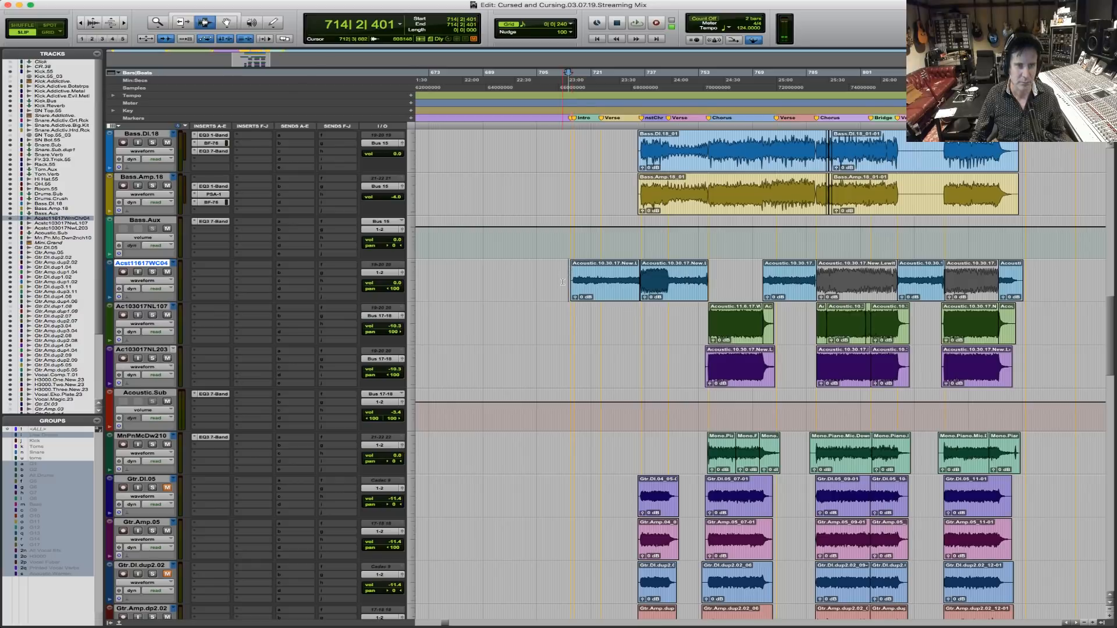
# Step: Switch to Grid mode and place the cursor at 715|1|000, the start of the first acoustic guitar clip
pyautogui.press('F5')
pyautogui.moveTo(557, 275); pyautogui.dragTo(1035, 274)
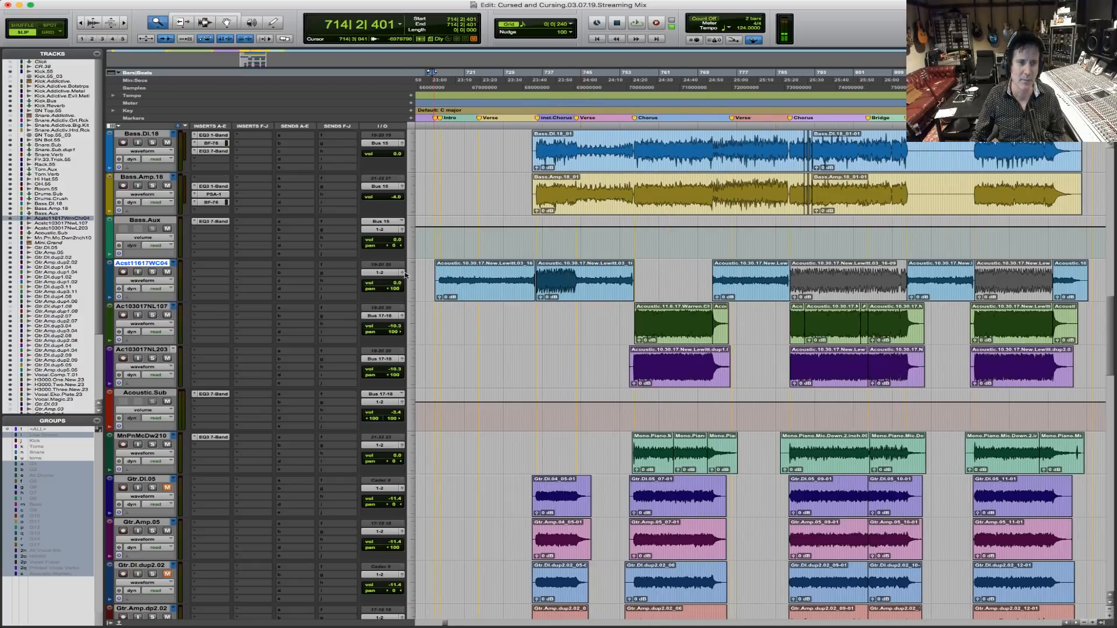
pyautogui.press('F5')
pyautogui.moveTo(432, 273); pyautogui.dragTo(460, 278)
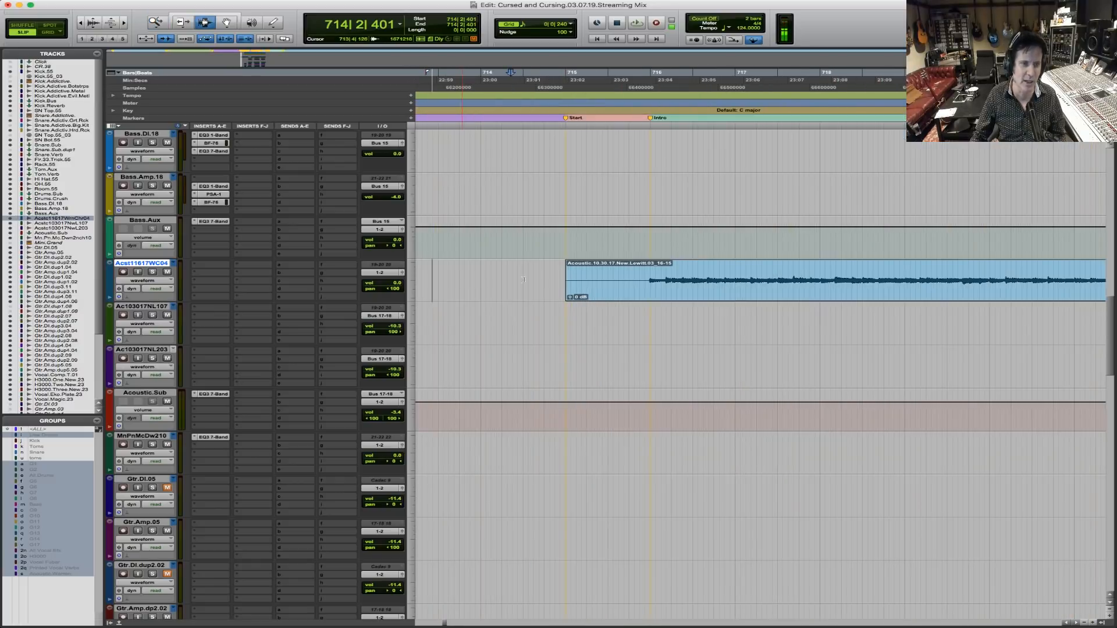
pyautogui.press('F4')
pyautogui.click(569, 271)
pyautogui.click(566, 273)
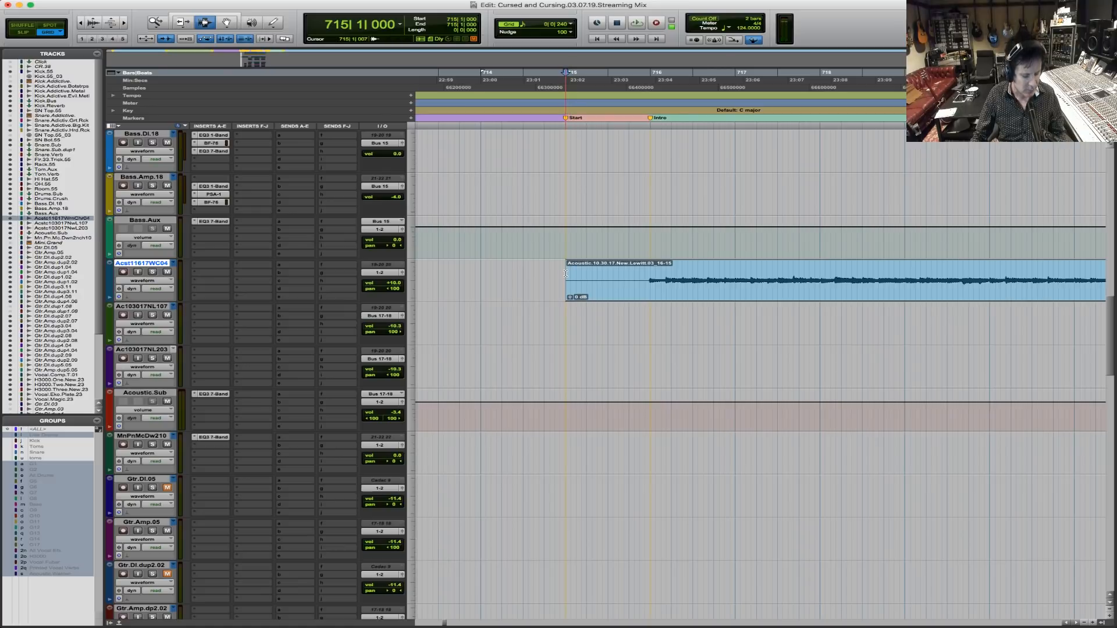
# Step: Look over the whole song's arrangement, from the guitar and bass tracks up through the kick and snare tracks
pyautogui.press('r')
pyautogui.press('r')
pyautogui.press('r')
pyautogui.press('r')
pyautogui.press('r')
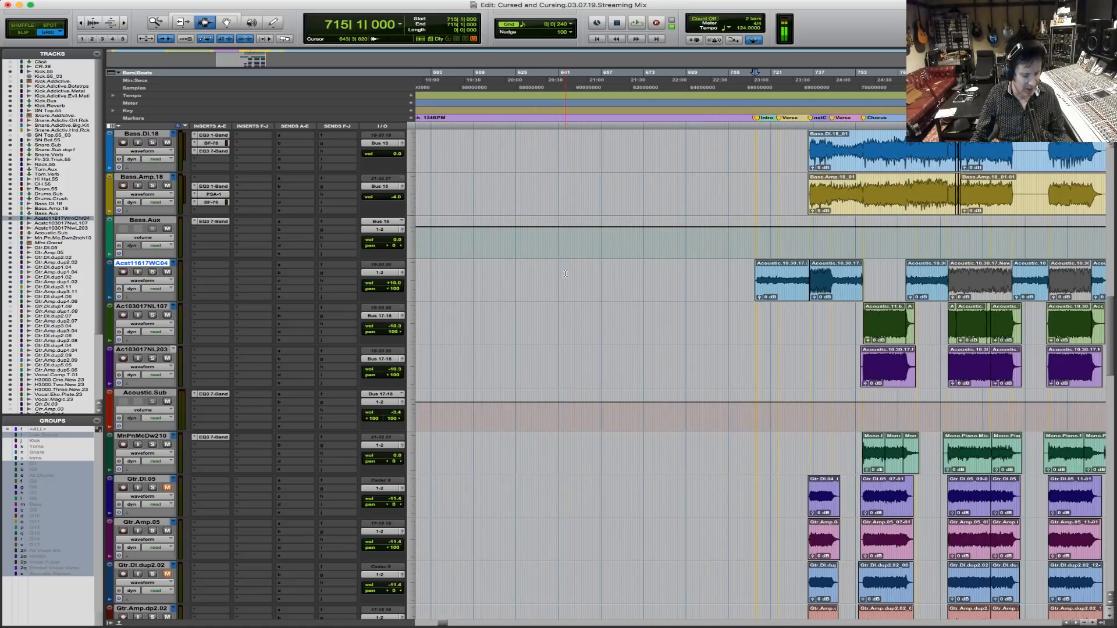
pyautogui.press('r')
pyautogui.press('F5')
pyautogui.moveTo(732, 282); pyautogui.dragTo(960, 278)
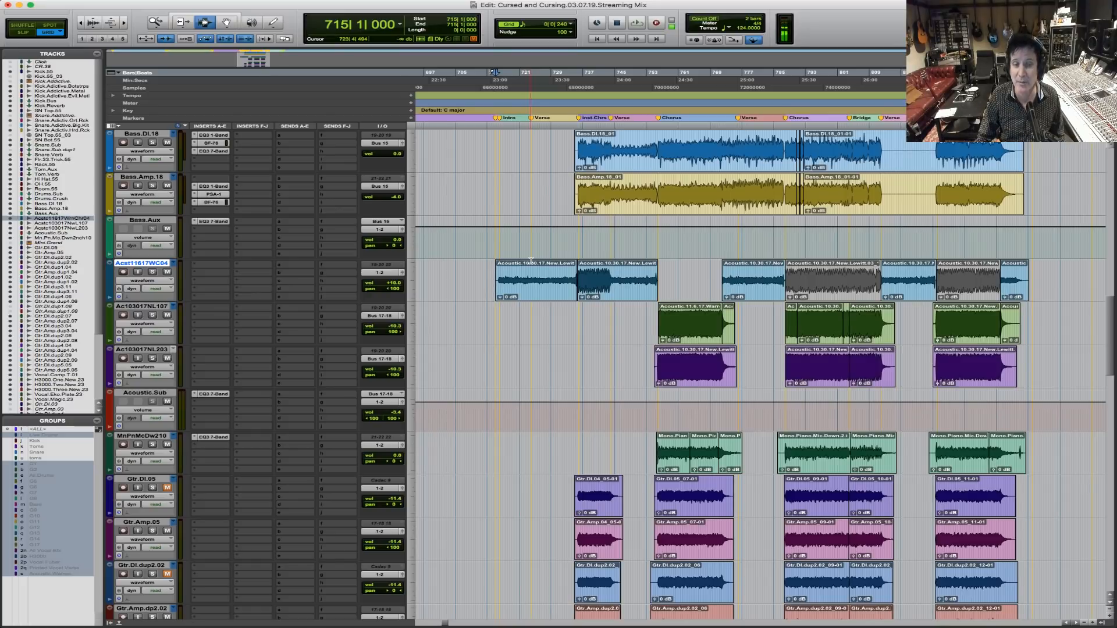
pyautogui.scroll(10, 530, 260)
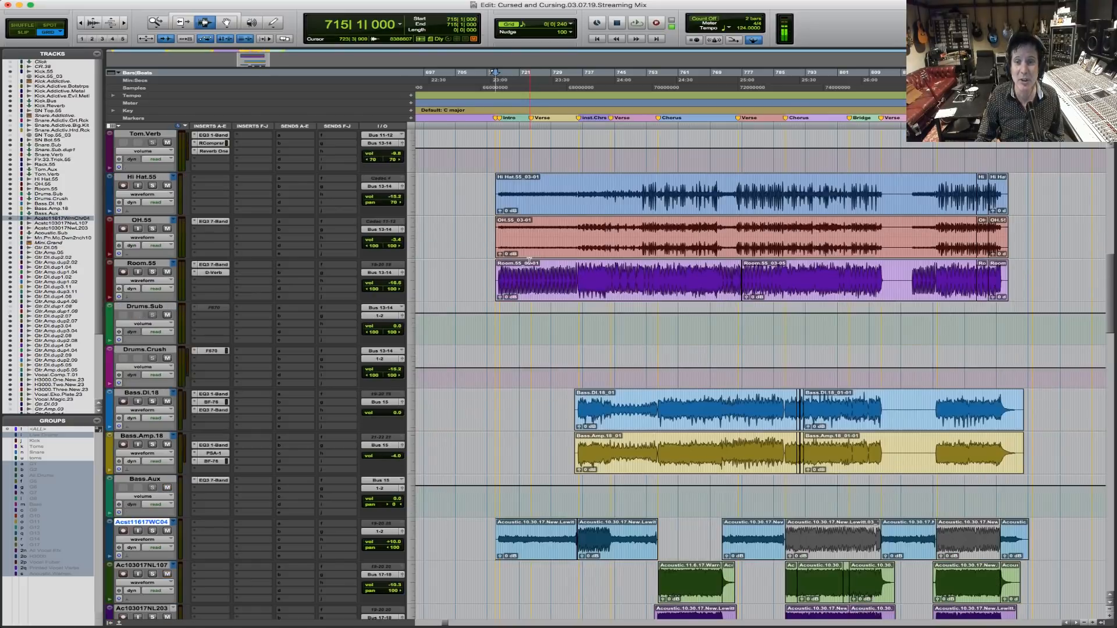
pyautogui.scroll(4, 529, 258)
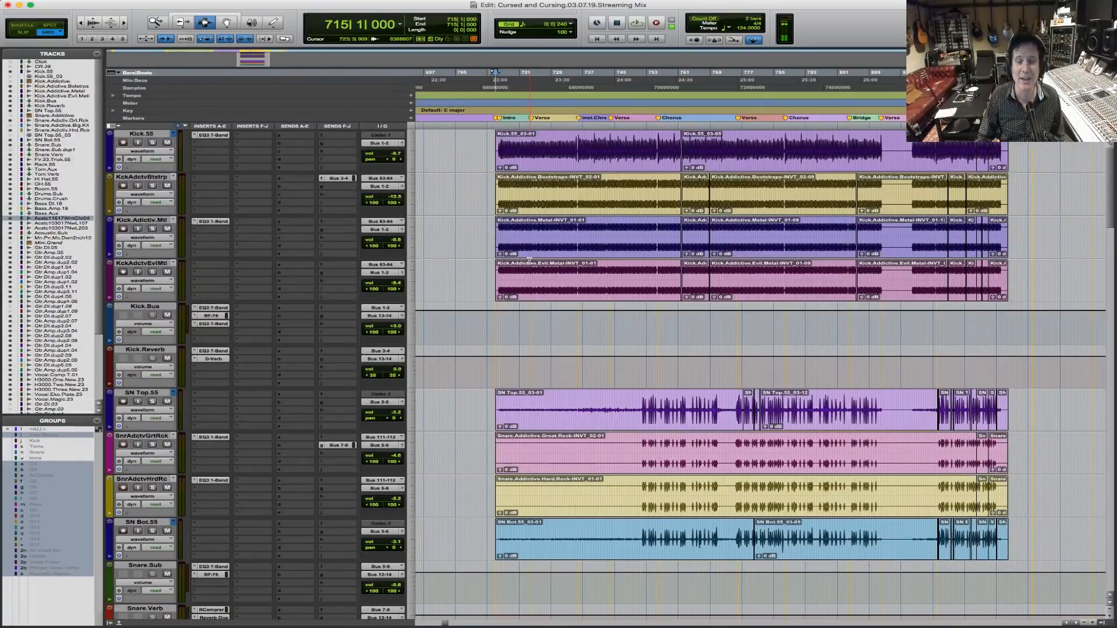
pyautogui.scroll(-10, 529, 260)
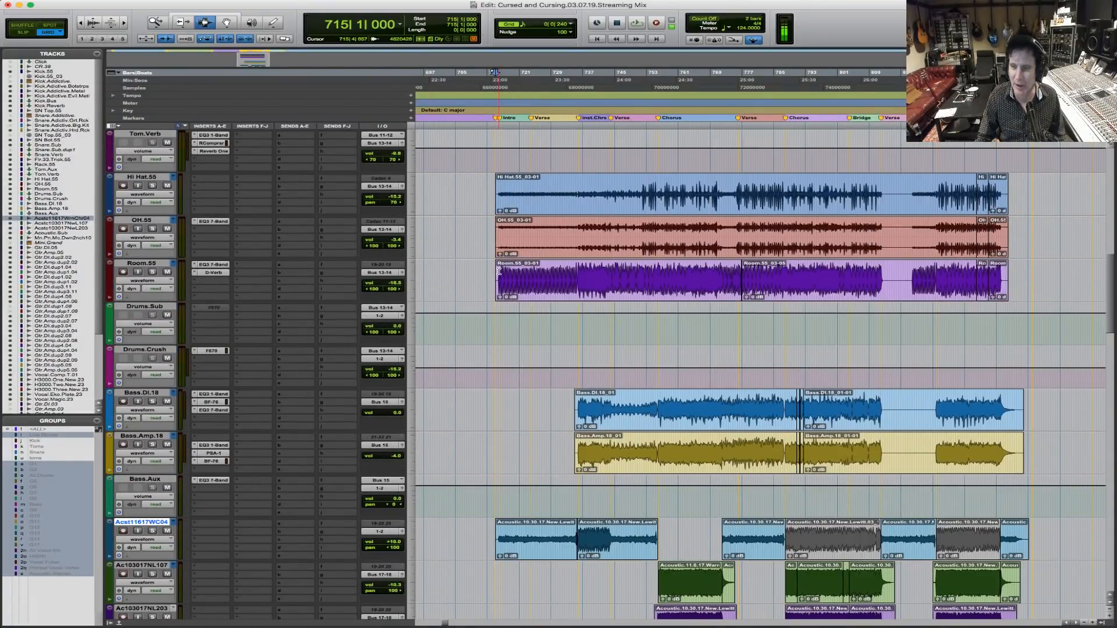
# Step: Place the cursor at the start of the OH.55 clip and frame the full song
pyautogui.press('F5')
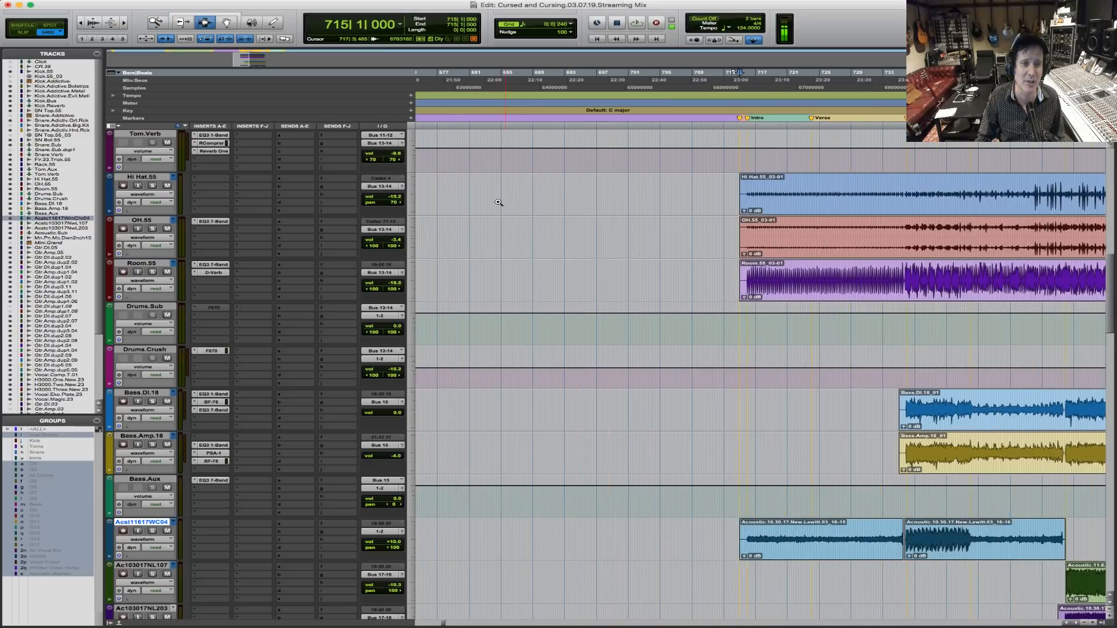
pyautogui.click(498, 204)
pyautogui.click(739, 240)
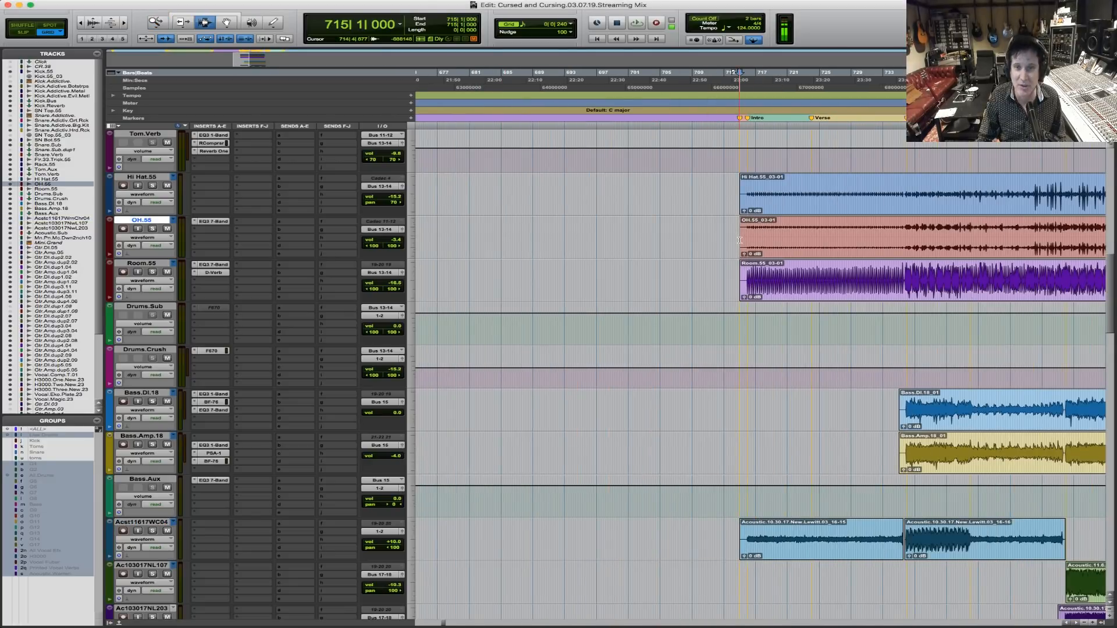
pyautogui.press('super+bracketleft')
pyautogui.press('super+bracketleft')
pyautogui.press('F5')
pyautogui.moveTo(715, 240); pyautogui.dragTo(1024, 237)
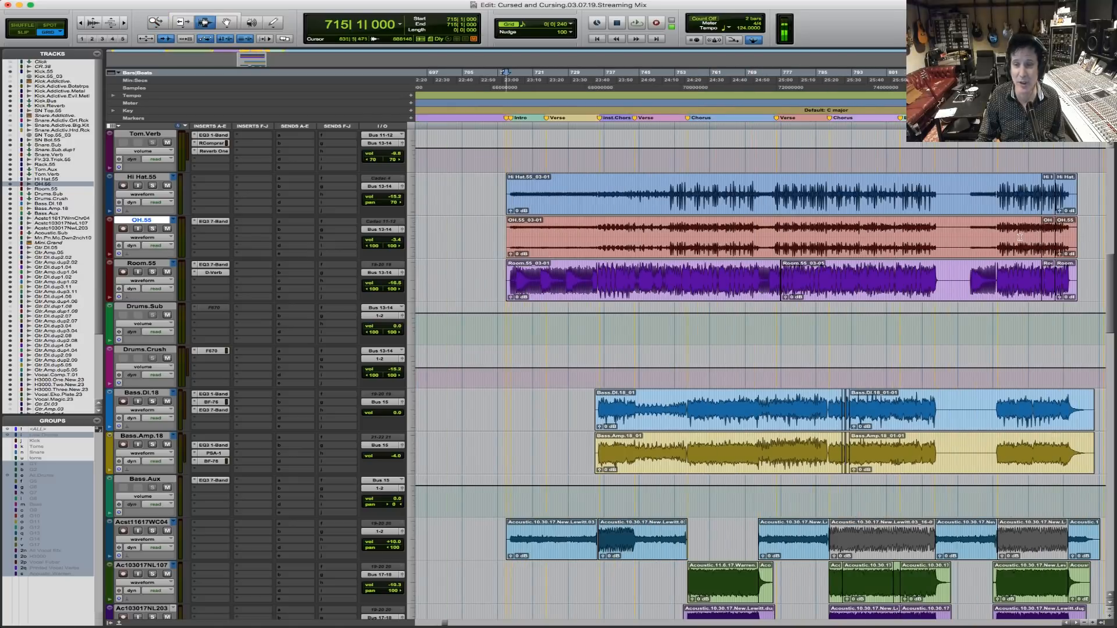
# Step: Place the cursor at 715|1|000 on the Drums.Sub track, in line with the Start marker
pyautogui.click(505, 320)
pyautogui.press('super+bracketright')
pyautogui.press('super+bracketright')
pyautogui.press('super+bracketright')
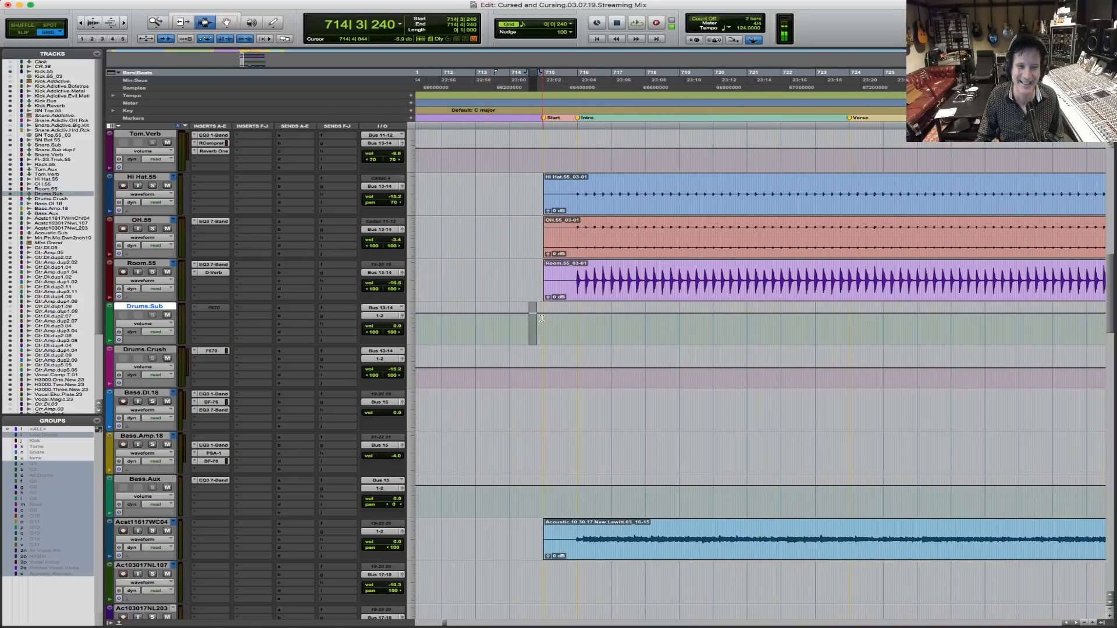
pyautogui.click(541, 318)
pyautogui.click(545, 318)
pyautogui.click(544, 318)
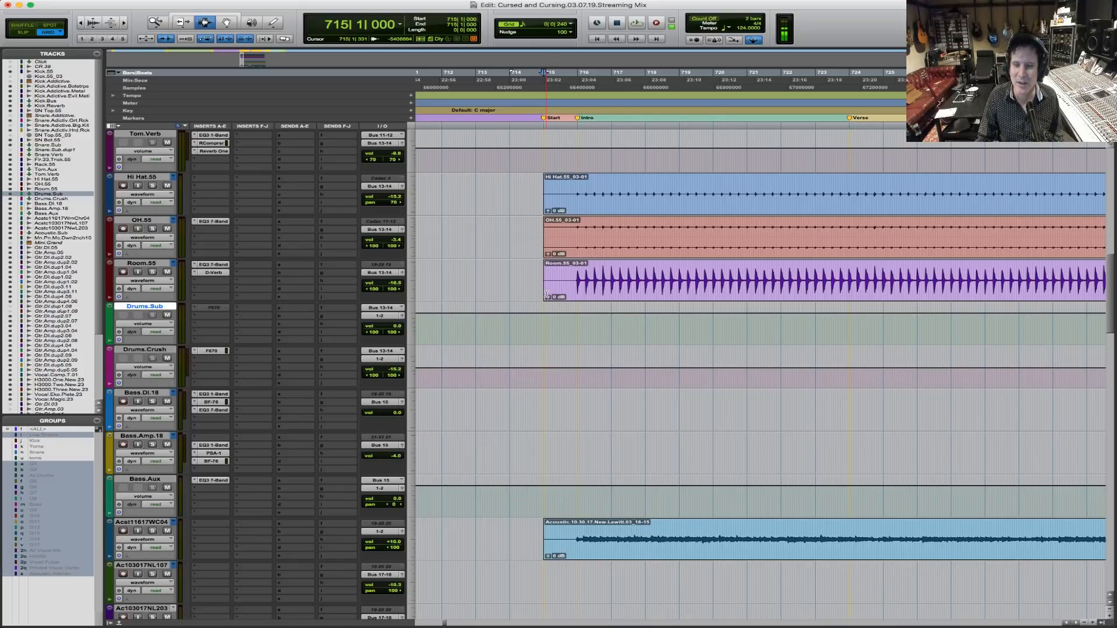
# Step: Play the full mix from 715|1|000 to the end of the song with the whole arrangement framed, and stop playback
pyautogui.press('r')
pyautogui.press('r')
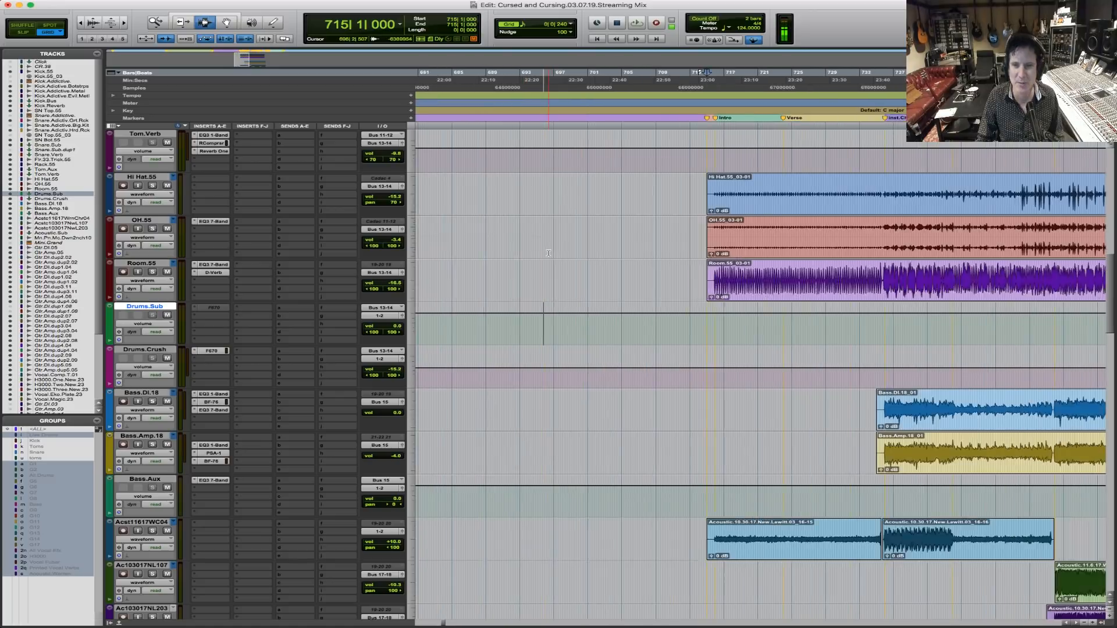
pyautogui.press('r')
pyautogui.press('r')
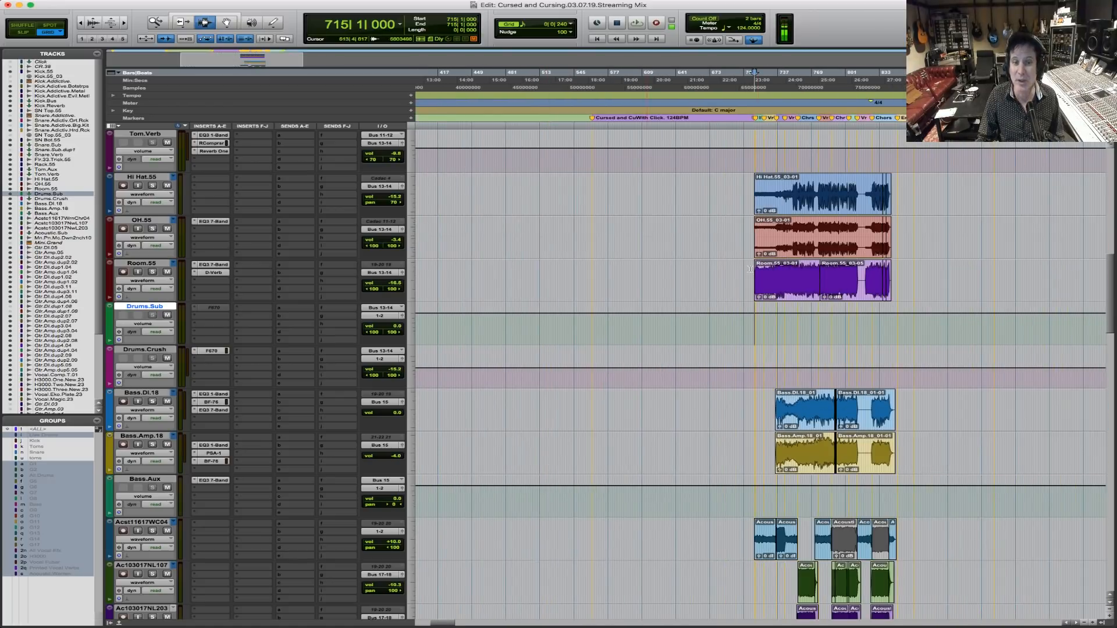
pyautogui.press('F5')
pyautogui.moveTo(721, 274); pyautogui.dragTo(929, 251)
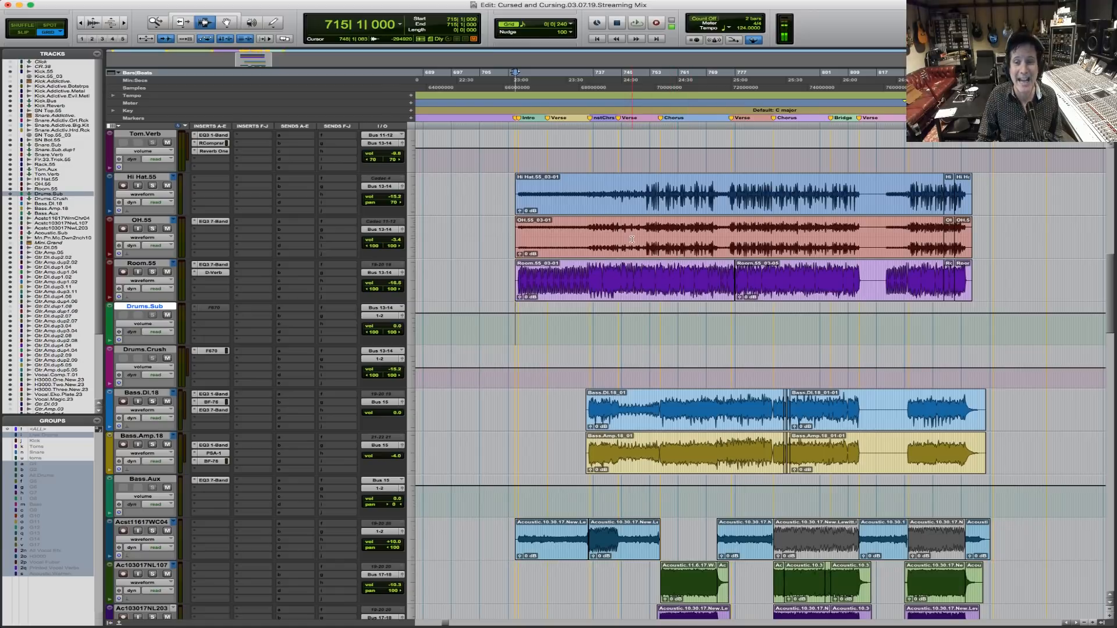
pyautogui.press('space')
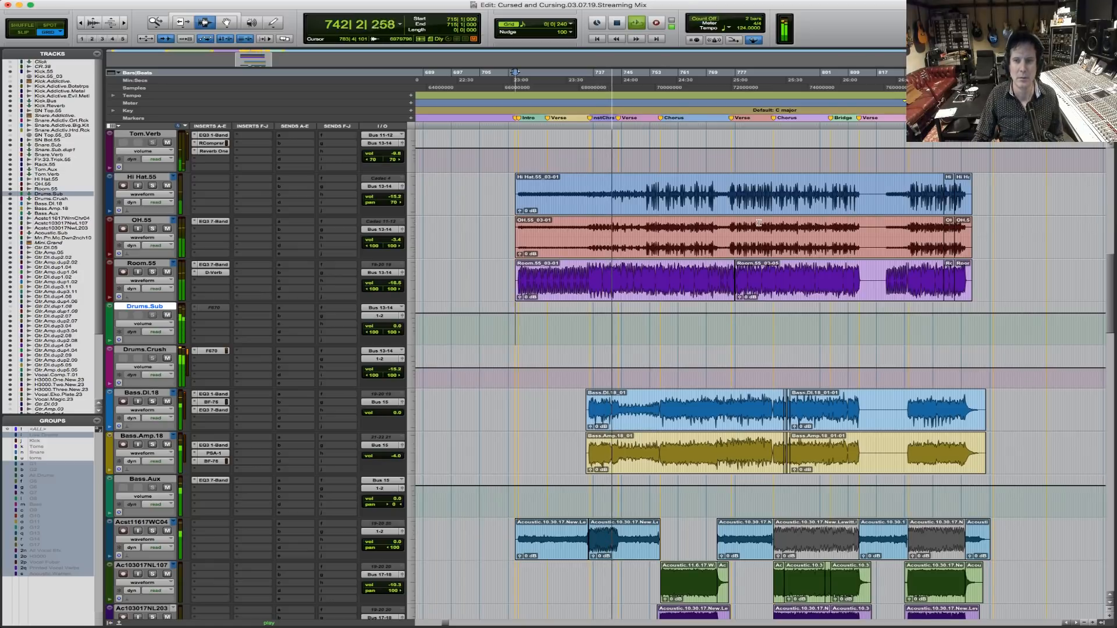
pyautogui.press('F5')
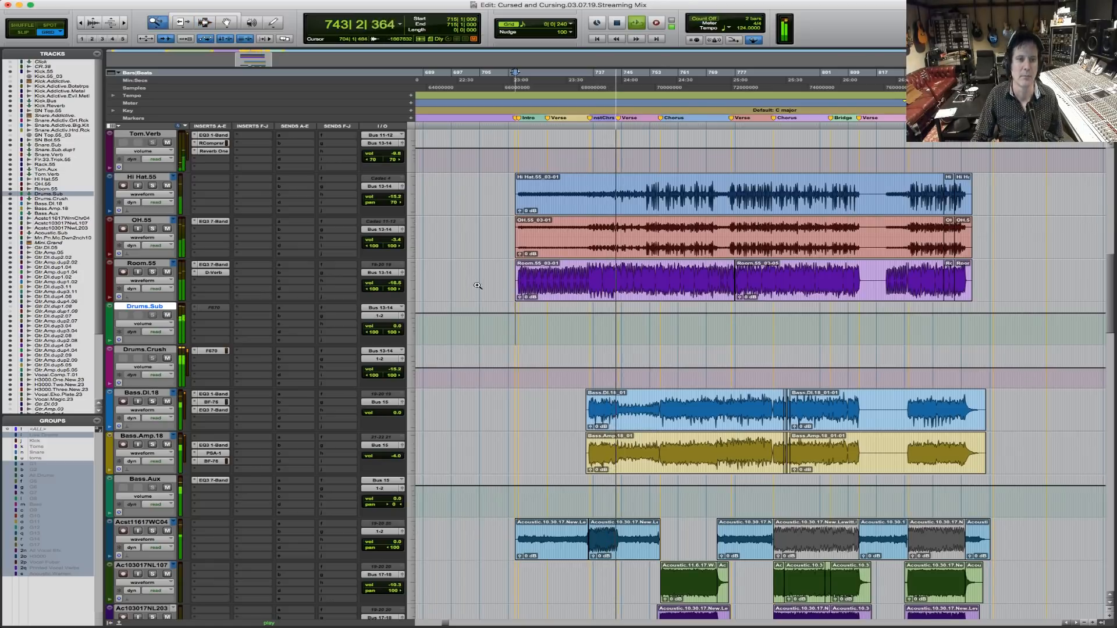
pyautogui.moveTo(477, 286); pyautogui.dragTo(1111, 280)
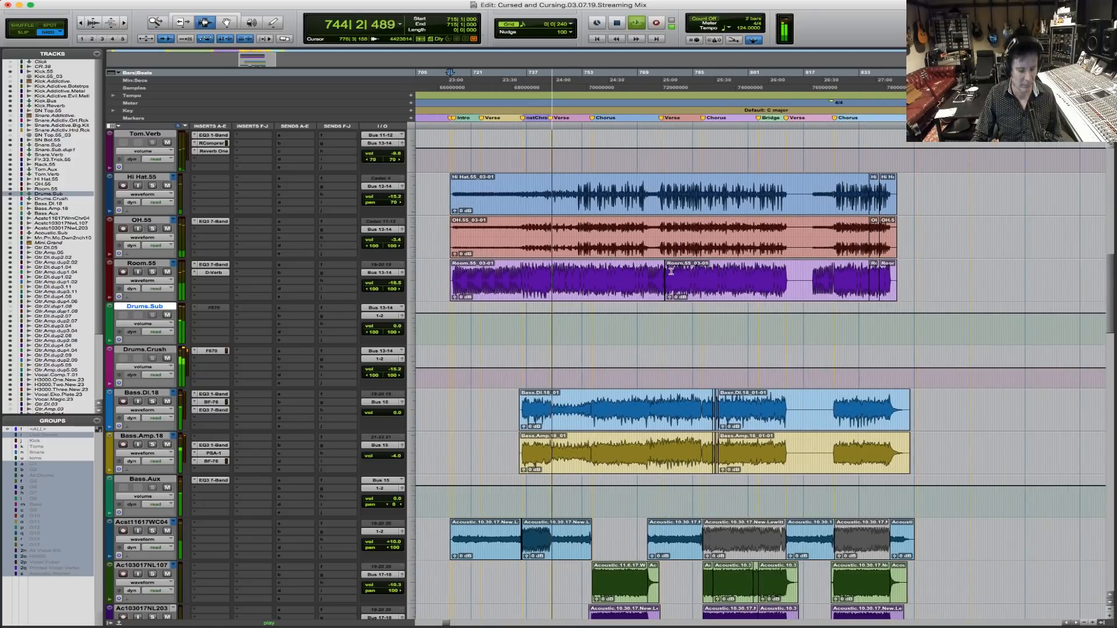
pyautogui.press('super+bracketleft')
pyautogui.press('F5')
pyautogui.moveTo(591, 301); pyautogui.dragTo(949, 252)
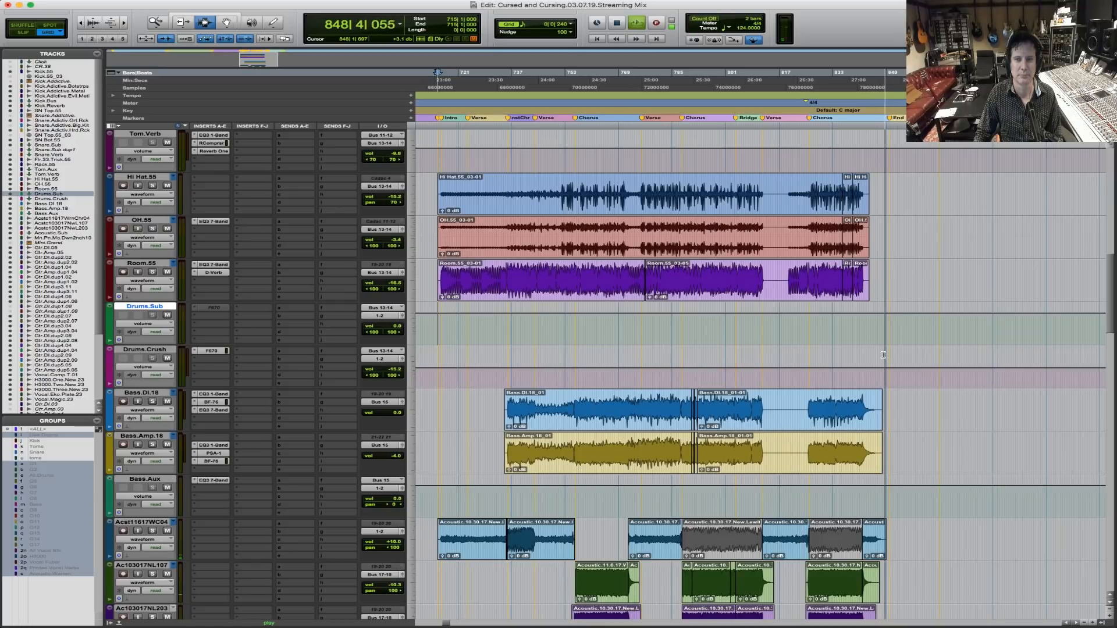
pyautogui.press('space')
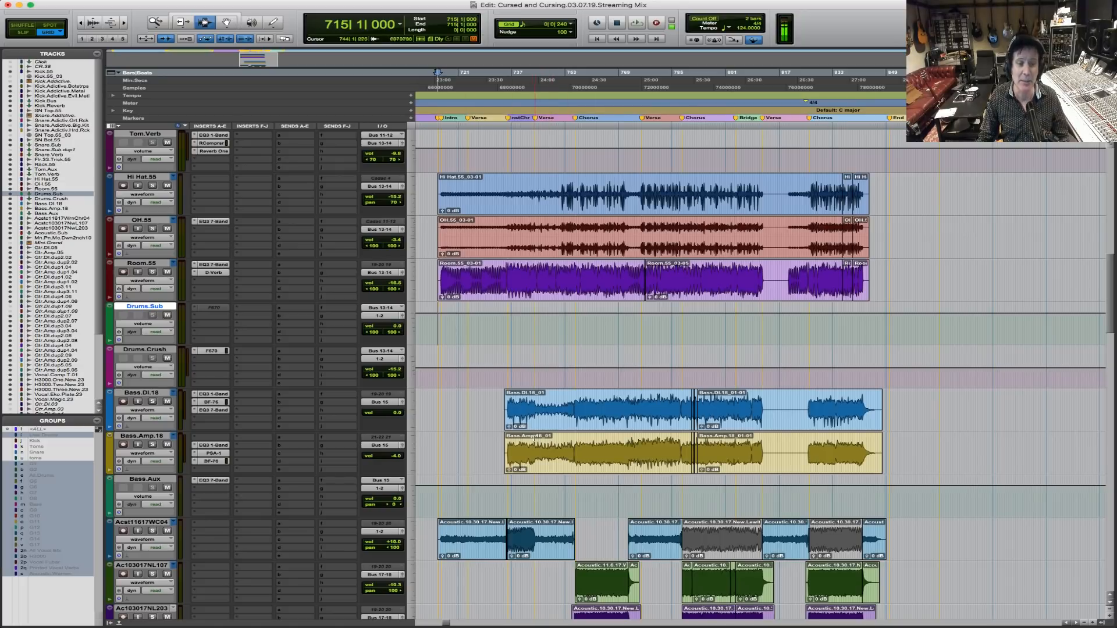
# Step: Reactivate the suspended track groups and place the cursor across both bass tracks at 735|4|720, by the Inst.Chorus marker
pyautogui.press('F5')
pyautogui.moveTo(488, 414); pyautogui.dragTo(939, 415)
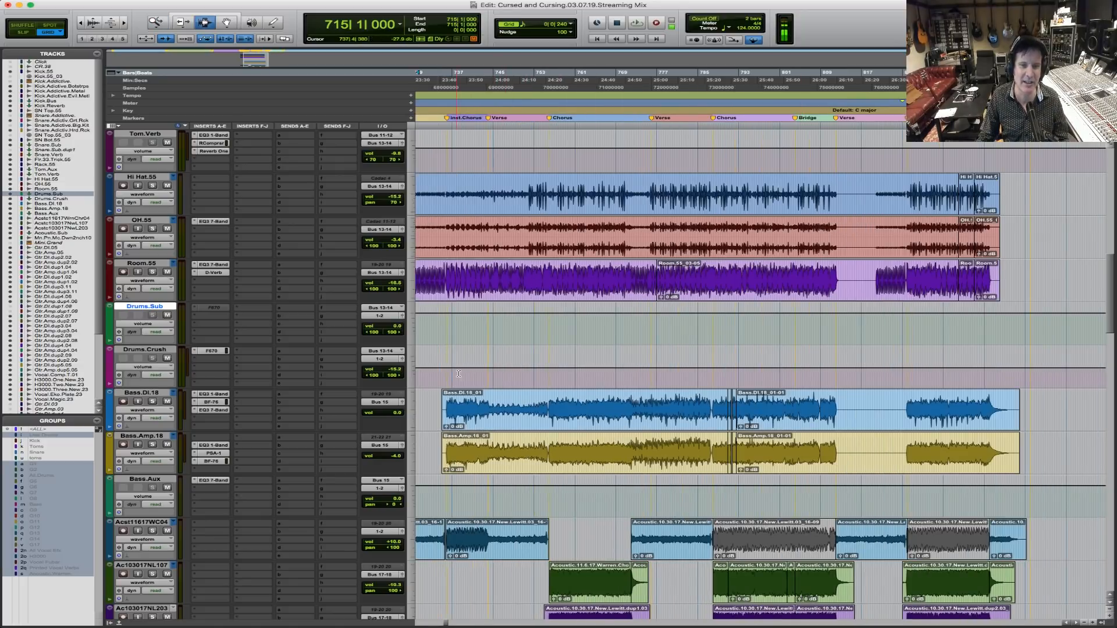
pyautogui.press('F5')
pyautogui.moveTo(429, 409); pyautogui.dragTo(531, 425)
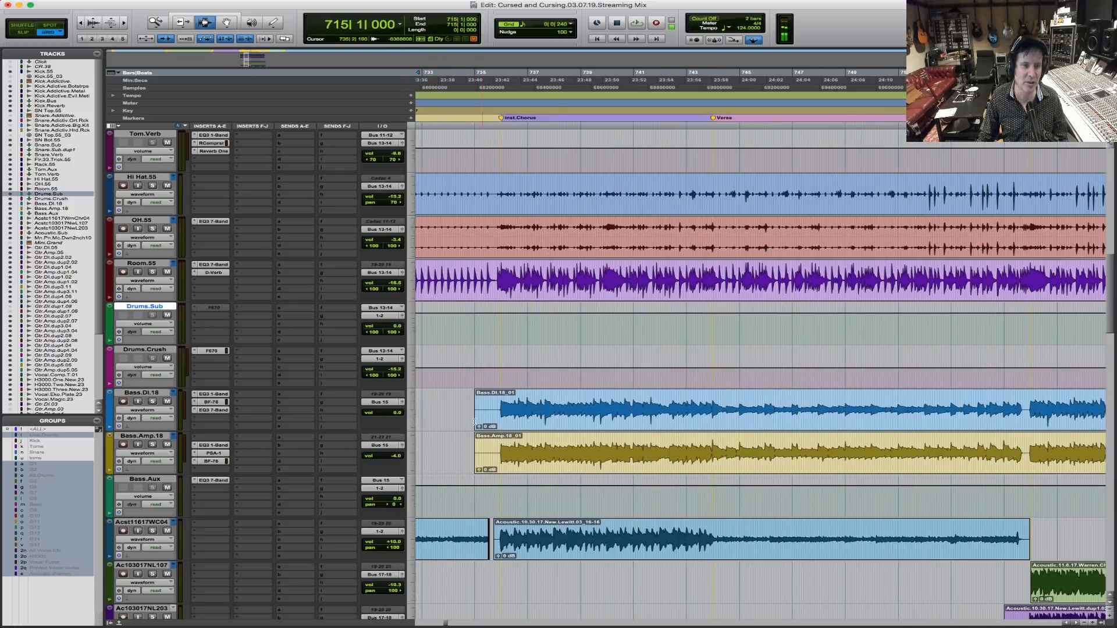
pyautogui.click(504, 413)
pyautogui.press('super+shift+g')
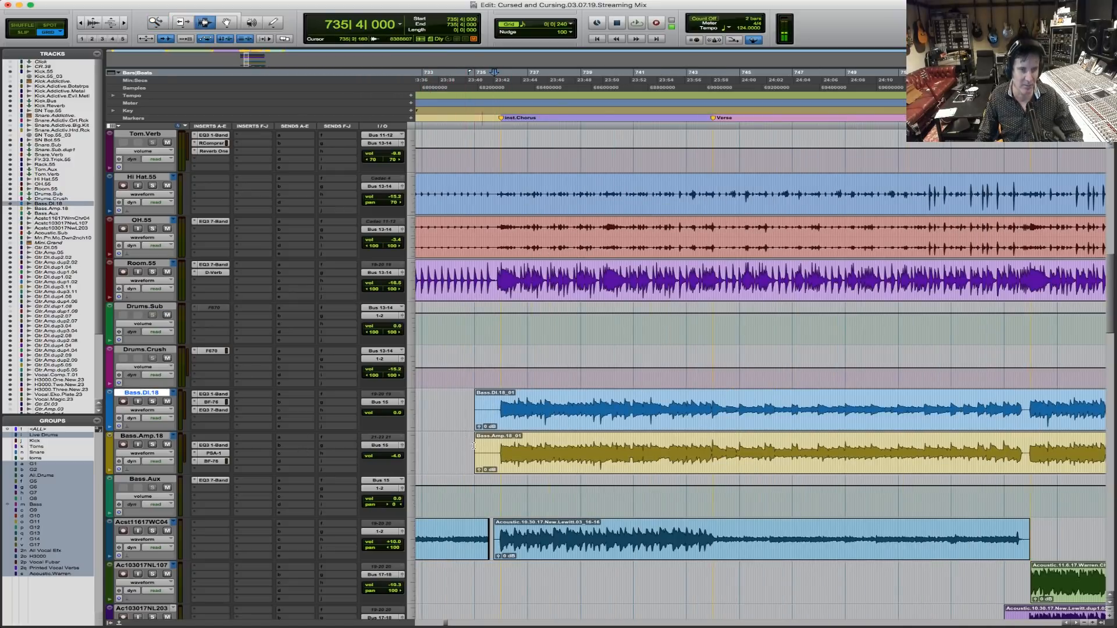
pyautogui.click(500, 411)
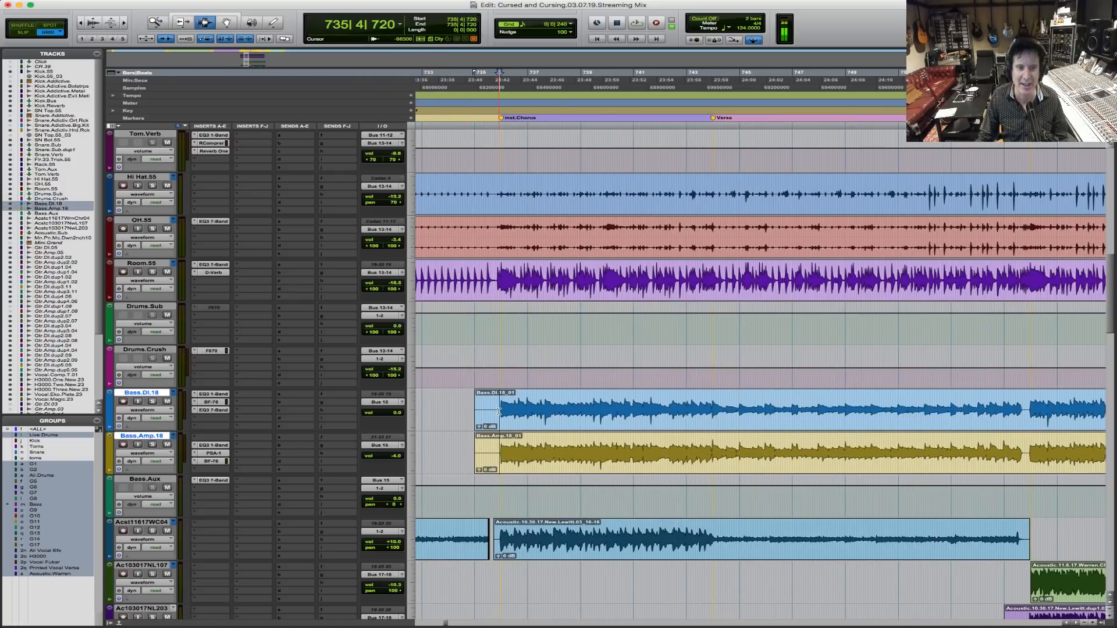
# Step: Solo the Bass.DI.18 and Bass.Amp.18 tracks and play their opening from 735|4|720
pyautogui.click(154, 401)
pyautogui.press('space')
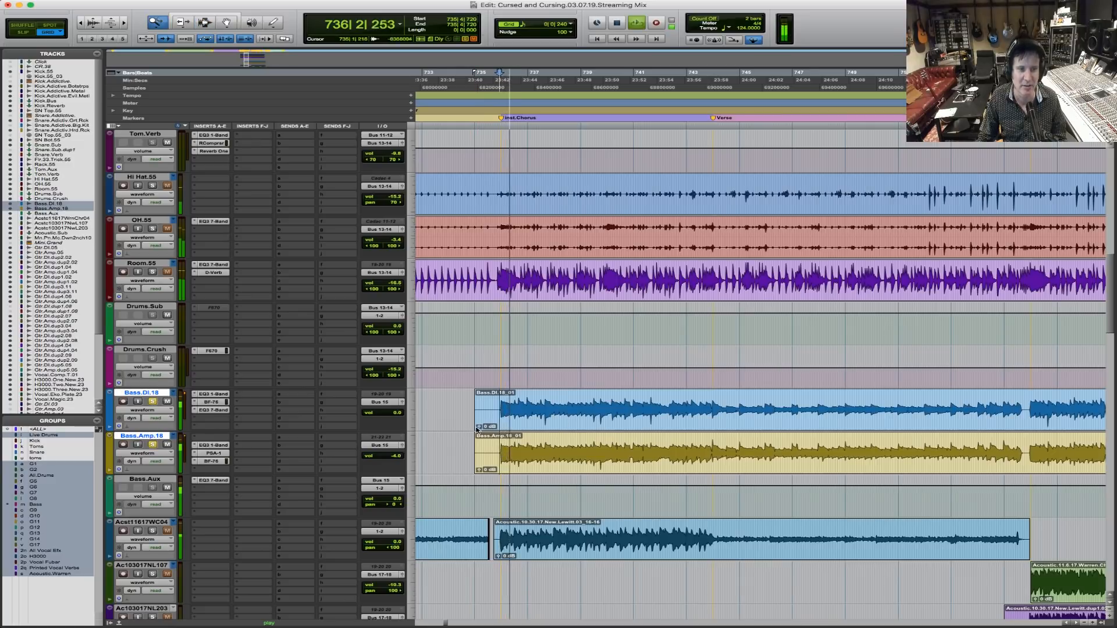
pyautogui.press('F5')
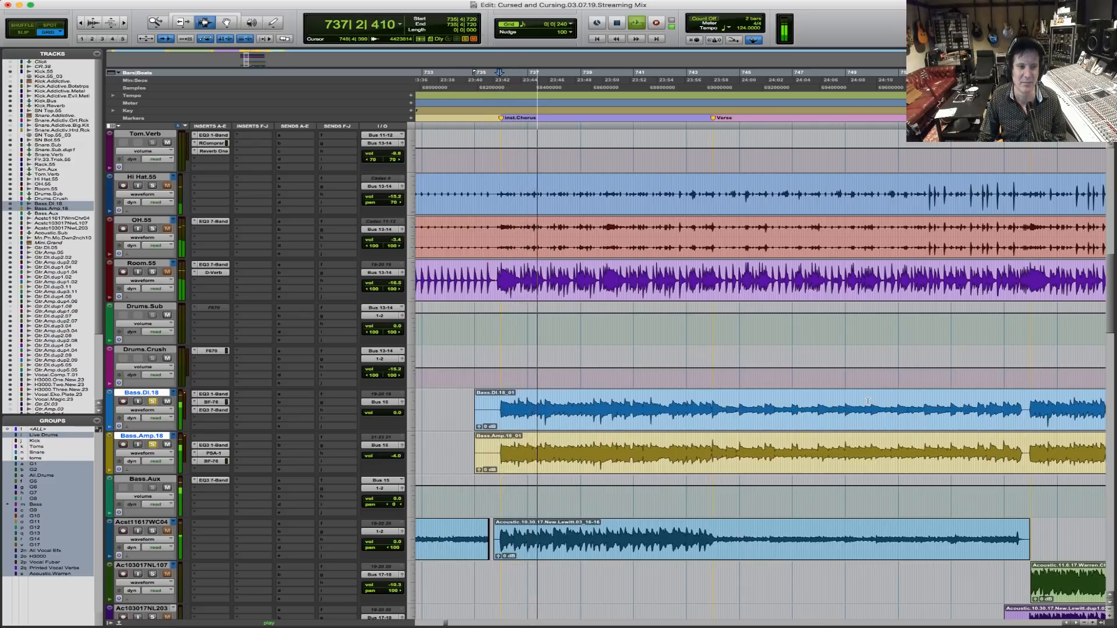
pyautogui.press('F7')
pyautogui.press('r')
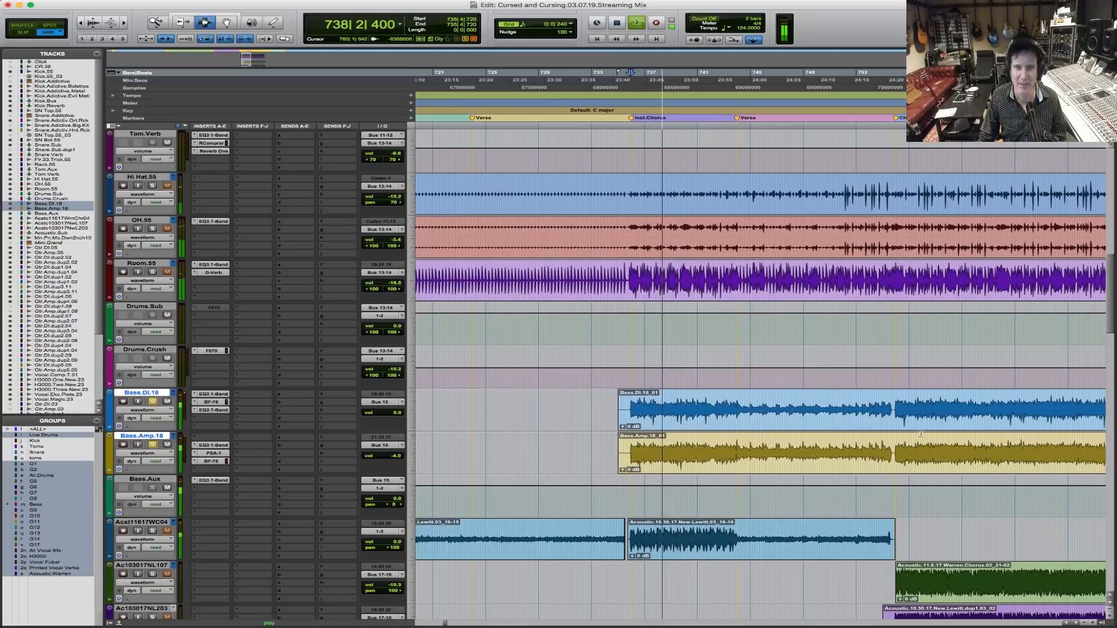
pyautogui.press('space')
# Step: Play the soloed bass tracks from 755|1|720 across the gap into the Chorus
pyautogui.press('F5')
pyautogui.moveTo(849, 412); pyautogui.dragTo(971, 410)
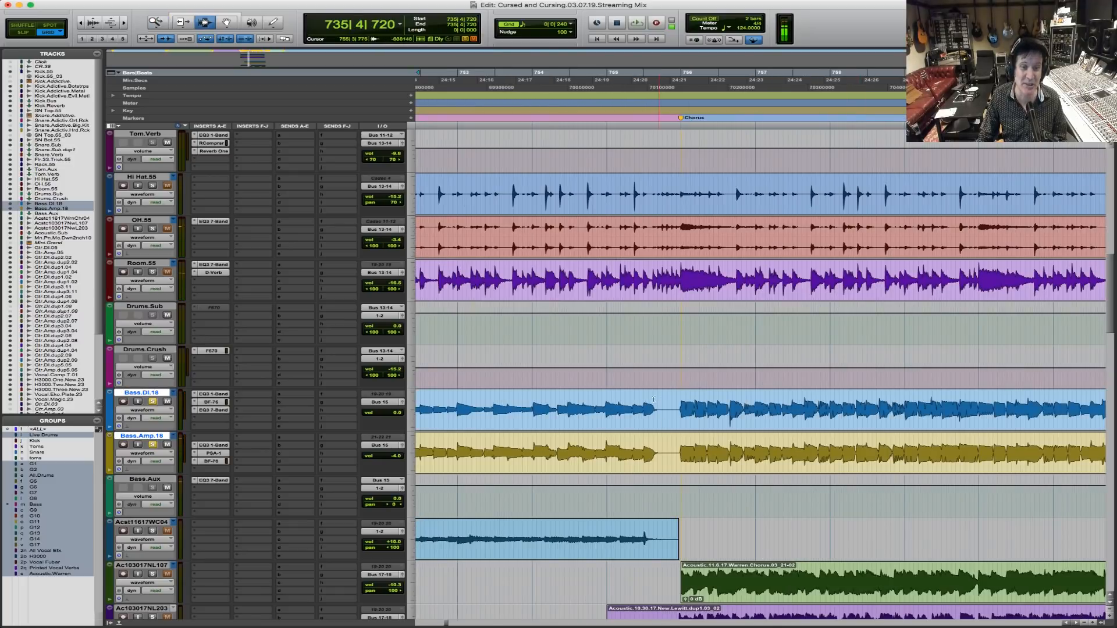
pyautogui.press('F5')
pyautogui.moveTo(605, 400); pyautogui.dragTo(788, 407)
pyautogui.click(484, 411)
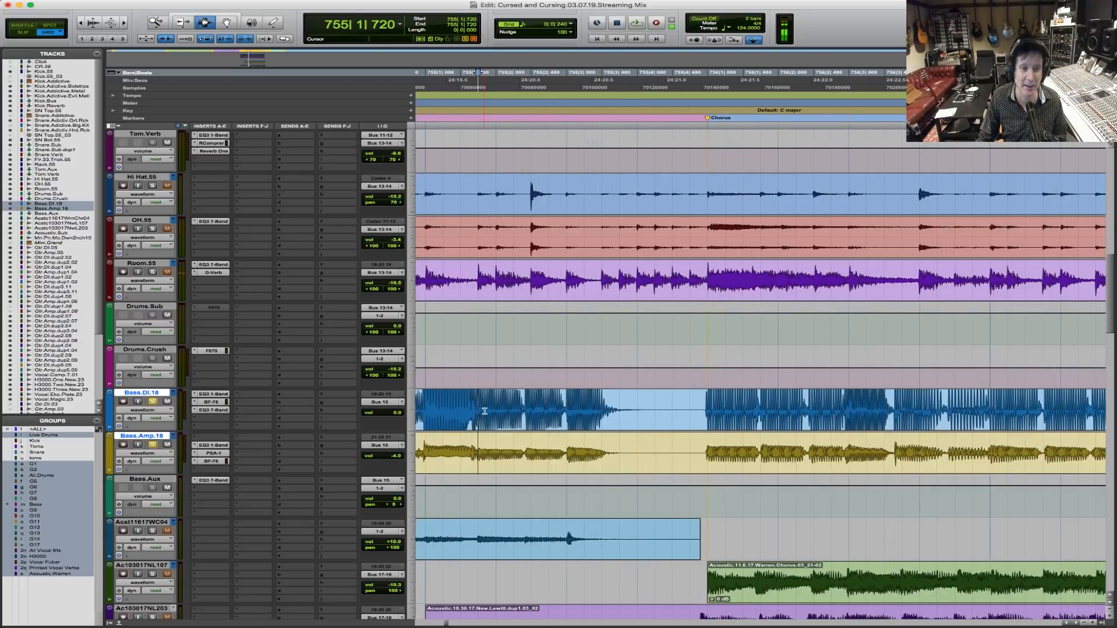
pyautogui.press('space')
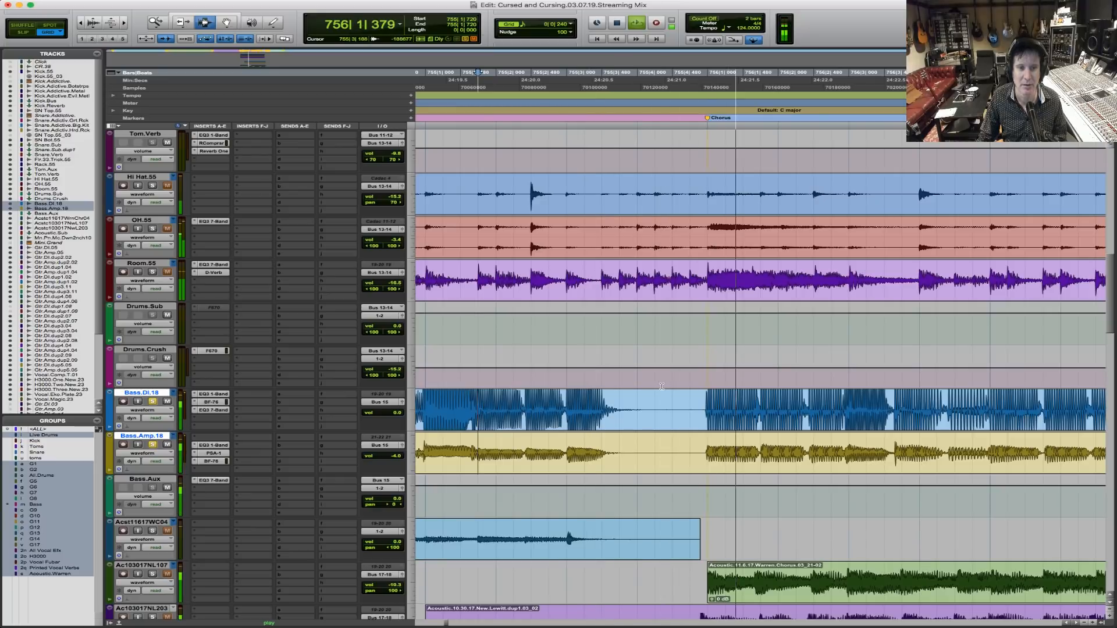
pyautogui.press('space')
# Step: Separate both bass clips at 755|4|941, just before the first chorus note
pyautogui.click(697, 419)
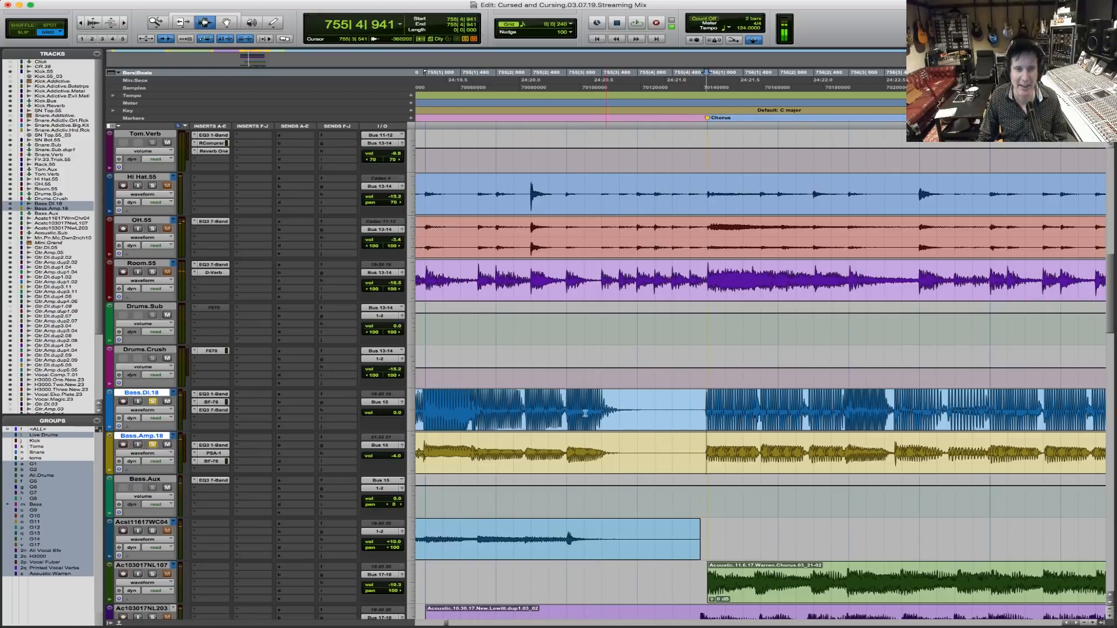
pyautogui.press('super+bracketright')
pyautogui.press('super+e')
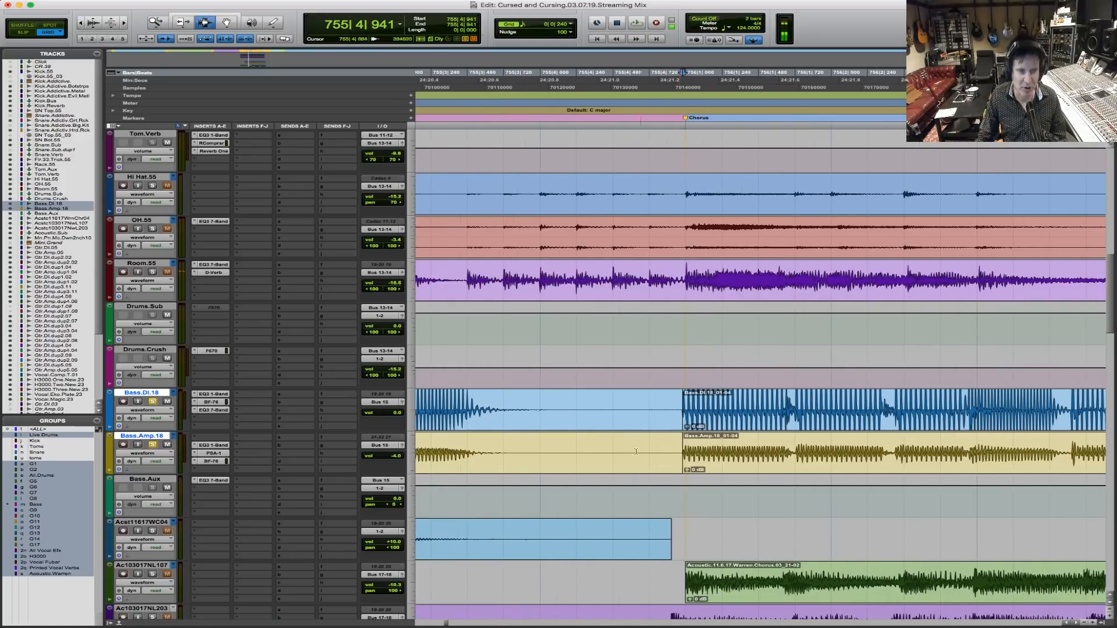
# Step: Switch to Slip mode and trim the end of the pre-chorus bass clips back to 755|3|942
pyautogui.press('F2')
pyautogui.press('F6')
pyautogui.click(535, 431)
pyautogui.click(535, 431)
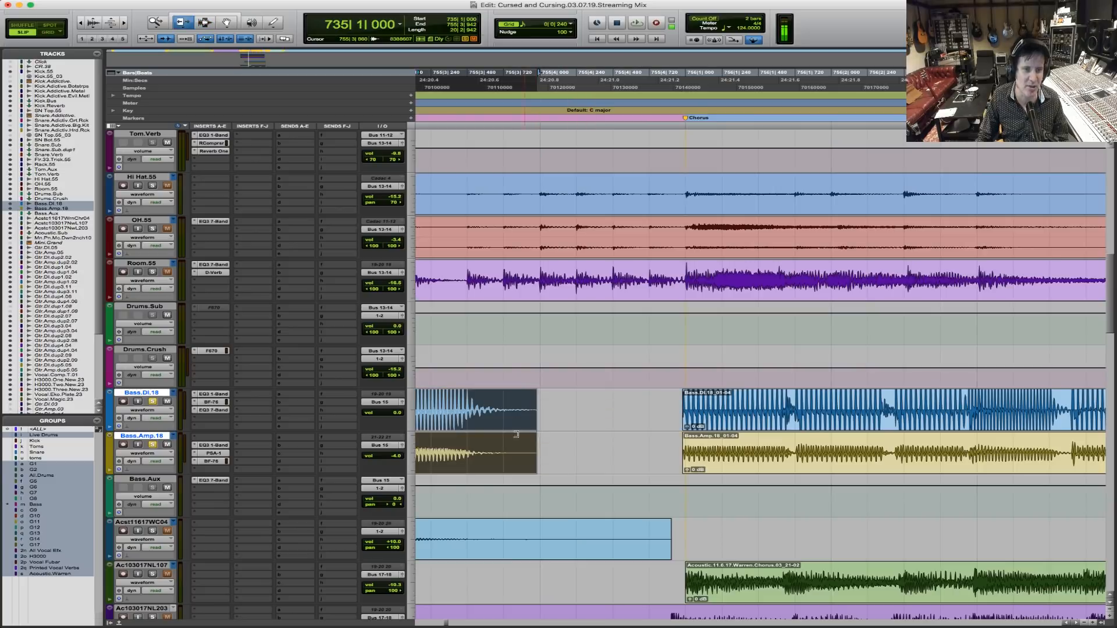
# Step: Fade out both pre-chorus bass clips from 755|3|692 to their trimmed end
pyautogui.press('F6')
pyautogui.click(504, 408)
pyautogui.click(499, 407)
pyautogui.press('g')
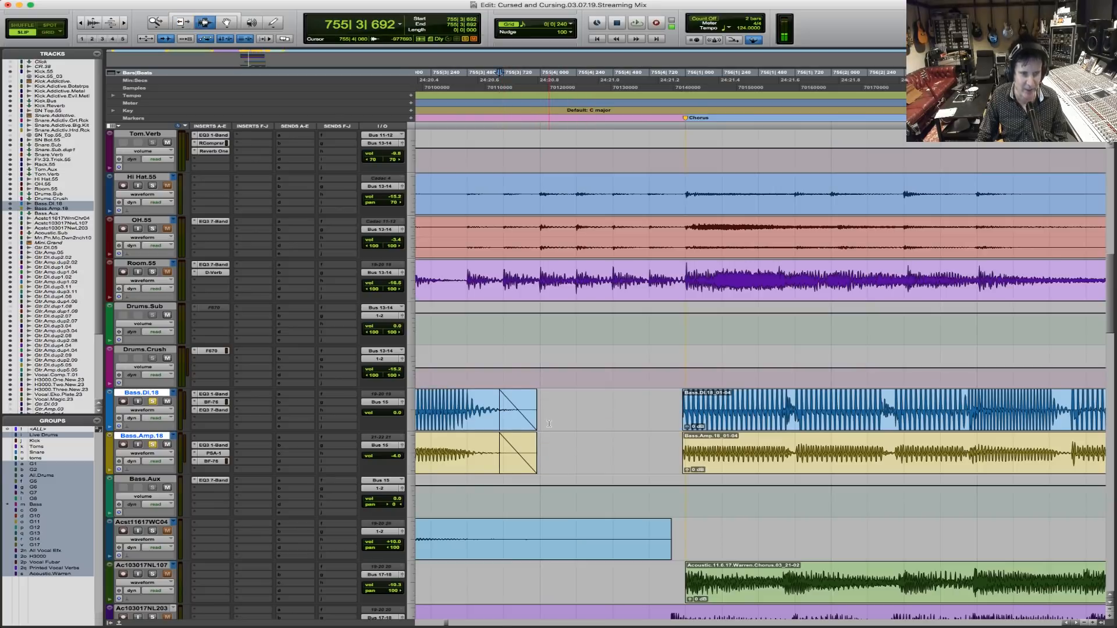
# Step: Extend the start of both chorus bass clips slightly earlier and place the edit cursor at 755|4|940
pyautogui.press('r')
pyautogui.press('r')
pyautogui.press('r')
pyautogui.press('r')
pyautogui.press('F5')
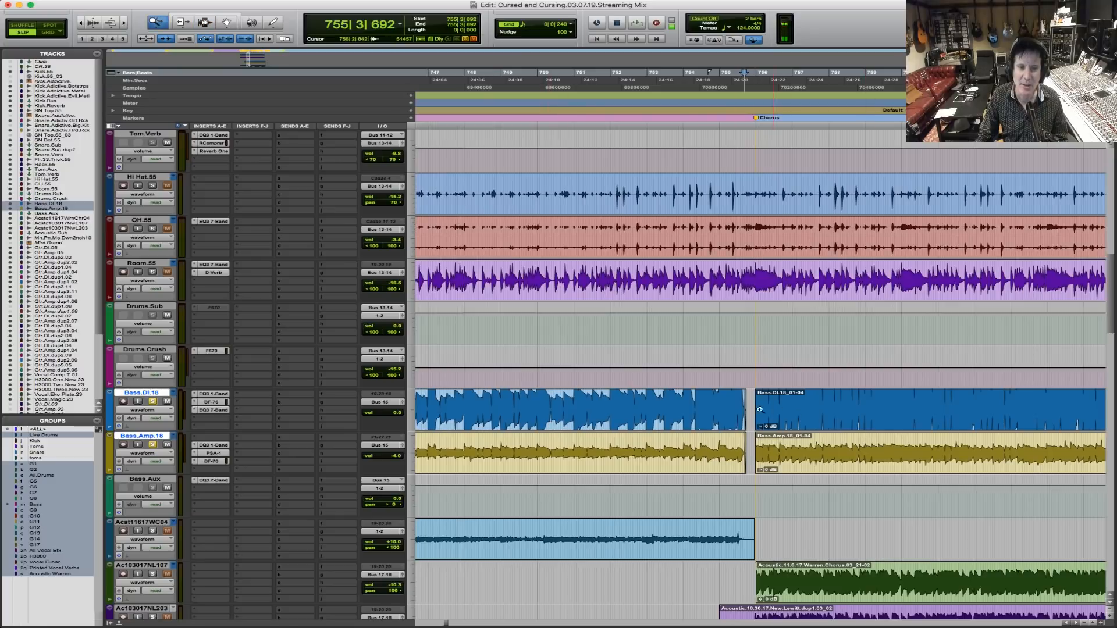
pyautogui.moveTo(790, 400); pyautogui.dragTo(792, 400)
pyautogui.press('F5')
pyautogui.moveTo(561, 410); pyautogui.dragTo(668, 412)
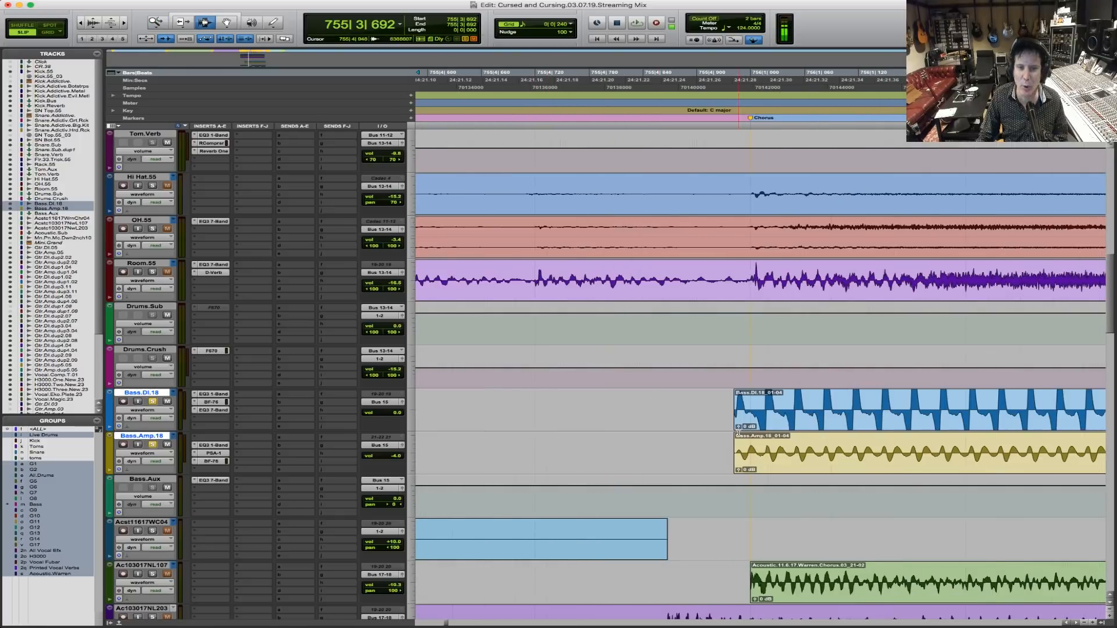
pyautogui.press('F6')
pyautogui.moveTo(737, 428); pyautogui.dragTo(726, 427)
pyautogui.press('F7')
pyautogui.click(733, 418)
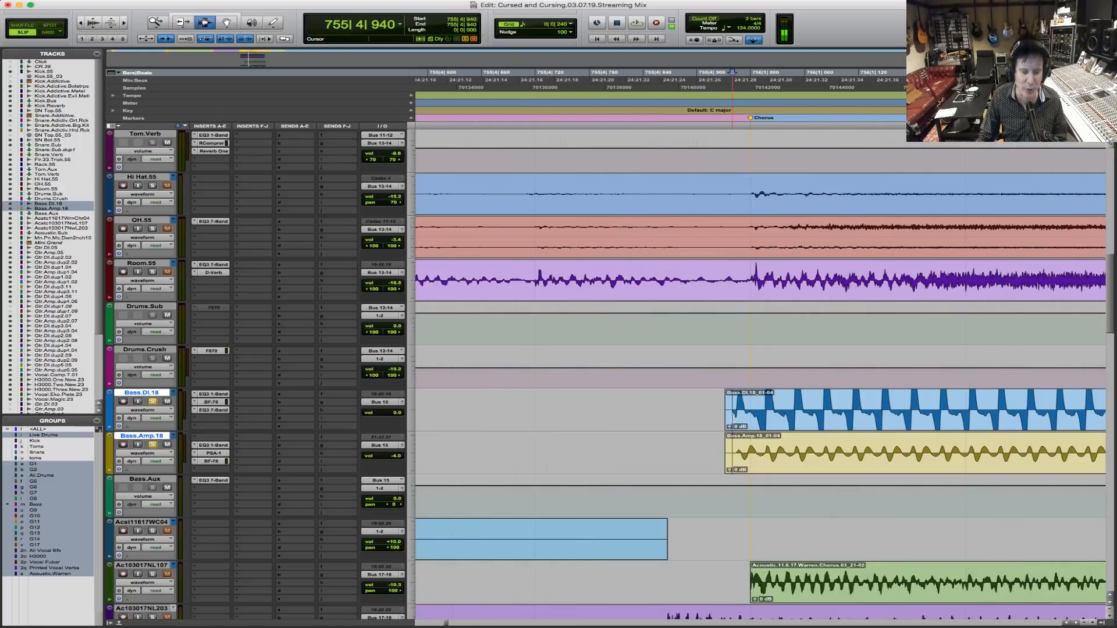
# Step: Play the soloed bass tracks from 815|4|483, within the silent stretch of the last verse
pyautogui.press('r')
pyautogui.press('r')
pyautogui.press('r')
pyautogui.press('r')
pyautogui.press('r')
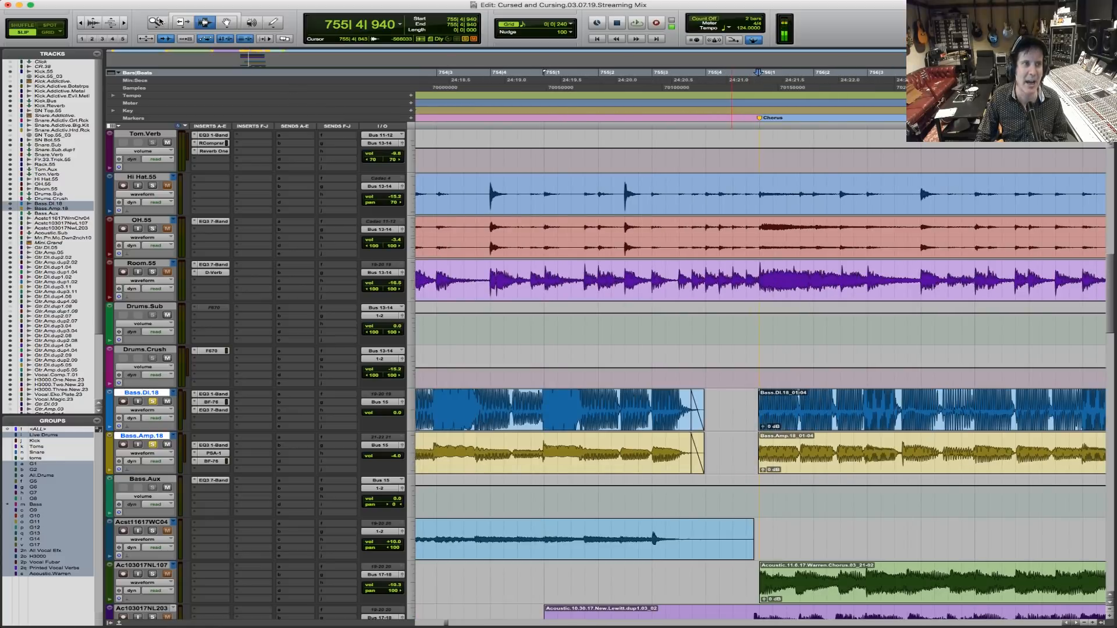
pyautogui.doubleClick(156, 22)
pyautogui.click(156, 22)
pyautogui.moveTo(927, 407); pyautogui.dragTo(1088, 410)
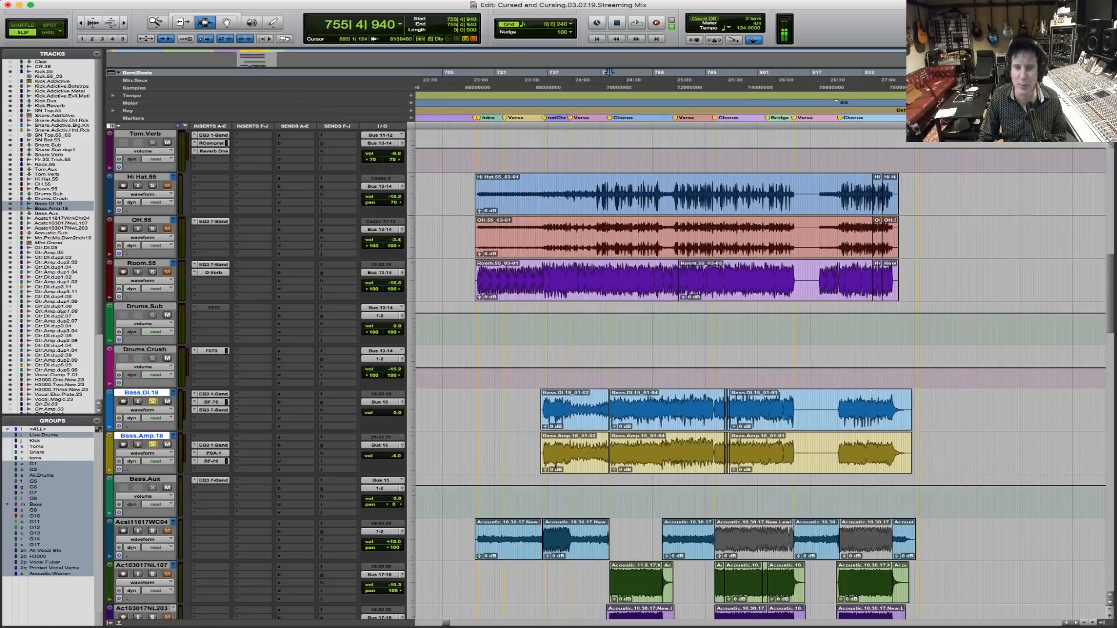
pyautogui.moveTo(515, 418); pyautogui.dragTo(978, 416)
pyautogui.press('F5')
pyautogui.click(685, 417)
pyautogui.press('space')
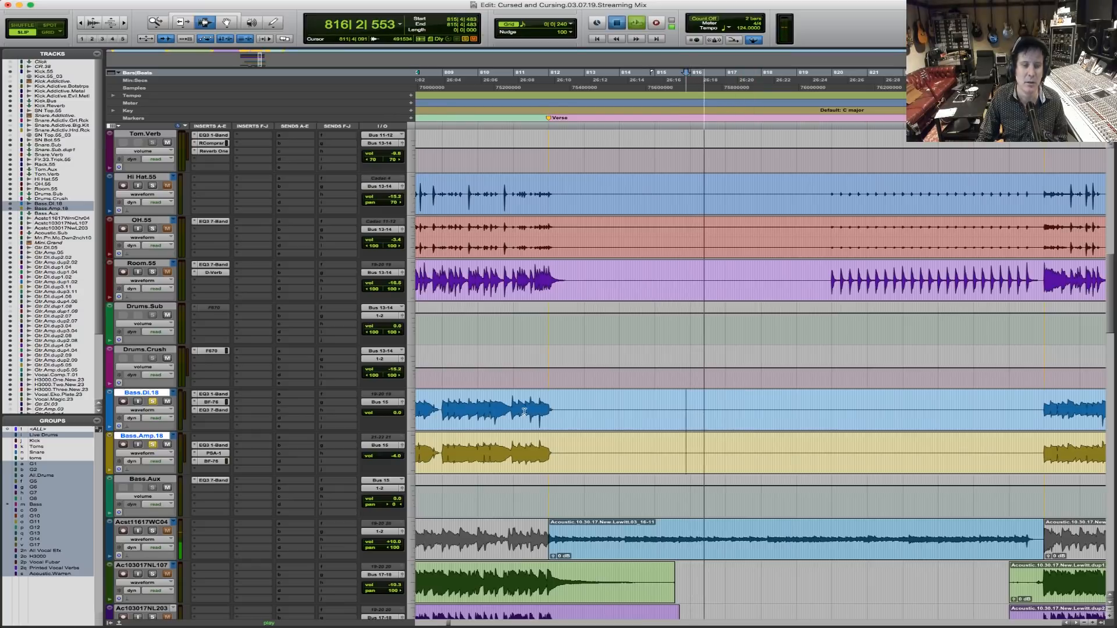
pyautogui.press('space')
# Step: Solo the grouped live drum tracks, select their first clips, and take the two bass tracks out of solo
pyautogui.press('r')
pyautogui.press('r')
pyautogui.press('r')
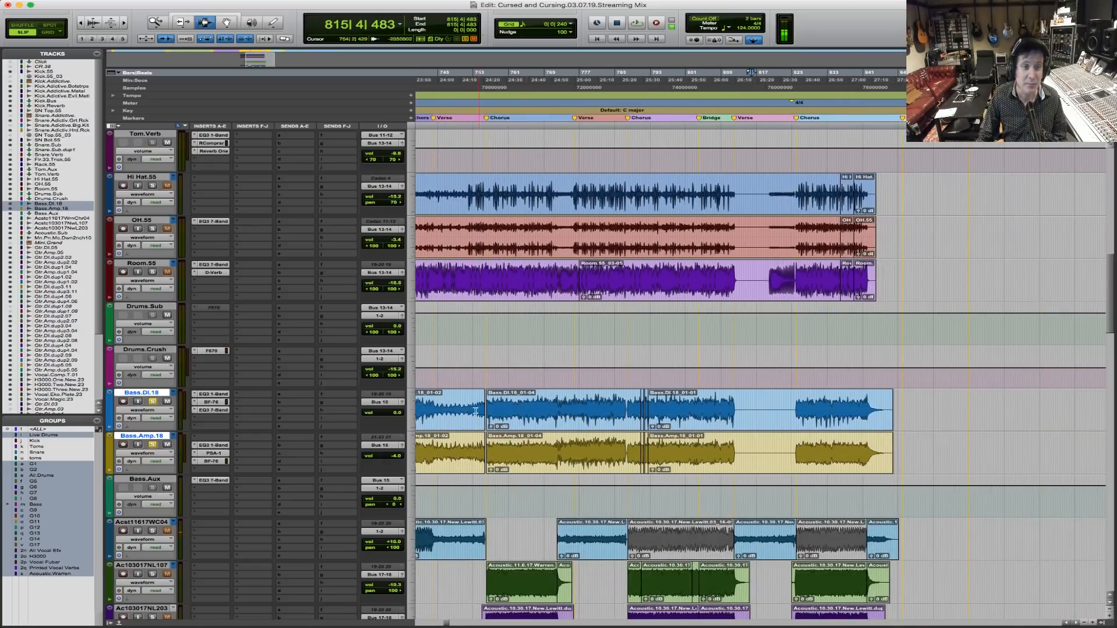
pyautogui.click(152, 272)
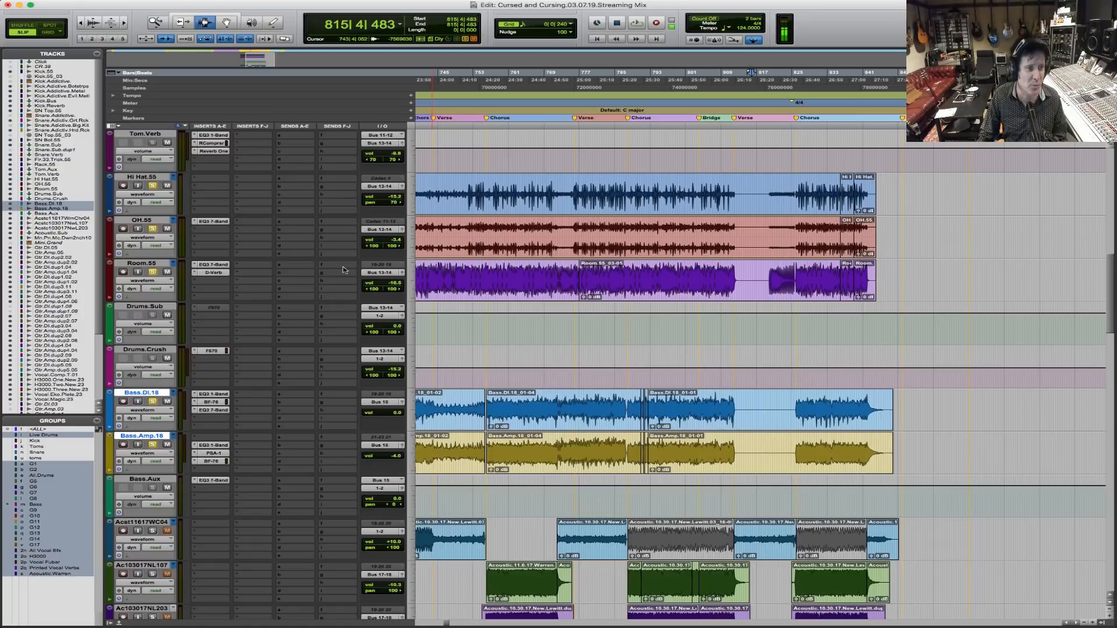
pyautogui.press('r')
pyautogui.press('r')
pyautogui.press('F5')
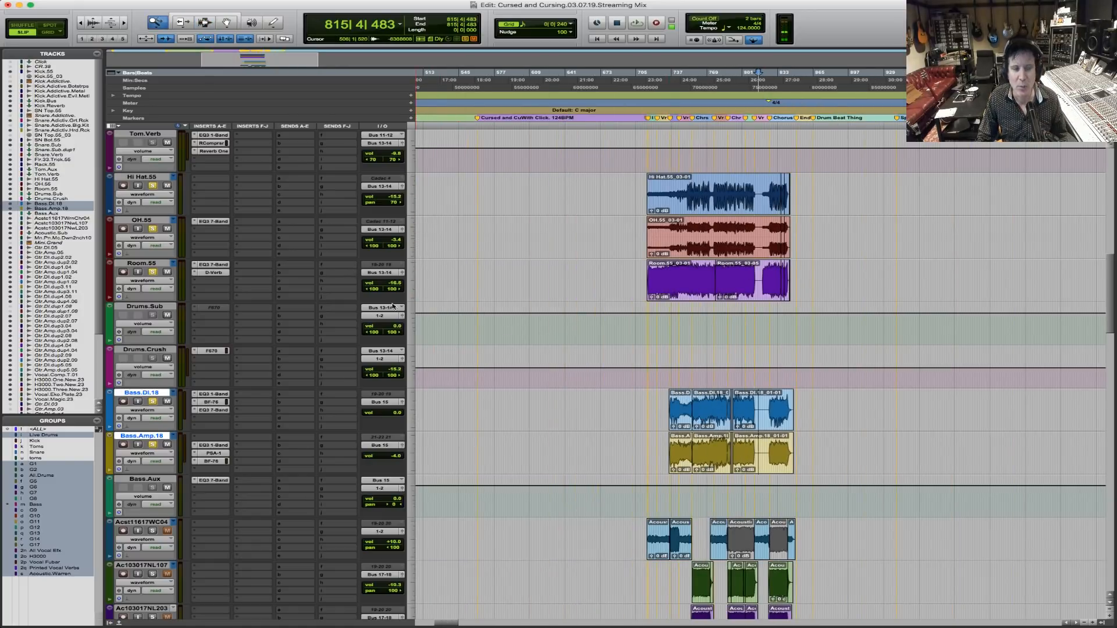
pyautogui.press('F7')
pyautogui.doubleClick(671, 274)
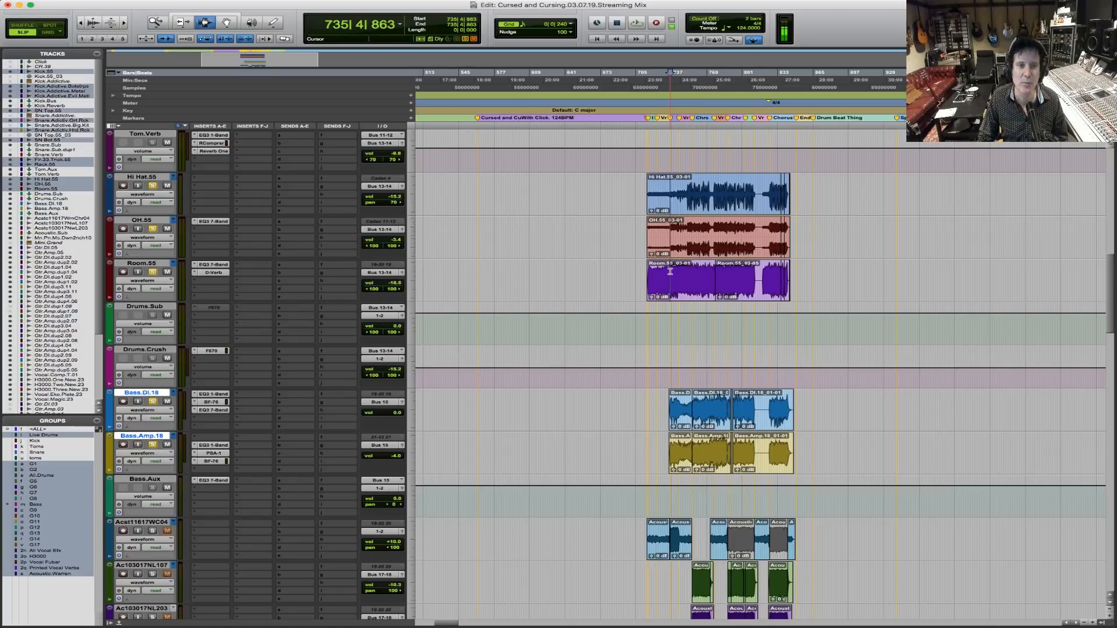
pyautogui.click(150, 403)
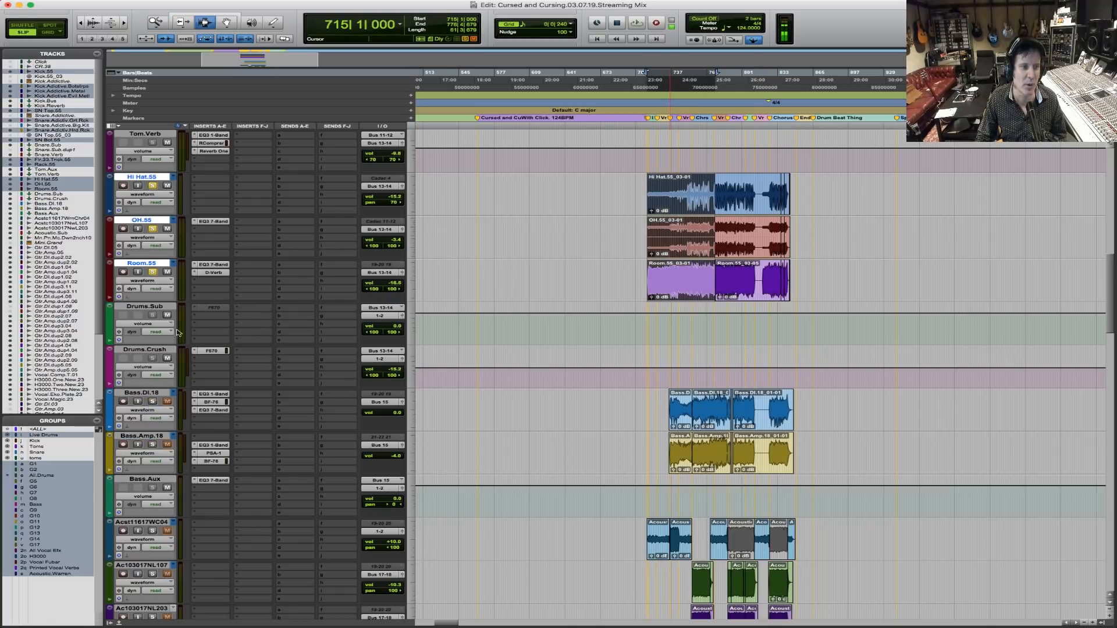
# Step: Select the Drums.Sub track and inspect the Fairchild 670 compressor on Drums.Crush
pyautogui.click(158, 307)
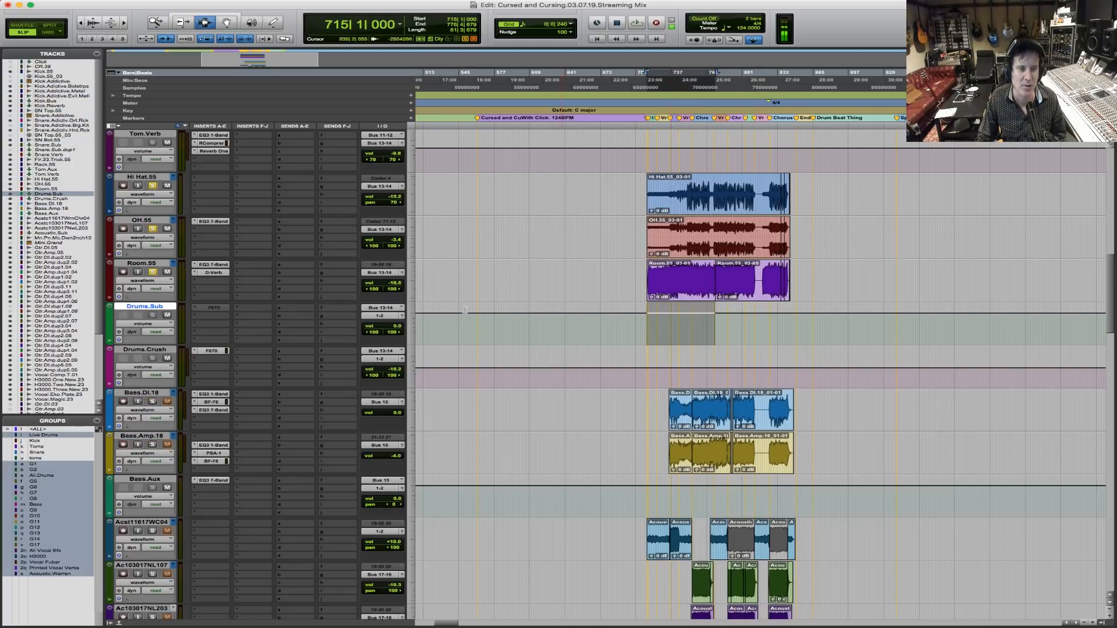
pyautogui.press('F5')
pyautogui.moveTo(621, 256); pyautogui.dragTo(723, 294)
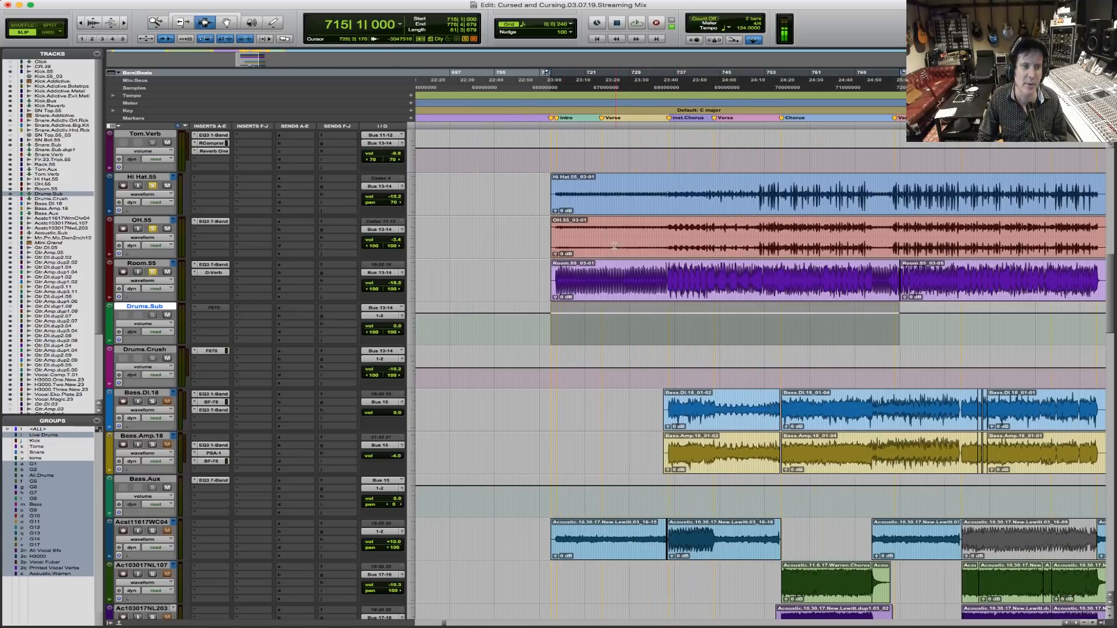
pyautogui.click(212, 351)
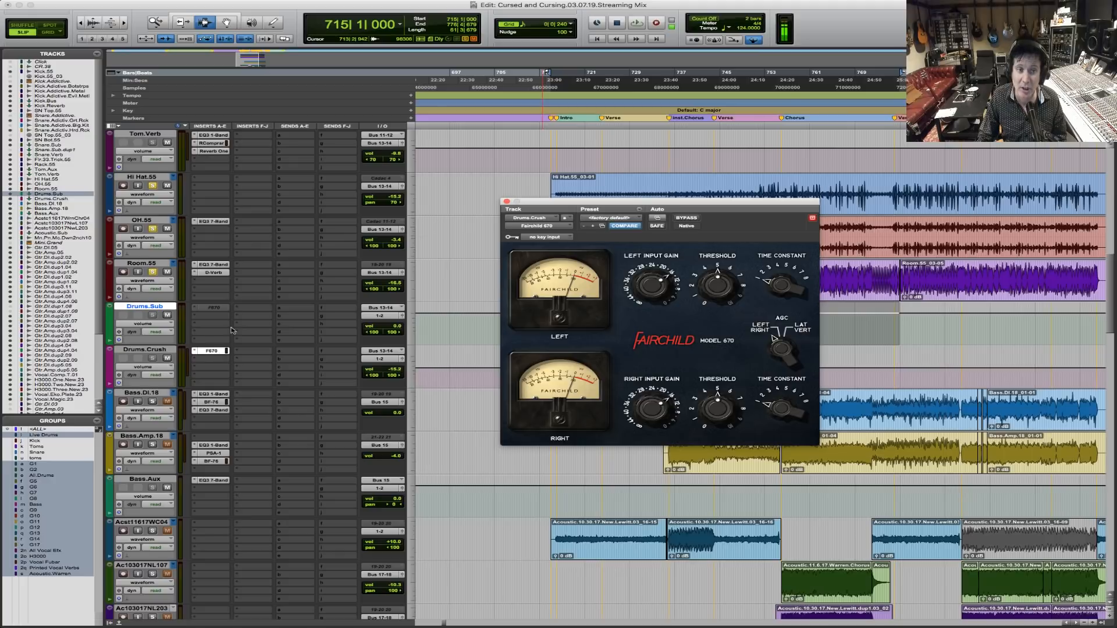
pyautogui.click(507, 202)
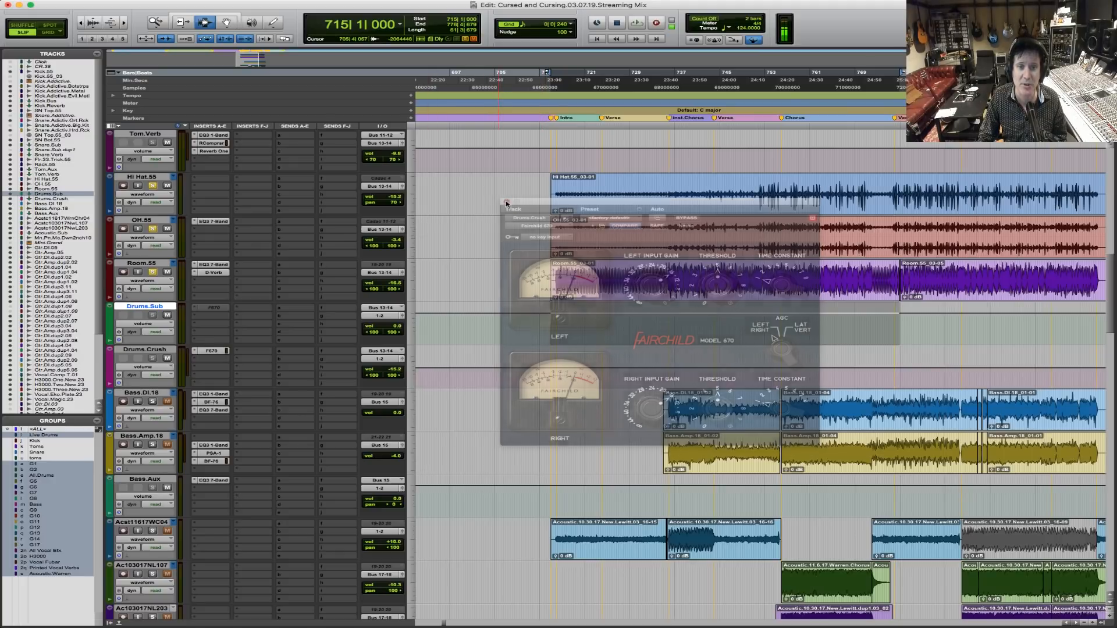
# Step: Play the soloed drums from 751|1|934 into the Chorus
pyautogui.click(755, 236)
pyautogui.press('space')
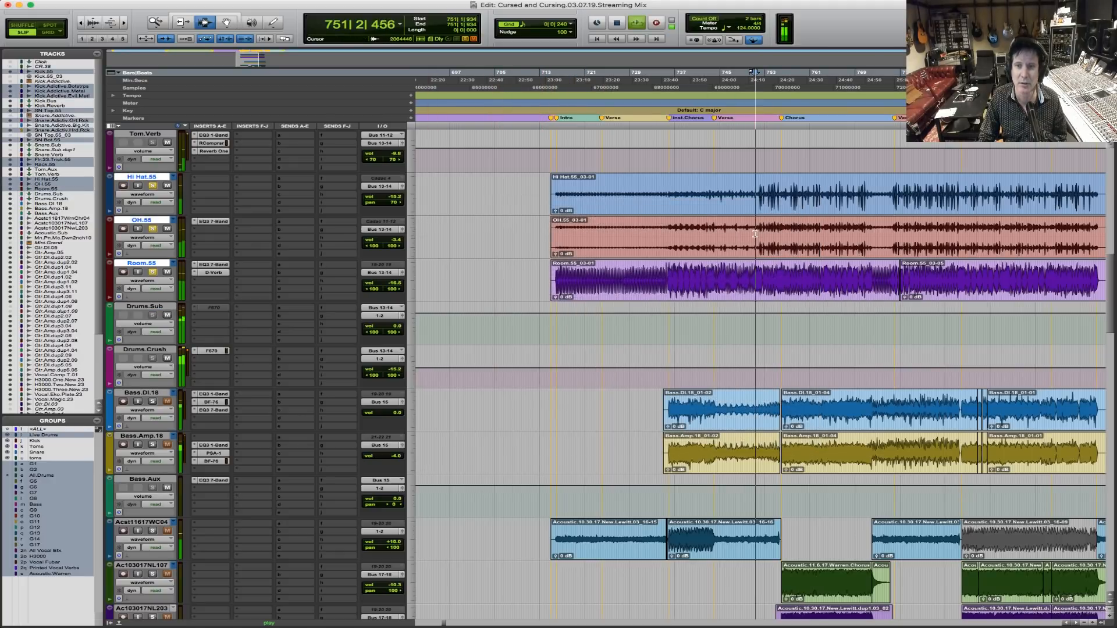
pyautogui.press('F5')
pyautogui.moveTo(743, 234); pyautogui.dragTo(831, 233)
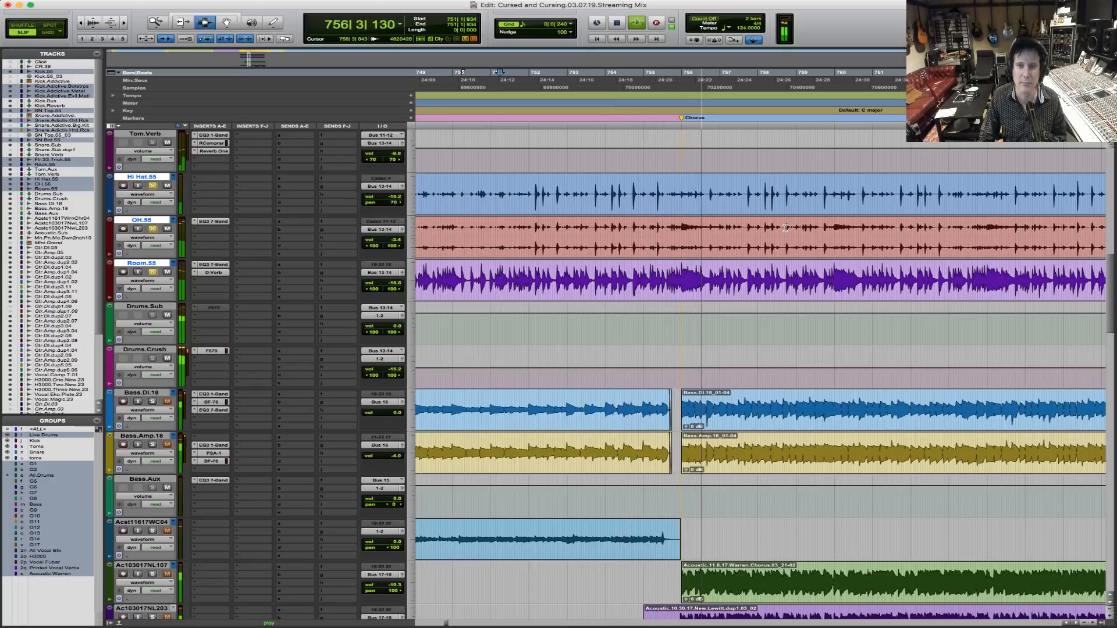
pyautogui.press('r')
pyautogui.press('r')
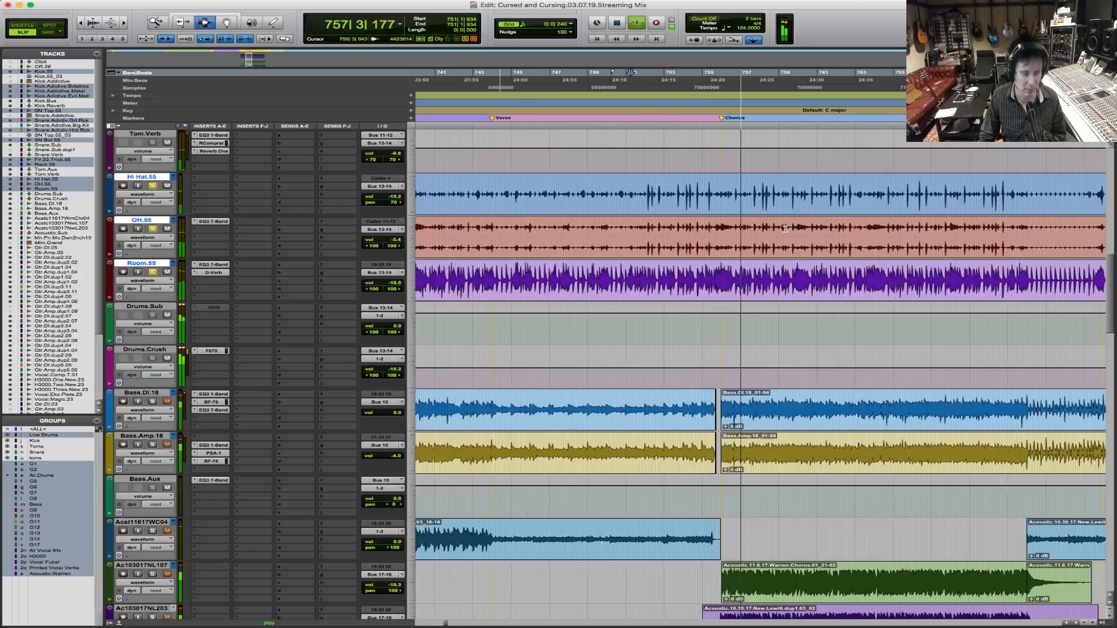
pyautogui.press('space')
# Step: Place the edit cursor at the snare hit at 752|1|584 and select the Snare.Sub track
pyautogui.scroll(4, 778, 272)
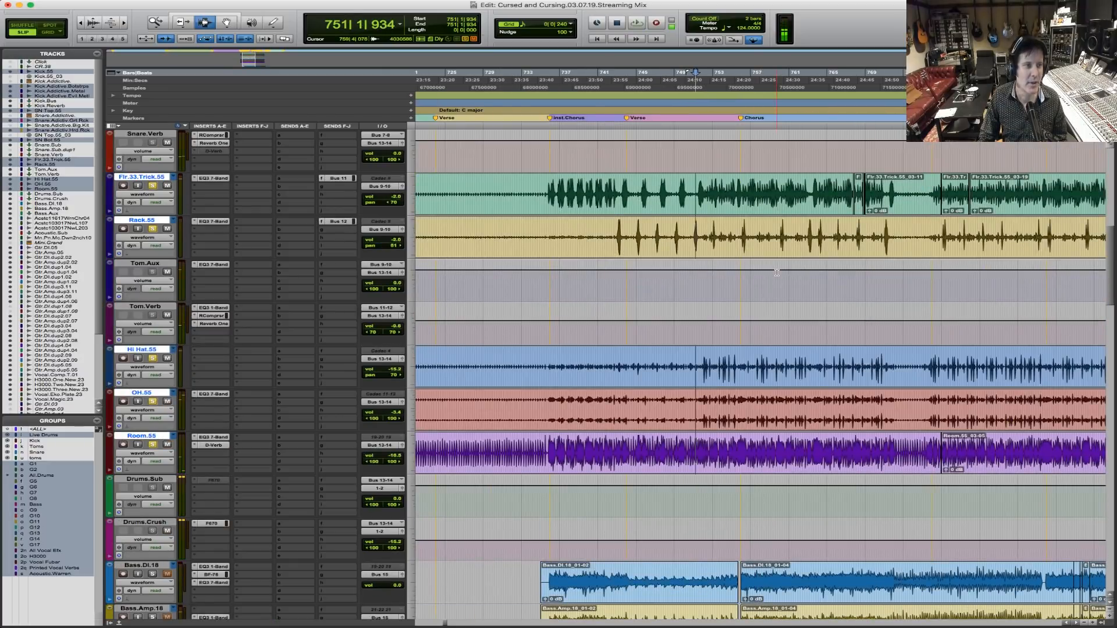
pyautogui.scroll(4, 777, 272)
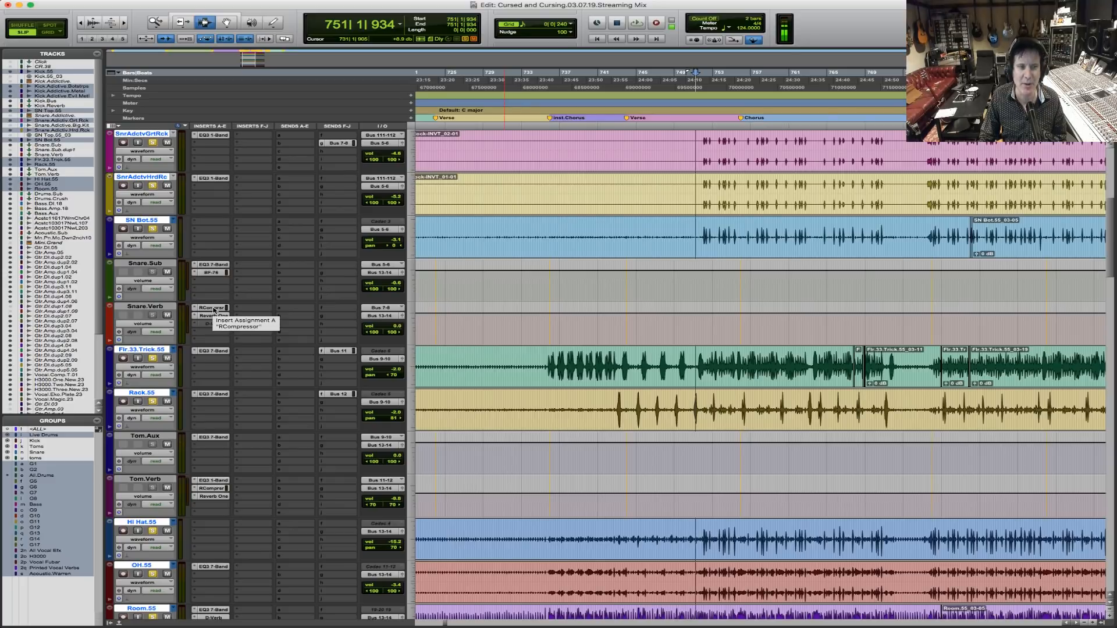
pyautogui.press('F5')
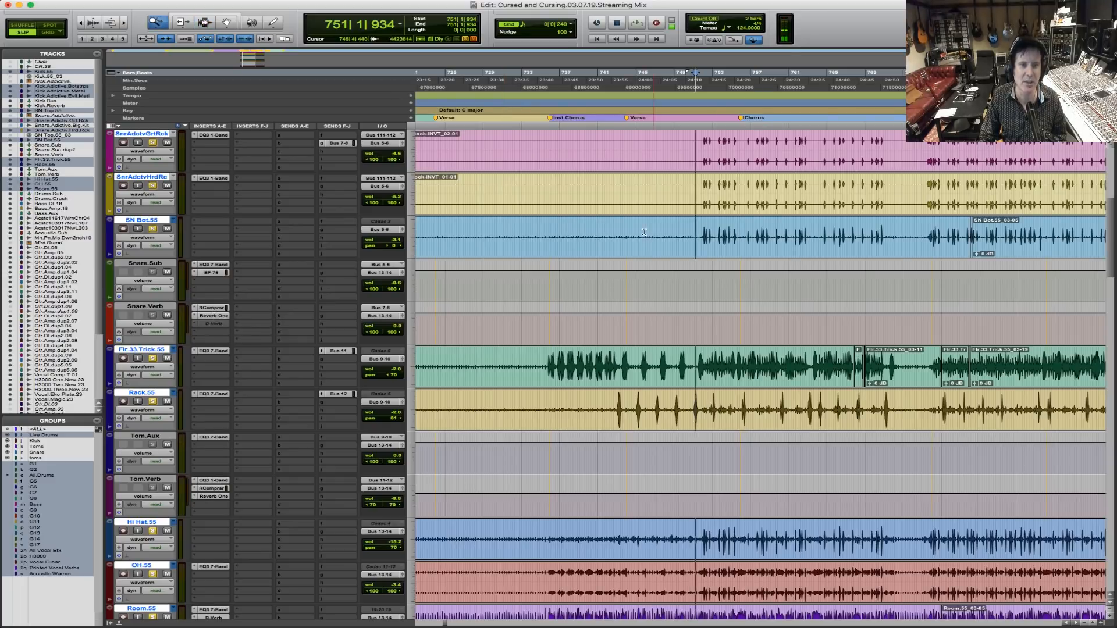
pyautogui.moveTo(668, 234); pyautogui.dragTo(821, 238)
pyautogui.click(581, 237)
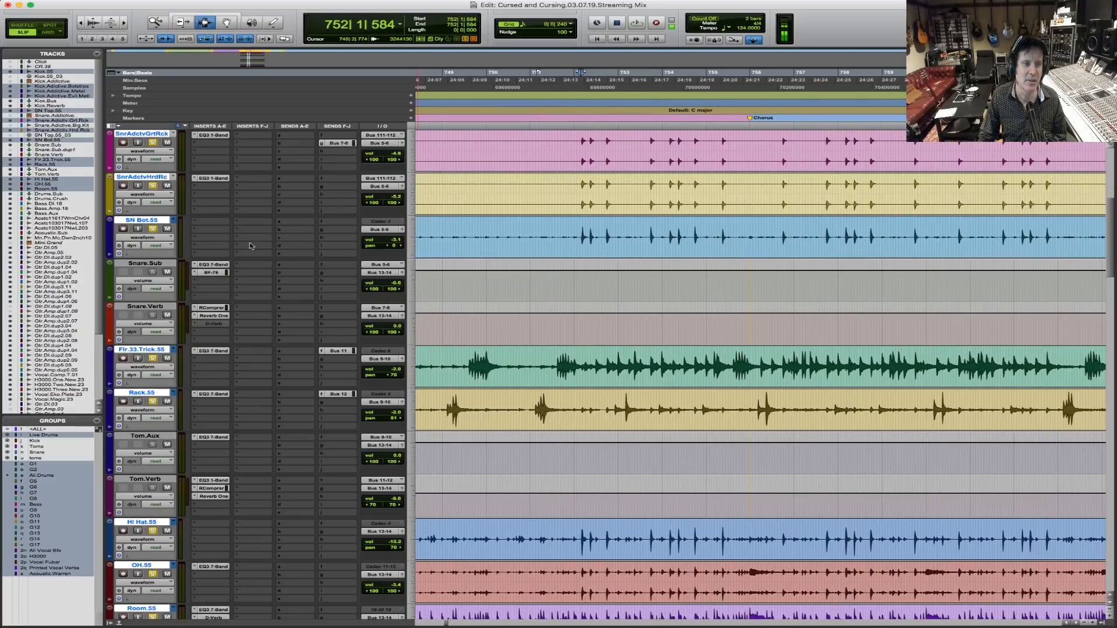
pyautogui.click(153, 264)
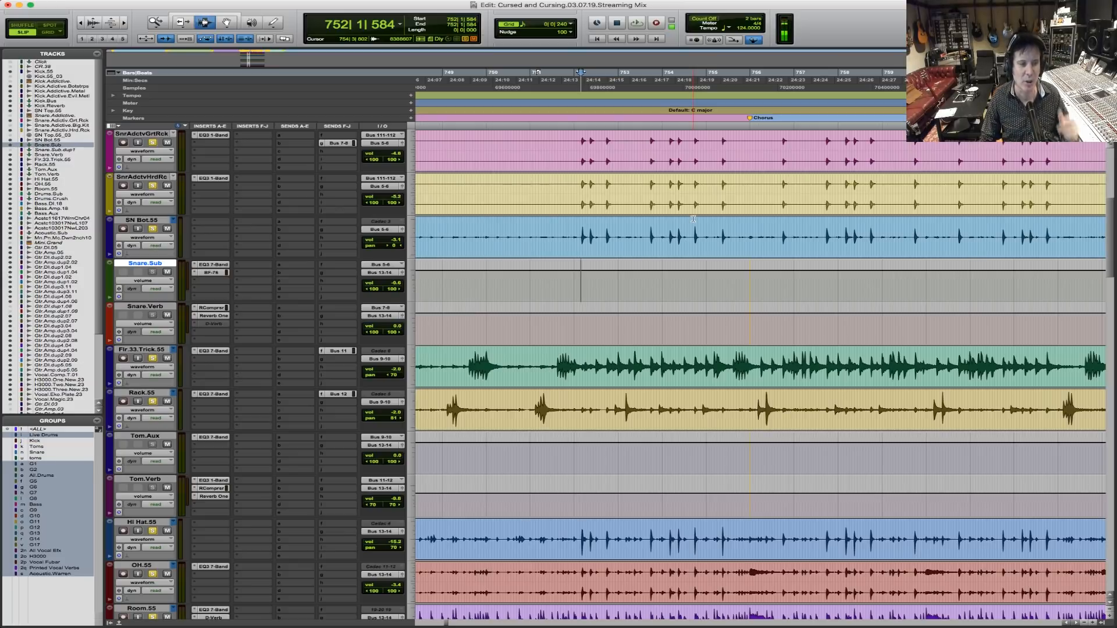
# Step: Inspect the 7-band EQ on Kick.55 and the 1-band EQ on the Kick.Addictive.Metal track
pyautogui.scroll(4, 693, 219)
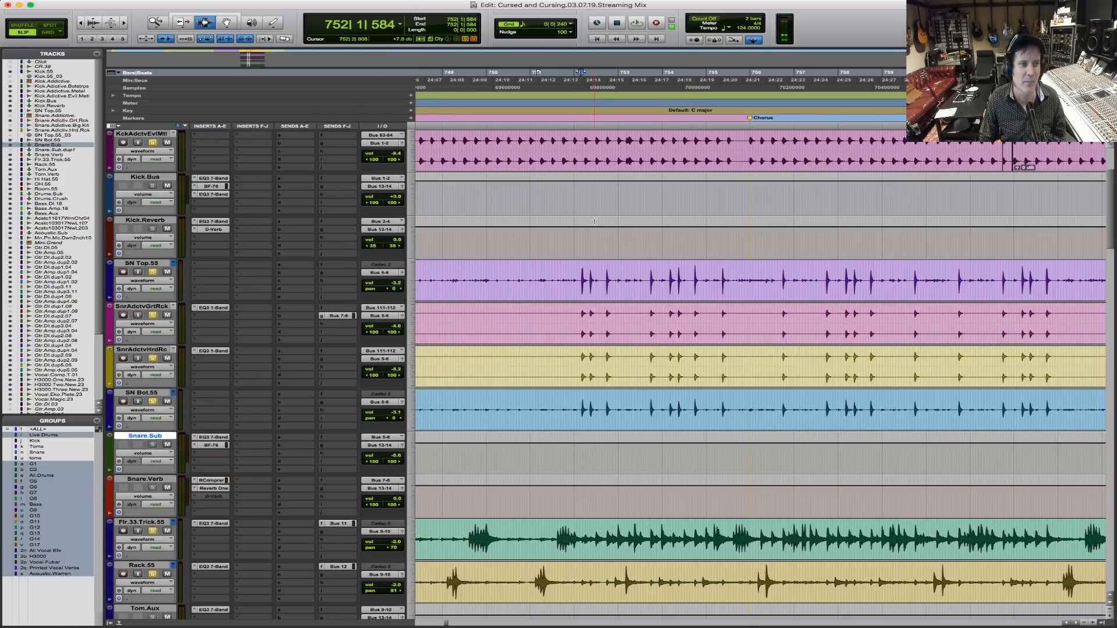
pyautogui.scroll(3, 594, 221)
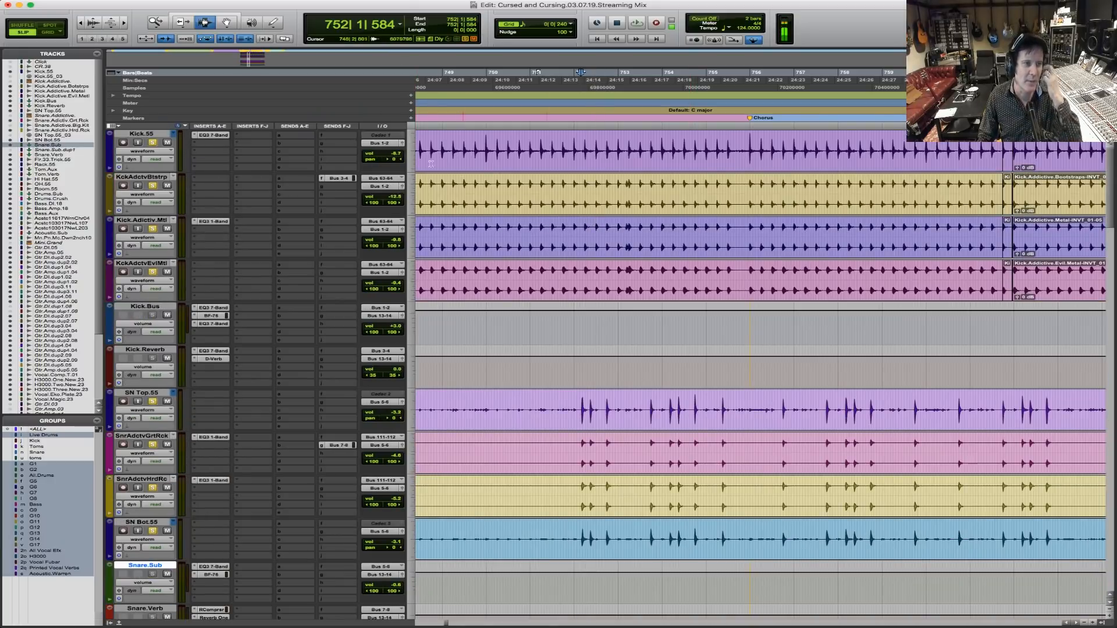
pyautogui.click(213, 135)
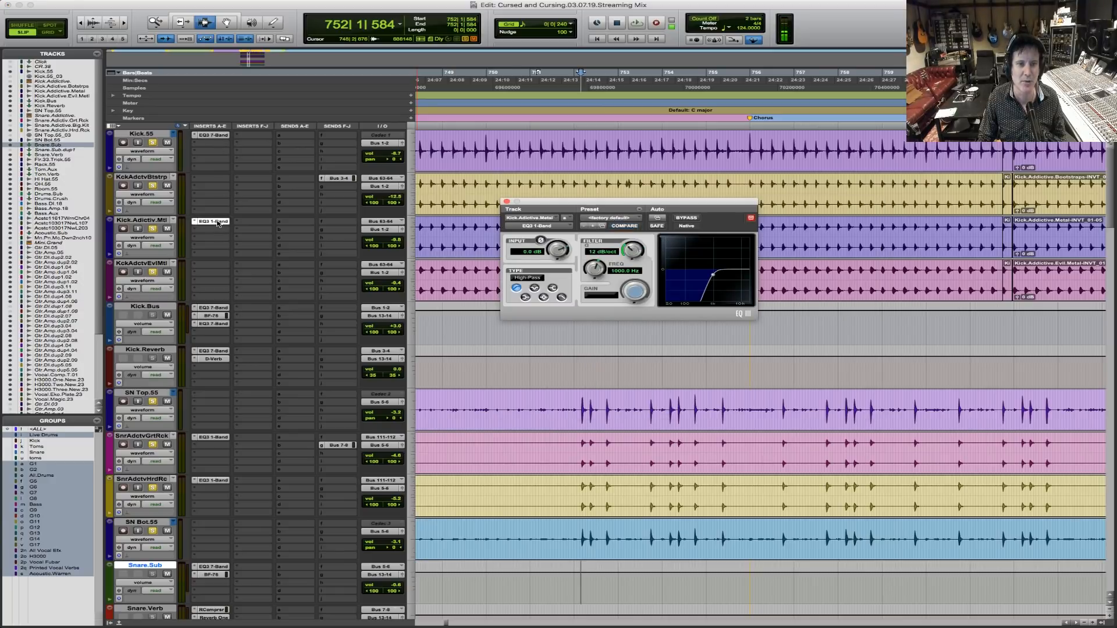
pyautogui.click(212, 222)
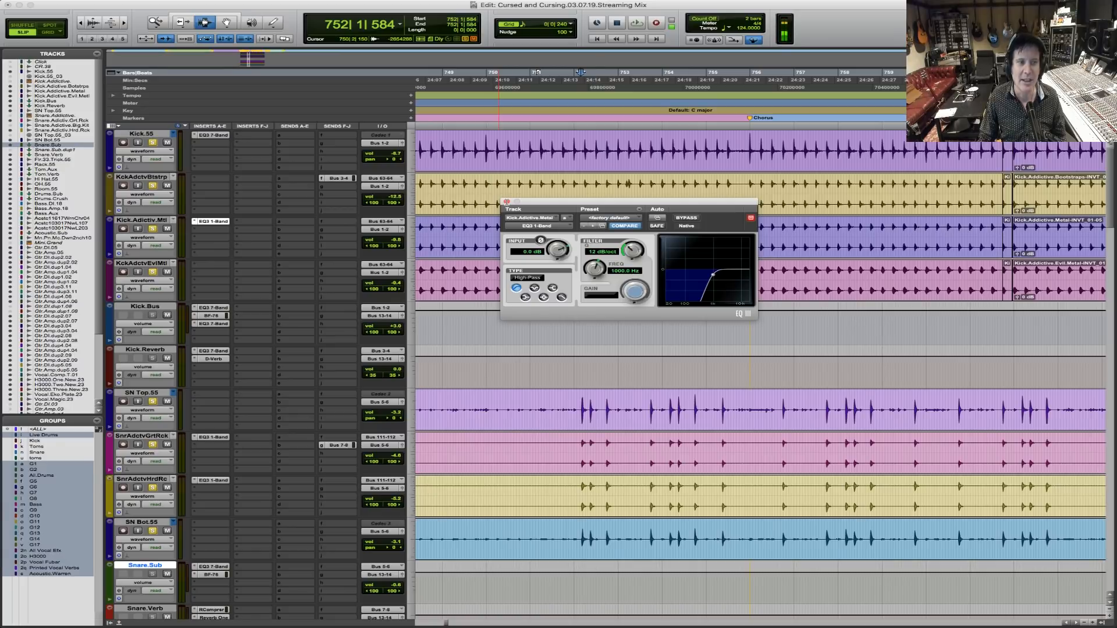
pyautogui.click(507, 202)
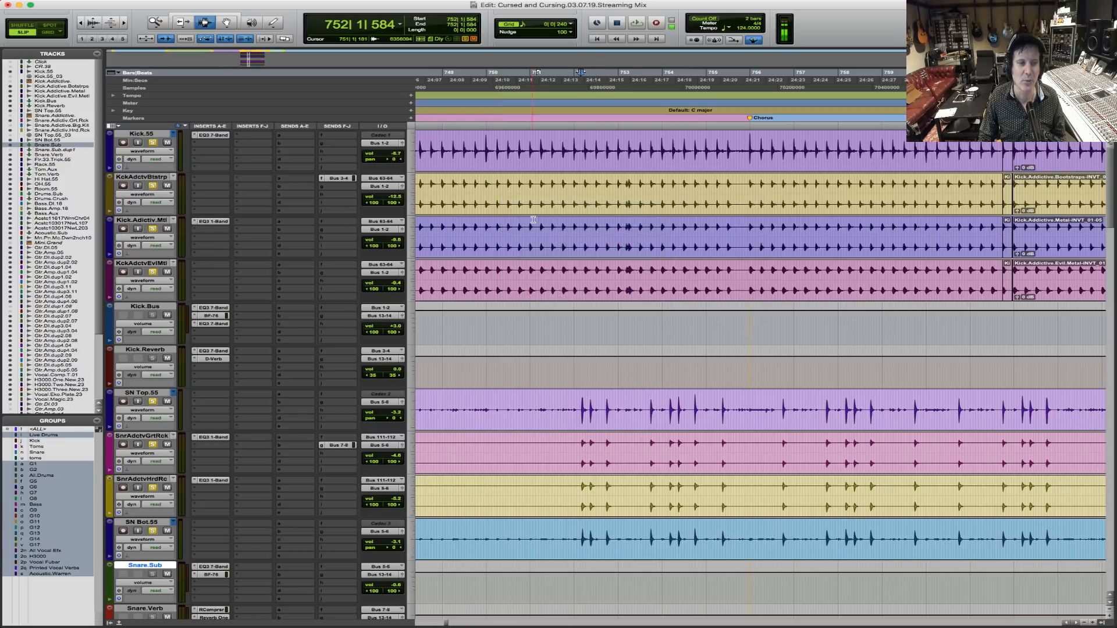
# Step: Inspect the Kick.Bus processing: the first 7-band EQ, the BF-76 limiter and the second 7-band EQ
pyautogui.click(213, 308)
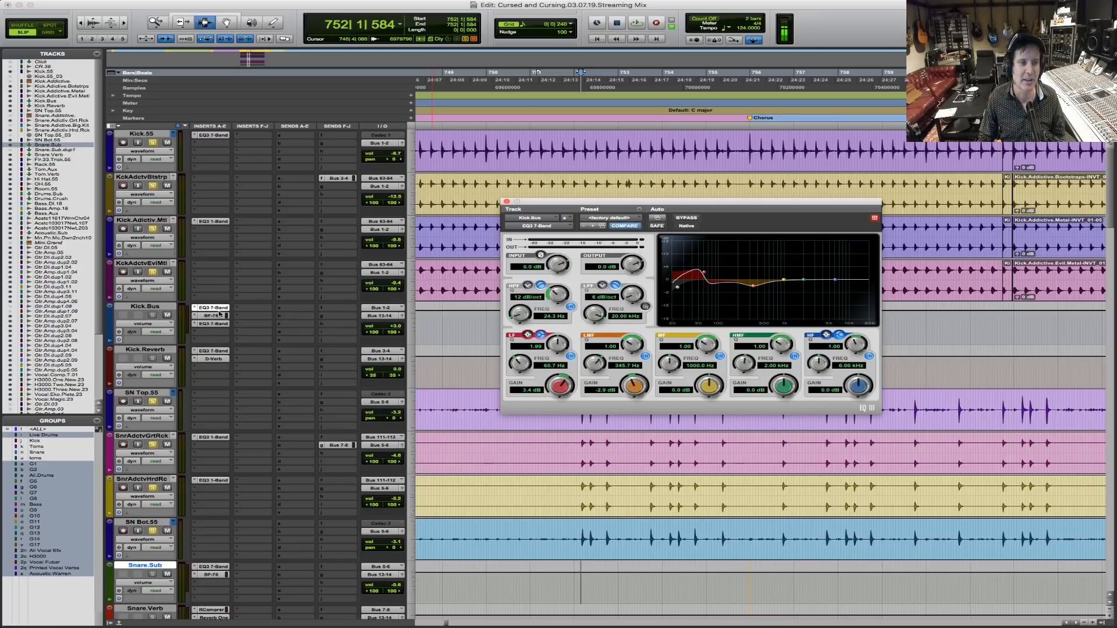
pyautogui.click(220, 316)
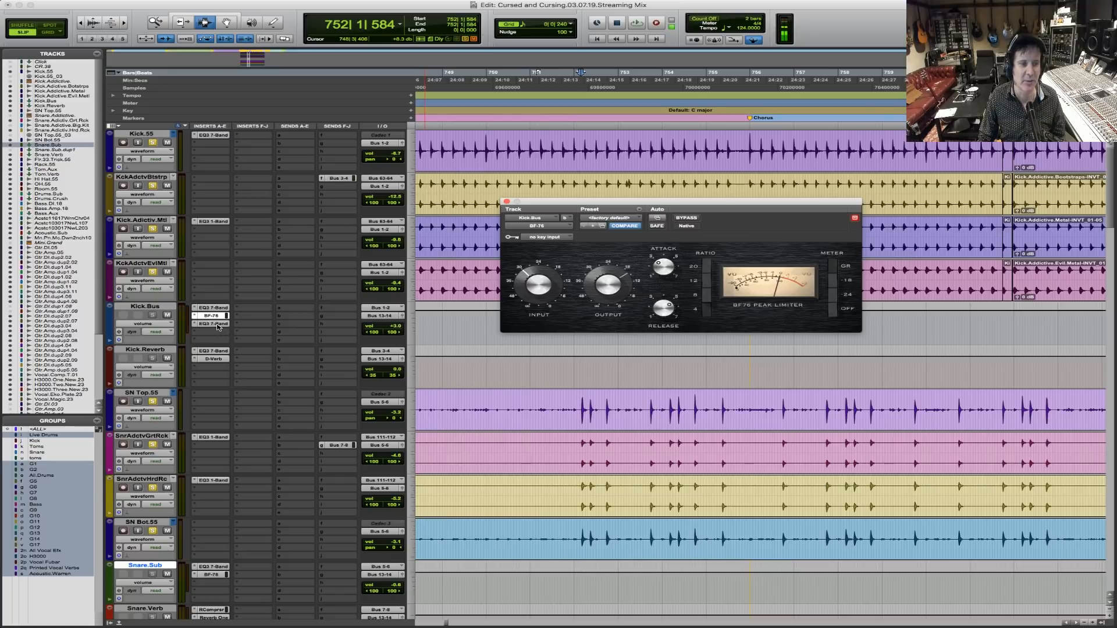
pyautogui.click(213, 324)
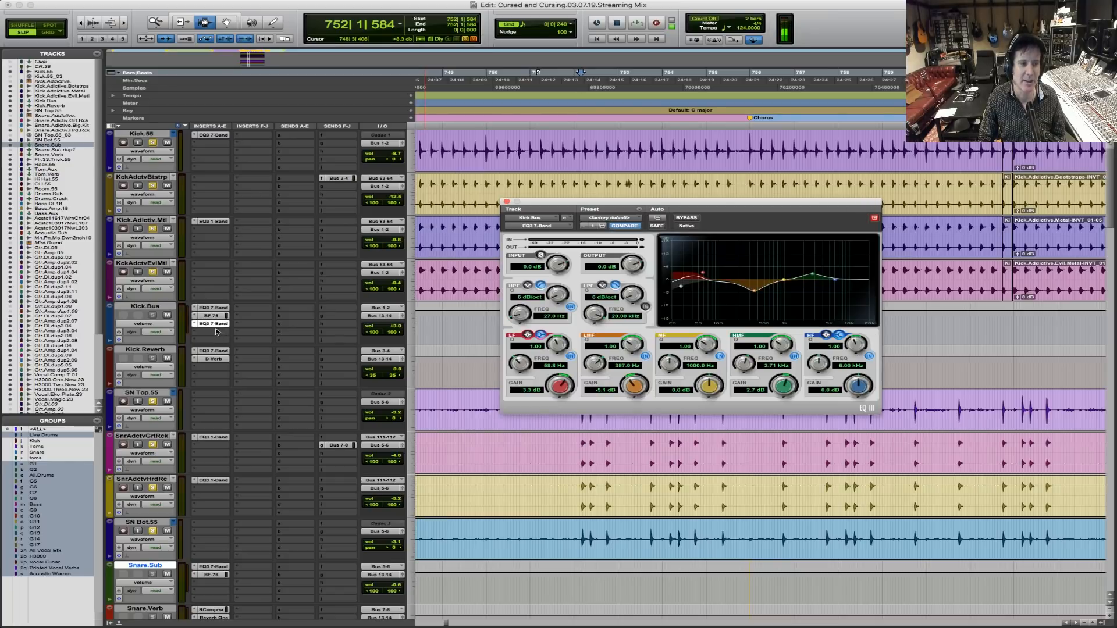
# Step: Inspect the 7-band EQ and the D-Verb settings on the Kick.Reverb track
pyautogui.click(215, 352)
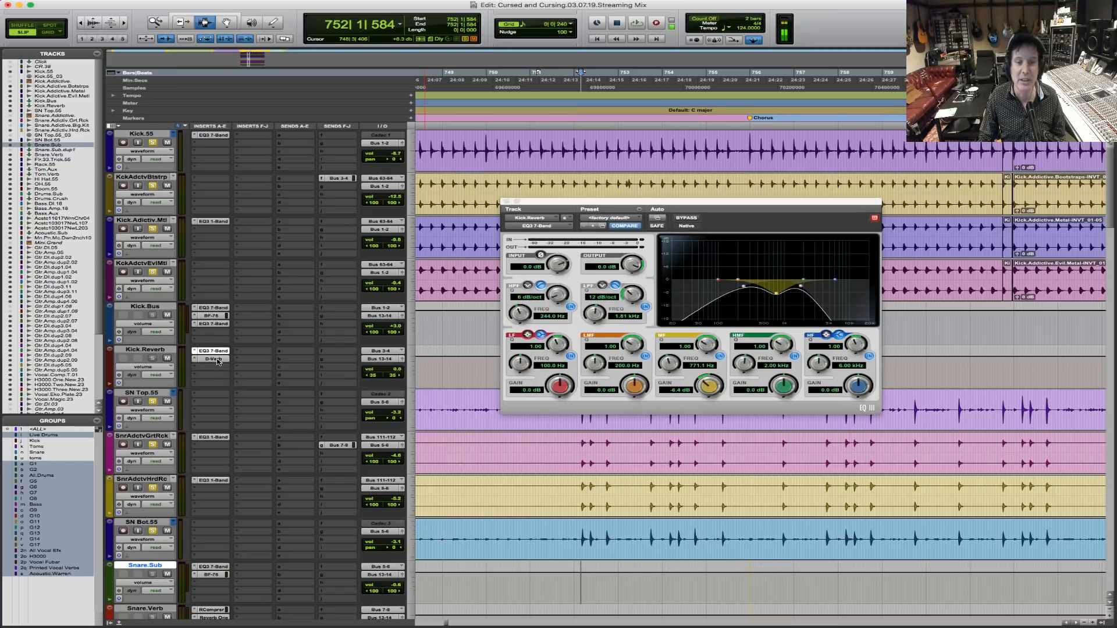
pyautogui.click(218, 360)
pyautogui.click(215, 351)
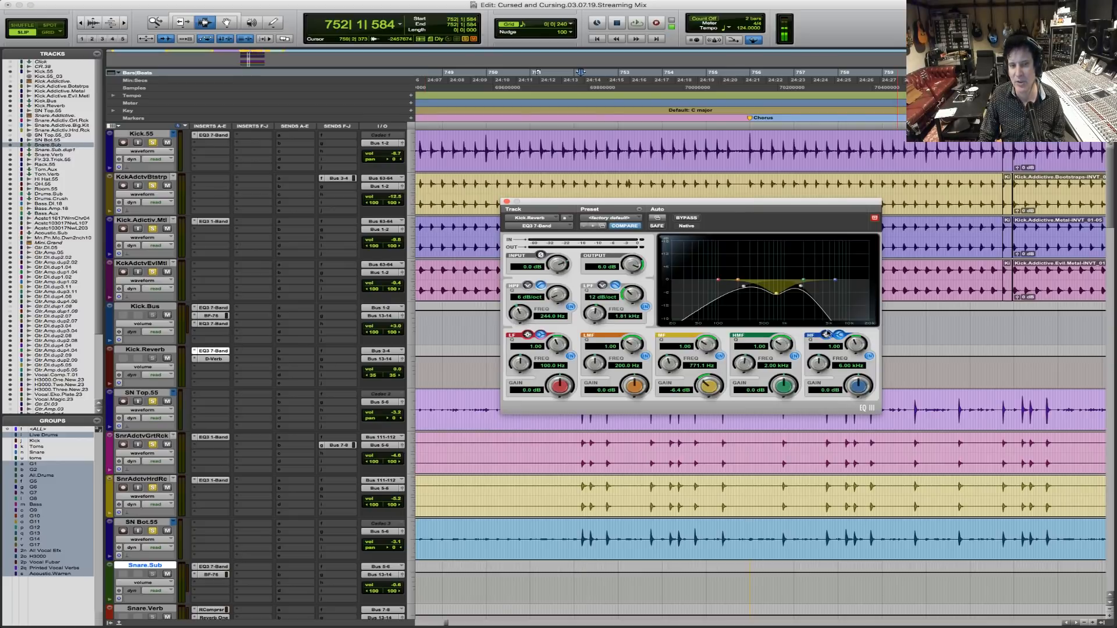
pyautogui.click(214, 359)
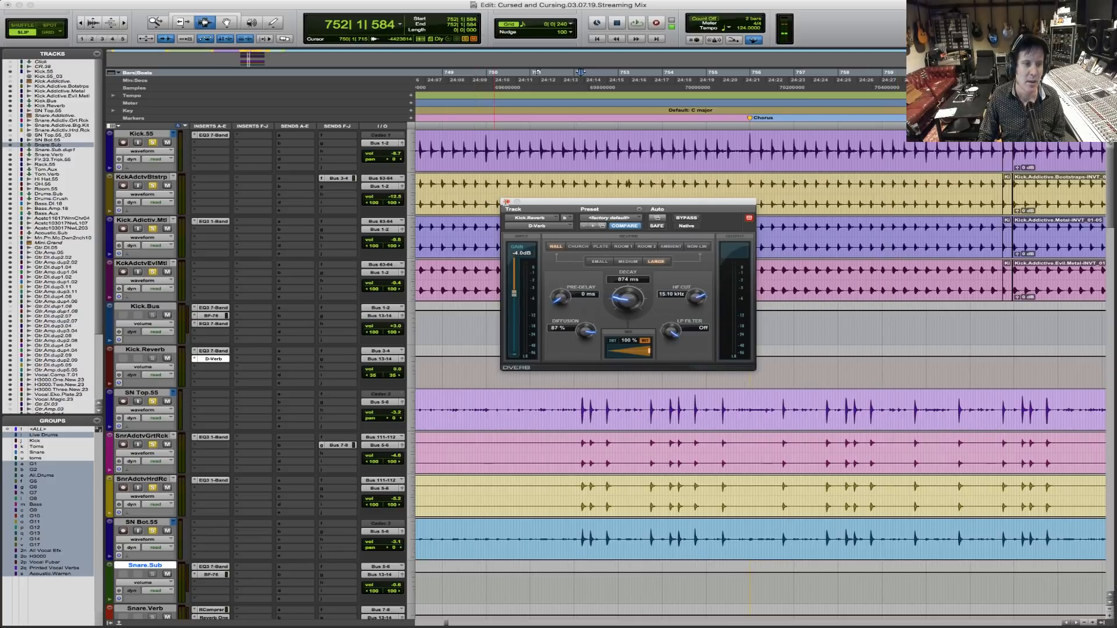
pyautogui.click(506, 202)
pyautogui.scroll(-5, 780, 388)
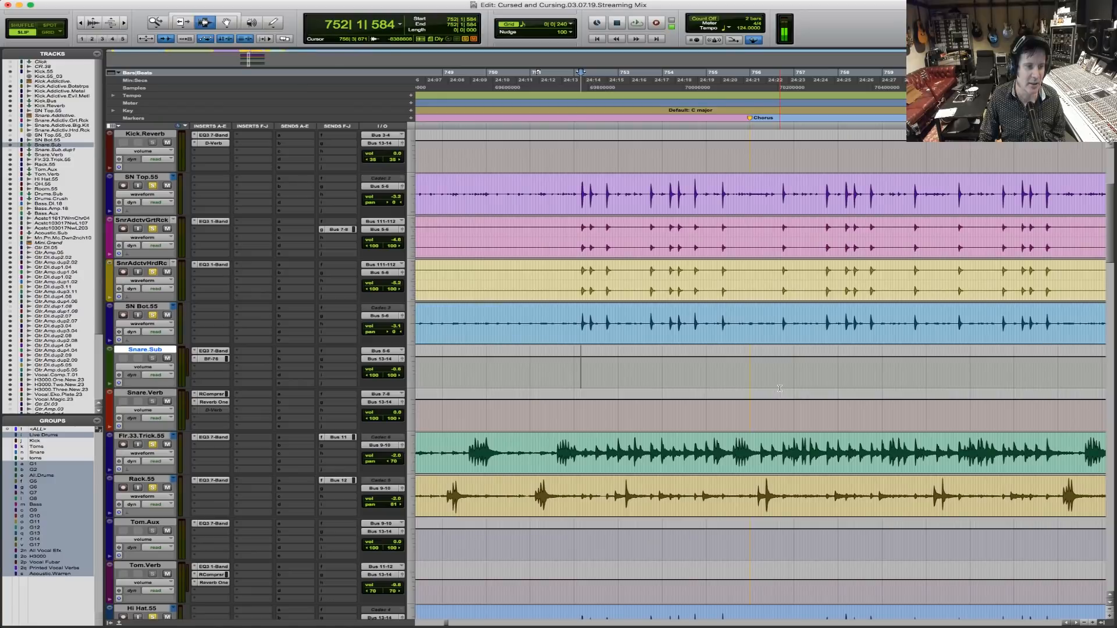
# Step: Inspect the Reverb One settings on the Snare.Verb track
pyautogui.click(209, 402)
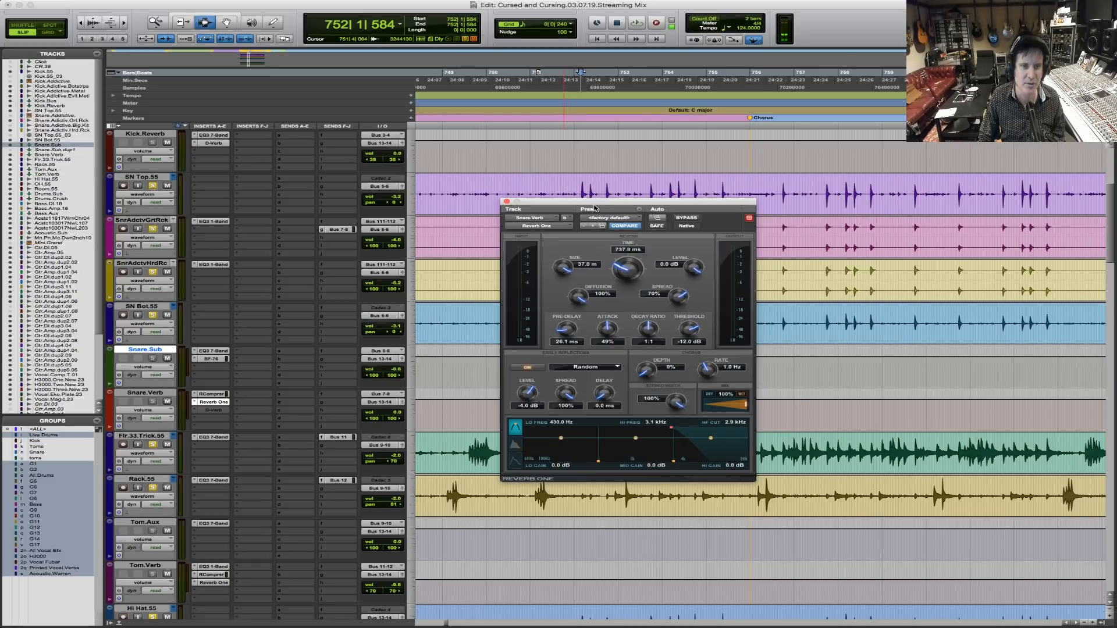
pyautogui.click(564, 229)
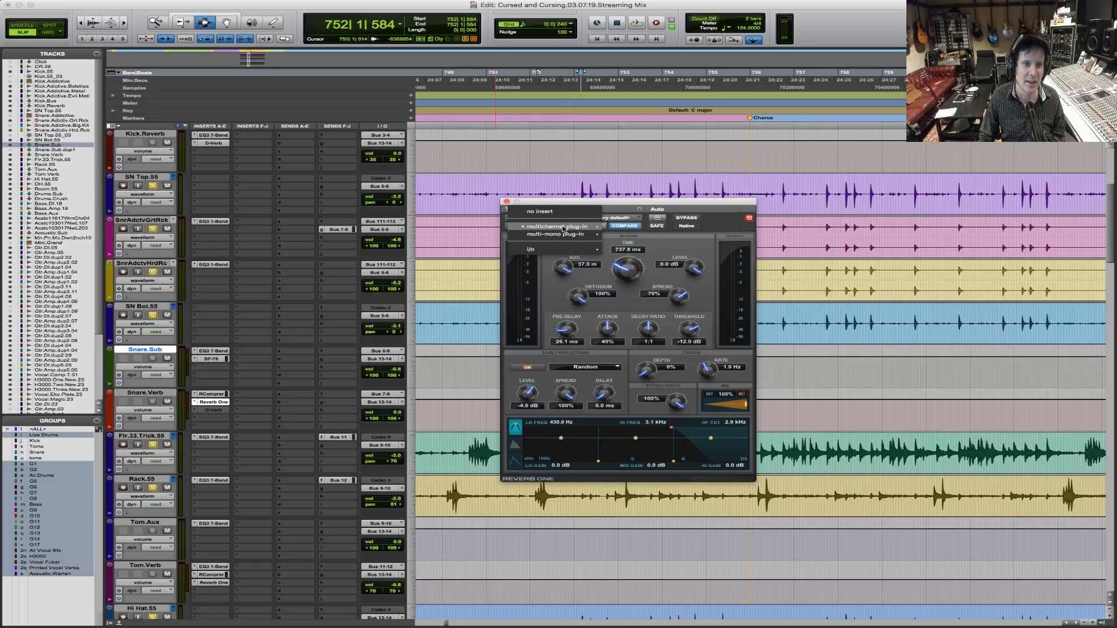
pyautogui.moveTo(581, 226)
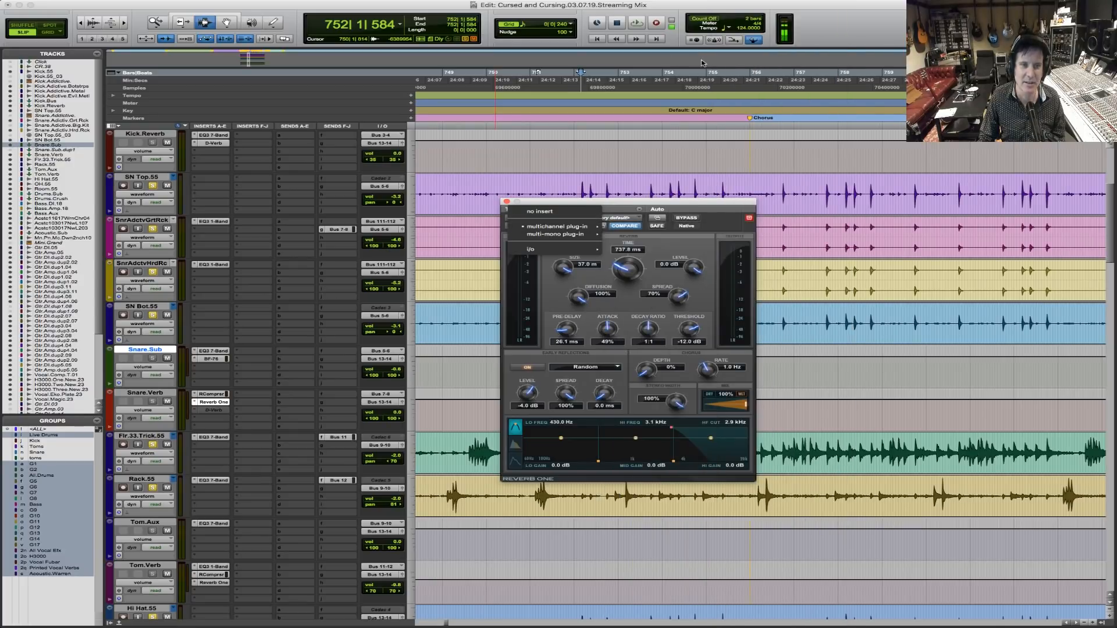
pyautogui.click(618, 146)
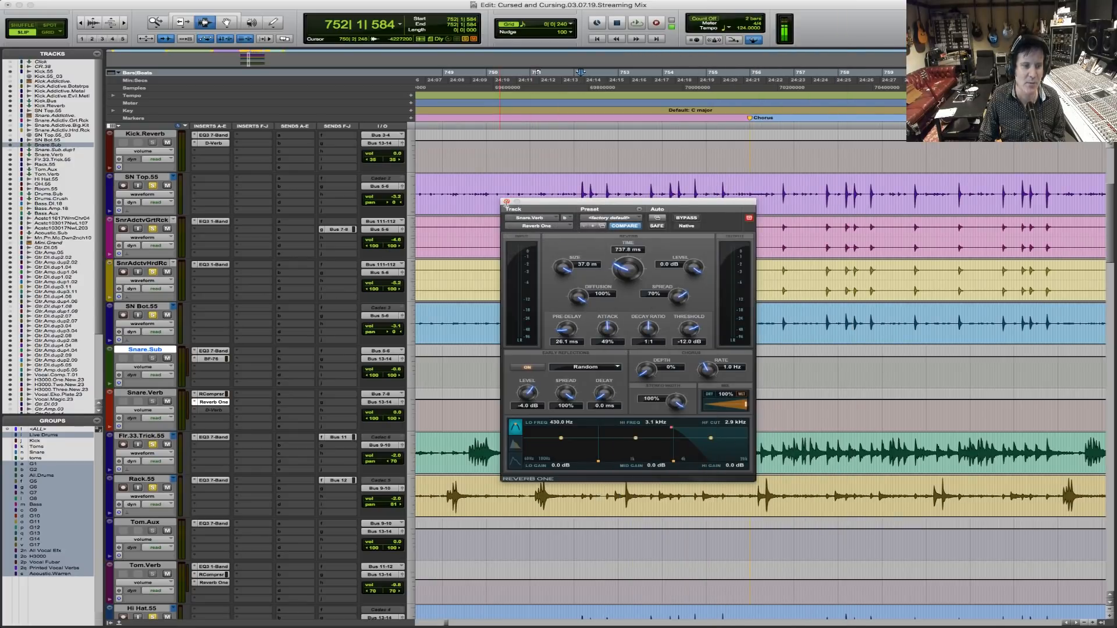
pyautogui.click(507, 202)
# Step: Examine the Renaissance Compressor on the Snare.Verb track while playing the drums from 752|1|386
pyautogui.scroll(-4, 623, 370)
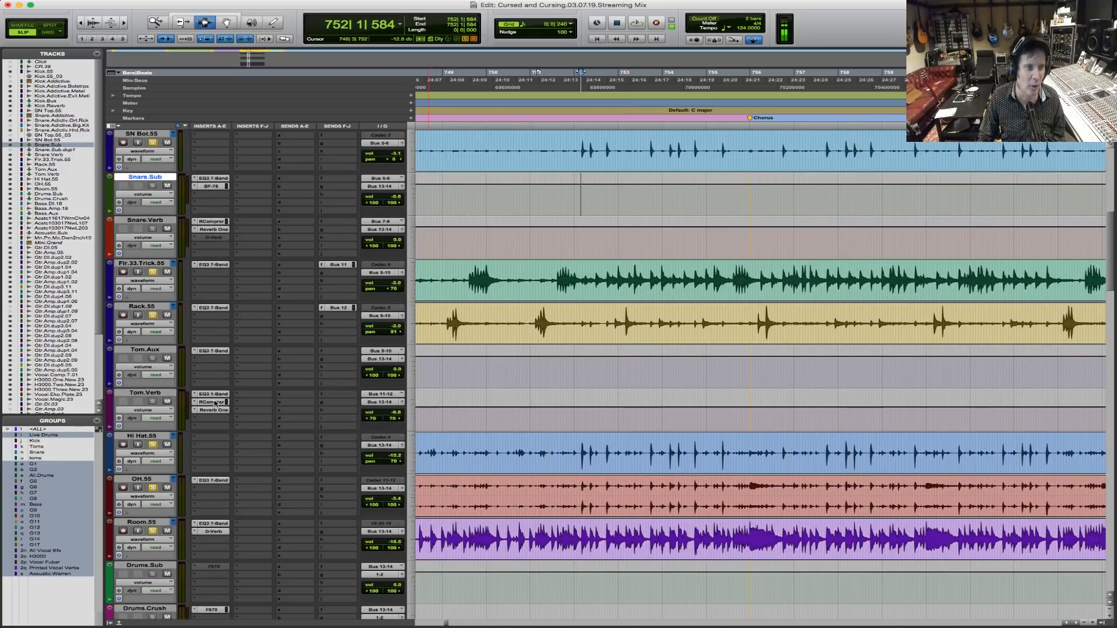
pyautogui.click(219, 222)
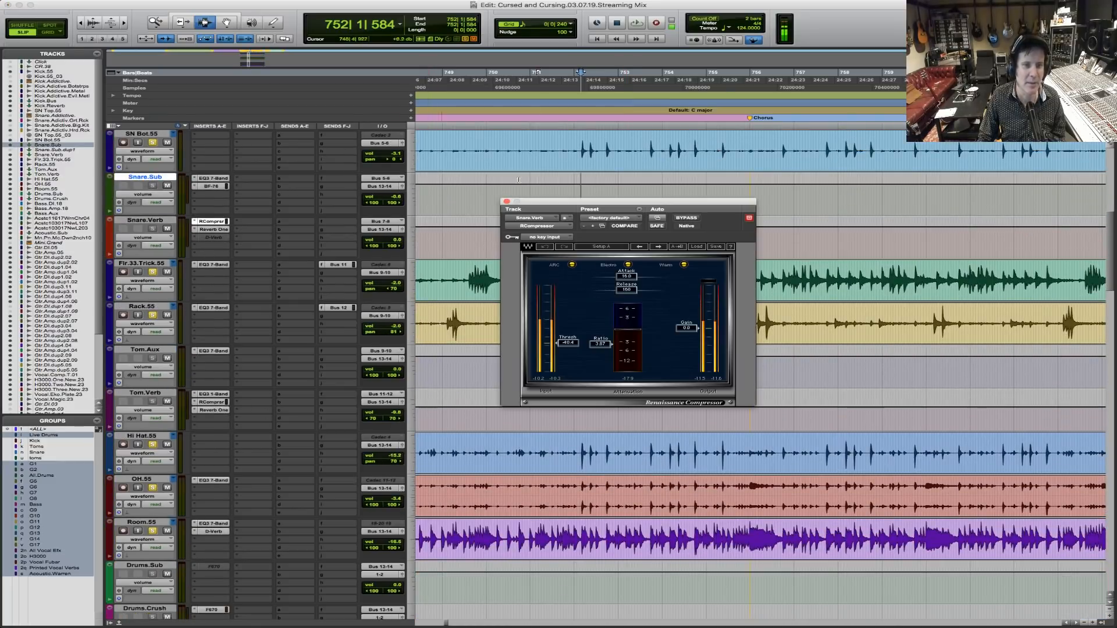
pyautogui.click(578, 145)
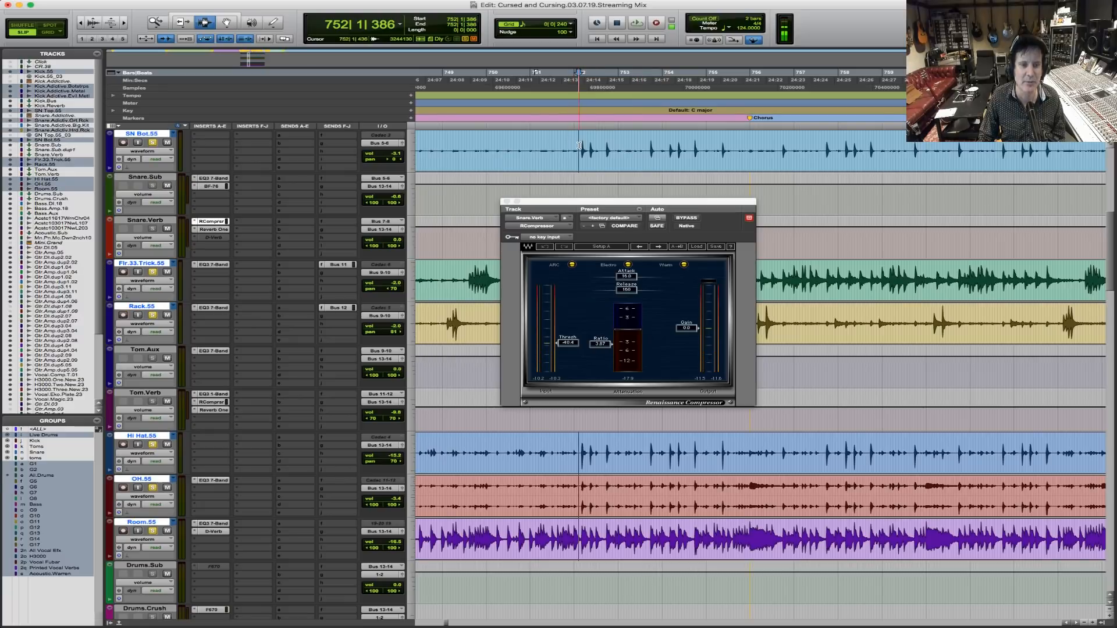
pyautogui.press('space')
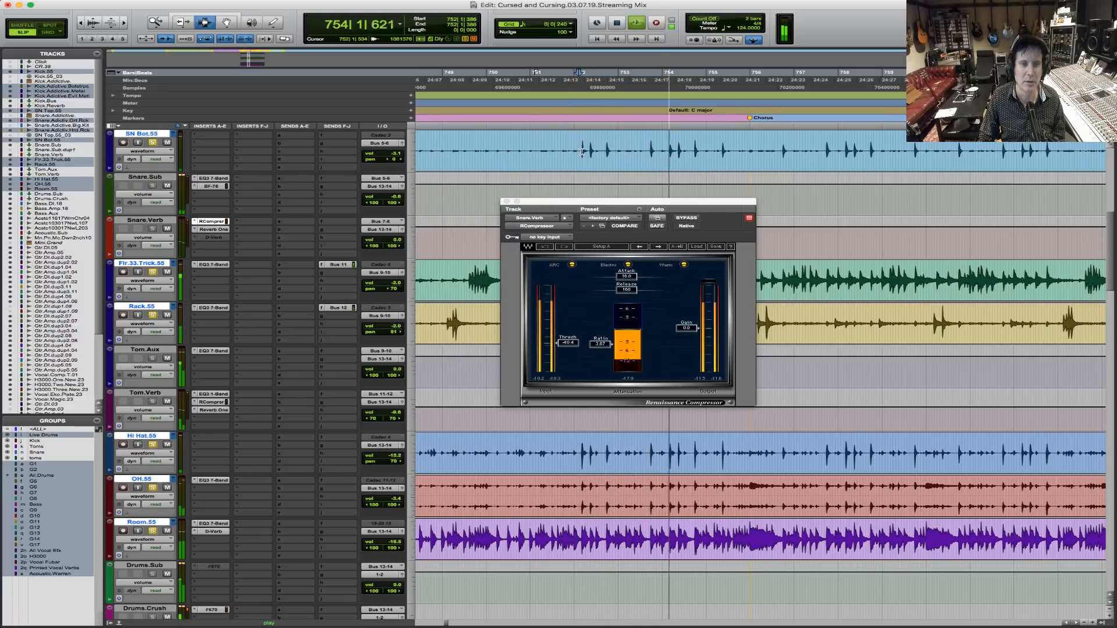
pyautogui.press('space')
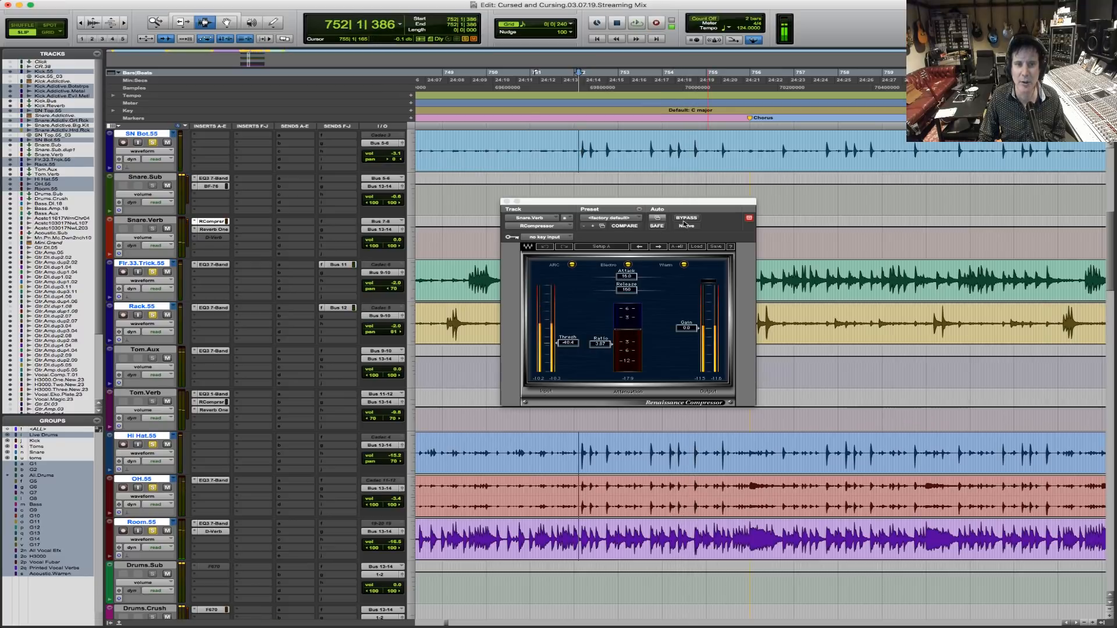
# Step: Compare the drums by playing them with the Snare.Verb compressor bypassed and with it active again
pyautogui.click(687, 218)
pyautogui.press('space')
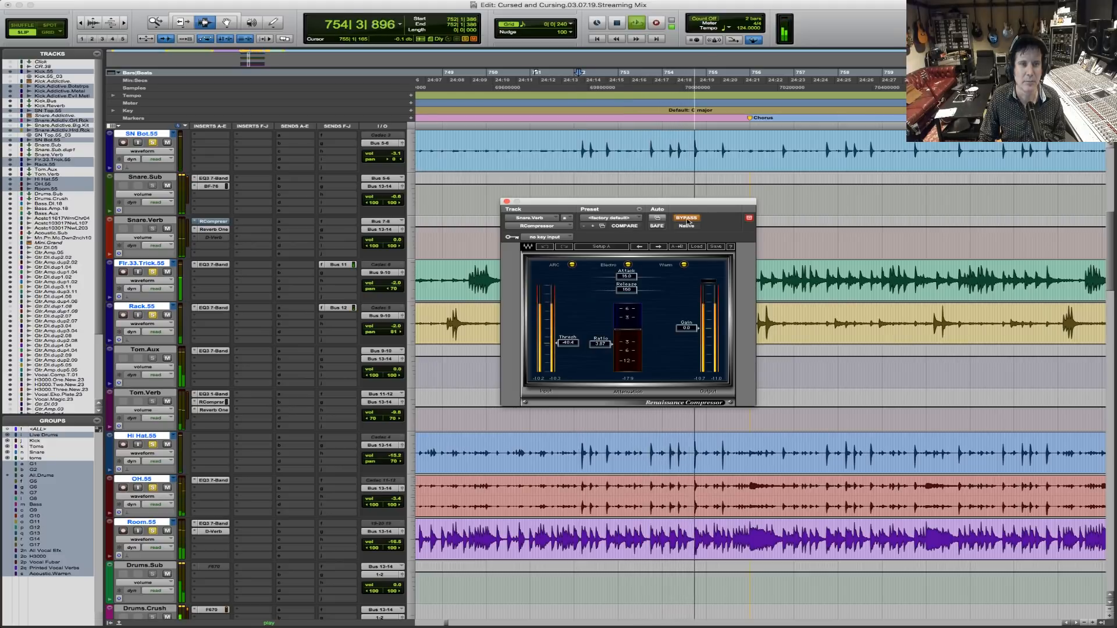
pyautogui.press('space')
pyautogui.click(690, 219)
pyautogui.press('space')
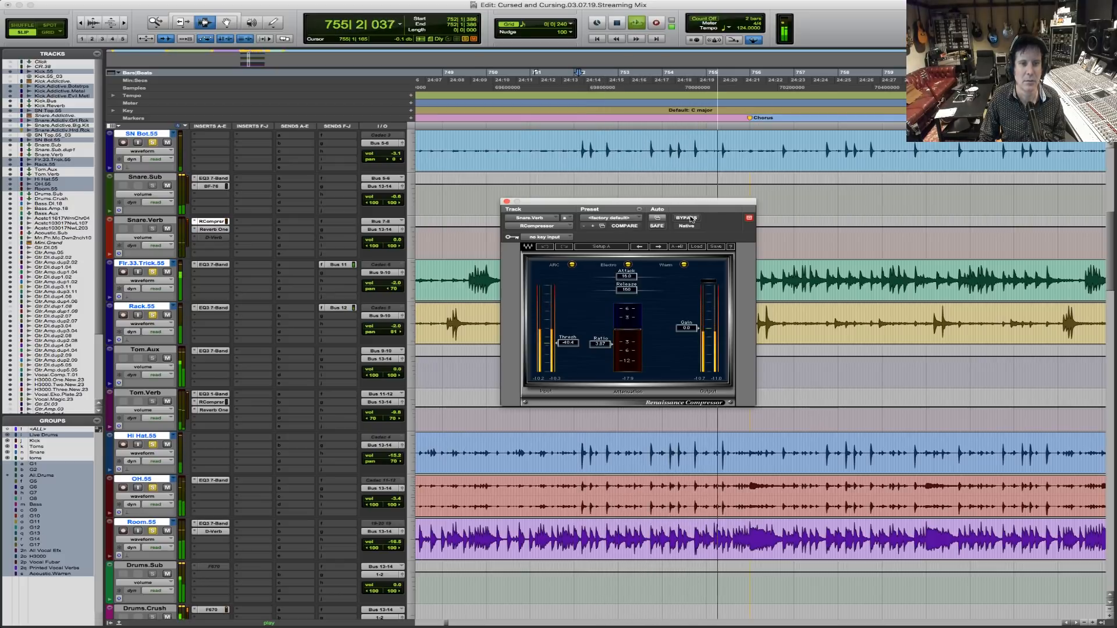
pyautogui.press('space')
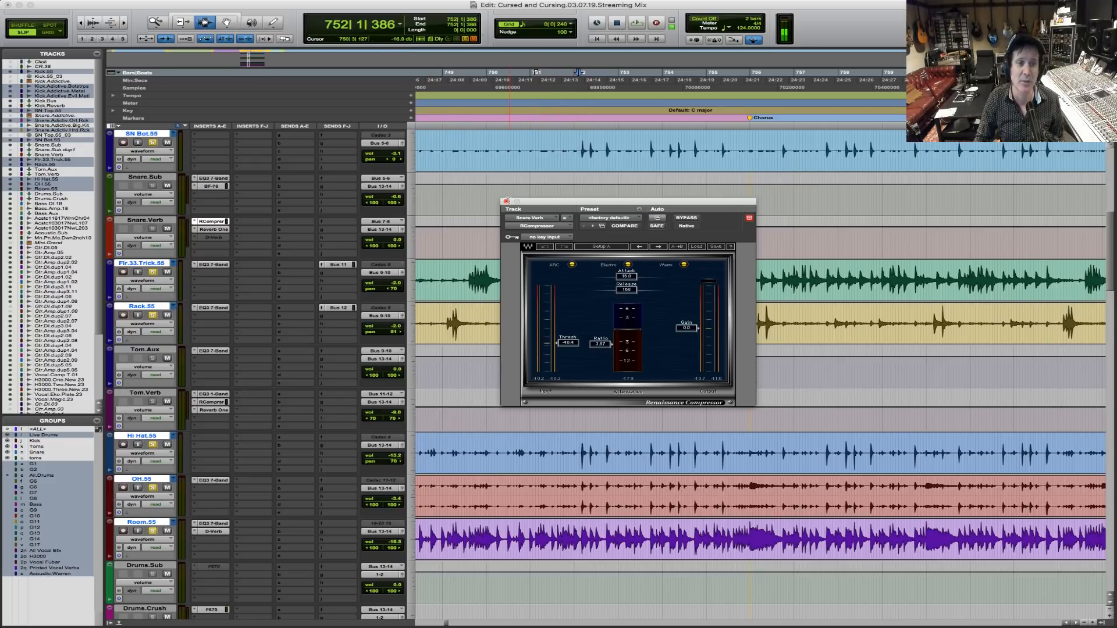
pyautogui.click(507, 201)
# Step: Inspect the Renaissance Compressor settings on the Tom.Verb track
pyautogui.click(213, 403)
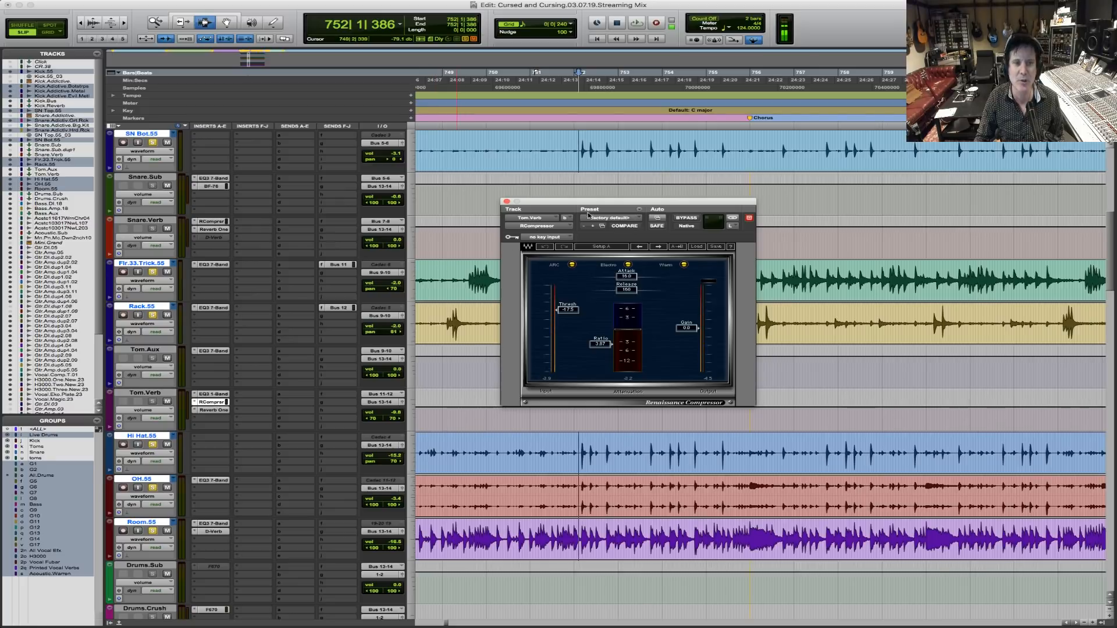
pyautogui.moveTo(608, 202); pyautogui.dragTo(622, 60)
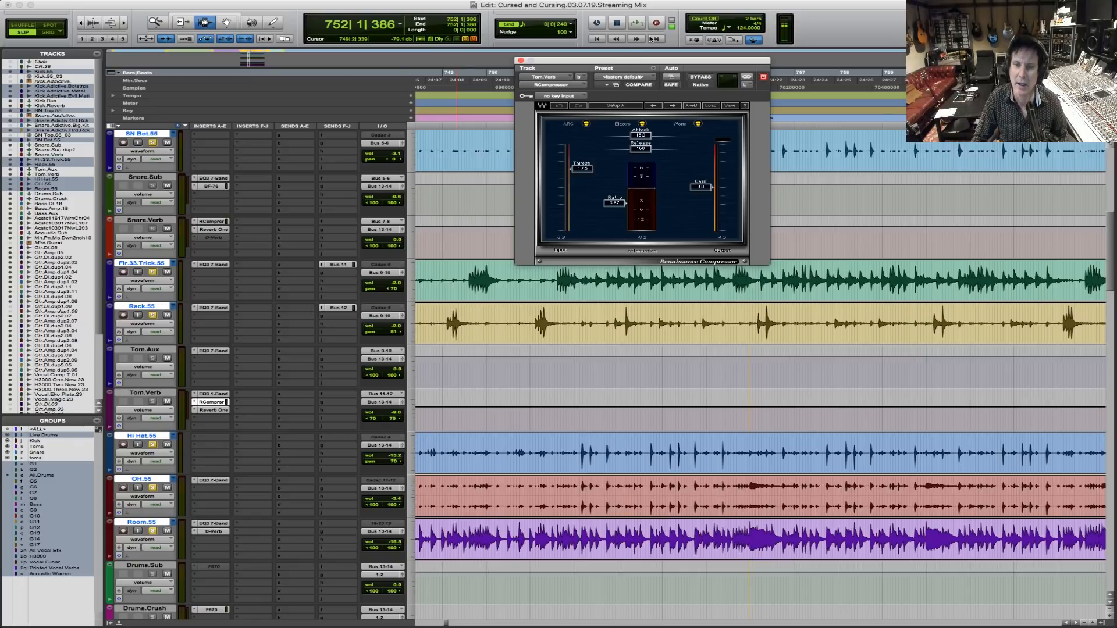
pyautogui.click(521, 60)
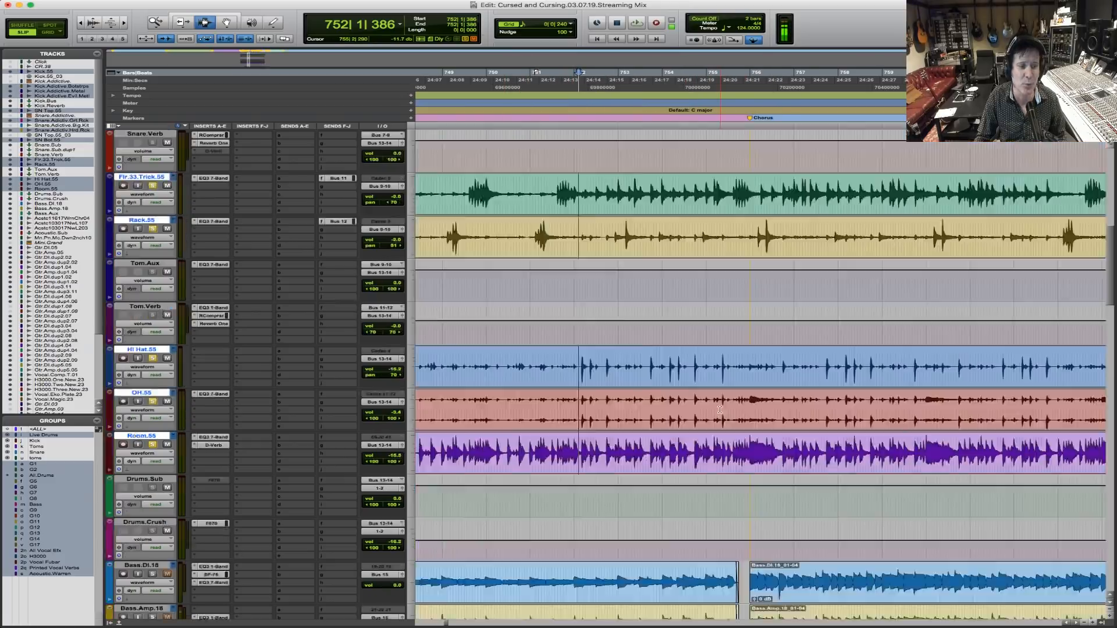
# Step: Select the Bass.DI.18 and Bass.Amp.18 tracks and add them to the soloed drums
pyautogui.scroll(-6, 721, 409)
pyautogui.click(489, 429)
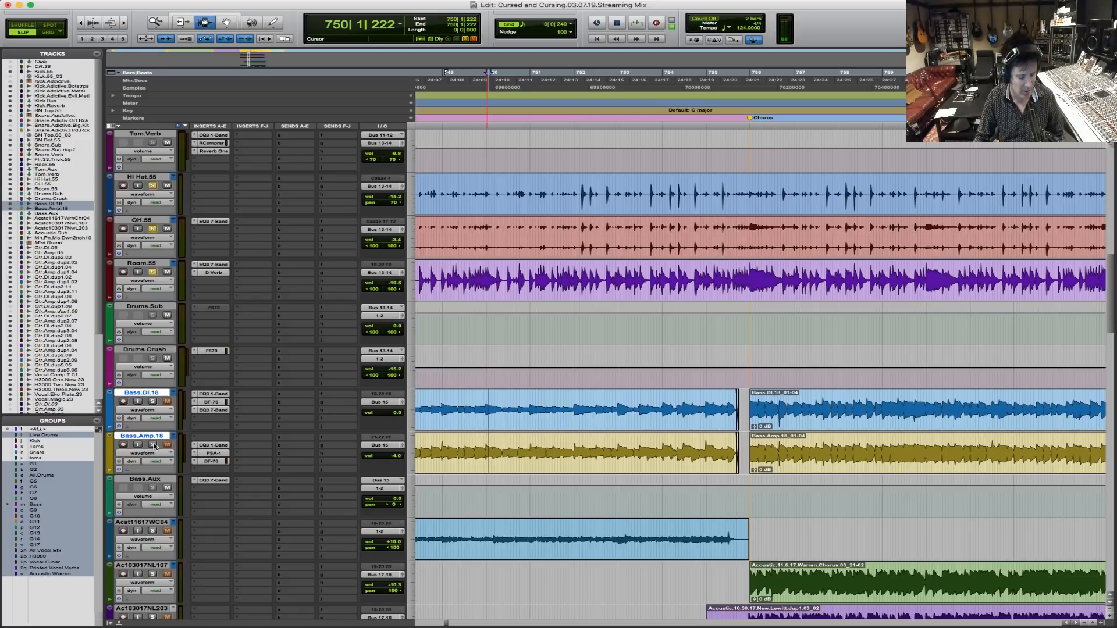
pyautogui.press('r')
pyautogui.press('r')
pyautogui.press('F5')
pyautogui.moveTo(518, 412); pyautogui.dragTo(782, 412)
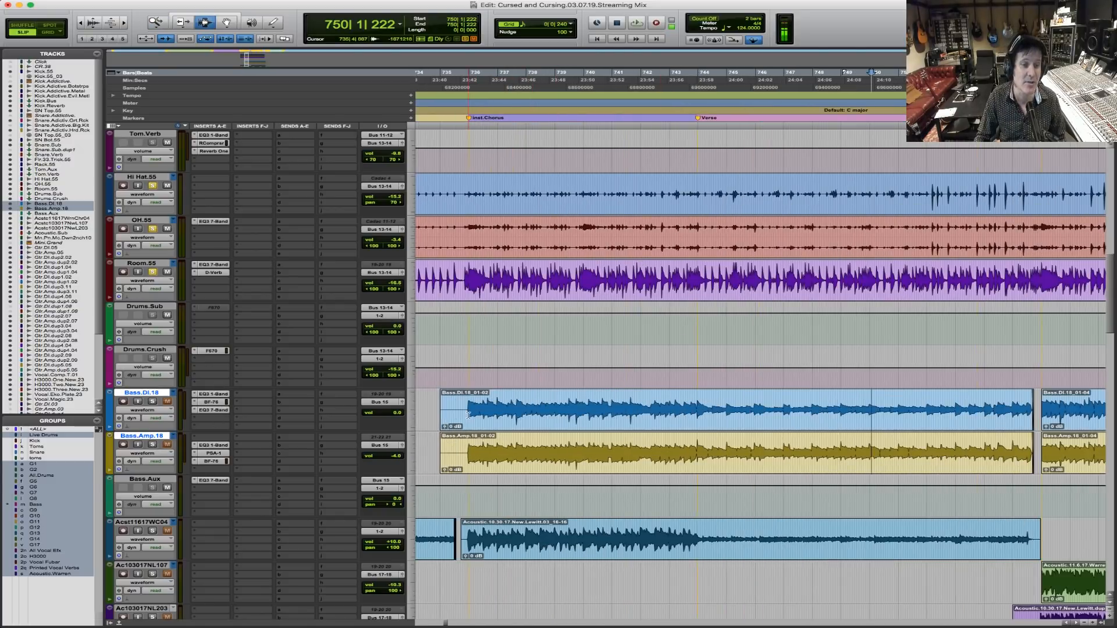
# Step: Play the drums and bass from 735|3|861, just before the Inst.Chorus marker
pyautogui.click(468, 414)
pyautogui.press('space')
pyautogui.press('t')
pyautogui.press('t')
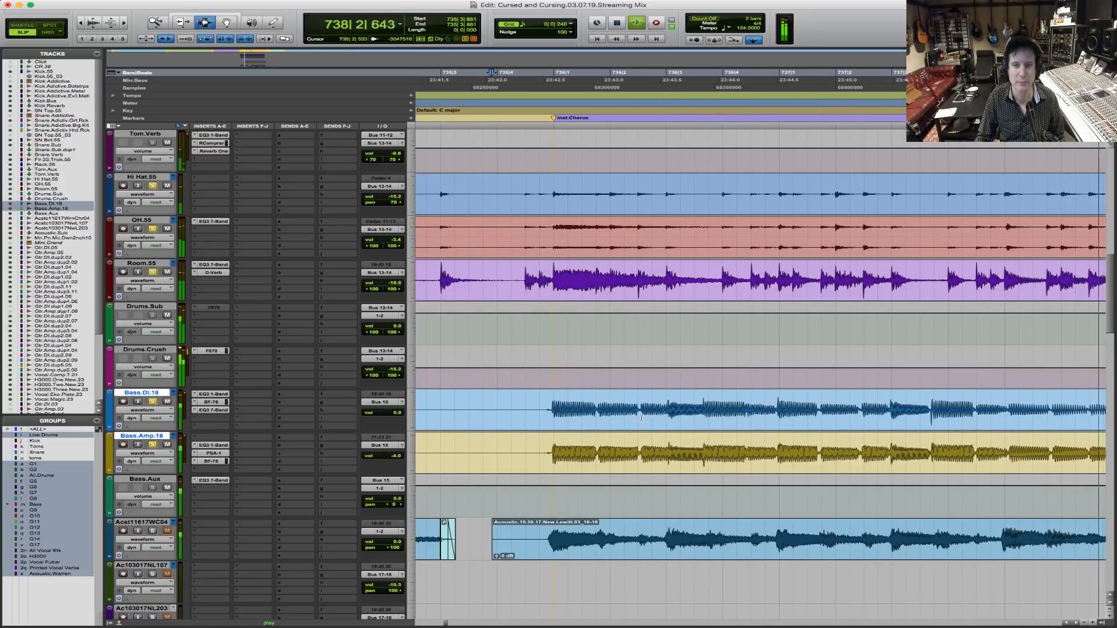
pyautogui.press('r')
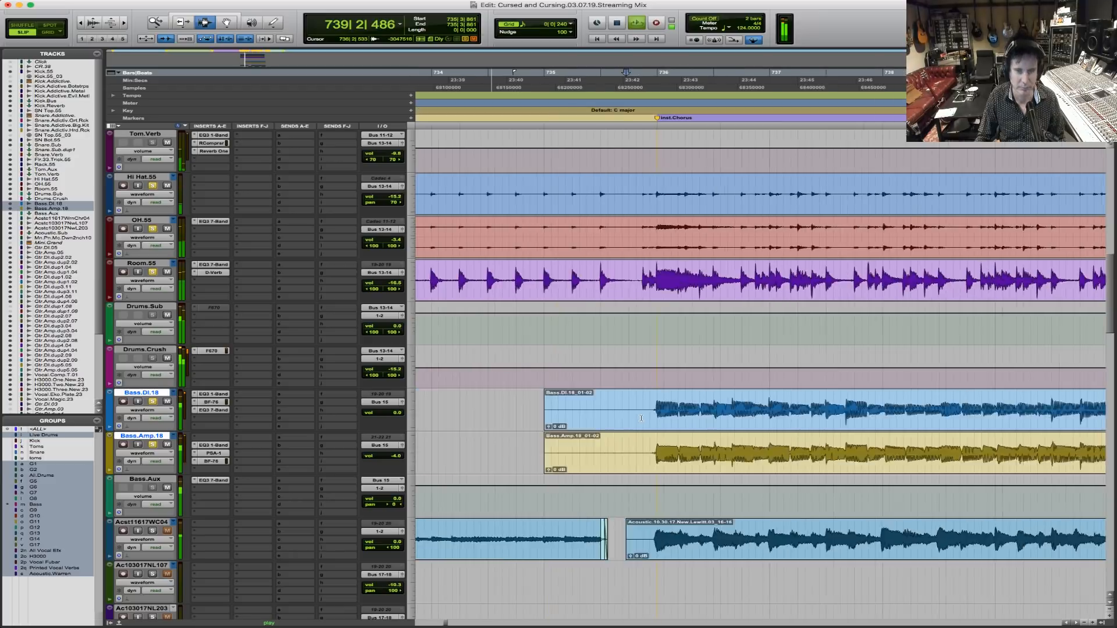
pyautogui.press('r')
pyautogui.press('r')
pyautogui.press('r')
pyautogui.press('r')
pyautogui.press('r')
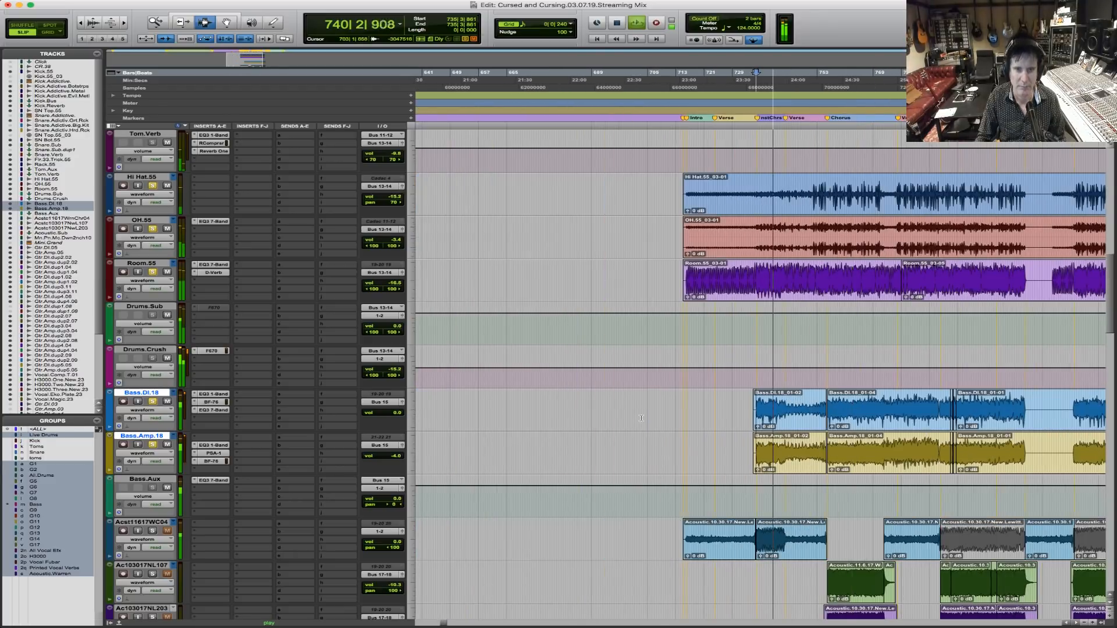
pyautogui.press('space')
# Step: Play the short edited bass clips in the Chorus after bar 787, starting at 790|2|721
pyautogui.press('F5')
pyautogui.moveTo(916, 414); pyautogui.dragTo(1007, 415)
pyautogui.press('F5')
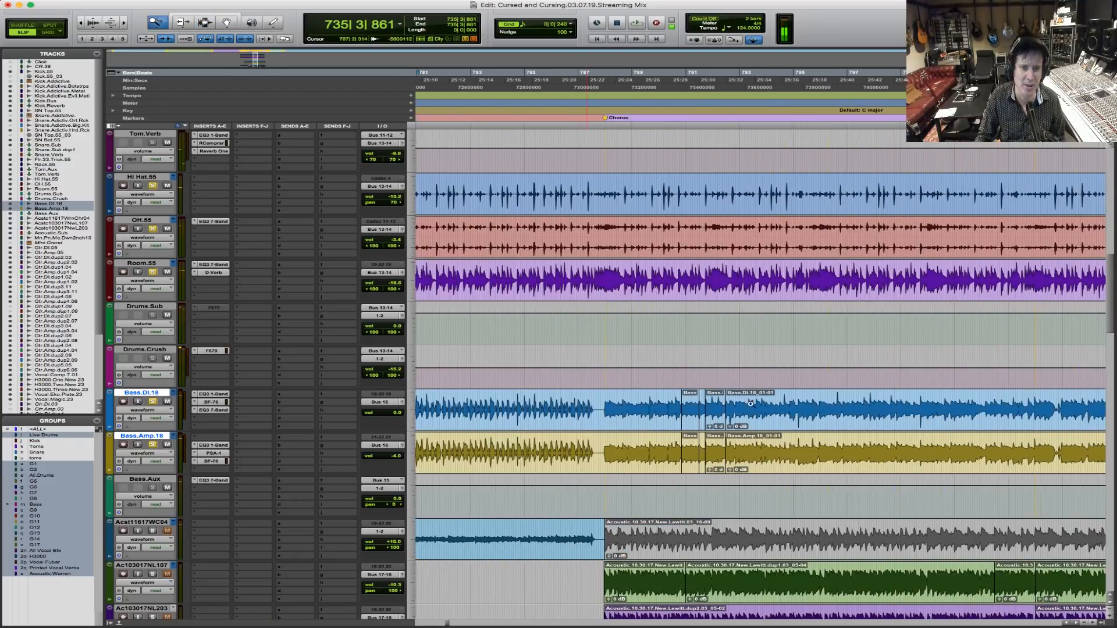
pyautogui.moveTo(587, 405)
pyautogui.mouseDown()
pyautogui.moveTo(865, 405)
pyautogui.moveTo(593, 410)
pyautogui.mouseUp()
pyautogui.press('F5')
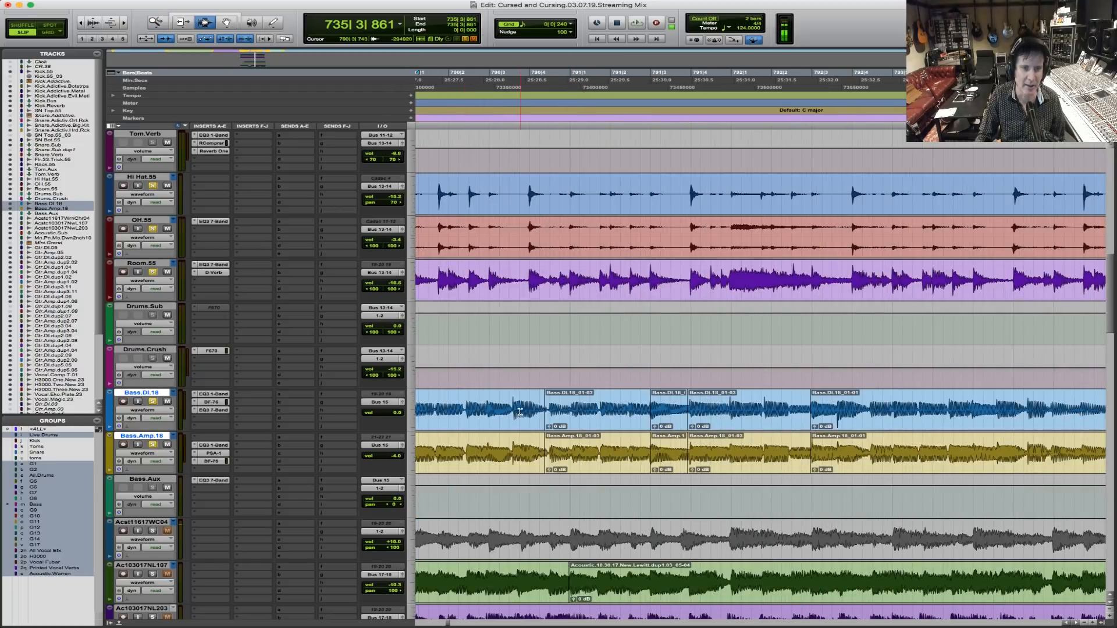
pyautogui.press('F5')
pyautogui.press('F6')
pyautogui.click(477, 419)
pyautogui.press('space')
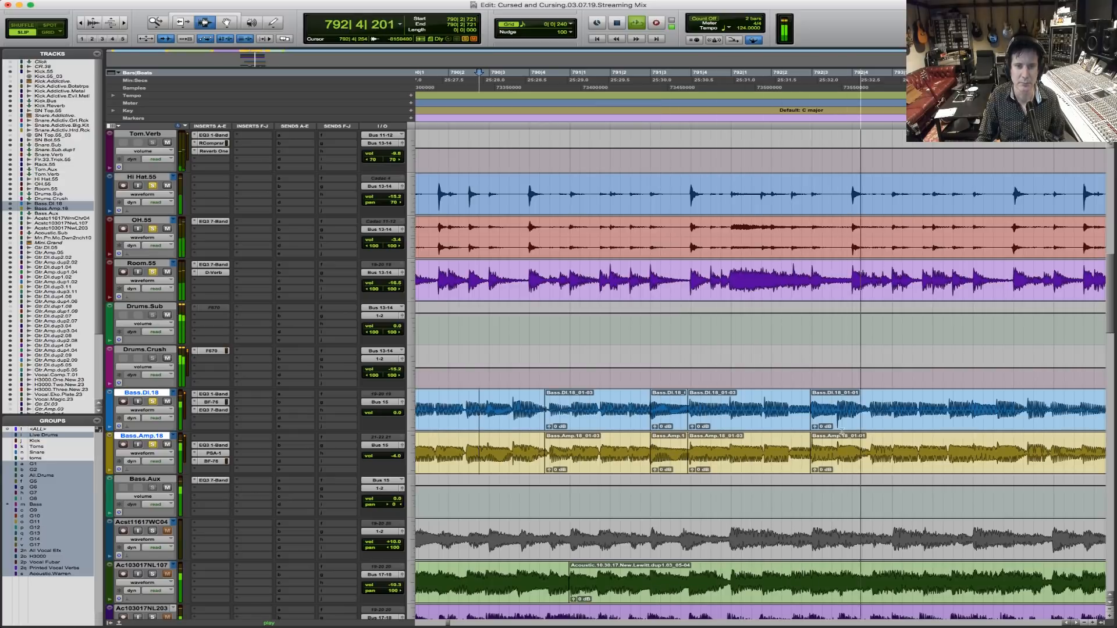
pyautogui.press('t')
pyautogui.press('space')
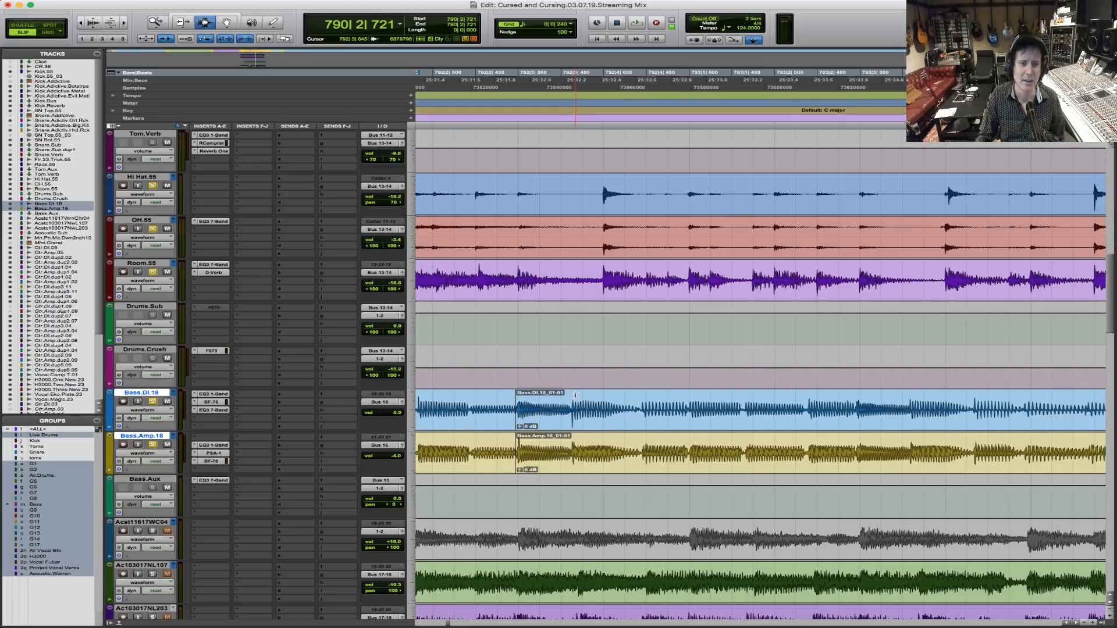
# Step: Play the drums and bass from 792|2|709, just before the last of the closely spaced bass edits
pyautogui.click(497, 415)
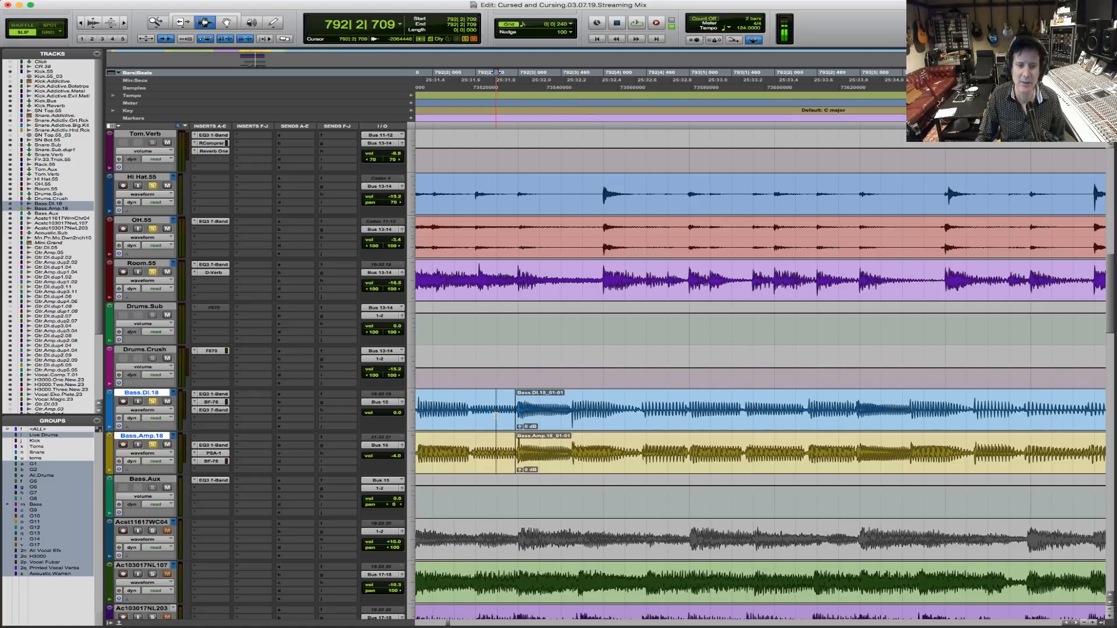
pyautogui.press('space')
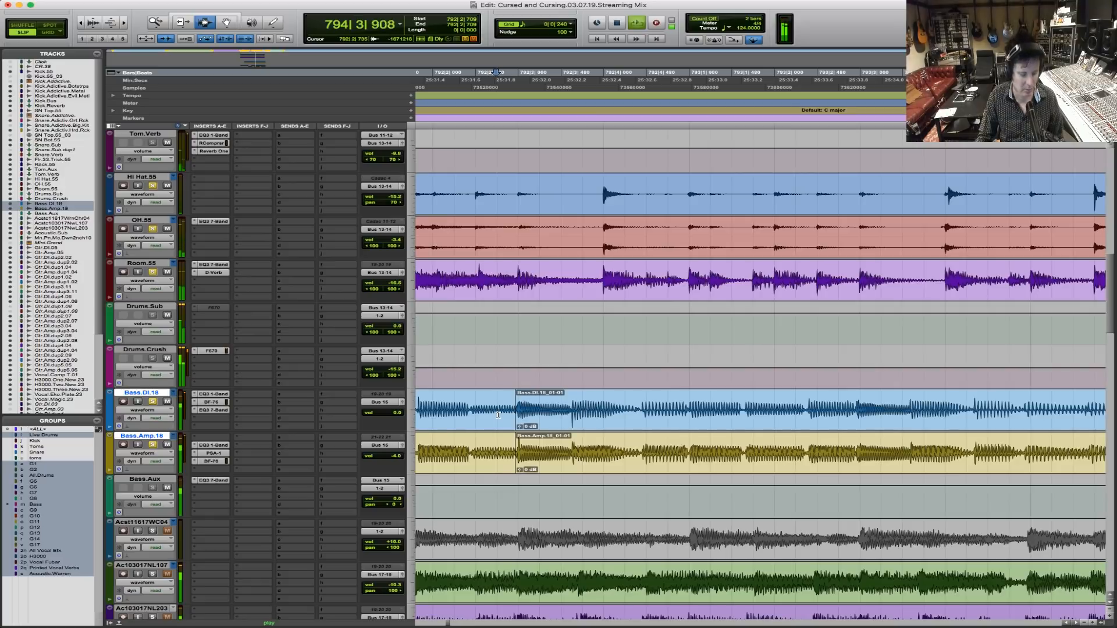
pyautogui.press('super+bracketleft')
pyautogui.press('super+bracketleft')
pyautogui.press('super+bracketleft')
pyautogui.press('space')
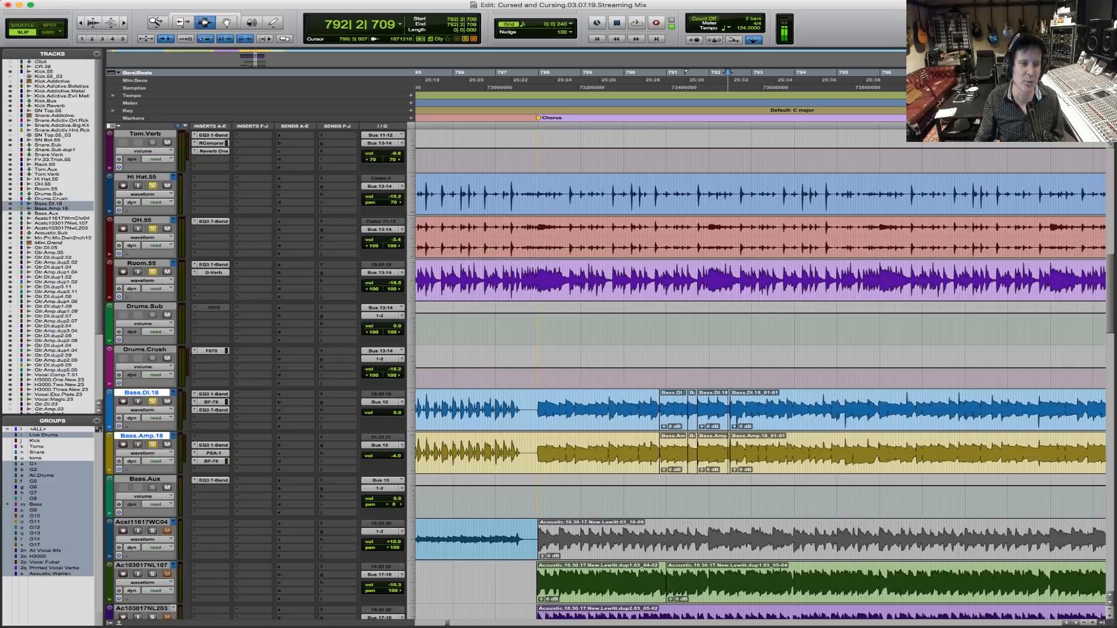
# Step: Place the edit cursor at 787|4|006, just before the Chorus, and look over the whole song's arrangement
pyautogui.click(528, 430)
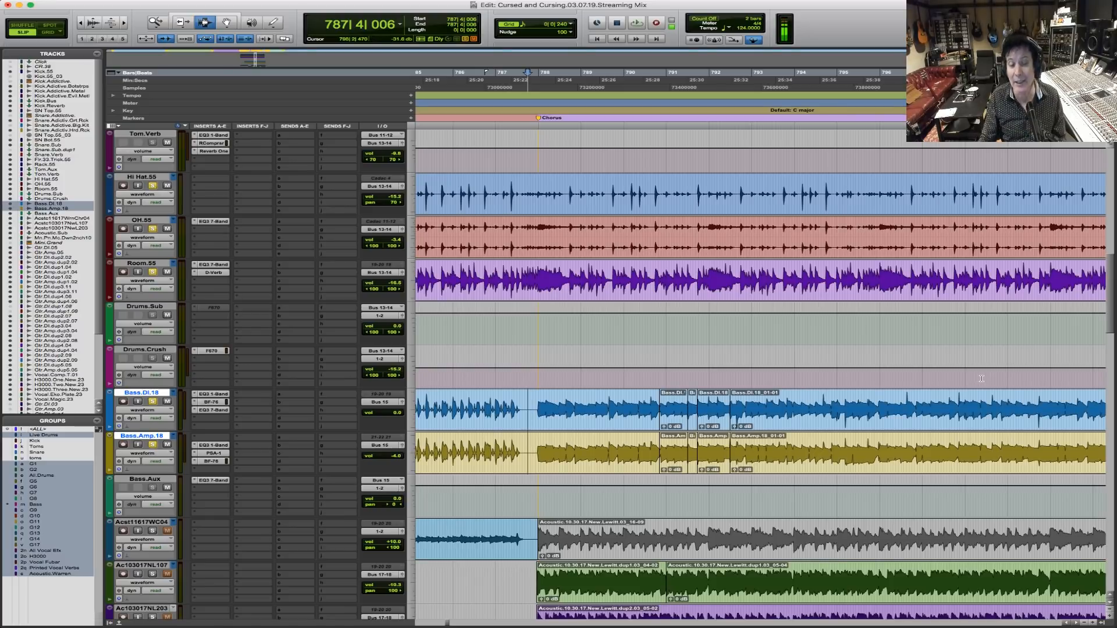
pyautogui.press('r')
pyautogui.press('r')
pyautogui.press('r')
pyautogui.press('r')
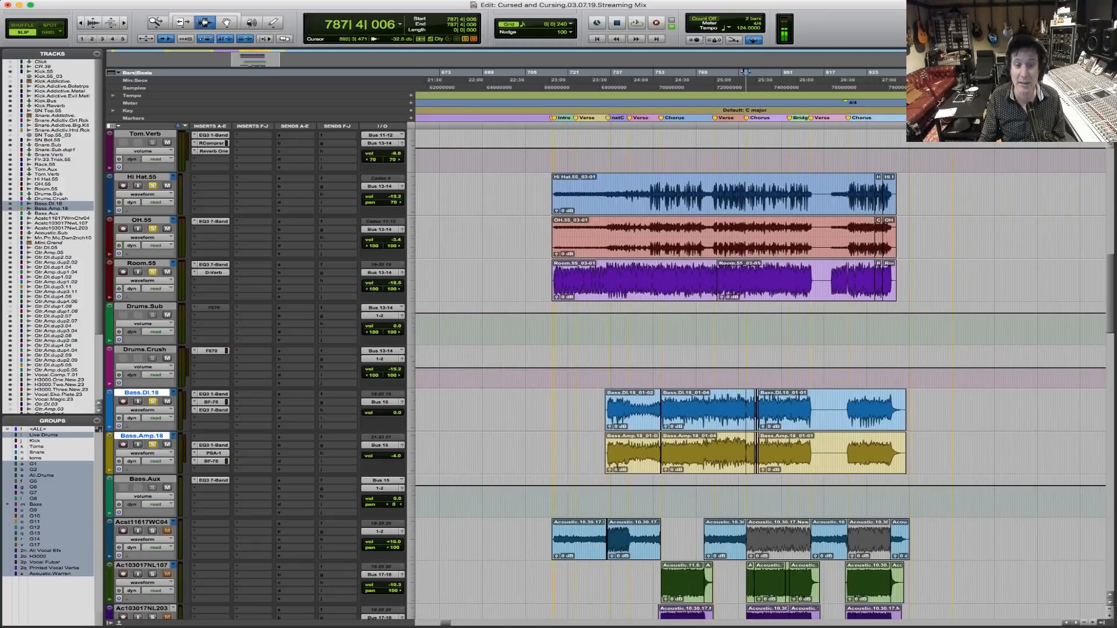
pyautogui.press('F5')
pyautogui.moveTo(987, 428); pyautogui.dragTo(531, 399)
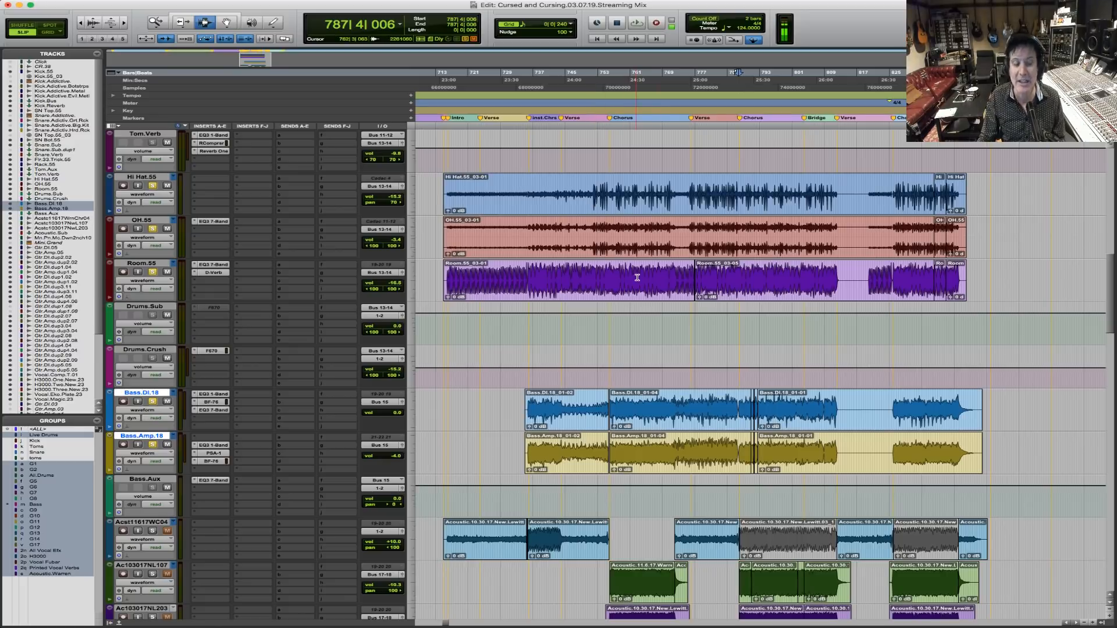
# Step: Select the Acst11617WC04 acoustic track with the edit cursor at 715|3|887, near the Intro marker
pyautogui.scroll(-3, 637, 277)
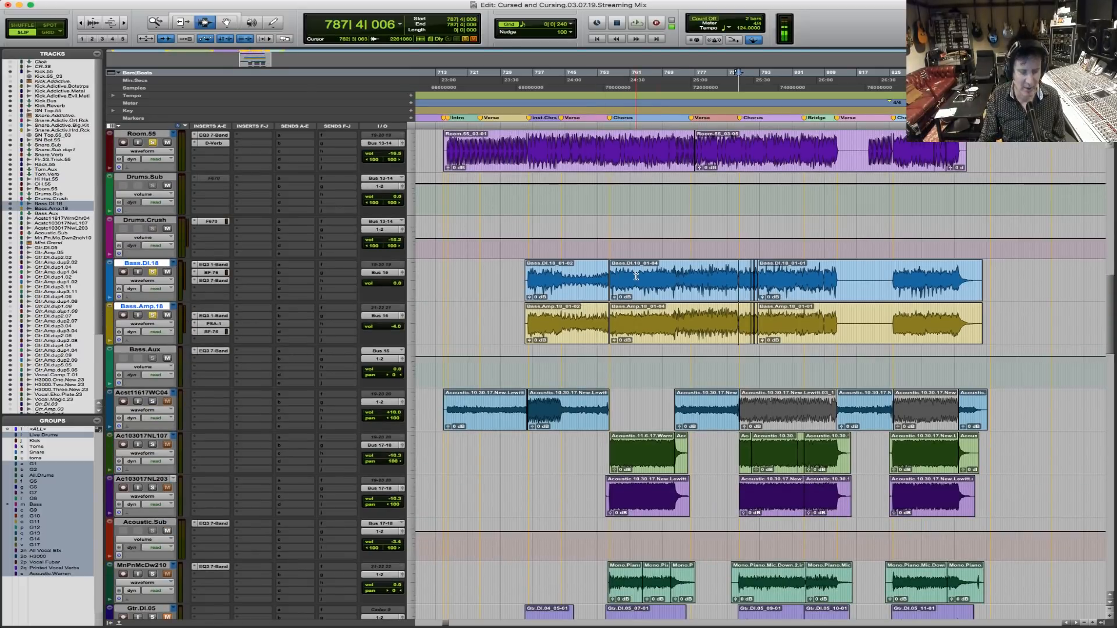
pyautogui.press('r')
pyautogui.press('F5')
pyautogui.moveTo(567, 414); pyautogui.dragTo(851, 415)
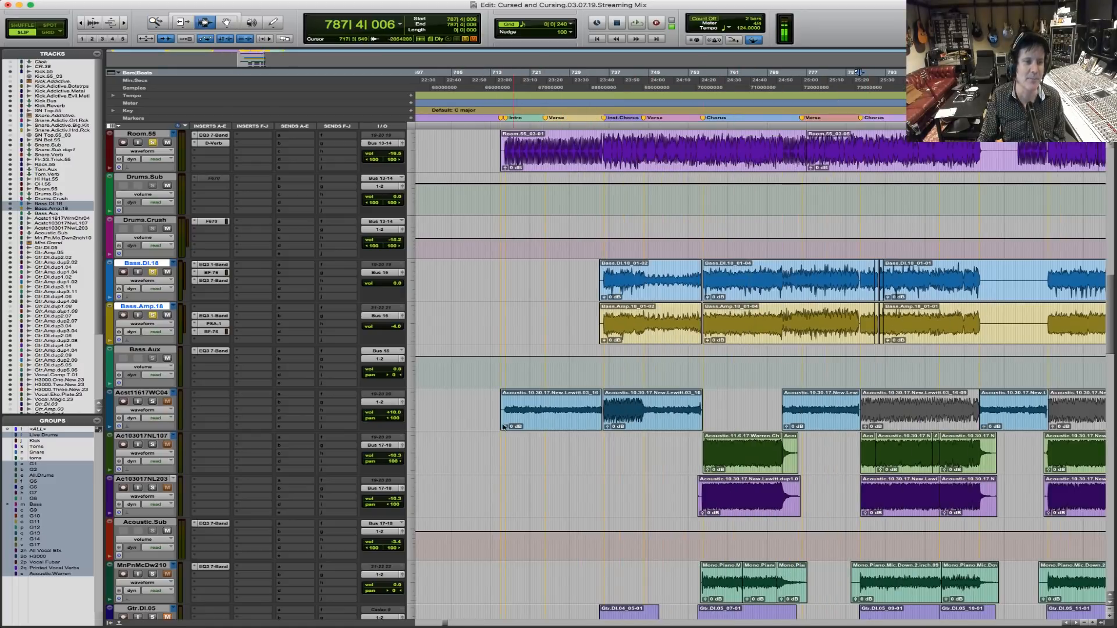
pyautogui.press('F5')
pyautogui.moveTo(479, 426); pyautogui.dragTo(772, 424)
pyautogui.click(487, 414)
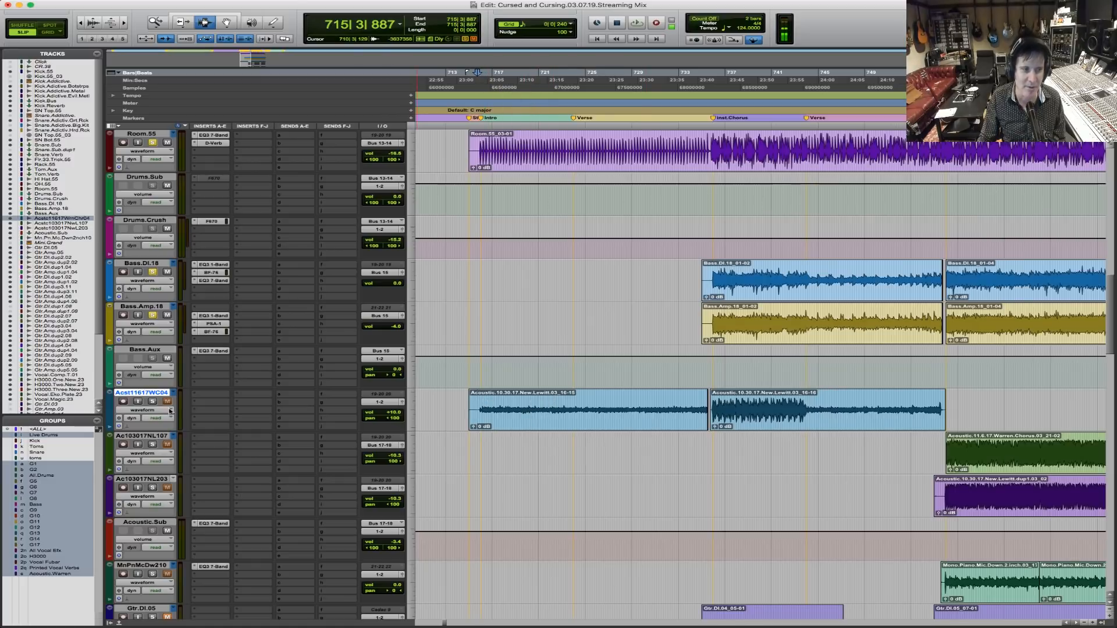
# Step: Add the Acst11617WC04 acoustic track to the solo and play from 715|4|734, just before the Intro
pyautogui.press('F5')
pyautogui.moveTo(473, 412); pyautogui.dragTo(571, 425)
pyautogui.click(462, 415)
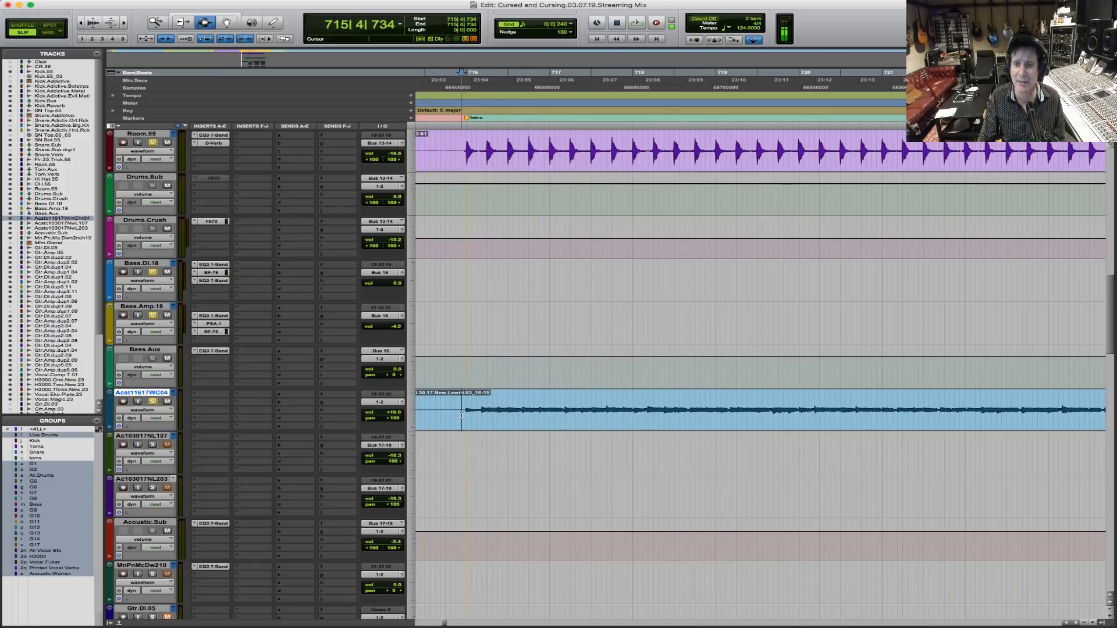
pyautogui.press('space')
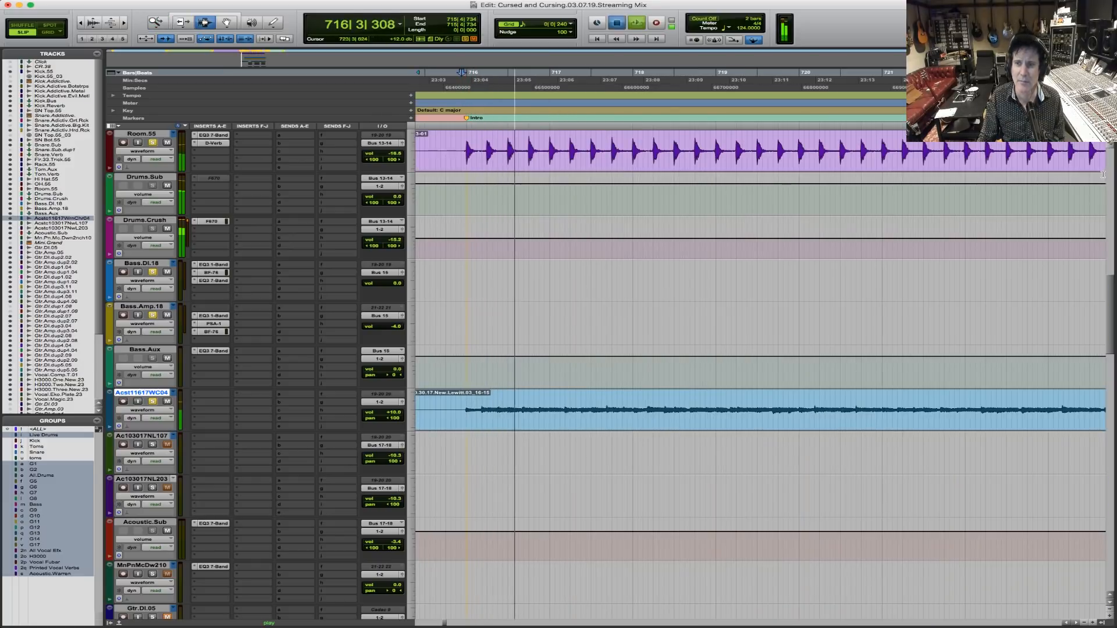
# Step: Replay the soloed drums and acoustic guitar from 715|4|734, just before the Intro, and stop playback
pyautogui.press('space')
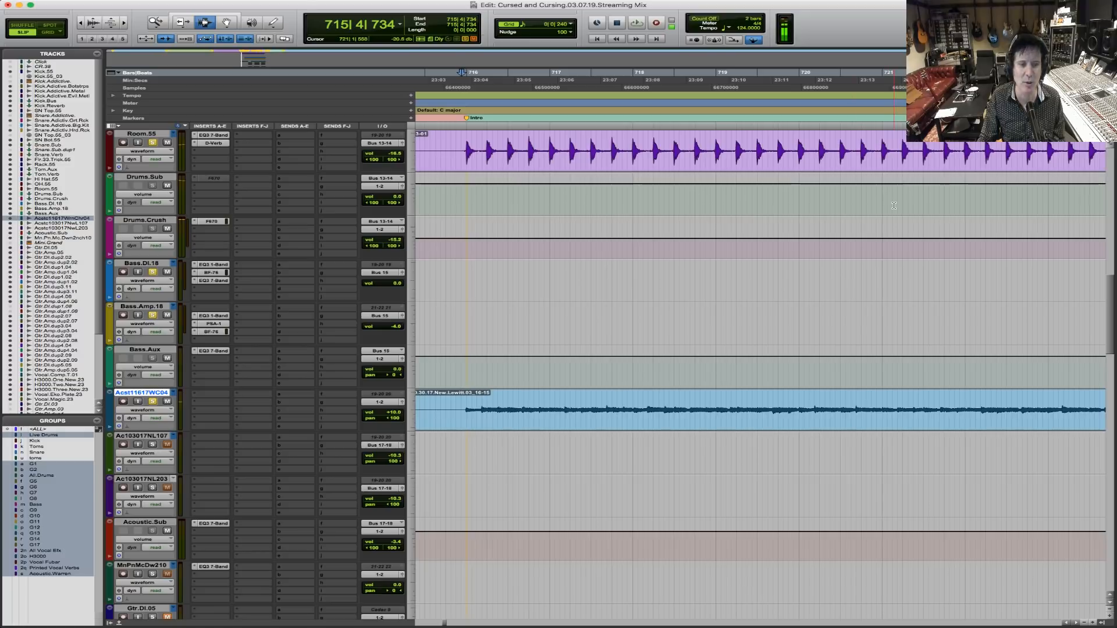
pyautogui.press('space')
pyautogui.press('space')
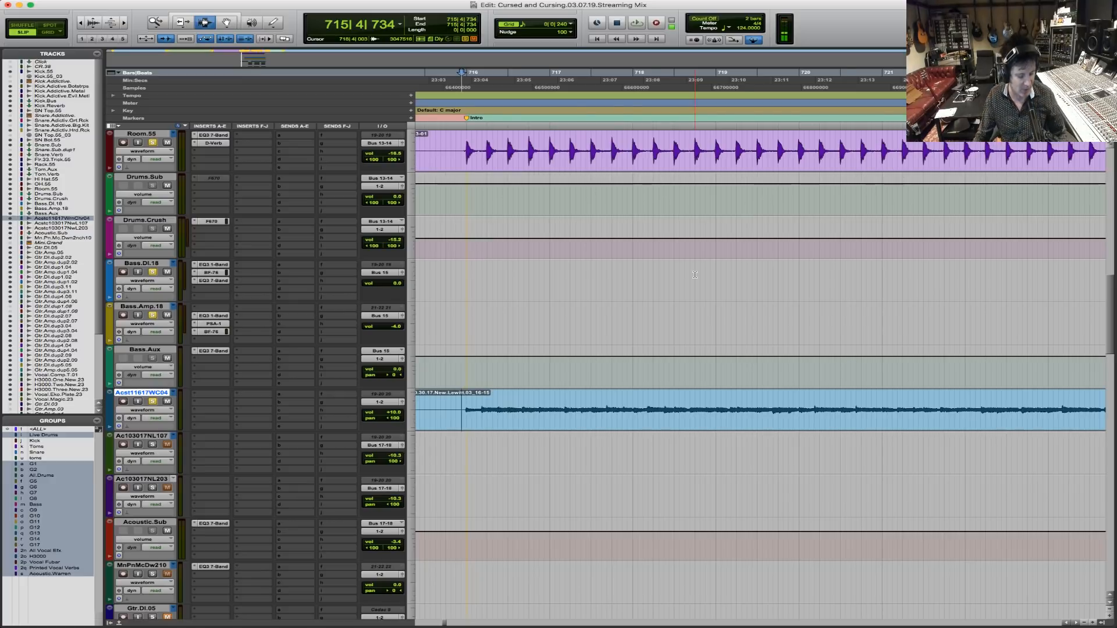
# Step: Play the soloed tracks from 715|4|734 while looking over the acoustic and bass clips from the Intro through the Chorus
pyautogui.press('r')
pyautogui.press('r')
pyautogui.press('space')
pyautogui.press('F5')
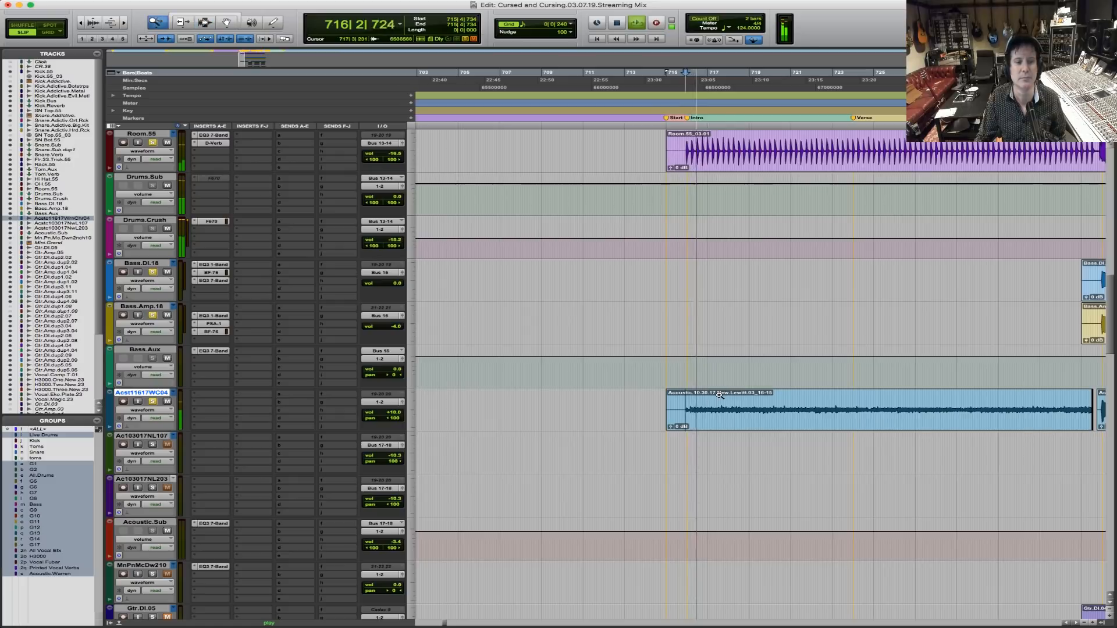
pyautogui.press('r')
pyautogui.press('r')
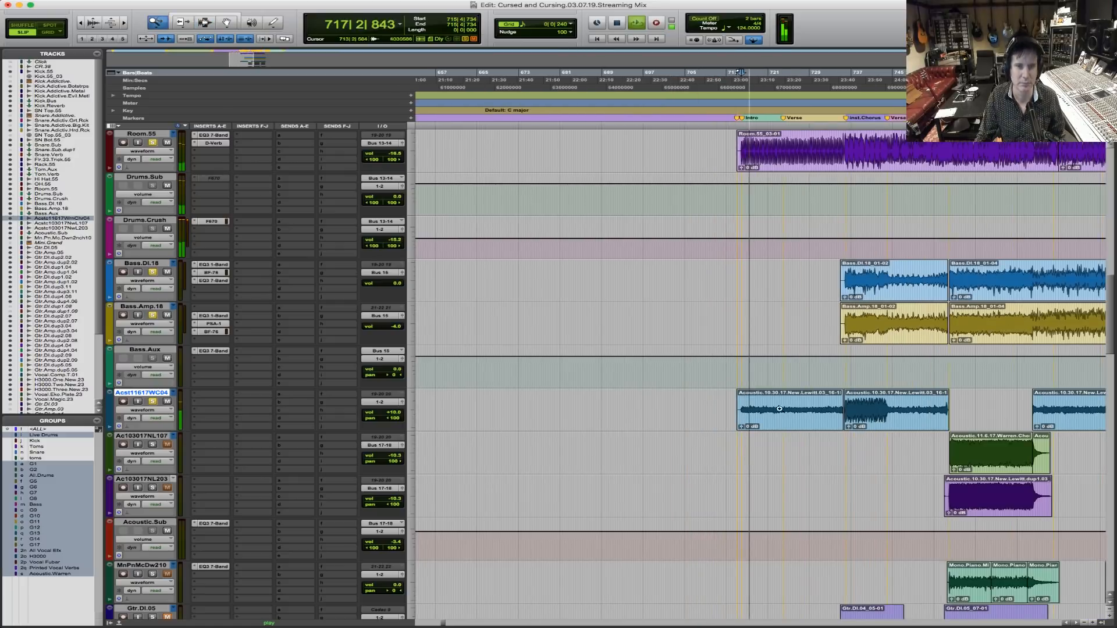
pyautogui.moveTo(798, 409); pyautogui.dragTo(988, 410)
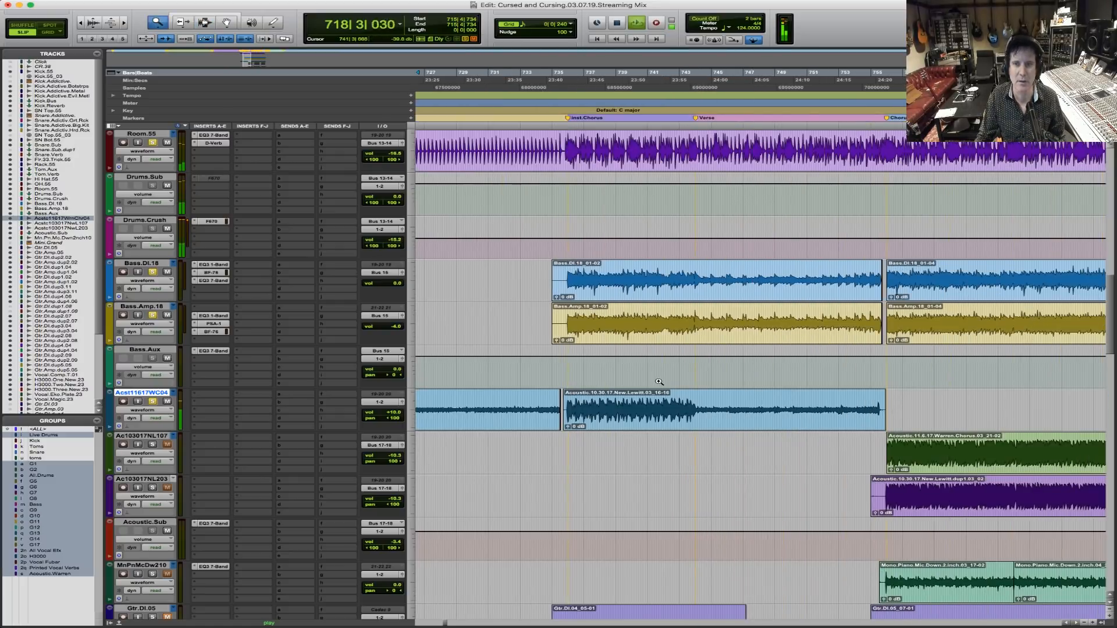
pyautogui.press('r')
pyautogui.press('r')
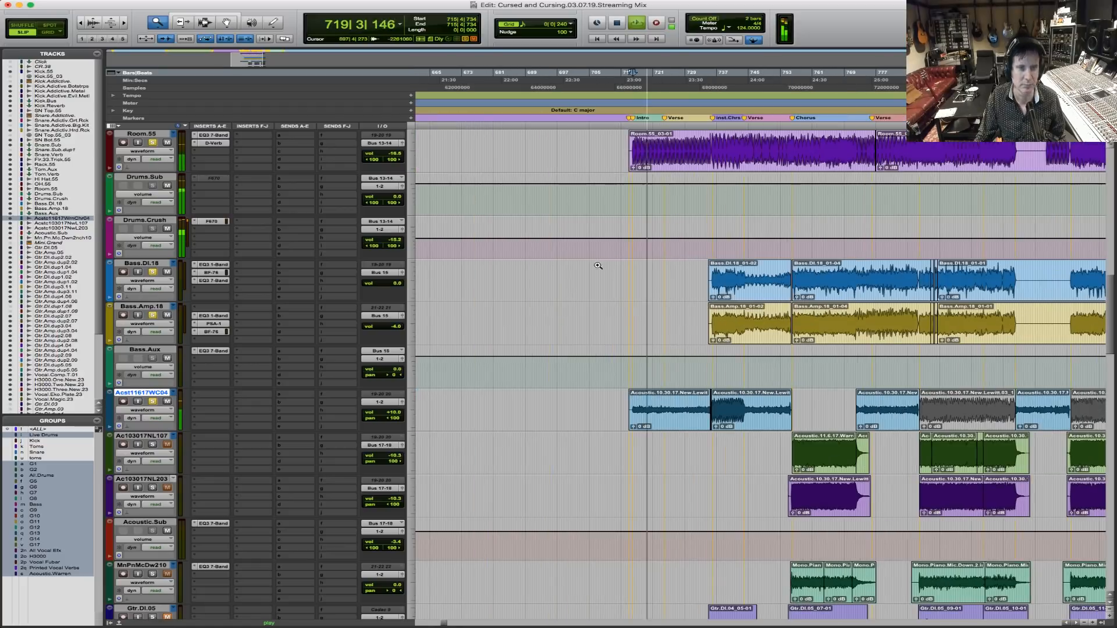
pyautogui.press('space')
# Step: Solo the Kick.Adictiv.Mtl sample track without the other drums and play it from 715|4|231, just before the Intro
pyautogui.moveTo(584, 302); pyautogui.dragTo(864, 314)
pyautogui.scroll(5, 596, 373)
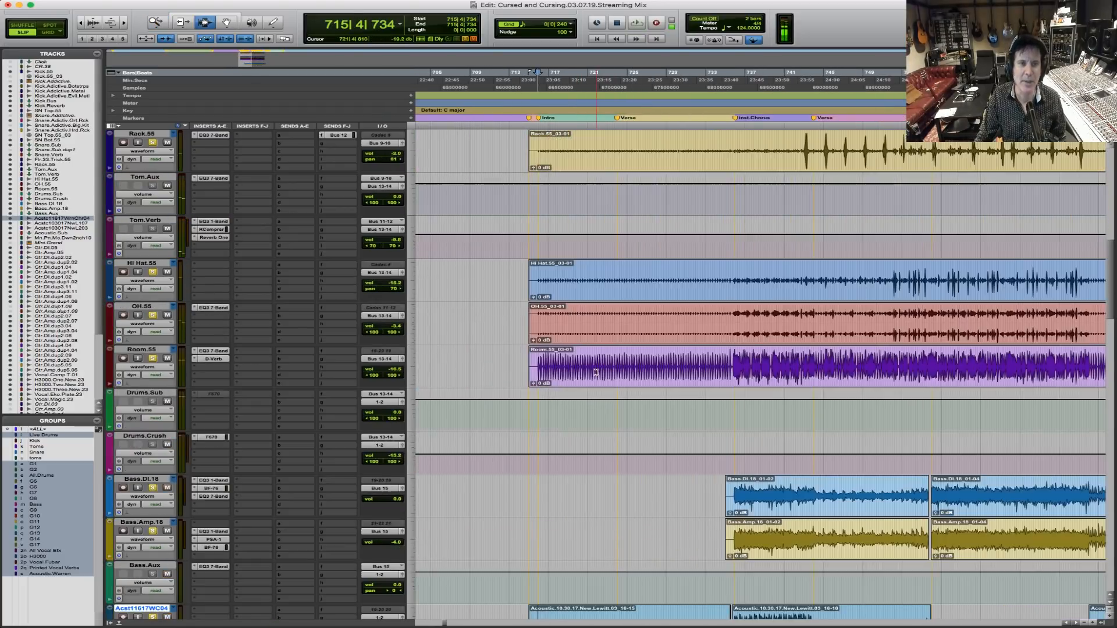
pyautogui.scroll(12, 597, 372)
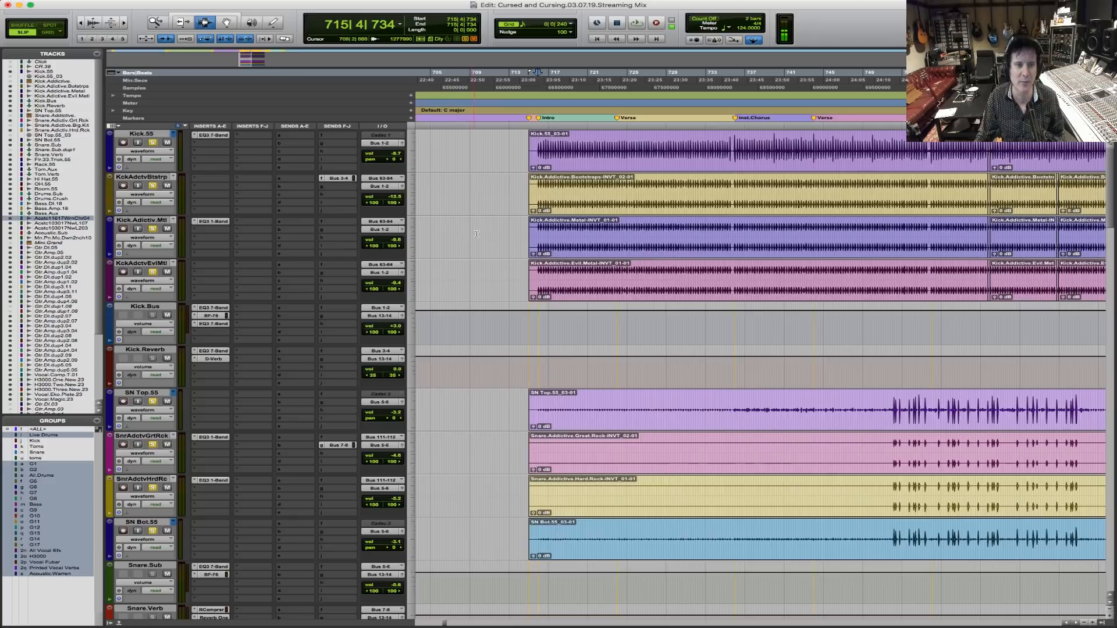
pyautogui.keyDown('super'); pyautogui.click(154, 228); pyautogui.keyUp('super')
pyautogui.click(537, 233)
pyautogui.press('space')
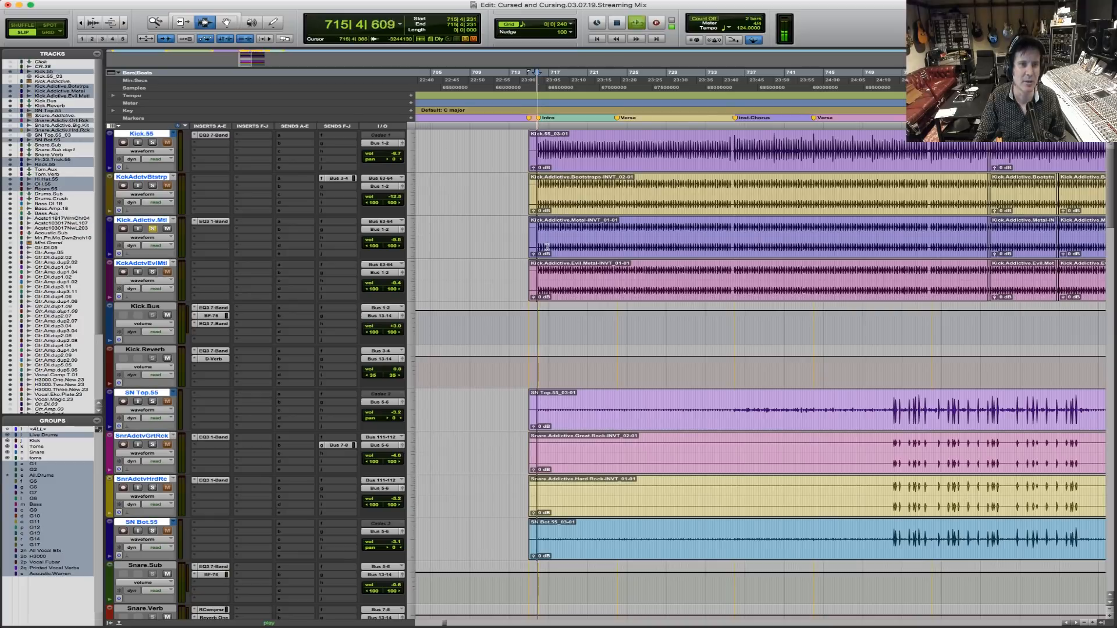
pyautogui.press('F5')
pyautogui.moveTo(528, 233); pyautogui.dragTo(736, 237)
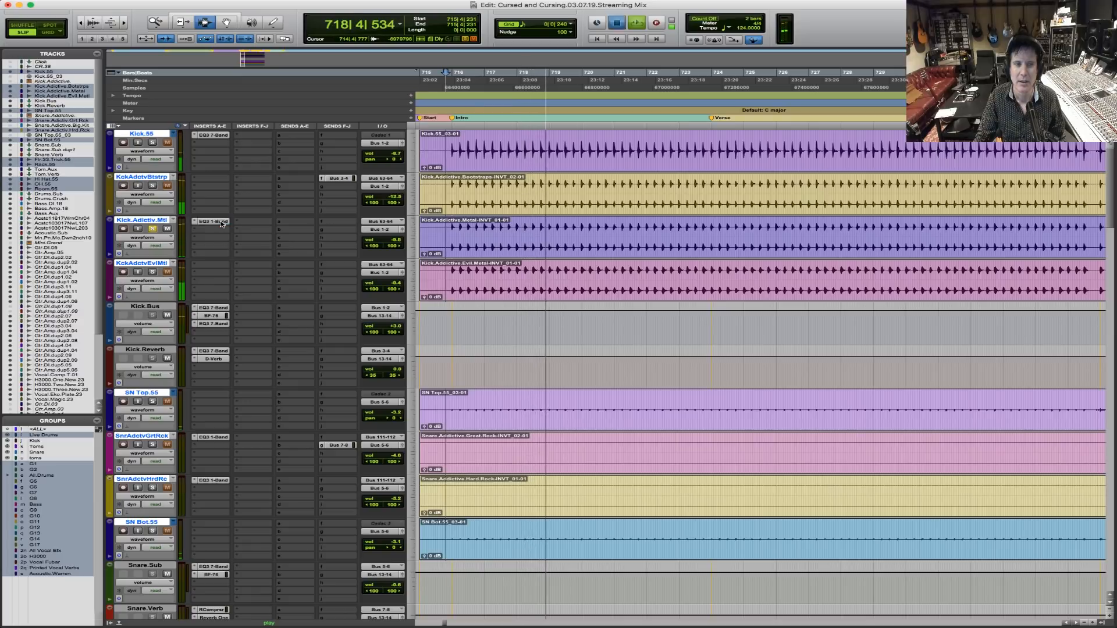
pyautogui.press('space')
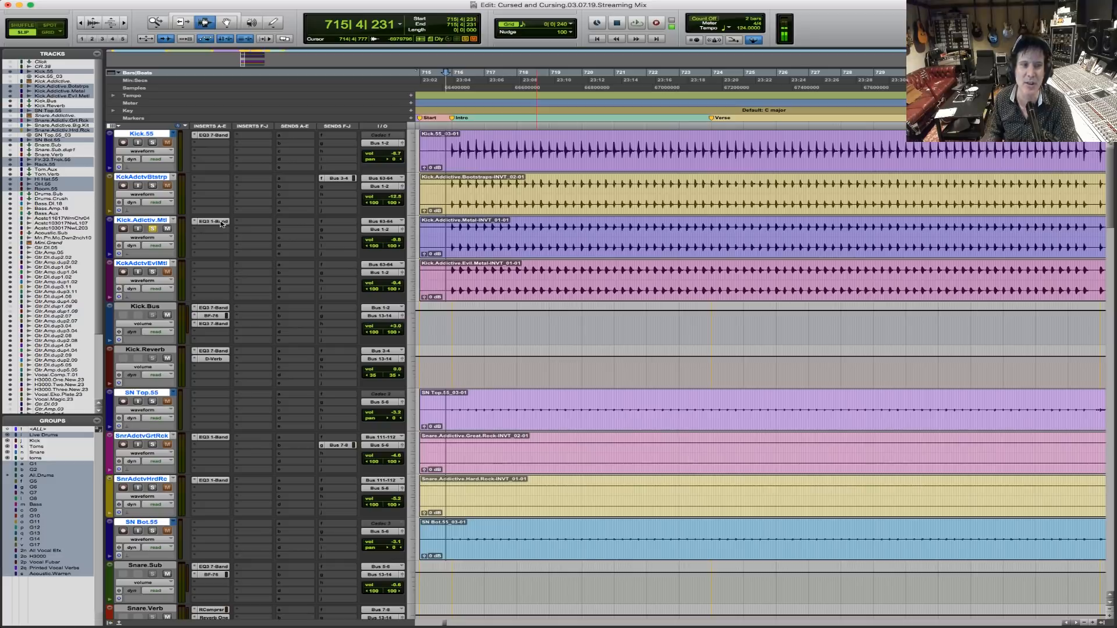
# Step: Solo the whole drum kit again and place the edit cursor at 755|4|097, just before the first Chorus
pyautogui.click(150, 228)
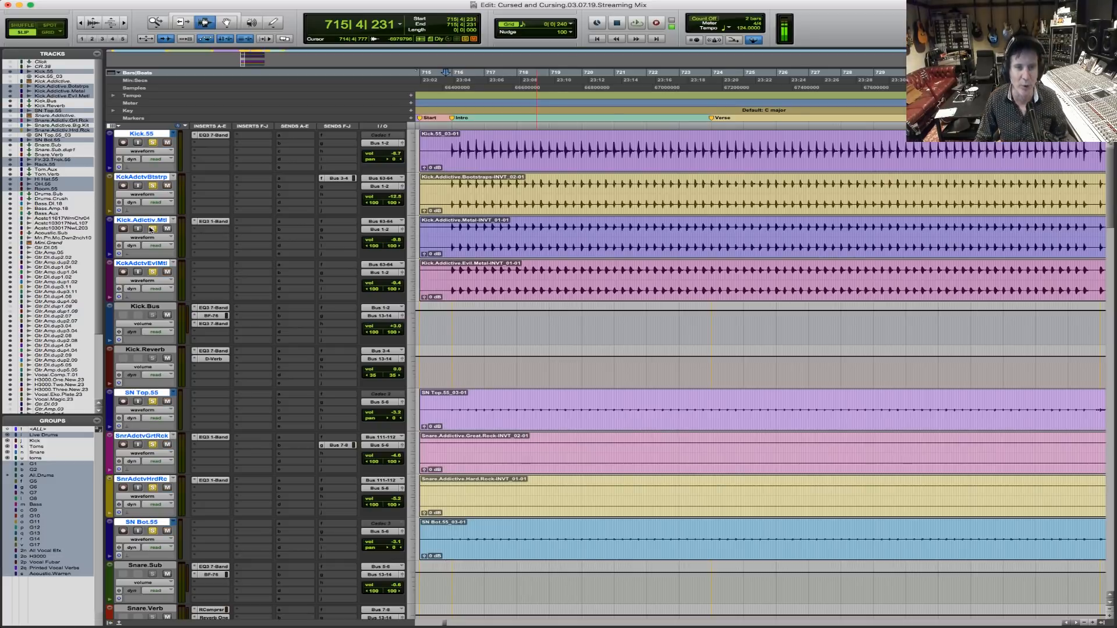
pyautogui.press('r')
pyautogui.press('r')
pyautogui.press('r')
pyautogui.press('r')
pyautogui.press('F5')
pyautogui.moveTo(801, 453); pyautogui.dragTo(932, 453)
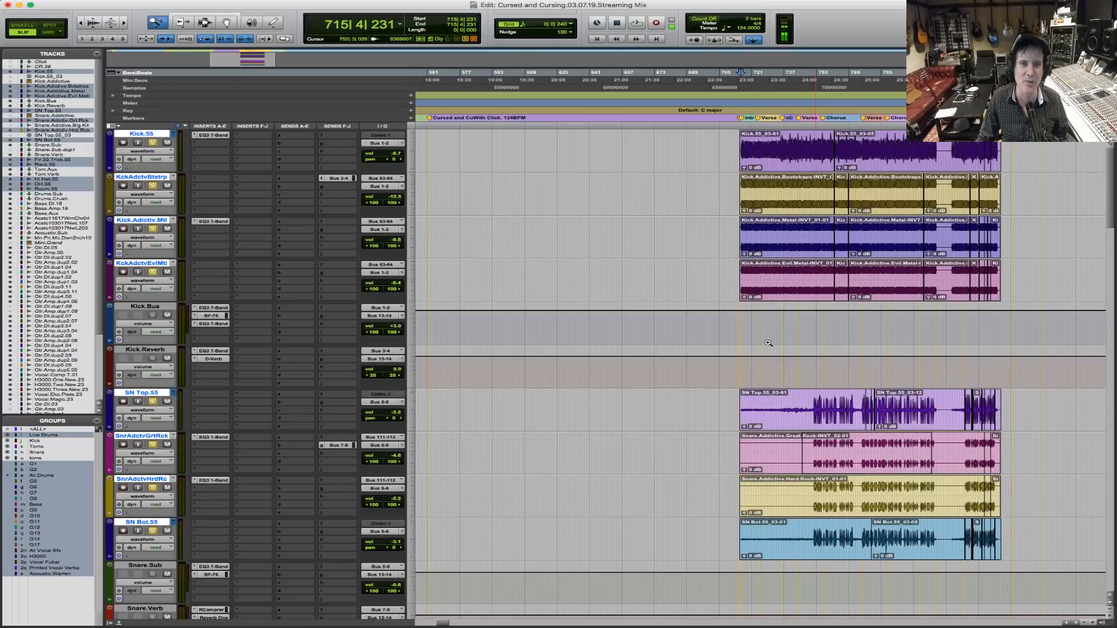
pyautogui.moveTo(808, 343); pyautogui.dragTo(899, 343)
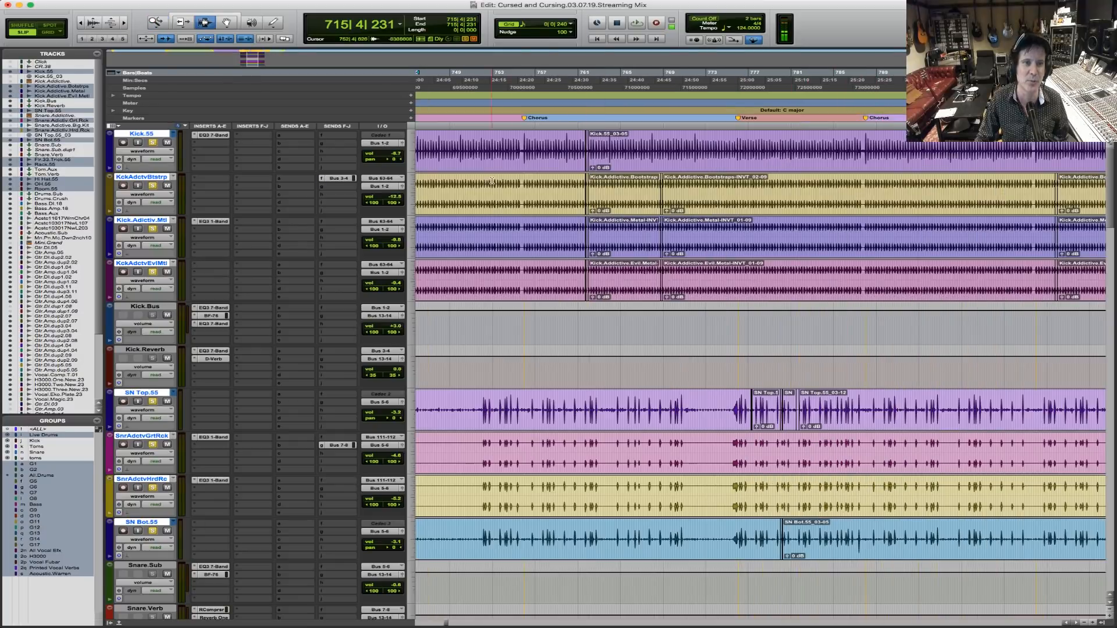
pyautogui.click(523, 149)
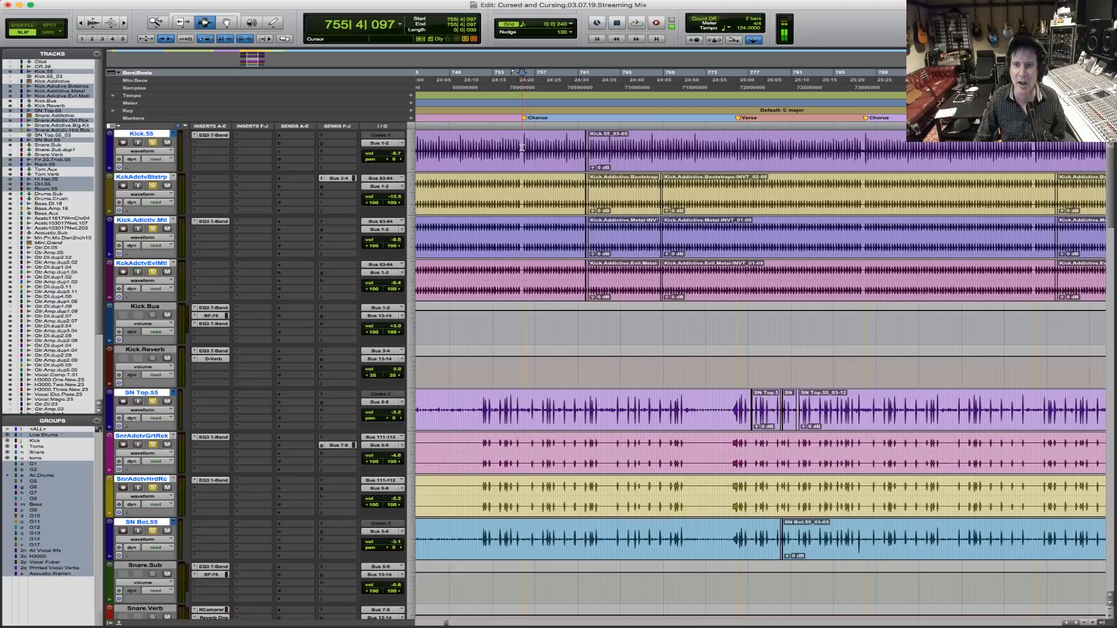
# Step: Play the drums from 755|4|097 into the Chorus while examining the kick and snare waveforms up close
pyautogui.press('space')
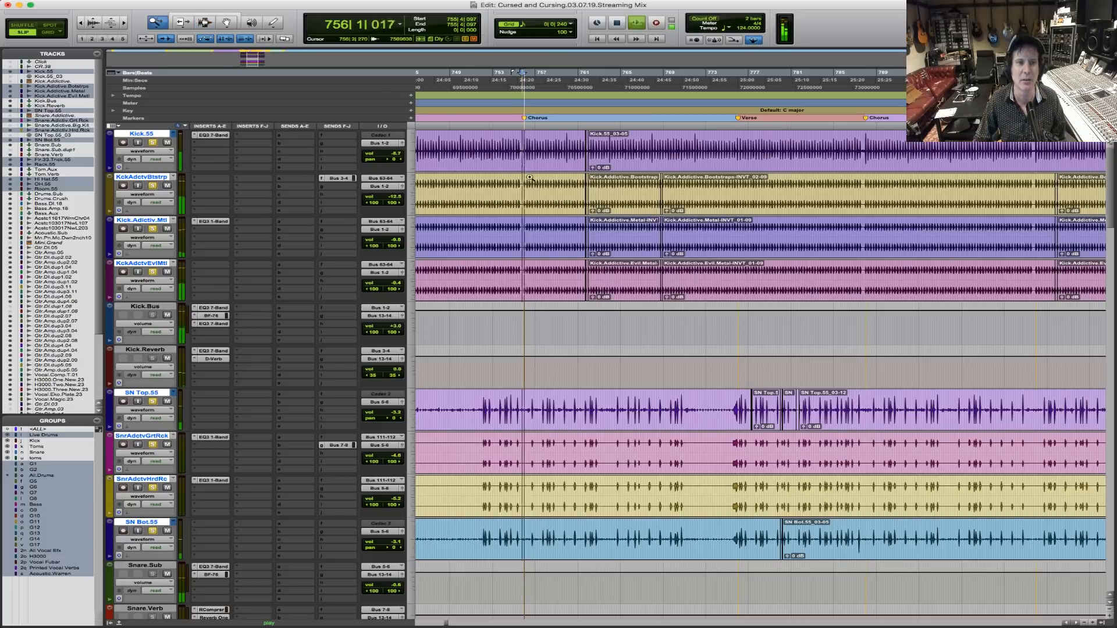
pyautogui.press('t')
pyautogui.press('t')
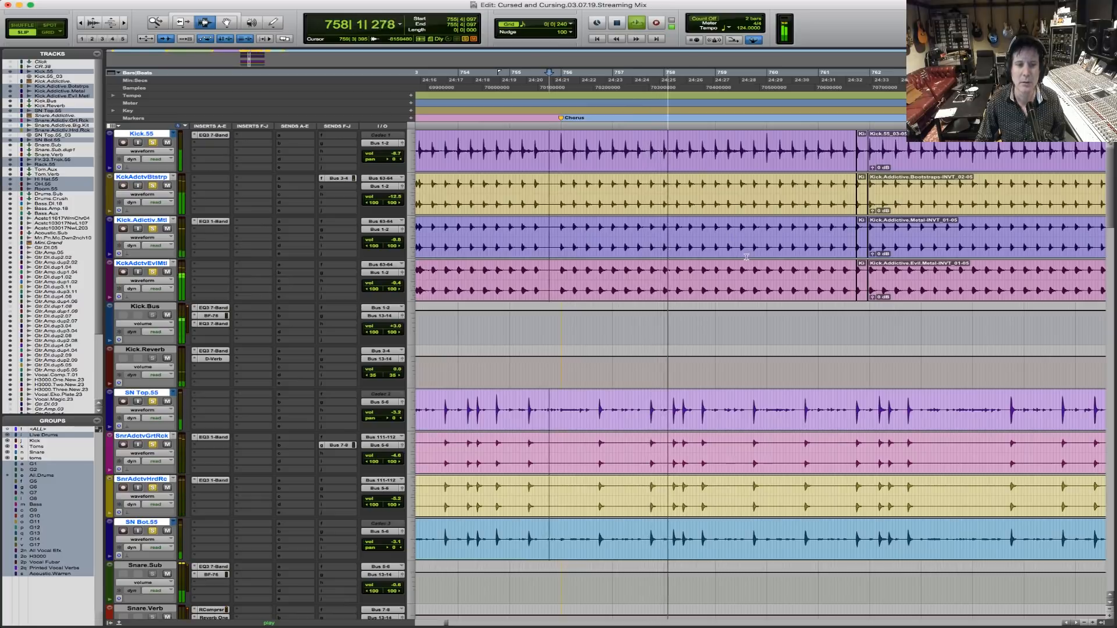
pyautogui.press('space')
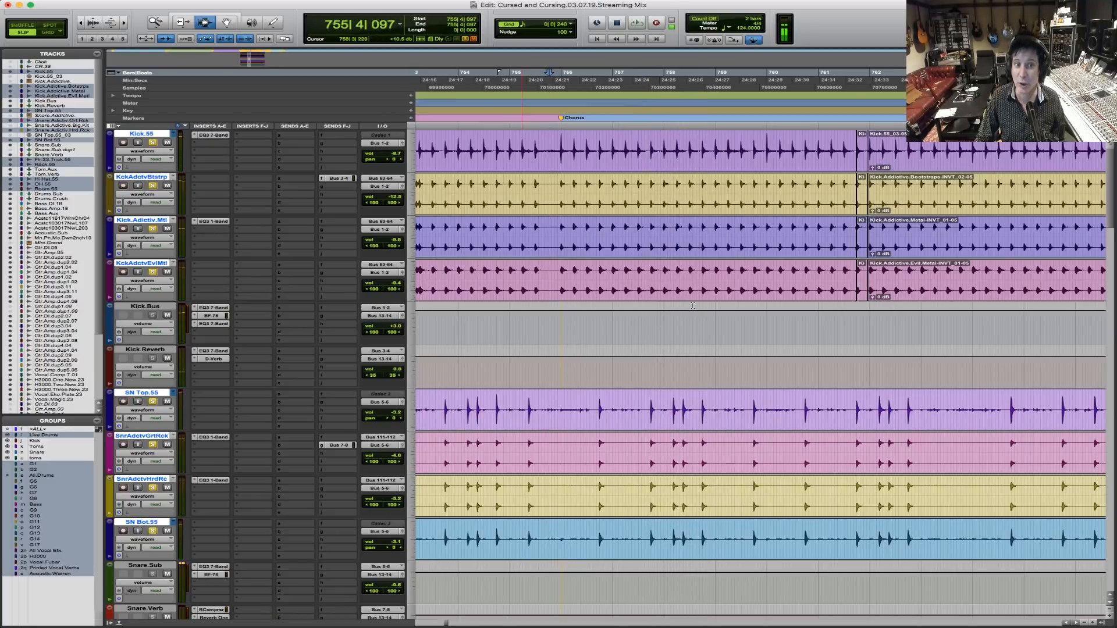
# Step: Add the Vocal.Cmp.T.01 track to the solo and play from 755|4|035, just before the Chorus
pyautogui.scroll(-15, 694, 305)
pyautogui.scroll(-20, 693, 304)
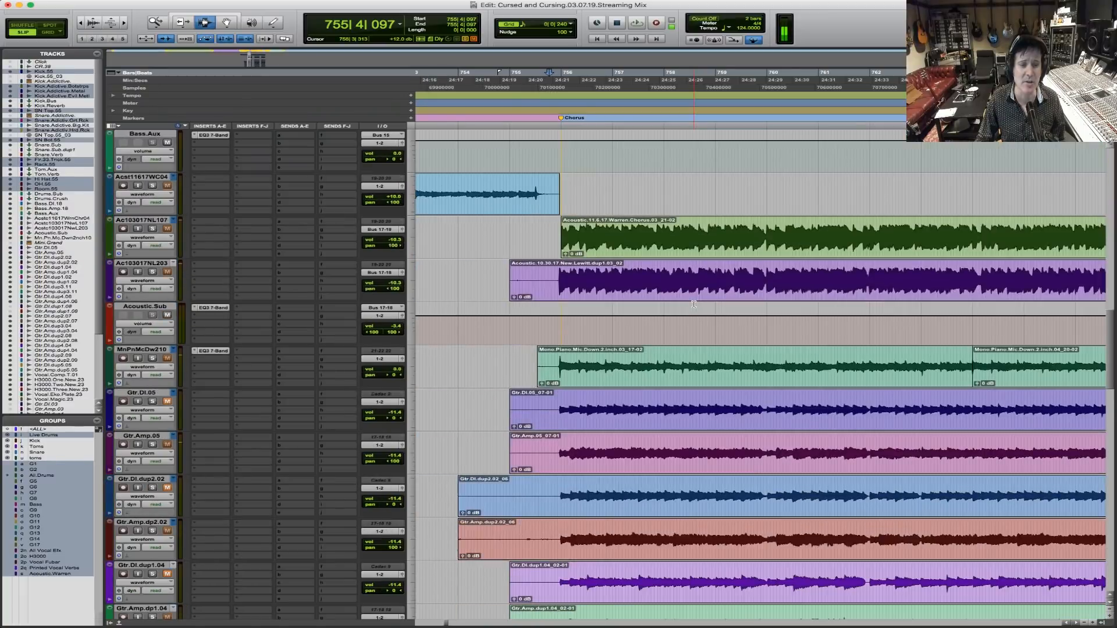
pyautogui.scroll(-12, 693, 305)
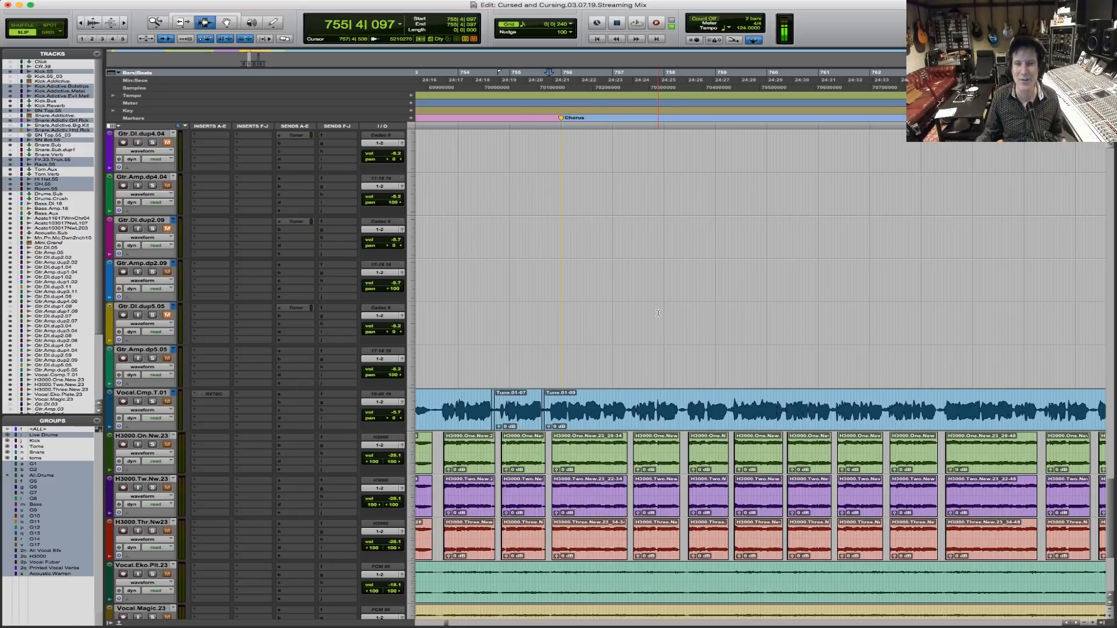
pyautogui.click(548, 407)
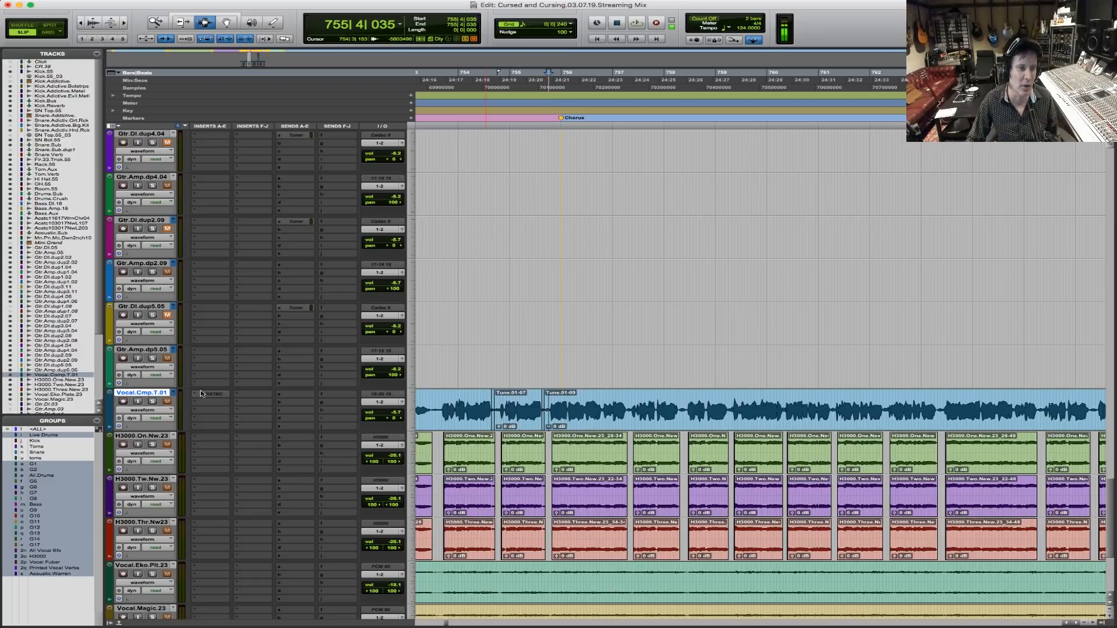
pyautogui.click(153, 402)
pyautogui.press('space')
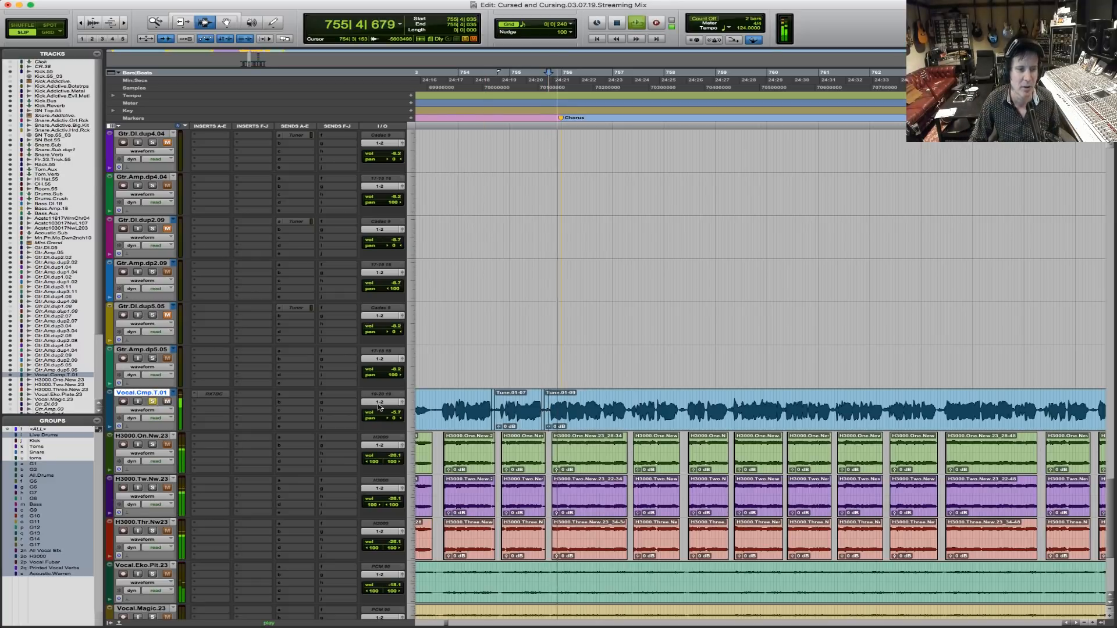
# Step: Raise the Vocal.Cmp.T.01 track's volume during playback, stop, and take the track out of the solo
pyautogui.moveTo(395, 415); pyautogui.dragTo(395, 413)
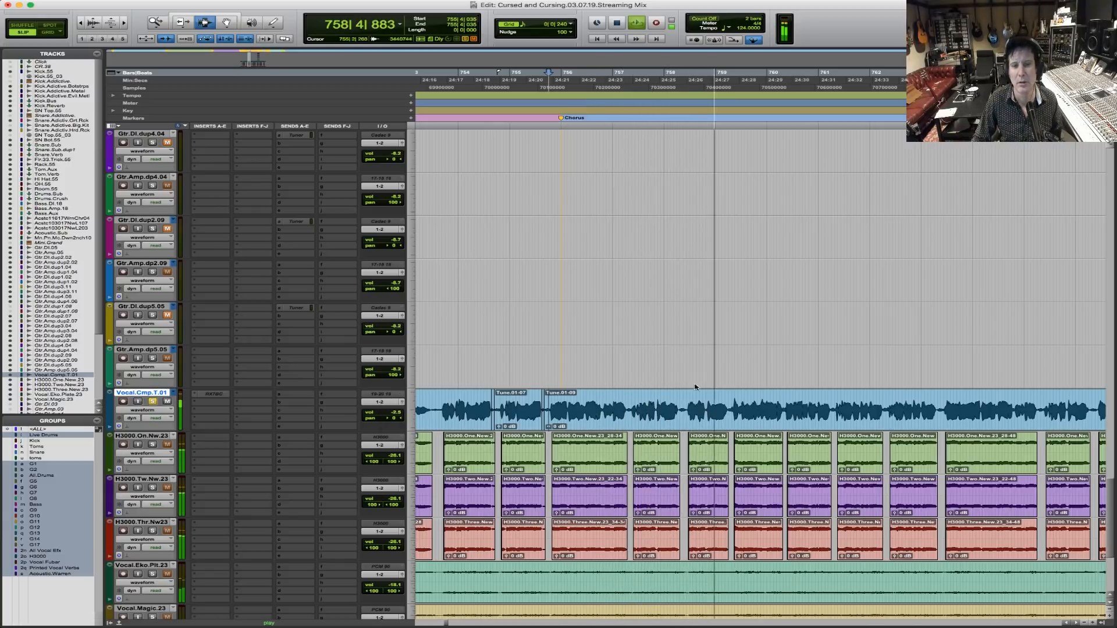
pyautogui.press('space')
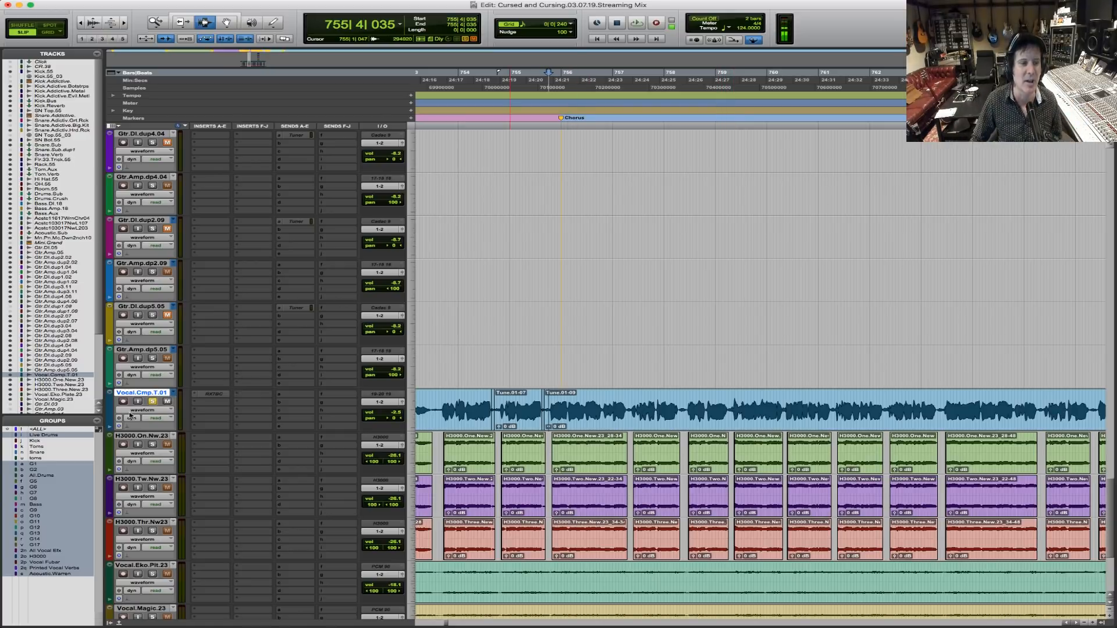
pyautogui.click(154, 402)
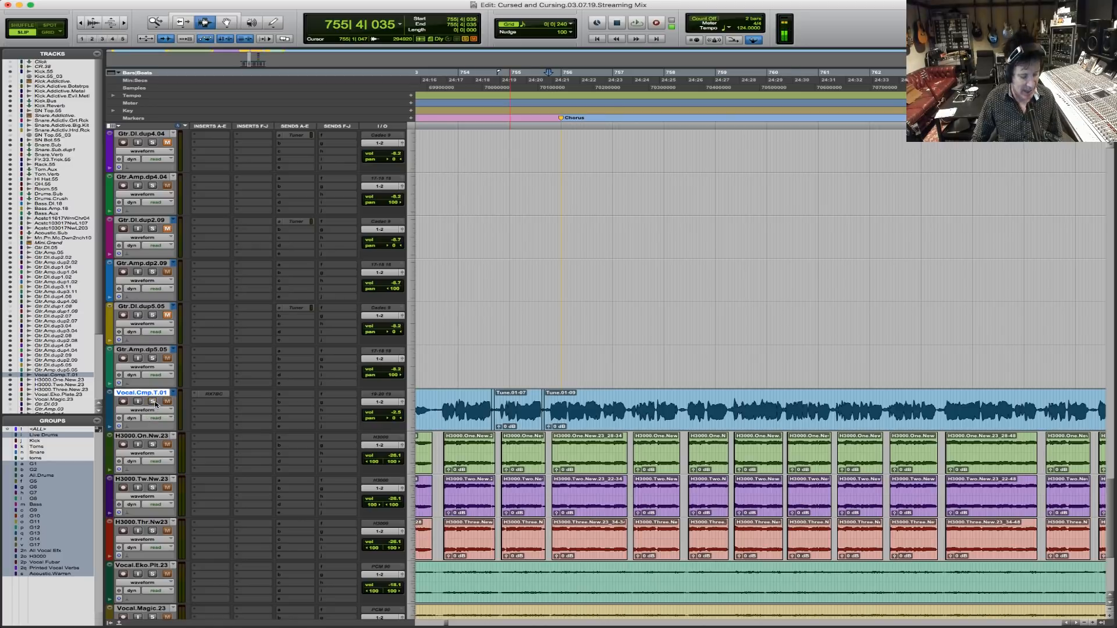
# Step: Place the edit cursor at 753|3|830 on the Vocal.Cmp.T.01 track, just before the Chorus
pyautogui.press('r')
pyautogui.press('r')
pyautogui.press('r')
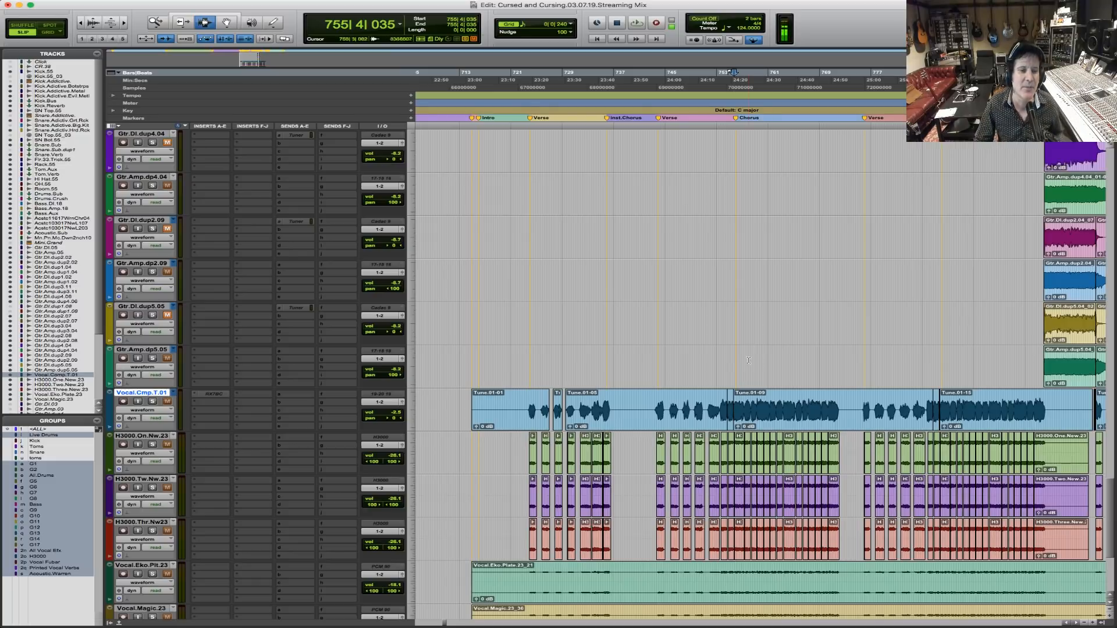
pyautogui.click(721, 406)
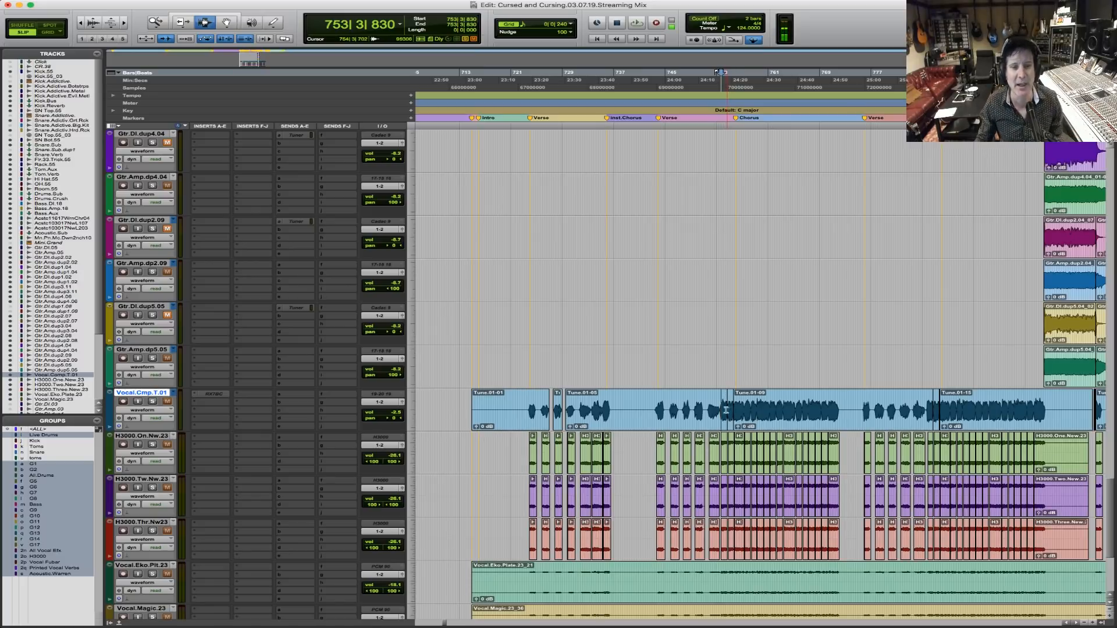
# Step: Place the edit cursor at 744|1|000 on the drum tracks, at the Verse marker after the instrumental chorus
pyautogui.scroll(10, 726, 397)
pyautogui.scroll(15, 694, 365)
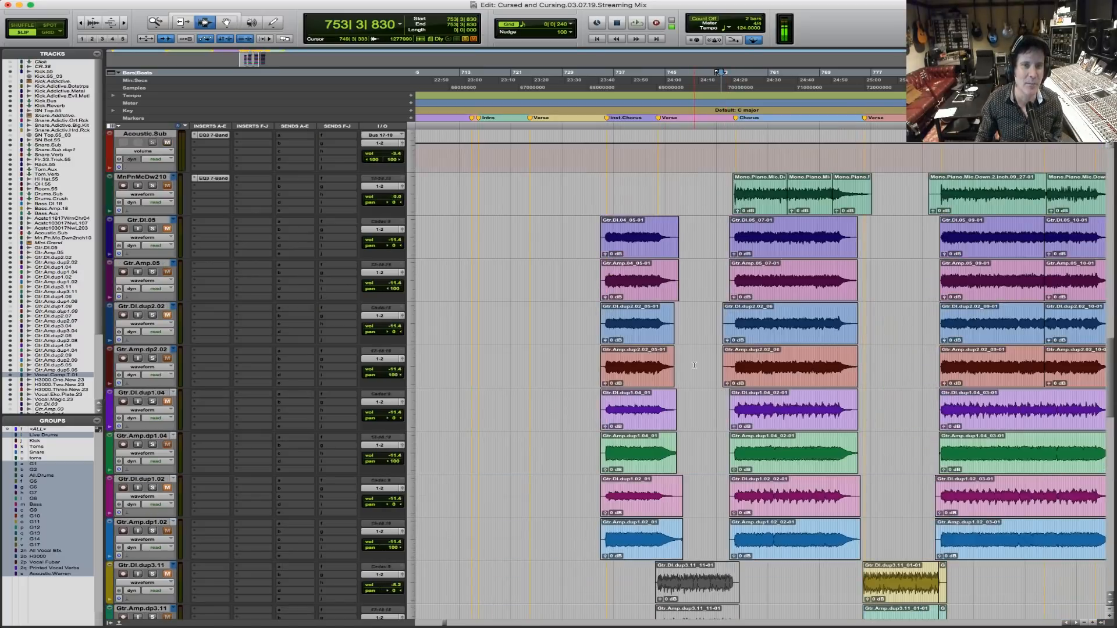
pyautogui.scroll(3, 694, 366)
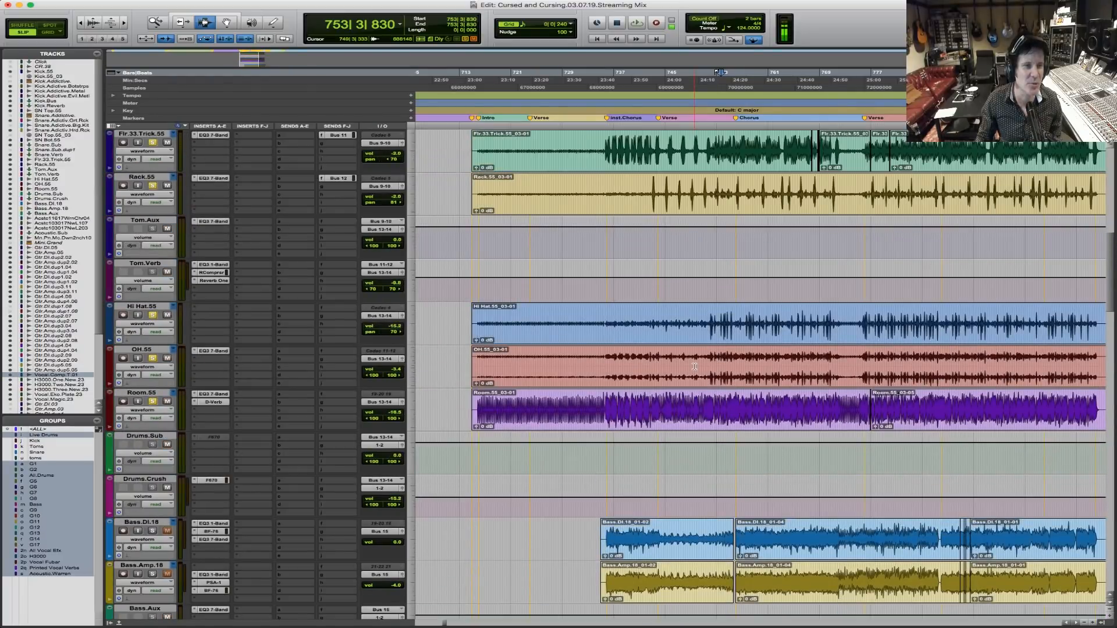
pyautogui.press('F5')
pyautogui.moveTo(572, 332); pyautogui.dragTo(800, 332)
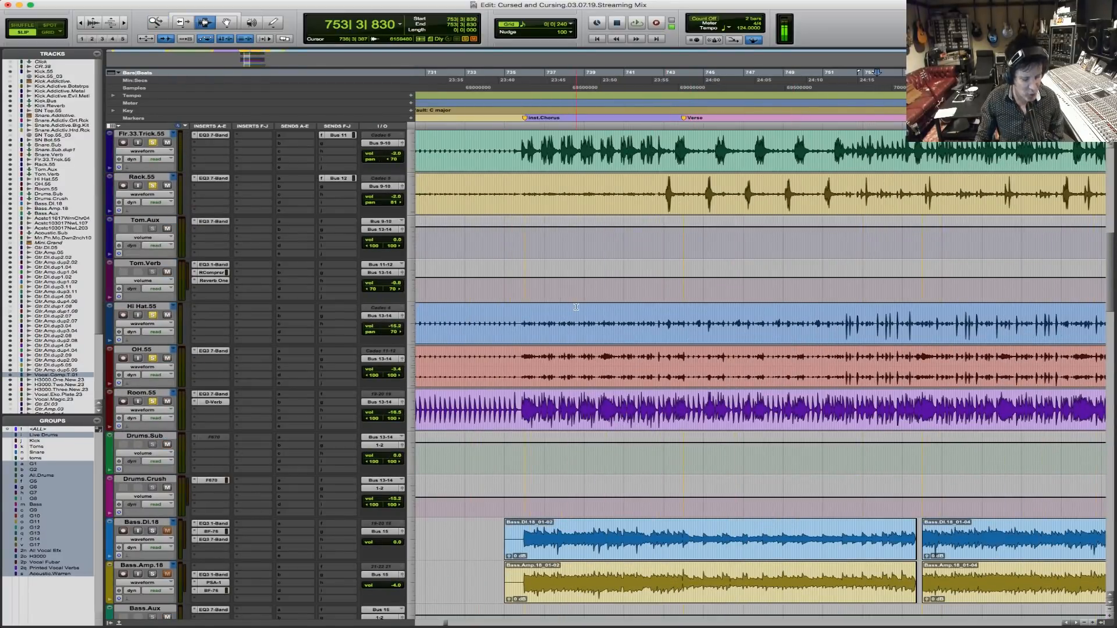
pyautogui.click(684, 315)
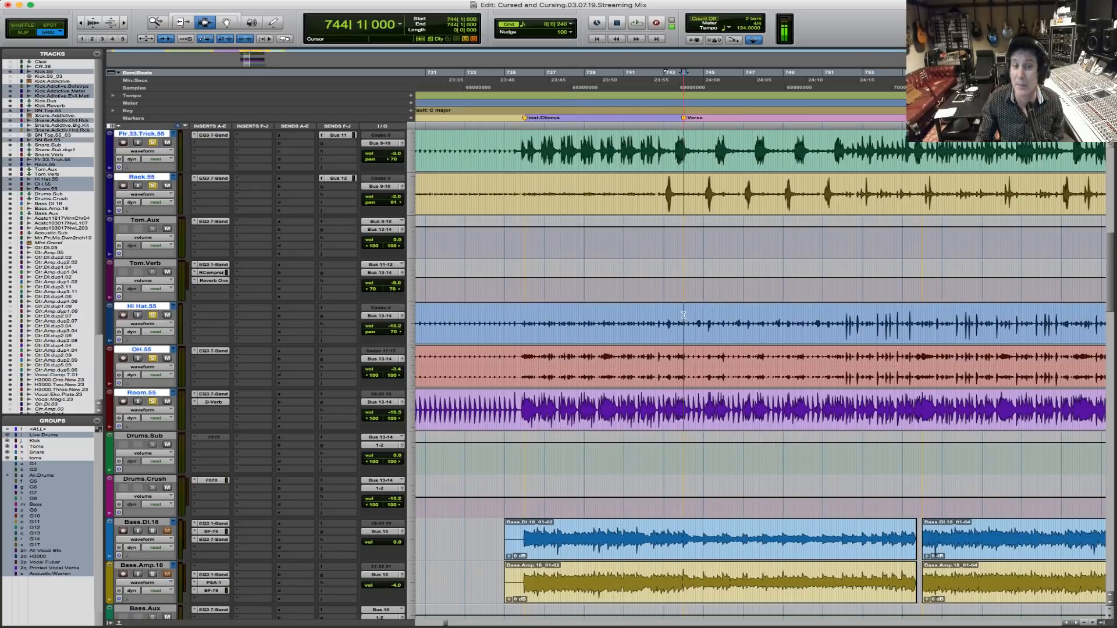
# Step: Add the bass DI and amp tracks to the drum solo and play from 744|1|000 through the Verse
pyautogui.press('F5')
pyautogui.moveTo(646, 314); pyautogui.dragTo(958, 314)
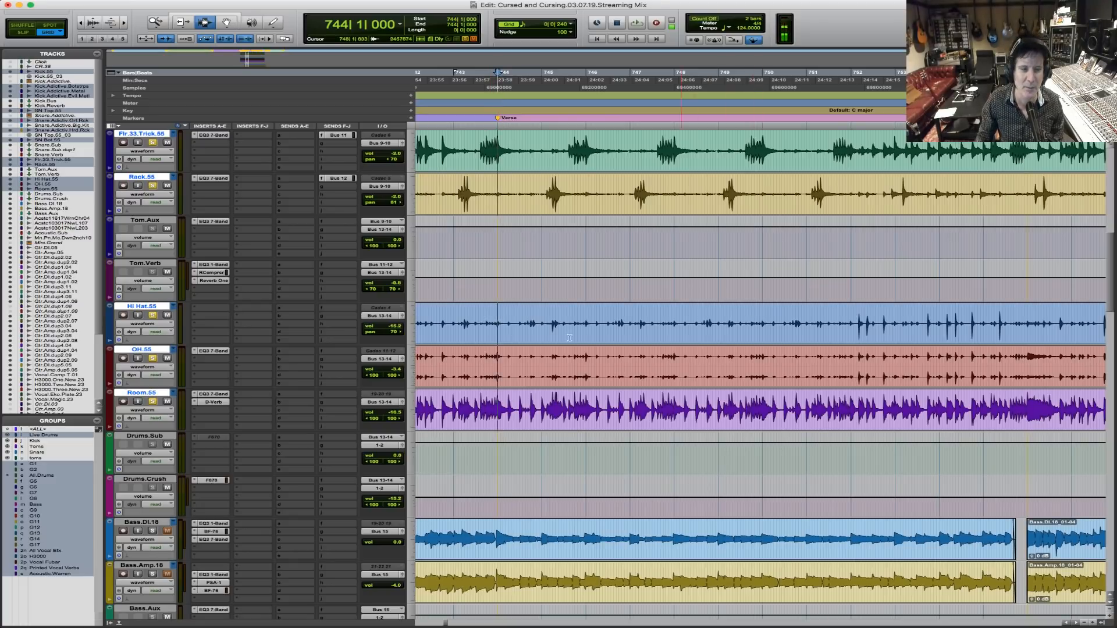
pyautogui.scroll(-3, 468, 431)
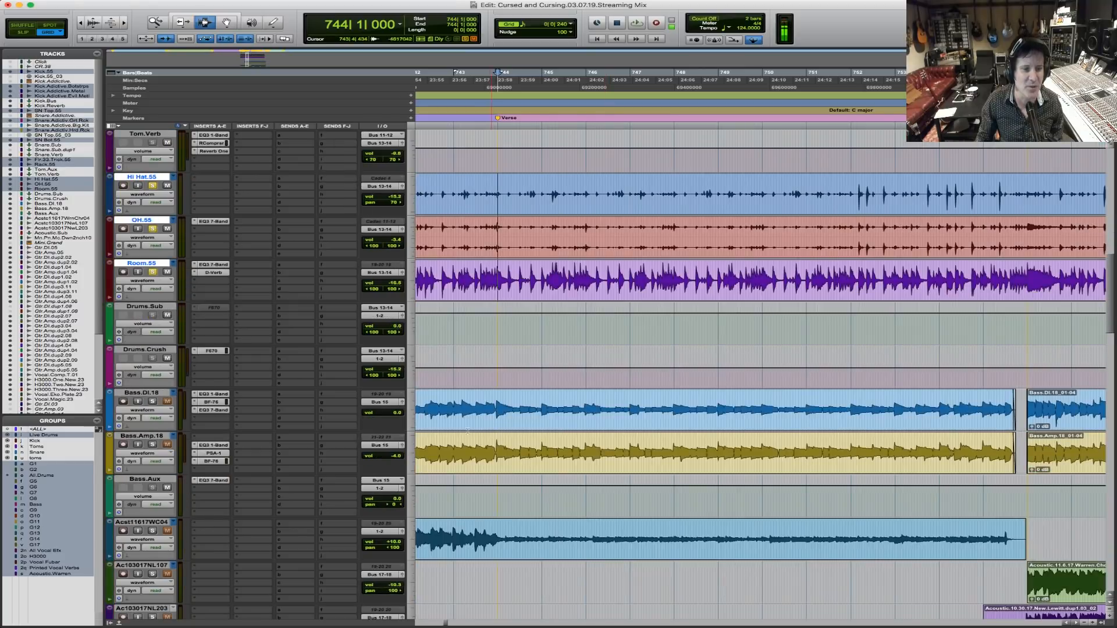
pyautogui.click(152, 402)
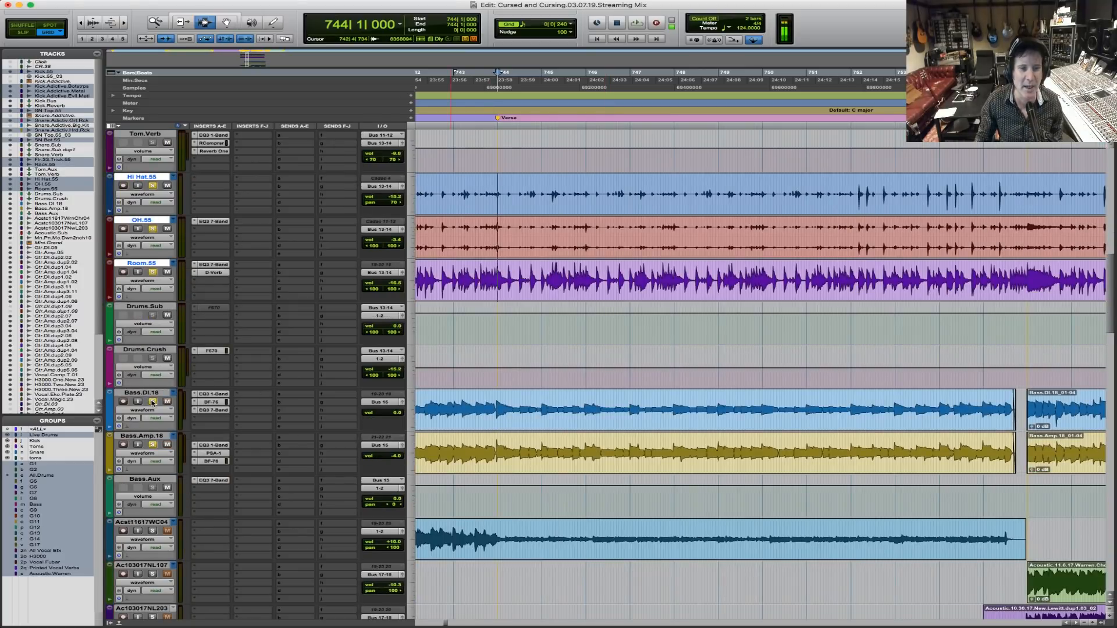
pyautogui.press('space')
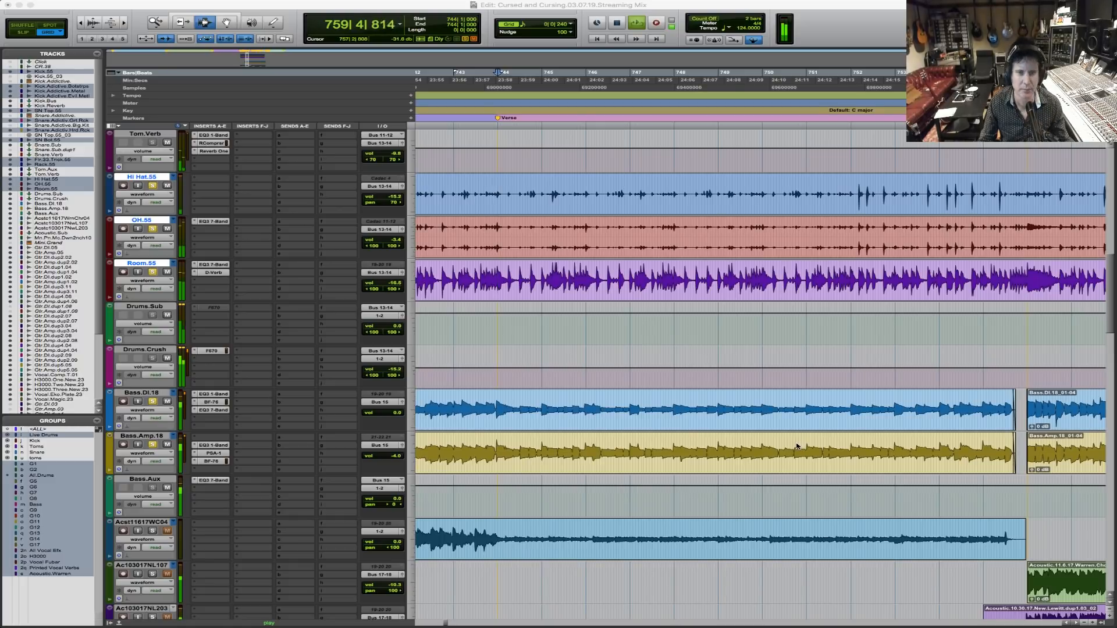
# Step: Place the edit cursor at 750|2|000 on the bass tracks, examine the Verse and following Chorus during playback, and stop
pyautogui.click(773, 453)
pyautogui.press('r')
pyautogui.press('r')
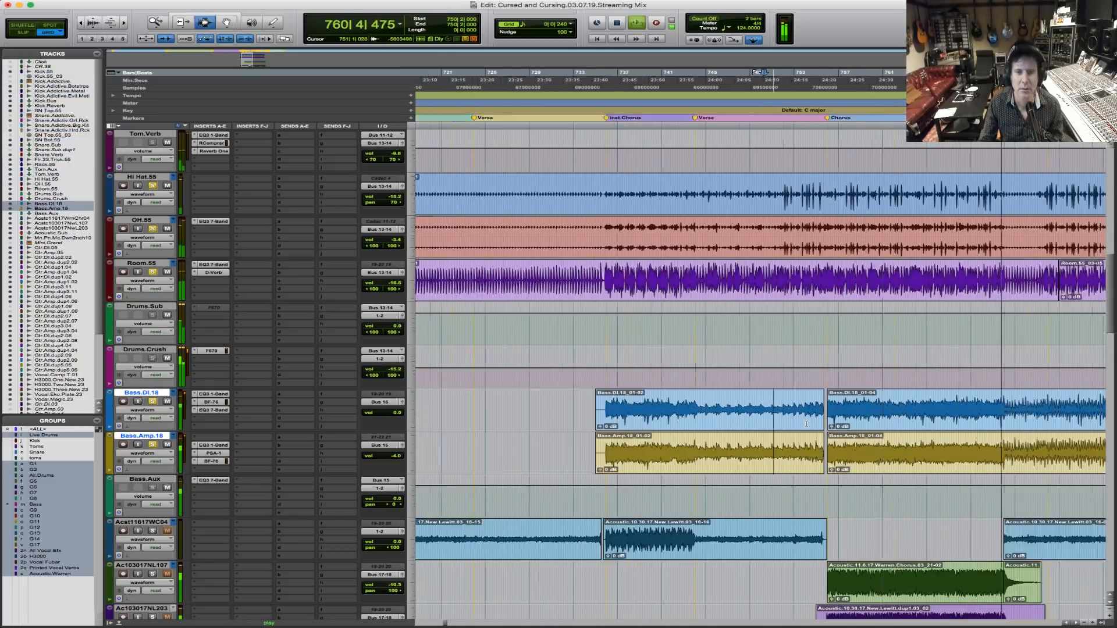
pyautogui.press('F5')
pyautogui.moveTo(788, 408); pyautogui.dragTo(1044, 408)
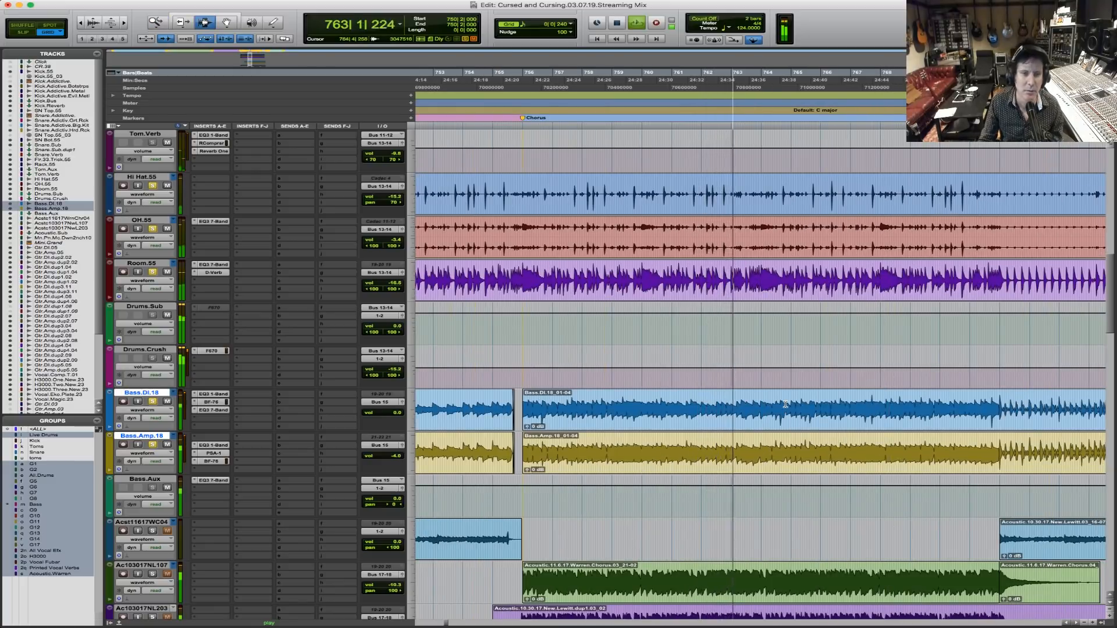
pyautogui.scroll(-5, 781, 409)
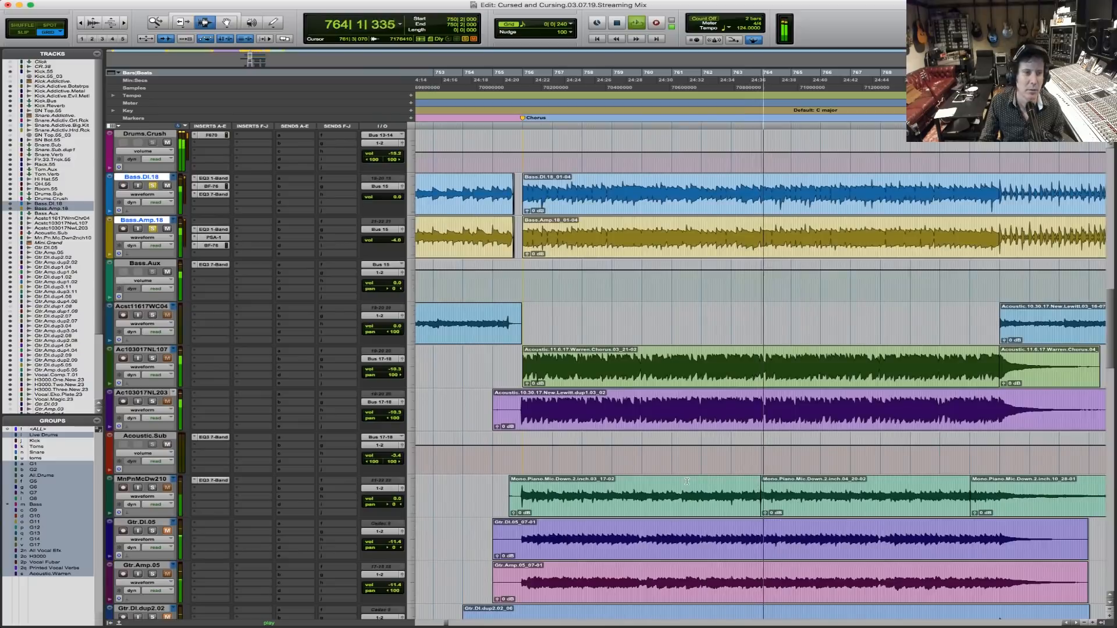
pyautogui.press('r')
pyautogui.press('r')
pyautogui.press('F5')
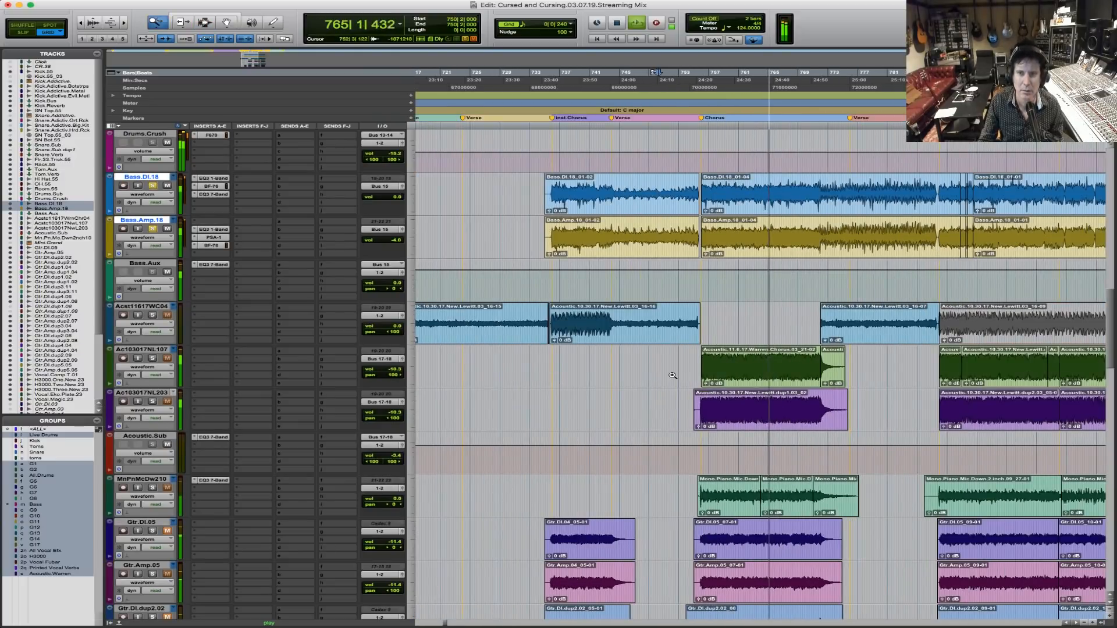
pyautogui.moveTo(641, 352); pyautogui.dragTo(919, 362)
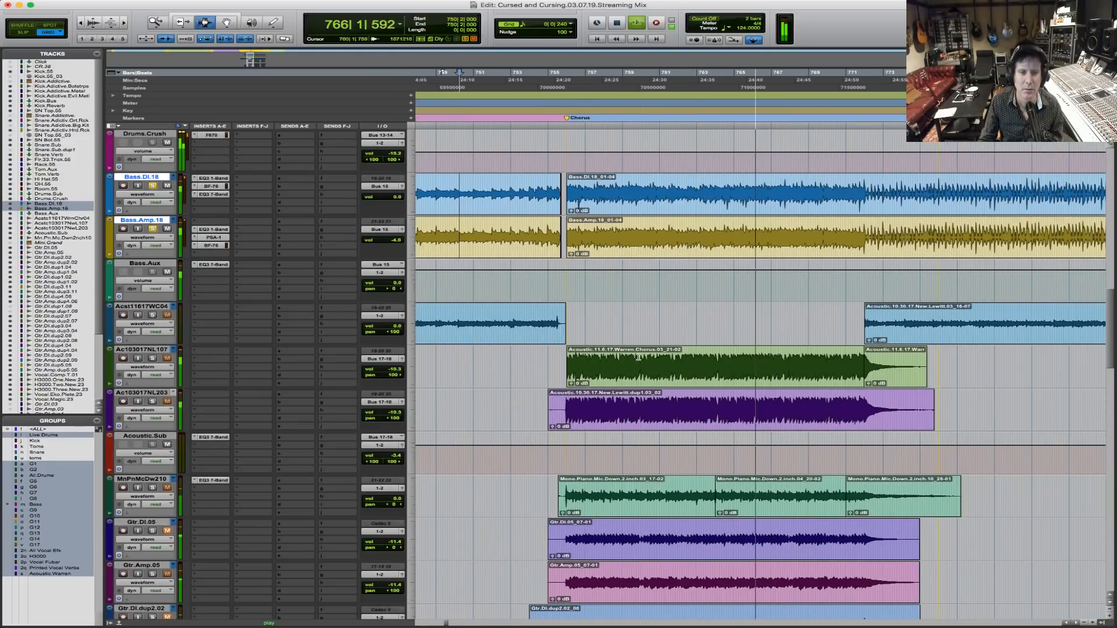
pyautogui.press('space')
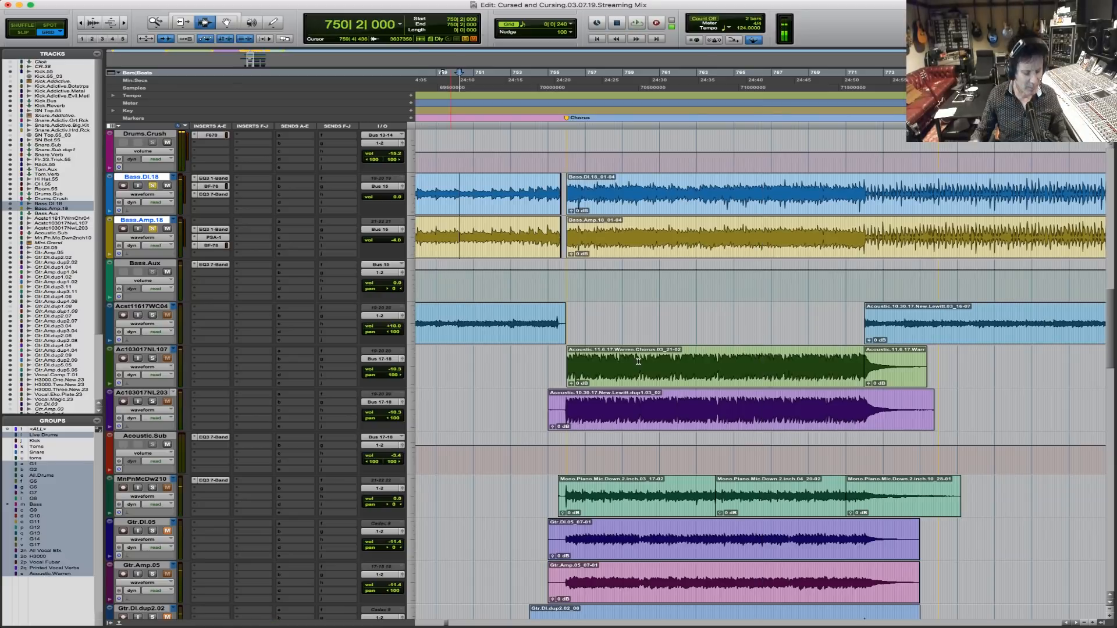
# Step: Place the edit cursor at 715|4|942 on the Acst11617WC04 track, at the start of the acoustic part in the Intro
pyautogui.press('r')
pyautogui.press('r')
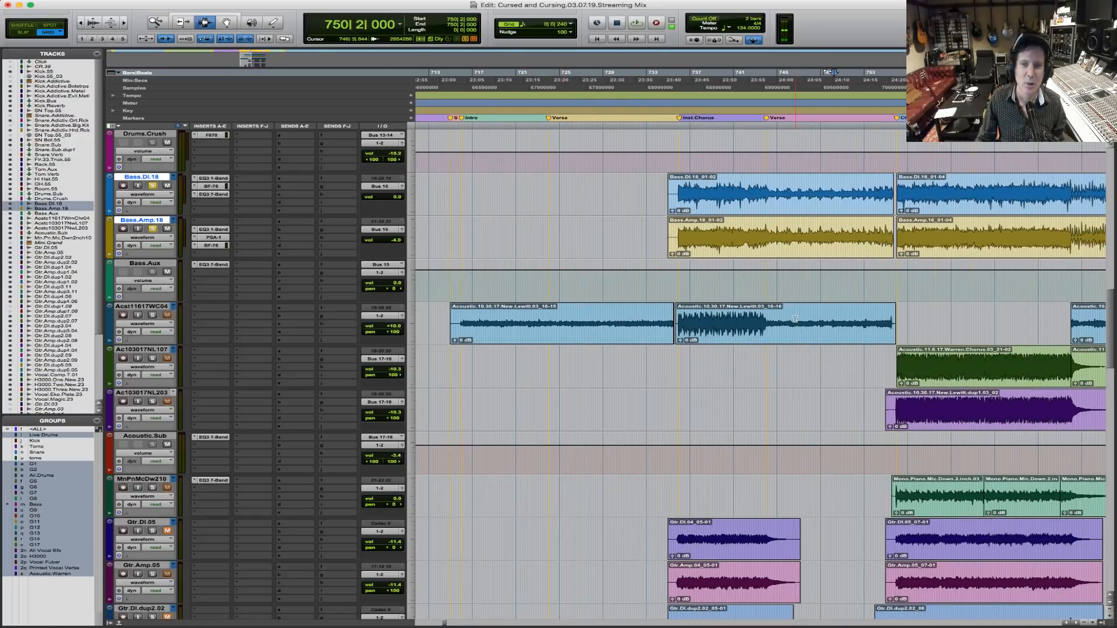
pyautogui.press('t')
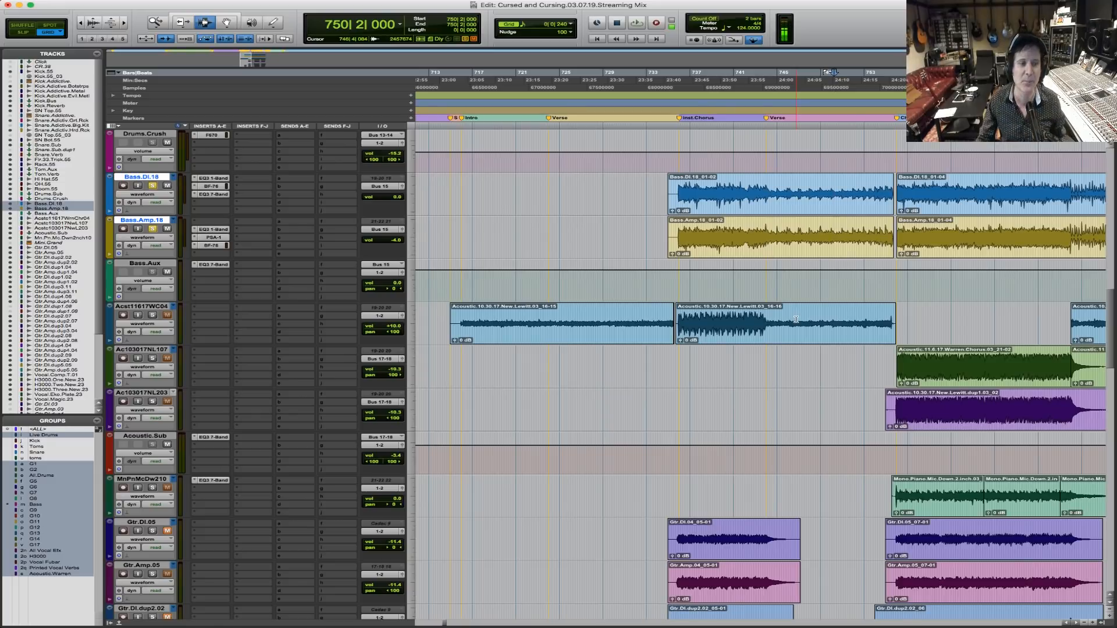
pyautogui.click(460, 319)
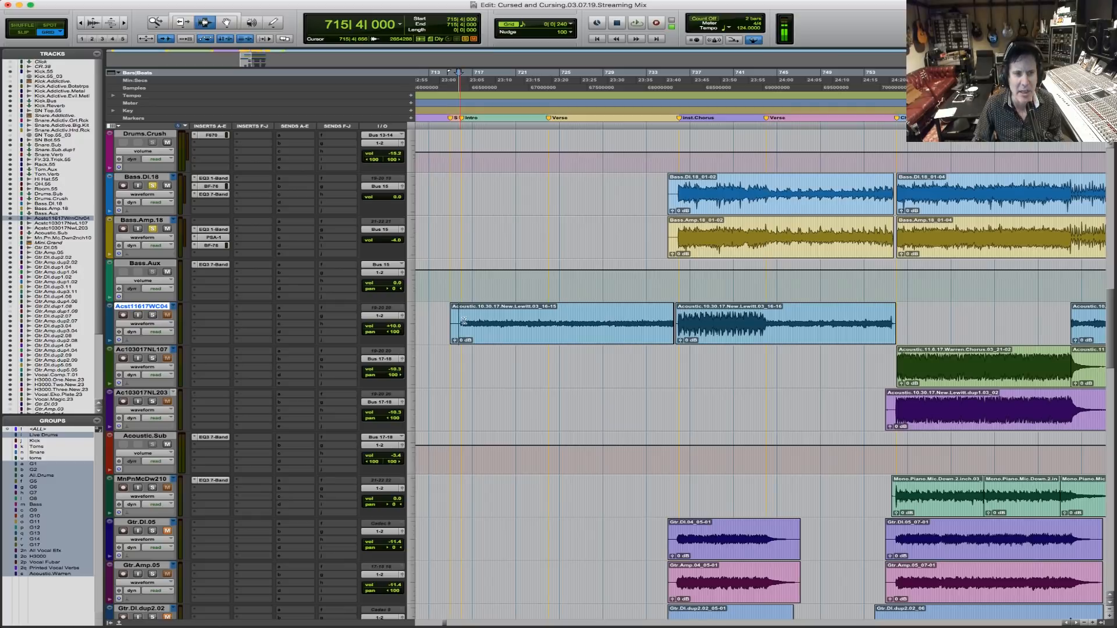
pyautogui.press('F5')
pyautogui.moveTo(449, 322); pyautogui.dragTo(484, 317)
pyautogui.press('F5')
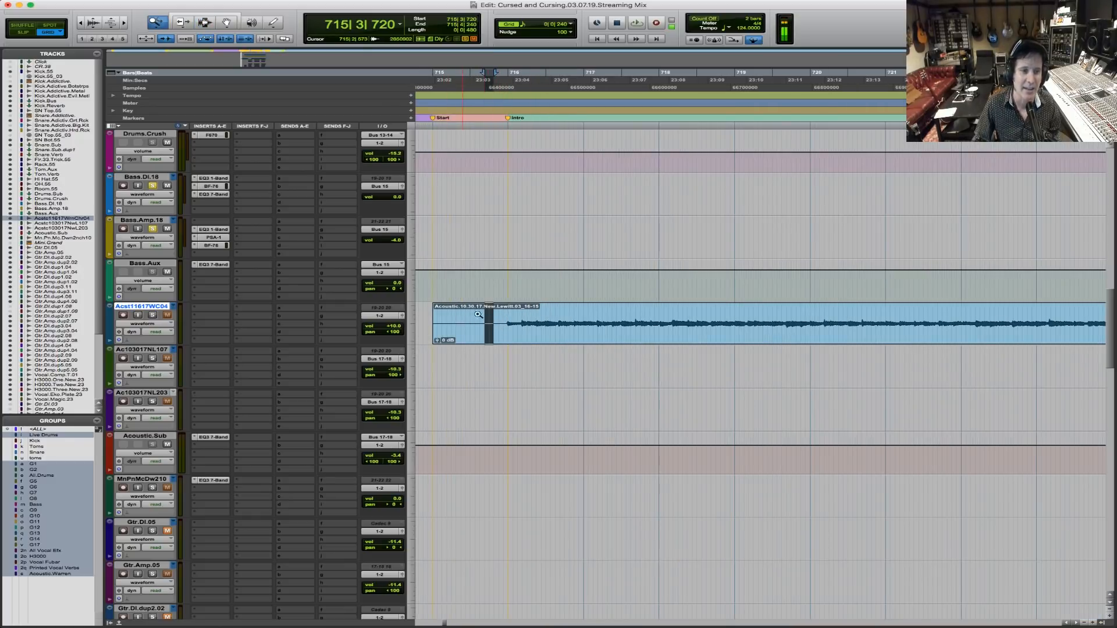
pyautogui.click(479, 314)
pyautogui.click(587, 322)
pyautogui.press('Tab')
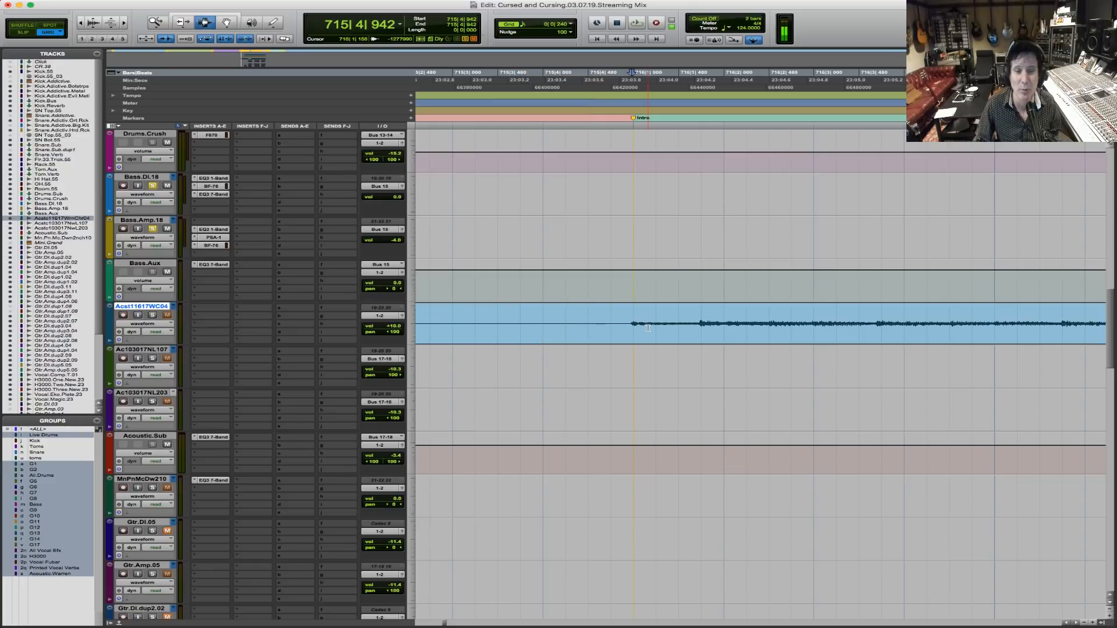
# Step: Add the Acst11617WC04 acoustic track to the drum and bass solo and play from 715|4|942
pyautogui.press('r')
pyautogui.press('r')
pyautogui.press('r')
pyautogui.press('r')
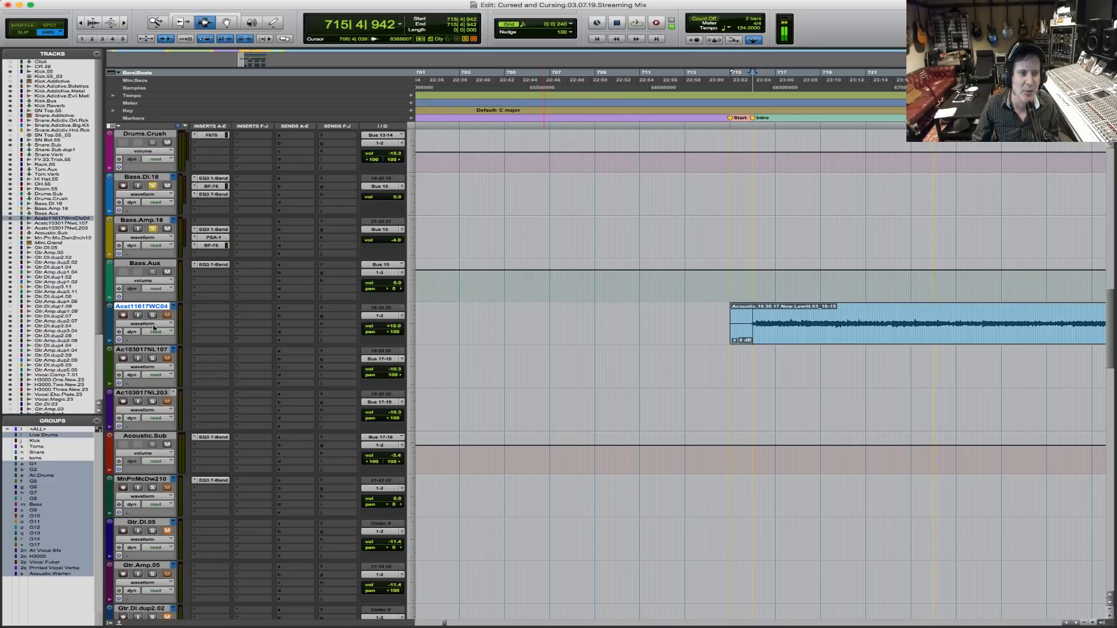
pyautogui.click(153, 315)
pyautogui.press('space')
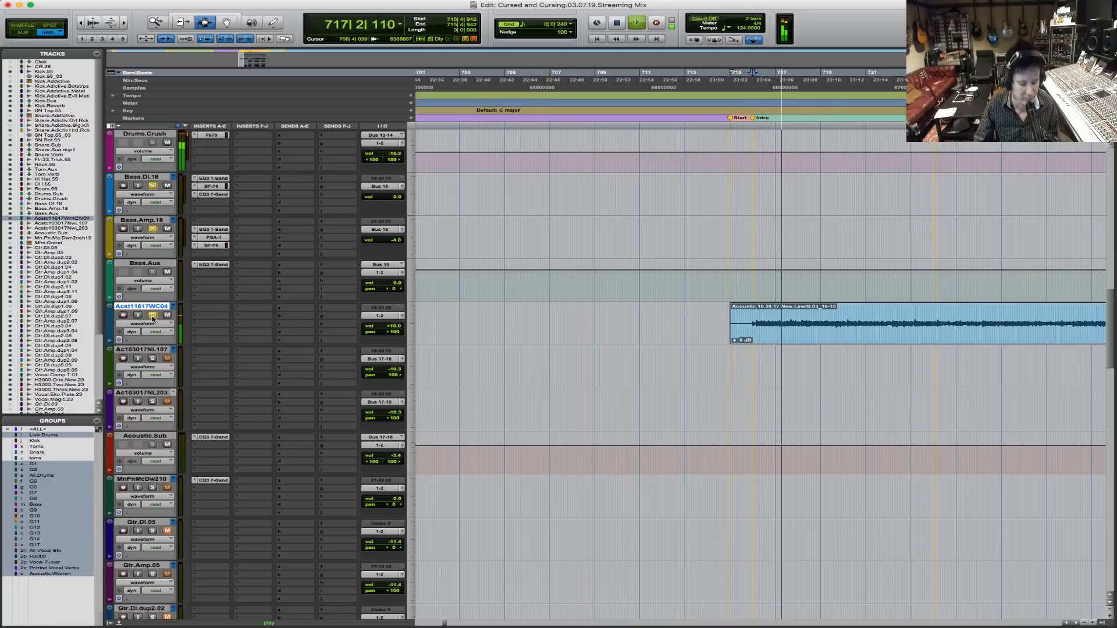
# Step: Place the edit cursor at 735|4|240 on the bass tracks, just before the instrumental chorus
pyautogui.press('r')
pyautogui.press('r')
pyautogui.press('r')
pyautogui.press('F5')
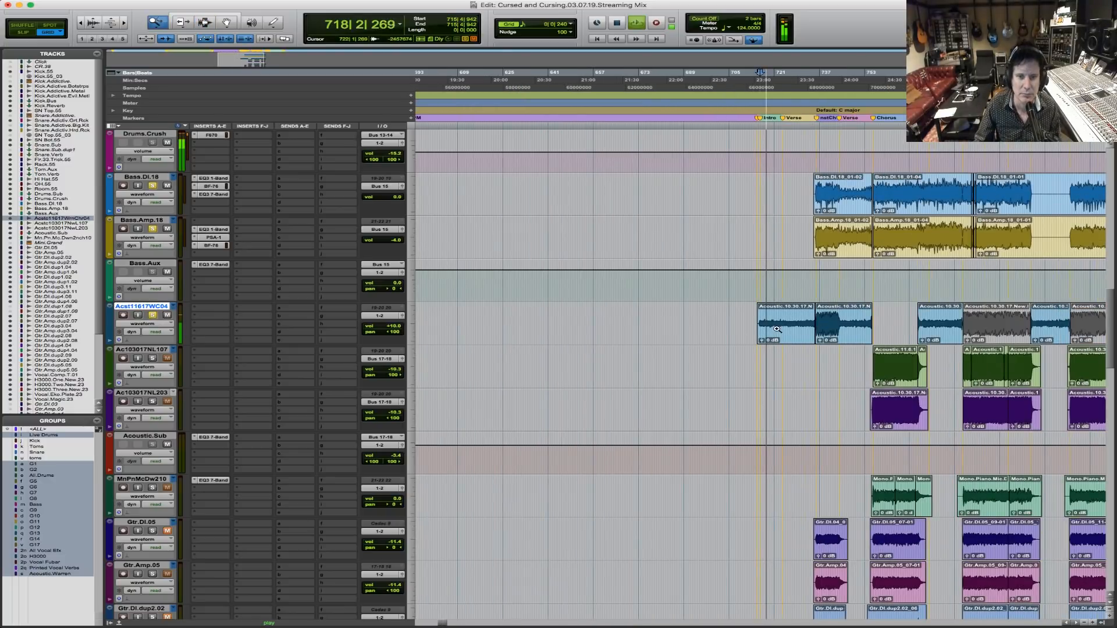
pyautogui.moveTo(774, 321); pyautogui.dragTo(933, 321)
pyautogui.press('F5')
pyautogui.moveTo(574, 316); pyautogui.dragTo(762, 319)
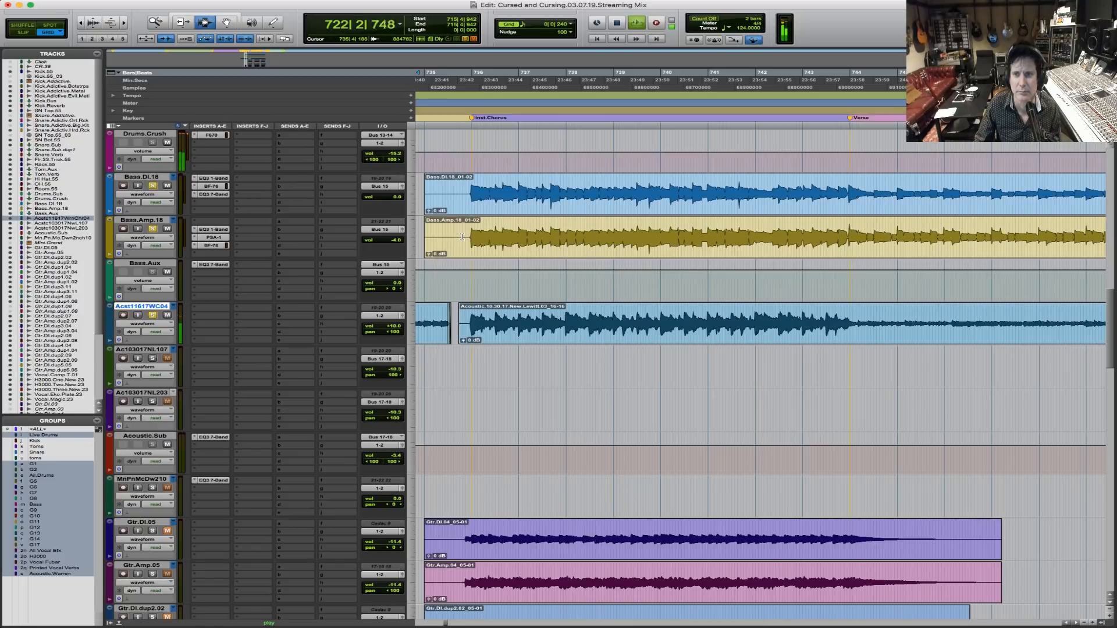
pyautogui.click(462, 237)
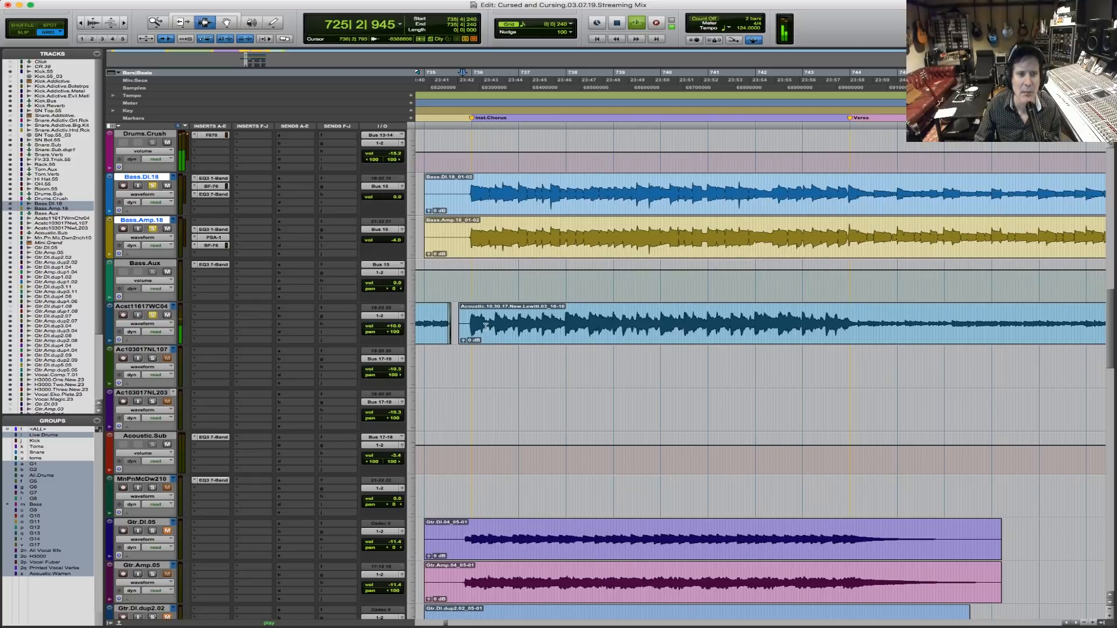
# Step: Move the edit cursor to 735|4|480 on the Acst11617WC04 track, play the start of the instrumental chorus, and stop
pyautogui.press('space')
pyautogui.click(466, 317)
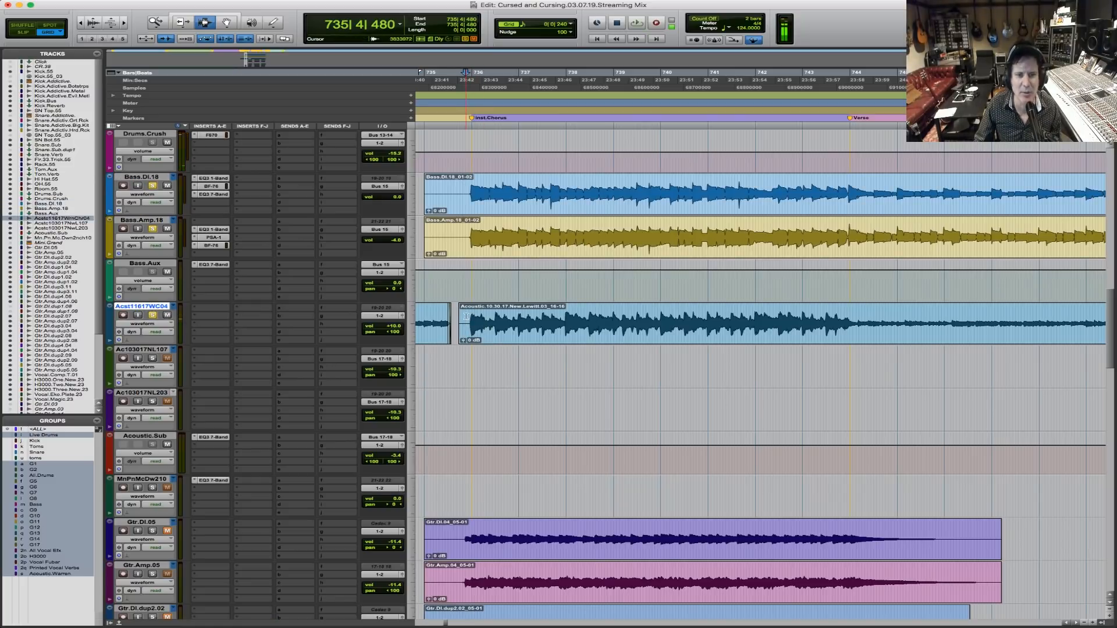
pyautogui.press('space')
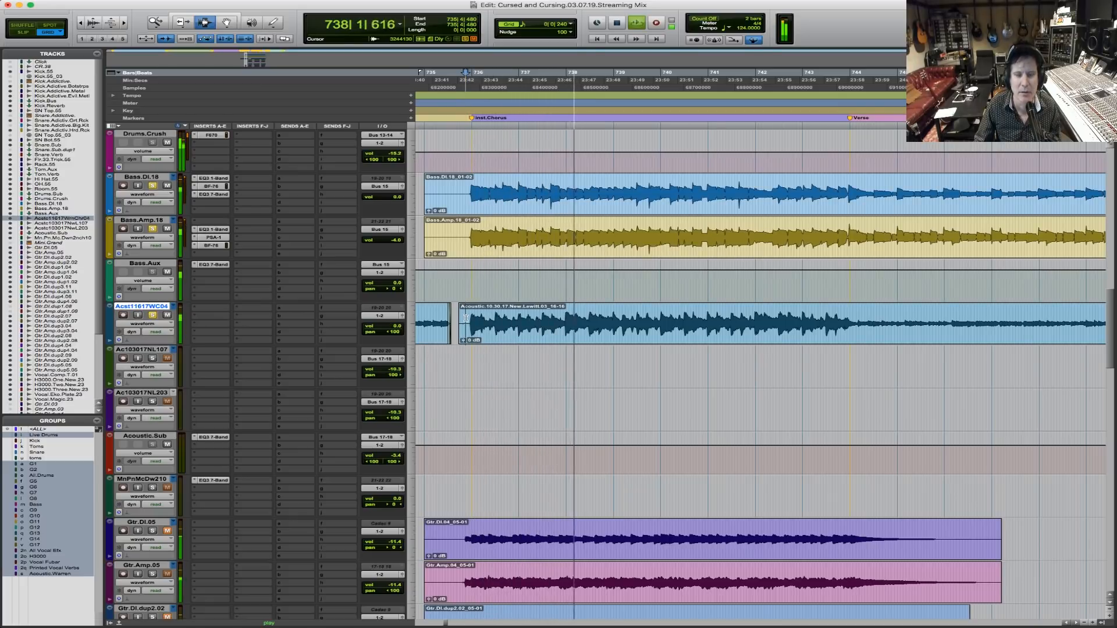
pyautogui.press('space')
# Step: Examine the acoustic clips across the later sections and the clip boundary at the start of the instrumental chorus
pyautogui.press('r')
pyautogui.press('r')
pyautogui.press('r')
pyautogui.press('r')
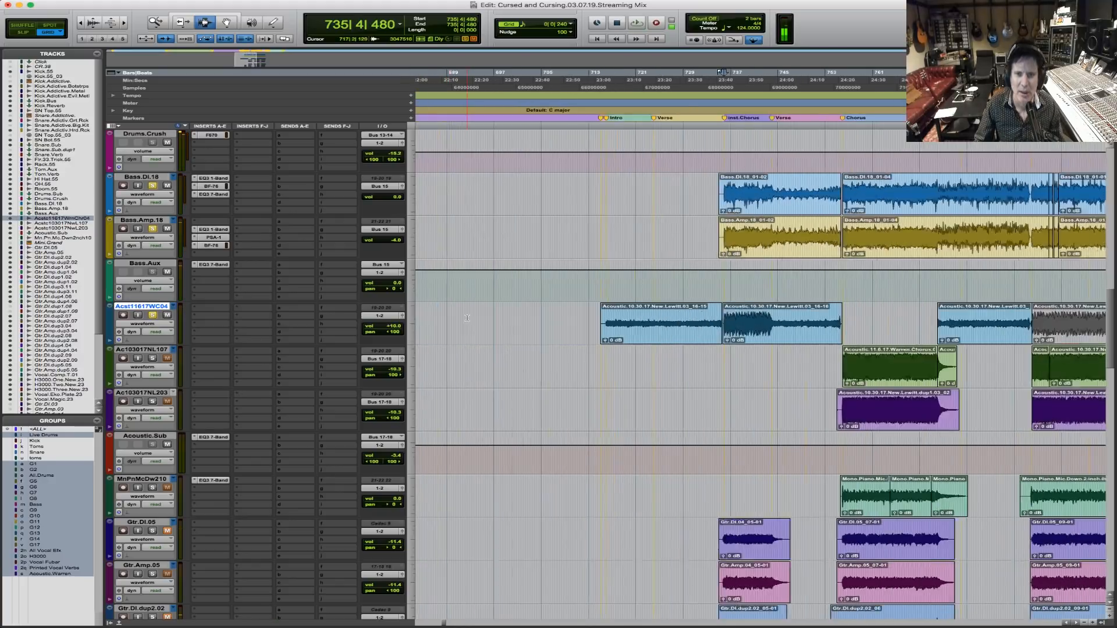
pyautogui.press('F5')
pyautogui.moveTo(1085, 332); pyautogui.dragTo(648, 324)
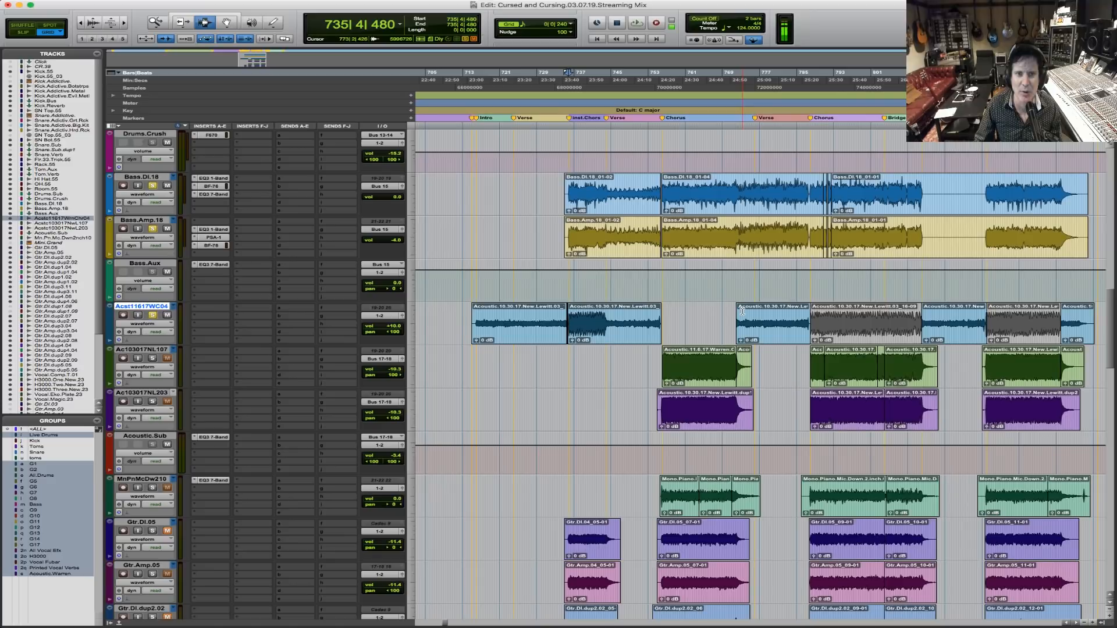
pyautogui.press('F5')
pyautogui.moveTo(505, 330); pyautogui.dragTo(777, 315)
pyautogui.press('F5')
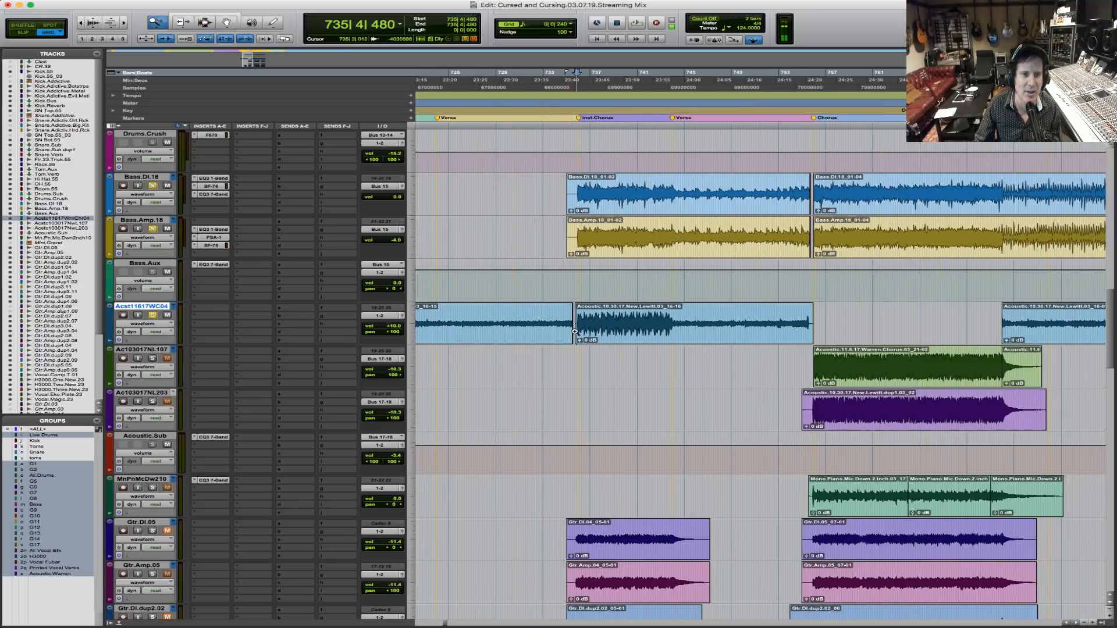
pyautogui.moveTo(553, 320); pyautogui.dragTo(774, 306)
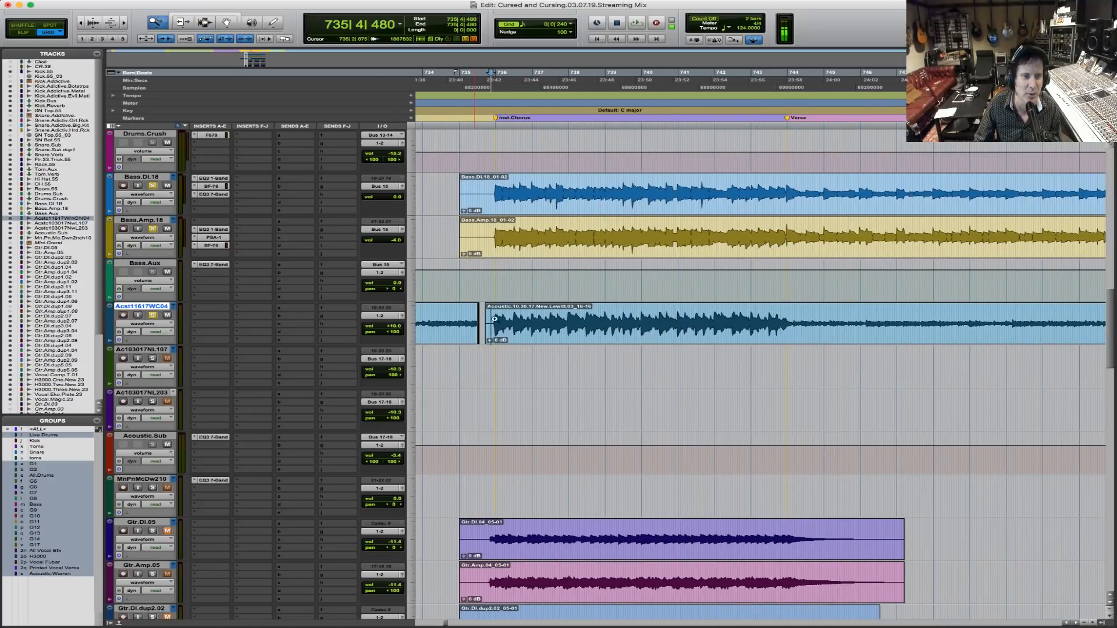
pyautogui.click(529, 320)
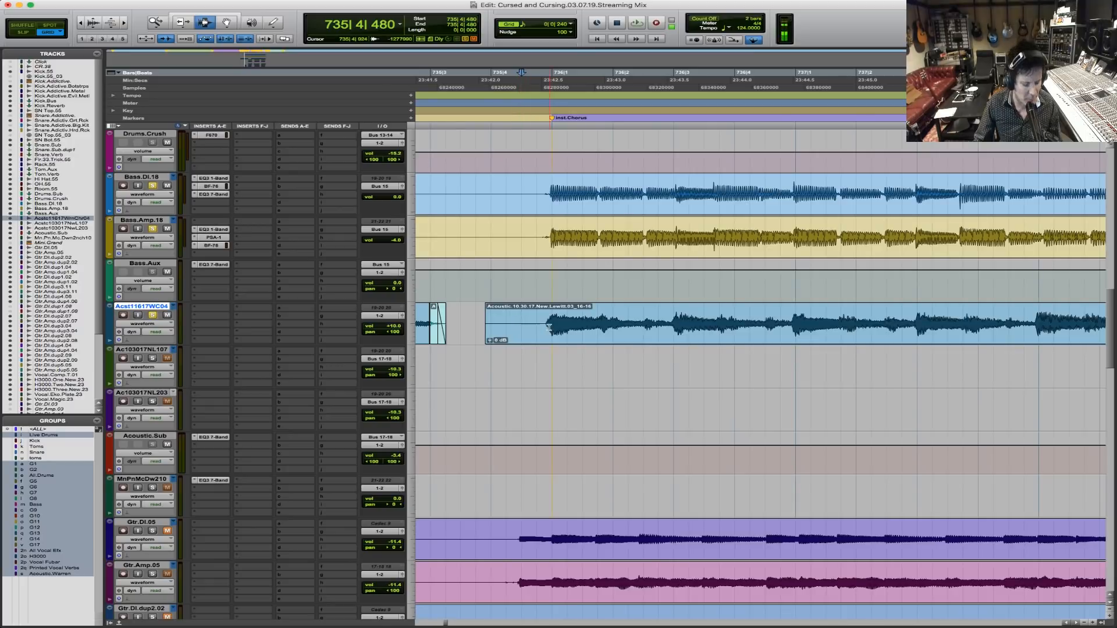
# Step: Place the edit cursor at 743|3|240 on the Acst11617WC04 track and play into the Verse
pyautogui.press('r')
pyautogui.press('r')
pyautogui.press('r')
pyautogui.press('F5')
pyautogui.moveTo(923, 336); pyautogui.dragTo(987, 324)
pyautogui.click(874, 326)
pyautogui.press('space')
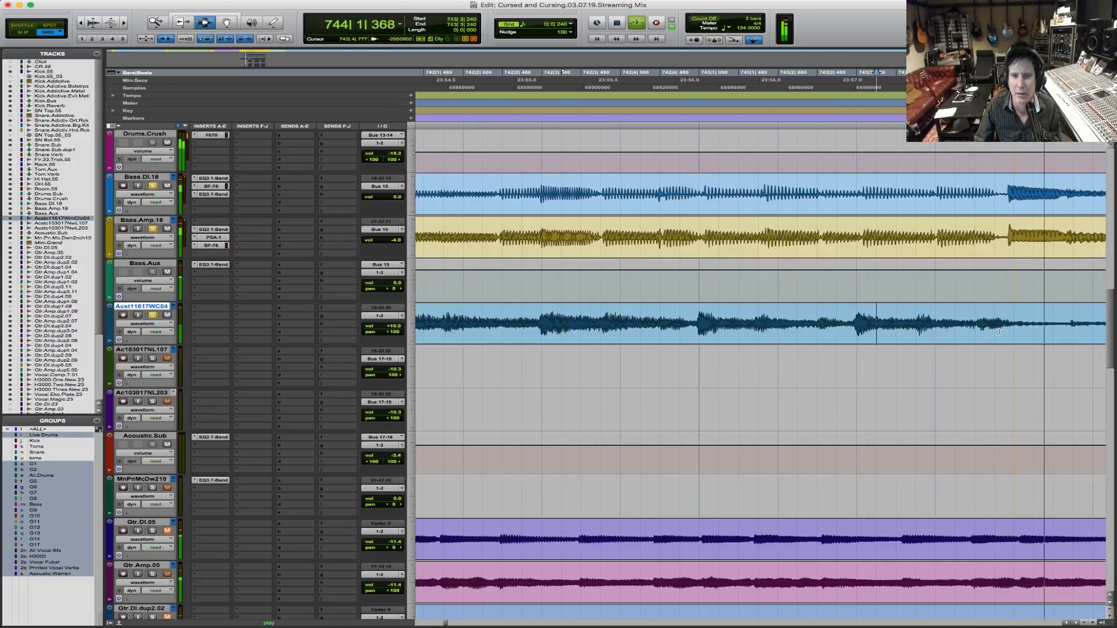
# Step: Split the Acst11617WC04 clip at 744|1|000, where the Verse begins, and stop playback
pyautogui.click(1013, 332)
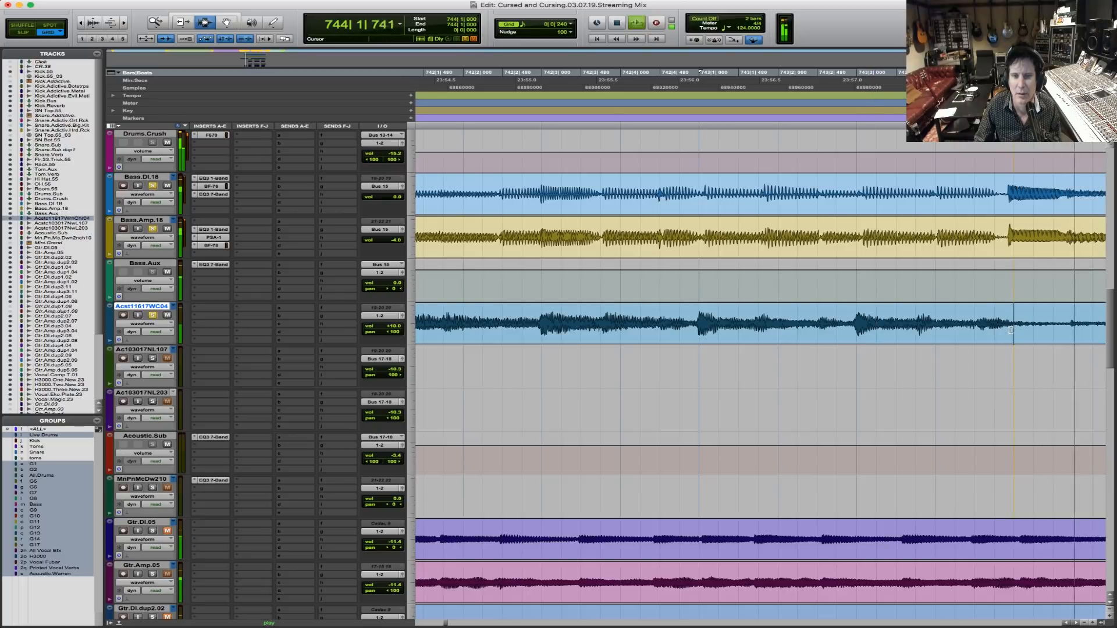
pyautogui.press('b')
pyautogui.press('space')
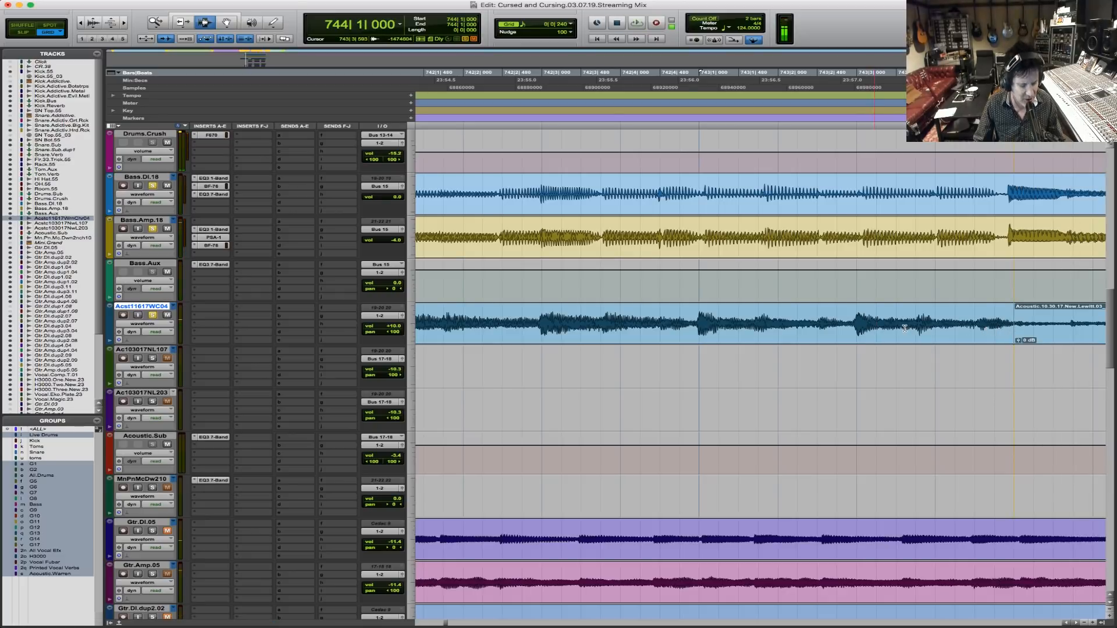
# Step: Move the instrumental chorus acoustic clip, from 735|4|480 to 744|1|000, down onto the Ac103017NL107 track
pyautogui.press('r')
pyautogui.press('r')
pyautogui.press('r')
pyautogui.press('r')
pyautogui.press('r')
pyautogui.click(723, 333)
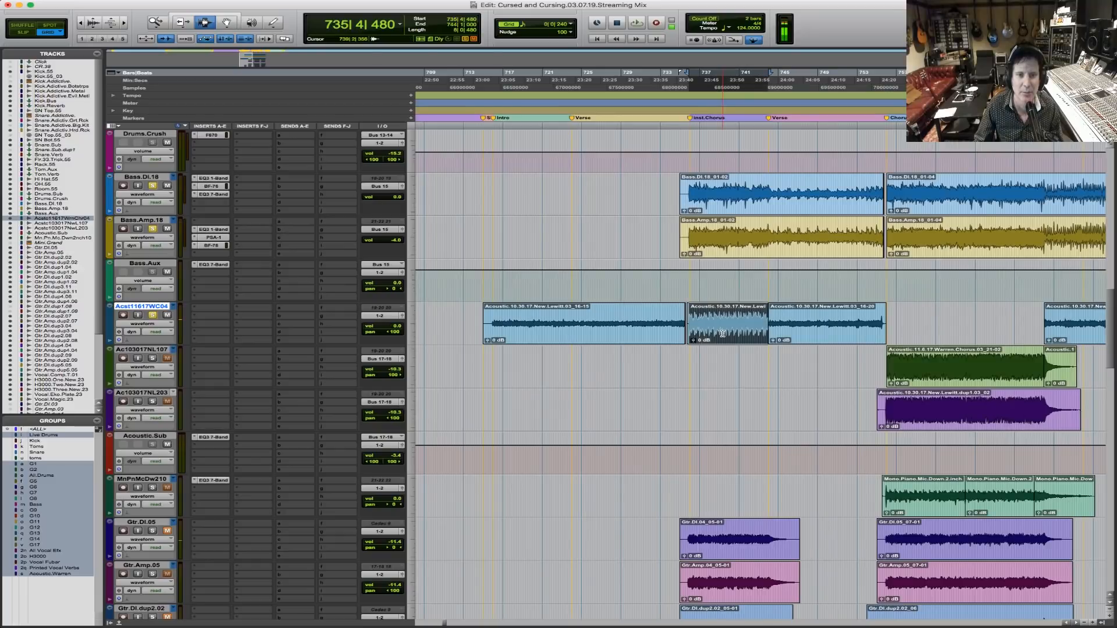
pyautogui.press('F8')
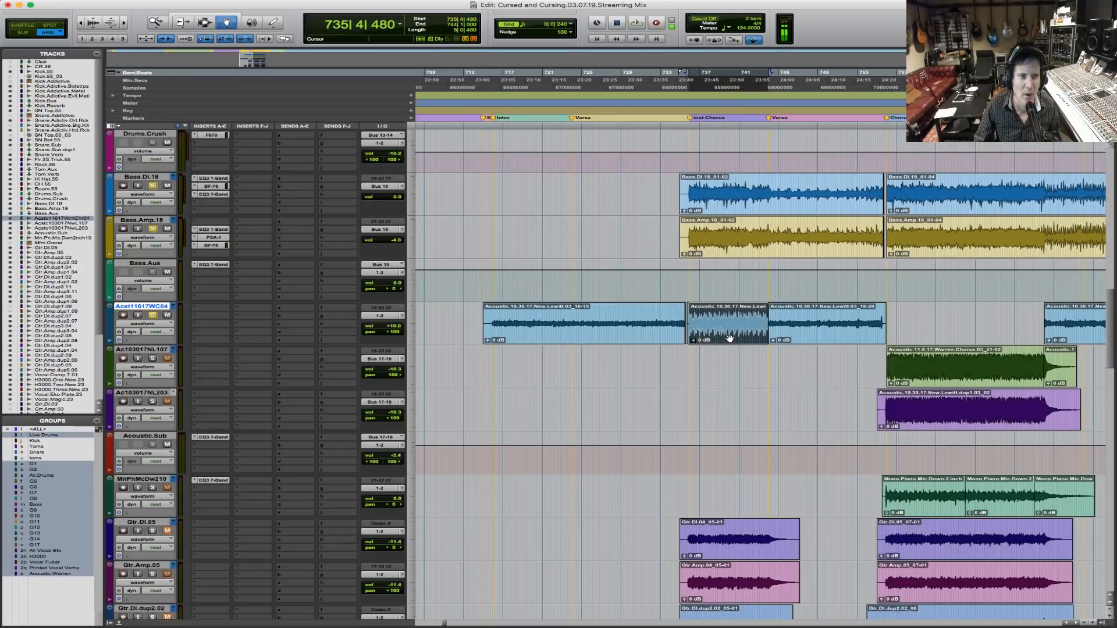
pyautogui.moveTo(730, 338); pyautogui.dragTo(727, 359)
pyautogui.press('F5')
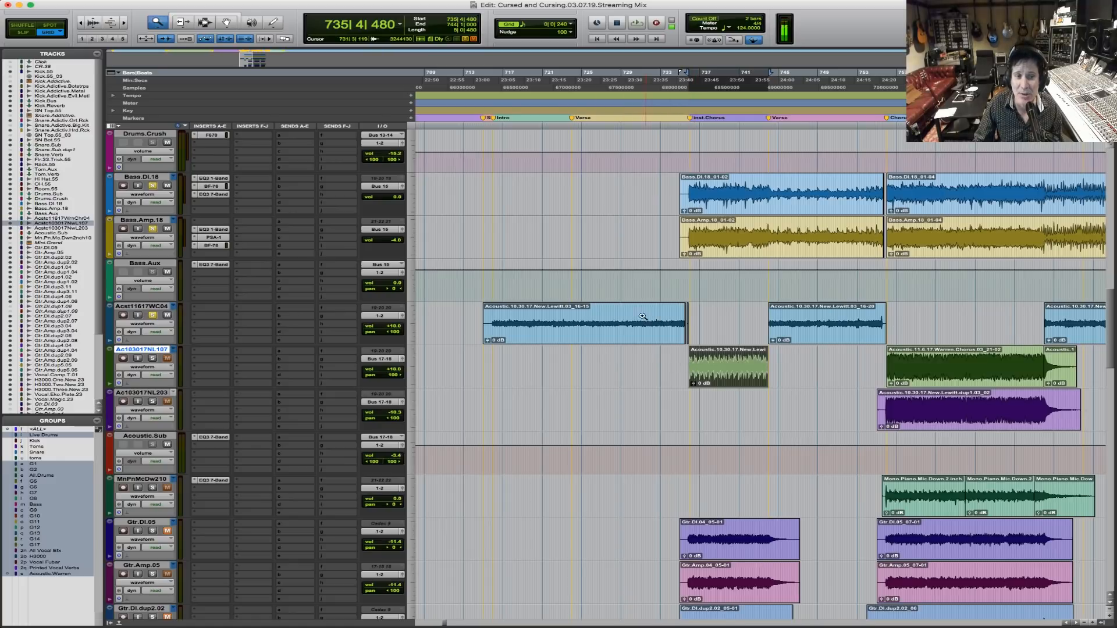
# Step: Examine the Intro and Verse acoustic clip against the moved instrumental chorus clip on the Ac103017NL107 track
pyautogui.press('F7')
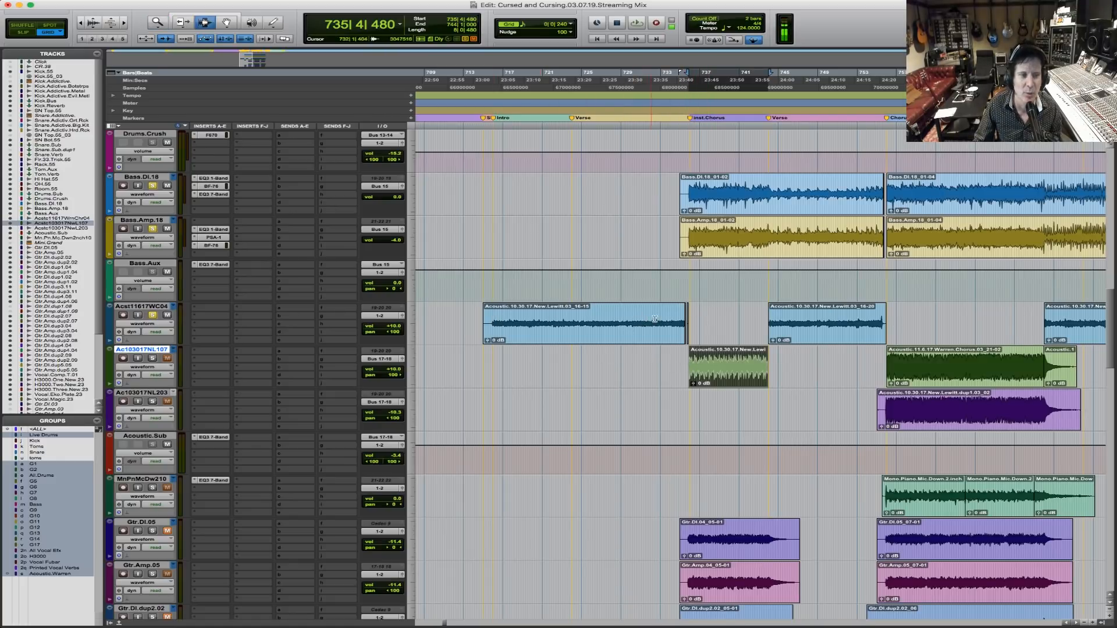
pyautogui.press('F5')
pyautogui.moveTo(480, 329); pyautogui.dragTo(866, 317)
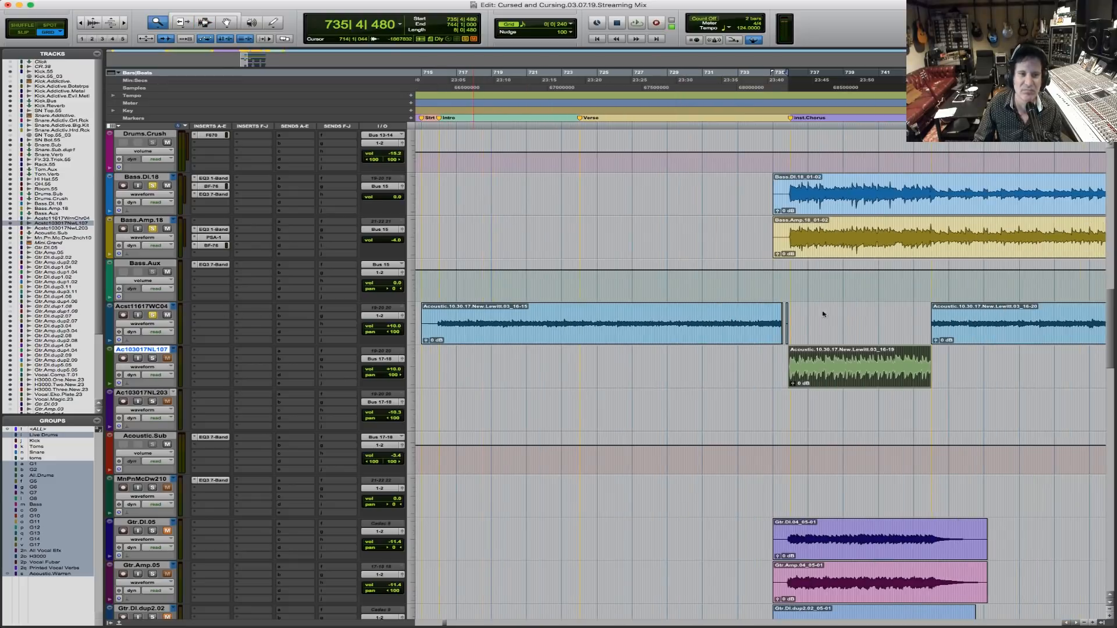
pyautogui.press('F7')
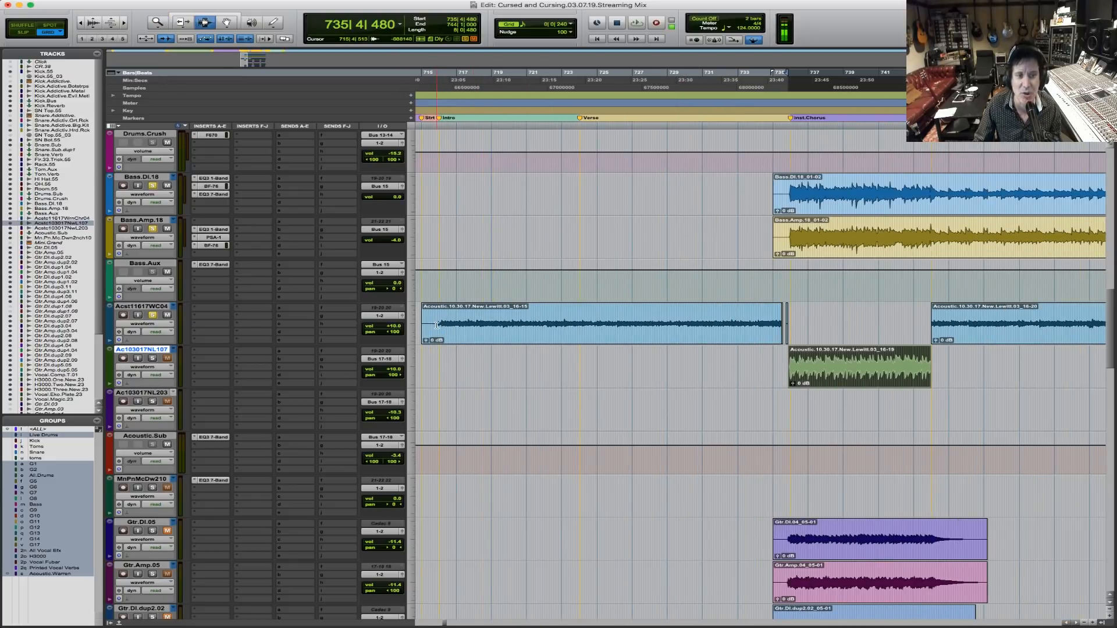
pyautogui.press('F5')
pyautogui.moveTo(753, 367); pyautogui.dragTo(1029, 350)
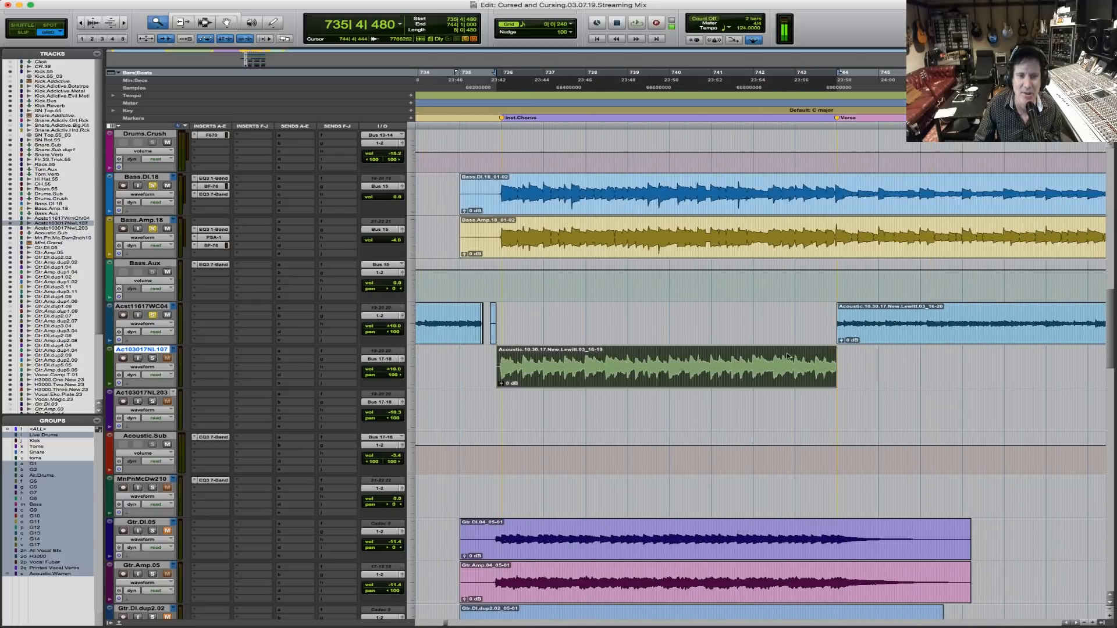
# Step: Switch the track view of the Ac103017NL107 and Ac103017NL203 acoustic tracks to pan
pyautogui.press('r')
pyautogui.press('r')
pyautogui.press('r')
pyautogui.press('r')
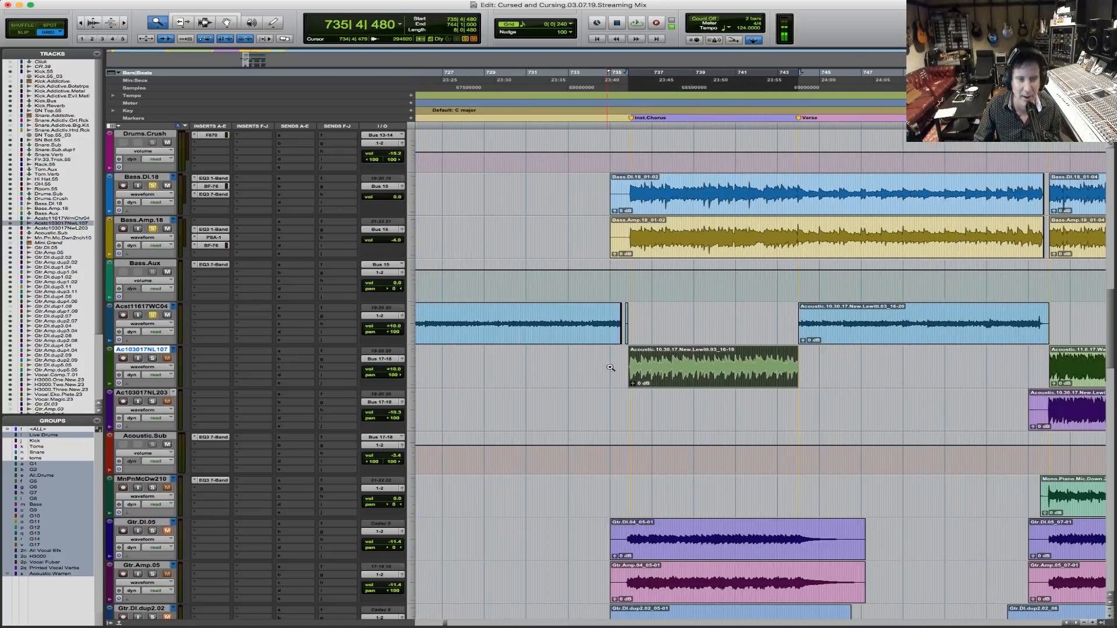
pyautogui.click(152, 370)
pyautogui.click(142, 401)
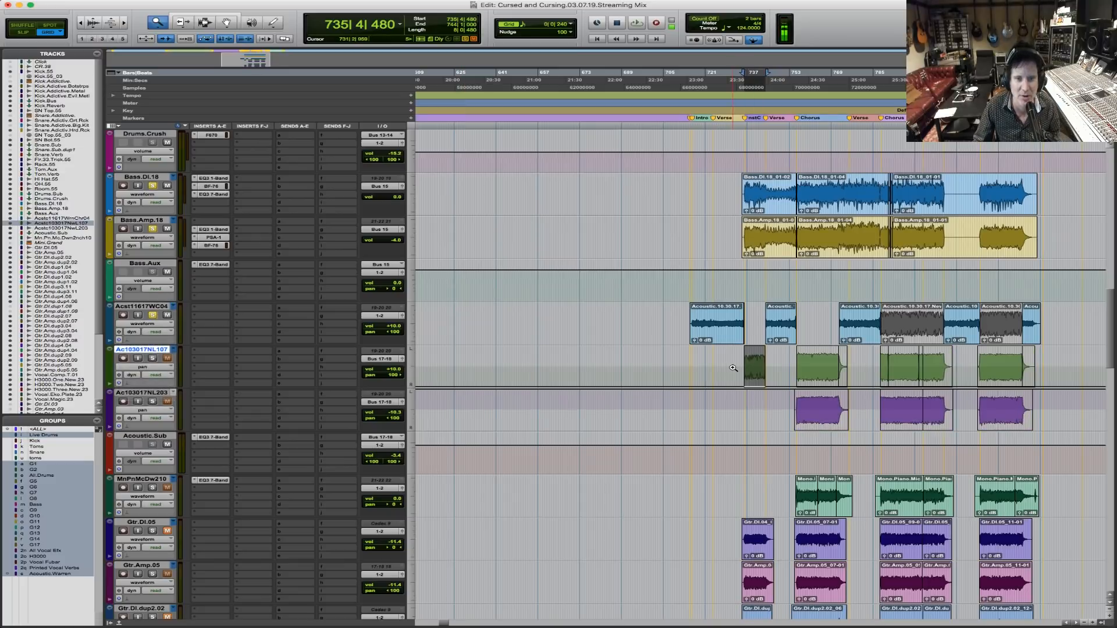
# Step: Show volume automation on the Ac103017NL107 and Ac103017NL203 tracks and clear the volume automation around the moved instrumental chorus clip
pyautogui.press('F7')
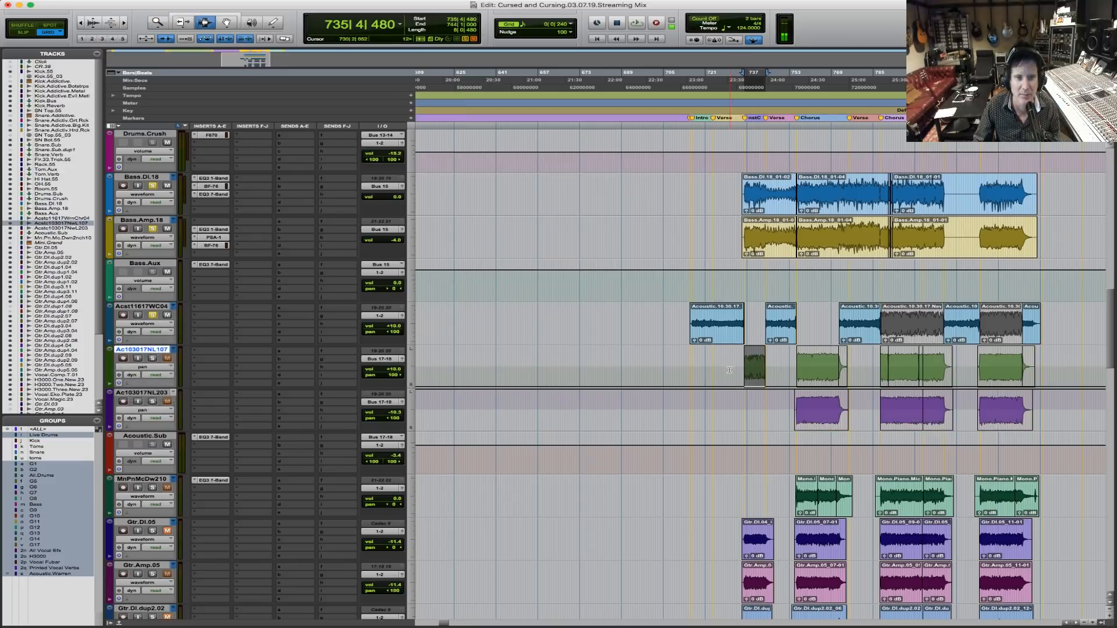
pyautogui.click(154, 368)
pyautogui.click(158, 350)
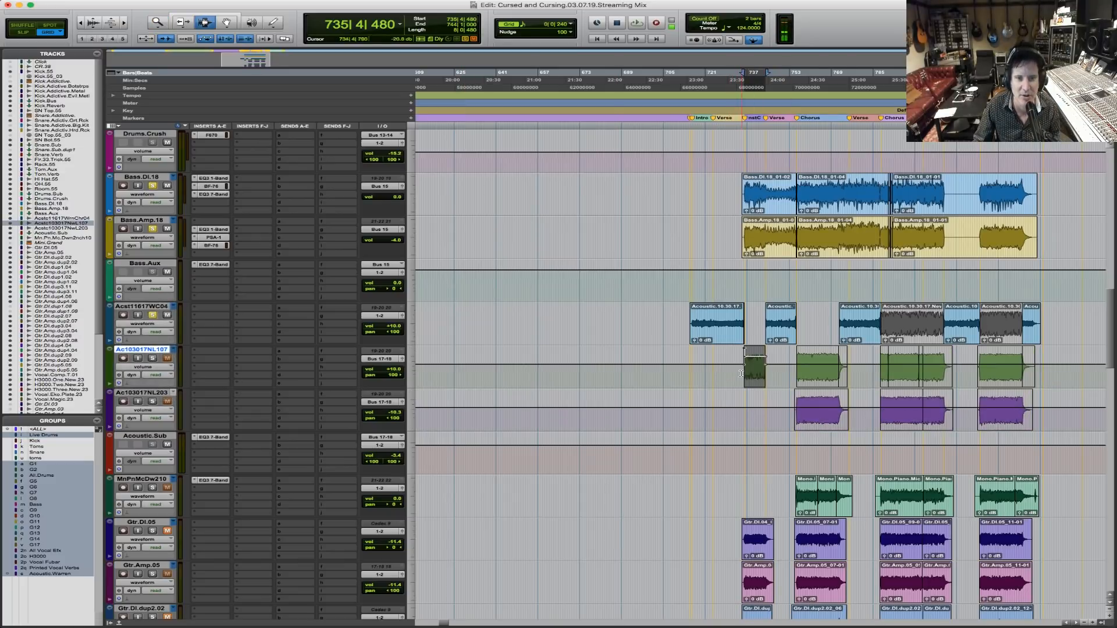
pyautogui.moveTo(729, 365); pyautogui.dragTo(786, 364)
pyautogui.press('Delete')
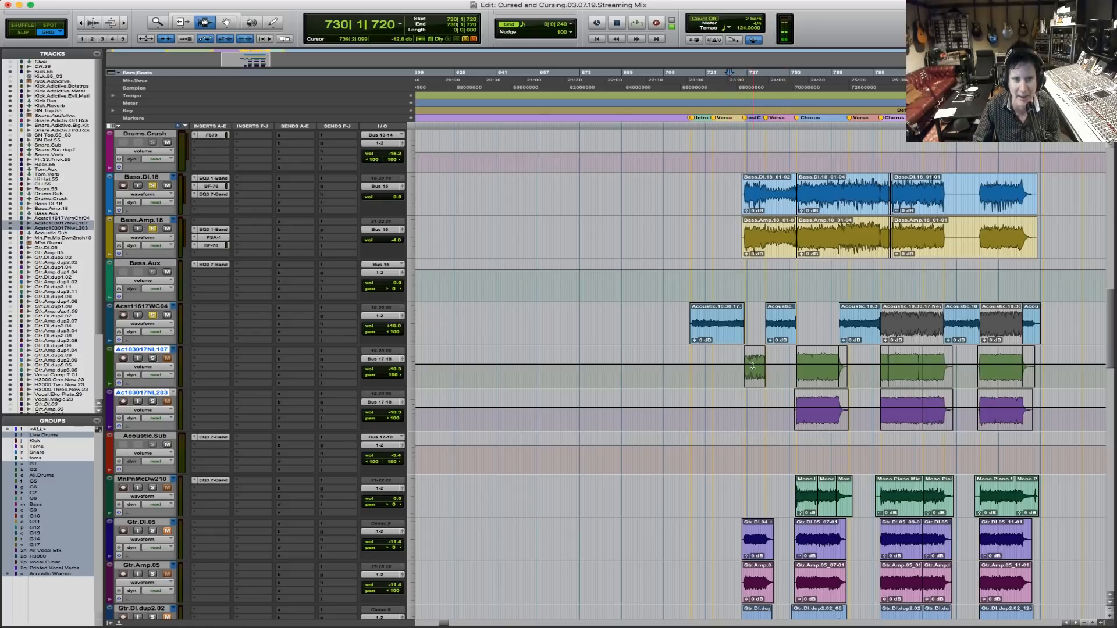
# Step: Check the remaining automation across the song, and return the Ac103017NL107 and Ac103017NL203 tracks to waveform view
pyautogui.press('F5')
pyautogui.moveTo(690, 366); pyautogui.dragTo(829, 358)
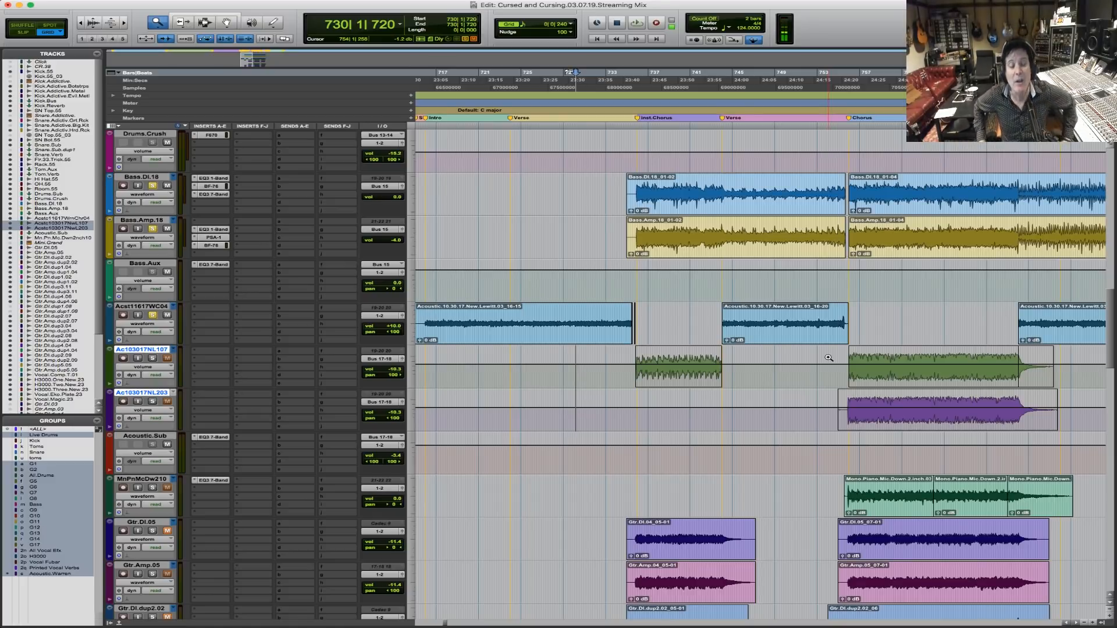
pyautogui.press('r')
pyautogui.press('r')
pyautogui.press('r')
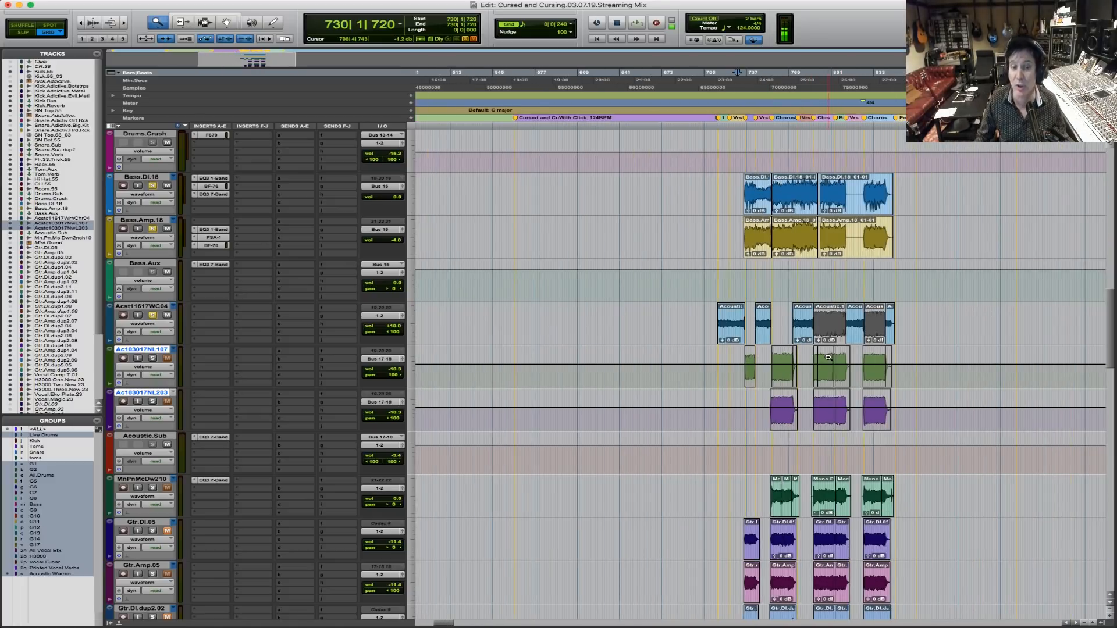
pyautogui.moveTo(647, 324); pyautogui.dragTo(1009, 322)
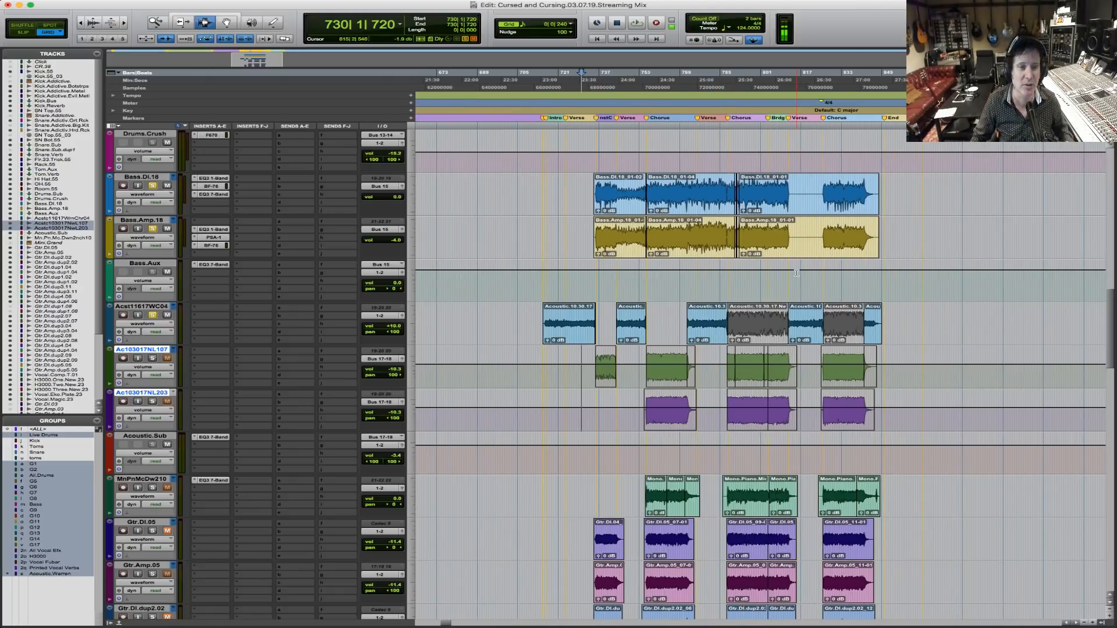
pyautogui.click(161, 370)
pyautogui.click(157, 361)
# Step: Audition the start of the Intro from 715|4|000 with the drums, bass and Acst11617WC04 acoustic soloed
pyautogui.press('F5')
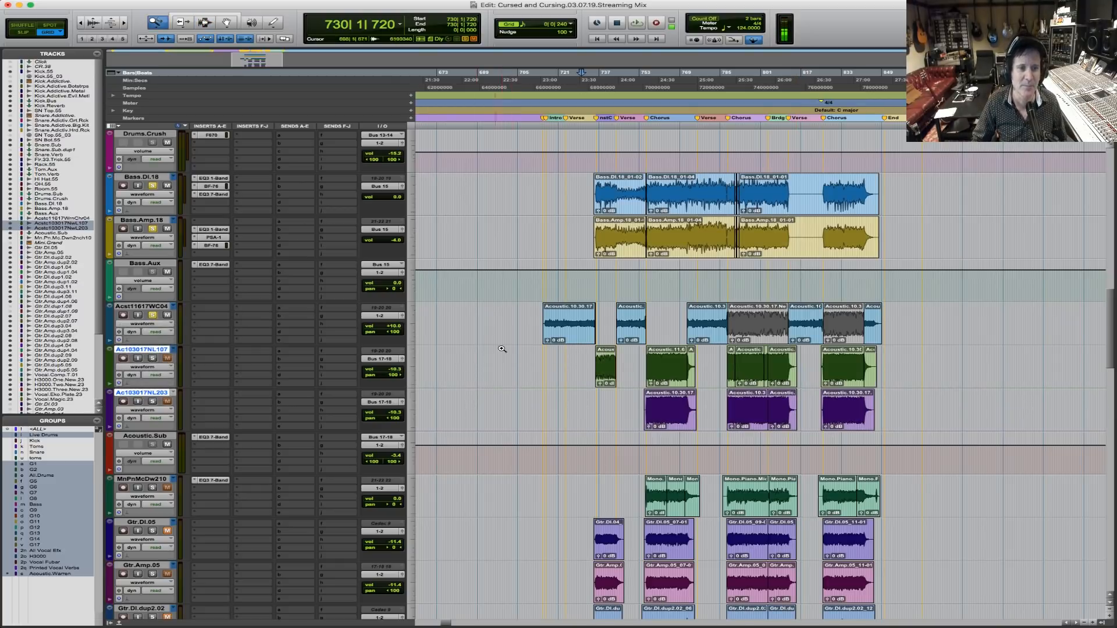
pyautogui.moveTo(502, 349); pyautogui.dragTo(1023, 349)
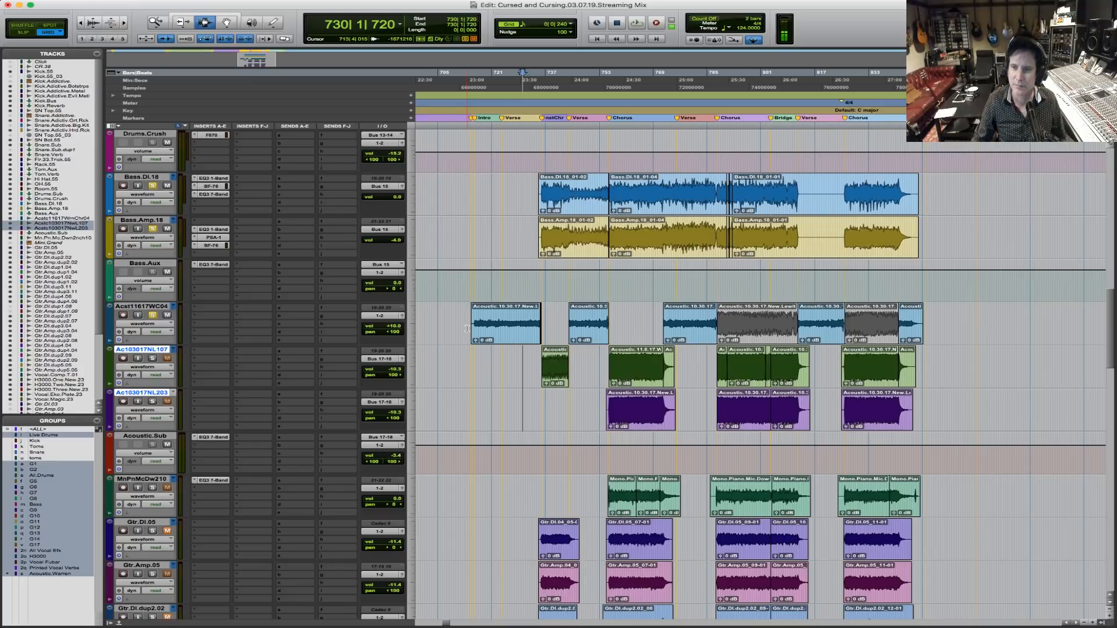
pyautogui.press('F5')
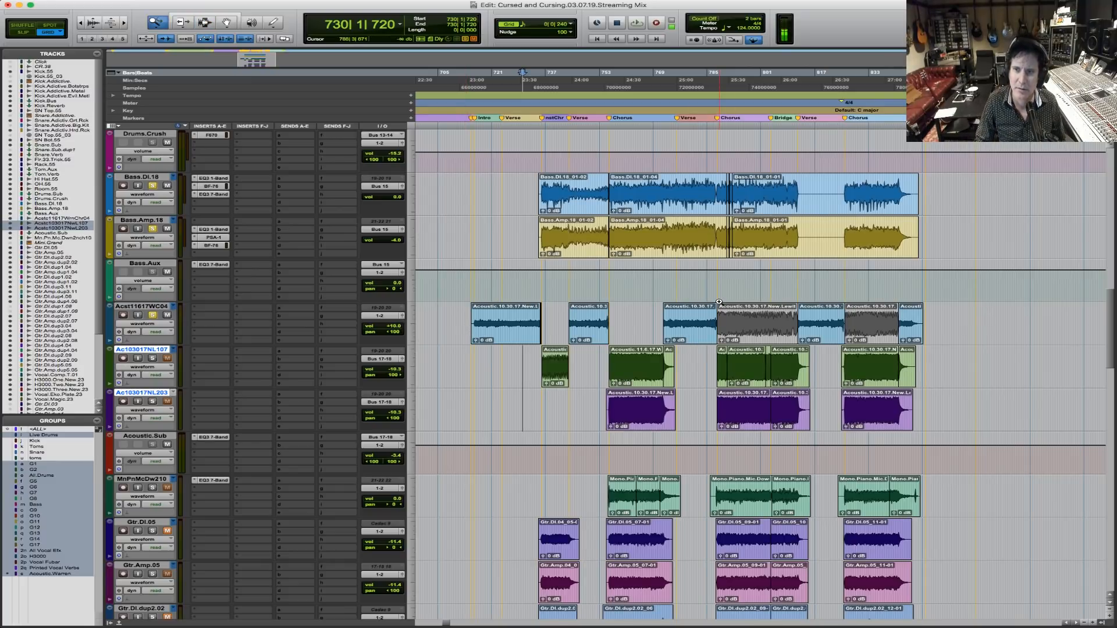
pyautogui.moveTo(454, 329); pyautogui.dragTo(710, 432)
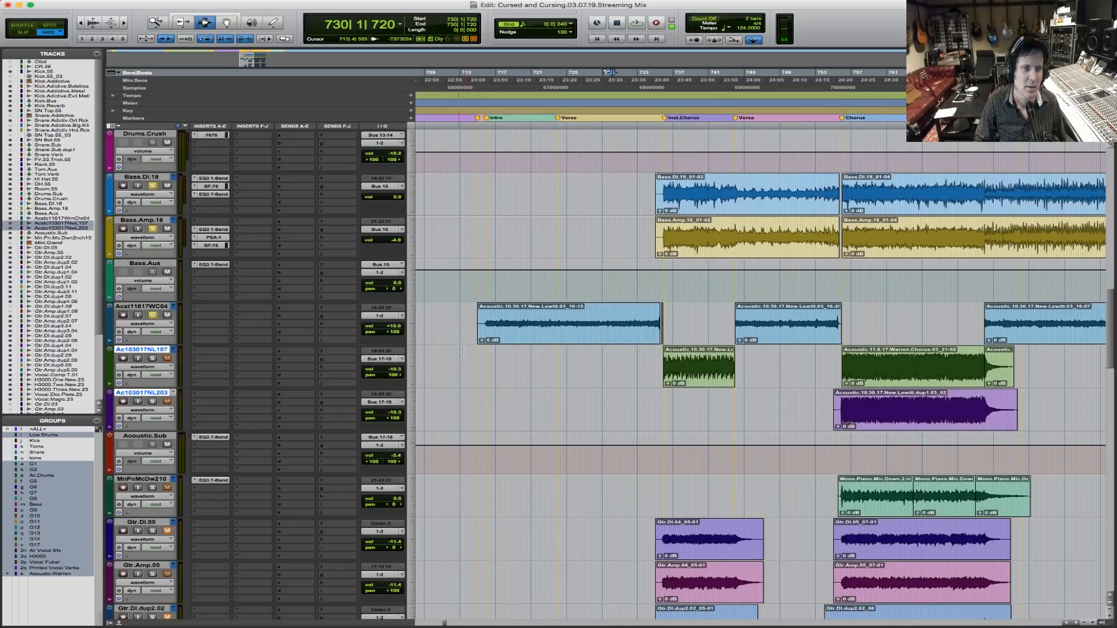
pyautogui.click(484, 328)
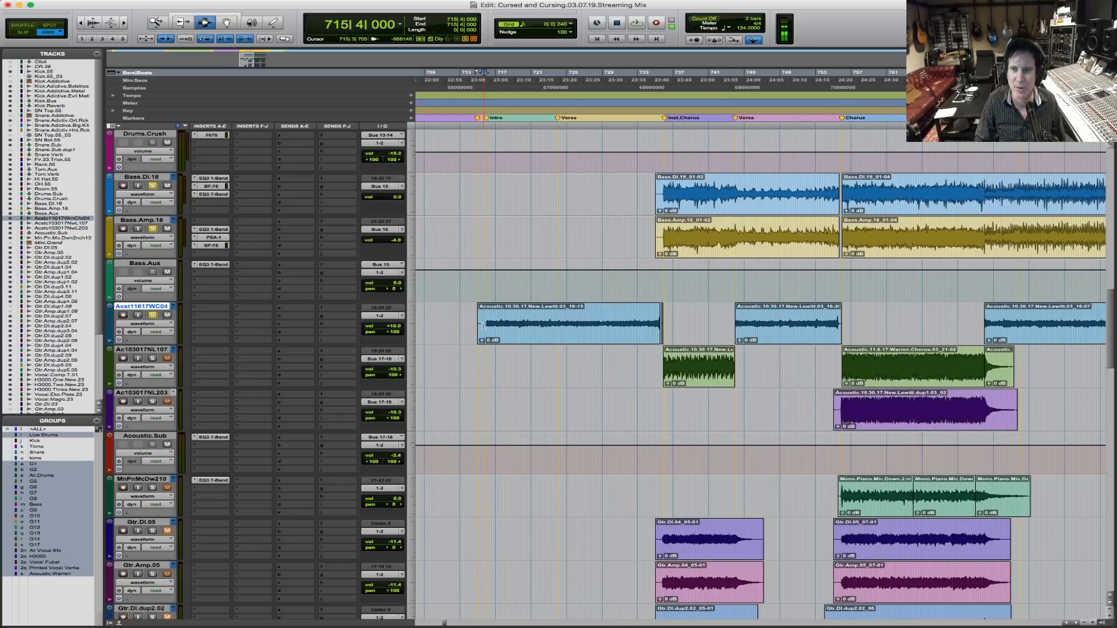
pyautogui.press('space')
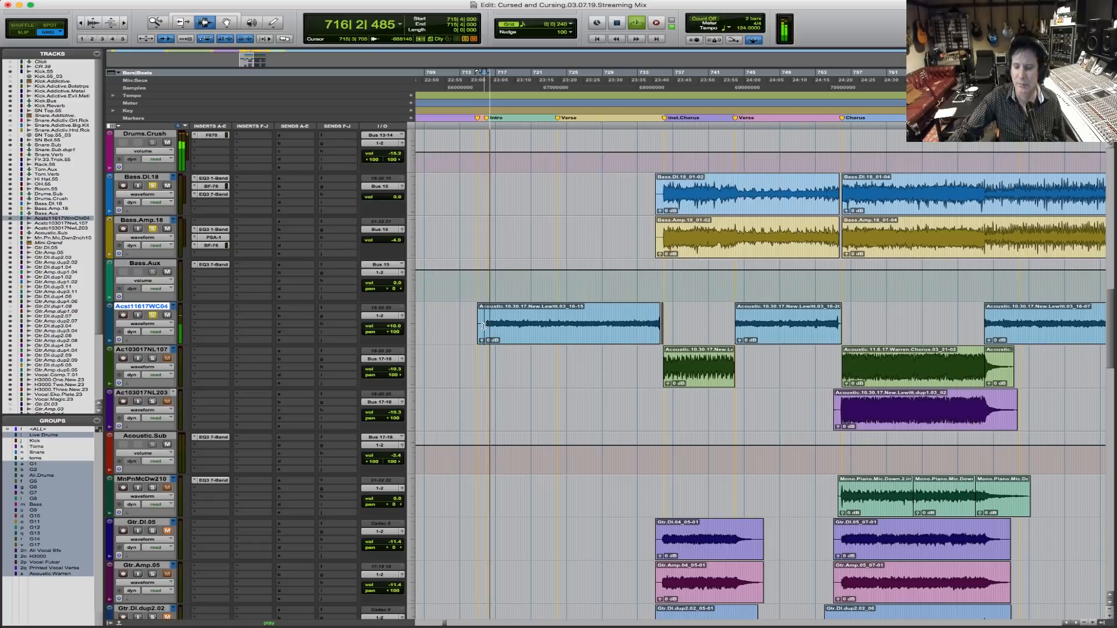
pyautogui.press('space')
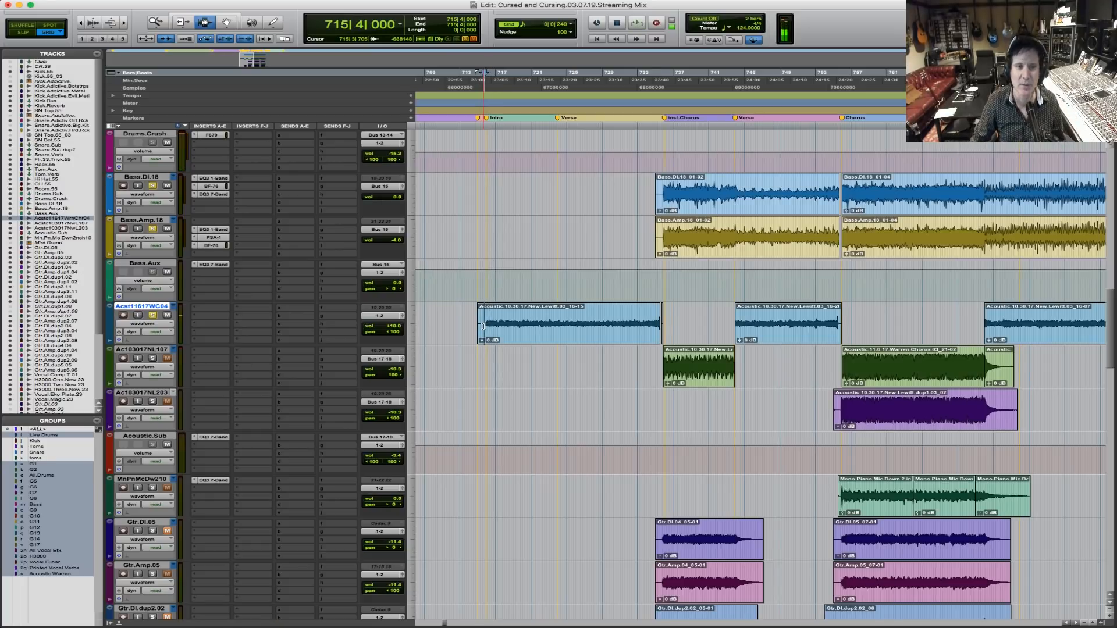
# Step: Solo only the Kick.Adictiv.Mtl track, audition it from 715|4|000 and open its EQ3 1-Band insert
pyautogui.scroll(15, 484, 335)
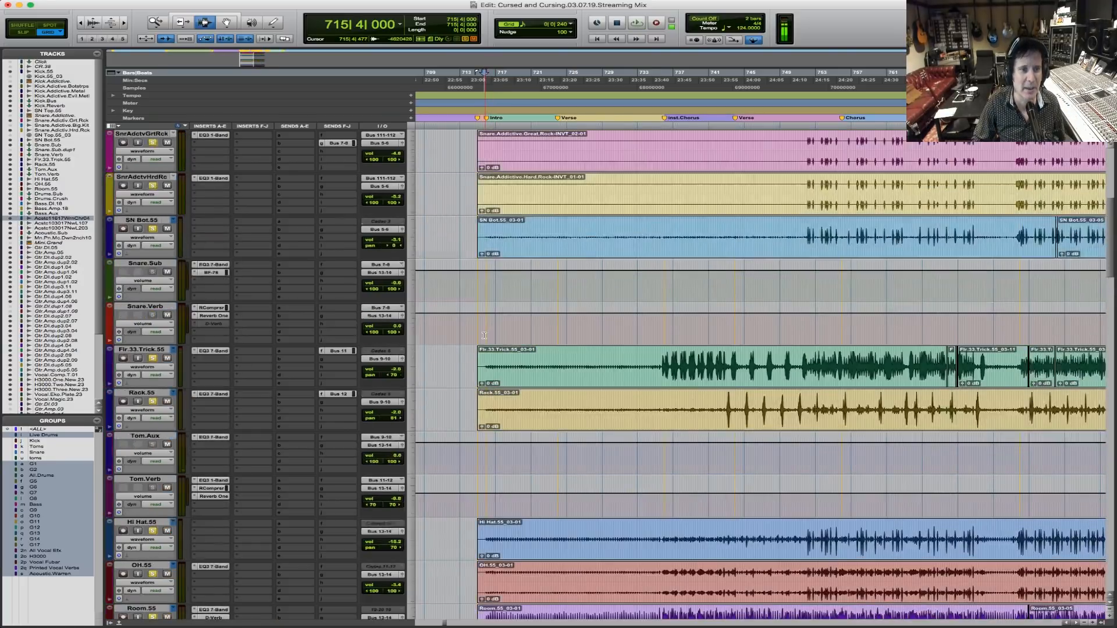
pyautogui.scroll(1, 484, 335)
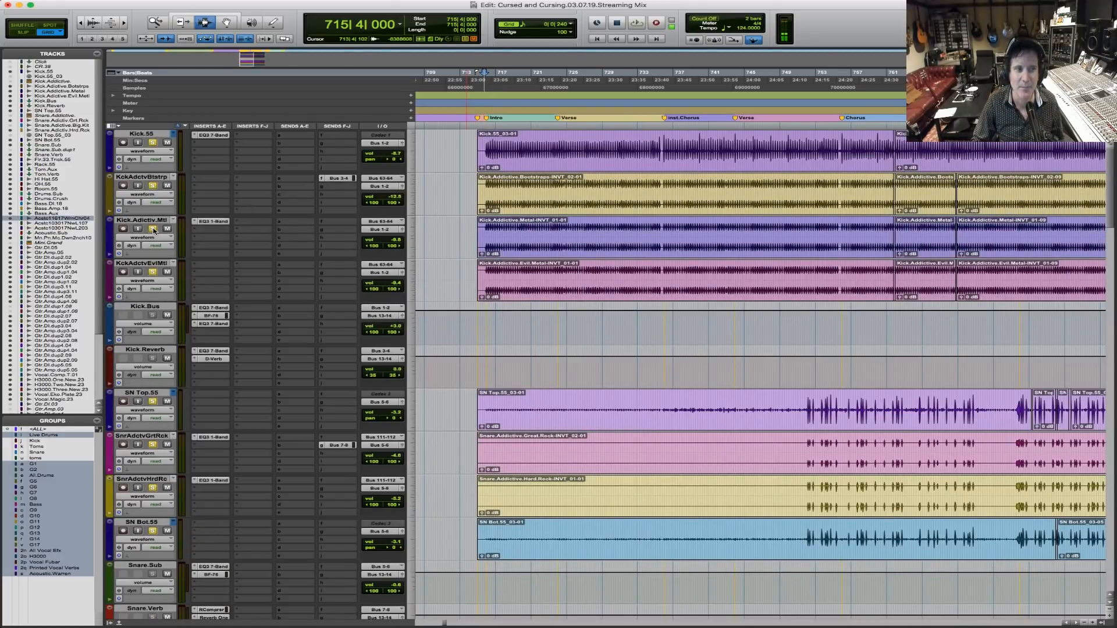
pyautogui.press('space')
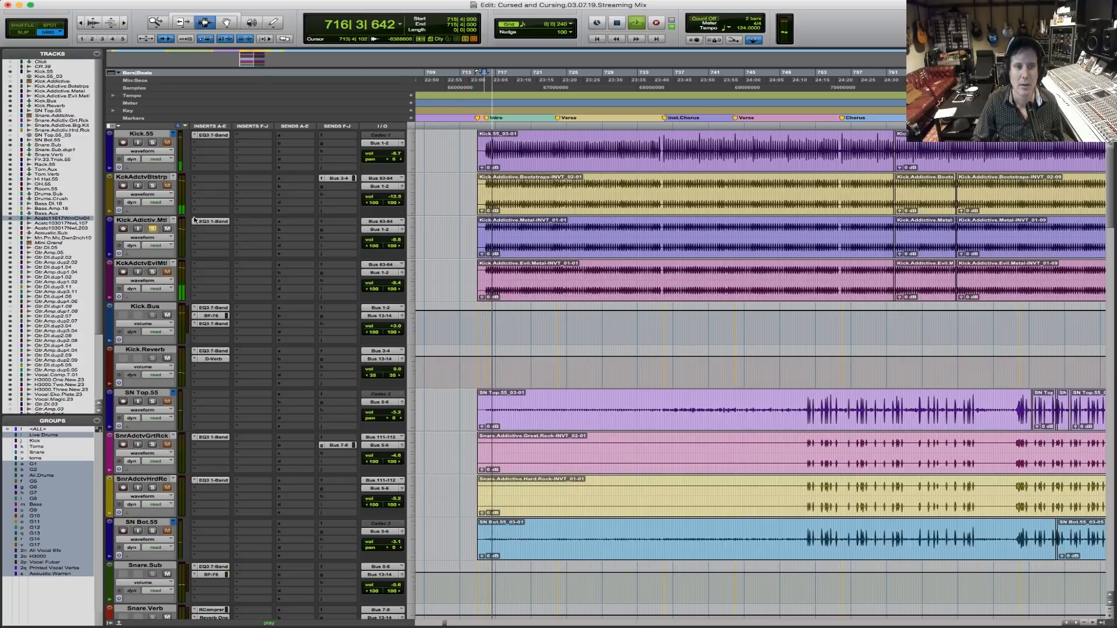
pyautogui.press('space')
pyautogui.click(212, 221)
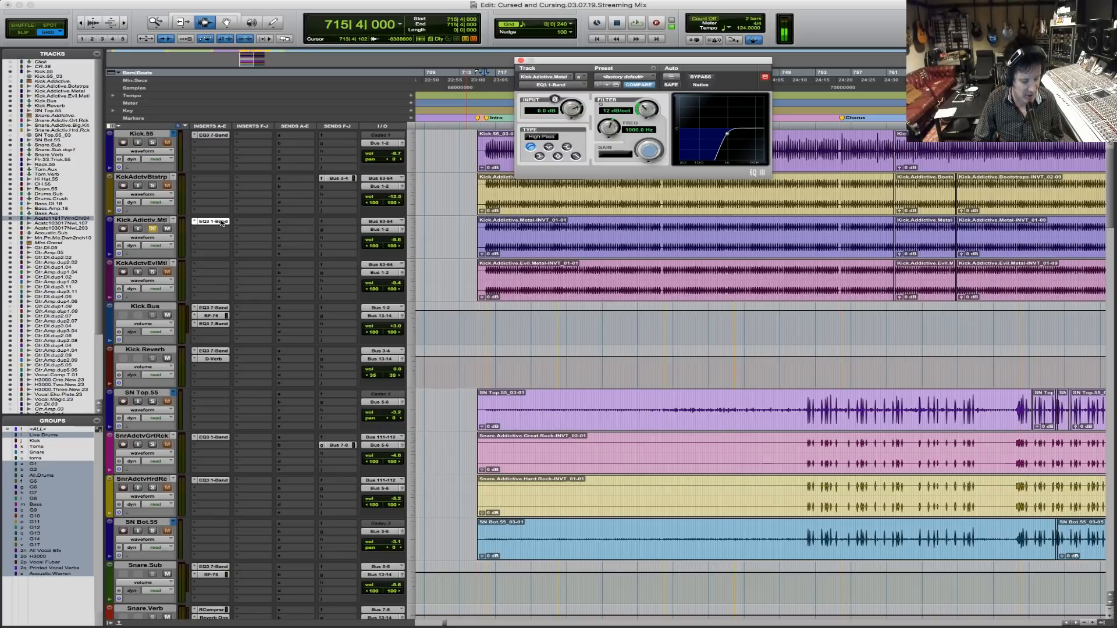
# Step: Audition the soloed Kick.Adictiv.Mtl track from 715|4|480 while examining the kick clips across the song sections
pyautogui.press('F5')
pyautogui.moveTo(468, 236); pyautogui.dragTo(600, 226)
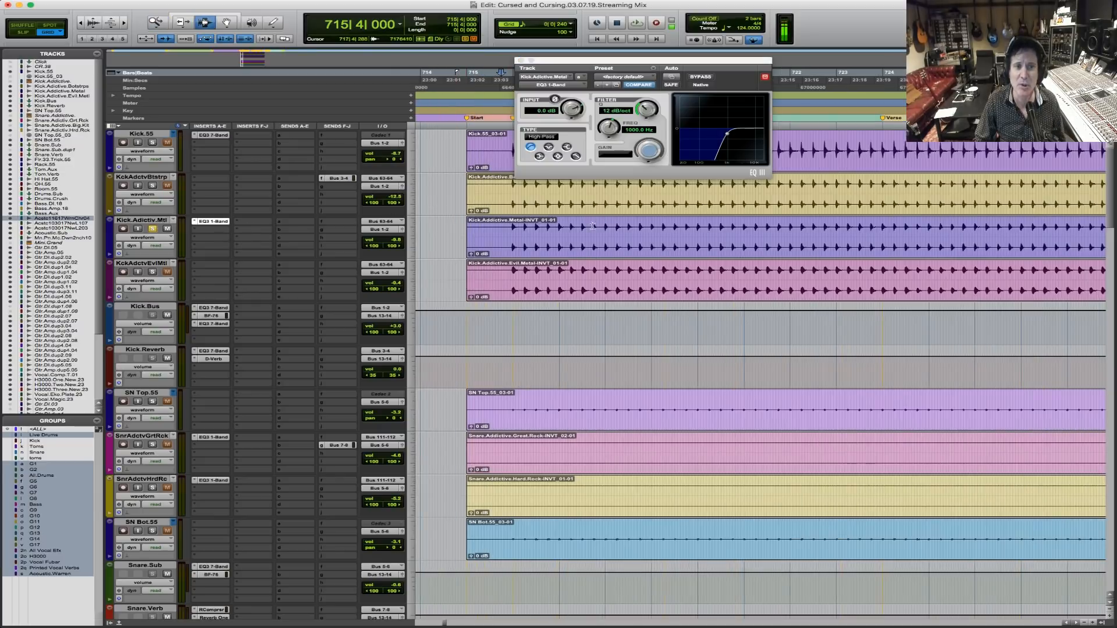
pyautogui.click(508, 233)
pyautogui.press('space')
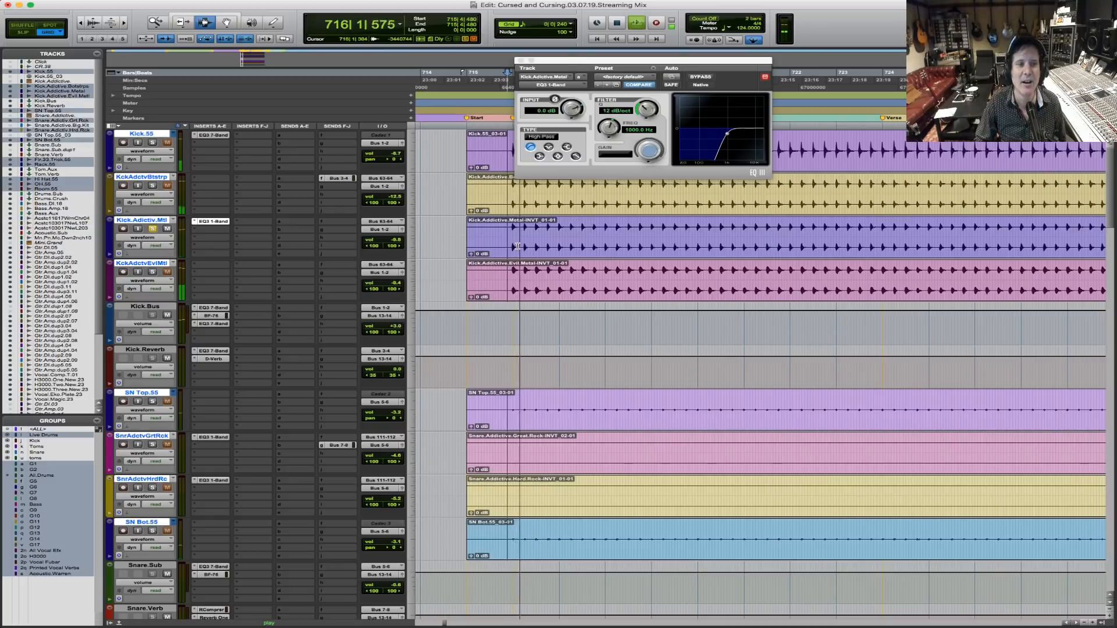
pyautogui.press('r')
pyautogui.press('r')
pyautogui.press('r')
pyautogui.press('r')
pyautogui.press('r')
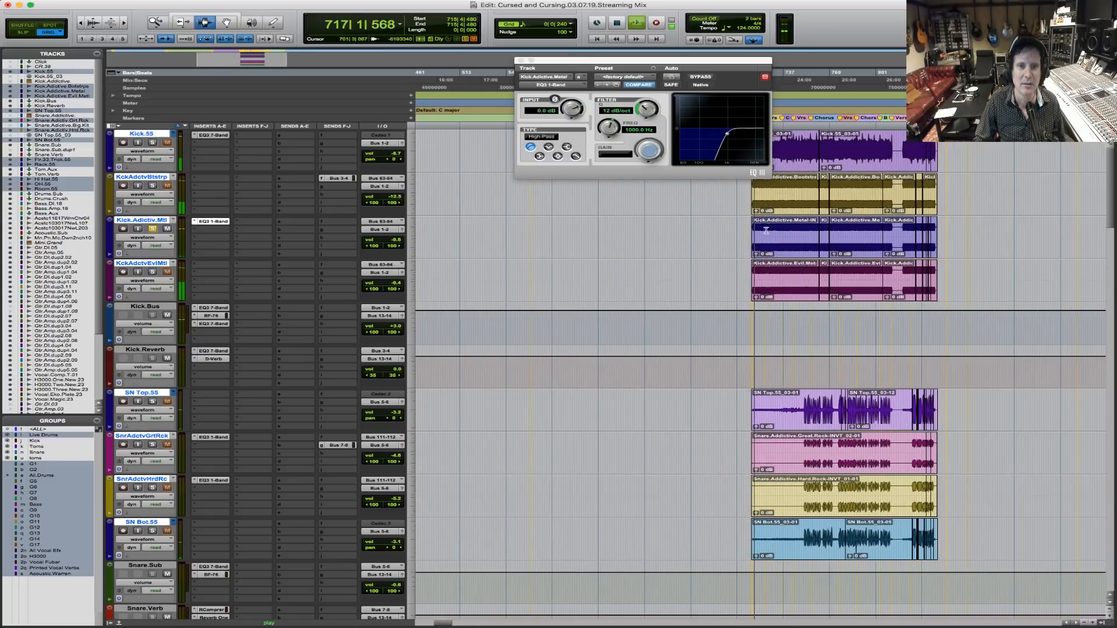
pyautogui.press('F5')
pyautogui.moveTo(729, 233); pyautogui.dragTo(909, 231)
pyautogui.press('space')
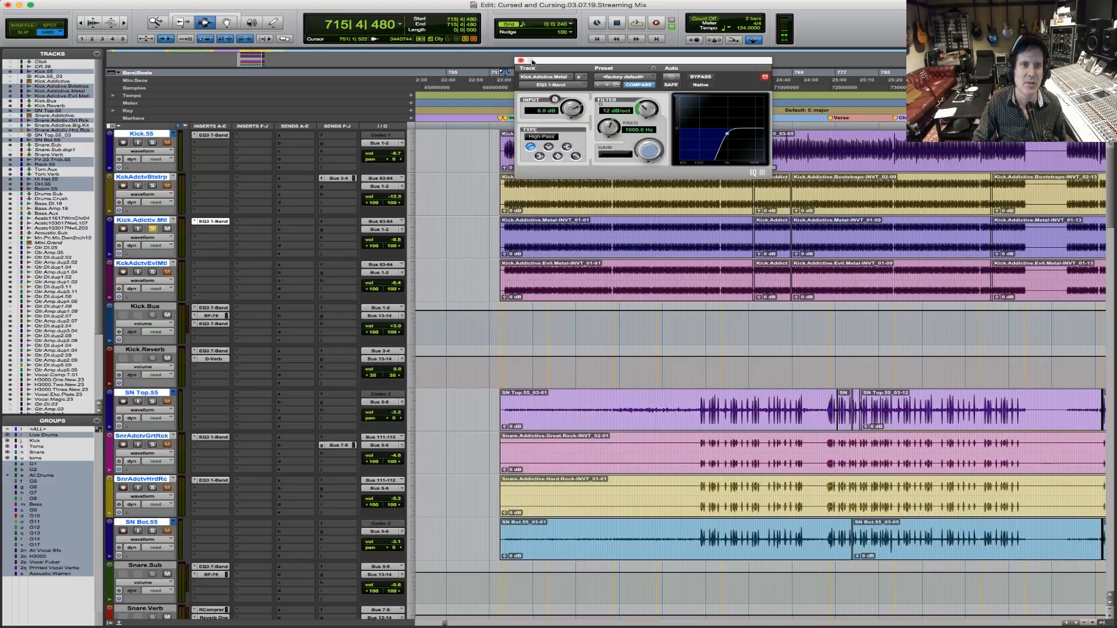
# Step: Close the EQ window and, with groups suspended, split the Kick.Adictiv.Mtl clip at 735|4|952, just before the Inst.Chorus marker
pyautogui.click(521, 61)
pyautogui.press('F5')
pyautogui.moveTo(476, 214); pyautogui.dragTo(758, 174)
pyautogui.press('F5')
pyautogui.moveTo(669, 183); pyautogui.dragTo(856, 234)
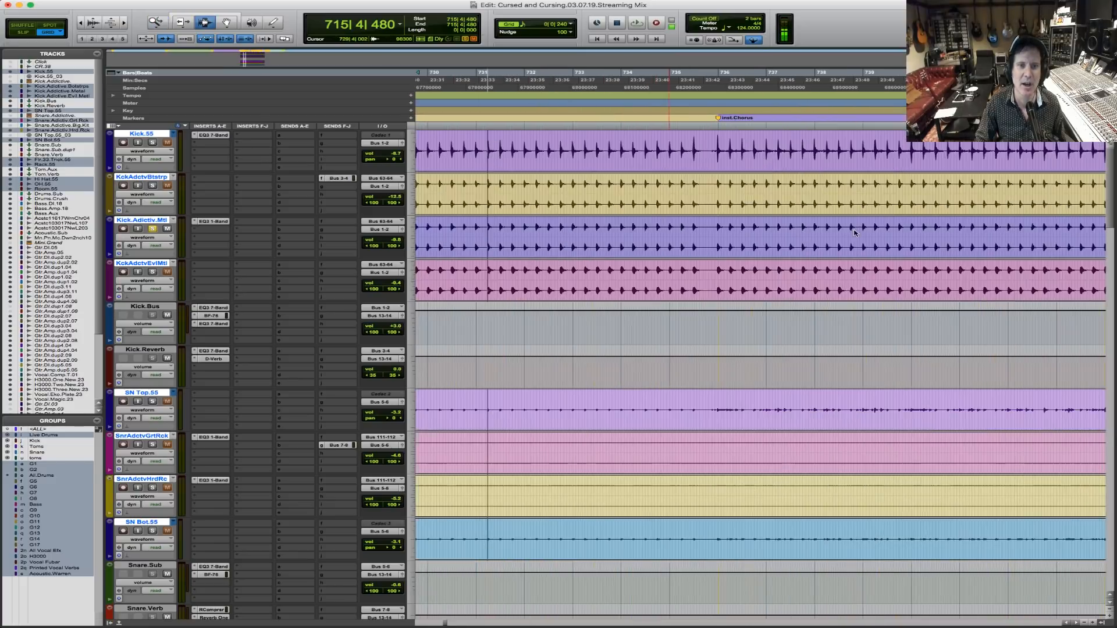
pyautogui.click(698, 234)
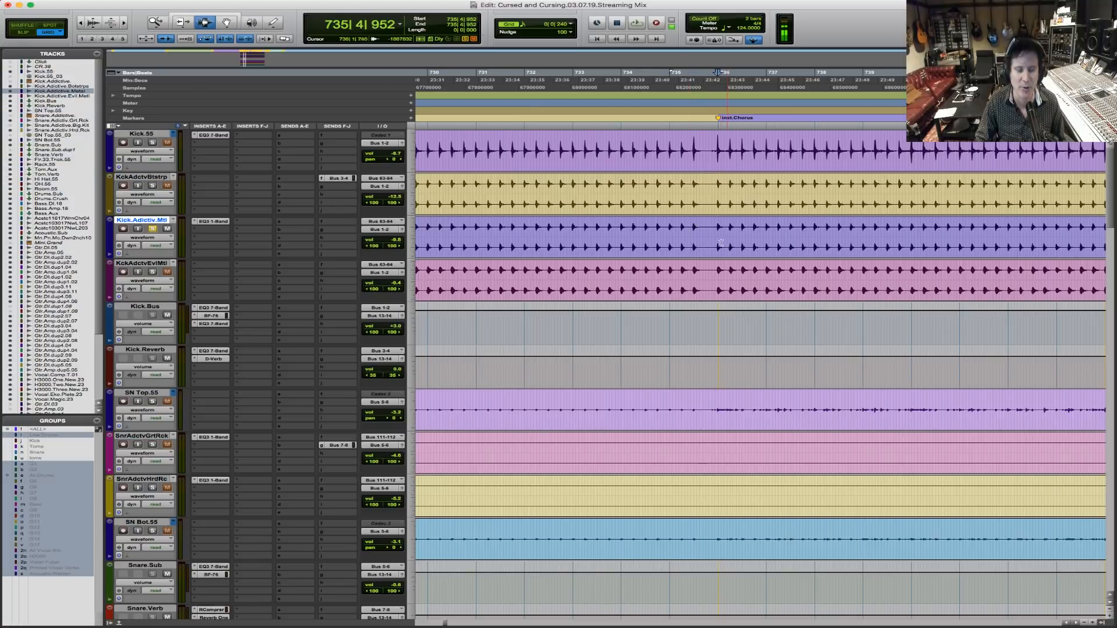
pyautogui.press('super+e')
# Step: Mute the Kick.Adictiv.Mtl clip covering the Intro and Verse, from 714|4|956 to 735|4|952
pyautogui.doubleClick(679, 241)
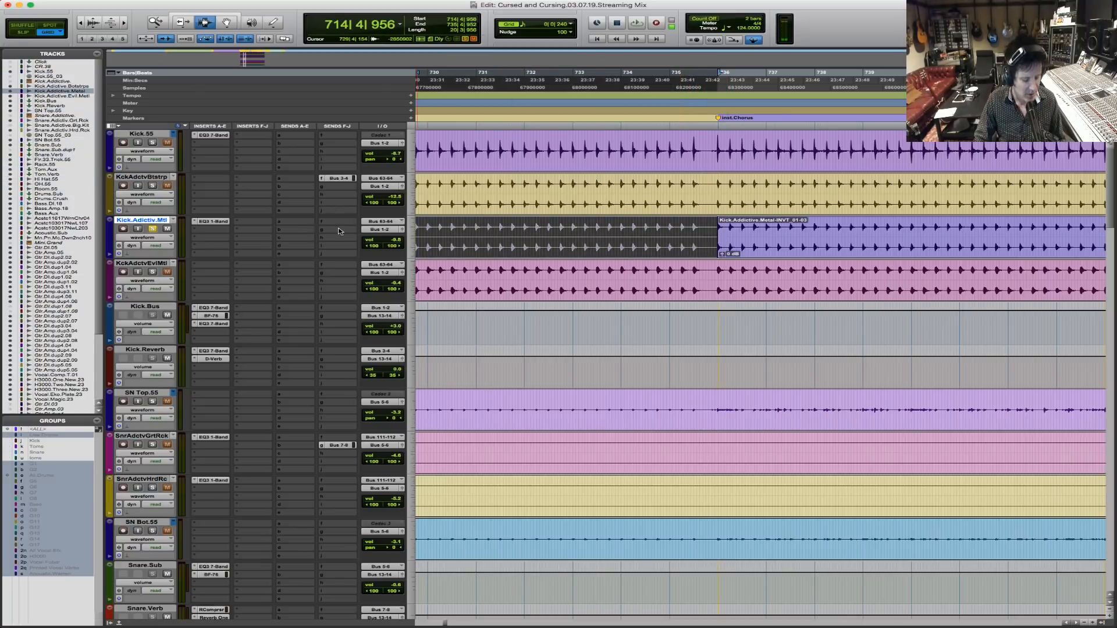
pyautogui.press('super+bracketleft')
pyautogui.press('super+bracketleft')
# Step: Reactivate the track groups, solo all the drum tracks and audition the Intro drums from 715|4|000
pyautogui.click(152, 228)
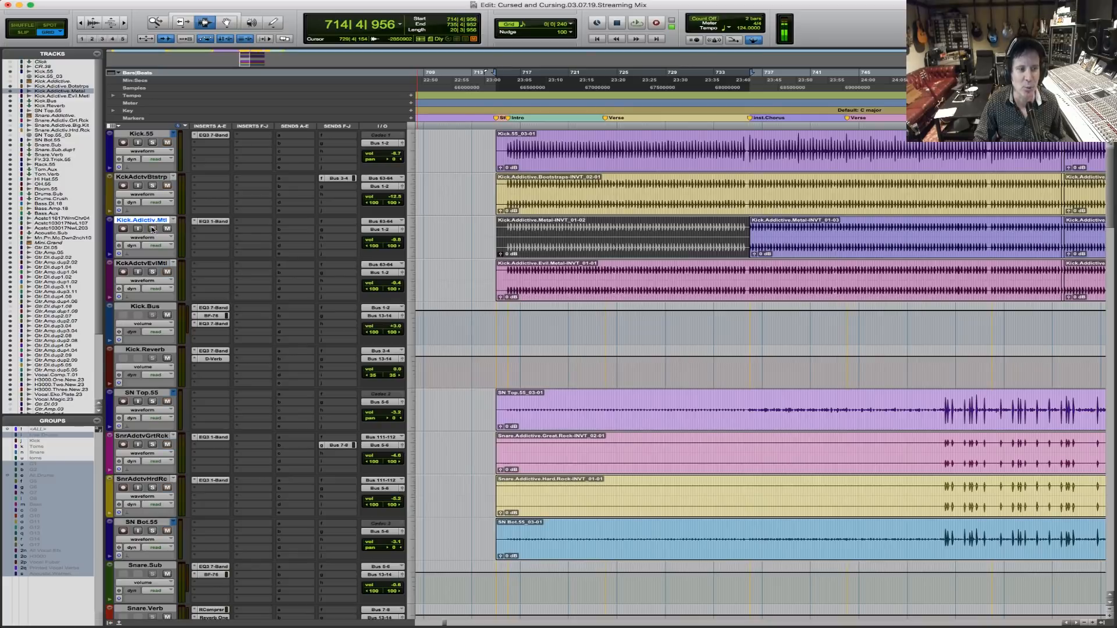
pyautogui.press('super+shift+g')
pyautogui.click(152, 229)
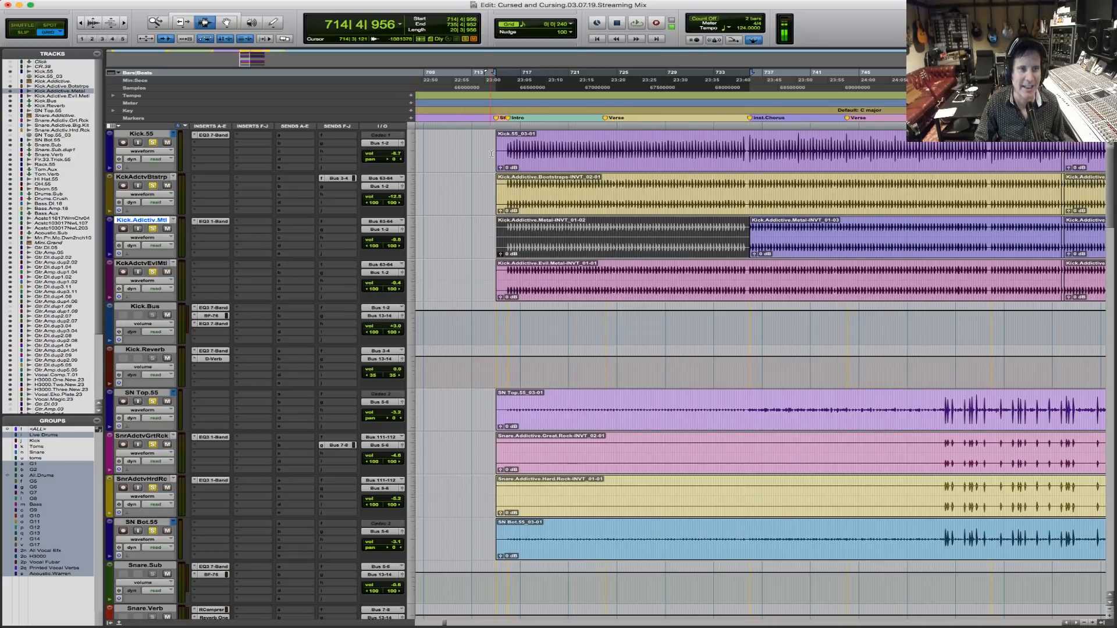
pyautogui.click(506, 183)
pyautogui.press('space')
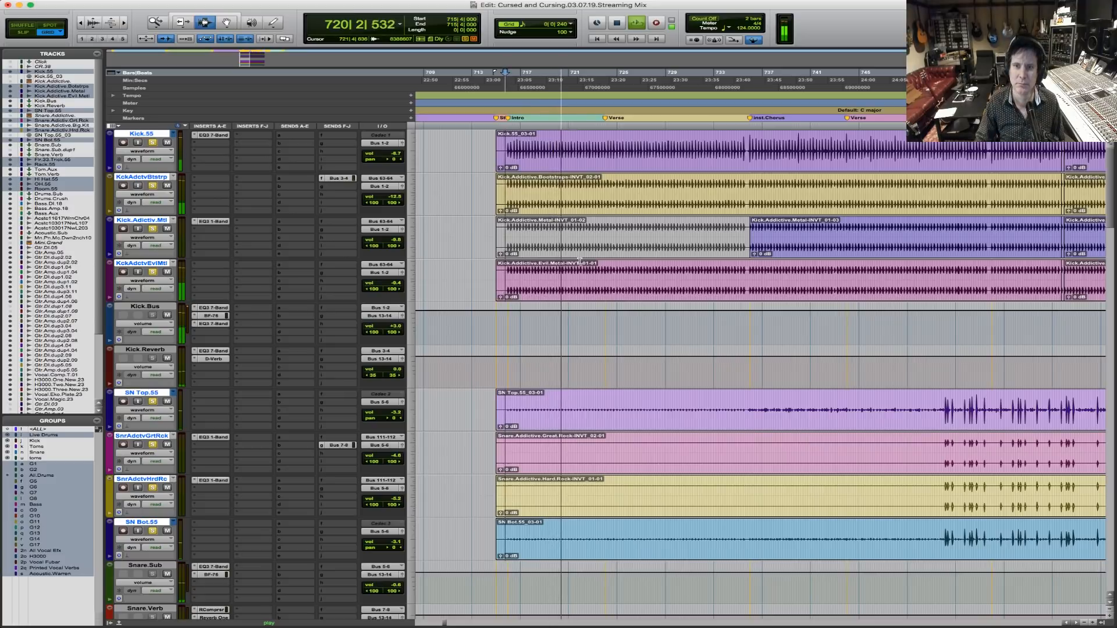
pyautogui.press('space')
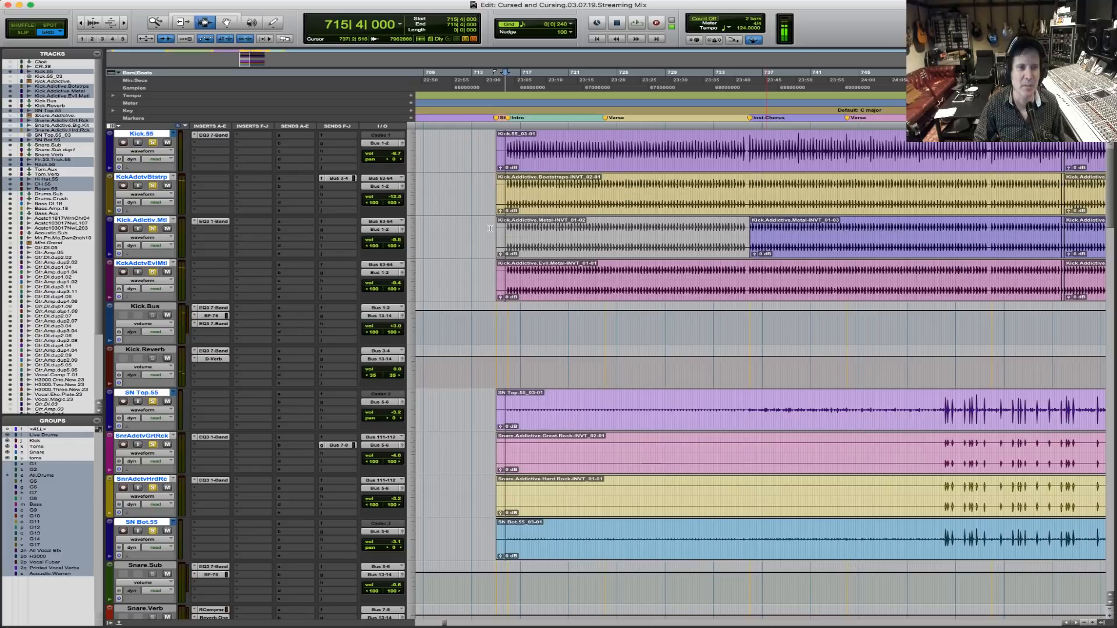
# Step: Add the Acst11617WC04 acoustic to the soloed drums and audition the Intro from 715|4|480
pyautogui.press('F5')
pyautogui.moveTo(488, 231); pyautogui.dragTo(891, 231)
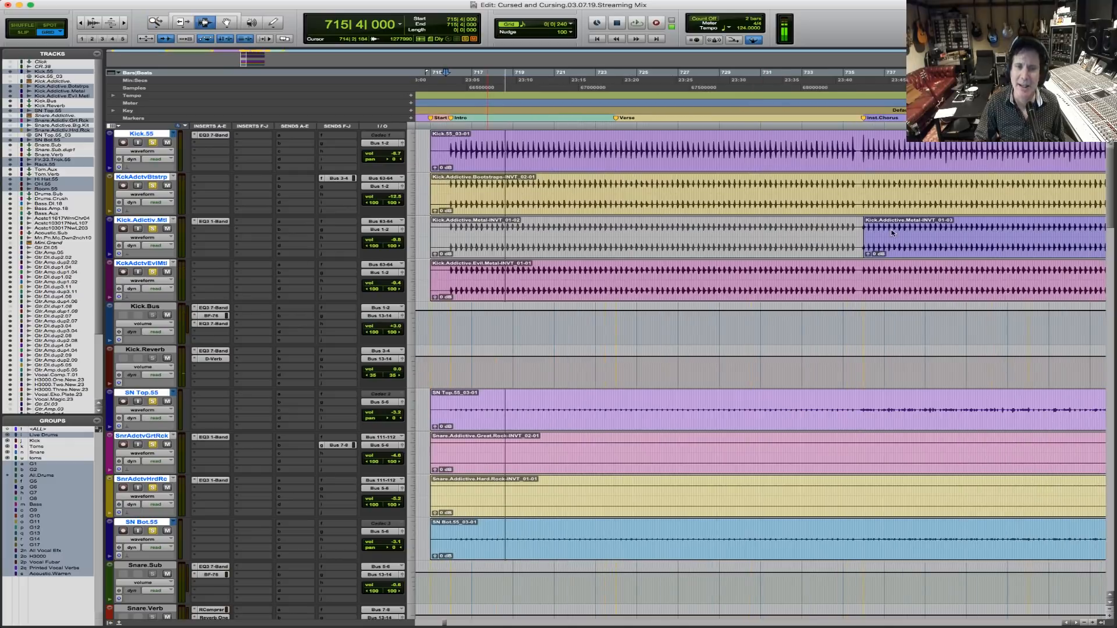
pyautogui.click(448, 189)
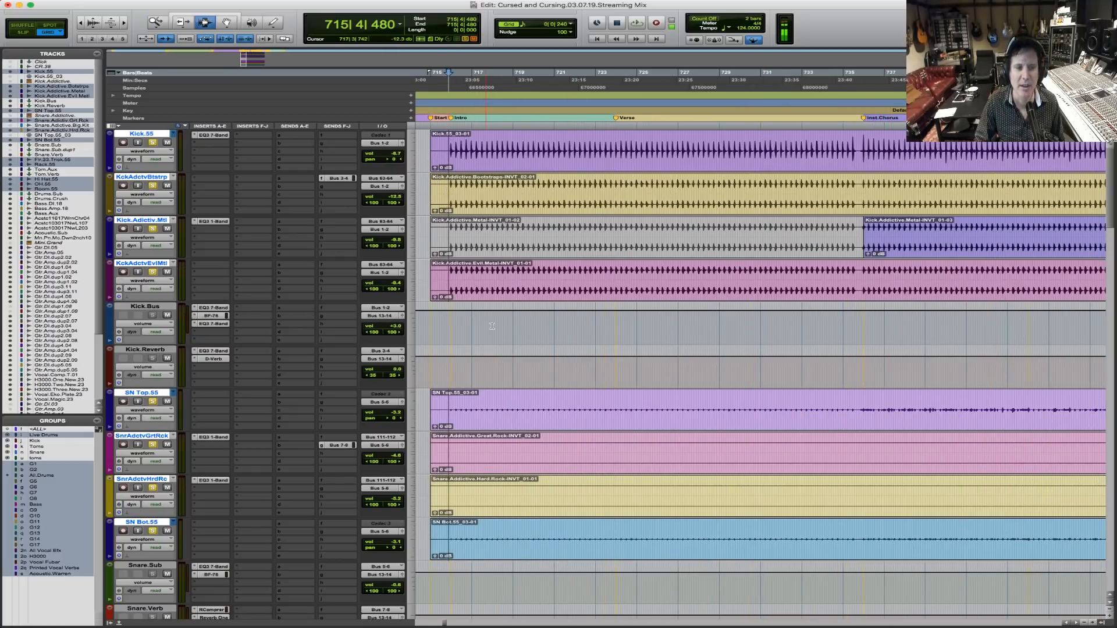
pyautogui.scroll(-15, 492, 326)
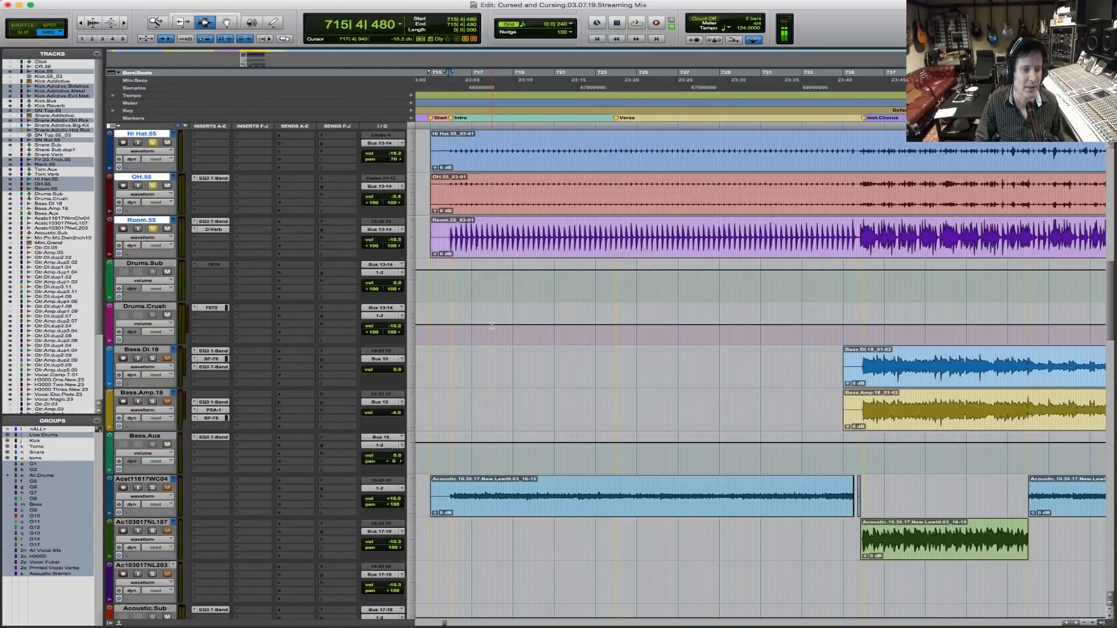
pyautogui.scroll(-5, 492, 326)
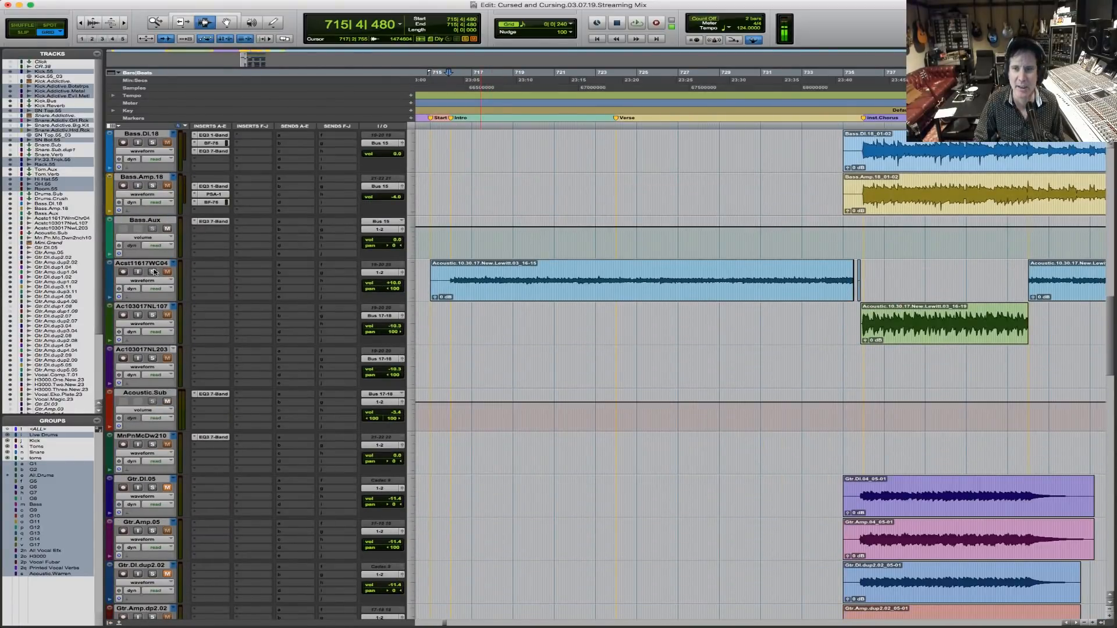
pyautogui.press('space')
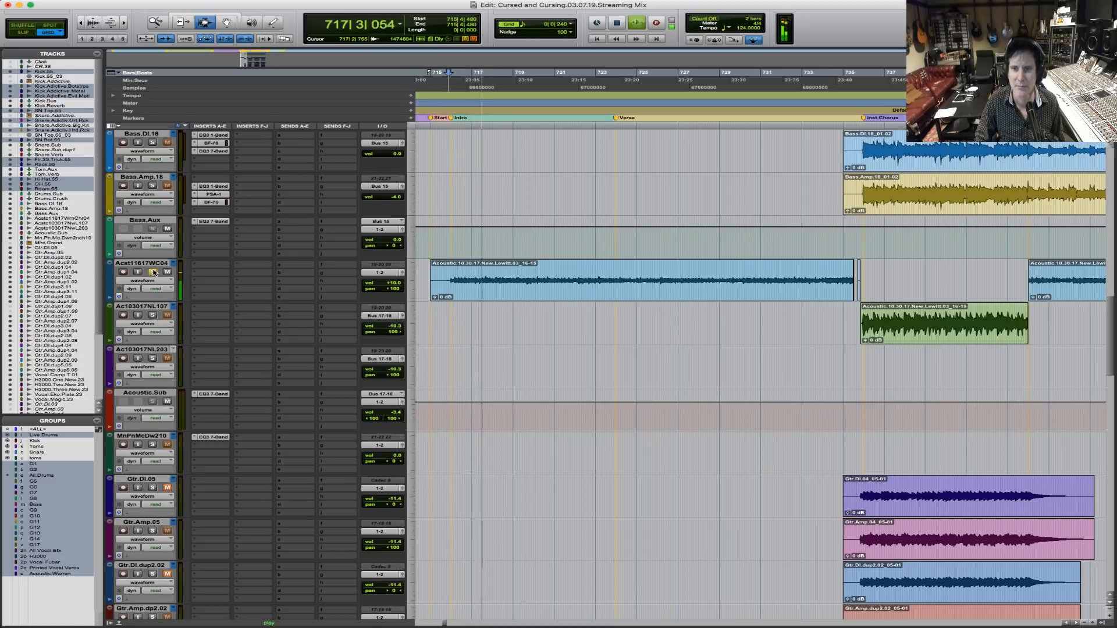
pyautogui.press('space')
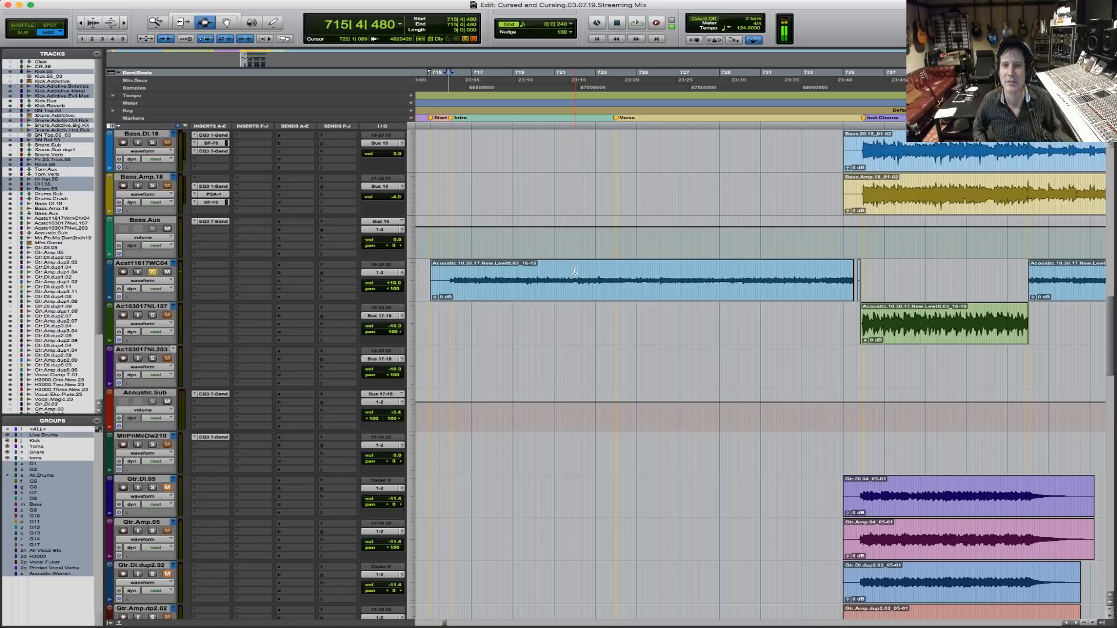
# Step: Play the Intro into the Verse with drums and acoustic soloed while examining the bass, acoustic and room tracks
pyautogui.press('space')
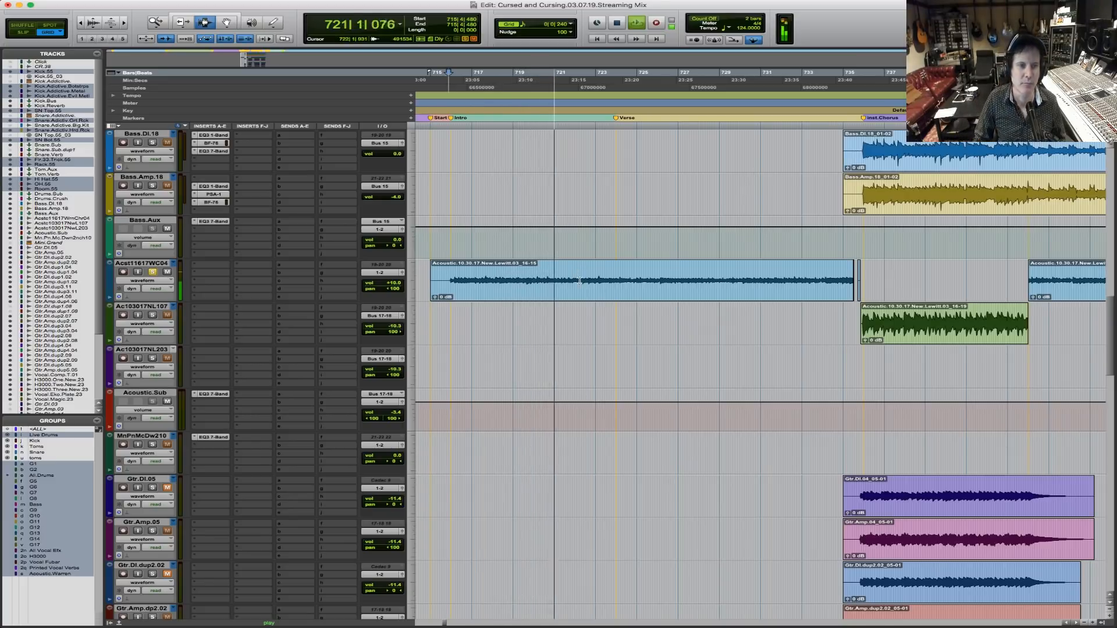
pyautogui.press('r')
pyautogui.press('r')
pyautogui.press('F5')
pyautogui.moveTo(654, 287); pyautogui.dragTo(951, 298)
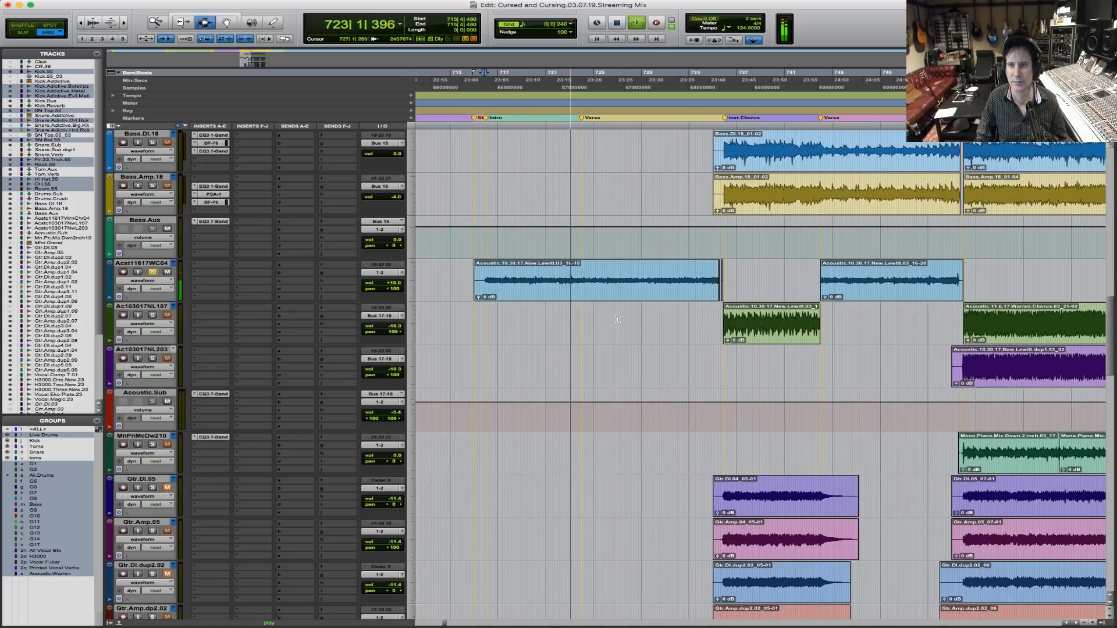
pyautogui.scroll(8, 618, 319)
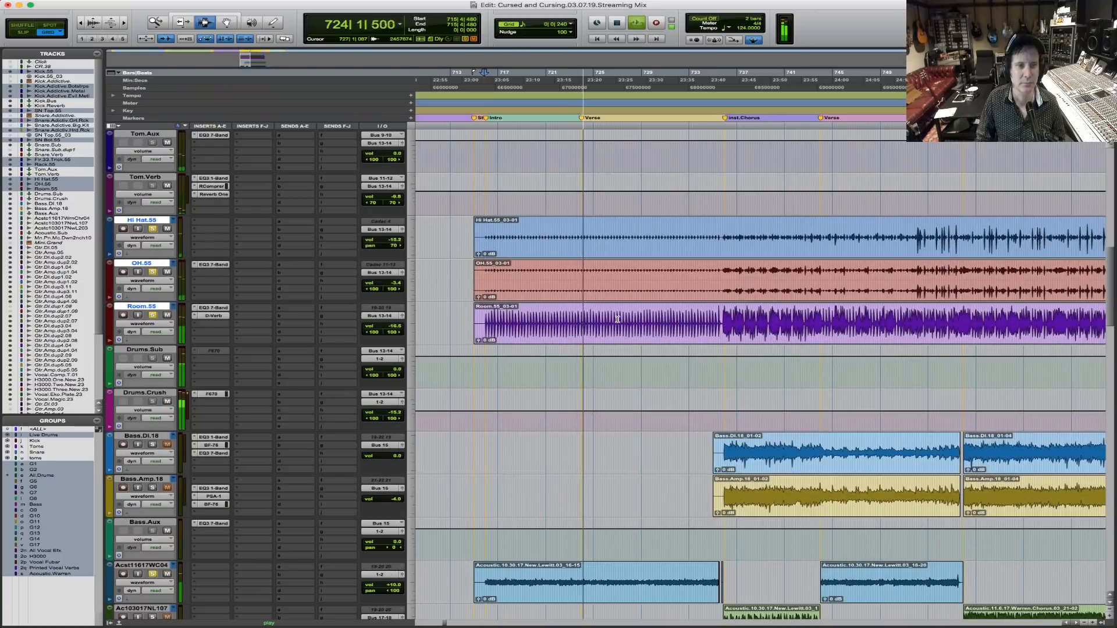
pyautogui.press('space')
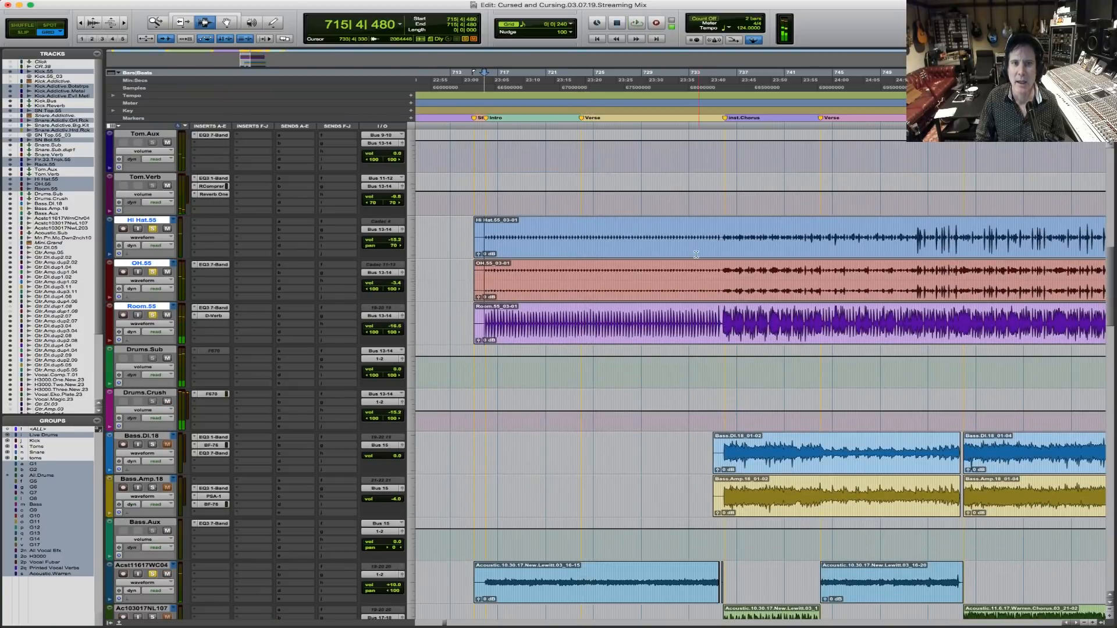
# Step: Add the Ac103017NL107 and Ac103017NL203 acoustics to the solo and audition the transition into Inst.Chorus from 733|4|720
pyautogui.click(700, 242)
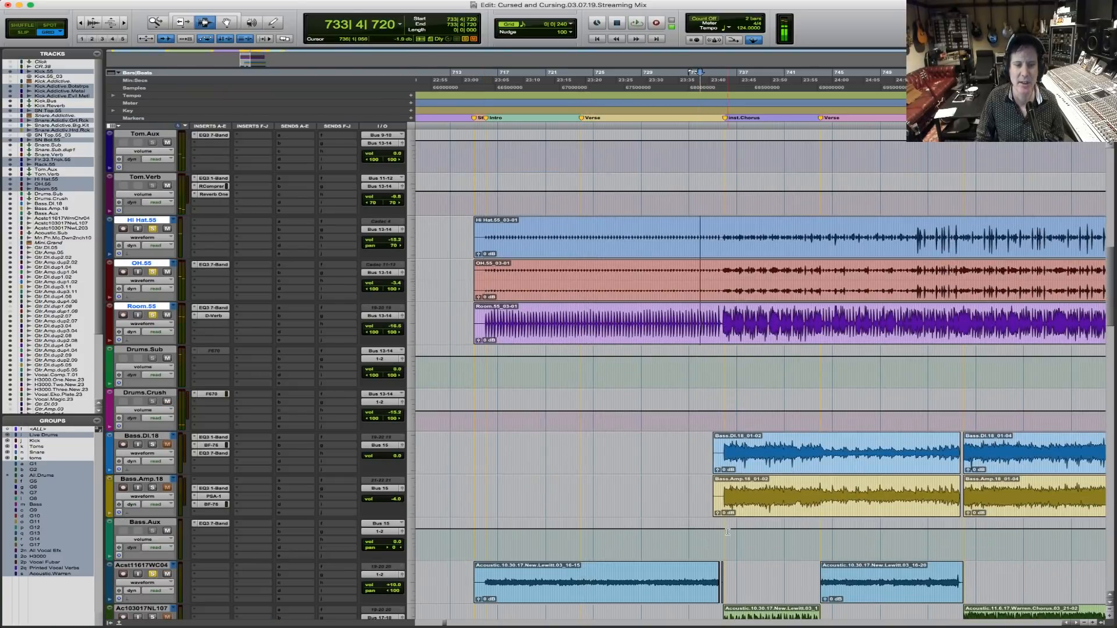
pyautogui.scroll(-3, 727, 532)
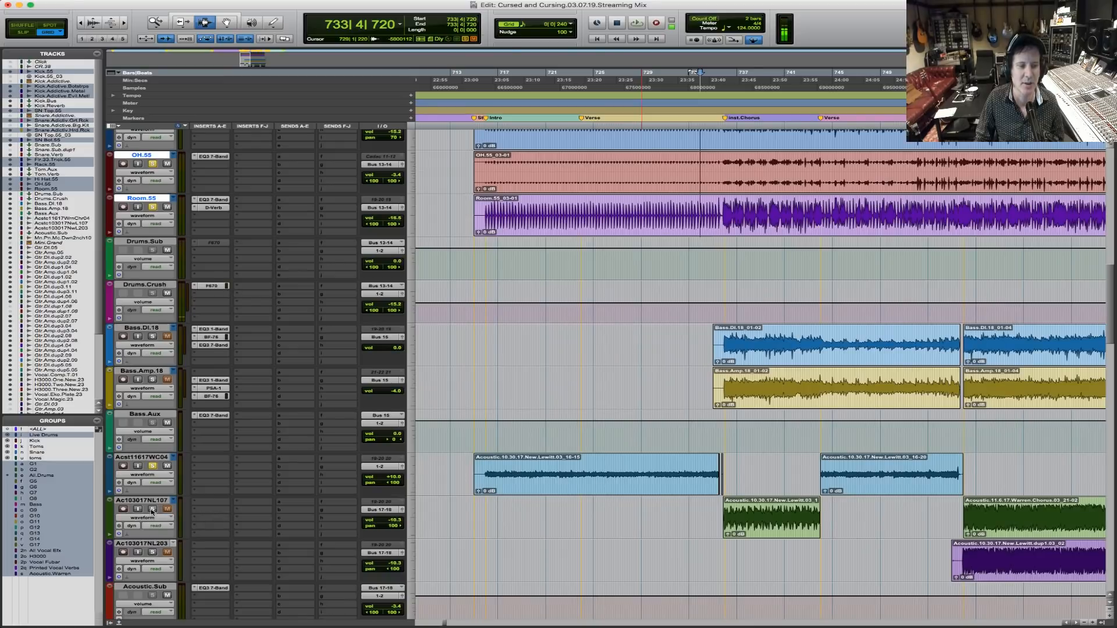
pyautogui.press('space')
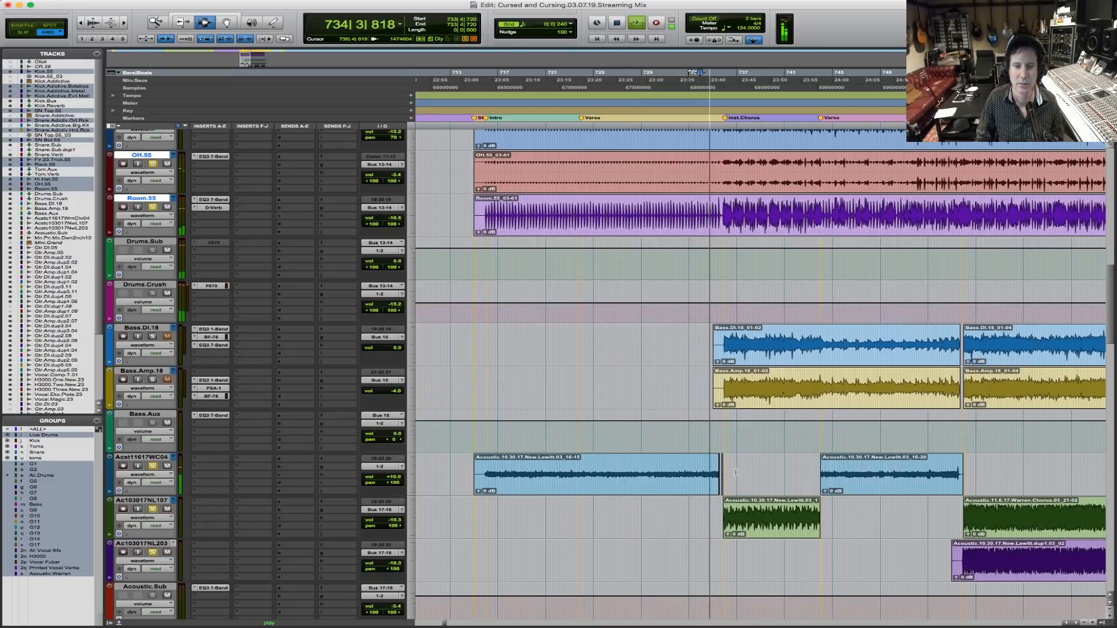
pyautogui.moveTo(687, 507); pyautogui.dragTo(930, 507)
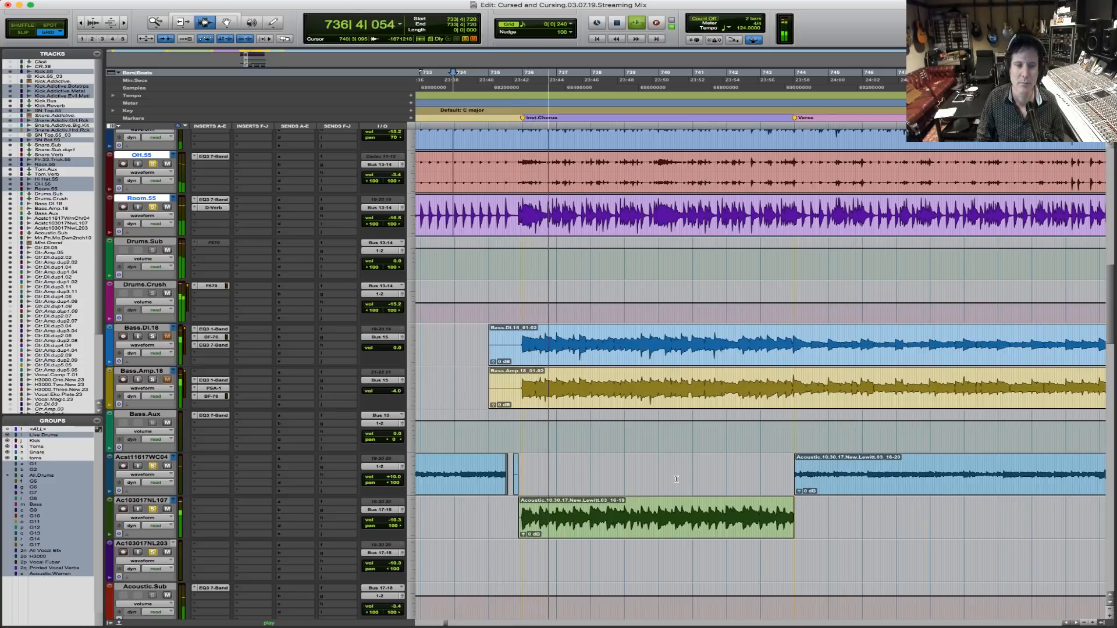
pyautogui.scroll(10, 616, 336)
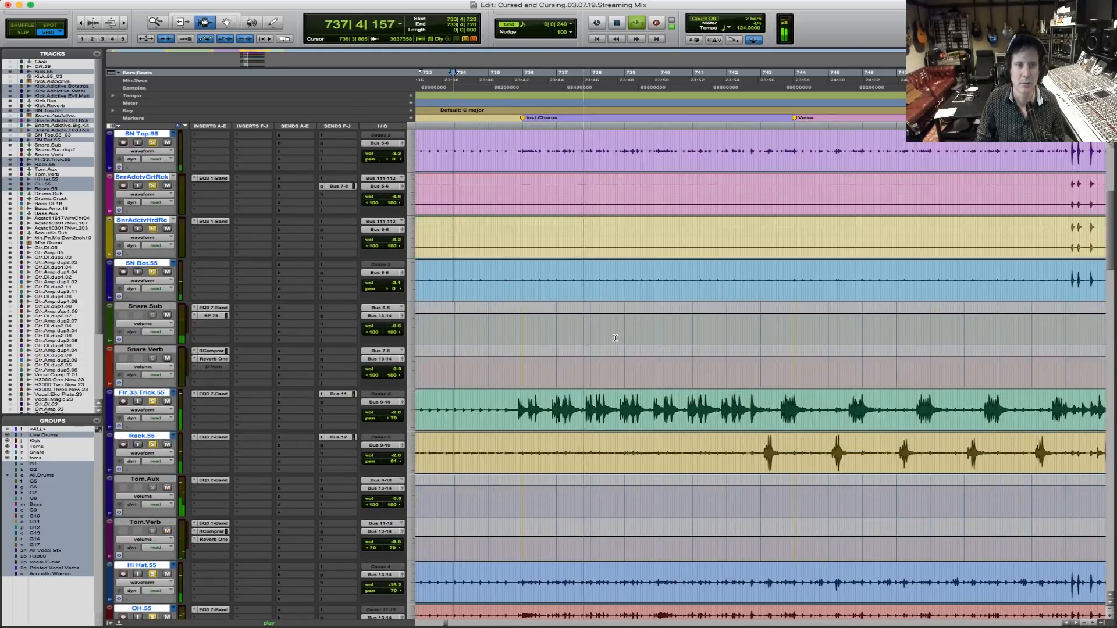
pyautogui.press('space')
# Step: Suspend the track groups and pan the Acst11617WC04 acoustic to the centre
pyautogui.press('r')
pyautogui.press('r')
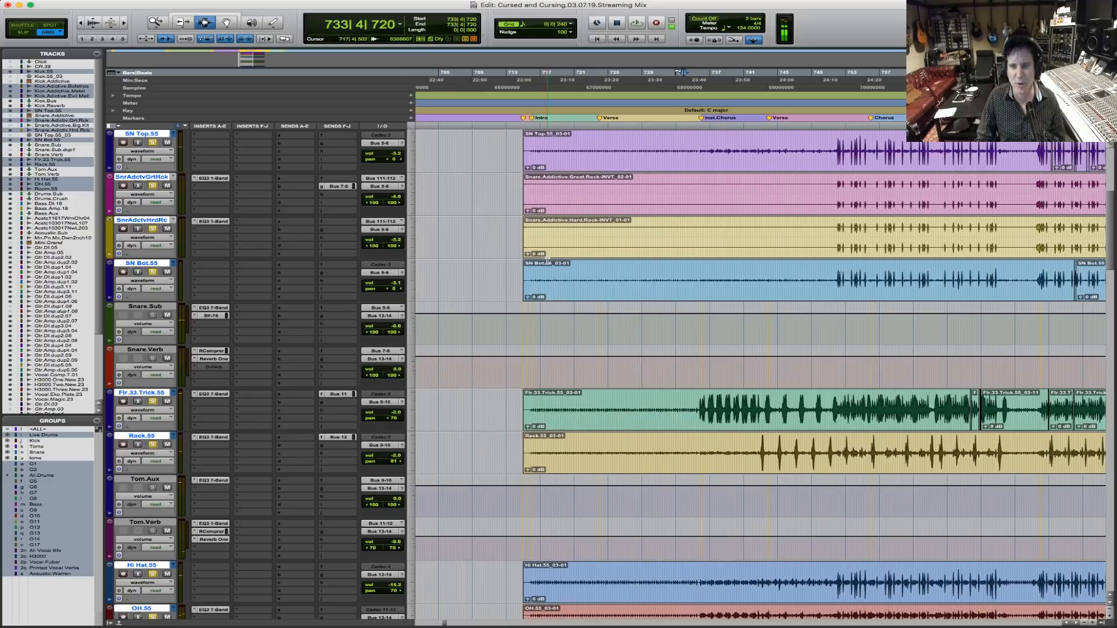
pyautogui.scroll(5, 603, 265)
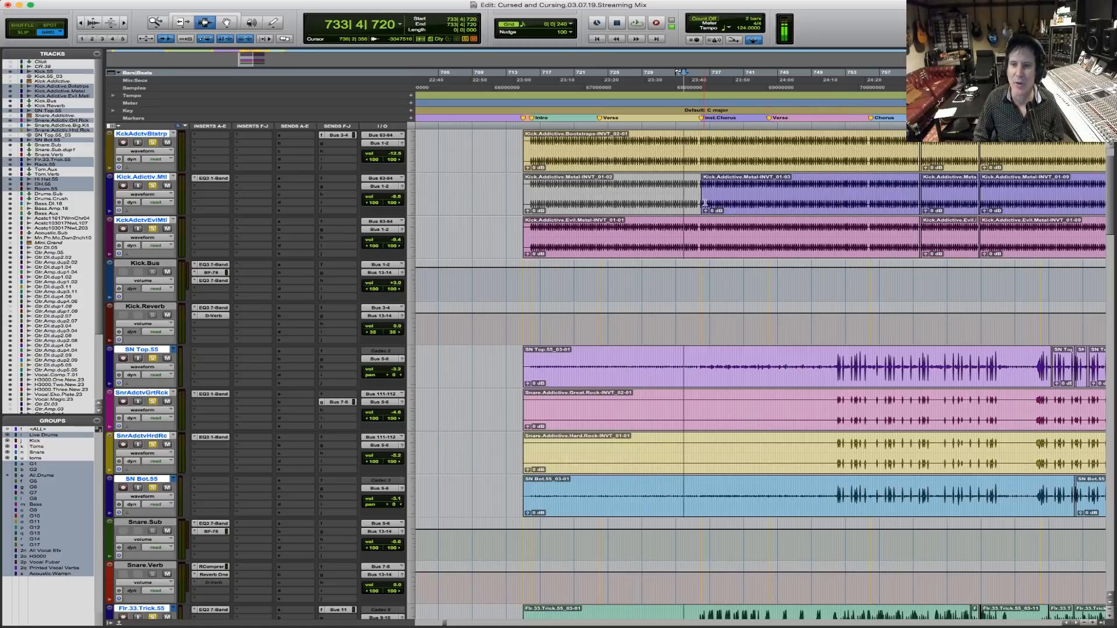
pyautogui.click(528, 190)
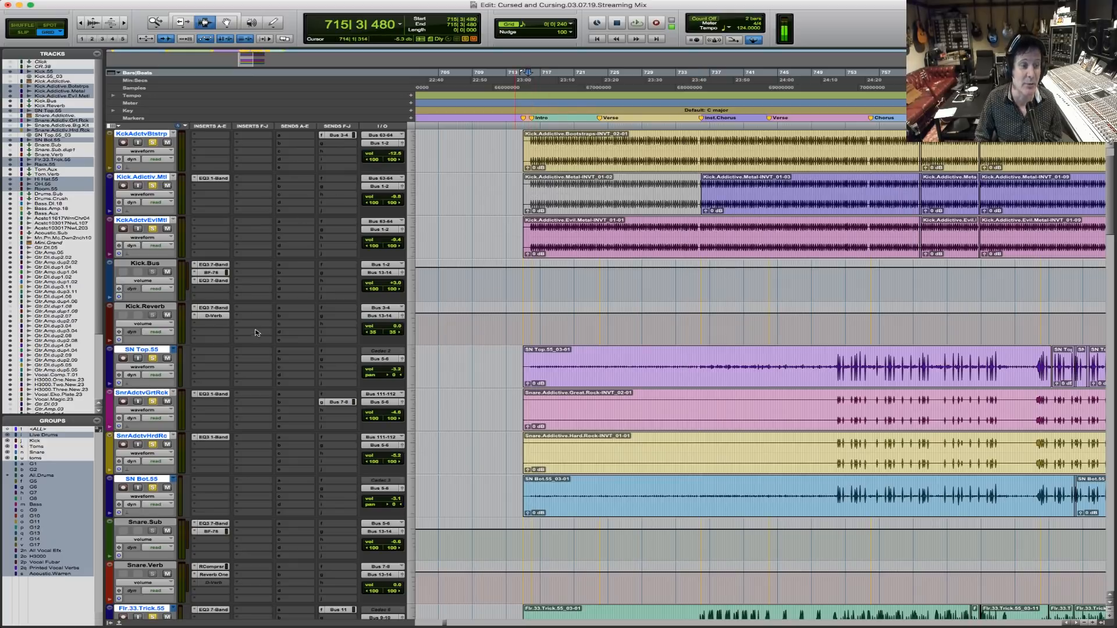
pyautogui.scroll(-10, 575, 356)
pyautogui.scroll(-9, 575, 356)
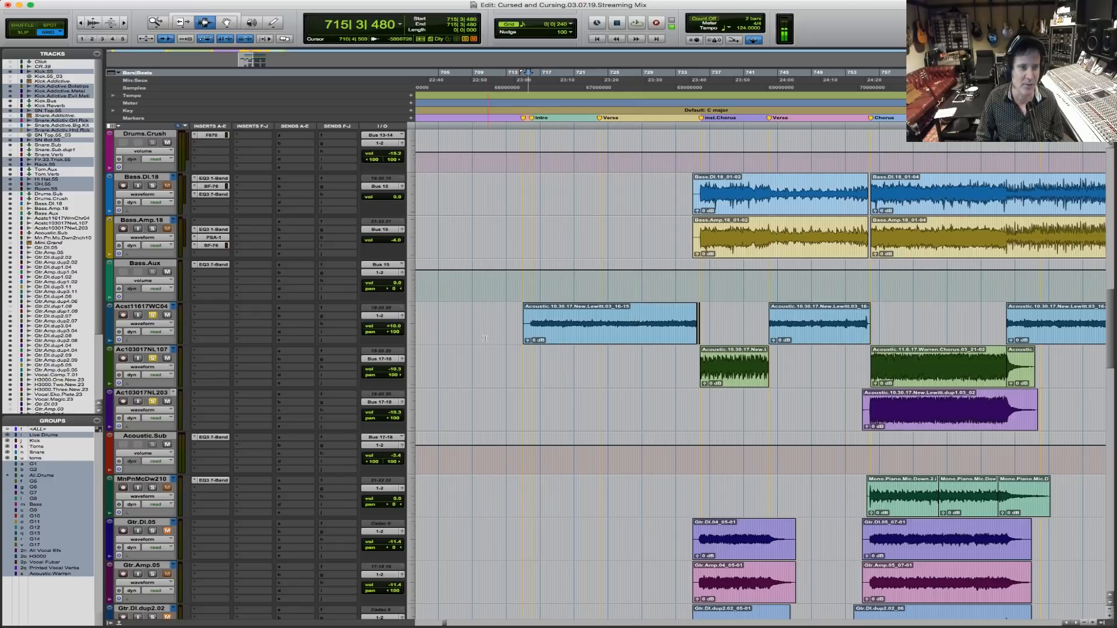
pyautogui.press('F5')
pyautogui.moveTo(498, 329); pyautogui.dragTo(792, 332)
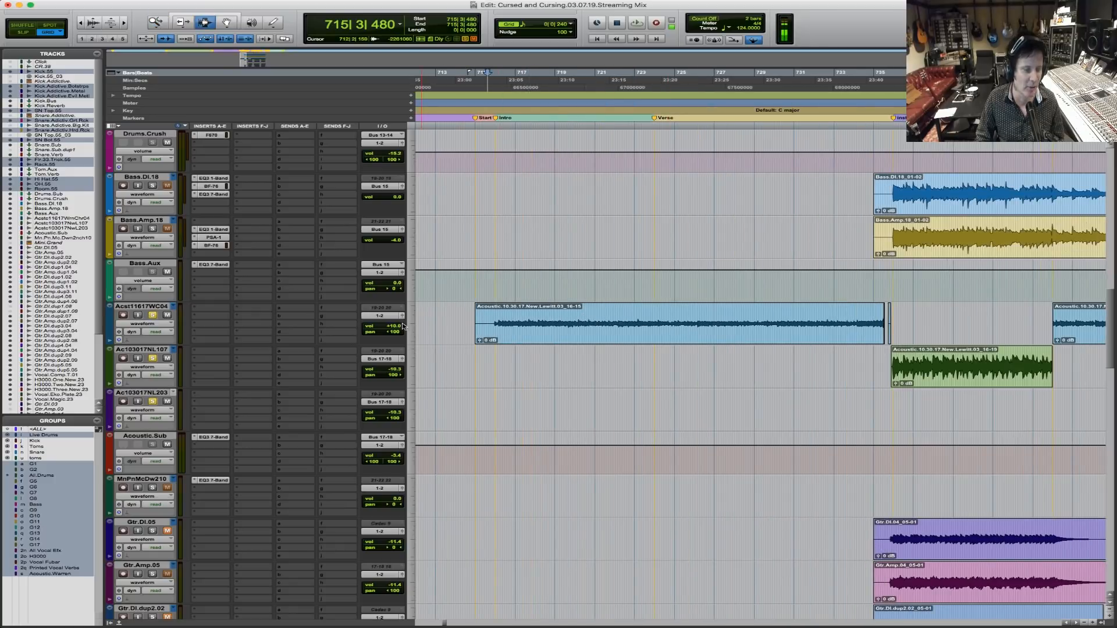
pyautogui.press('super+shift+g')
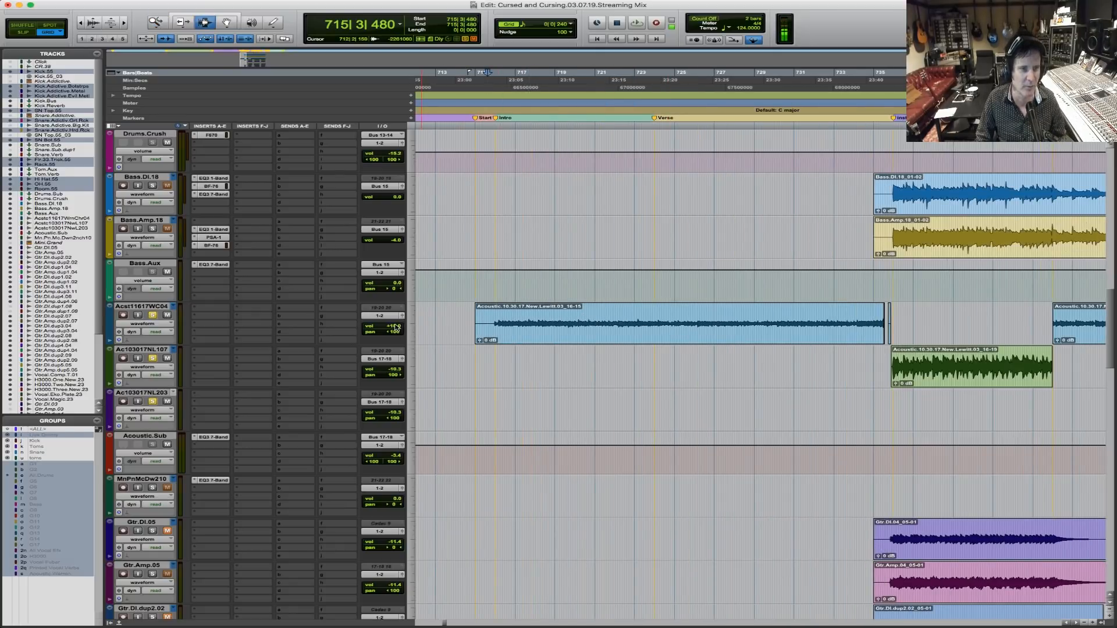
pyautogui.click(492, 324)
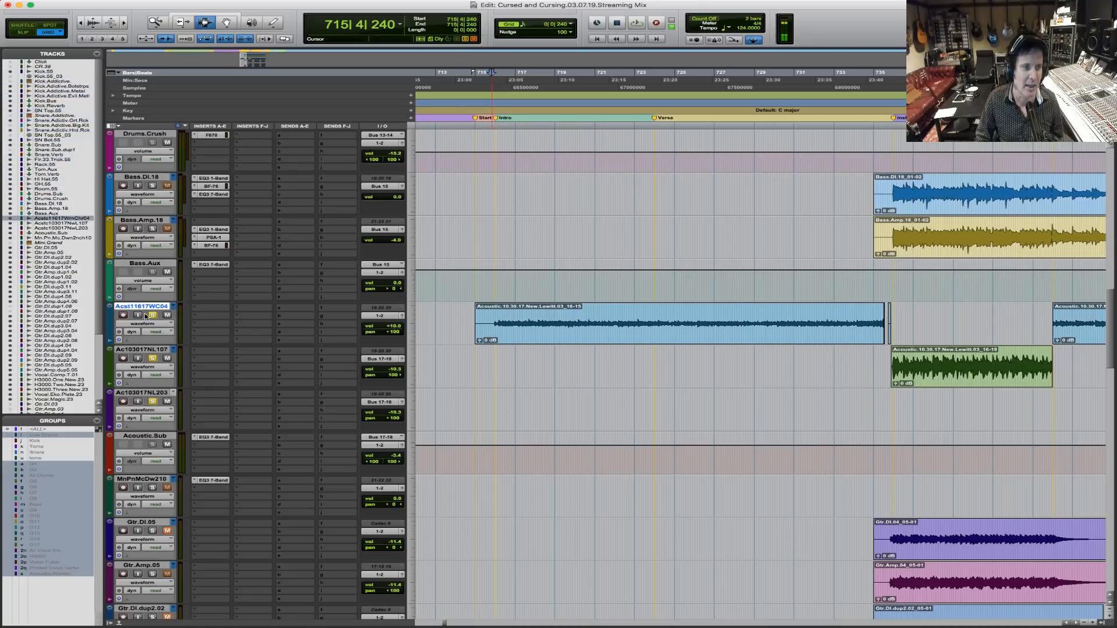
# Step: Show volume automation on Acst11617WC04, clear it across the whole track and place the cursor at 715|4|720
pyautogui.click(495, 322)
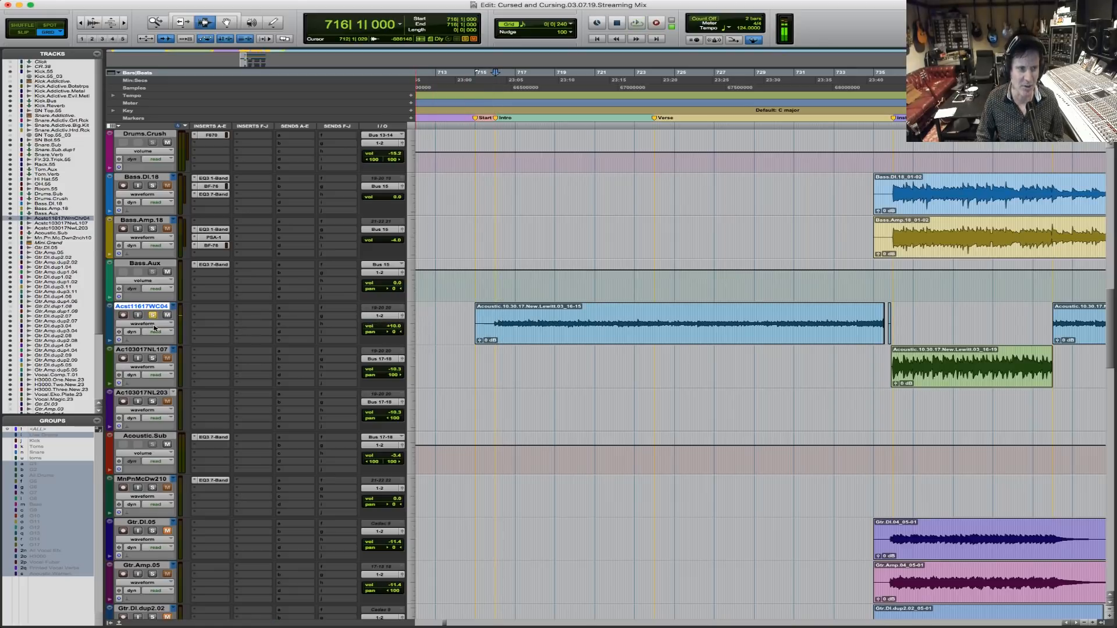
pyautogui.tripleClick(719, 322)
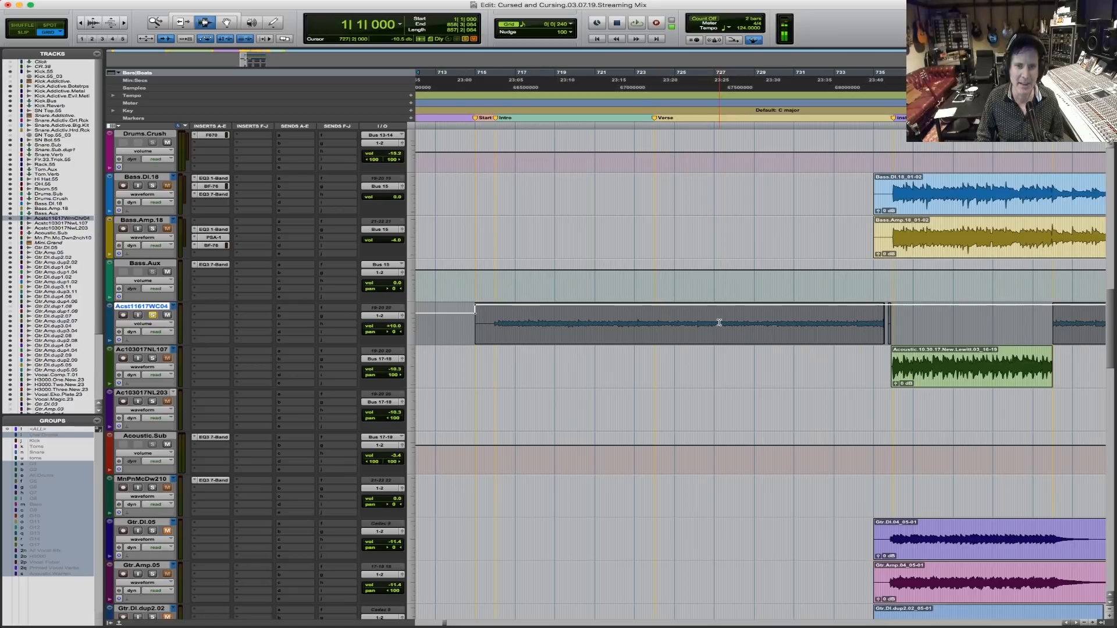
pyautogui.click(494, 324)
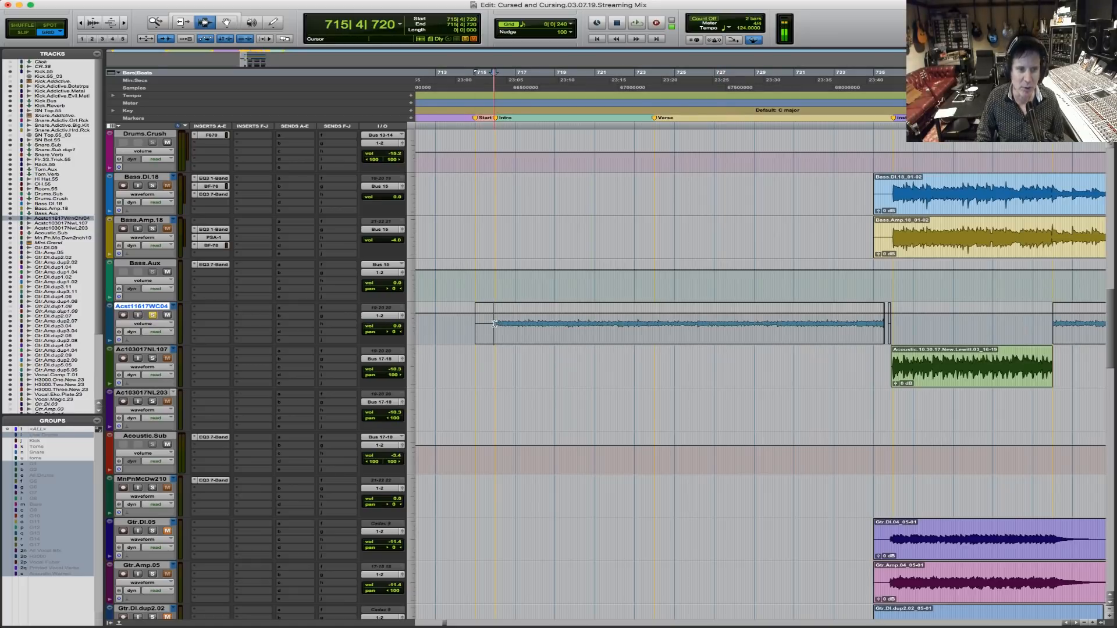
# Step: Check the guitar and vocal tracks, and audition the Intro acoustic on Acst11617WC04 from 715|4|720
pyautogui.scroll(-15, 577, 416)
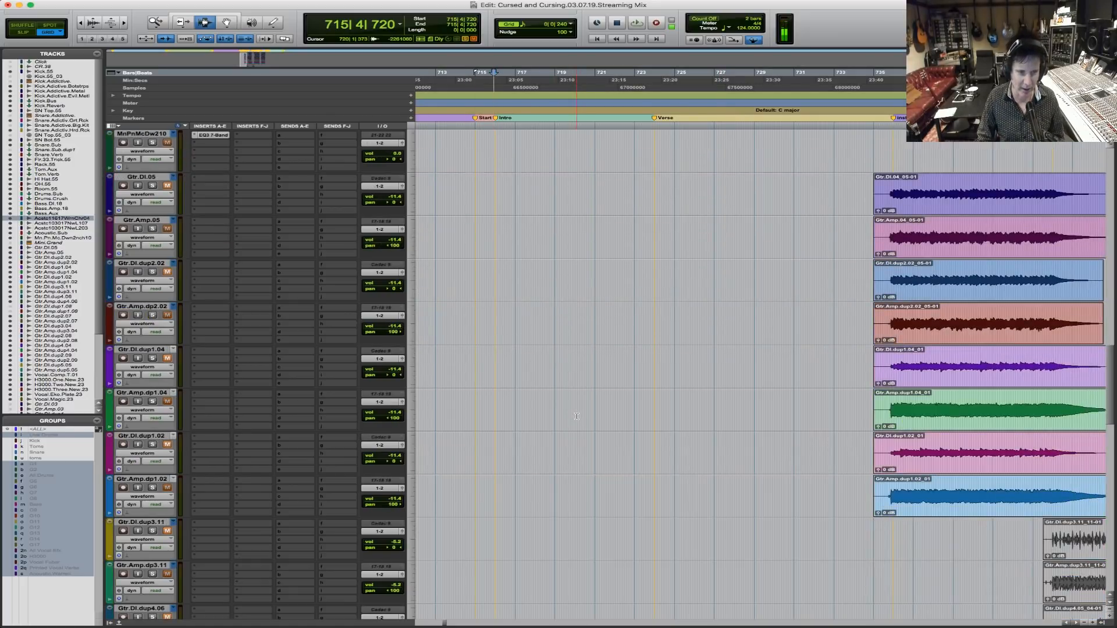
pyautogui.scroll(-12, 577, 416)
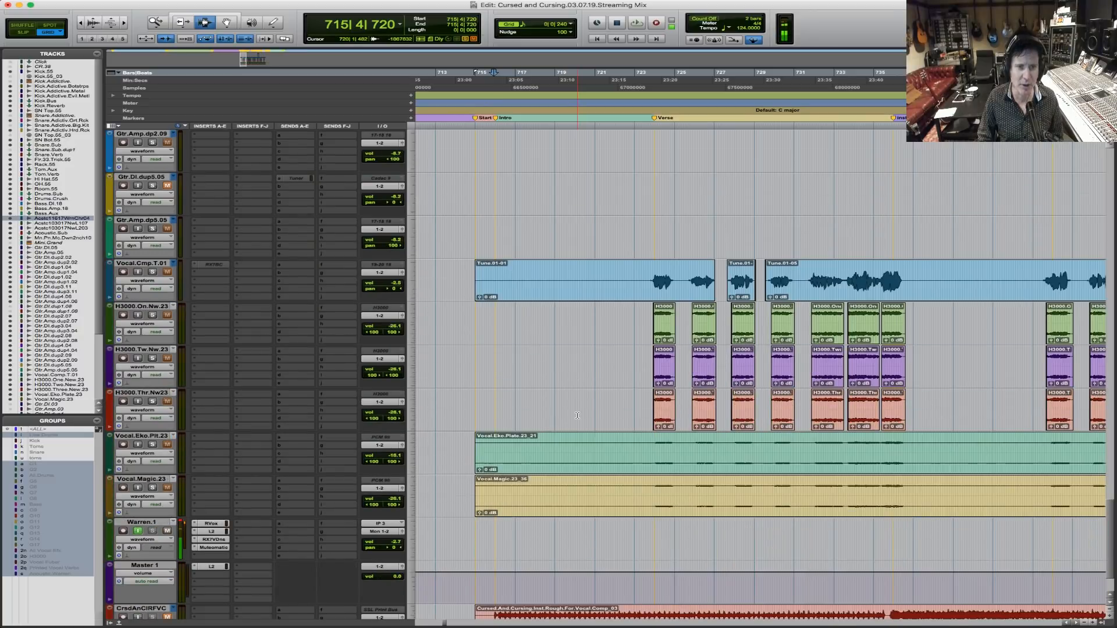
pyautogui.scroll(20, 577, 415)
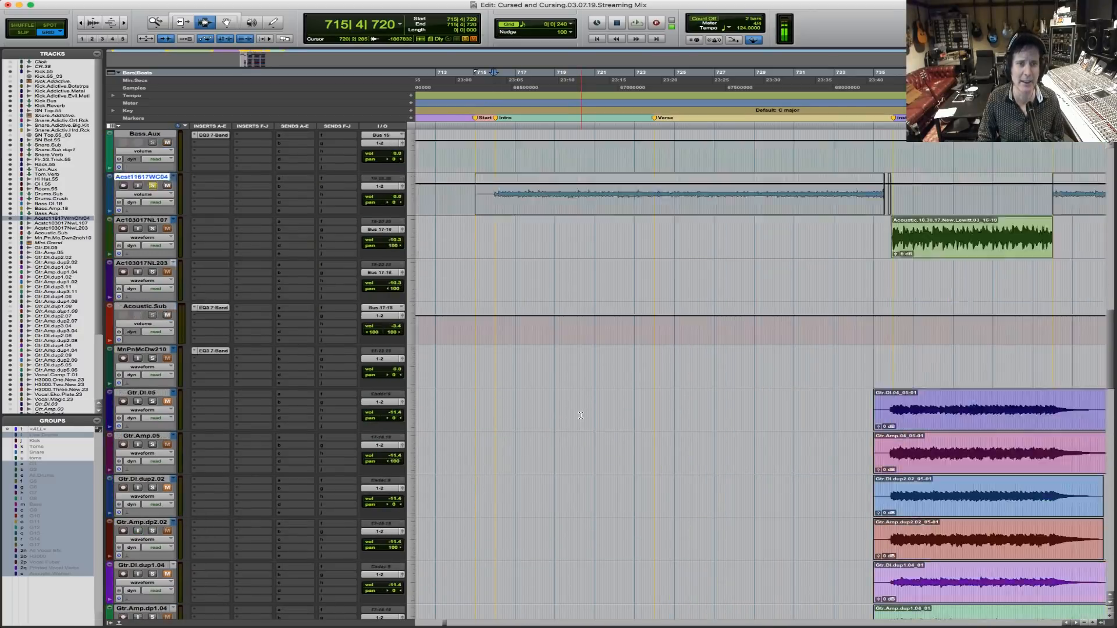
pyautogui.scroll(3, 580, 415)
pyautogui.click(153, 271)
pyautogui.press('space')
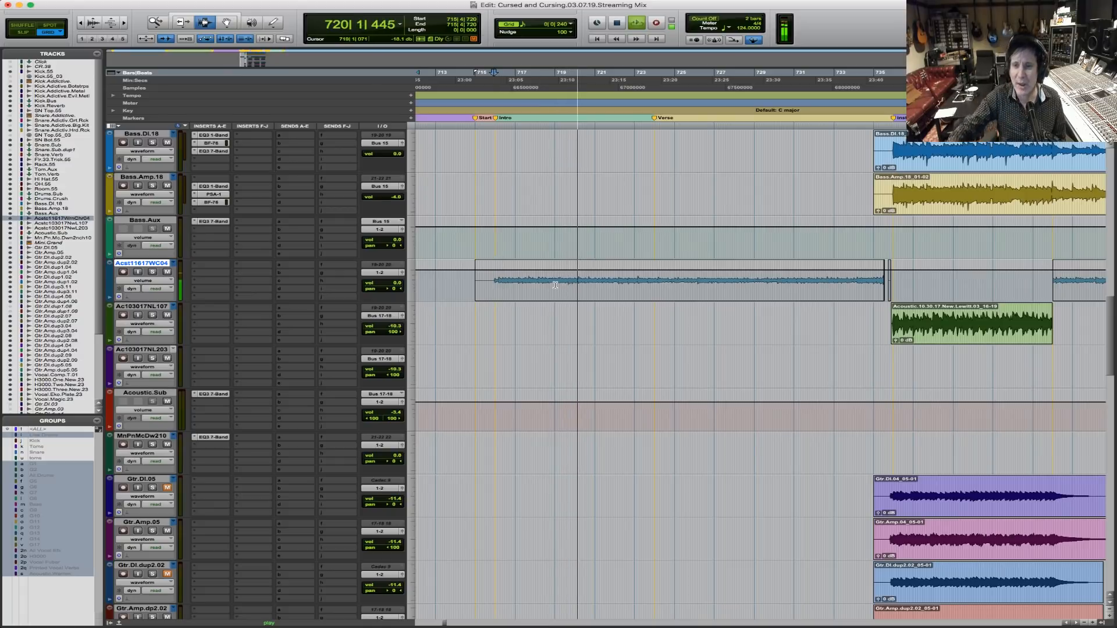
pyautogui.press('space')
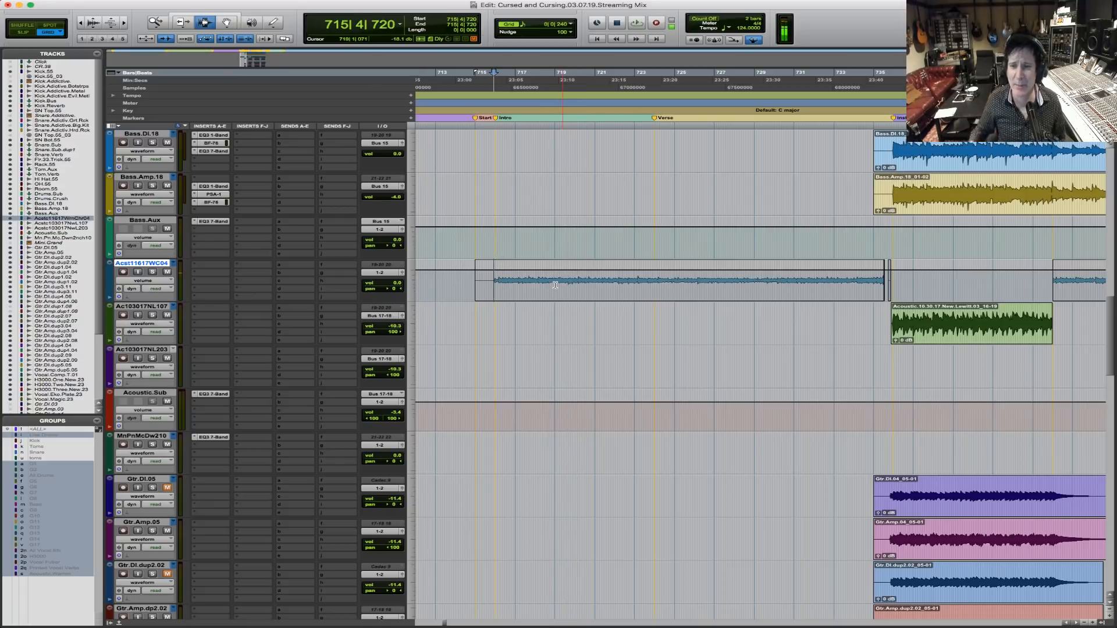
# Step: Examine the Acst11617WC04 clips across the song and the start of the Intro
pyautogui.press('F5')
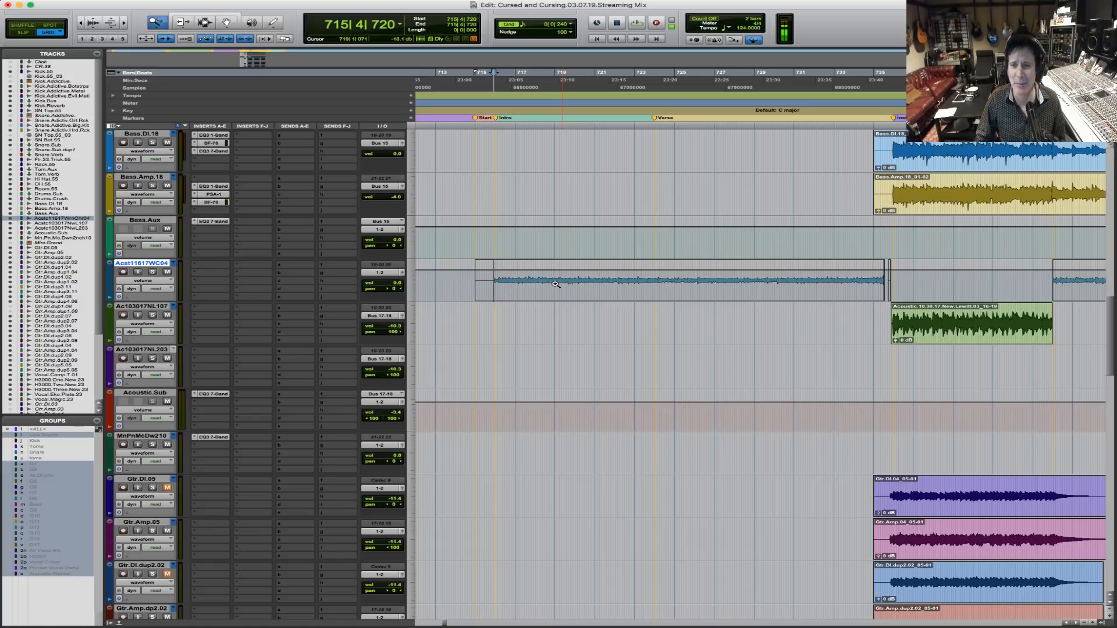
pyautogui.keyDown('alt'); pyautogui.click(555, 285); pyautogui.keyUp('alt')
pyautogui.keyDown('alt'); pyautogui.click(556, 285); pyautogui.keyUp('alt')
pyautogui.keyDown('alt'); pyautogui.click(555, 284); pyautogui.keyUp('alt')
pyautogui.keyDown('alt'); pyautogui.click(555, 284); pyautogui.keyUp('alt')
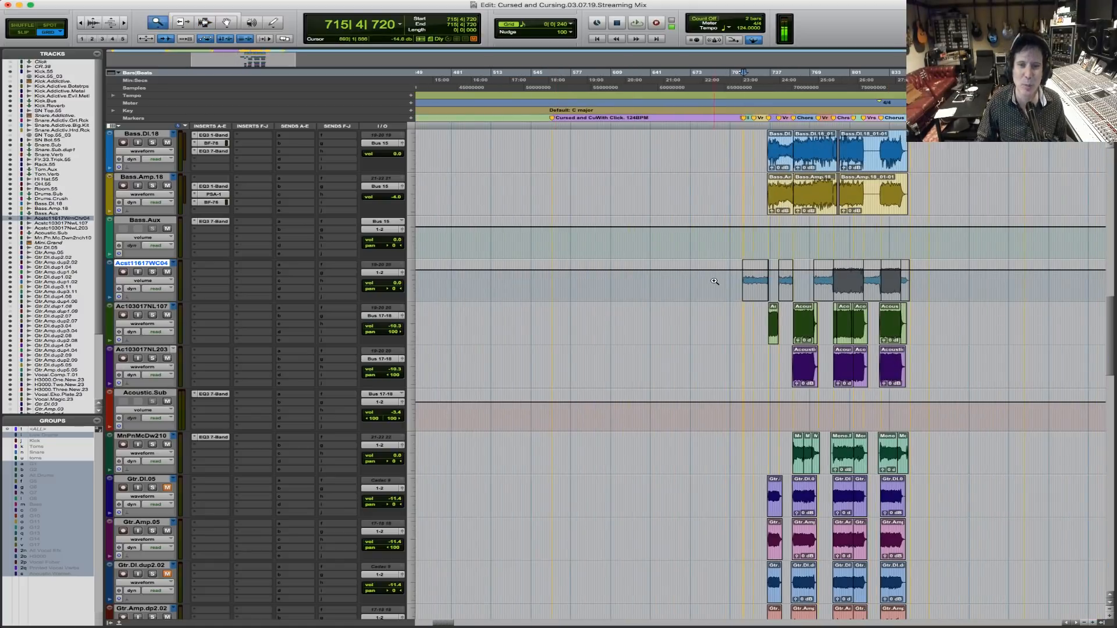
pyautogui.moveTo(714, 282); pyautogui.dragTo(845, 282)
pyautogui.moveTo(512, 284); pyautogui.dragTo(776, 283)
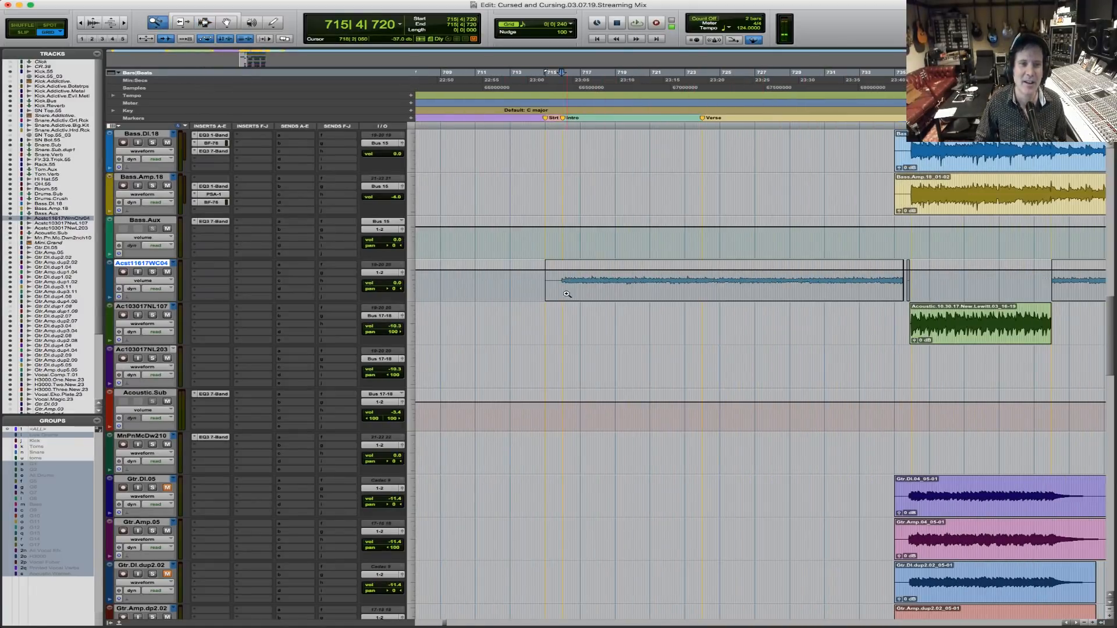
pyautogui.moveTo(550, 284); pyautogui.dragTo(687, 283)
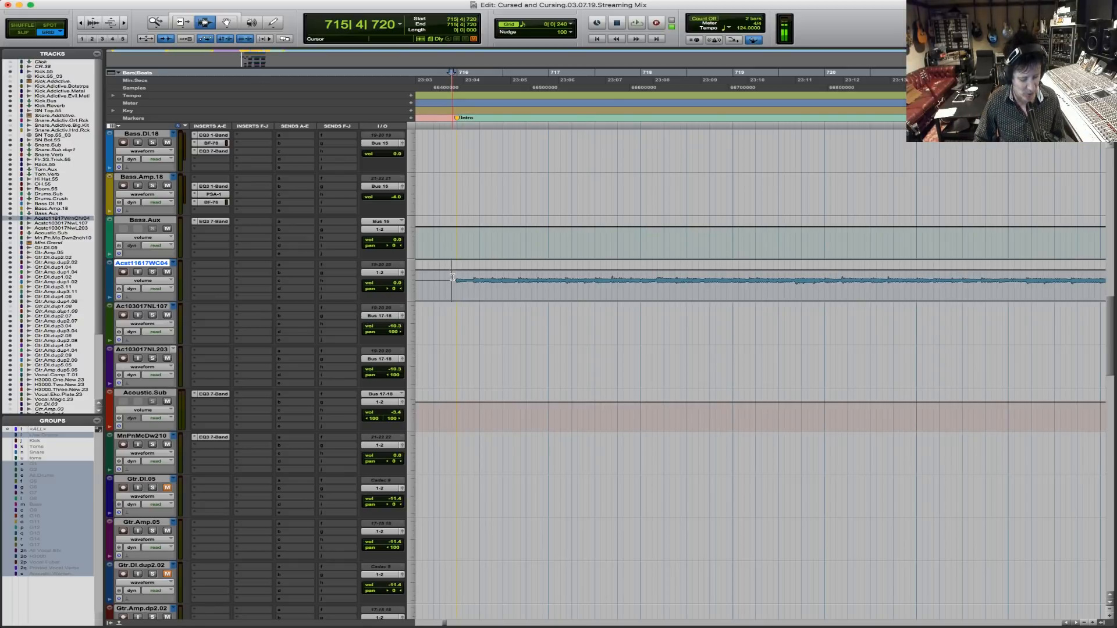
pyautogui.press('r')
pyautogui.press('F5')
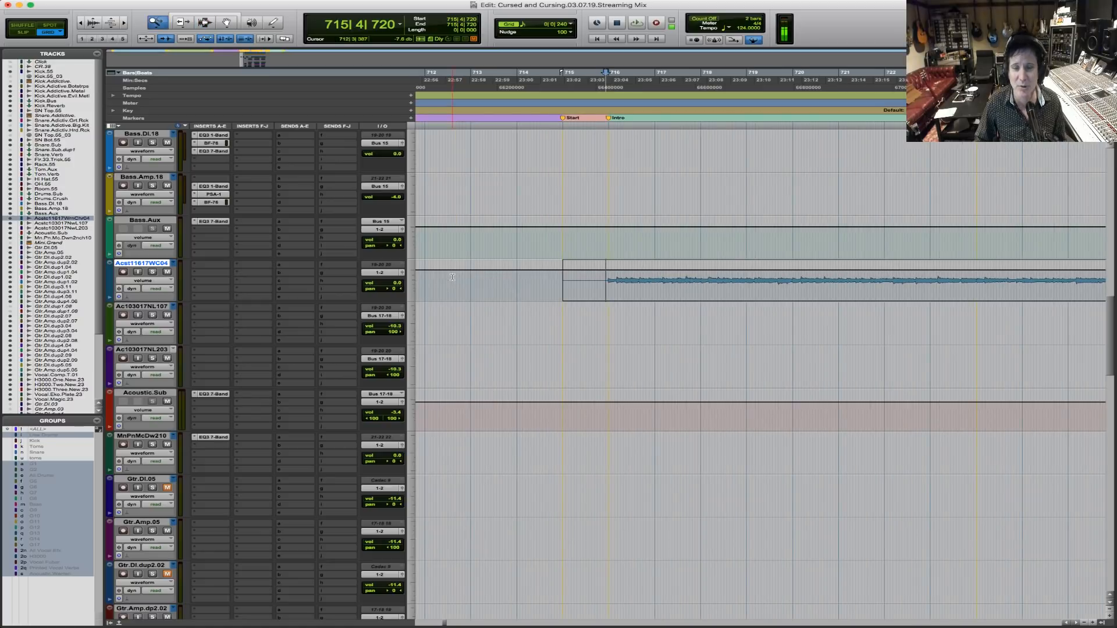
pyautogui.moveTo(631, 284); pyautogui.dragTo(727, 284)
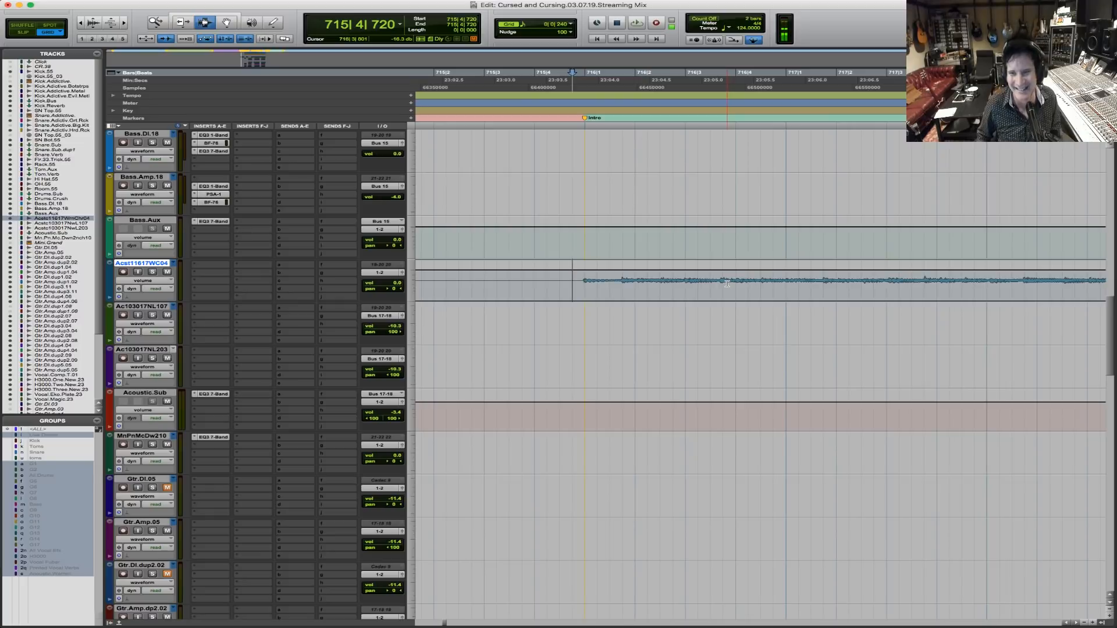
# Step: Play the Acst11617WC04 acoustic from 715|4|720 and check its clips from the Intro through the Verse after Inst.Chorus
pyautogui.press('space')
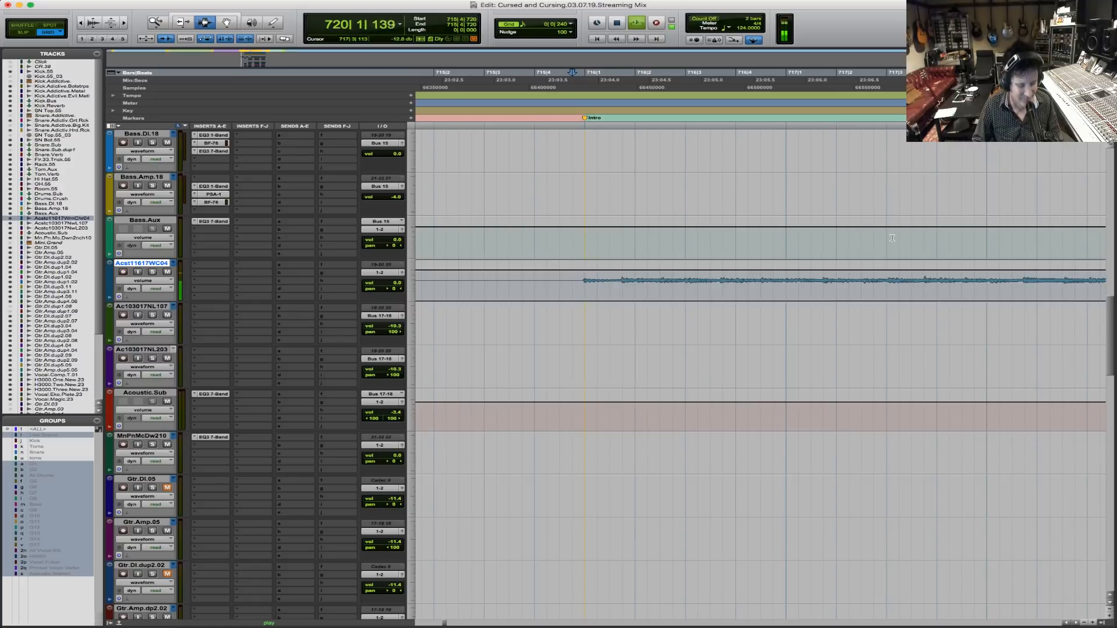
pyautogui.press('r')
pyautogui.press('r')
pyautogui.press('r')
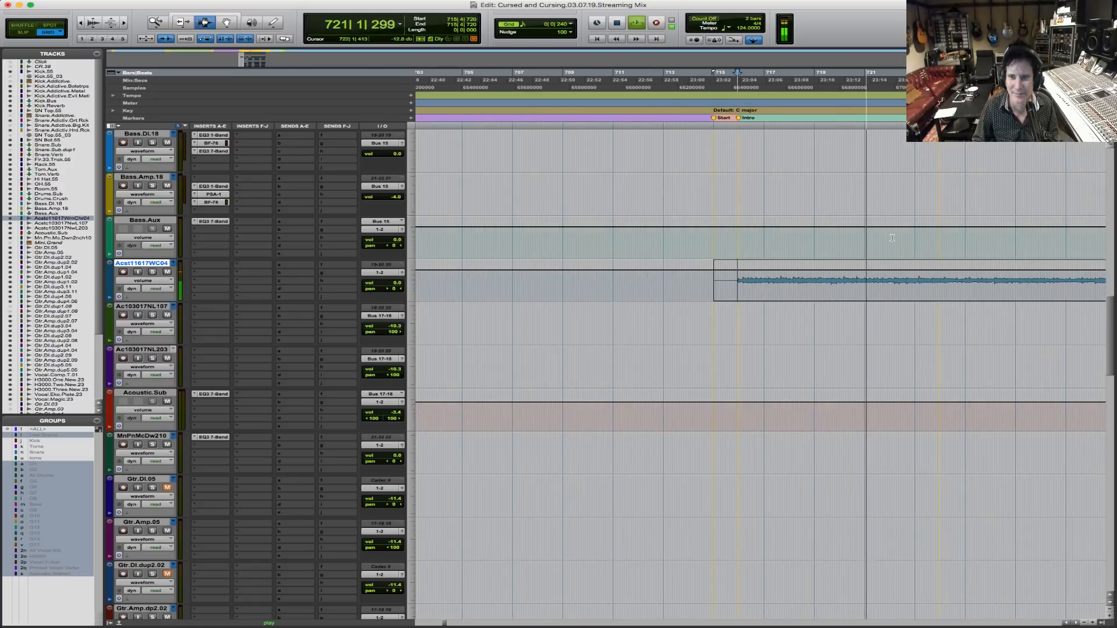
pyautogui.press('r')
pyautogui.press('r')
pyautogui.press('F5')
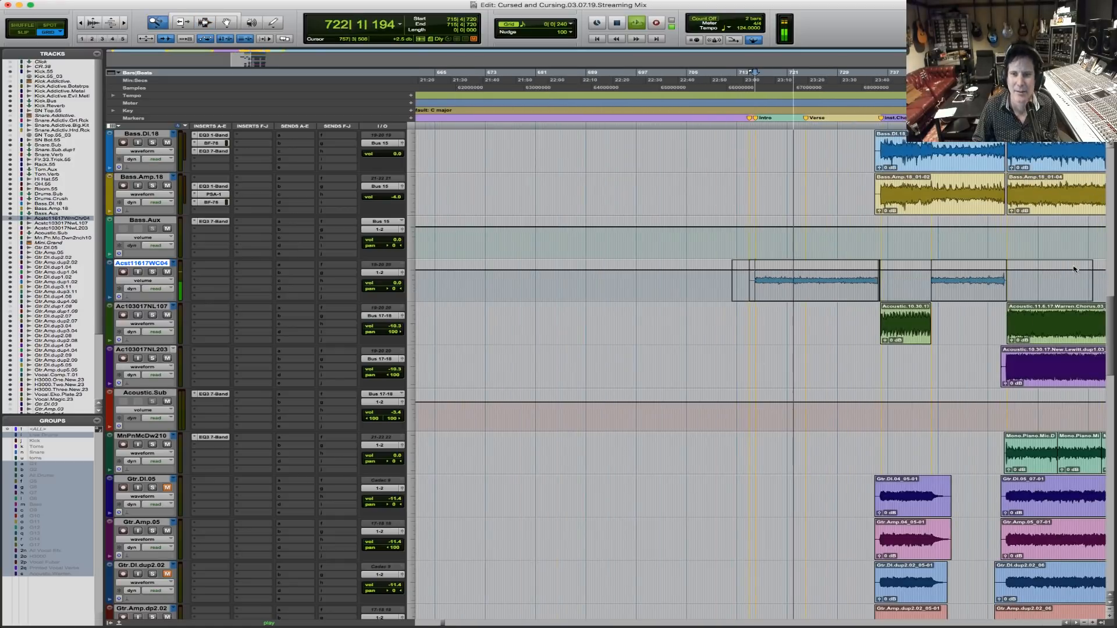
pyautogui.click(1051, 269)
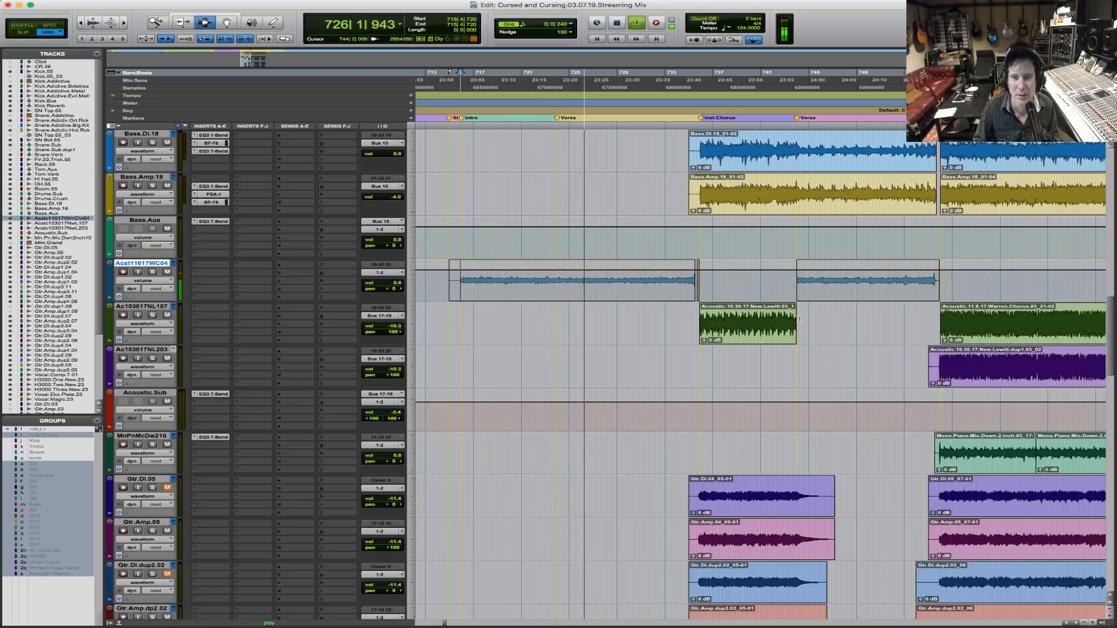
pyautogui.press('space')
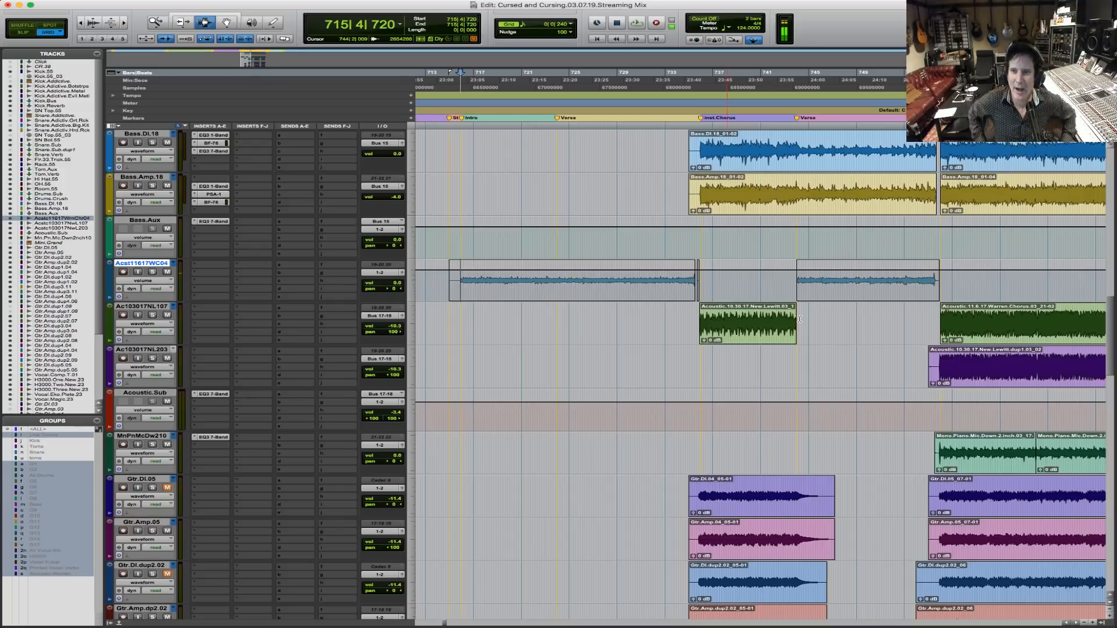
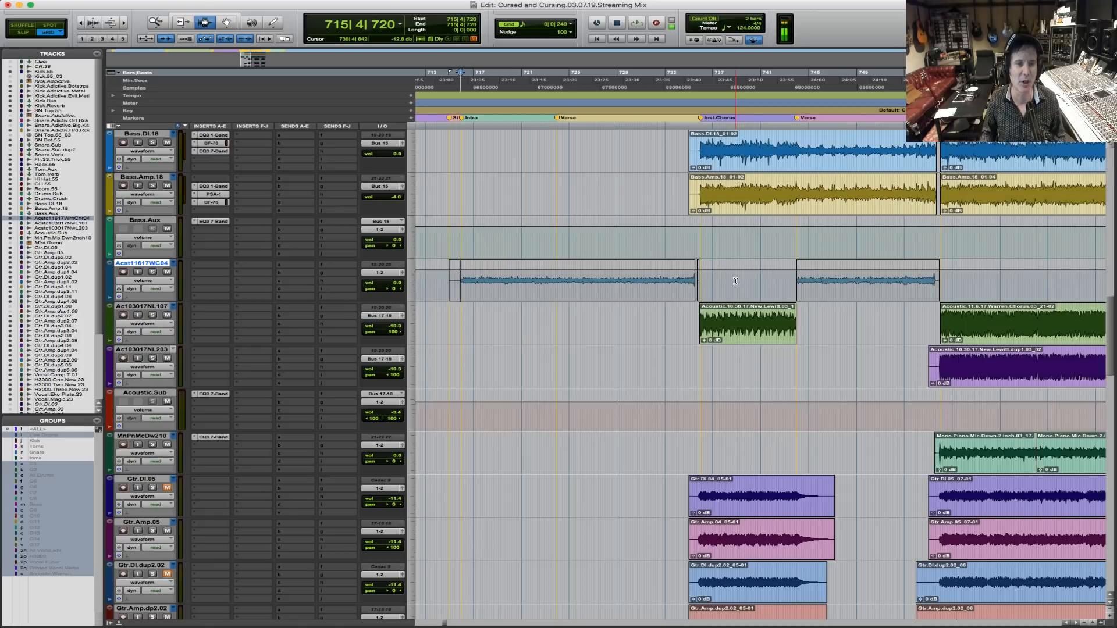
# Step: Lower the Kick.Reverb volume automation across the Intro and Verse, from 715|1|000 to 736|1|000
pyautogui.scroll(15, 775, 226)
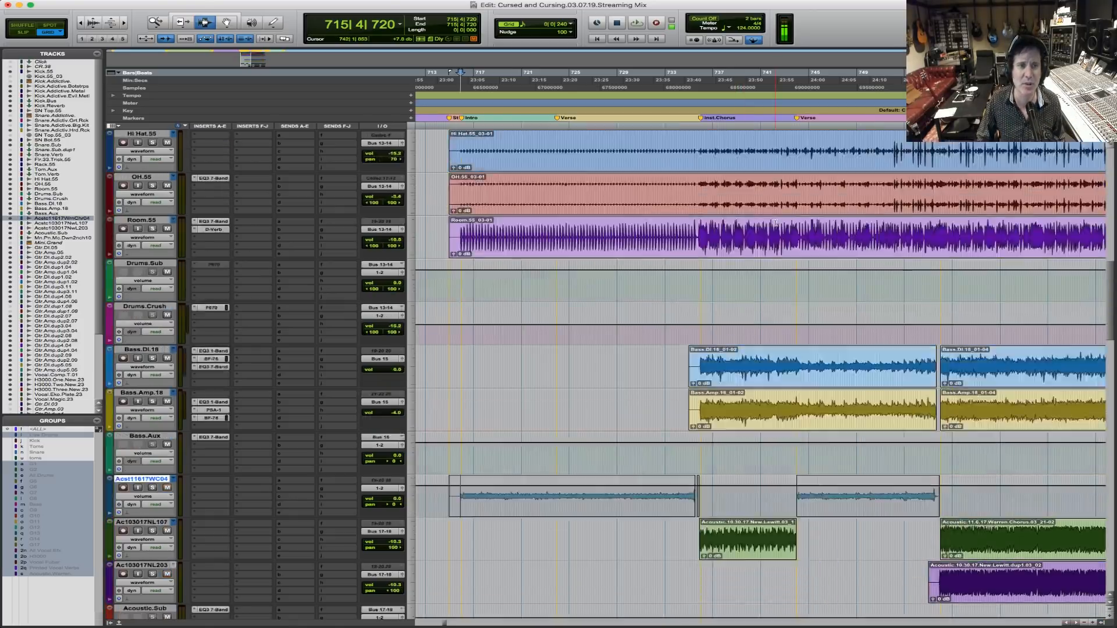
pyautogui.scroll(1, 781, 226)
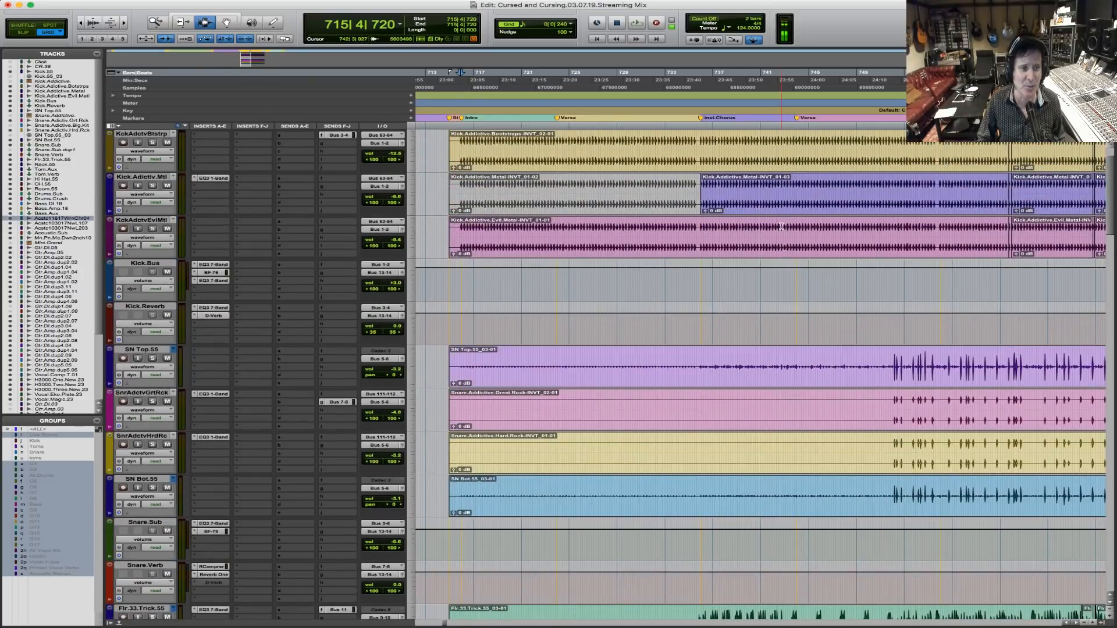
pyautogui.moveTo(437, 325); pyautogui.dragTo(857, 323)
pyautogui.click(856, 318)
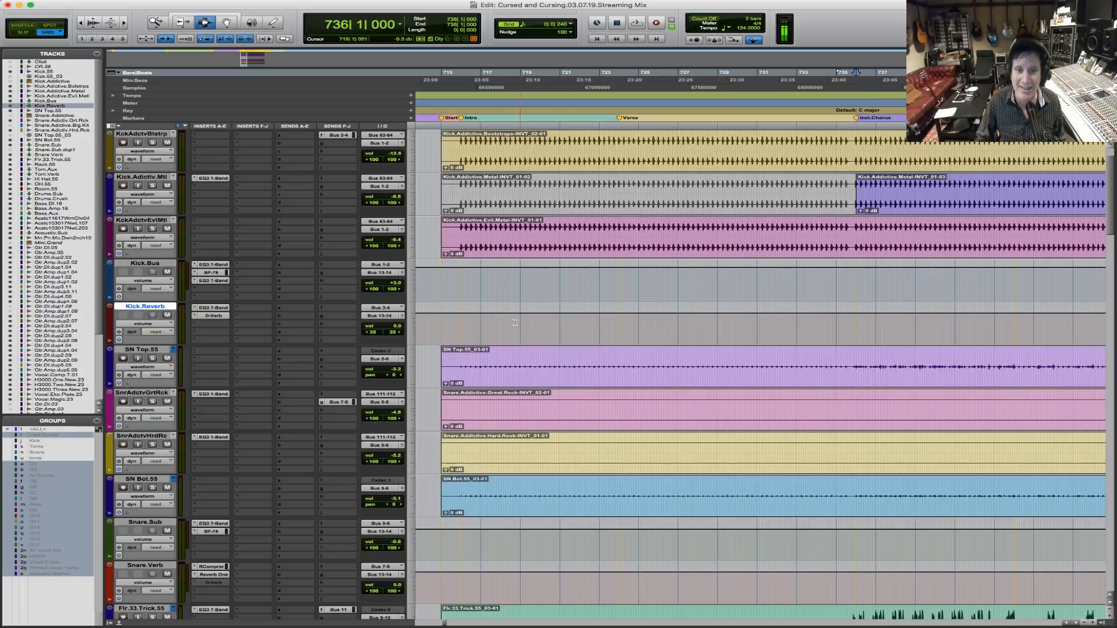
pyautogui.keyDown('shift'); pyautogui.click(441, 324); pyautogui.keyUp('shift')
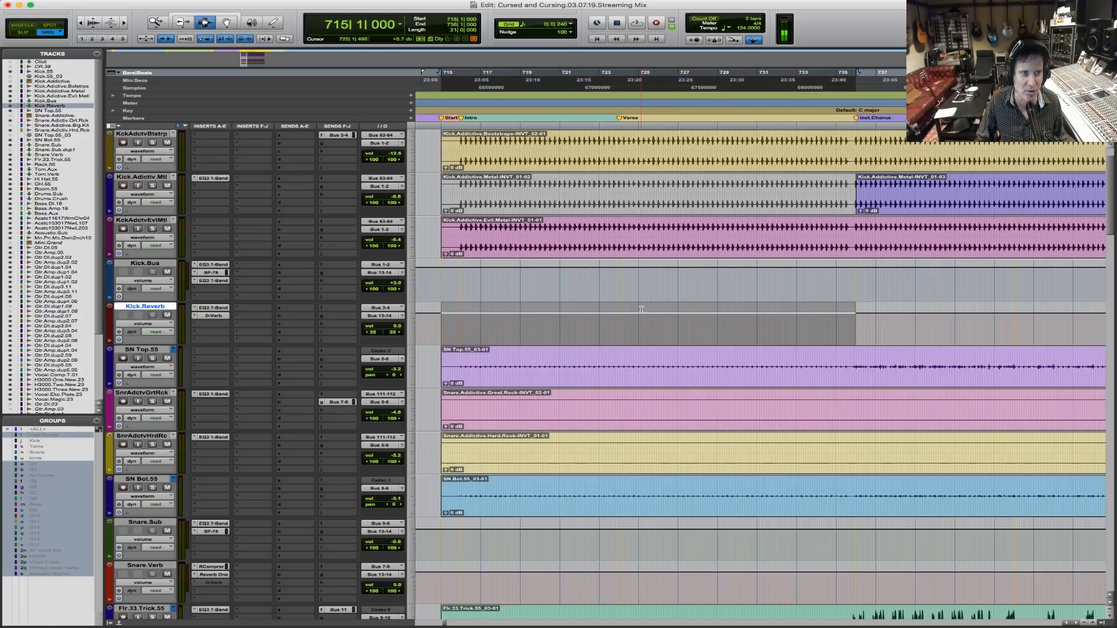
pyautogui.moveTo(660, 313); pyautogui.dragTo(663, 321)
pyautogui.press('F7')
# Step: Audition the Intro drums from 715|4|240, toggling the Kick.Reverb mute to compare, and check the tom, overhead and room tracks
pyautogui.click(458, 228)
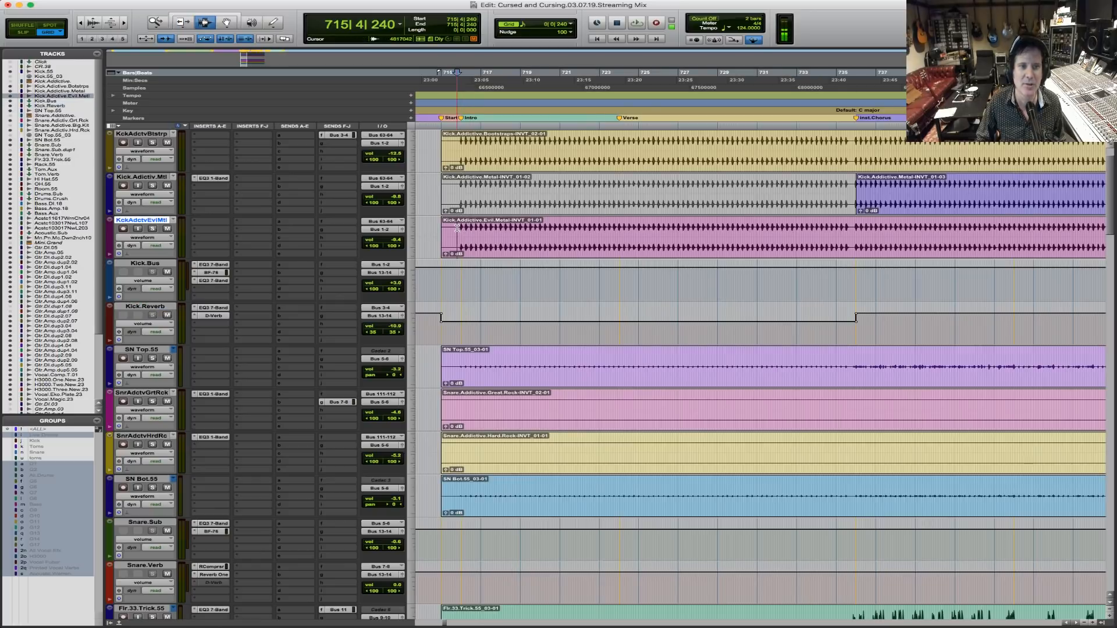
pyautogui.press('space')
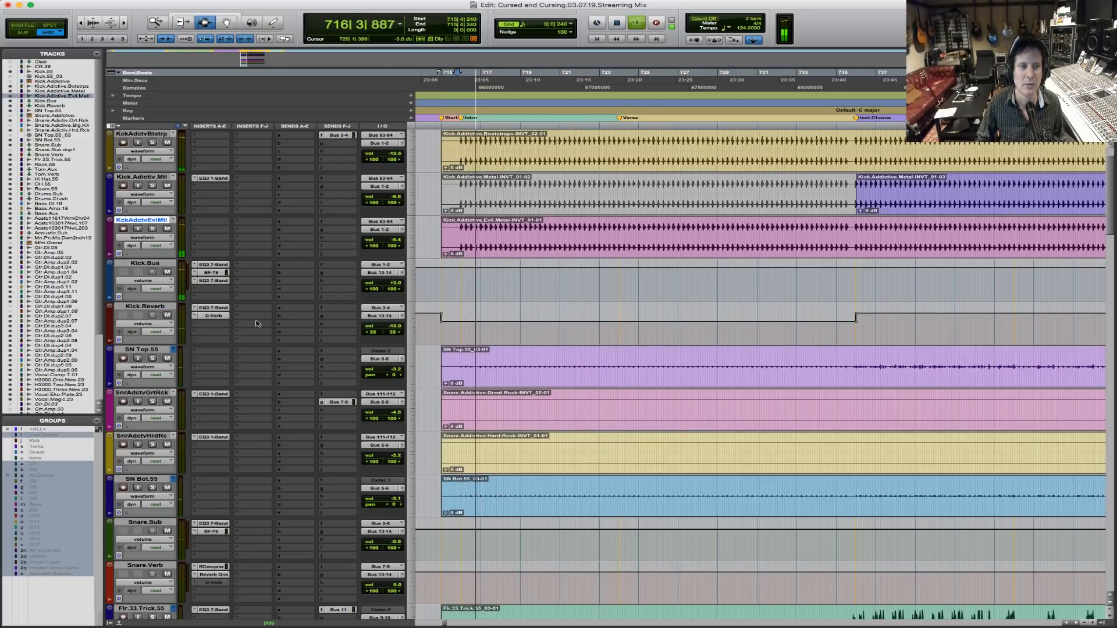
pyautogui.click(168, 315)
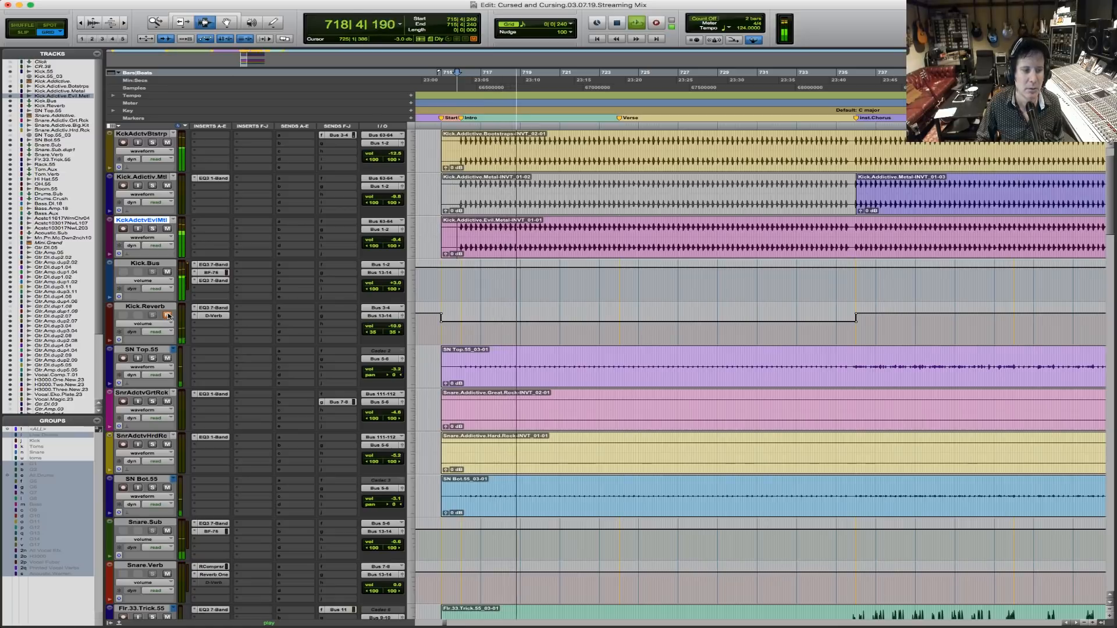
pyautogui.scroll(-6, 758, 417)
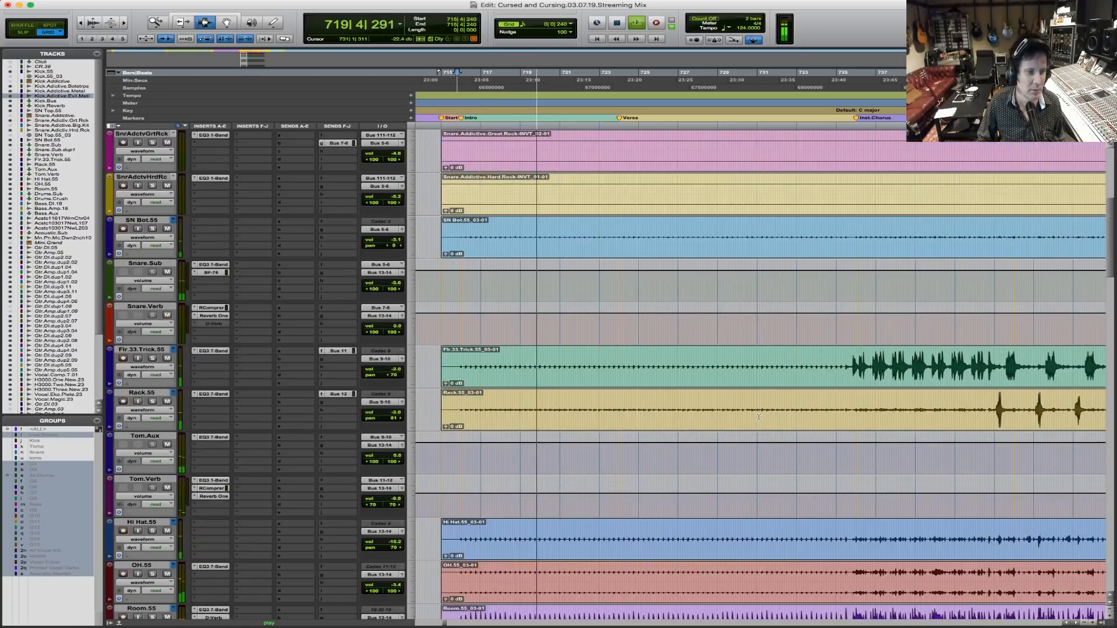
pyautogui.scroll(-3, 758, 417)
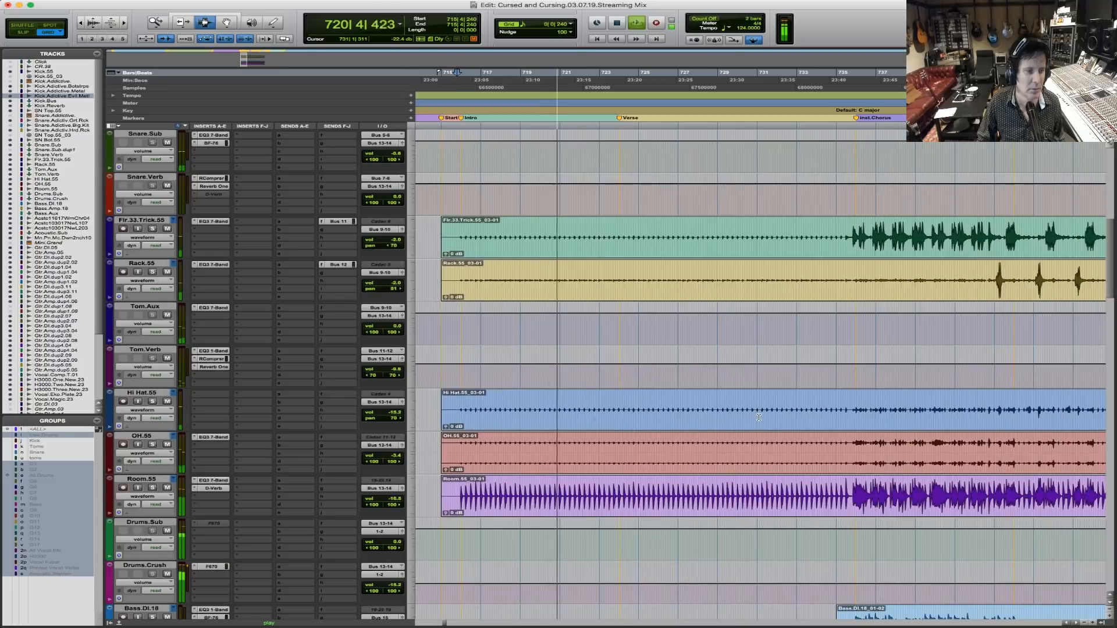
pyautogui.press('space')
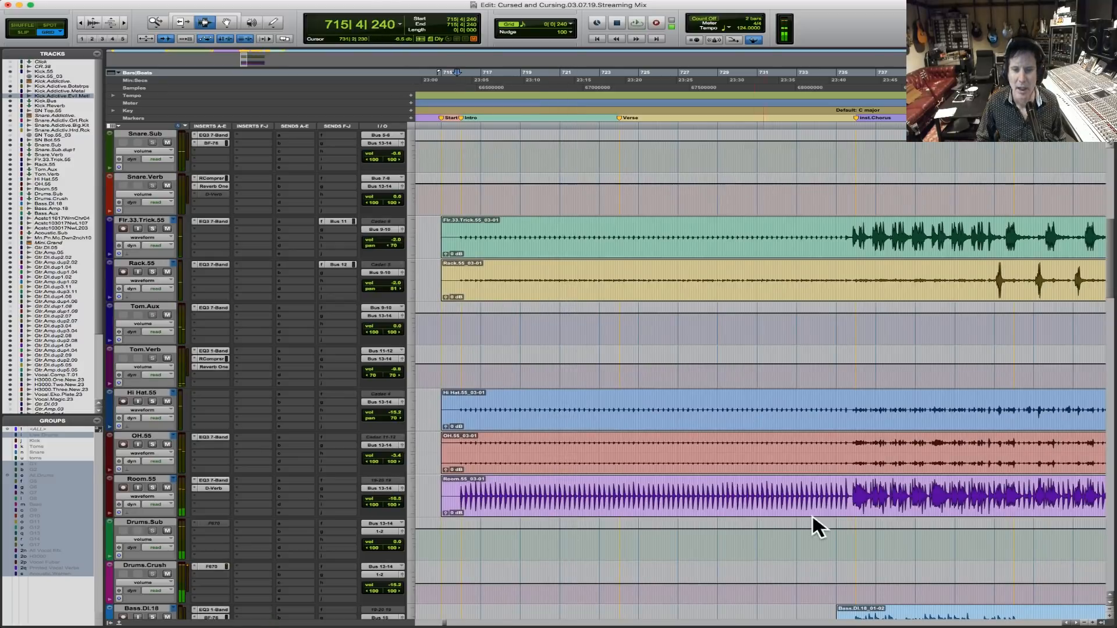
# Step: Split the Room.55 clip at 735|4|480, just before Inst.Chorus
pyautogui.press('F5')
pyautogui.moveTo(802, 487); pyautogui.dragTo(964, 487)
pyautogui.click(626, 499)
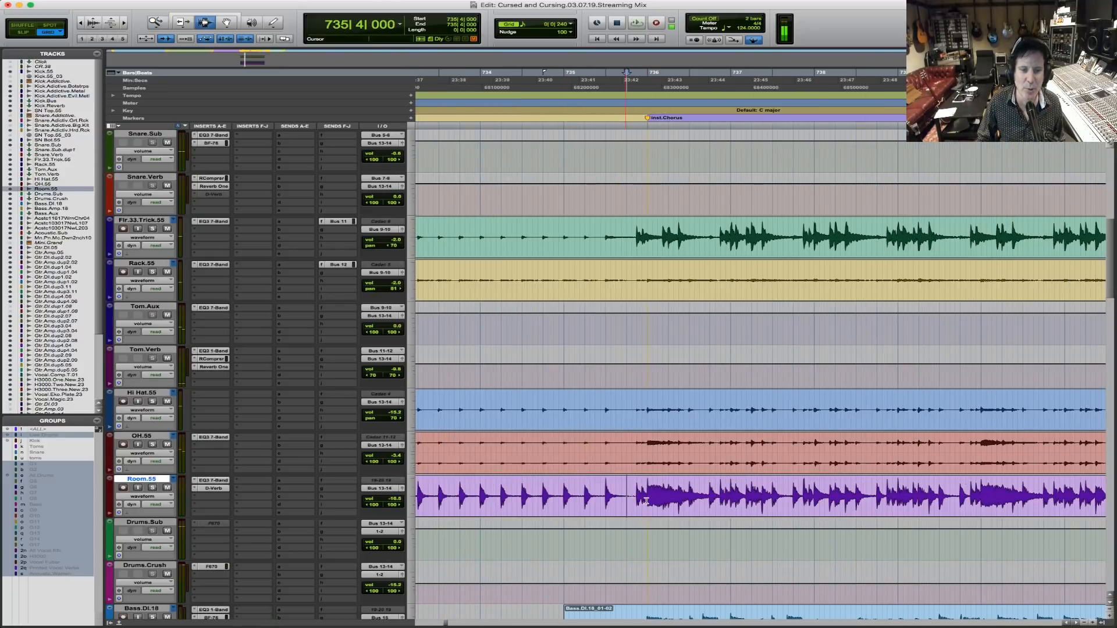
pyautogui.click(638, 501)
pyautogui.press('b')
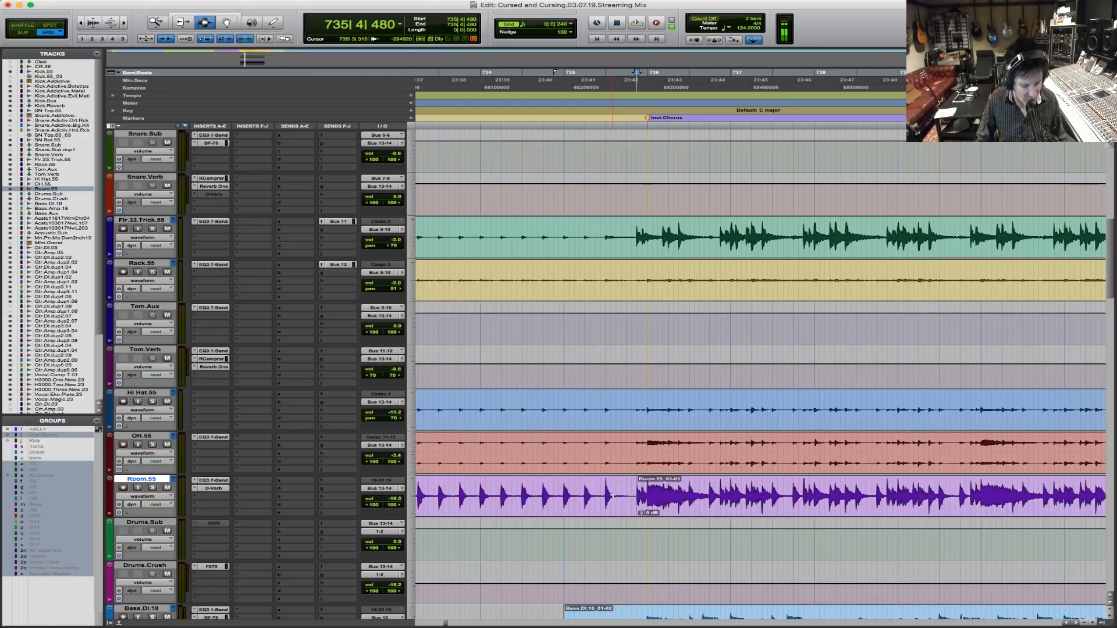
# Step: Select the Room.55 clip before the split, show the track's volume automation and lower it across that selection
pyautogui.press('r')
pyautogui.press('r')
pyautogui.press('r')
pyautogui.press('r')
pyautogui.click(697, 512)
pyautogui.doubleClick(697, 512)
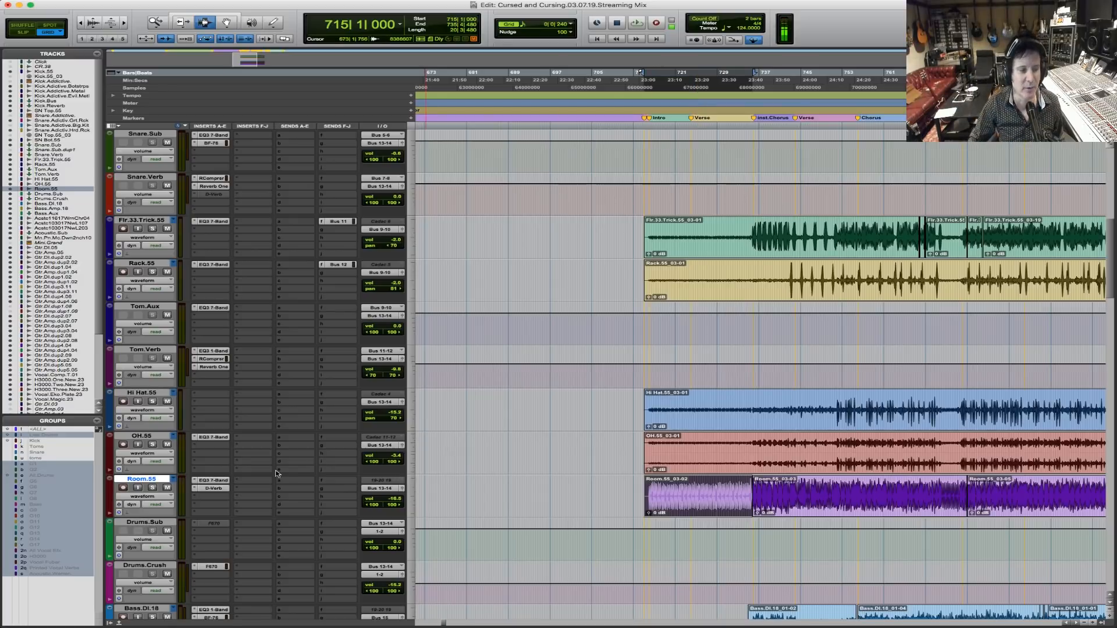
pyautogui.click(156, 499)
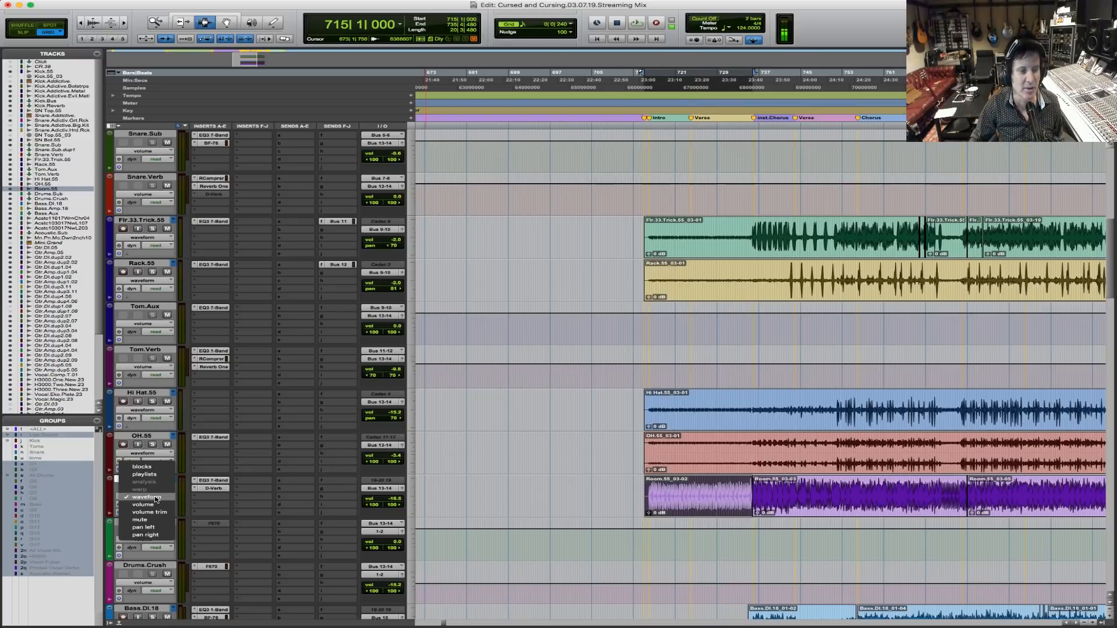
pyautogui.click(156, 506)
pyautogui.moveTo(723, 499); pyautogui.dragTo(727, 507)
# Step: Audition the lowered Room.55 level through the Intro and Verse from 715|3|240, and check the kick and snare tracks
pyautogui.click(648, 491)
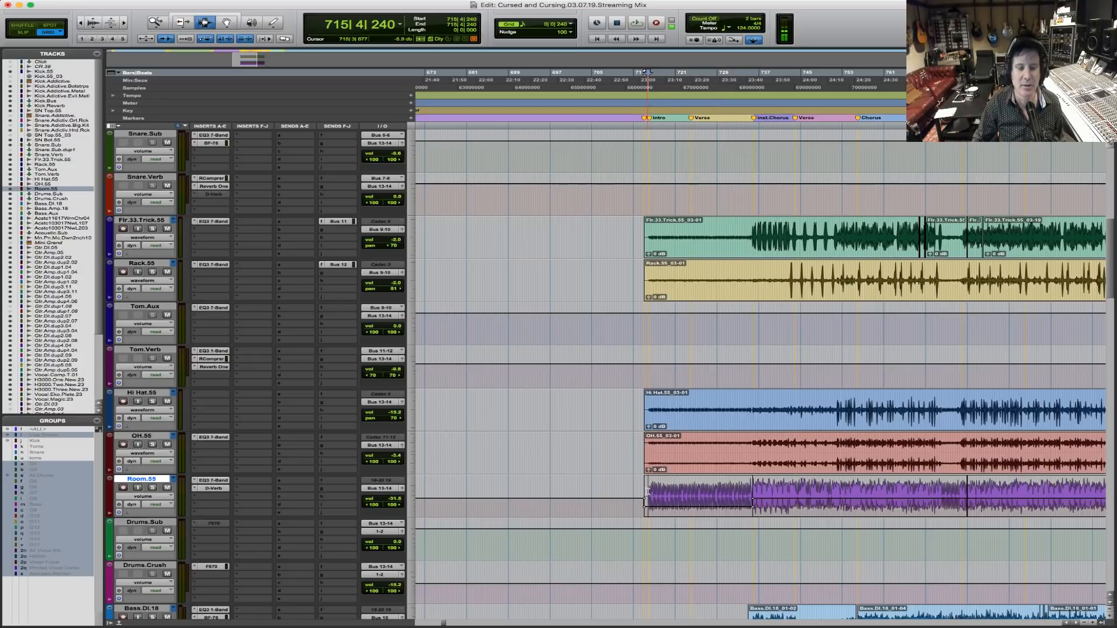
pyautogui.press('space')
pyautogui.moveTo(624, 498); pyautogui.dragTo(826, 501)
pyautogui.press('space')
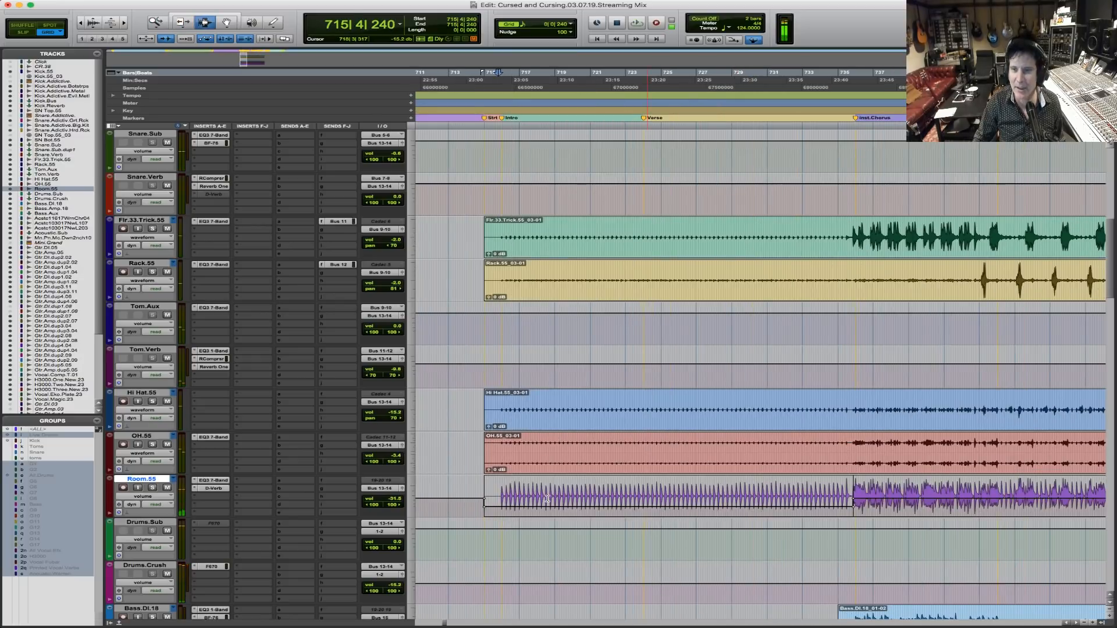
pyautogui.click(493, 492)
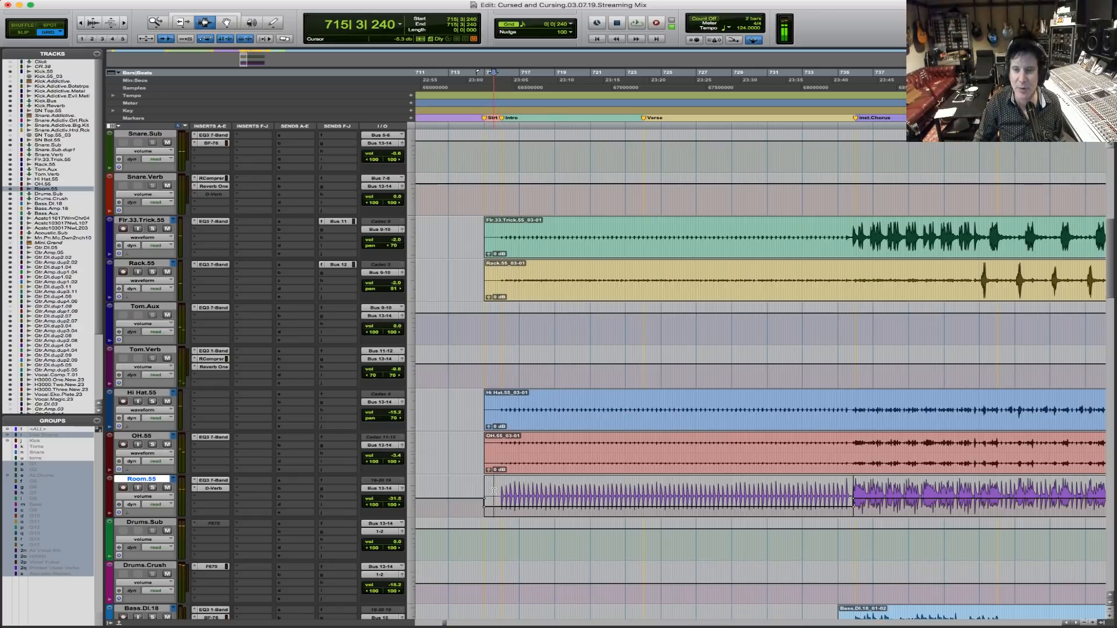
pyautogui.press('space')
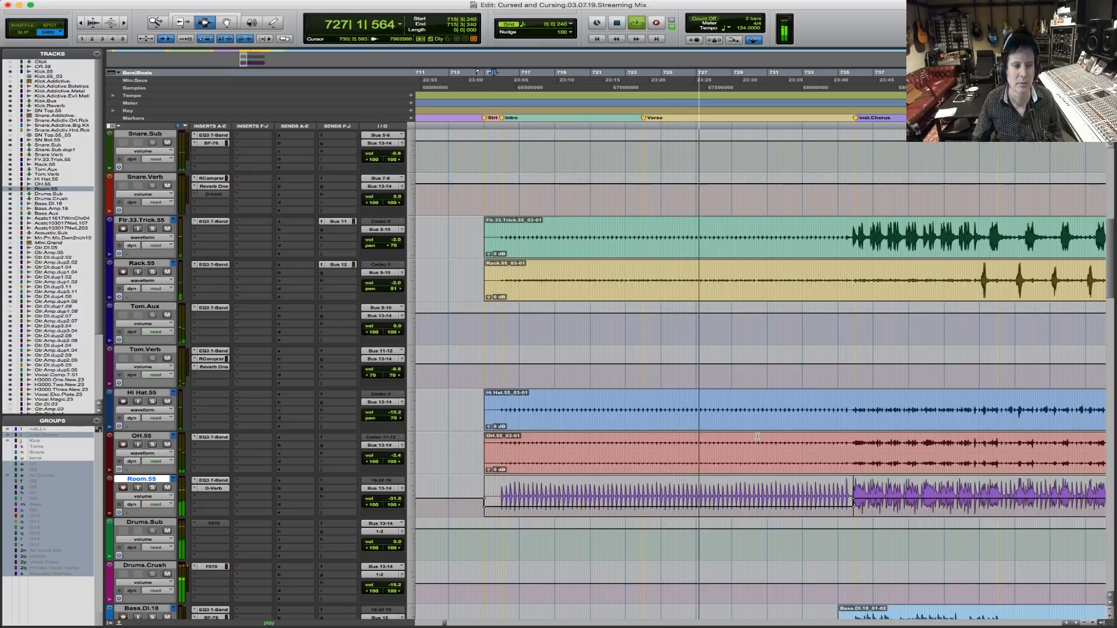
pyautogui.scroll(9, 754, 437)
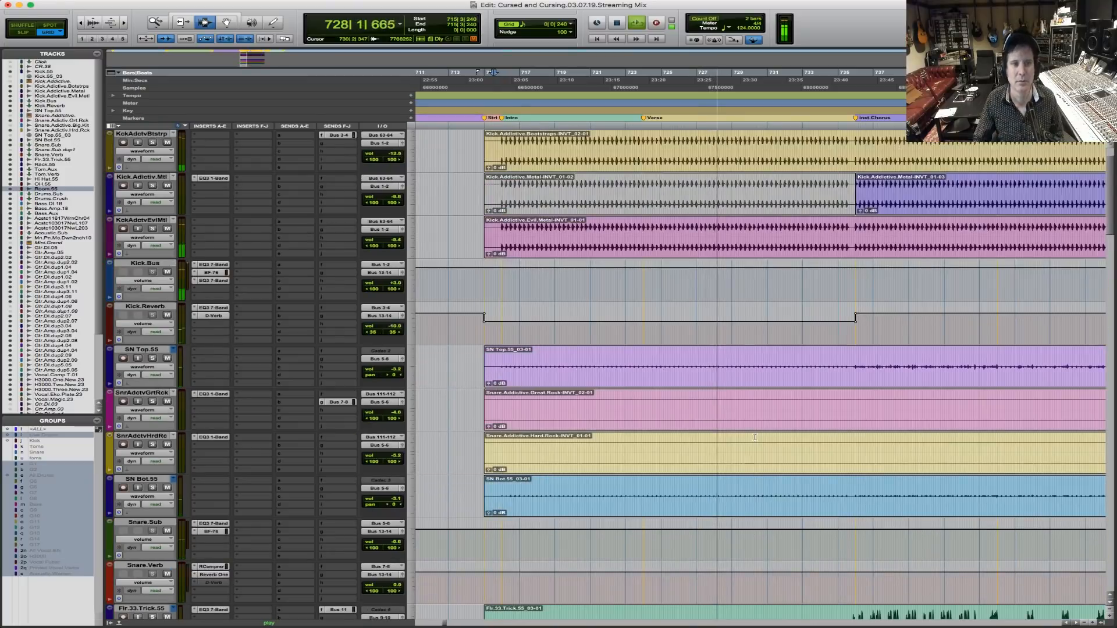
pyautogui.scroll(2, 754, 437)
pyautogui.press('space')
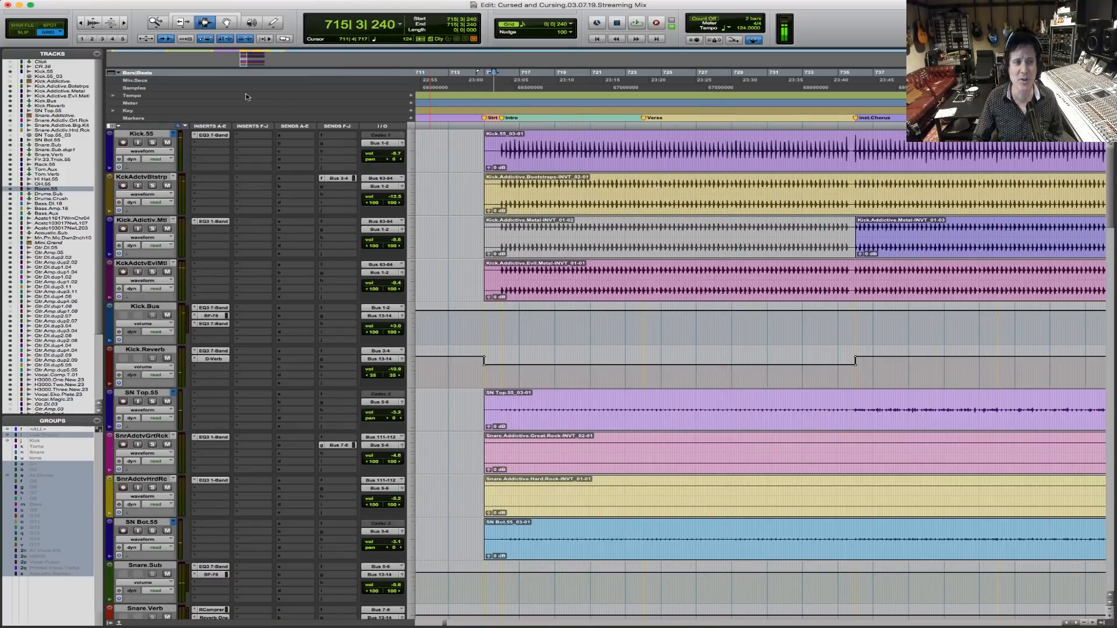
# Step: Solo Kick.55 and audition the Intro from 715|4|480
pyautogui.click(152, 142)
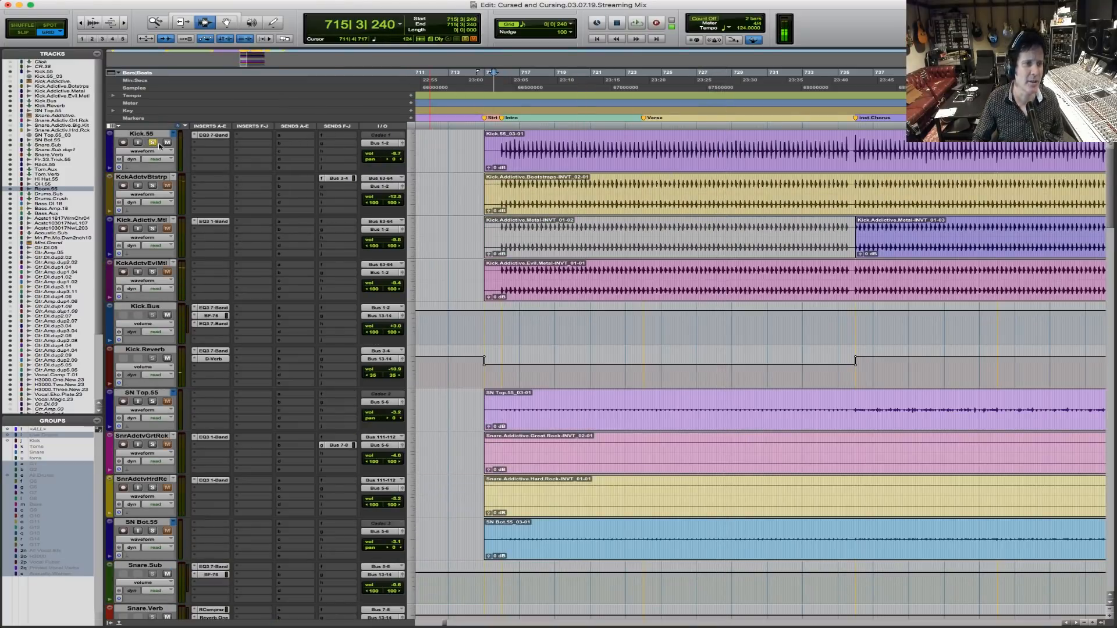
pyautogui.click(500, 148)
pyautogui.press('space')
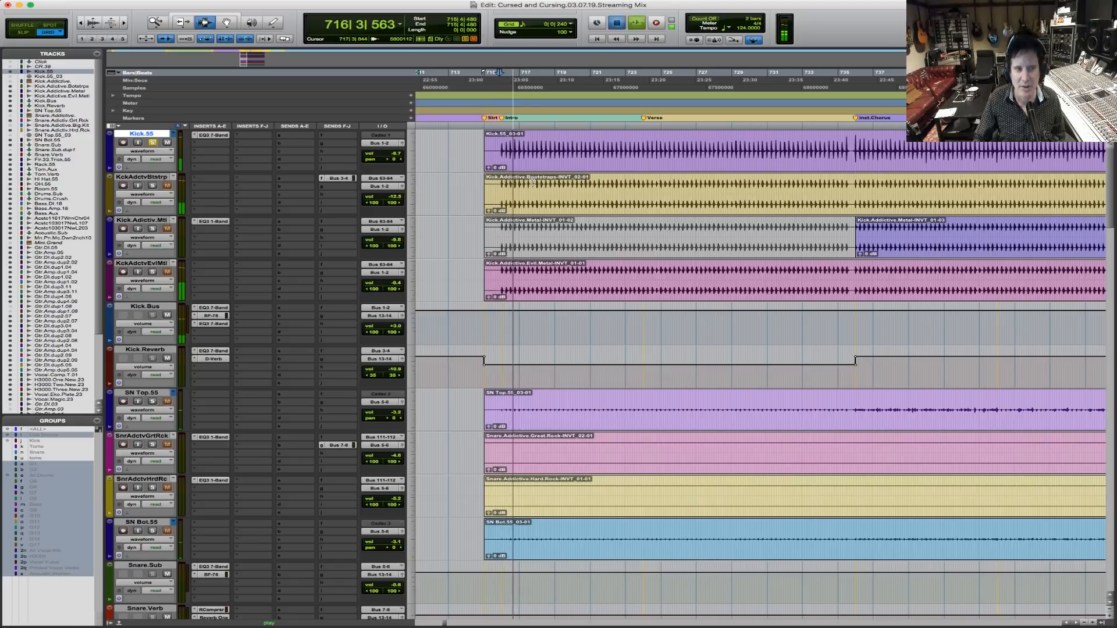
pyautogui.press('space')
pyautogui.press('space')
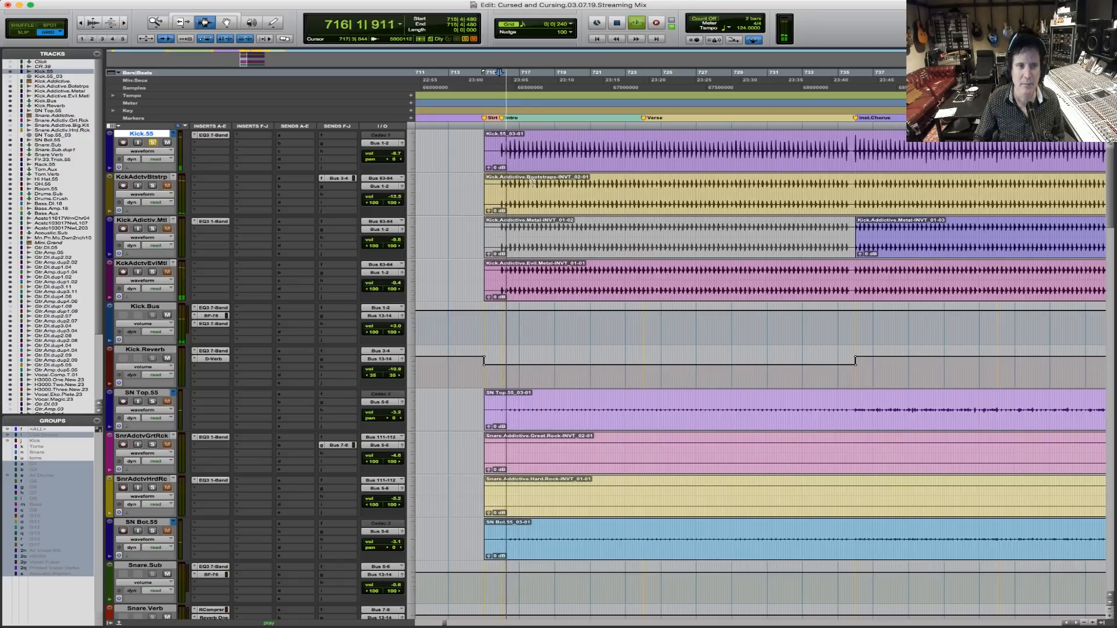
# Step: Audition the Intro from 715|4|480, comparing Kick.55 with the KckAdctvBtstrp and KckAdctvEvlMtl samples soloed in turn
pyautogui.press('space')
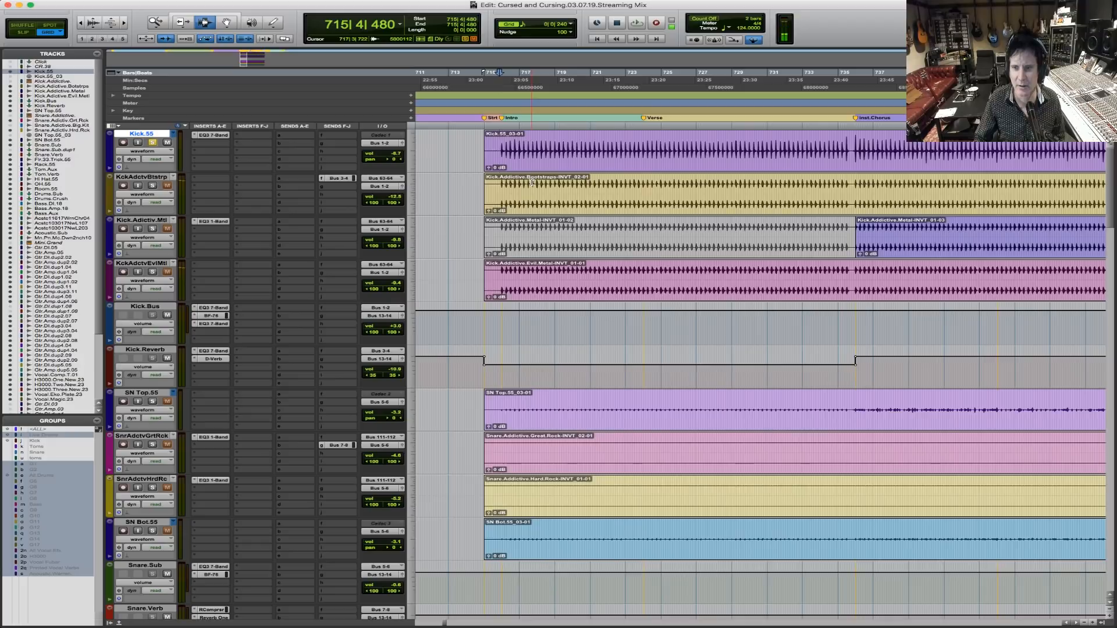
pyautogui.press('space')
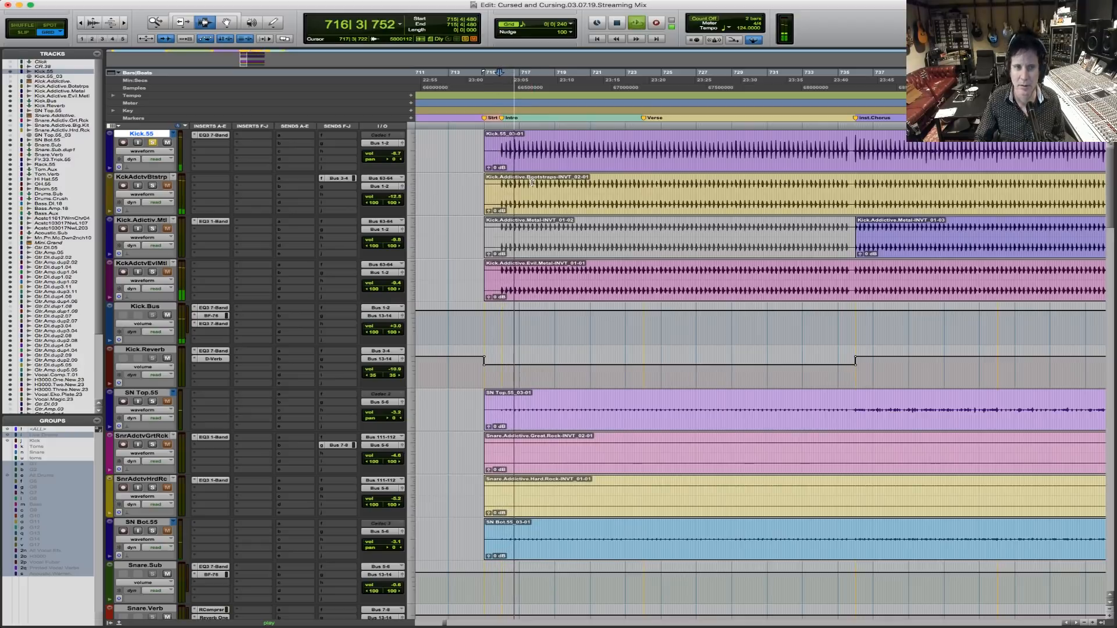
pyautogui.click(153, 272)
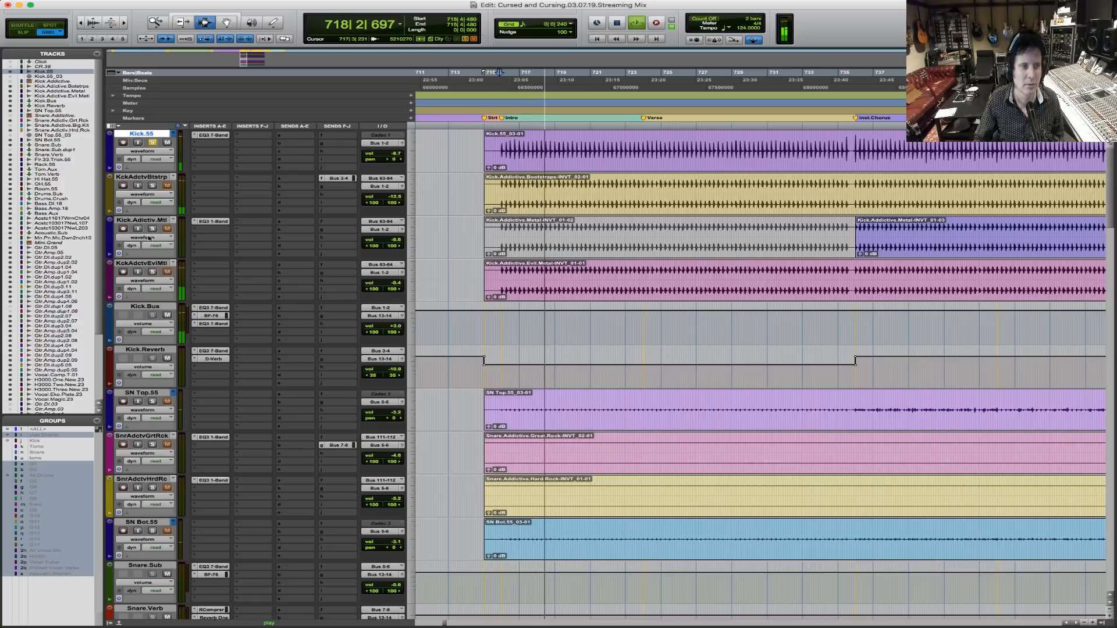
pyautogui.click(151, 187)
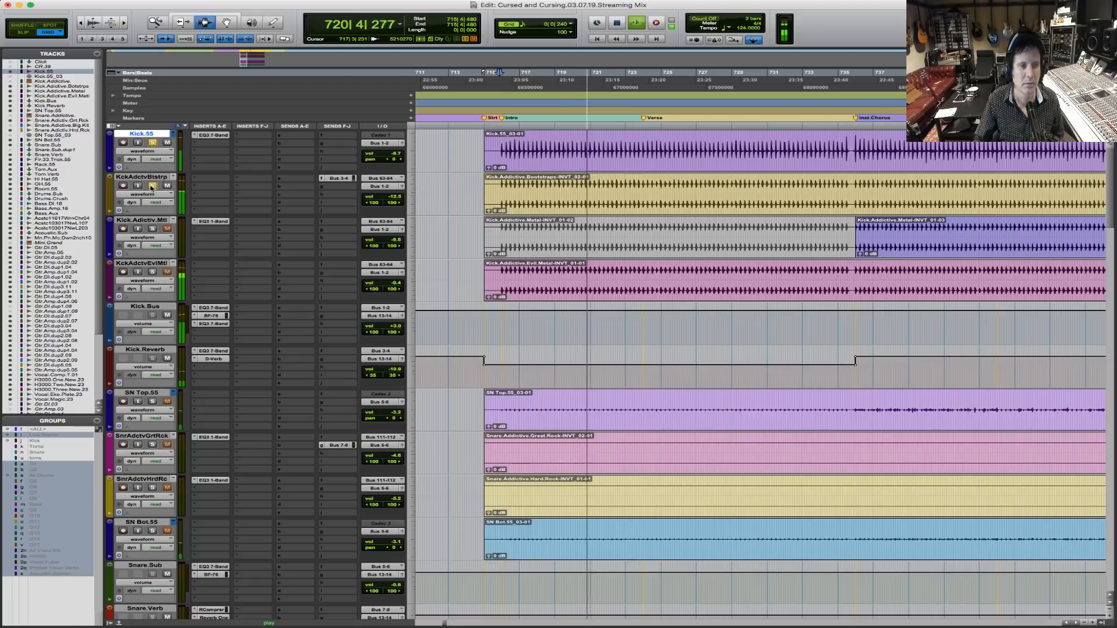
pyautogui.click(153, 272)
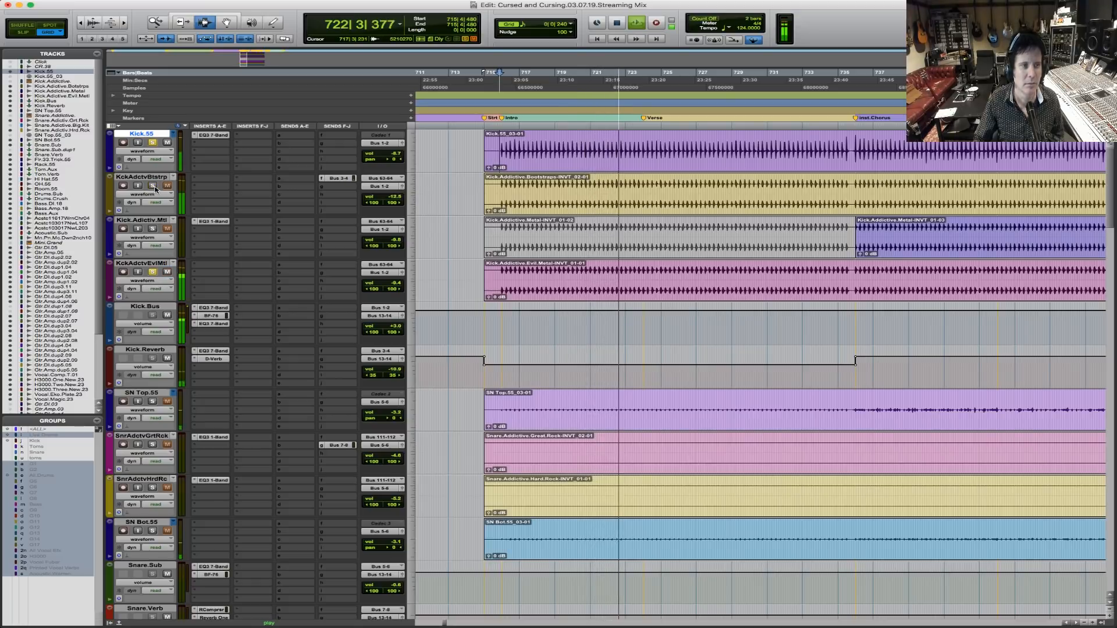
pyautogui.press('space')
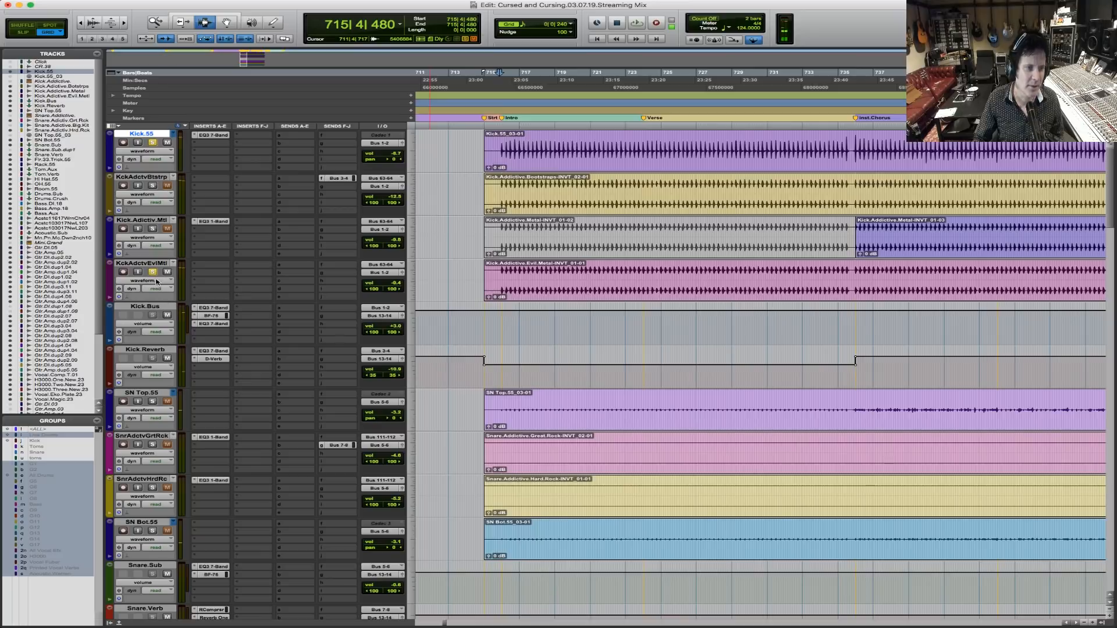
pyautogui.click(153, 143)
pyautogui.press('space')
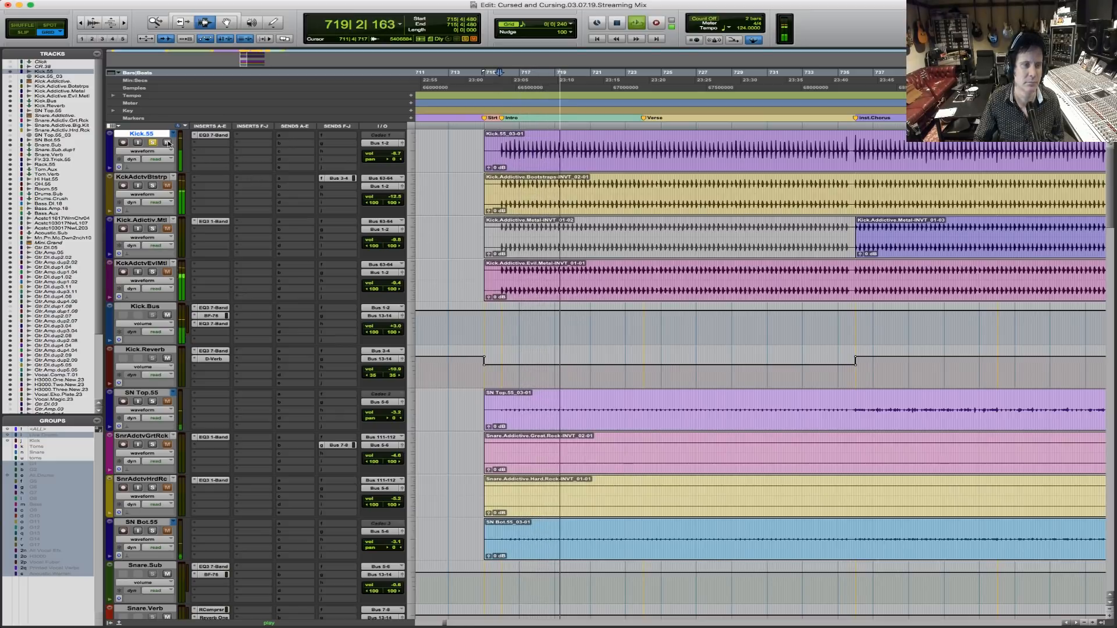
pyautogui.press('space')
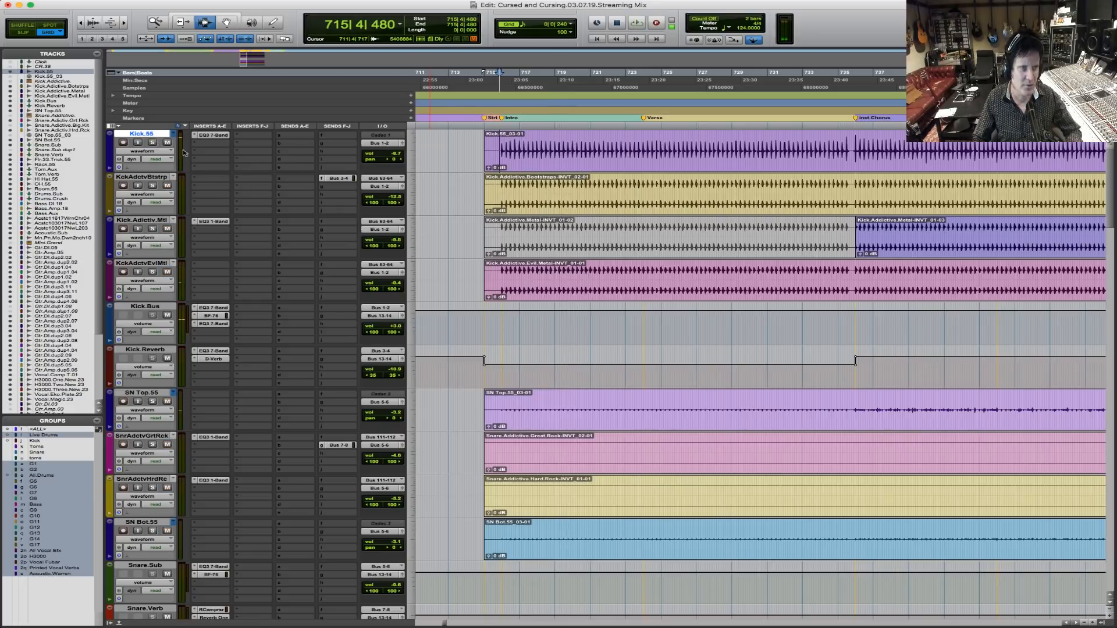
# Step: Play the soloed drums from 715|4|480, taking KckAdctvEvlMtl and KckAdctvBtstrp out of solo to compare the kick sound
pyautogui.press('space')
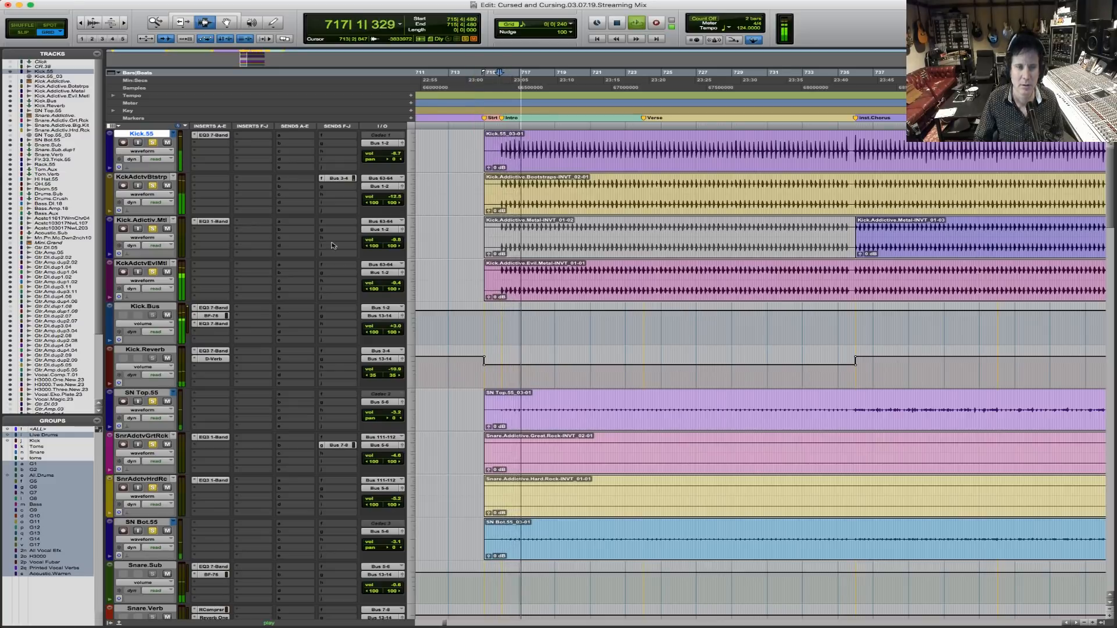
pyautogui.click(152, 272)
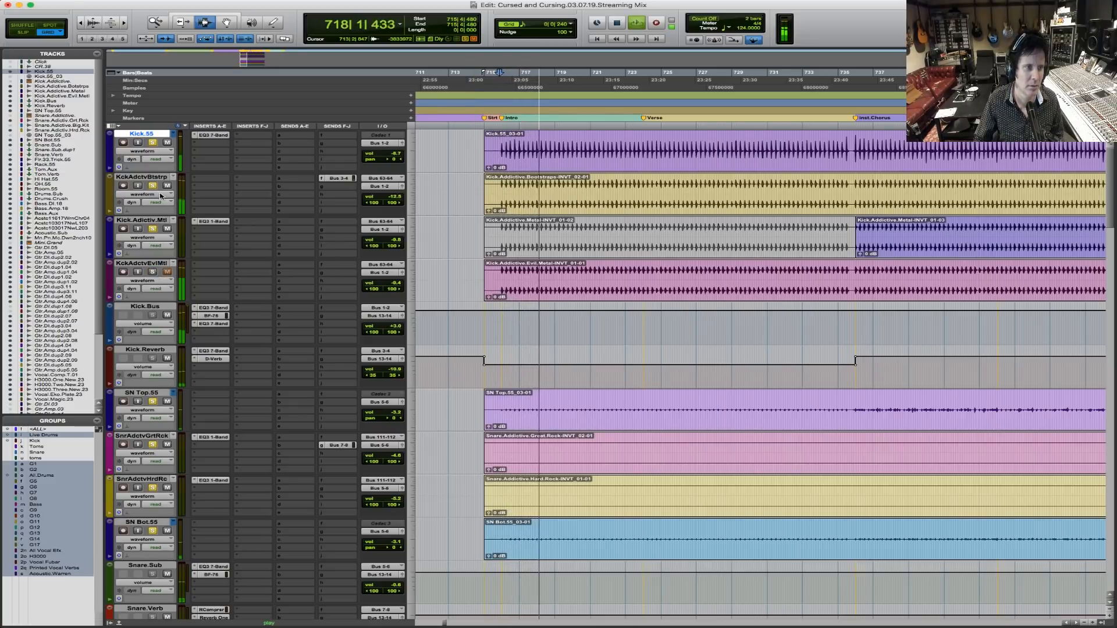
pyautogui.click(153, 186)
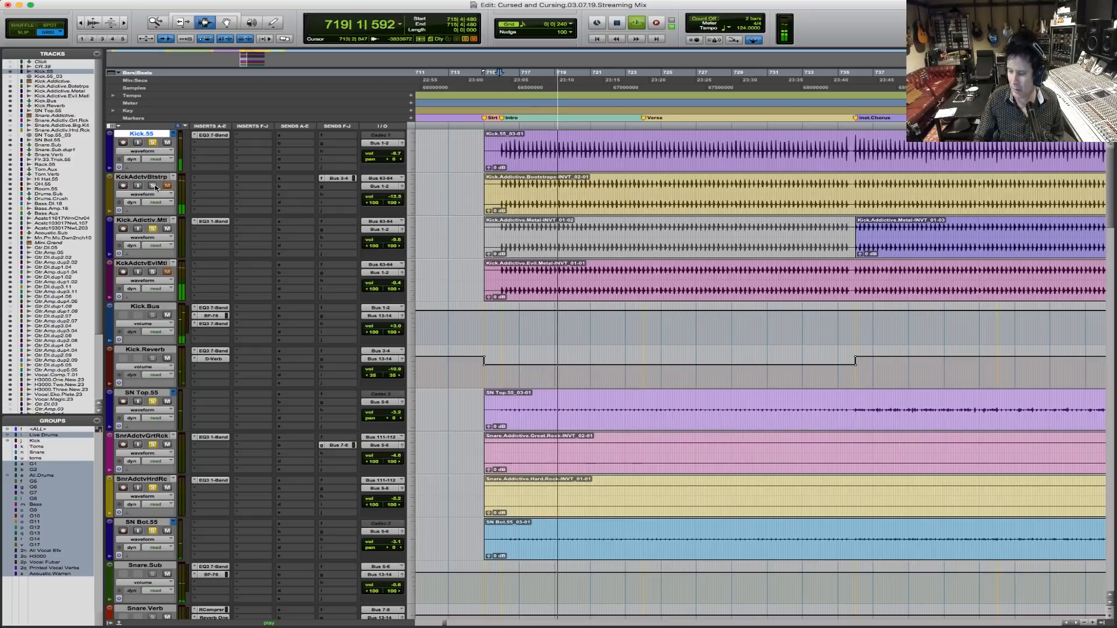
pyautogui.click(154, 186)
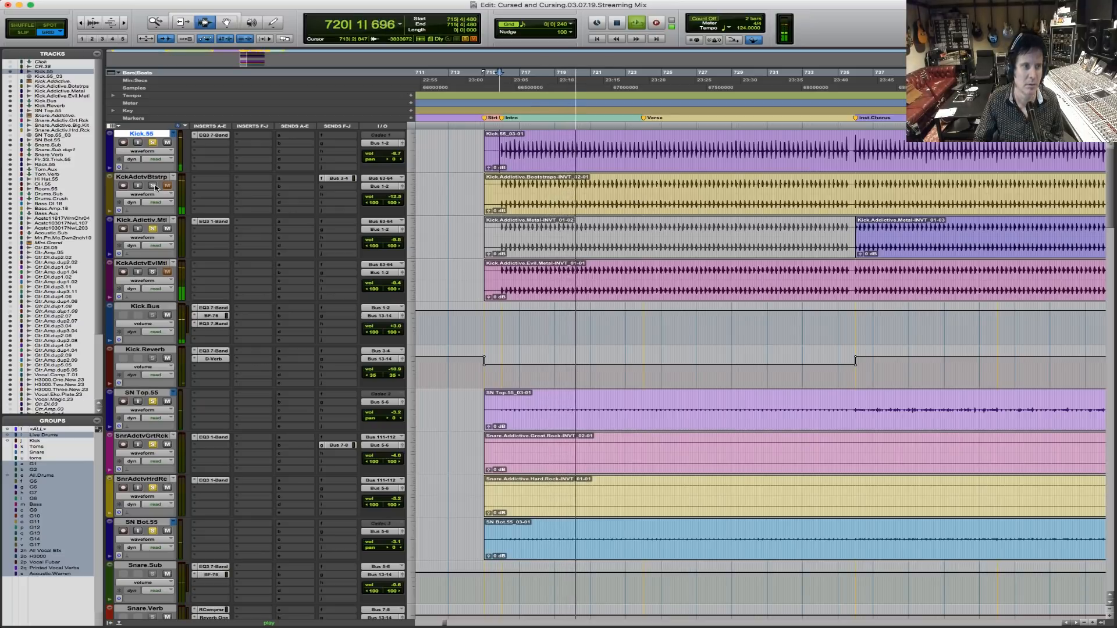
pyautogui.click(155, 273)
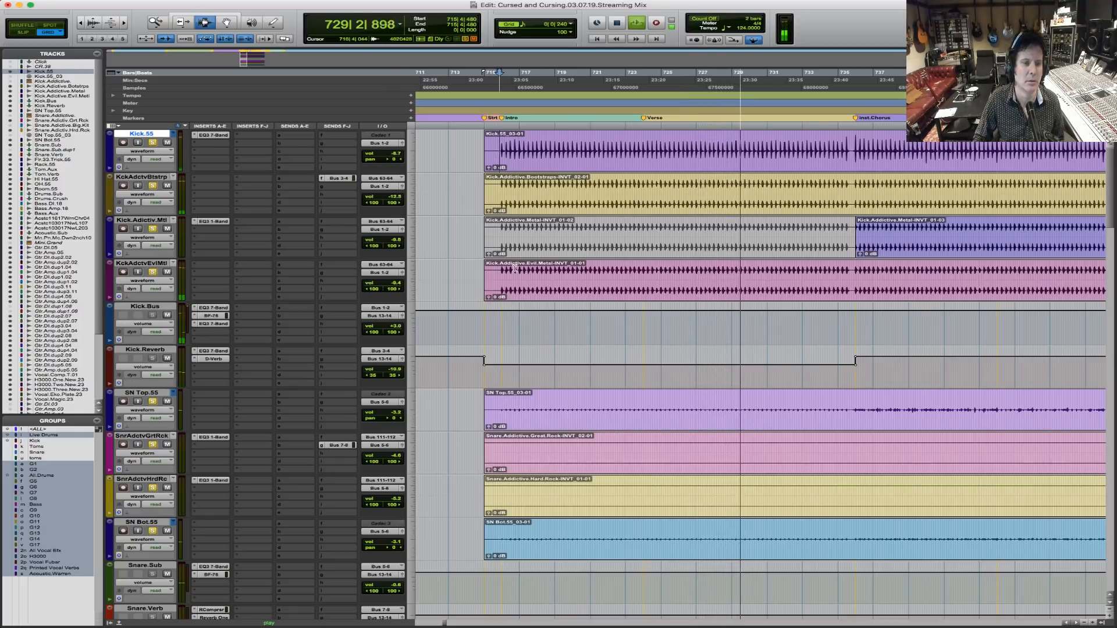
pyautogui.press('space')
# Step: Play the Intro again, briefly muting and unmuting KckAdctvEvlMtl and KckAdctvBtstrp to hear each sample's contribution
pyautogui.press('space')
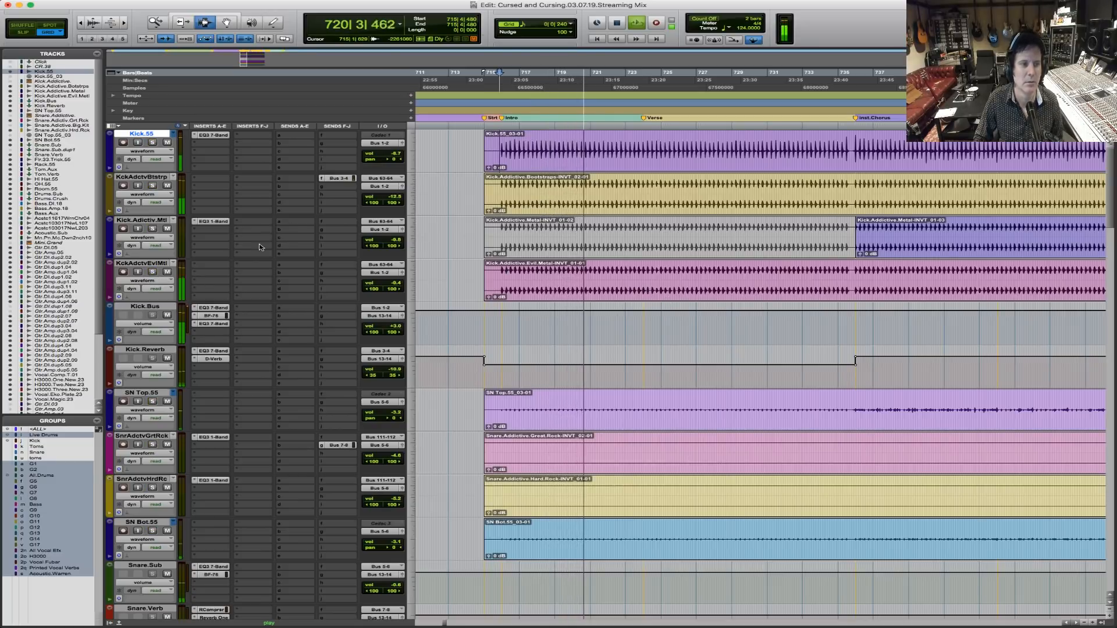
pyautogui.click(167, 273)
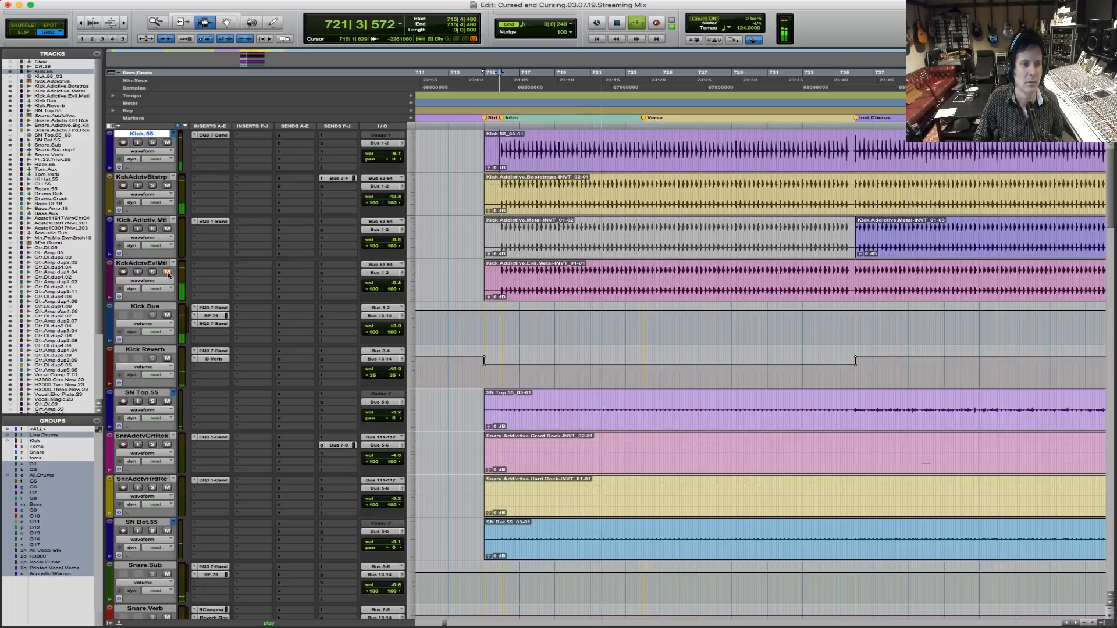
pyautogui.click(168, 273)
pyautogui.click(167, 187)
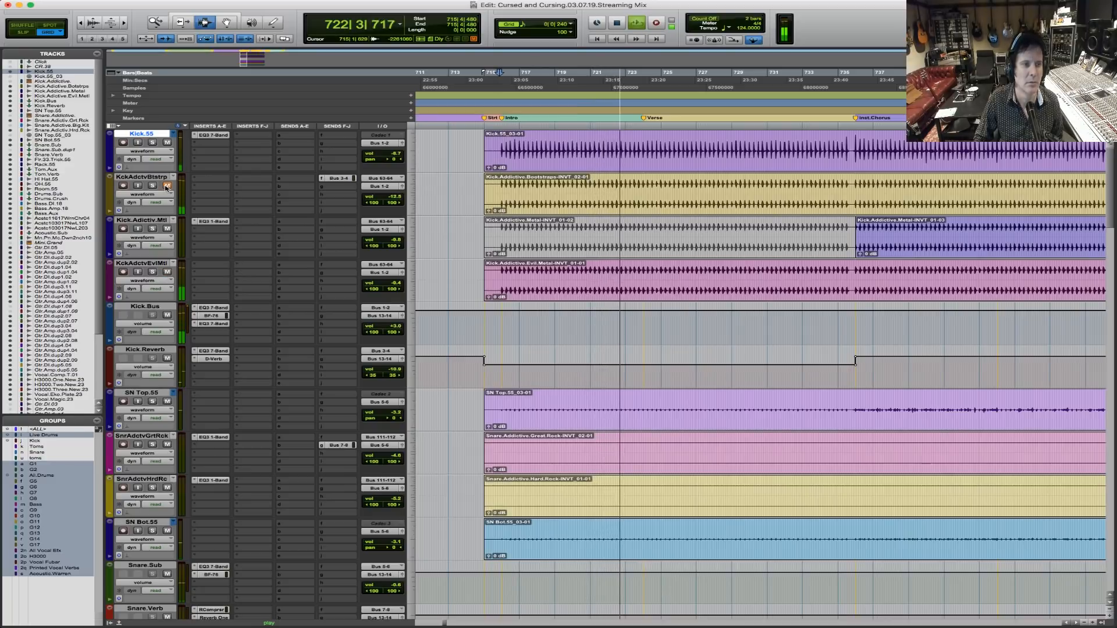
pyautogui.click(167, 186)
pyautogui.press('space')
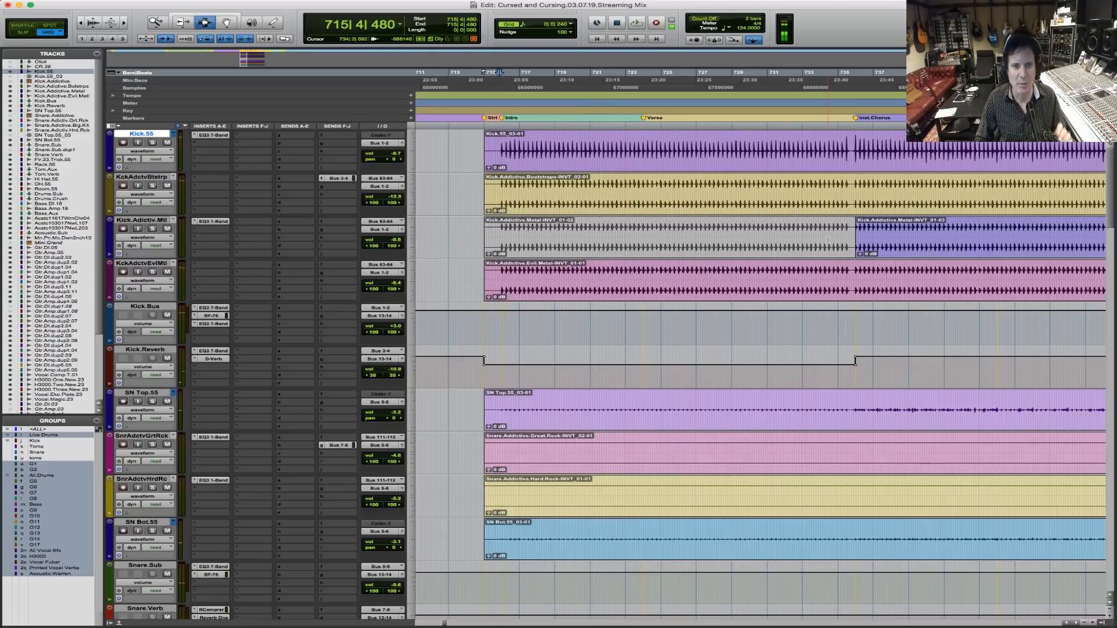
# Step: Split the grouped kick, snare and other drum clips at 735|4|480, just before Inst.Chorus
pyautogui.click(853, 190)
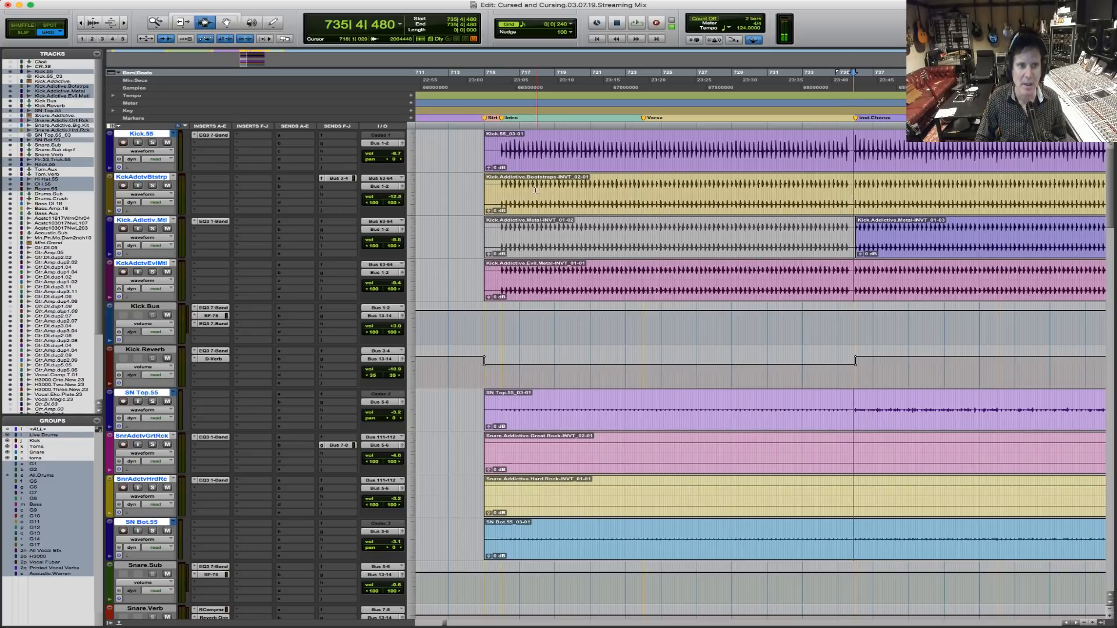
pyautogui.click(851, 194)
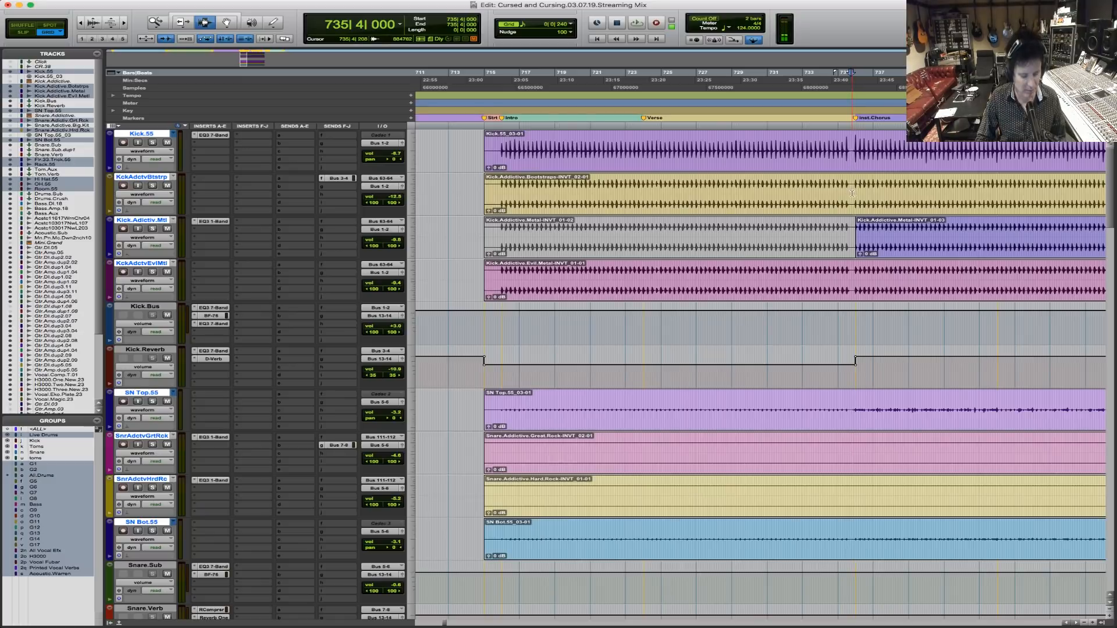
pyautogui.click(853, 193)
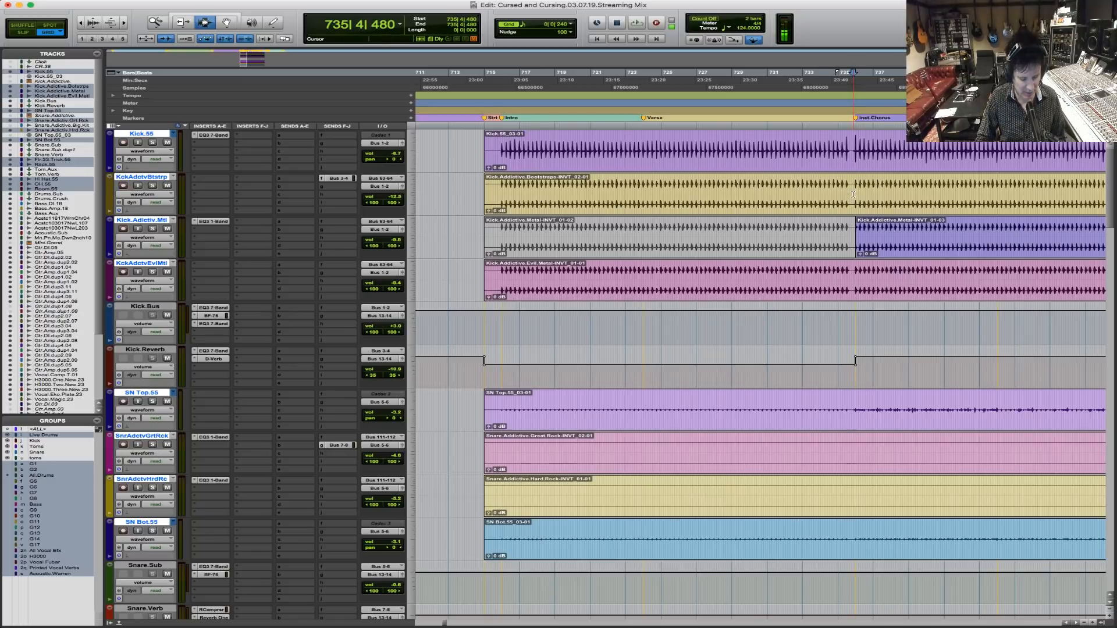
pyautogui.press('super+e')
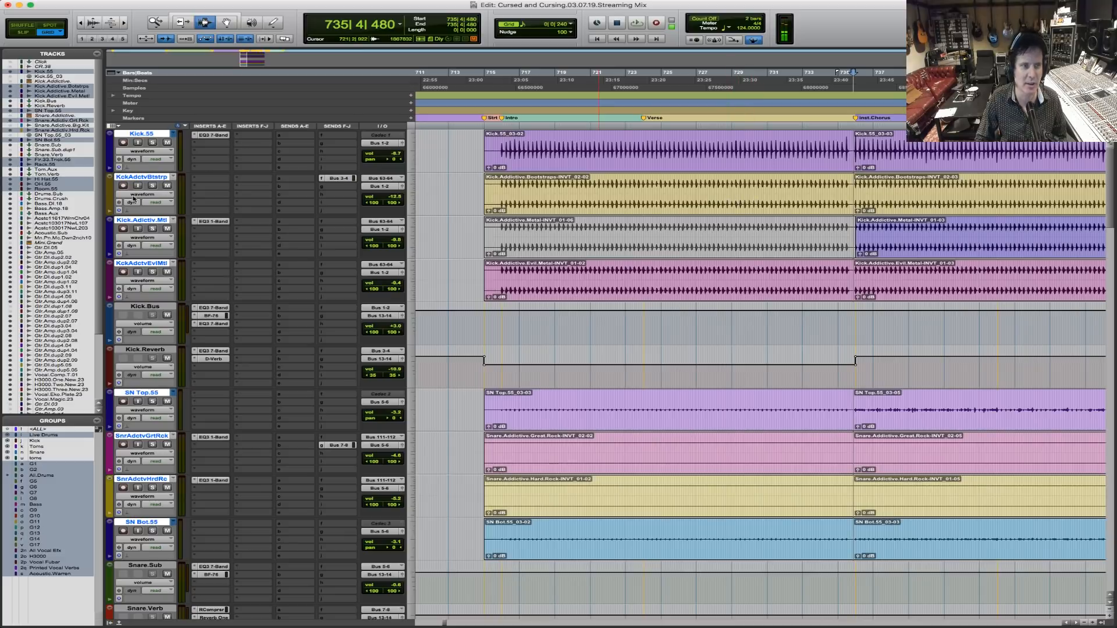
# Step: Insert a stereo EQ3 1-Band on KckAdctvBtstrp and set it to a 12 dB/oct low-pass filter at 467.7 Hz
pyautogui.click(214, 179)
pyautogui.moveTo(227, 196)
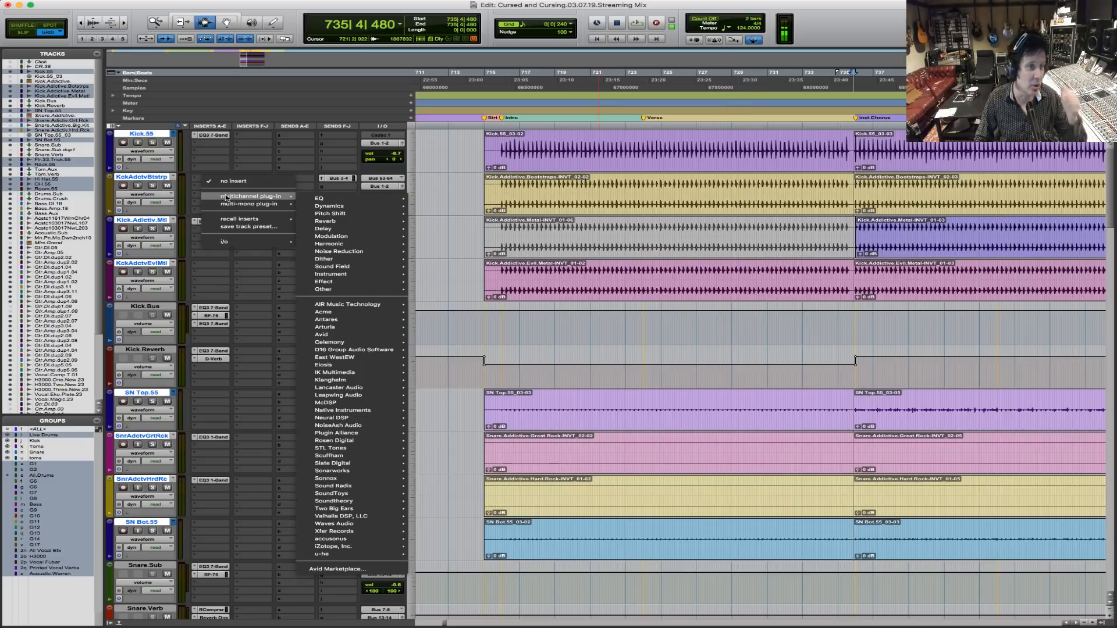
pyautogui.moveTo(353, 199)
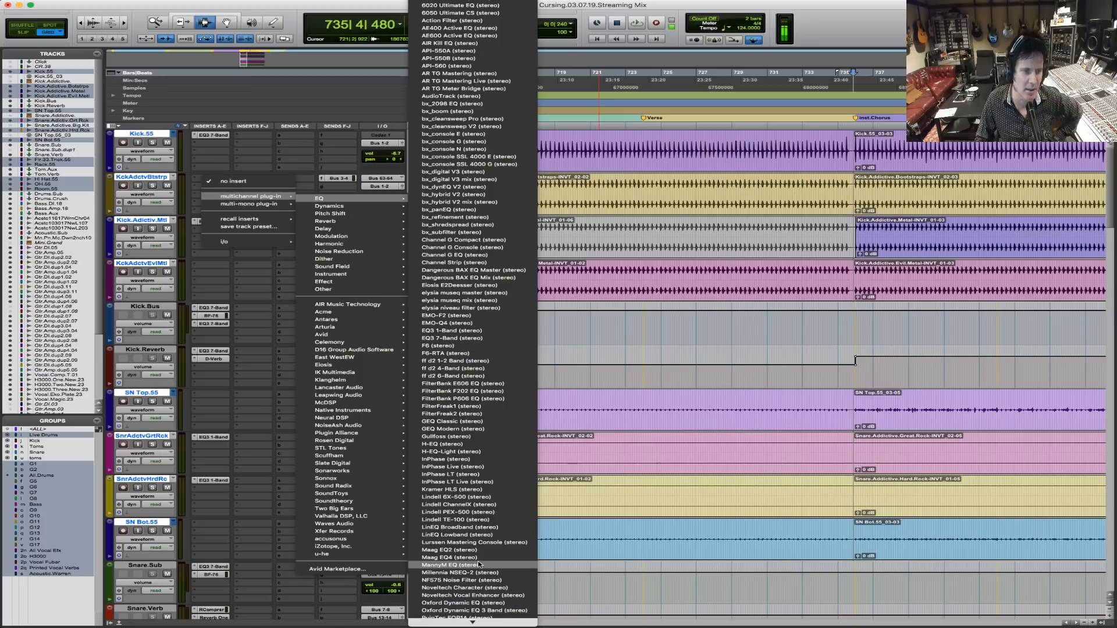
pyautogui.moveTo(352, 336)
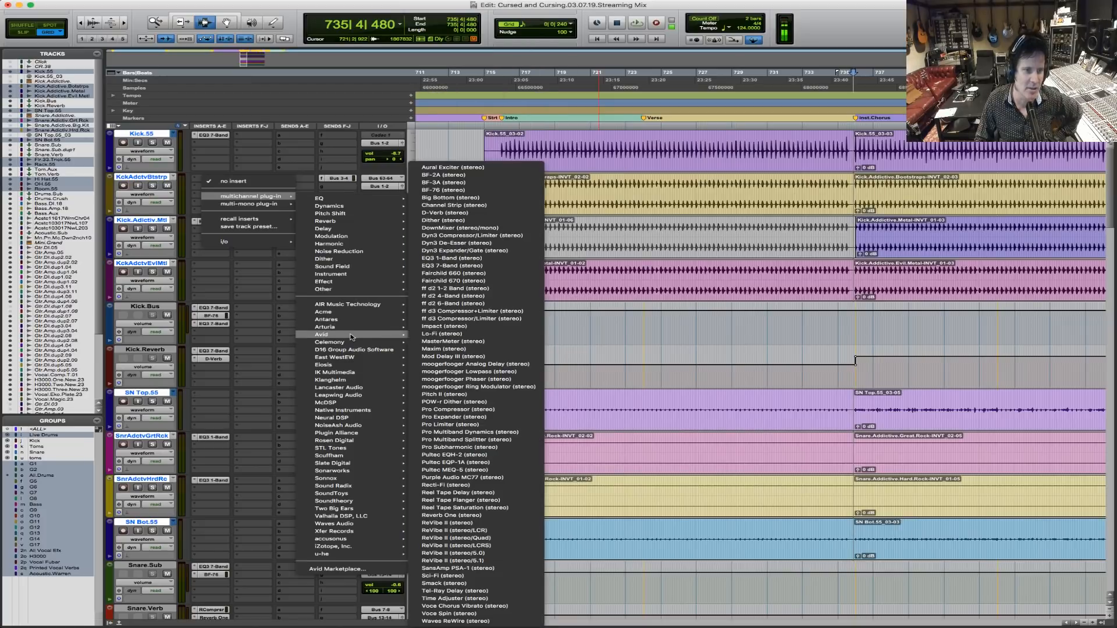
pyautogui.click(478, 257)
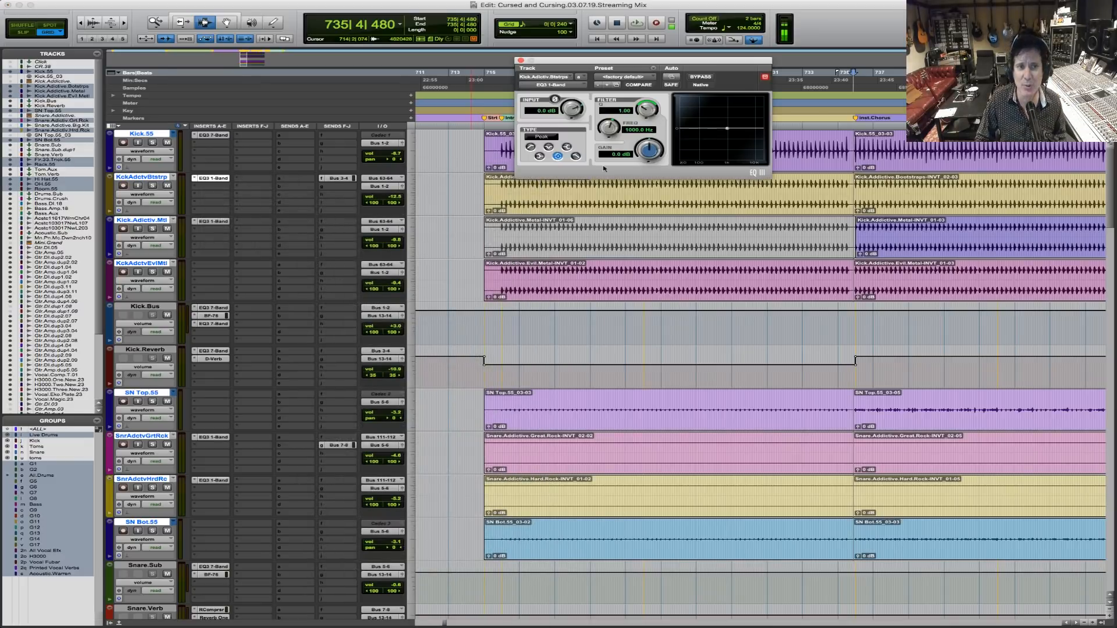
pyautogui.click(576, 156)
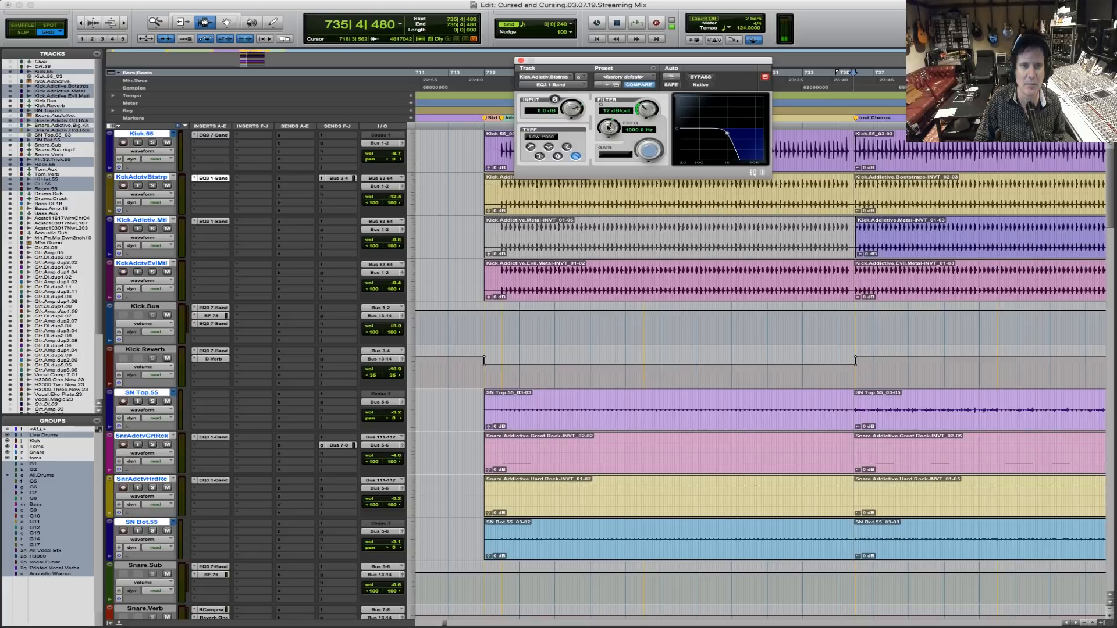
pyautogui.moveTo(609, 127); pyautogui.dragTo(598, 140)
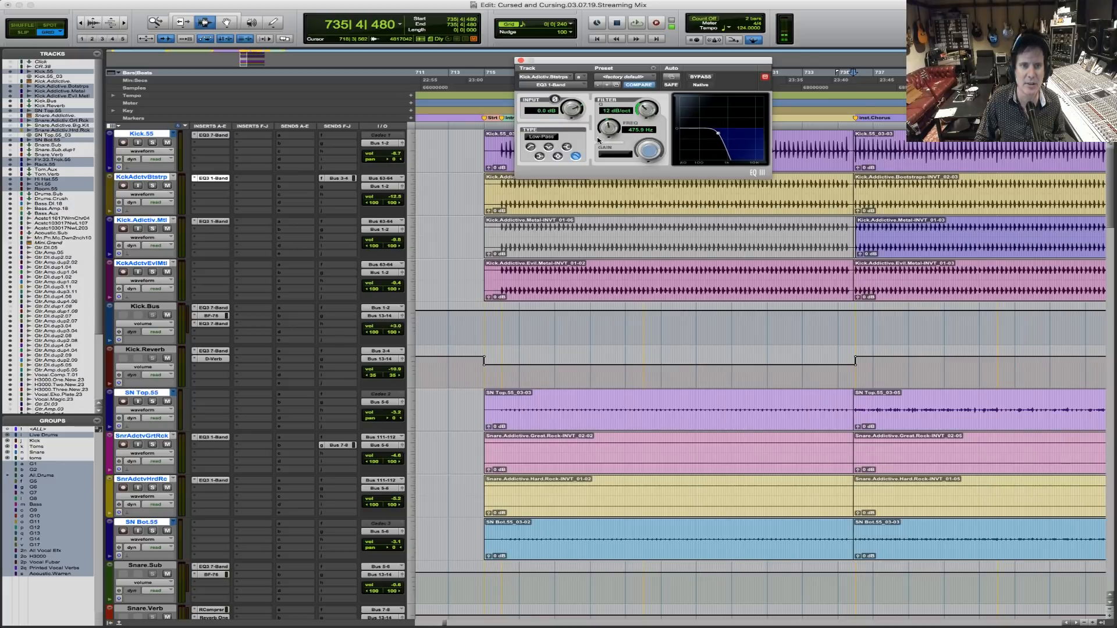
# Step: Solo KckAdctvBtstrp and audition the low-pass filtered kick from 715|4|240
pyautogui.click(153, 186)
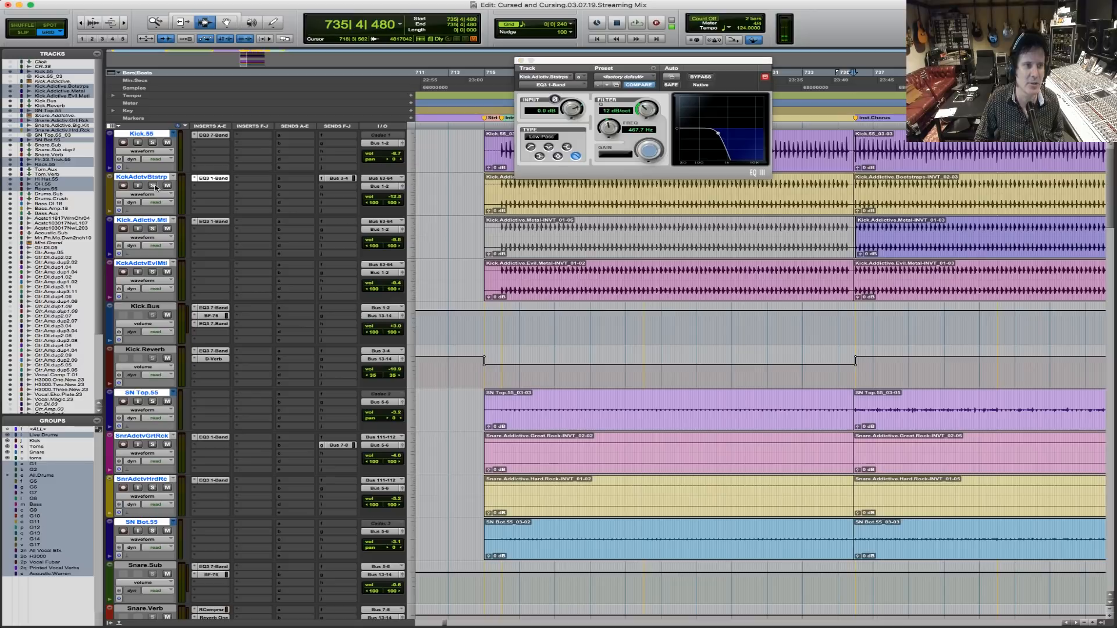
pyautogui.press('space')
pyautogui.click(500, 189)
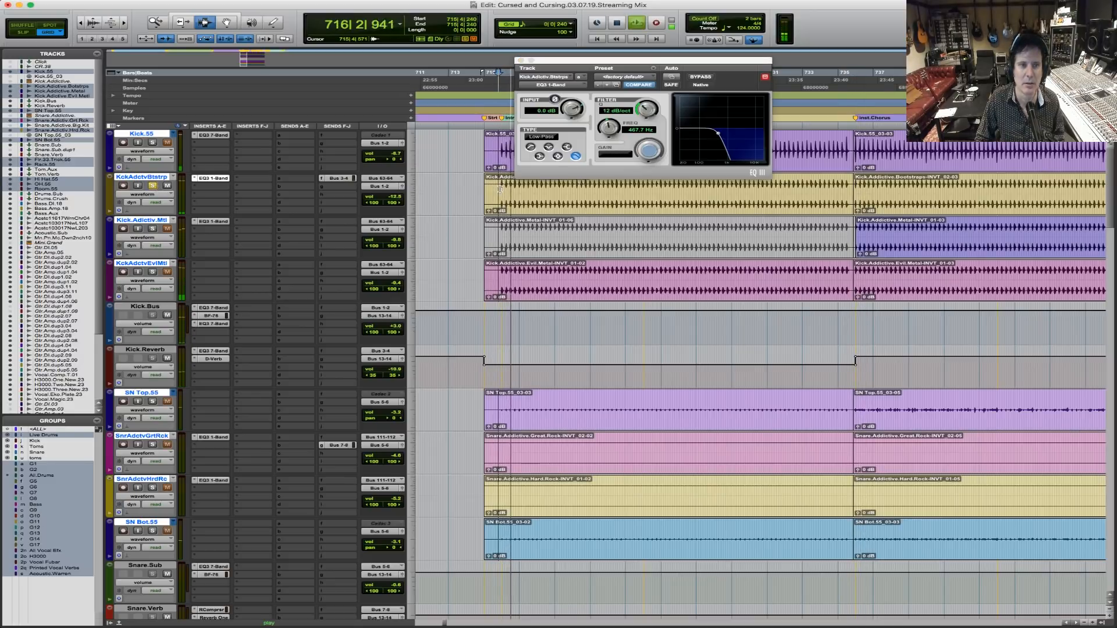
pyautogui.press('space')
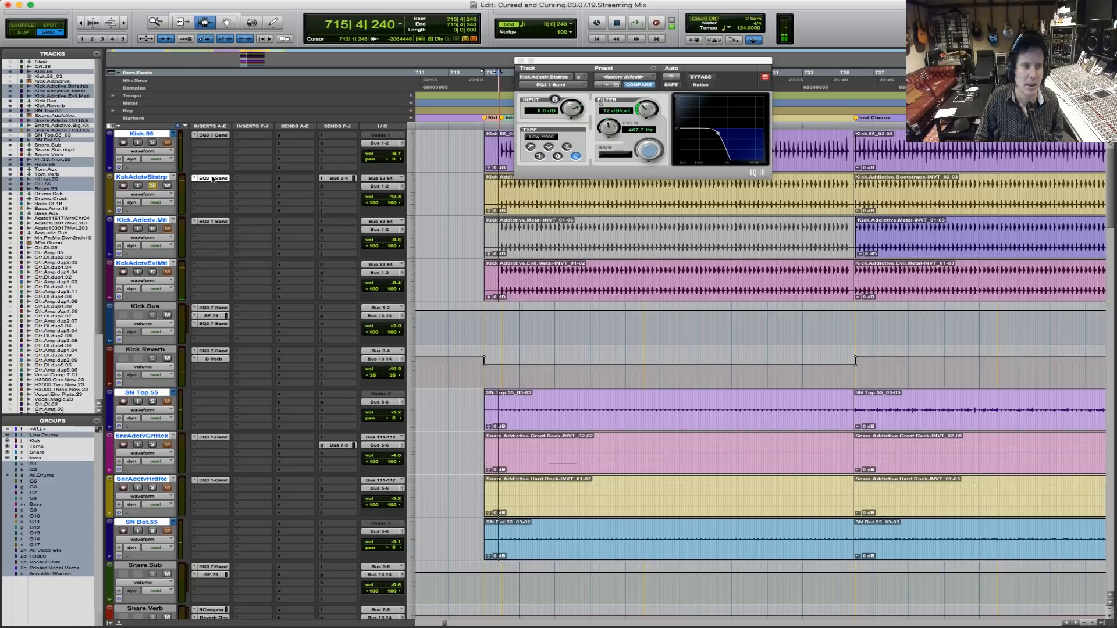
# Step: Enable Master Bypass automation for the EQ3 1-Band on KckAdctvBtstrp
pyautogui.moveTo(219, 260); pyautogui.dragTo(221, 266)
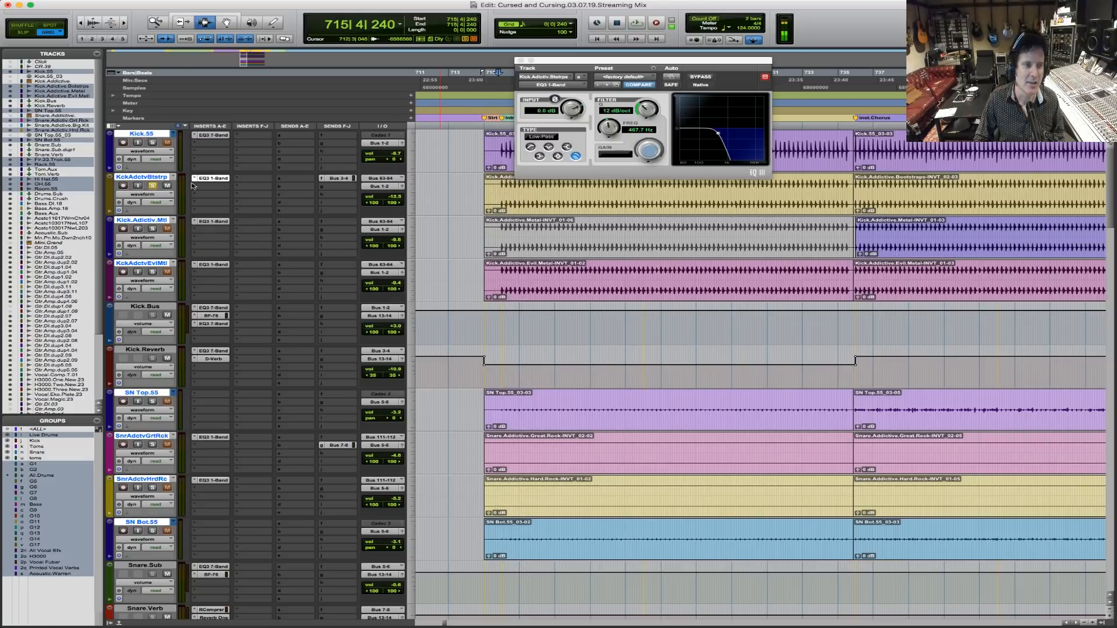
pyautogui.click(154, 195)
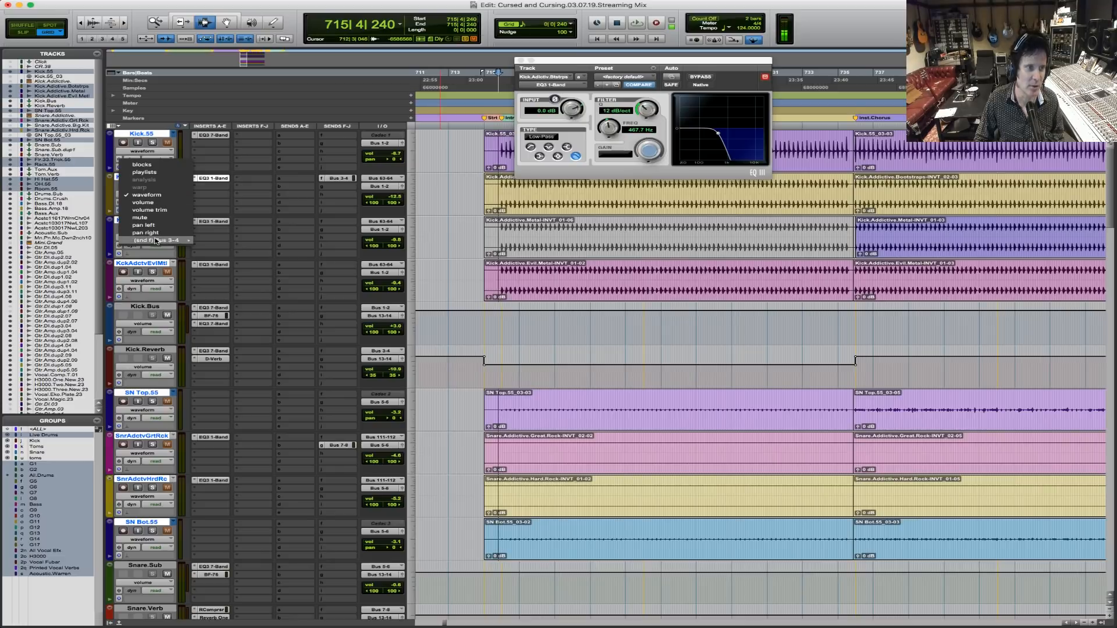
pyautogui.click(658, 77)
pyautogui.click(673, 78)
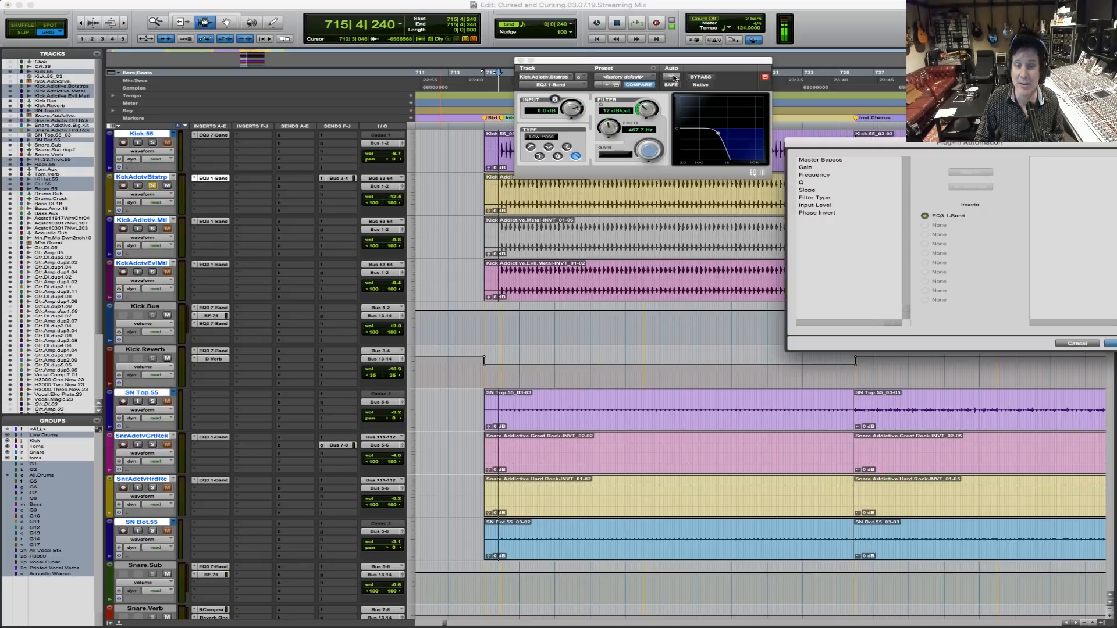
pyautogui.click(835, 161)
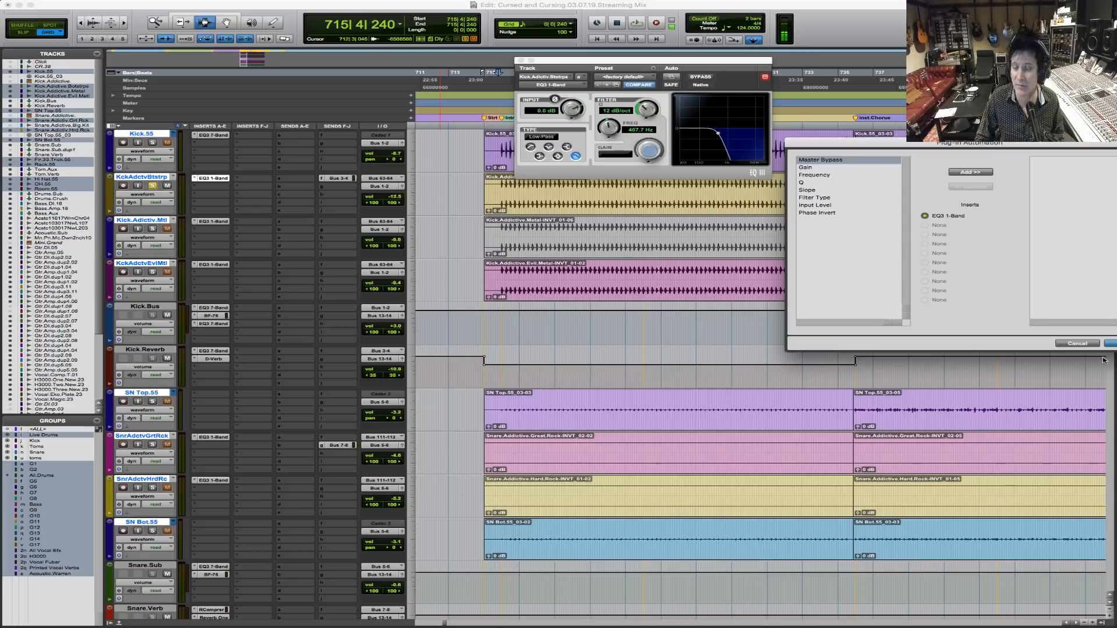
pyautogui.click(971, 172)
pyautogui.press('Return')
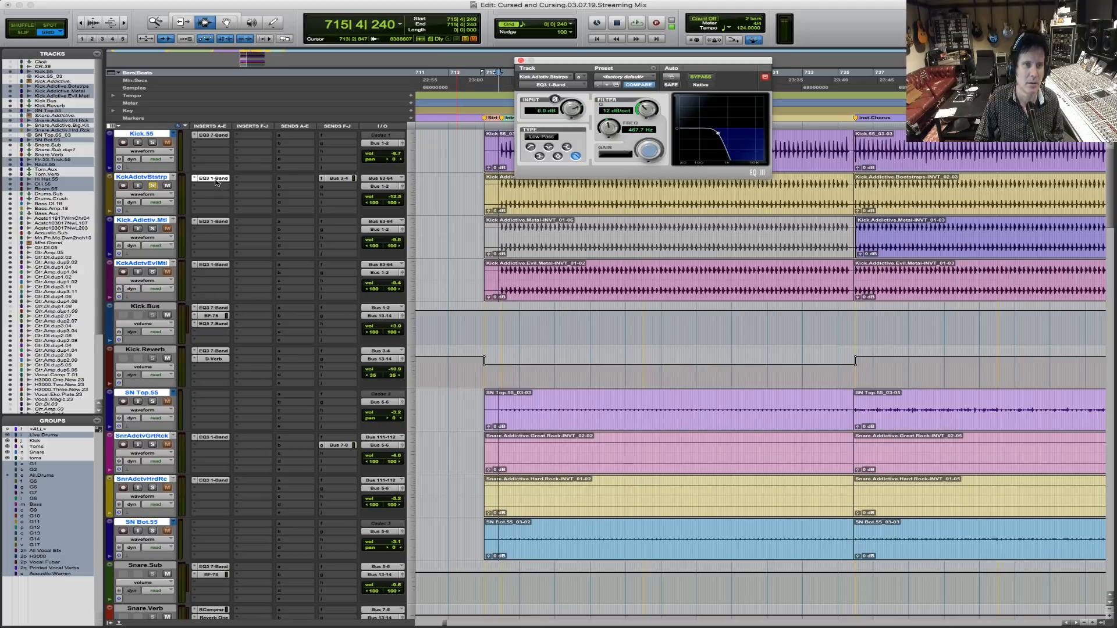
# Step: Show the EQ3 1-Band Master Bypass automation on the KckAdctvBtstrp track
pyautogui.click(155, 196)
pyautogui.moveTo(166, 249)
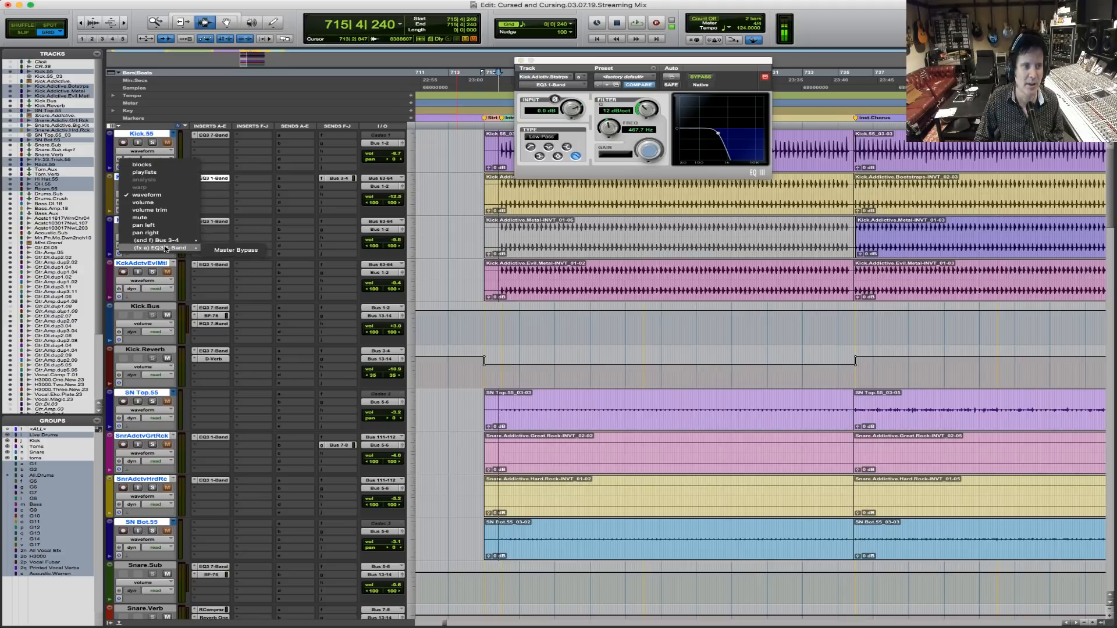
pyautogui.click(245, 252)
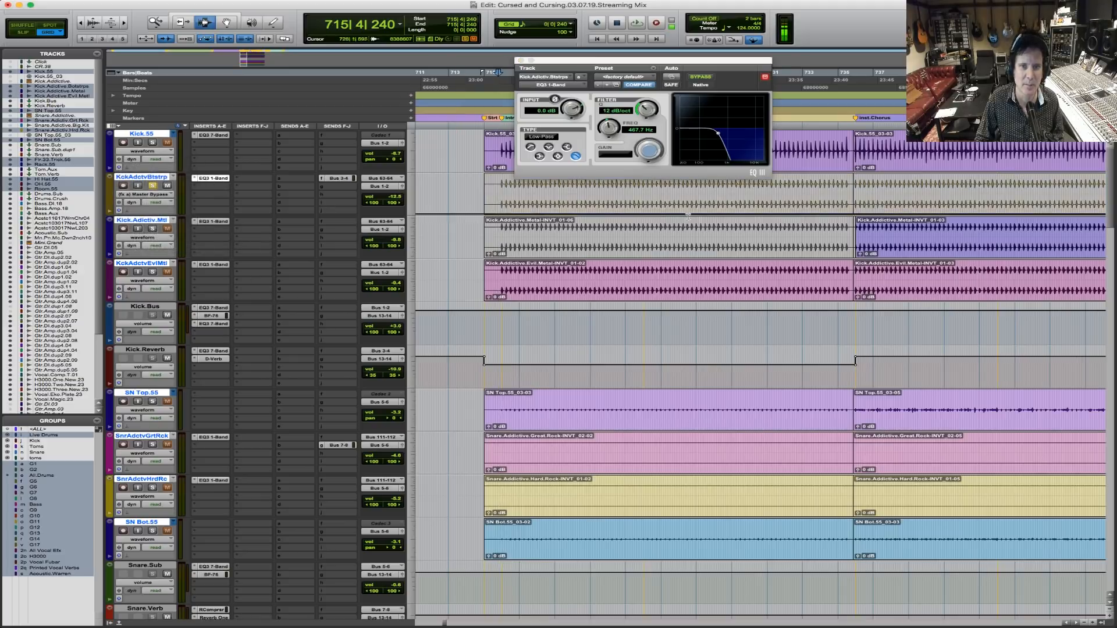
# Step: Automate KckAdctvBtstrp's EQ3 1-Band as bypassed across the whole track, then active from 714|4|956 up to Inst.Chorus
pyautogui.tripleClick(717, 200)
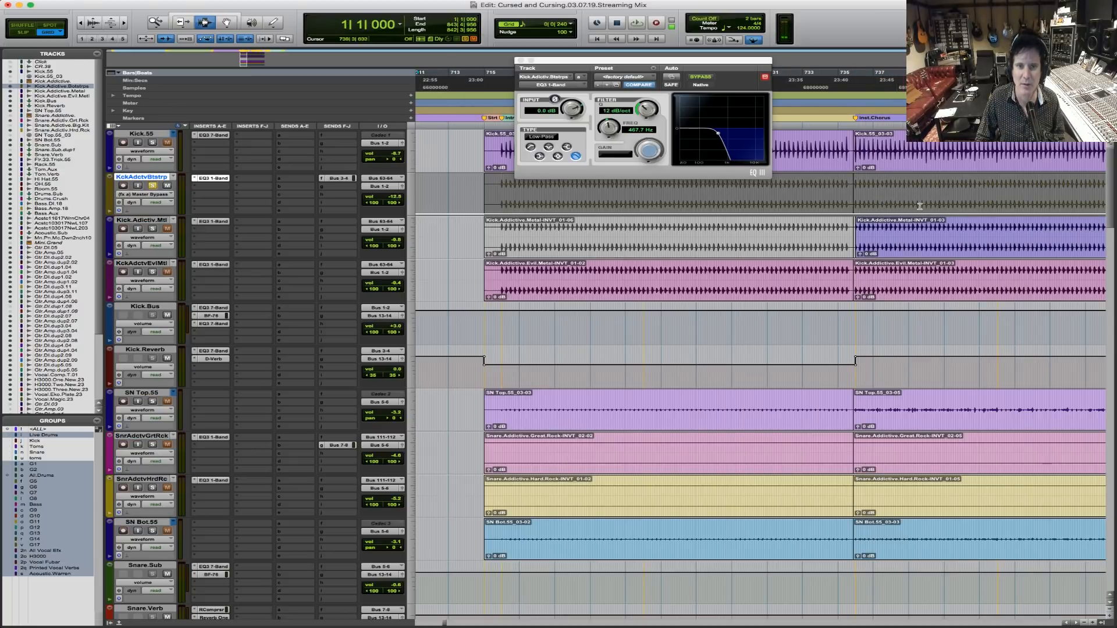
pyautogui.click(203, 22)
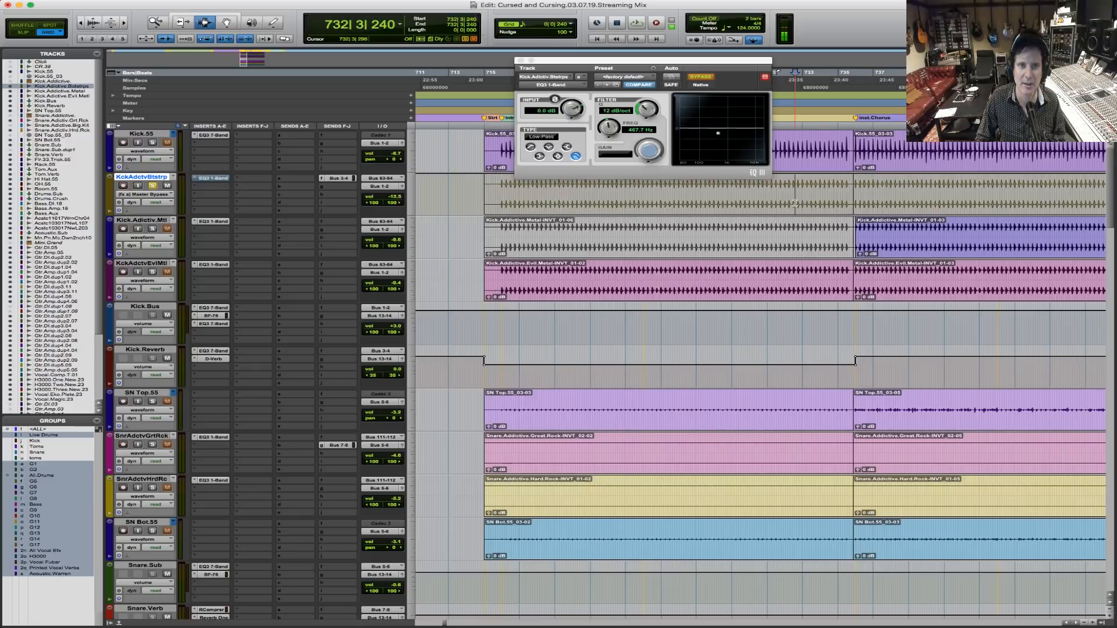
pyautogui.doubleClick(838, 183)
pyautogui.moveTo(838, 178); pyautogui.dragTo(837, 216)
pyautogui.press('F7')
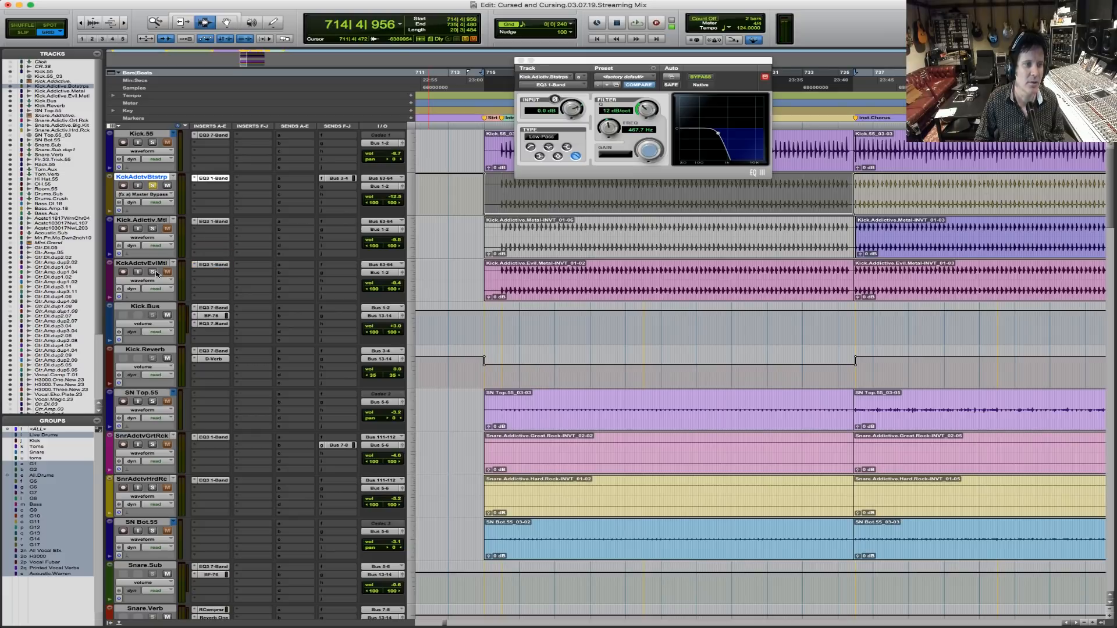
# Step: Solo the kick and snare tracks, show Master Bypass automation on KckAdctvEvlMtl and copy KckAdctvBtstrp's bypass automation to it
pyautogui.click(154, 273)
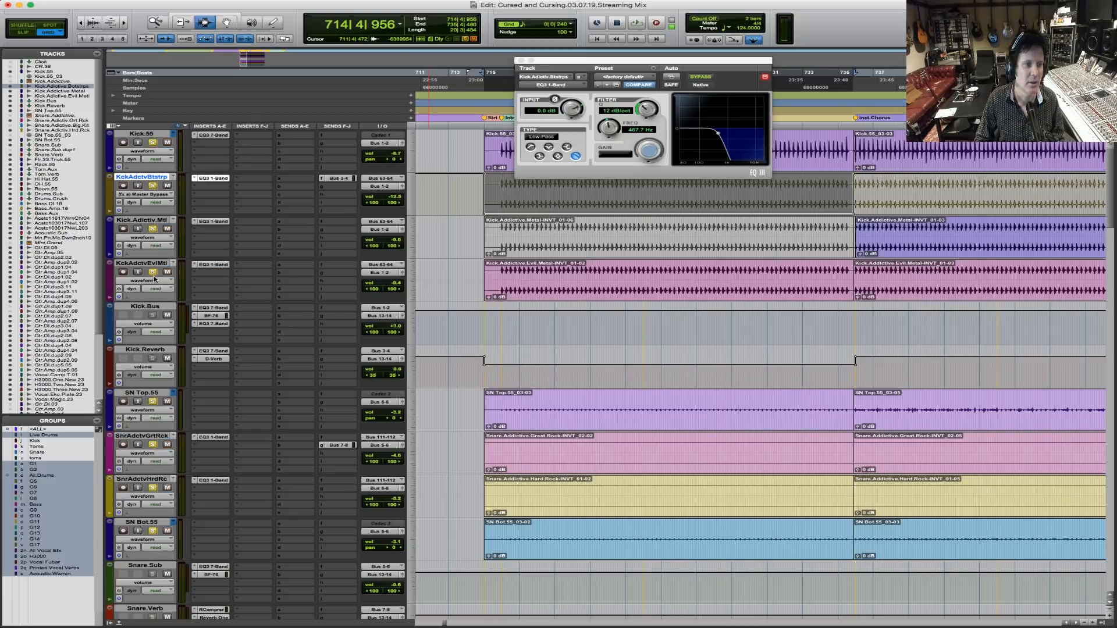
pyautogui.click(154, 281)
pyautogui.moveTo(181, 327)
pyautogui.click(256, 330)
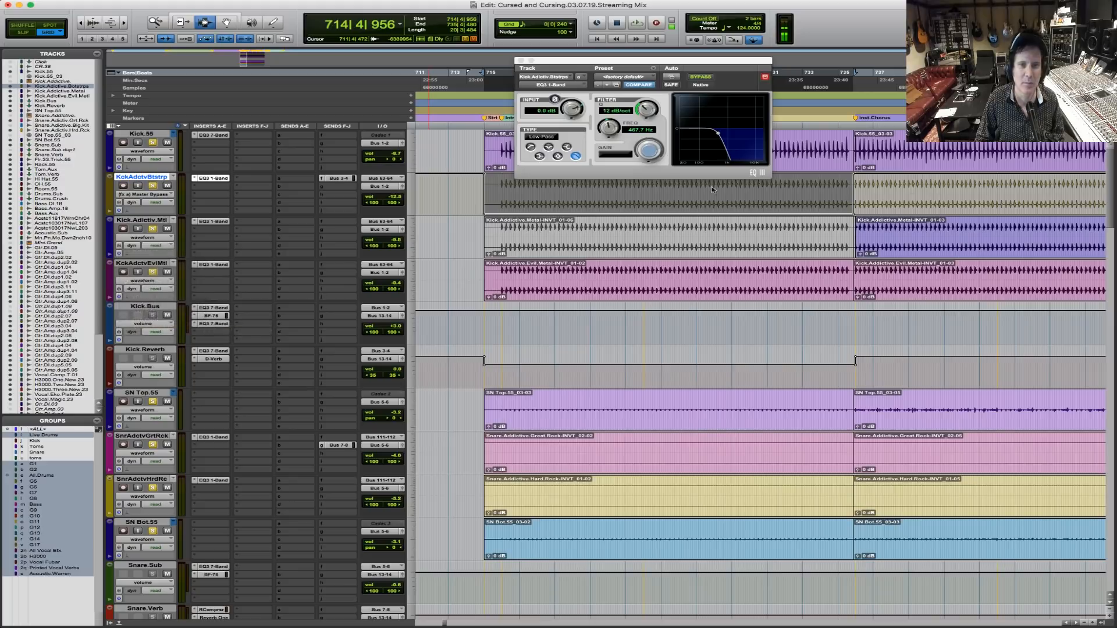
pyautogui.click(498, 202)
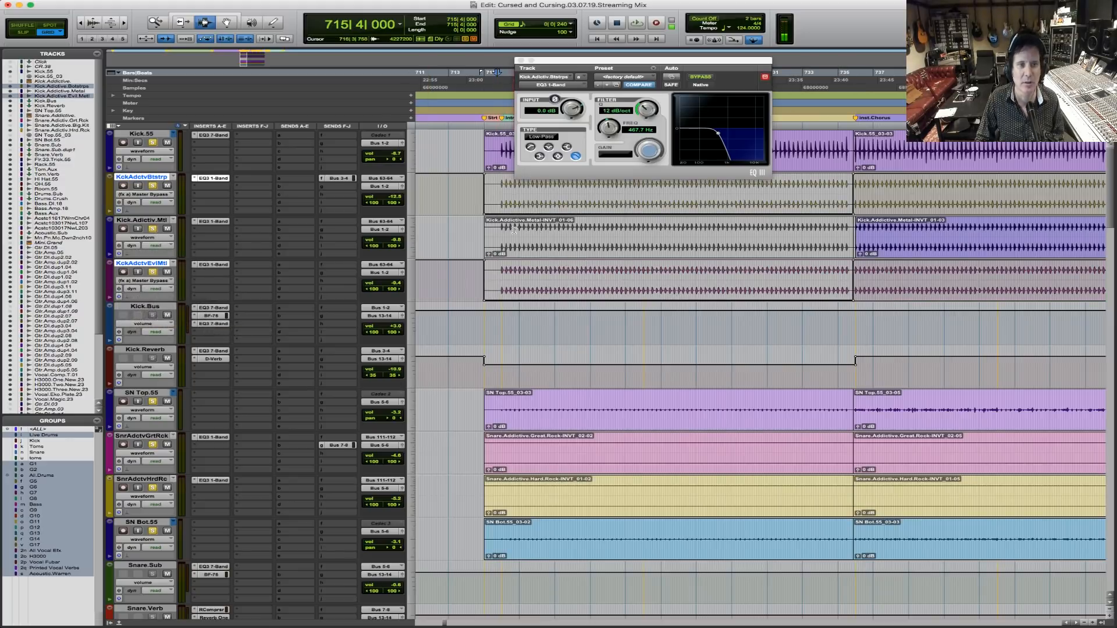
# Step: Close the EQ window and audition the kick samples from 715|4|000, then across the change into Inst.Chorus from 733|4|720
pyautogui.press('space')
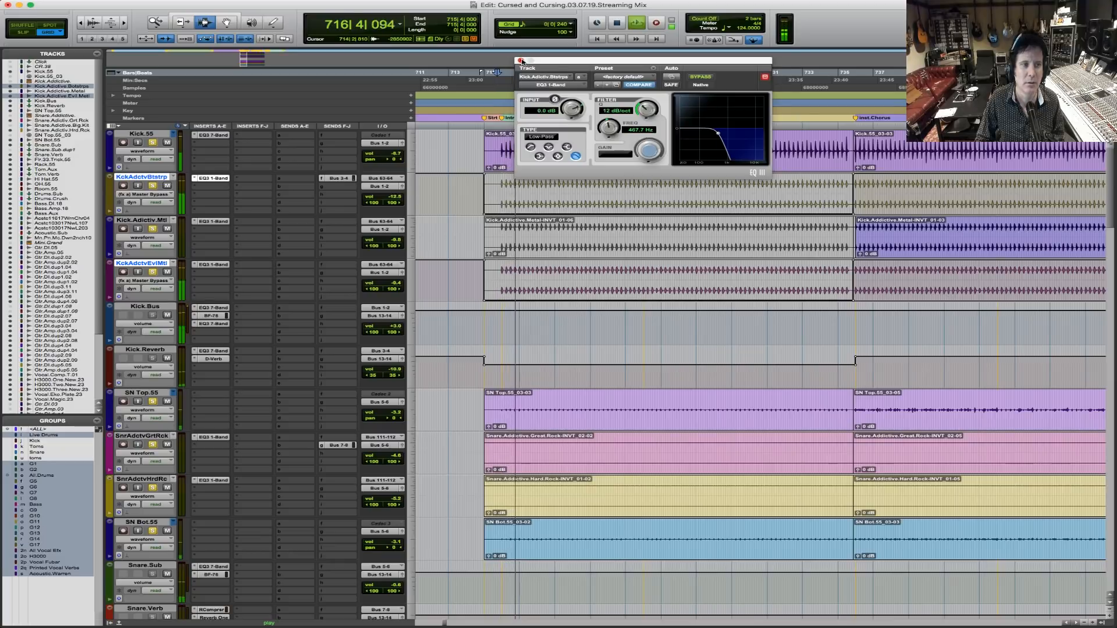
pyautogui.click(522, 61)
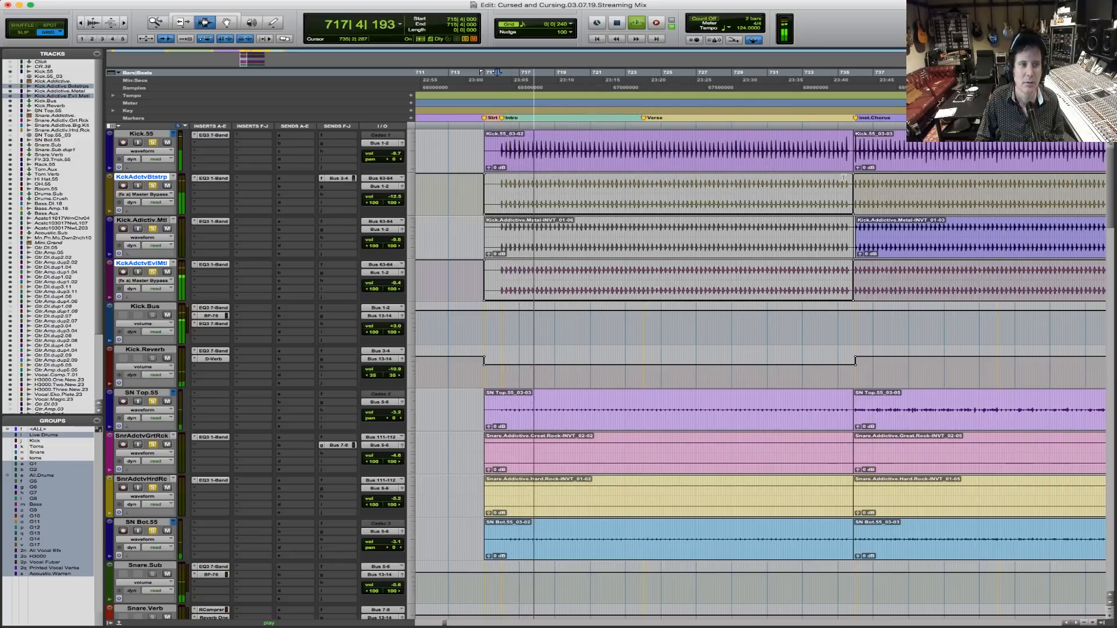
pyautogui.press('space')
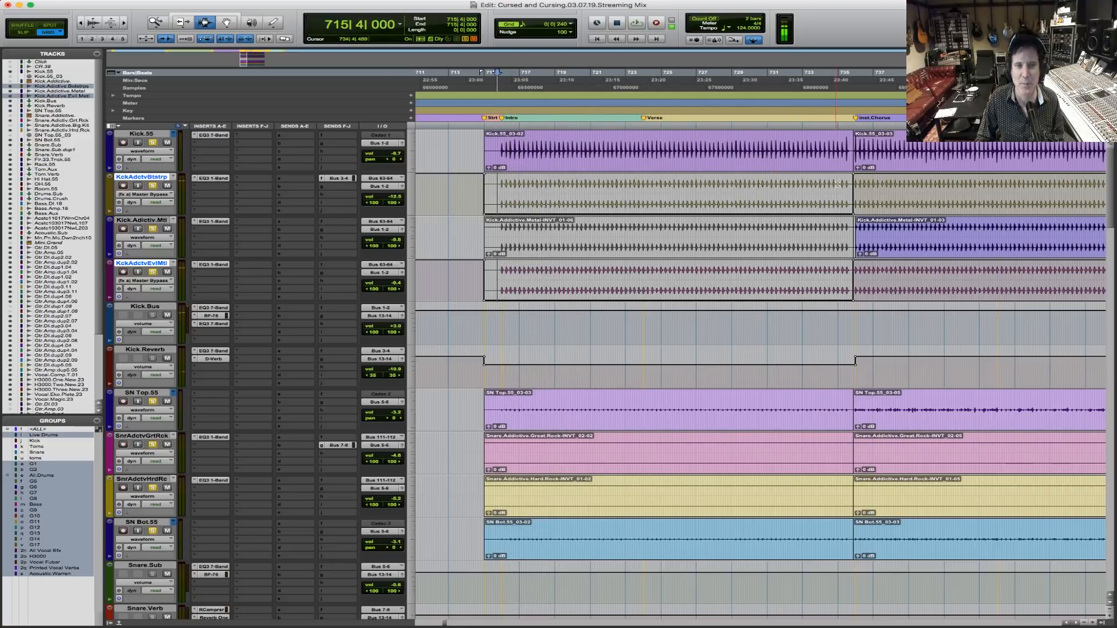
pyautogui.click(819, 154)
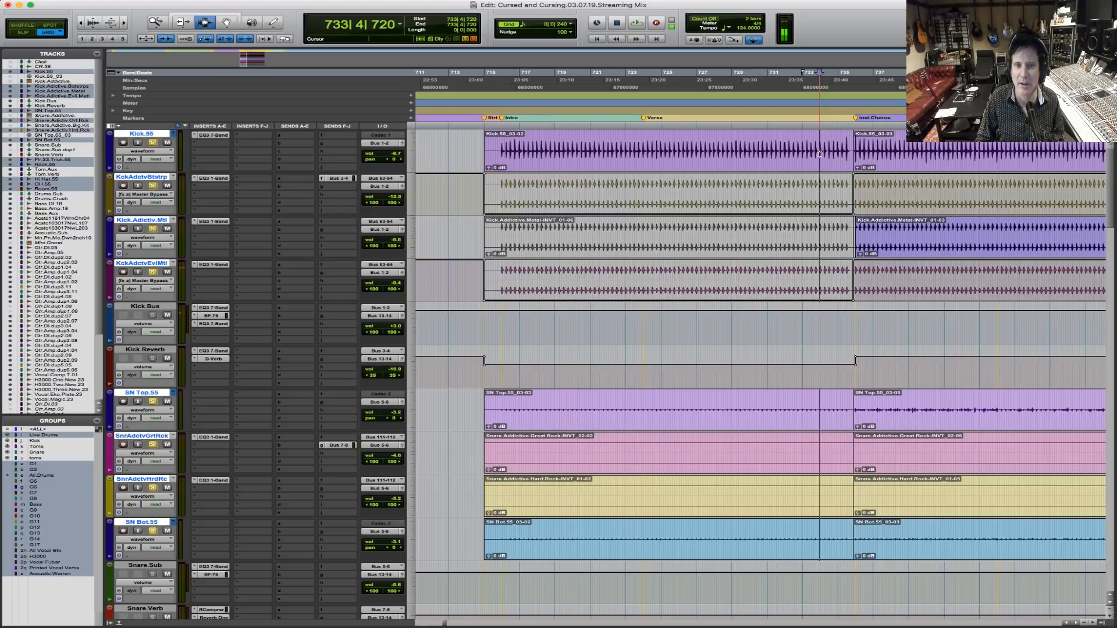
pyautogui.press('space')
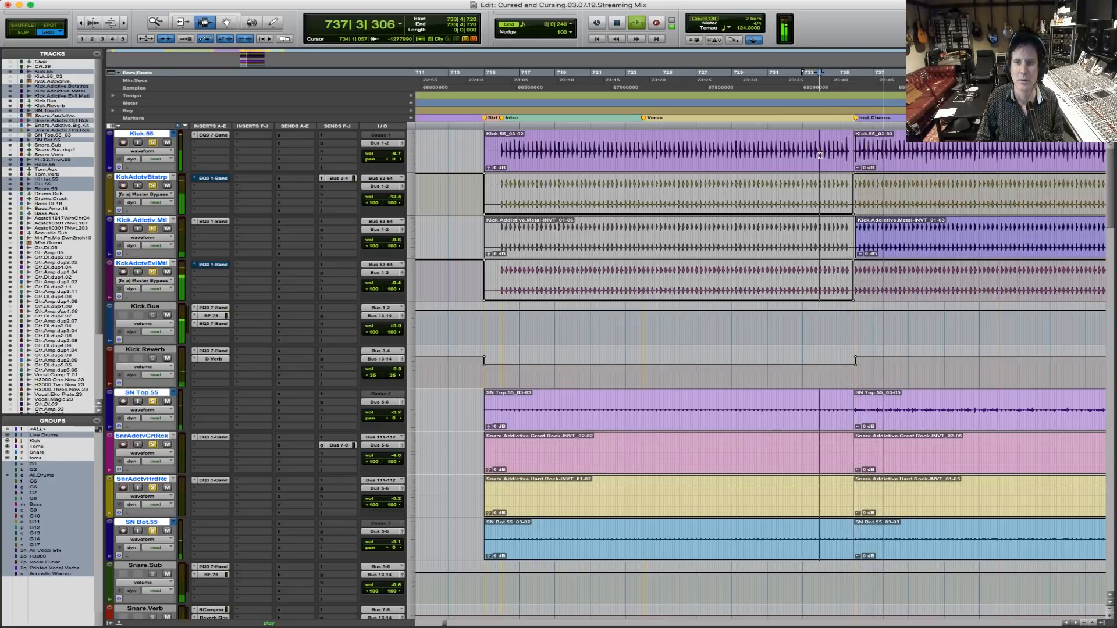
pyautogui.press('space')
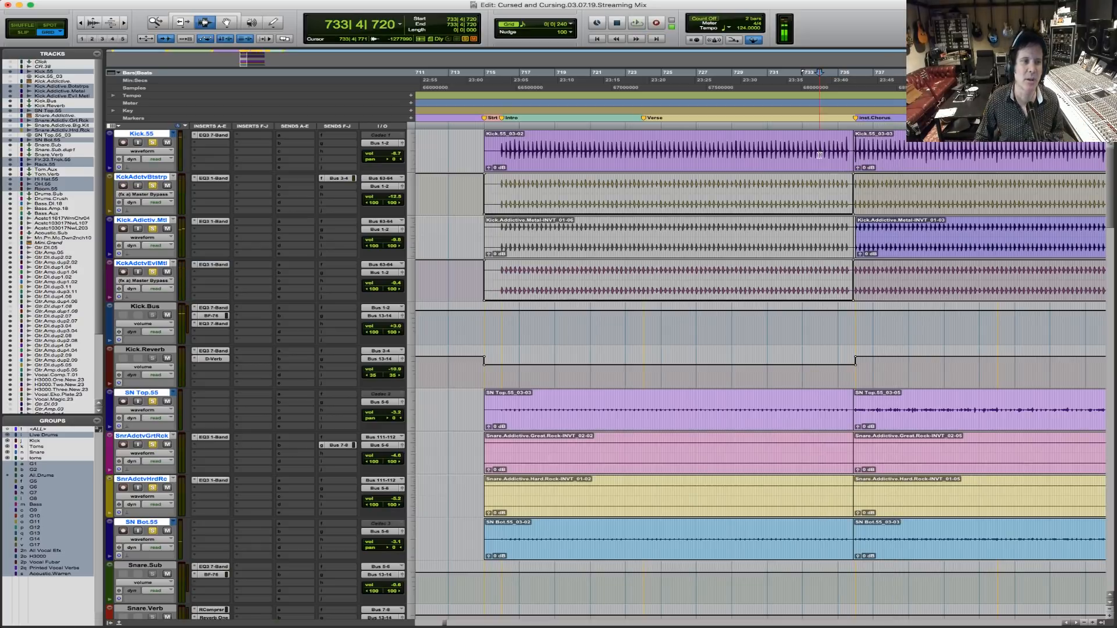
# Step: Solo the Acst11617WC04 acoustic guitar track instead of the drums and audition it from 716|1|000
pyautogui.click(495, 273)
pyautogui.scroll(-5, 141, 457)
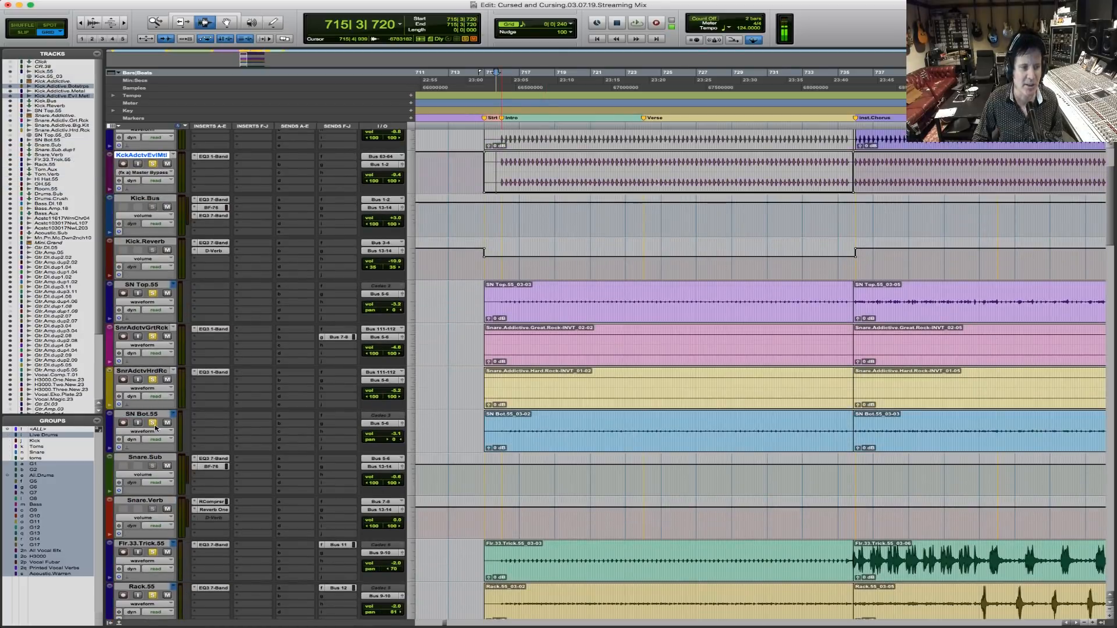
pyautogui.scroll(-20, 552, 469)
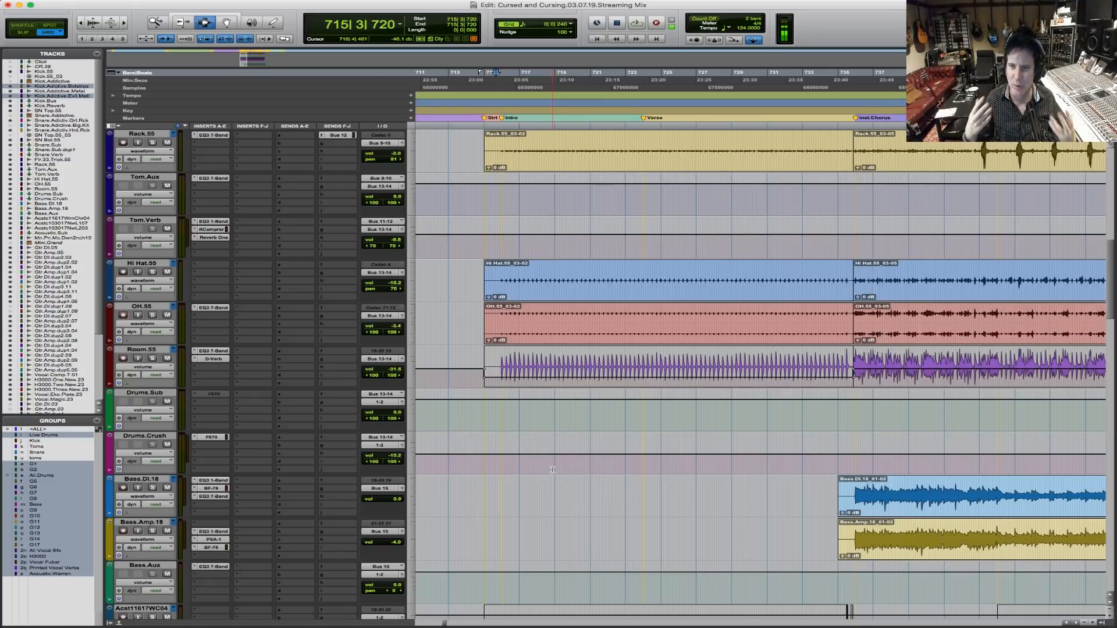
pyautogui.scroll(-8, 546, 469)
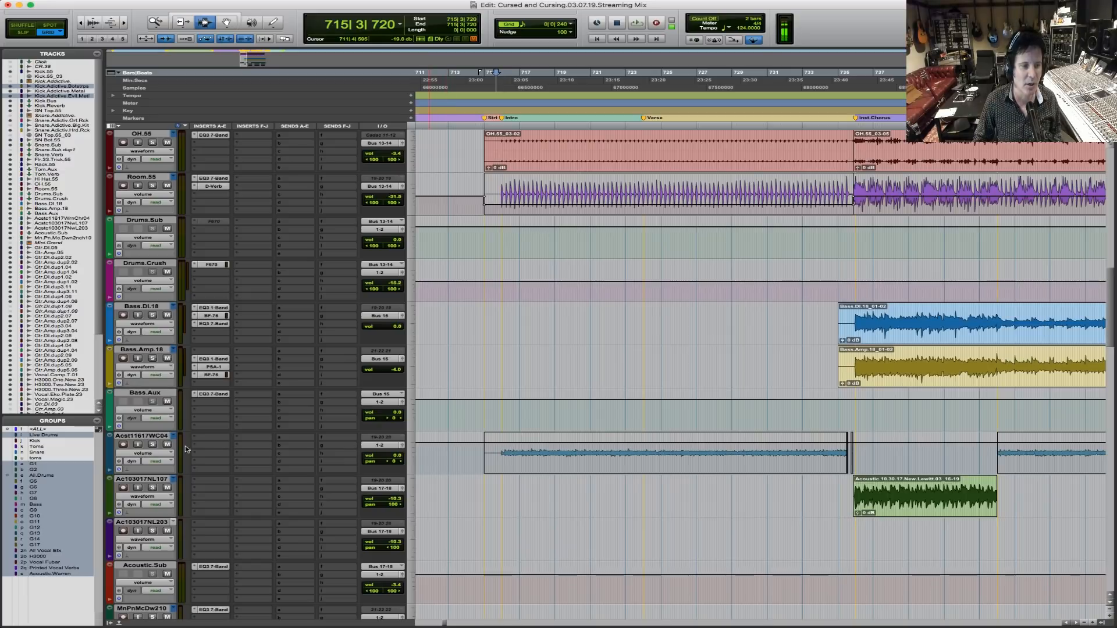
pyautogui.click(501, 452)
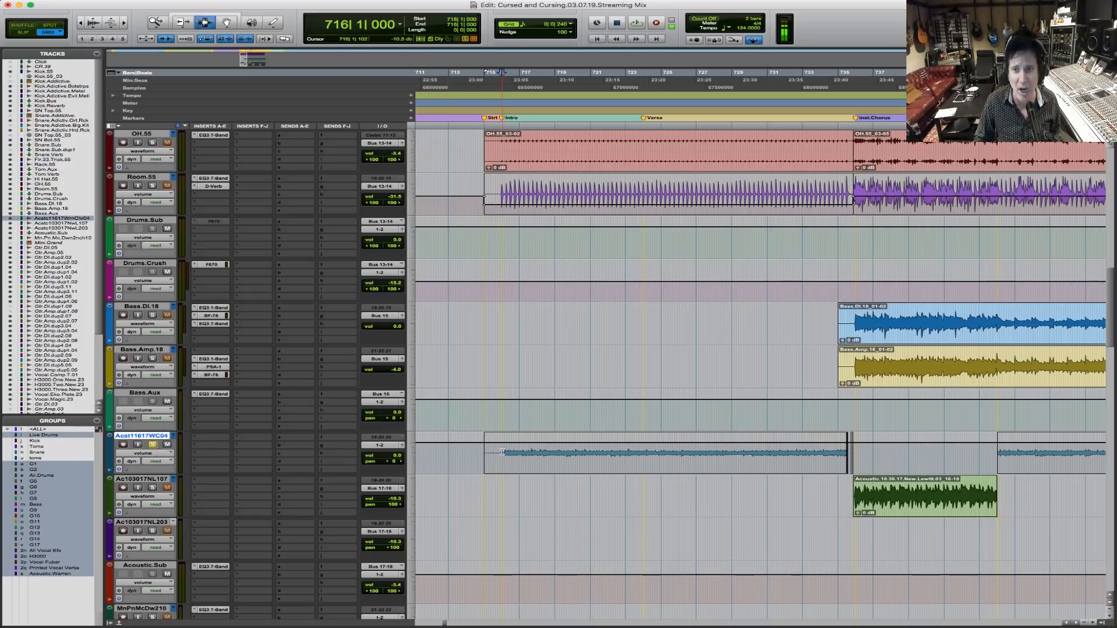
pyautogui.press('space')
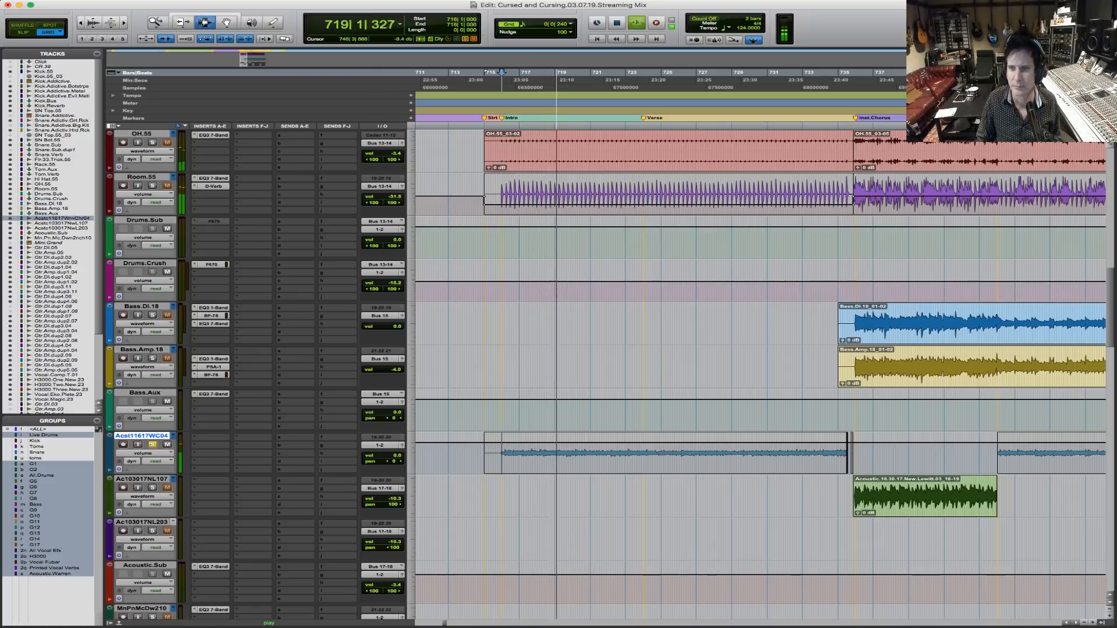
pyautogui.press('space')
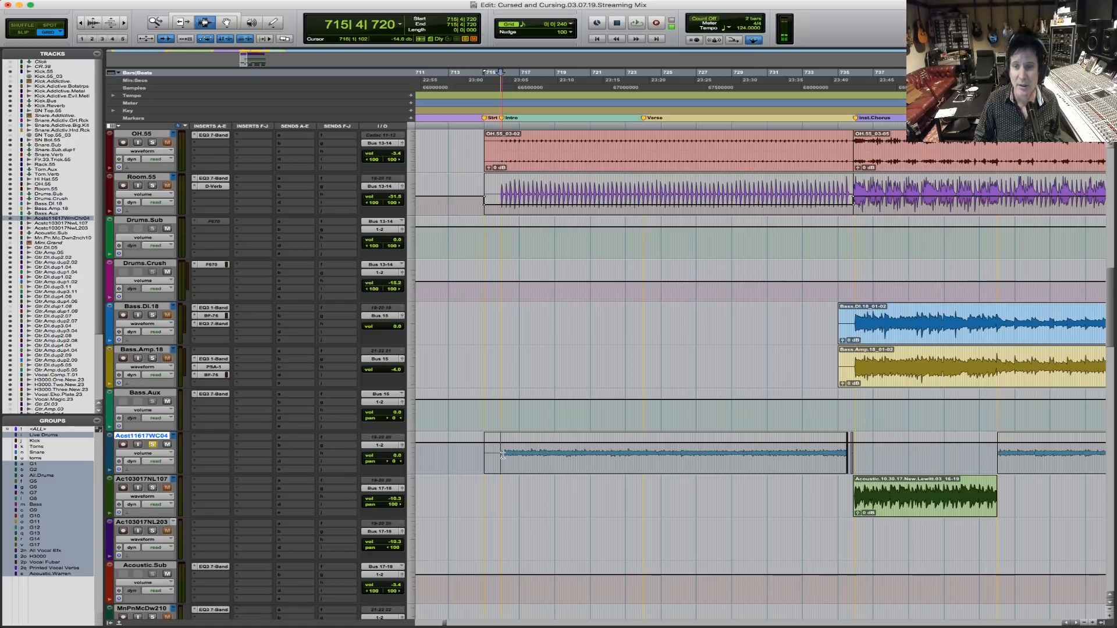
# Step: Insert the IK Multimedia TR5 Black 76 limiting amplifier on Acst11617WC04 and move its window clear of the timeline
pyautogui.click(208, 441)
pyautogui.moveTo(223, 454)
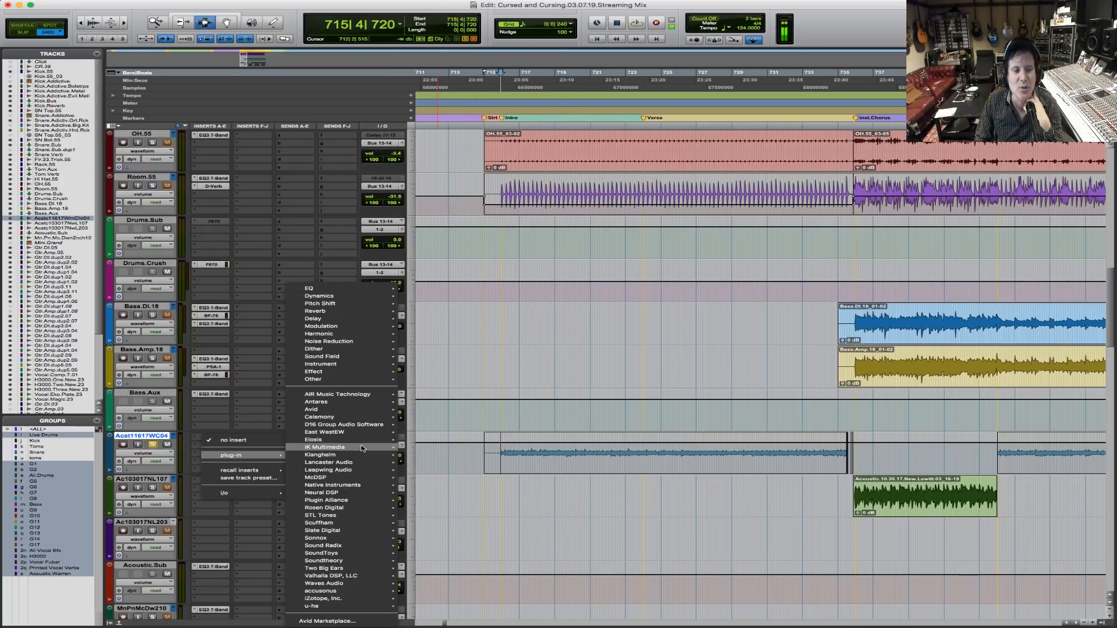
pyautogui.moveTo(362, 451)
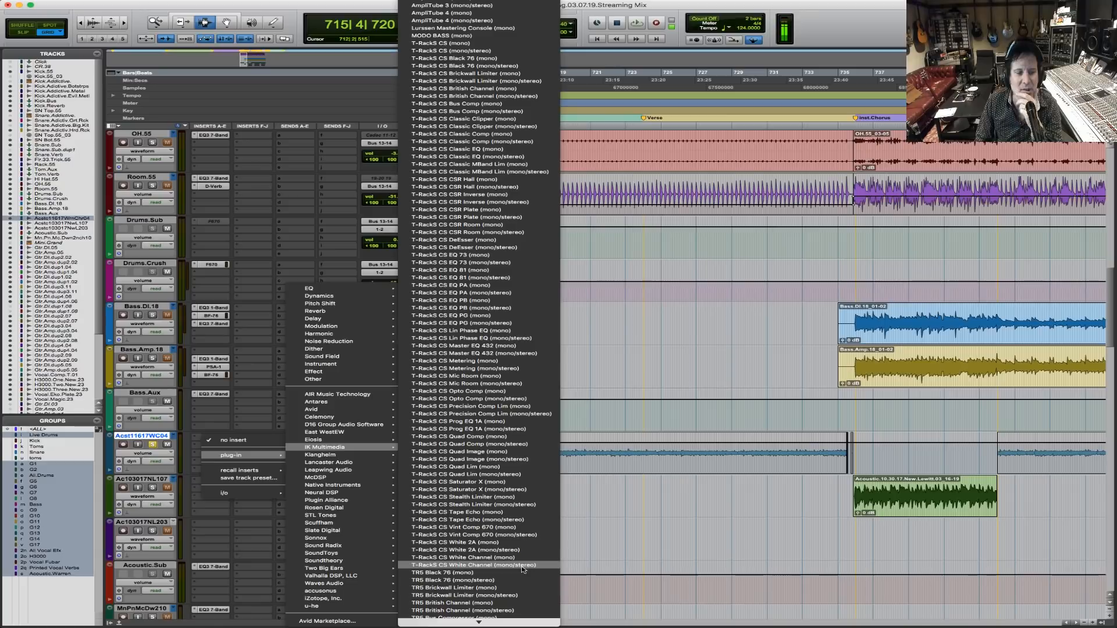
pyautogui.scroll(-5, 523, 568)
pyautogui.click(519, 532)
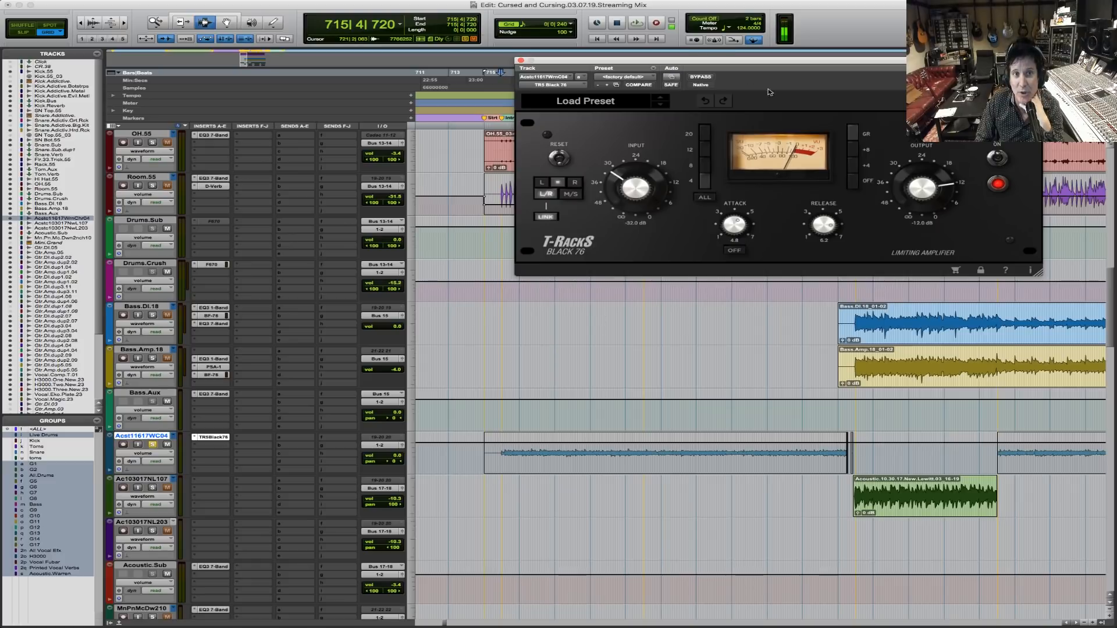
pyautogui.moveTo(785, 63); pyautogui.dragTo(598, 139)
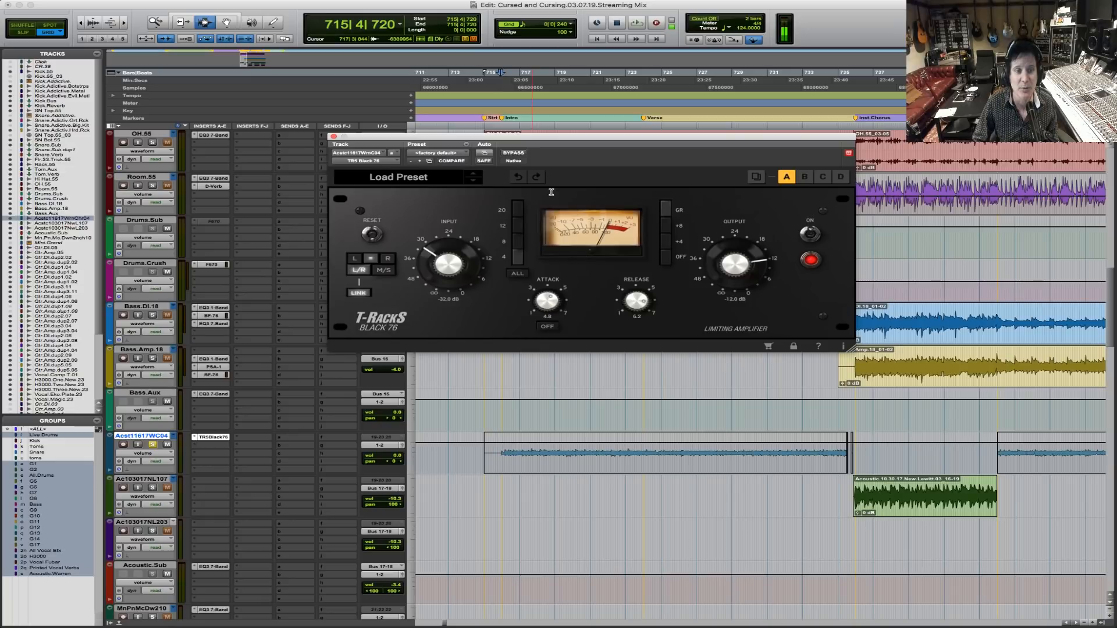
# Step: Play the acoustic guitar from 715|4|720 and compare the Black 76 bypassed and active
pyautogui.press('space')
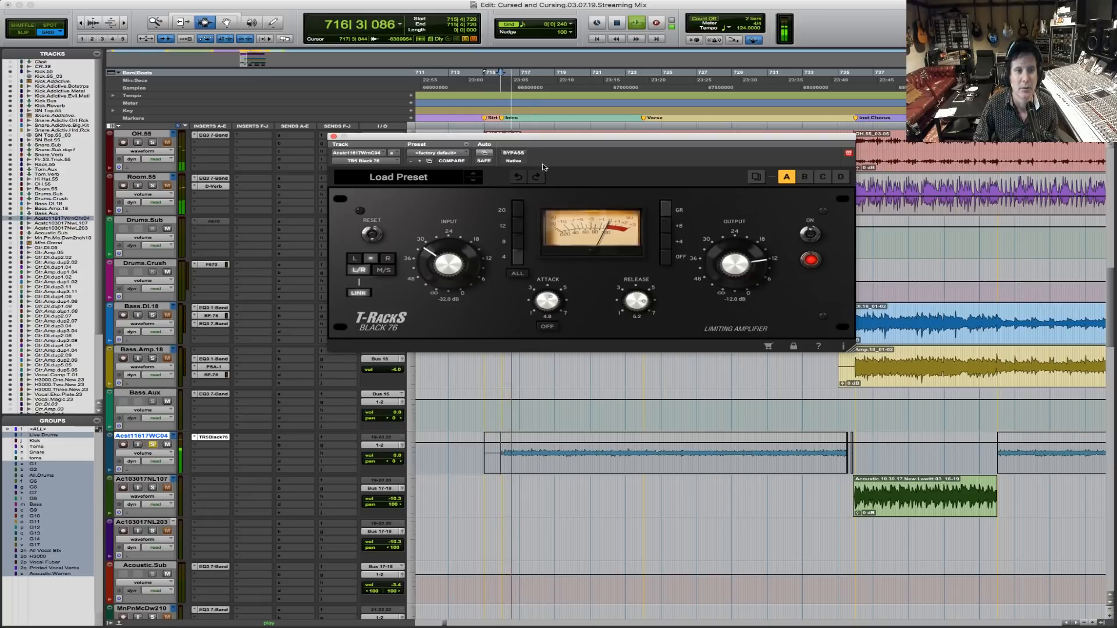
pyautogui.click(514, 153)
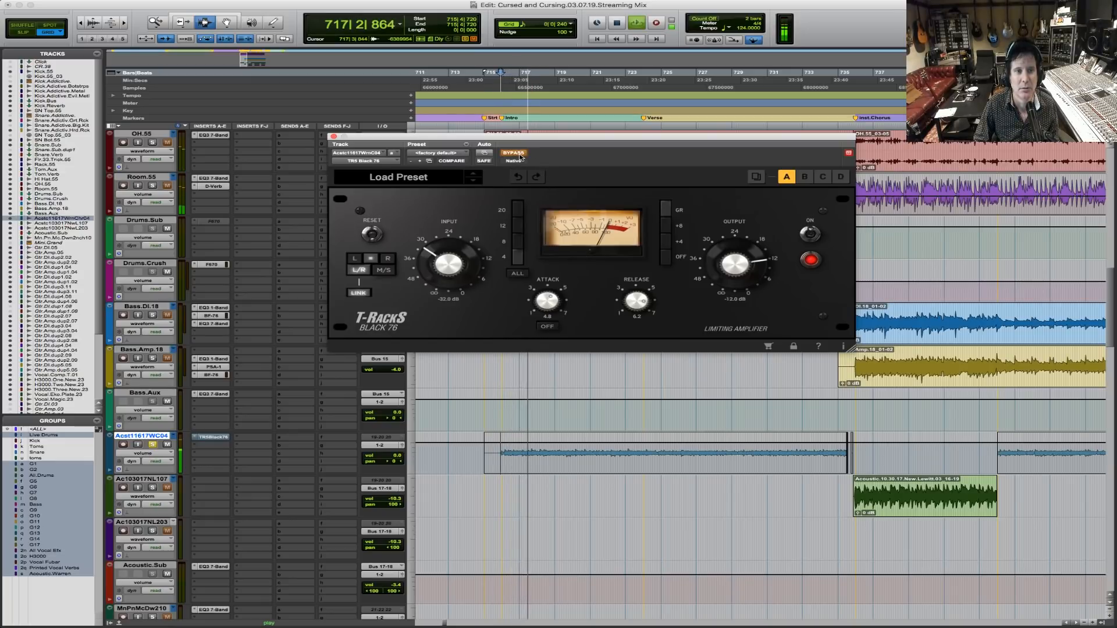
pyautogui.click(520, 154)
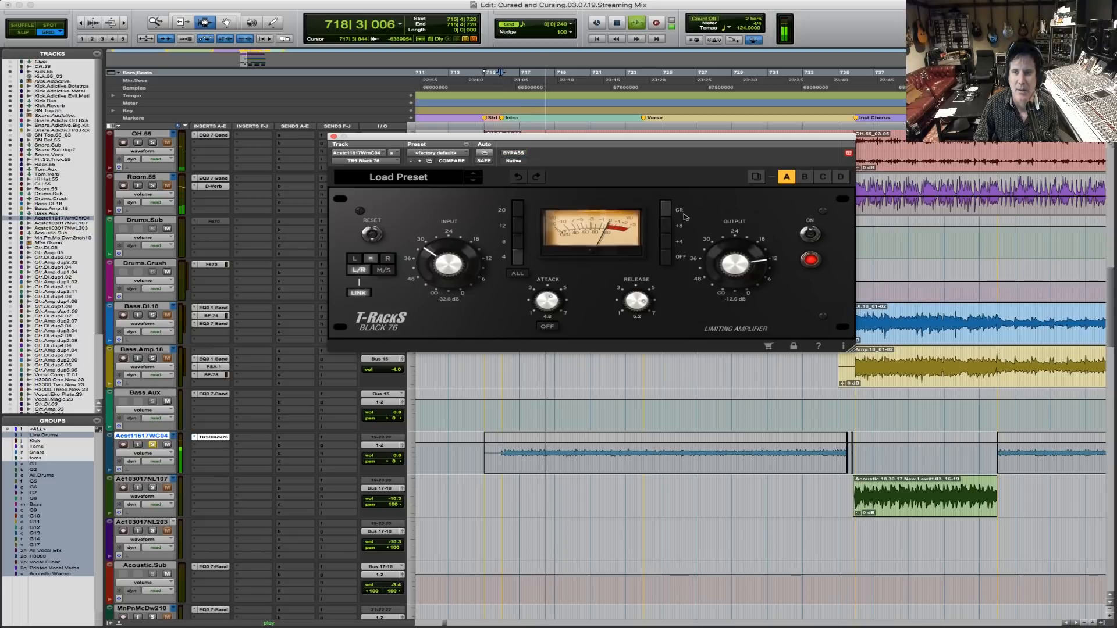
pyautogui.press('space')
# Step: Set the Black 76 output to -17.0 dB, matching its level against the bypassed acoustic guitar during playback
pyautogui.moveTo(741, 254); pyautogui.dragTo(740, 262)
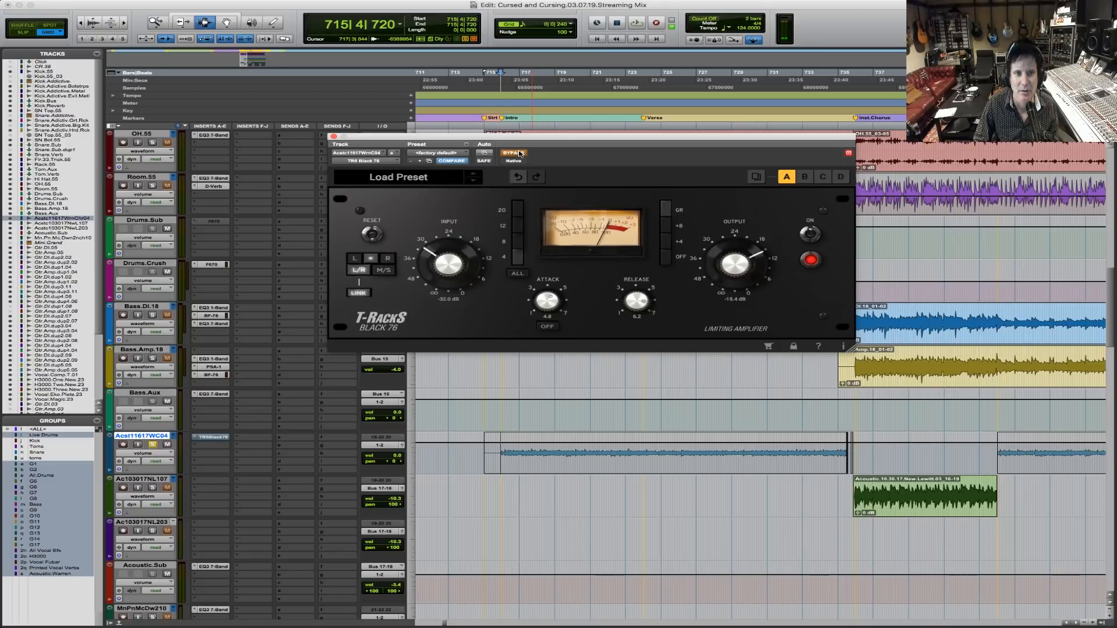
pyautogui.press('space')
pyautogui.moveTo(736, 263); pyautogui.dragTo(736, 268)
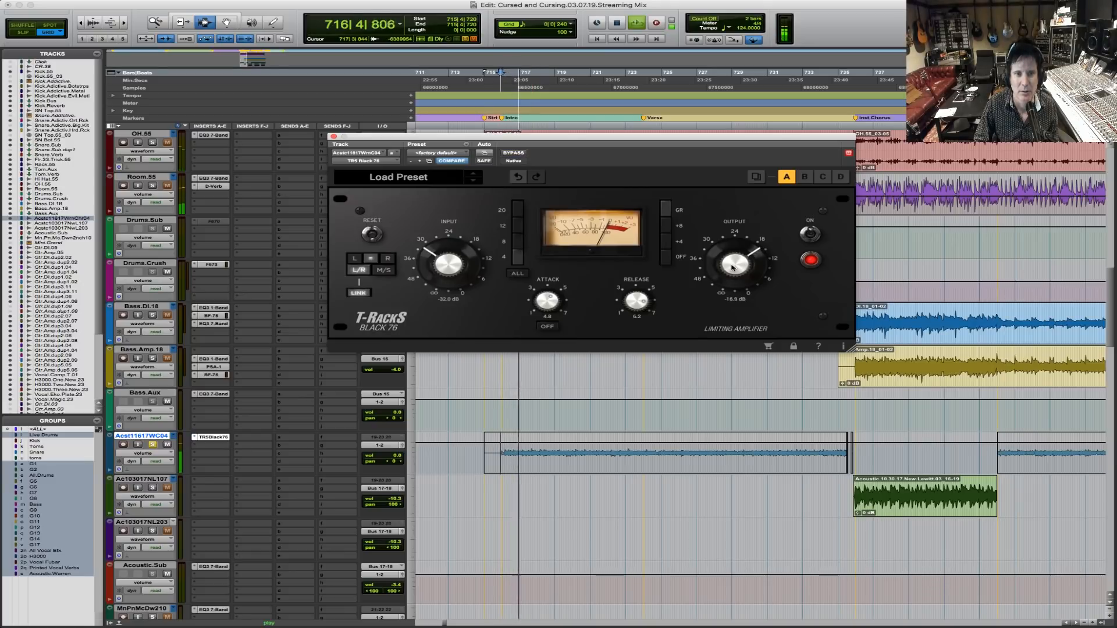
pyautogui.click(514, 153)
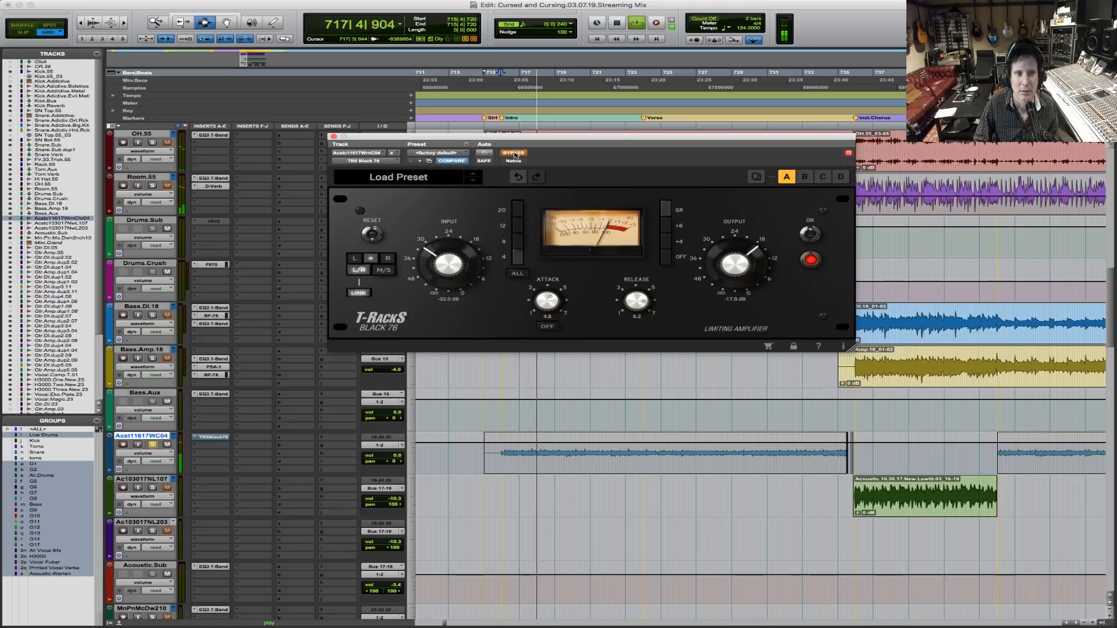
pyautogui.click(513, 153)
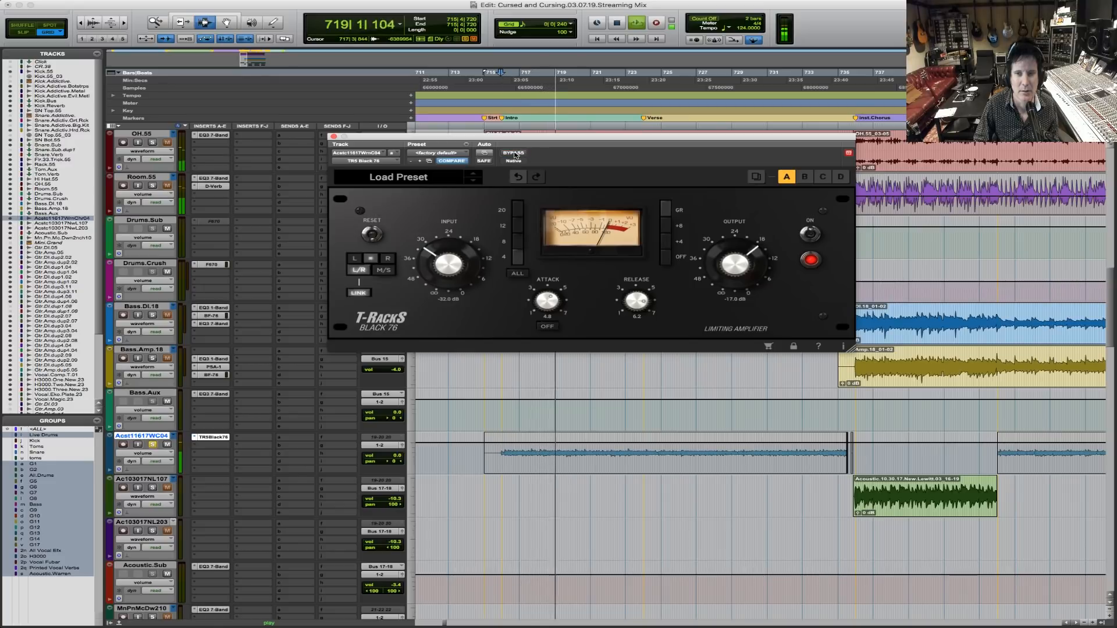
pyautogui.click(514, 153)
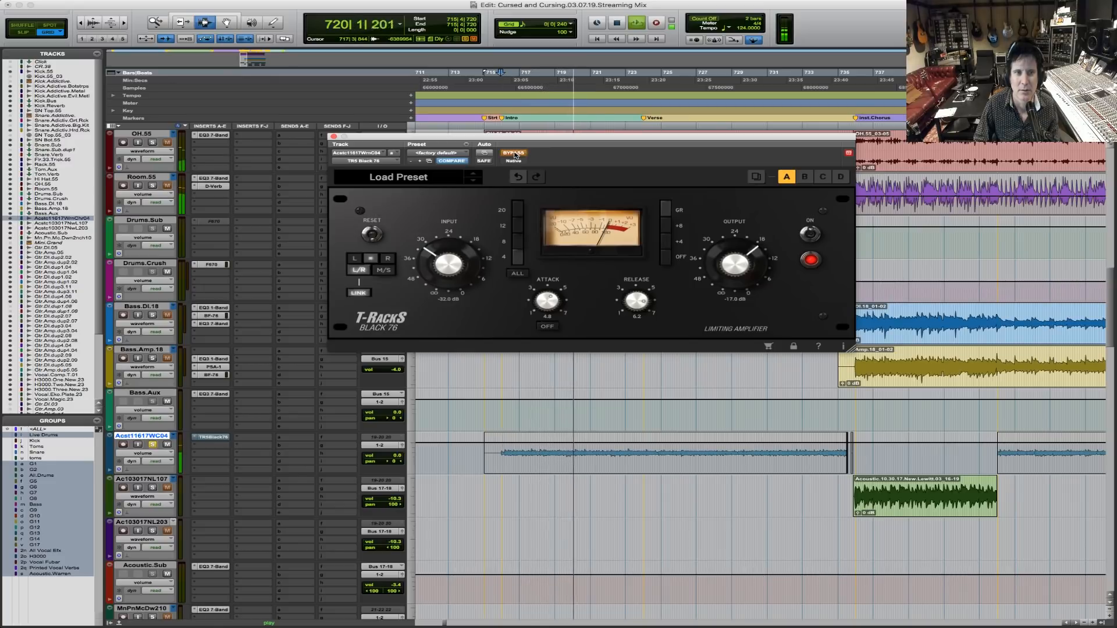
pyautogui.click(515, 154)
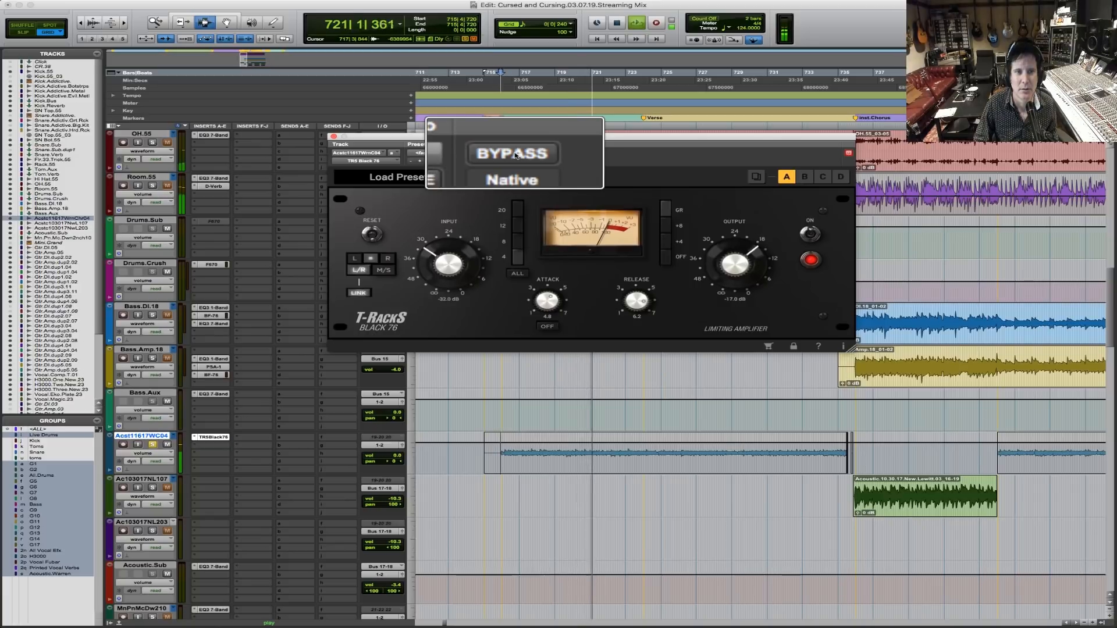
pyautogui.press('space')
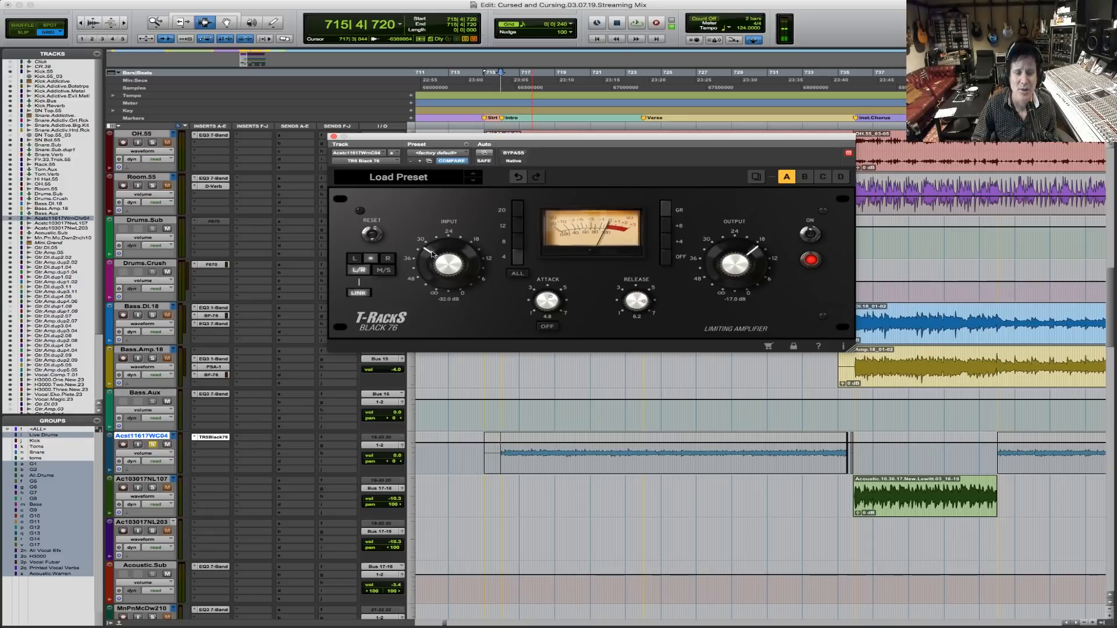
# Step: Set the Black 76 input to -26.1 dB while playing the acoustic guitar from 715|4|720
pyautogui.press('space')
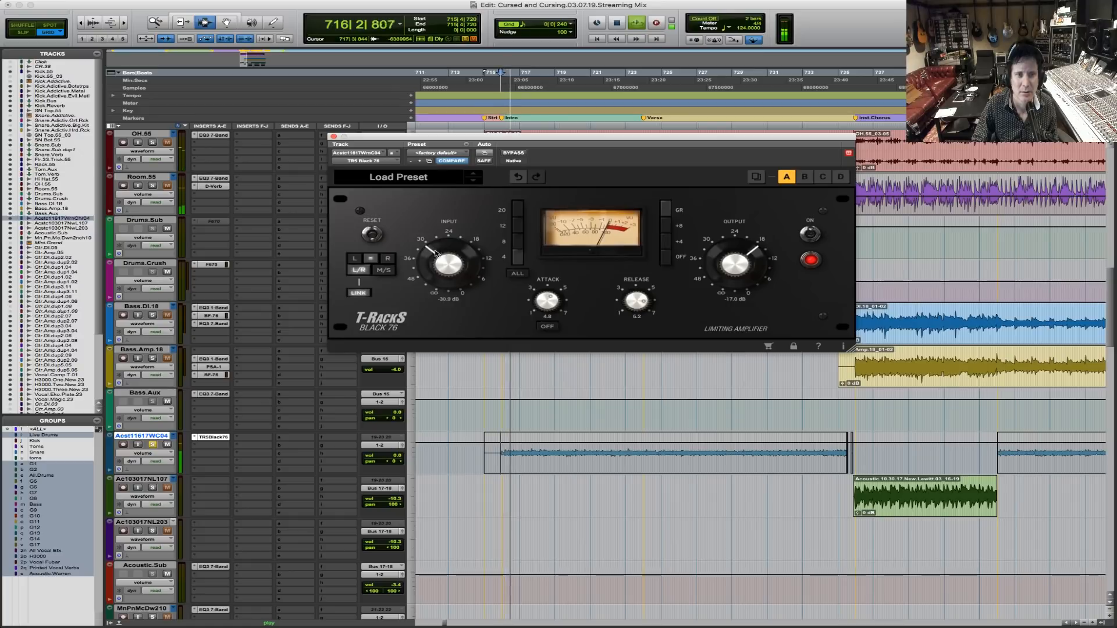
pyautogui.moveTo(433, 254); pyautogui.dragTo(442, 242)
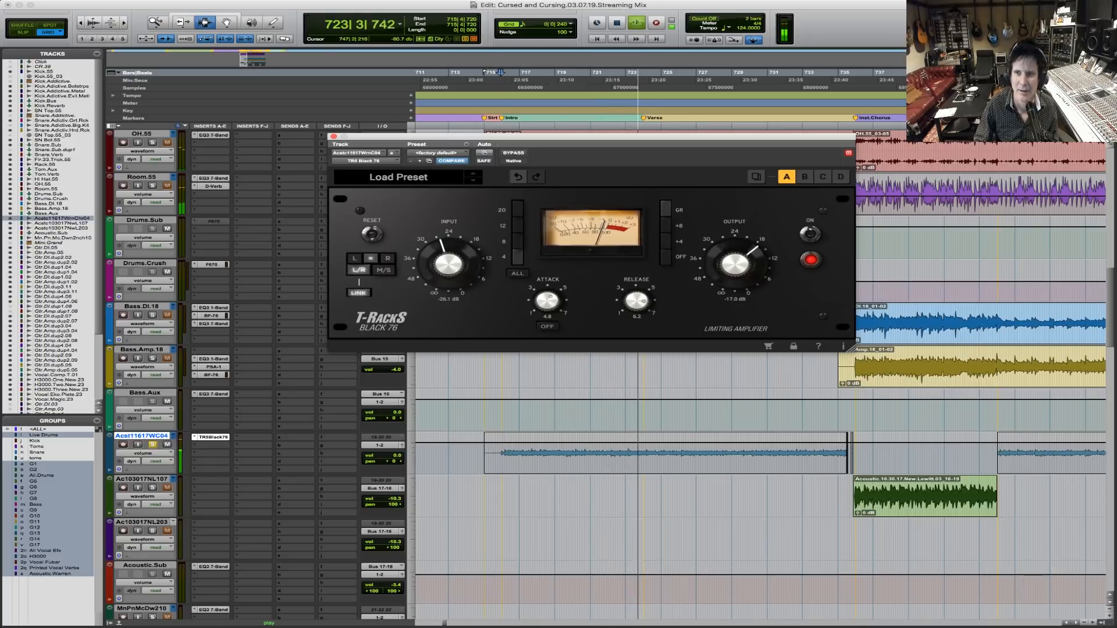
pyautogui.press('space')
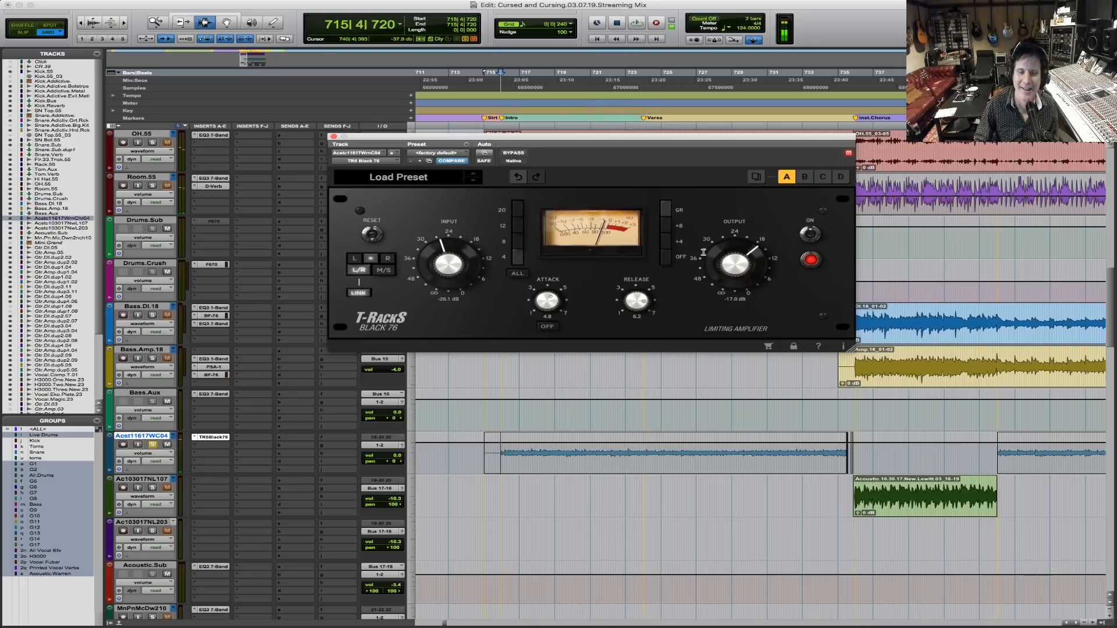
# Step: Move the Black 76 down to the second insert slot on Acst11617WC04 and insert an EQ3 1-Band before it
pyautogui.click(221, 445)
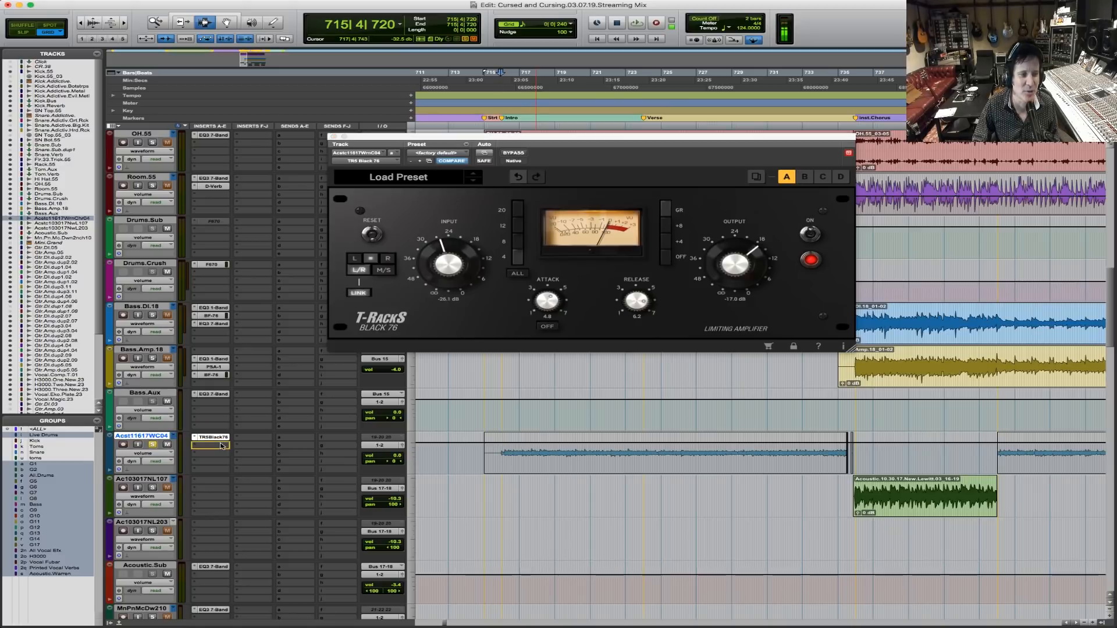
pyautogui.moveTo(222, 445); pyautogui.dragTo(222, 445)
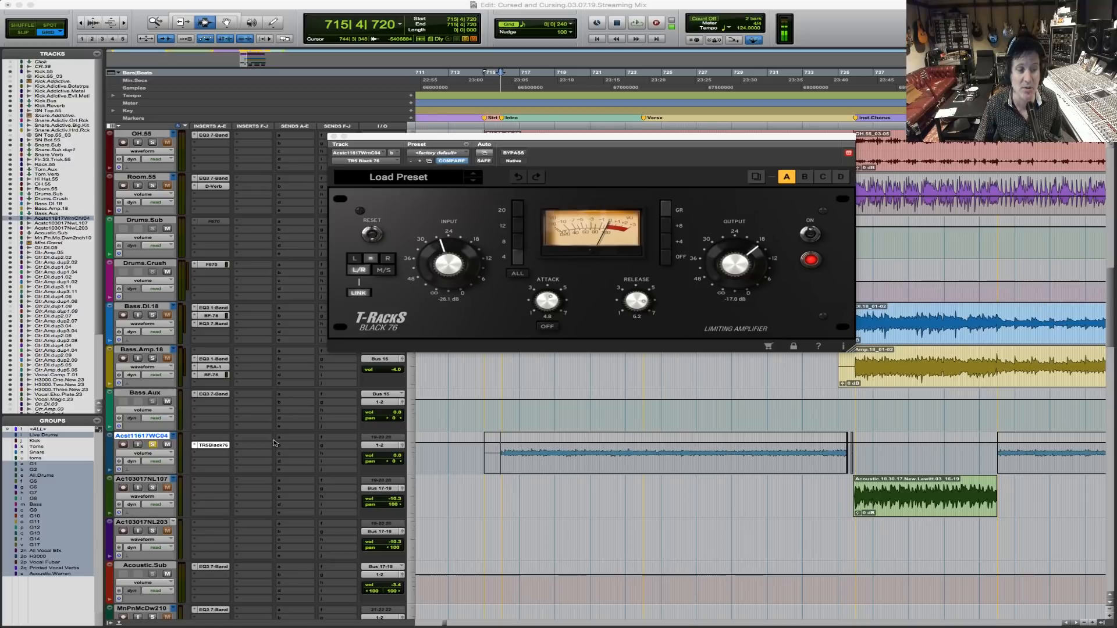
pyautogui.click(205, 439)
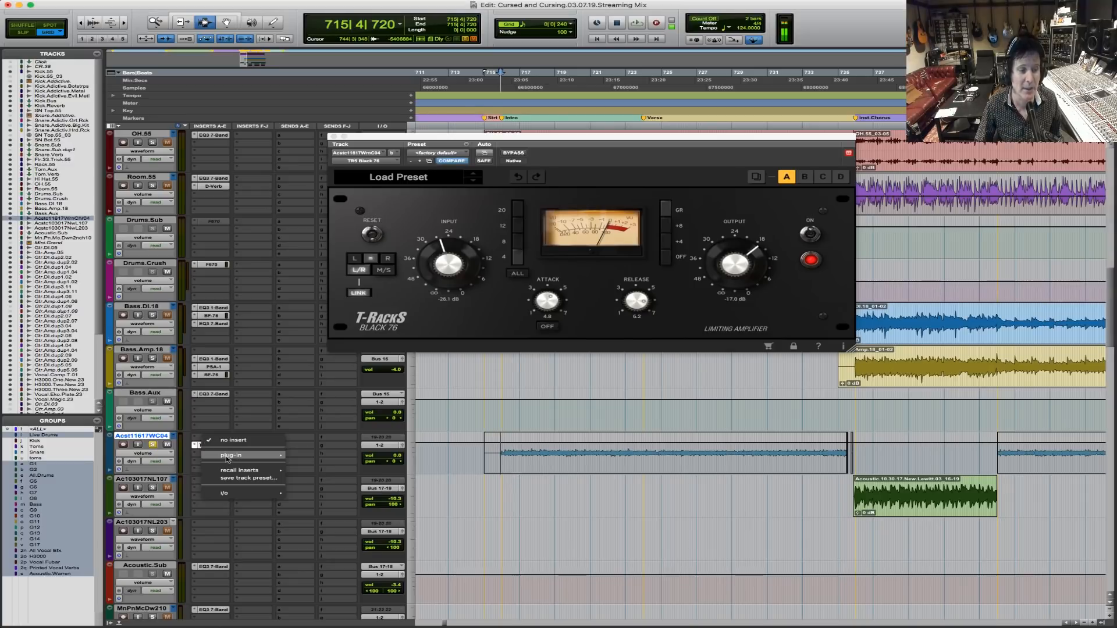
pyautogui.moveTo(250, 455)
pyautogui.moveTo(315, 288)
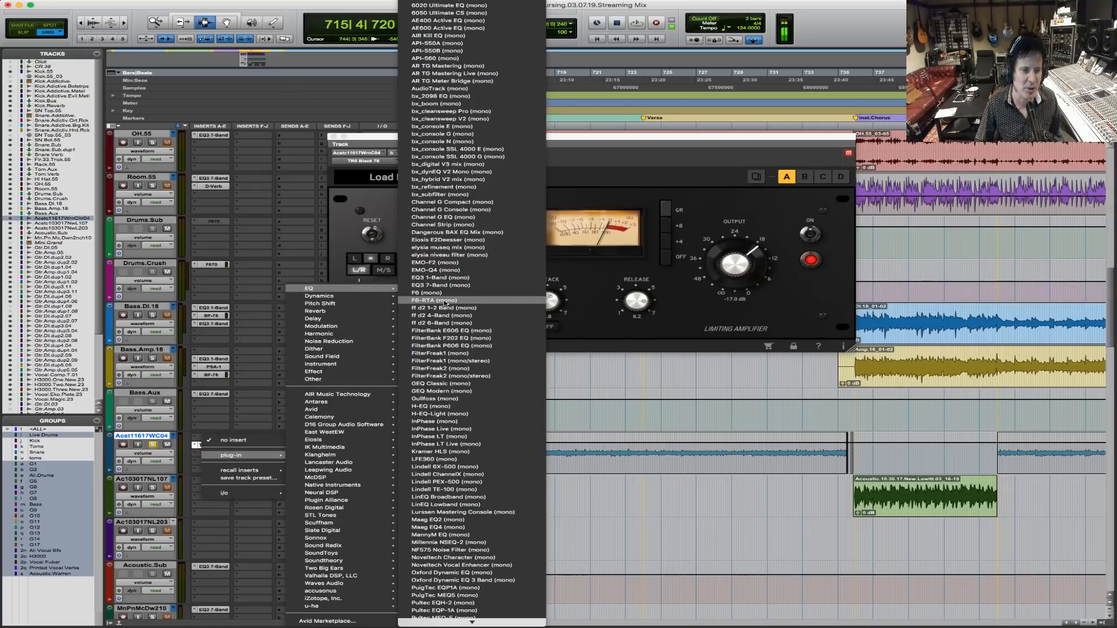
pyautogui.moveTo(311, 409)
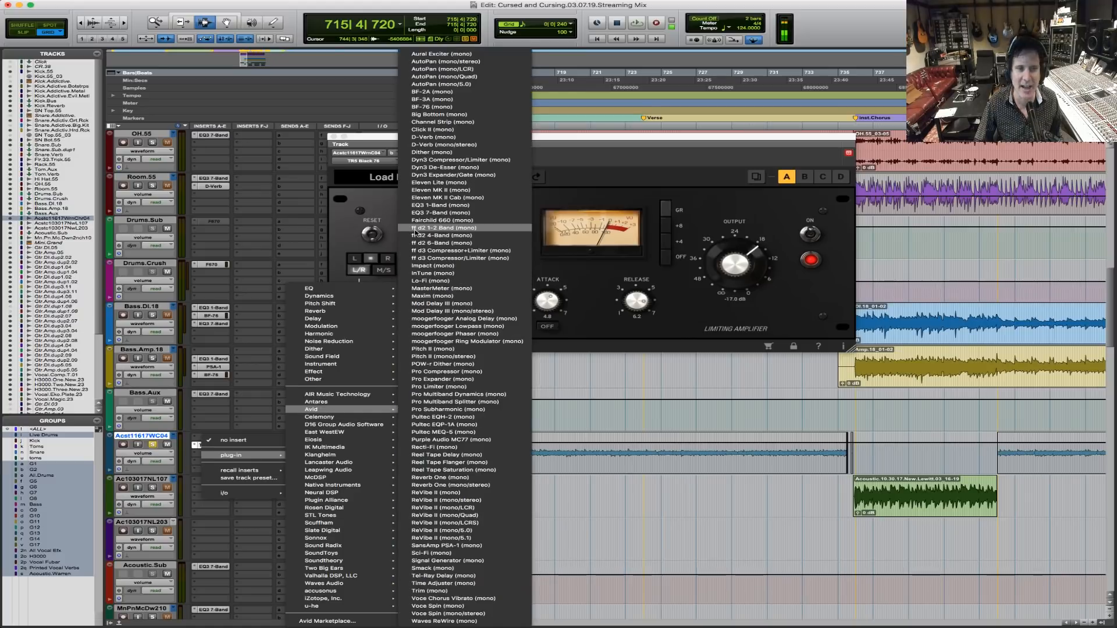
pyautogui.click(487, 206)
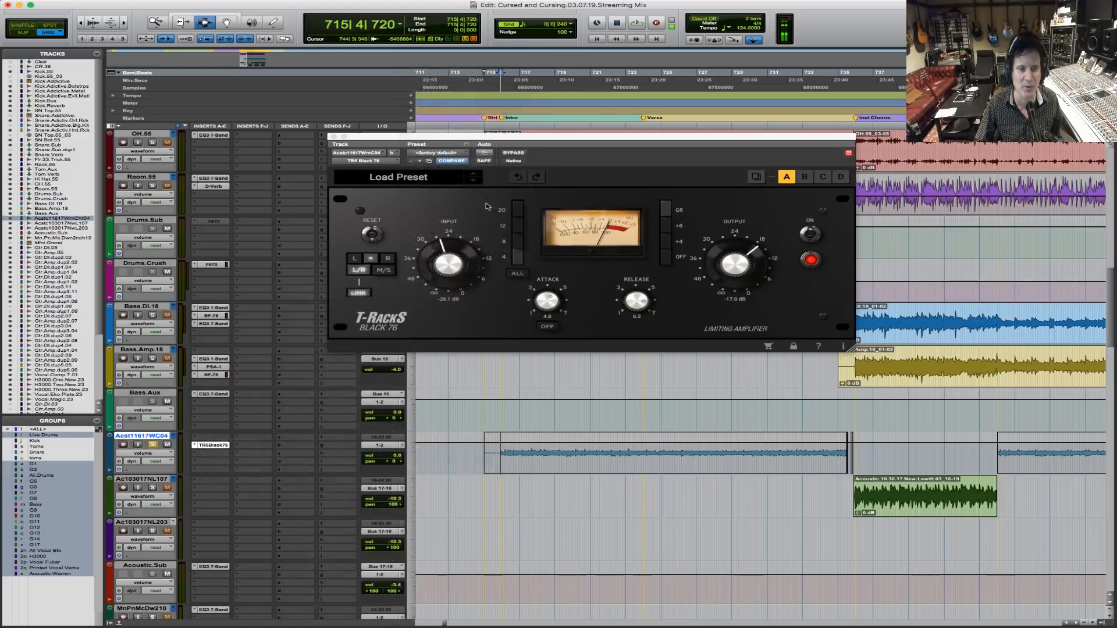
# Step: Set the EQ3 1-Band on the acoustic guitar to a High Pass filter at 226.5 Hz
pyautogui.click(344, 224)
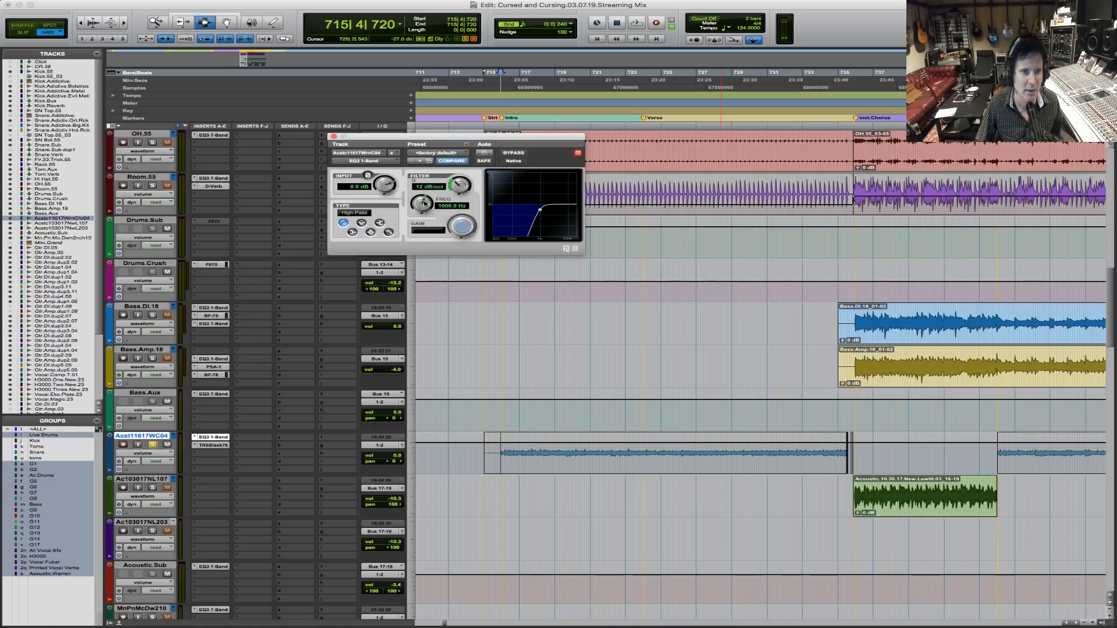
pyautogui.moveTo(423, 203); pyautogui.dragTo(410, 235)
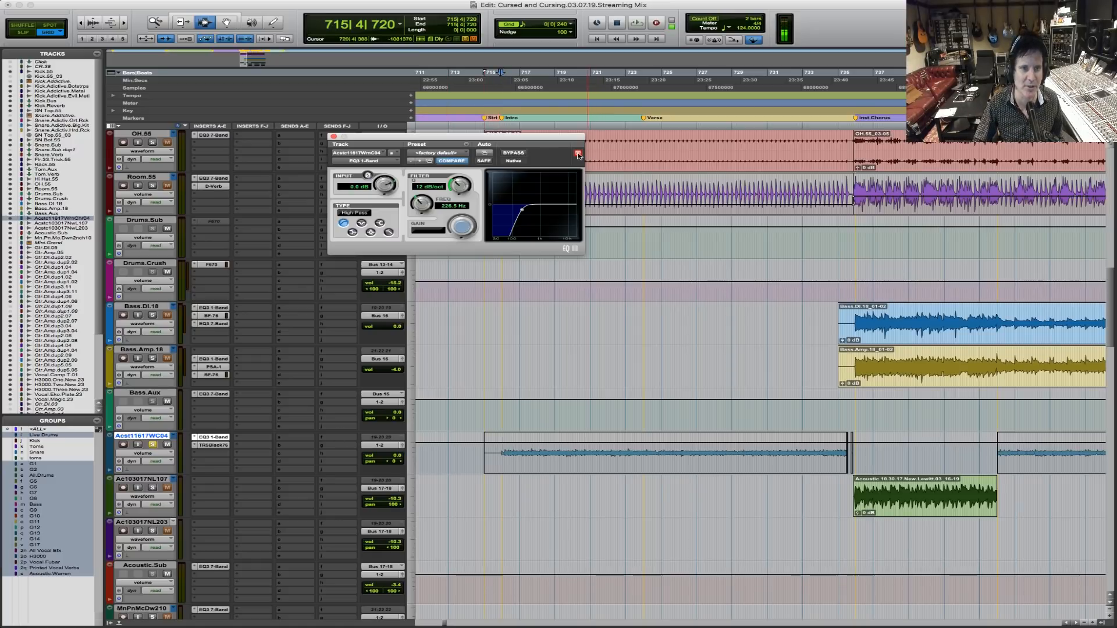
# Step: Reopen the Black 76 alongside the EQ3 1-Band and arrange the two plug-in windows side by side
pyautogui.click(214, 446)
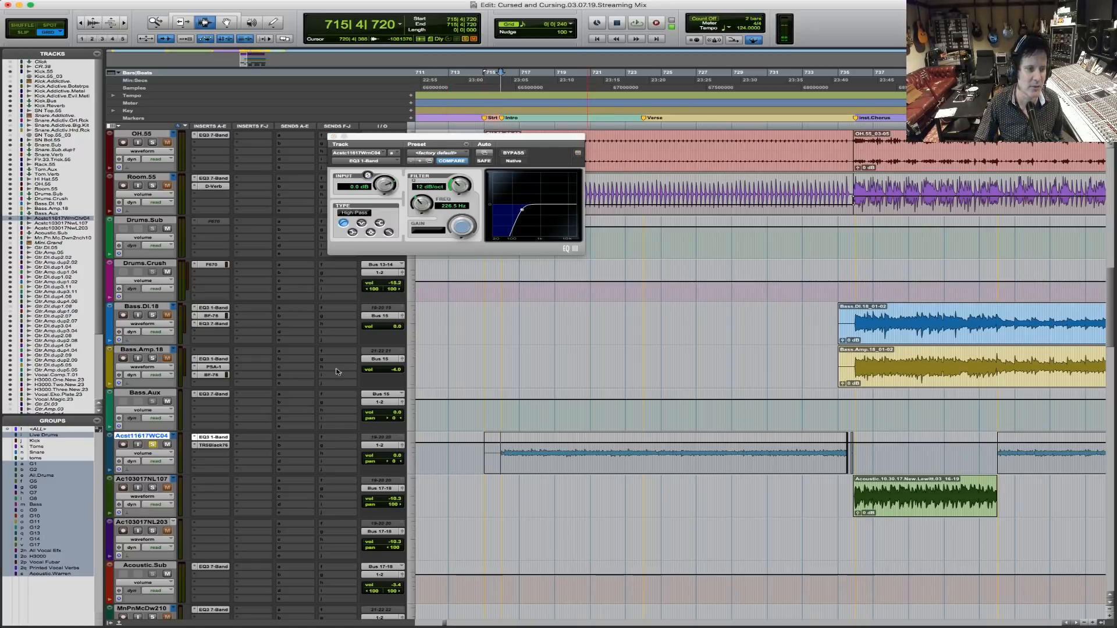
pyautogui.moveTo(652, 142); pyautogui.dragTo(904, 130)
pyautogui.click(499, 138)
pyautogui.moveTo(499, 138); pyautogui.dragTo(321, 150)
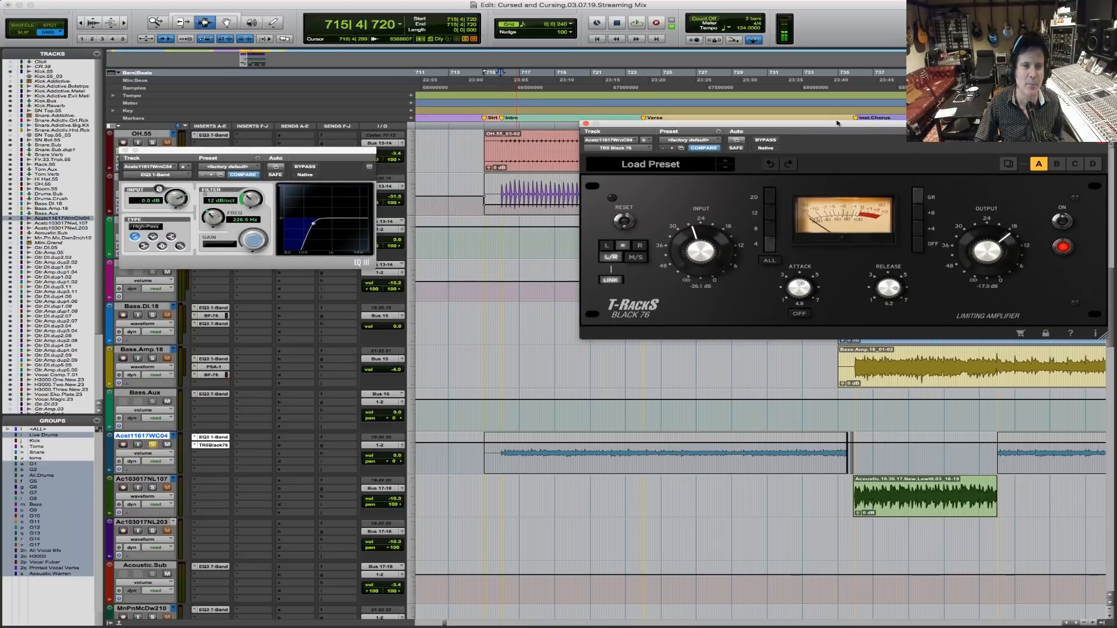
pyautogui.moveTo(826, 122); pyautogui.dragTo(653, 115)
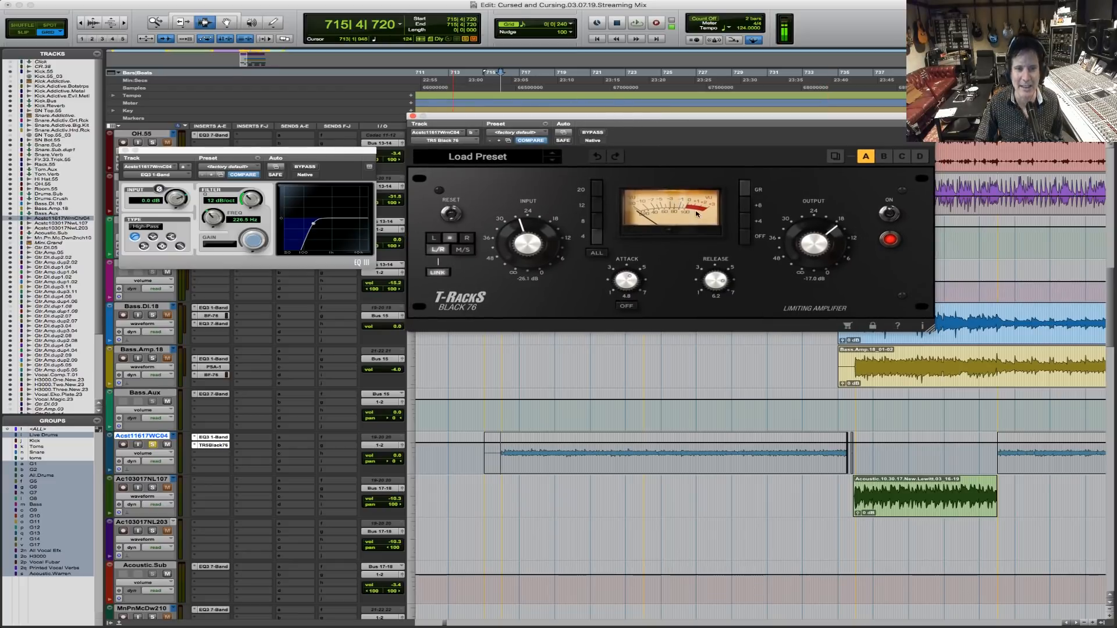
# Step: Play the acoustic guitar and compare the 226.5 Hz high-pass filter bypassed and active
pyautogui.press('space')
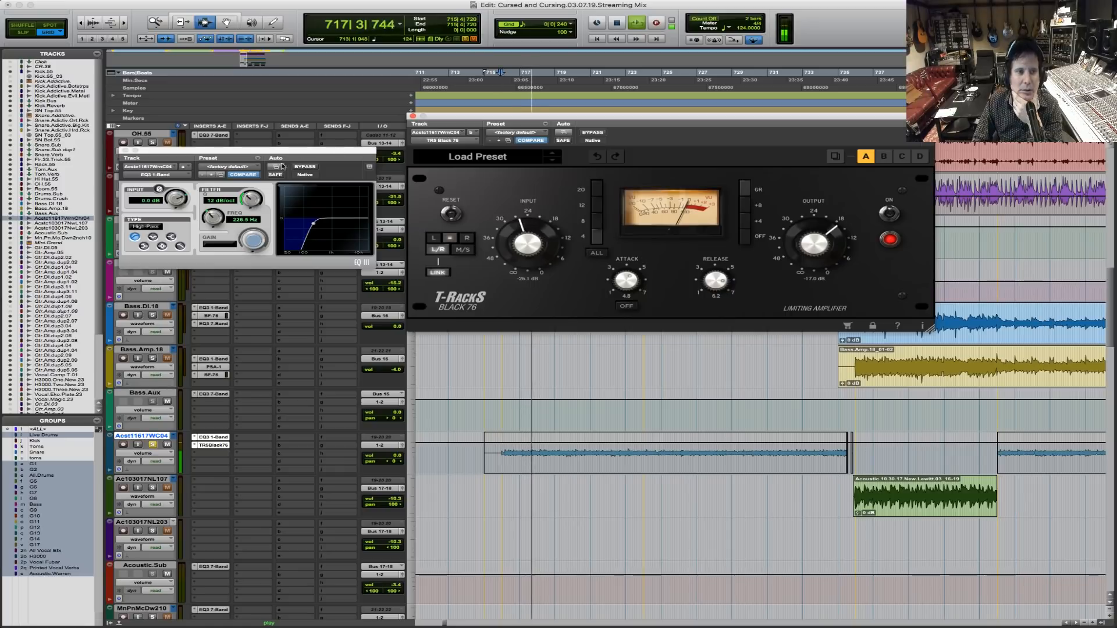
pyautogui.click(305, 166)
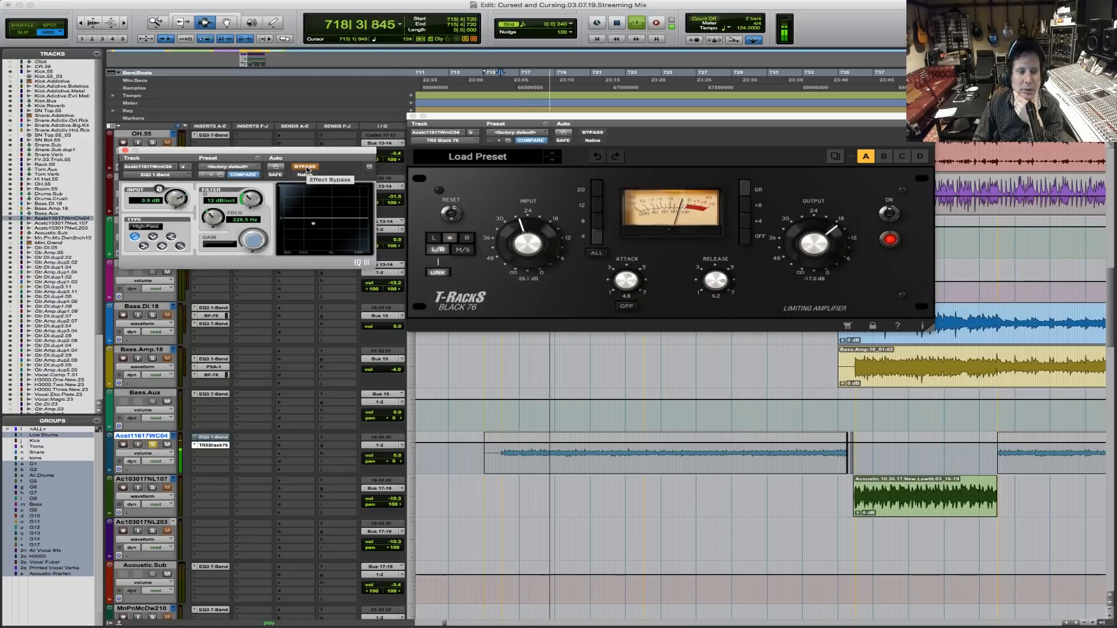
pyautogui.click(306, 167)
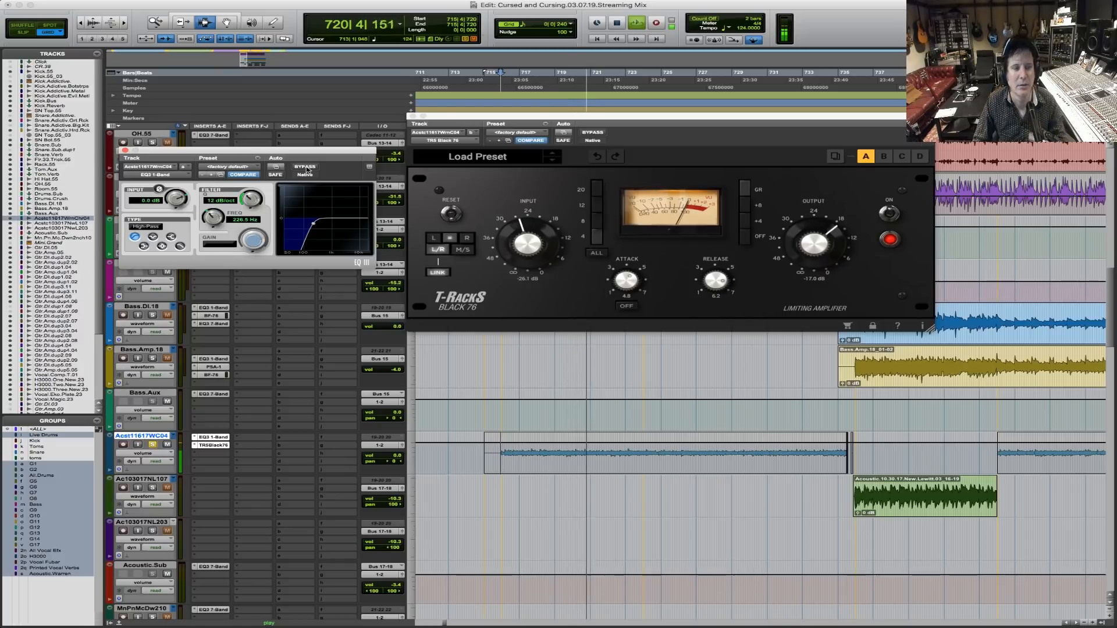
pyautogui.press('space')
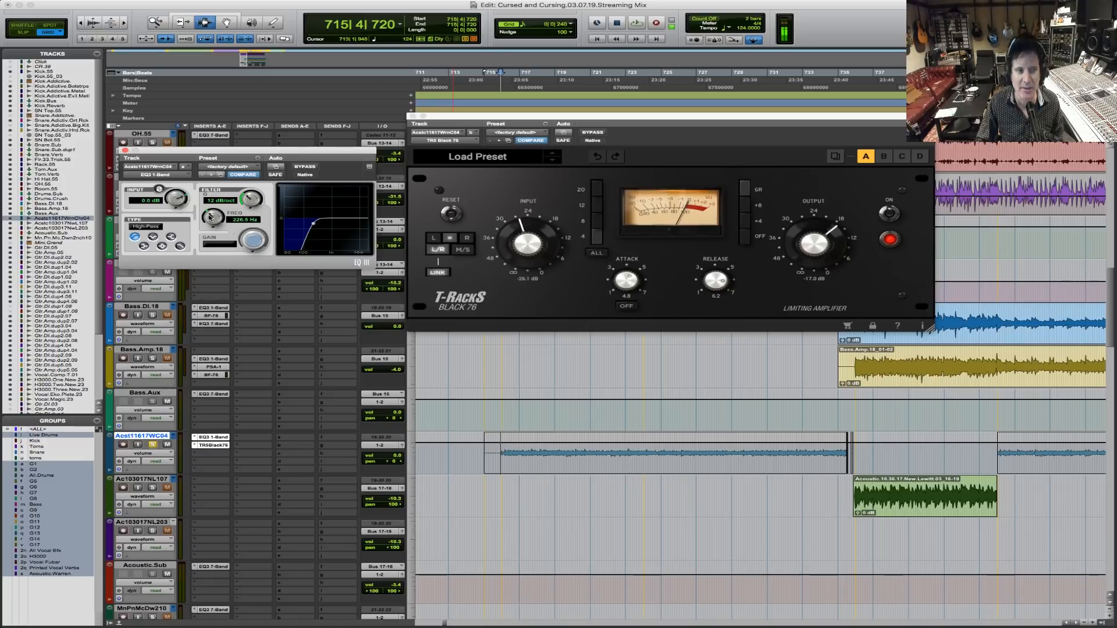
# Step: Lower the EQ3 1-Band high-pass frequency to 66.5 Hz while playing the acoustic guitar
pyautogui.press('space')
pyautogui.moveTo(209, 218); pyautogui.dragTo(203, 226)
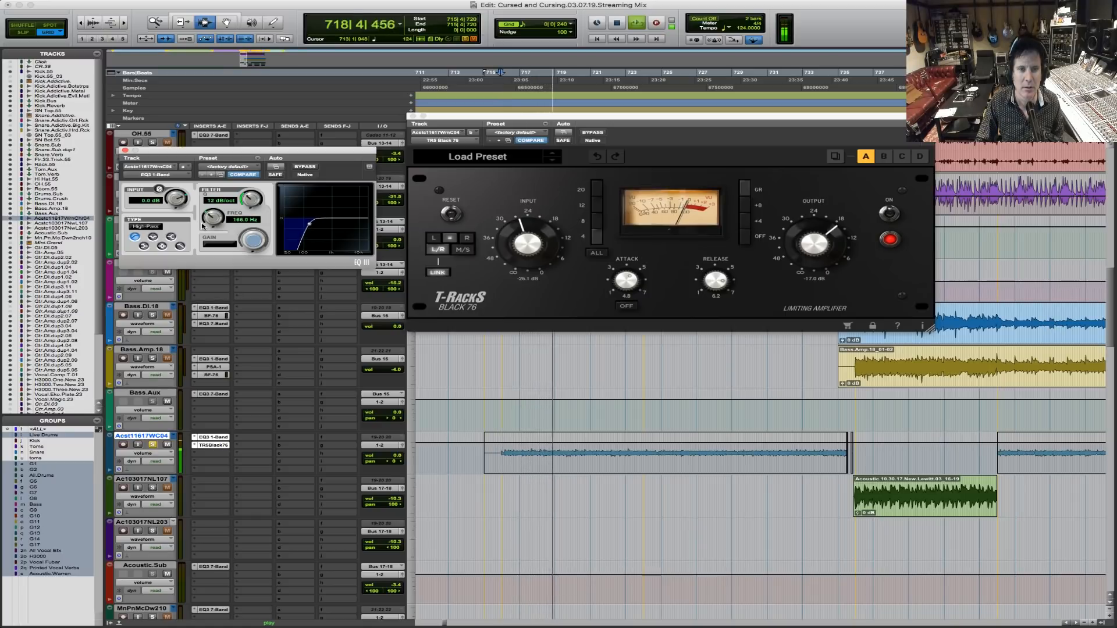
pyautogui.moveTo(202, 227); pyautogui.dragTo(193, 251)
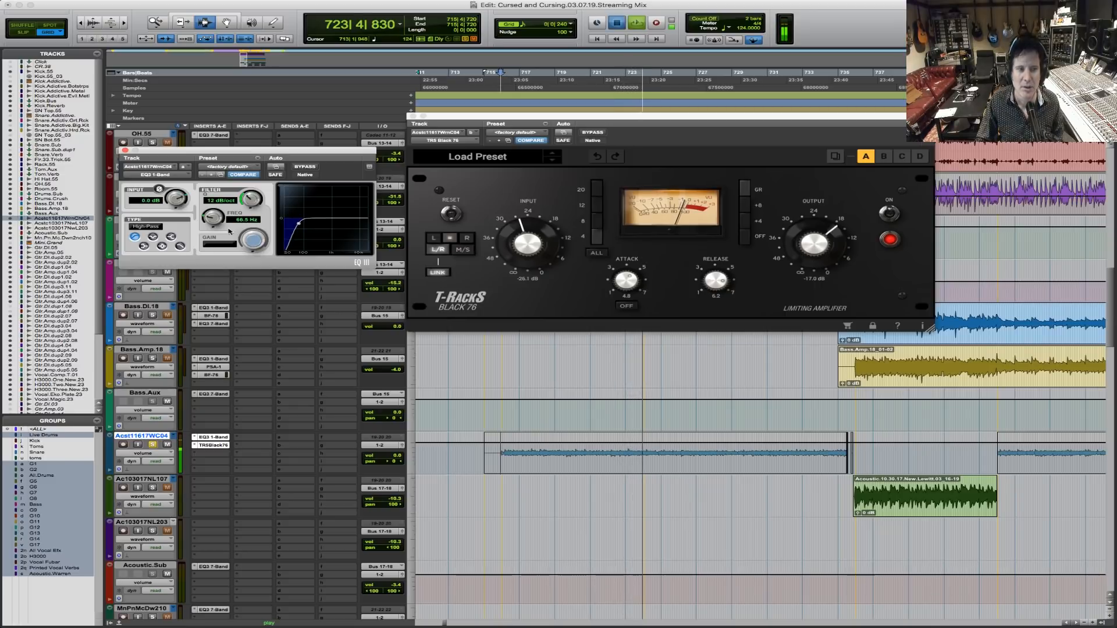
pyautogui.press('space')
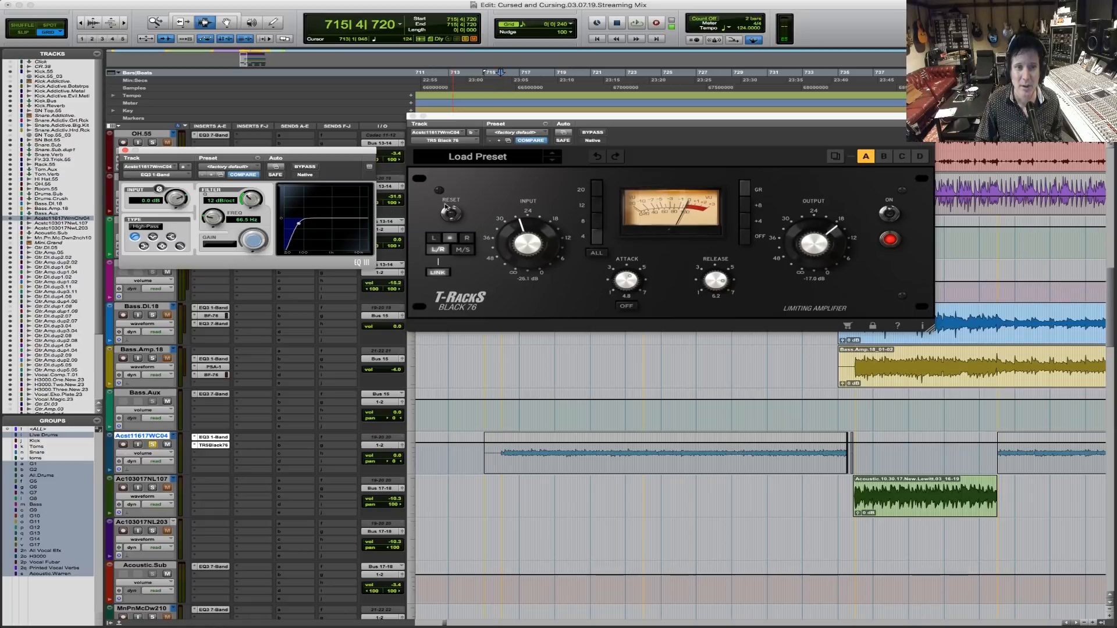
# Step: Audition the acoustic guitar with the 66.5 Hz high-pass filter active and bypassed, then re-enable the EQ
pyautogui.press('space')
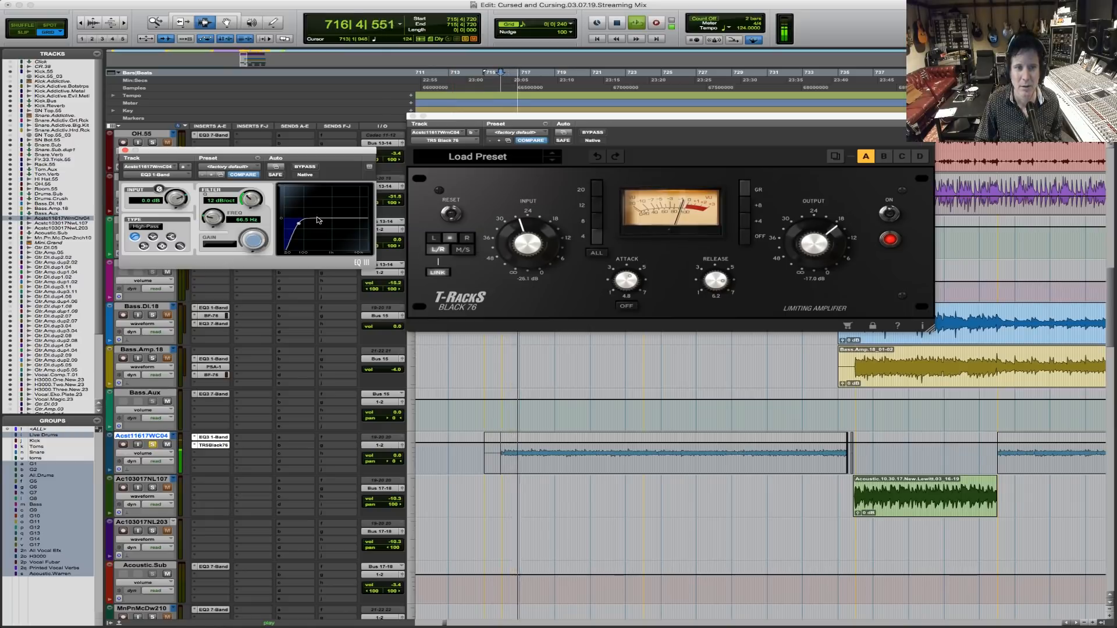
pyautogui.press('space')
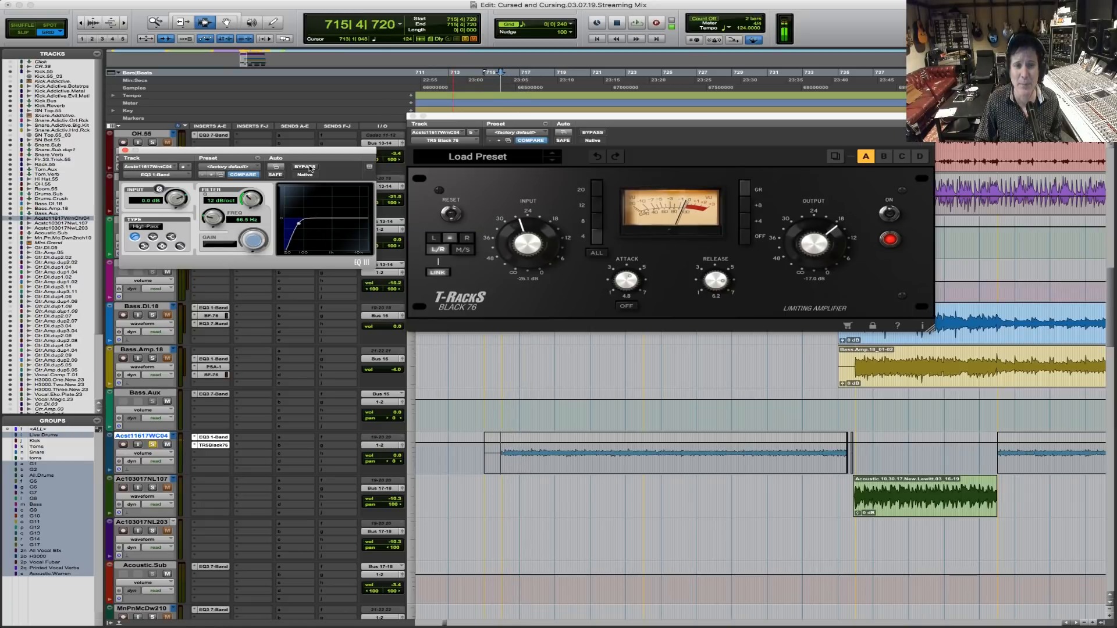
pyautogui.click(307, 168)
pyautogui.press('space')
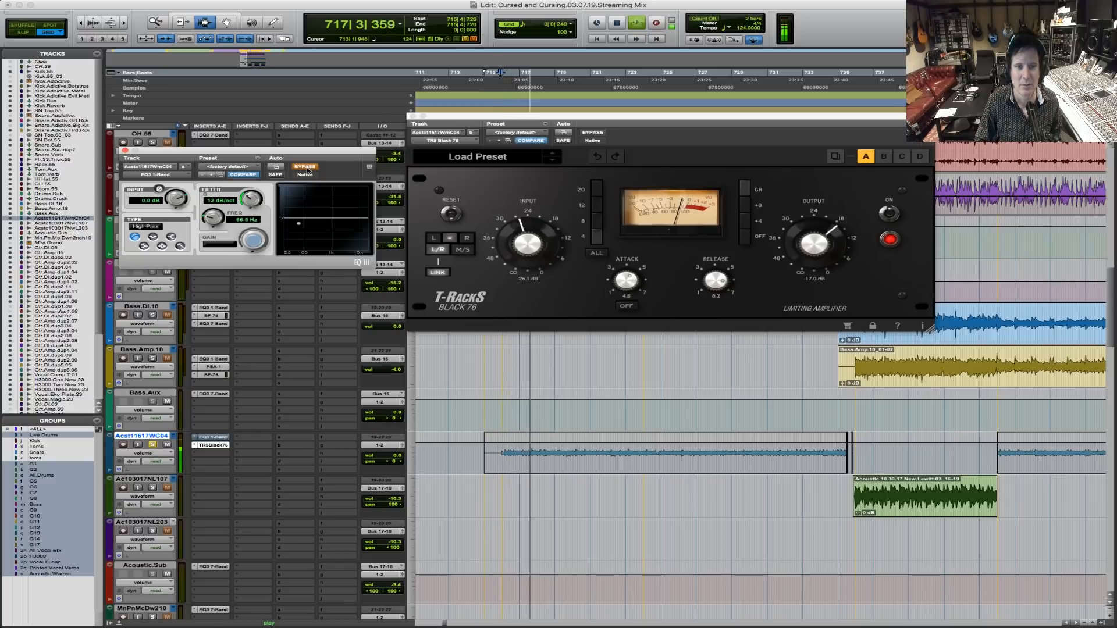
pyautogui.press('space')
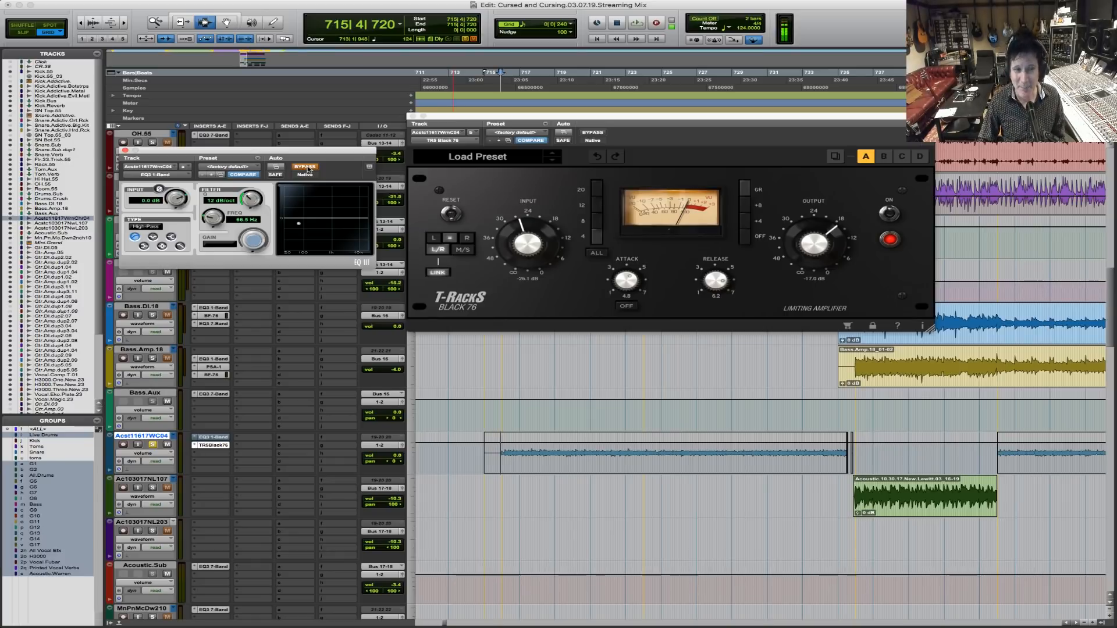
pyautogui.click(306, 167)
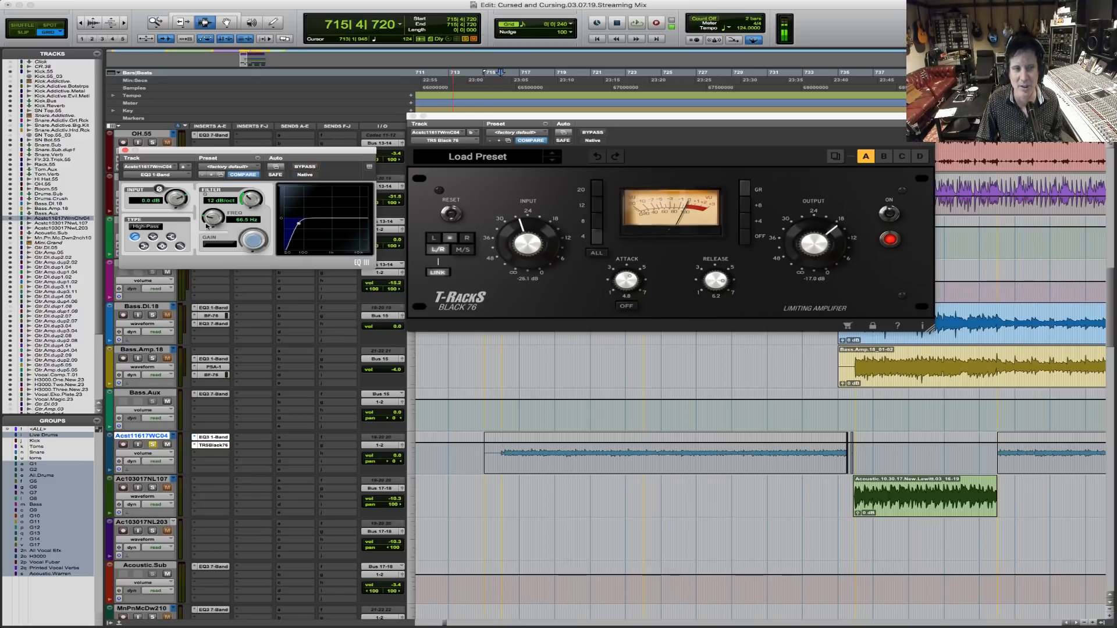
# Step: Raise the EQ3 1-Band high-pass frequency to 119.5 Hz while playing the acoustic guitar
pyautogui.press('space')
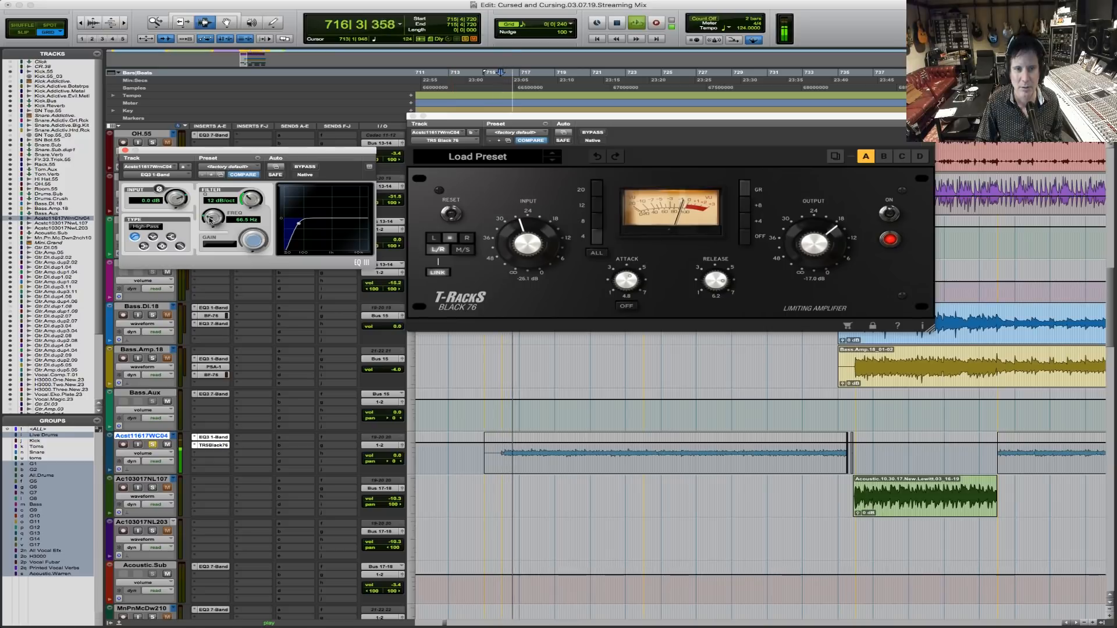
pyautogui.moveTo(210, 220); pyautogui.dragTo(217, 210)
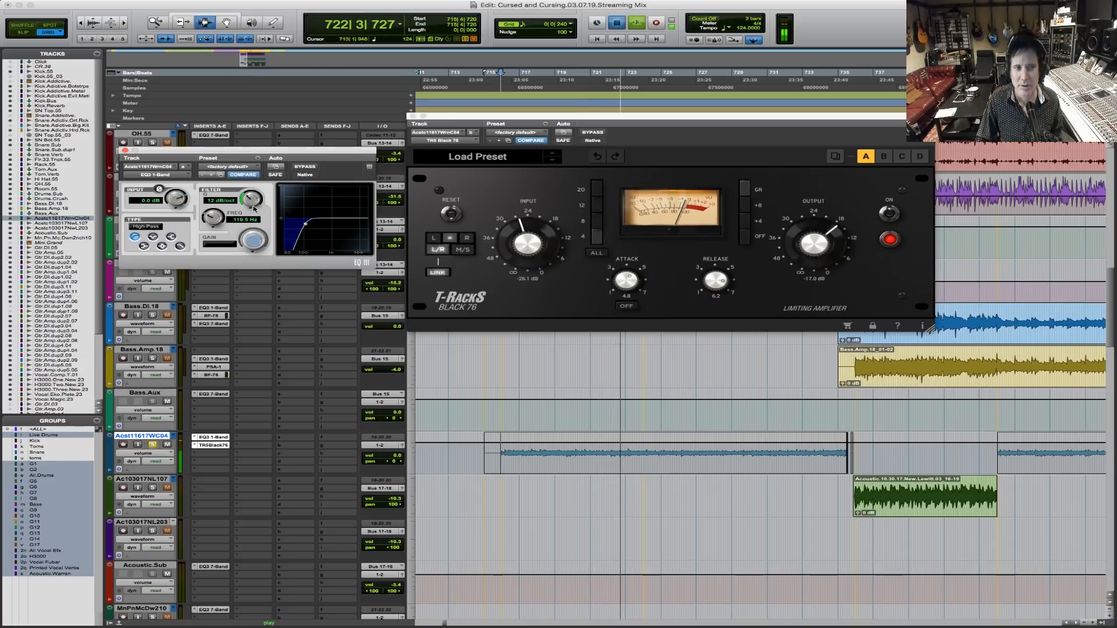
pyautogui.press('space')
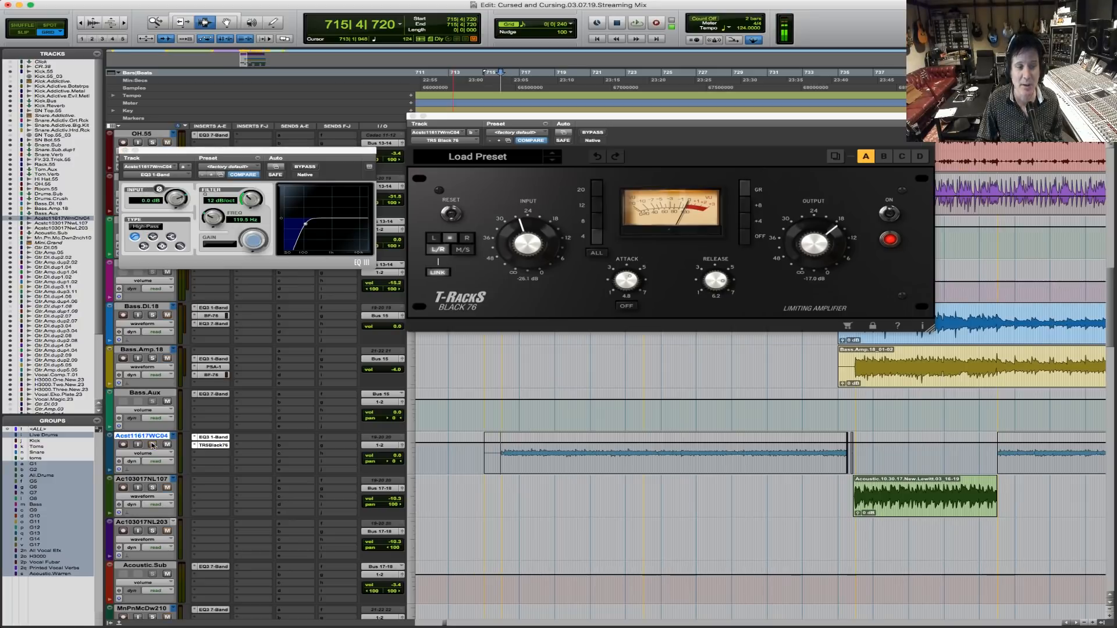
# Step: Unsolo Acst11617WC04 and audition the processed acoustic guitar within the full mix from 715|4|720
pyautogui.press('space')
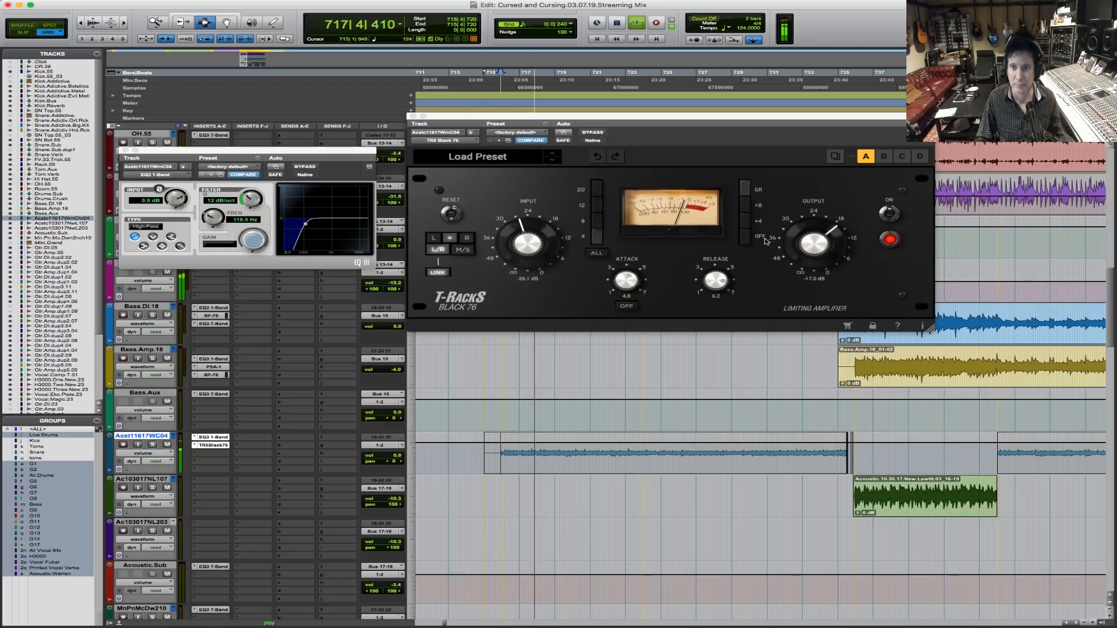
pyautogui.press('space')
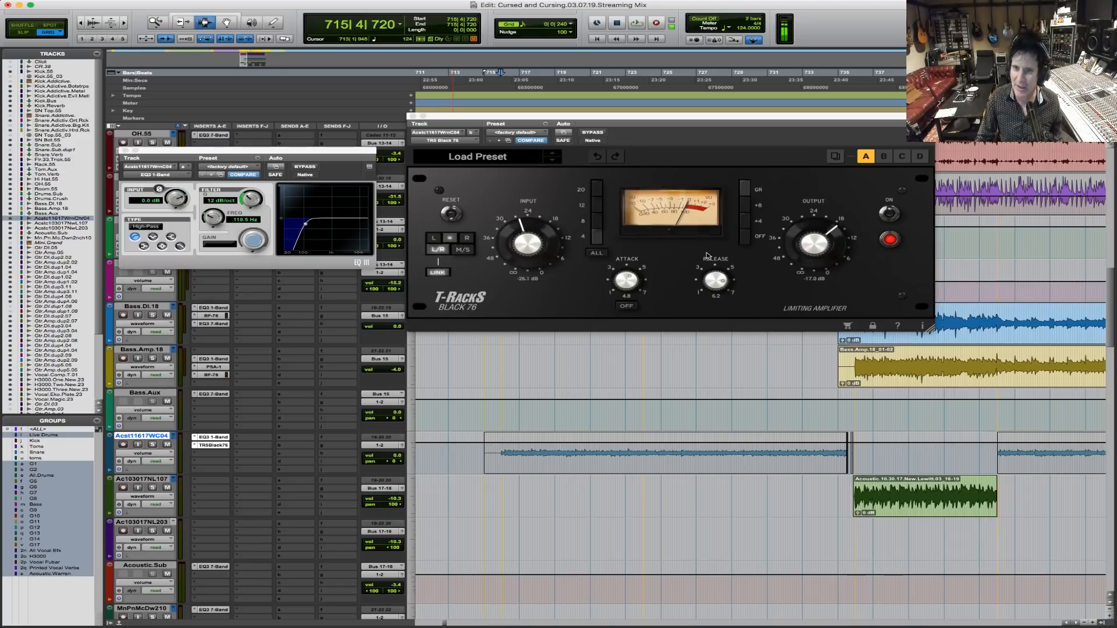
pyautogui.press('space')
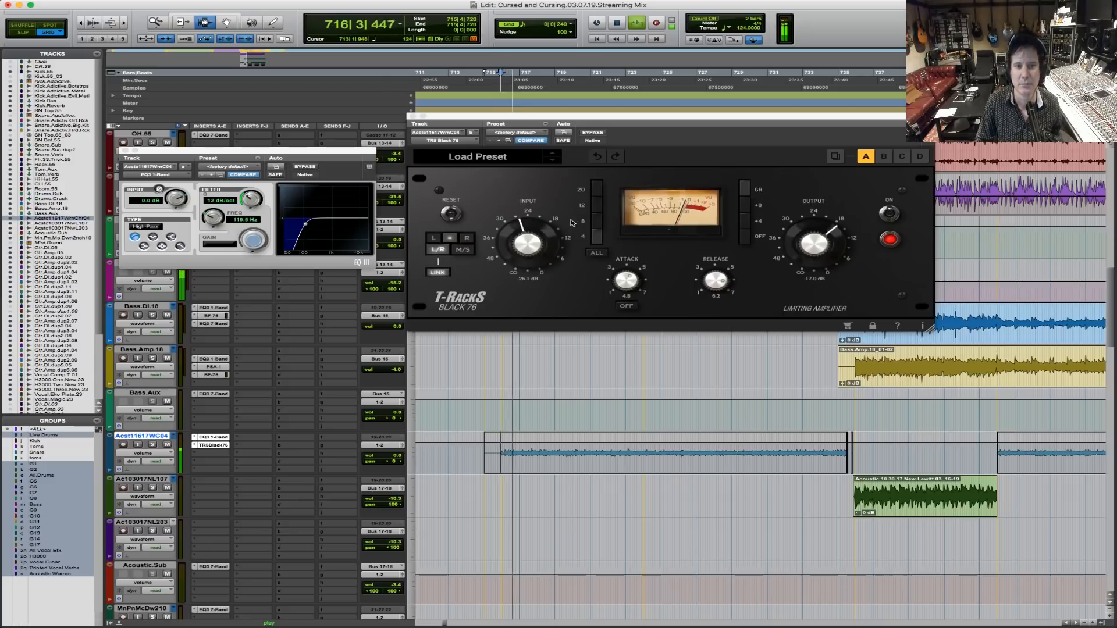
pyautogui.press('space')
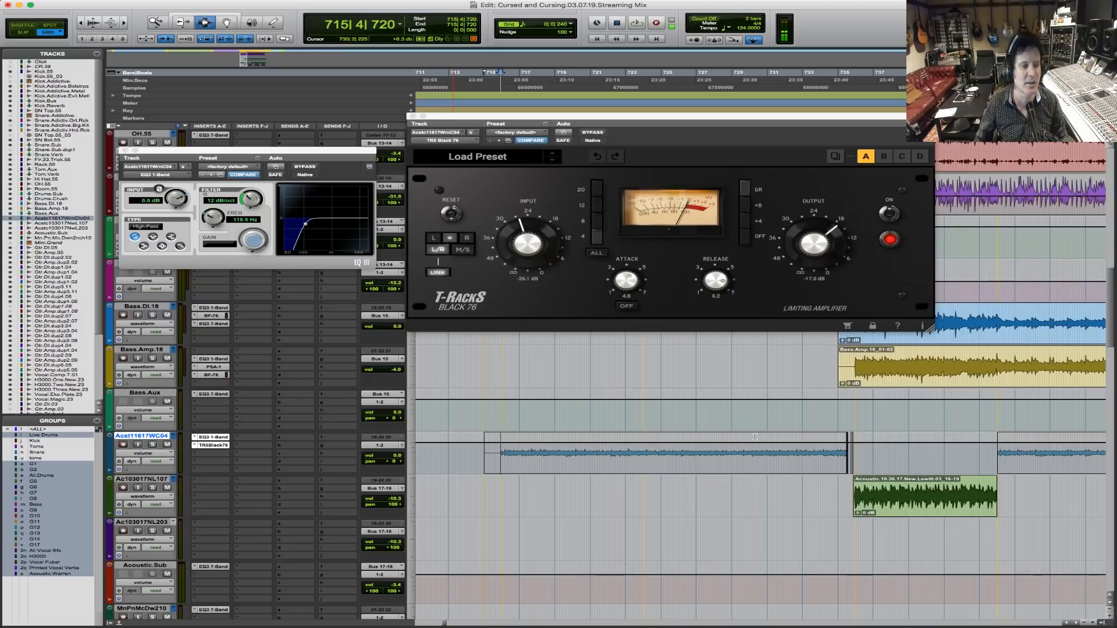
pyautogui.press('space')
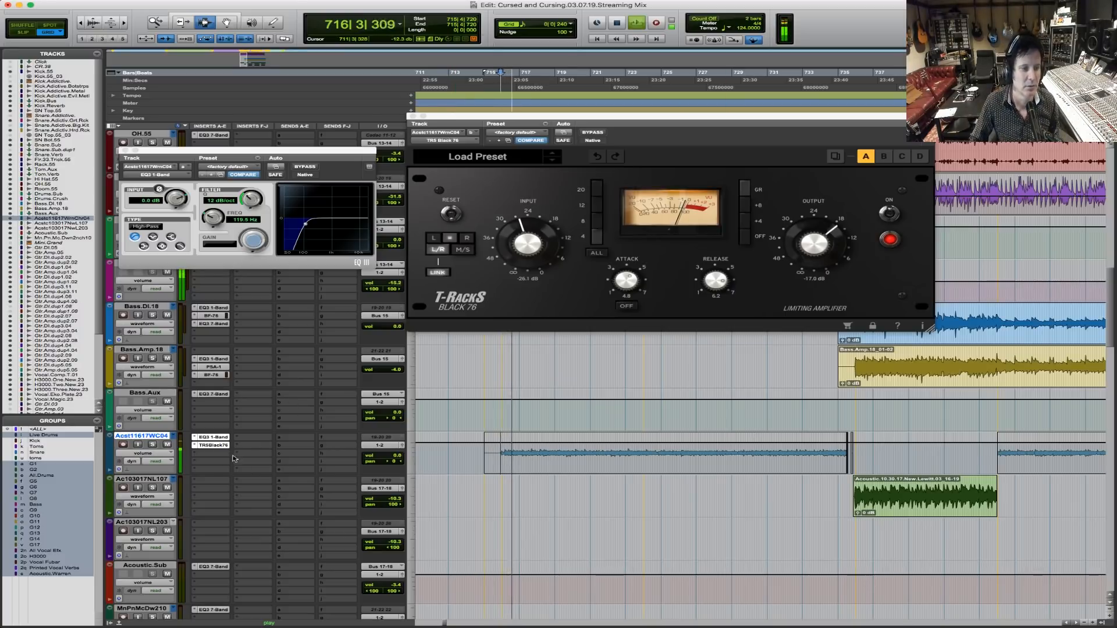
pyautogui.press('space')
# Step: Insert the mono REQ 4 equalizer after TRSBlack76 on Acst11617WC04, start playback, and move its window clear of the marker ruler
pyautogui.click(210, 457)
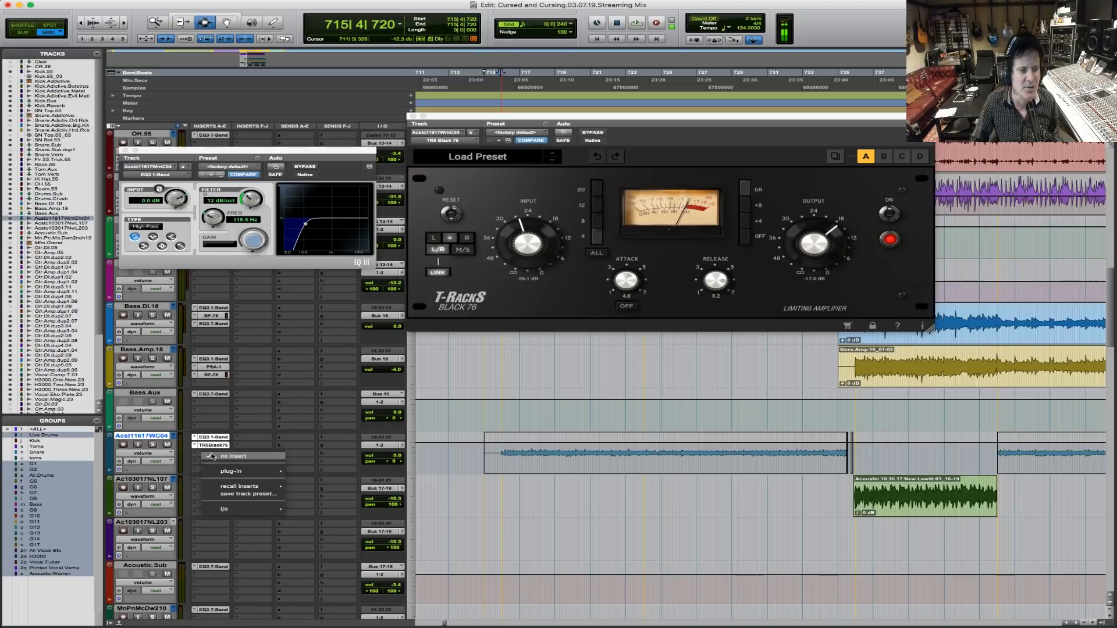
pyautogui.moveTo(231, 472)
pyautogui.moveTo(326, 289)
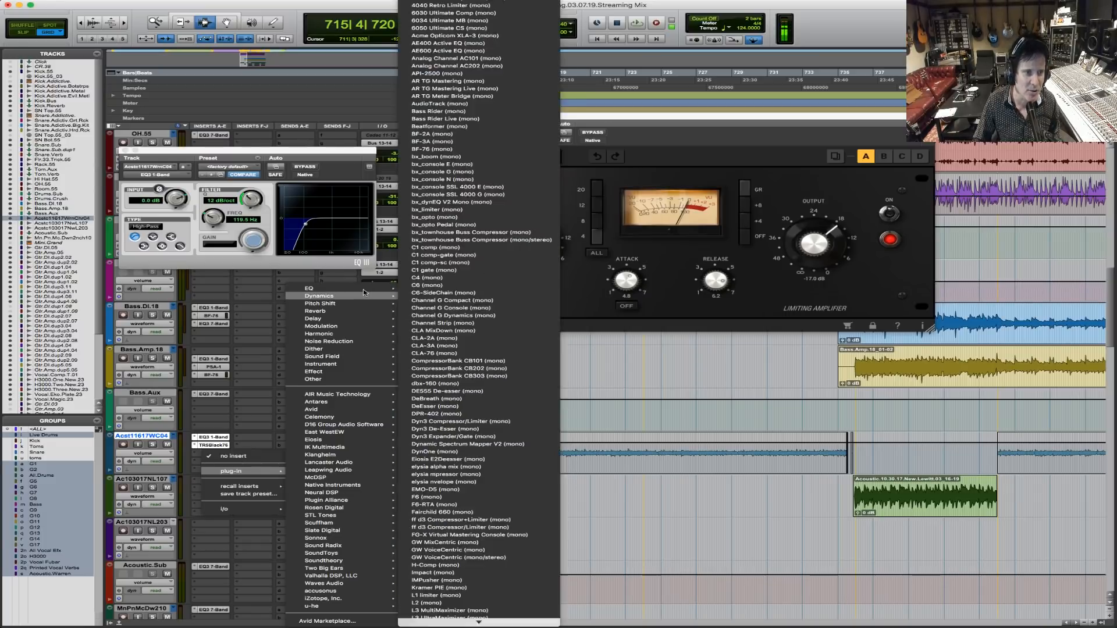
pyautogui.moveTo(344, 584)
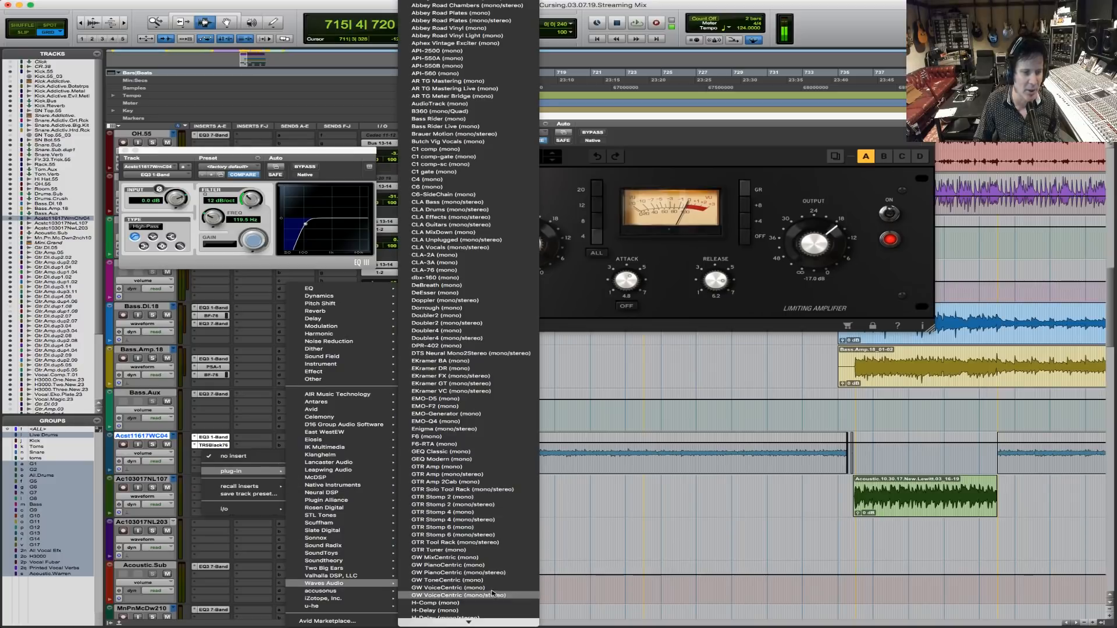
pyautogui.moveTo(478, 624)
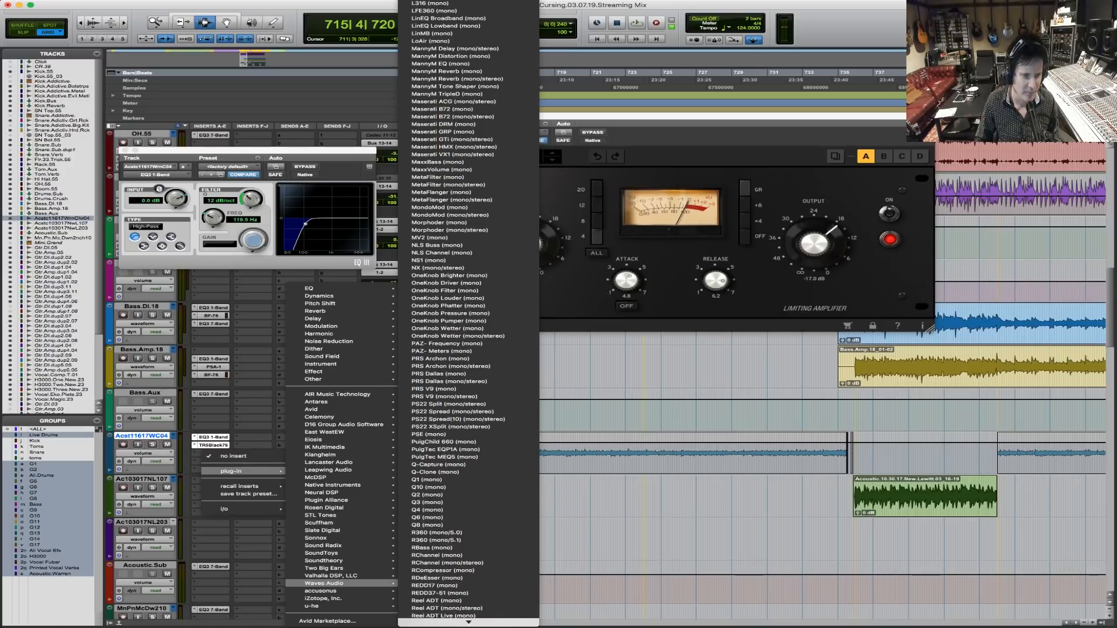
pyautogui.scroll(-5, 455, 512)
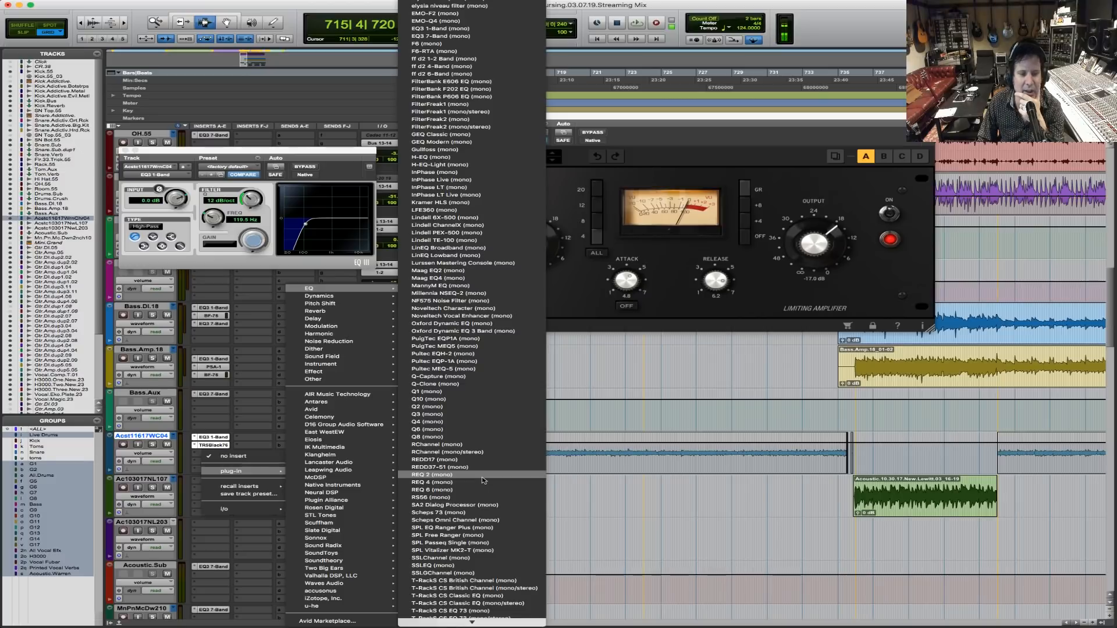
pyautogui.click(601, 325)
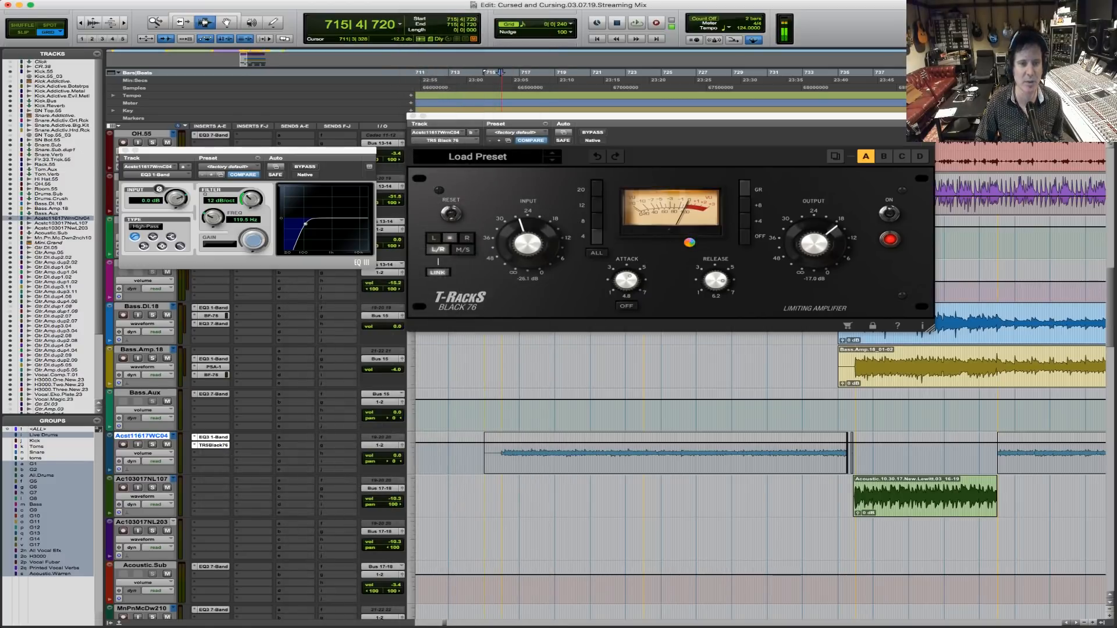
pyautogui.press('space')
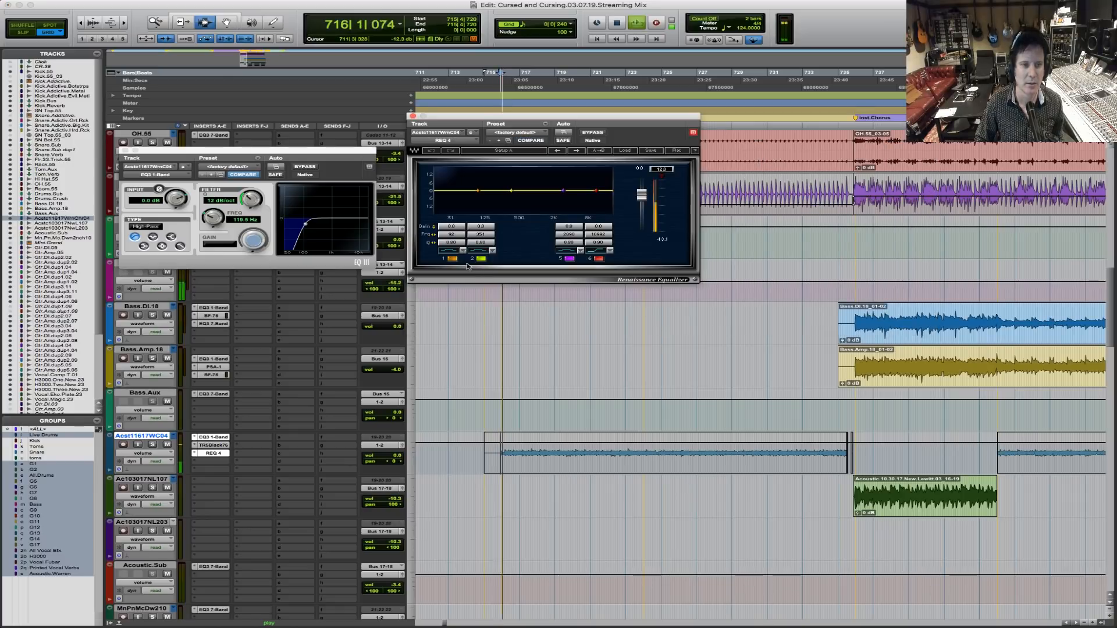
pyautogui.moveTo(606, 116); pyautogui.dragTo(671, 212)
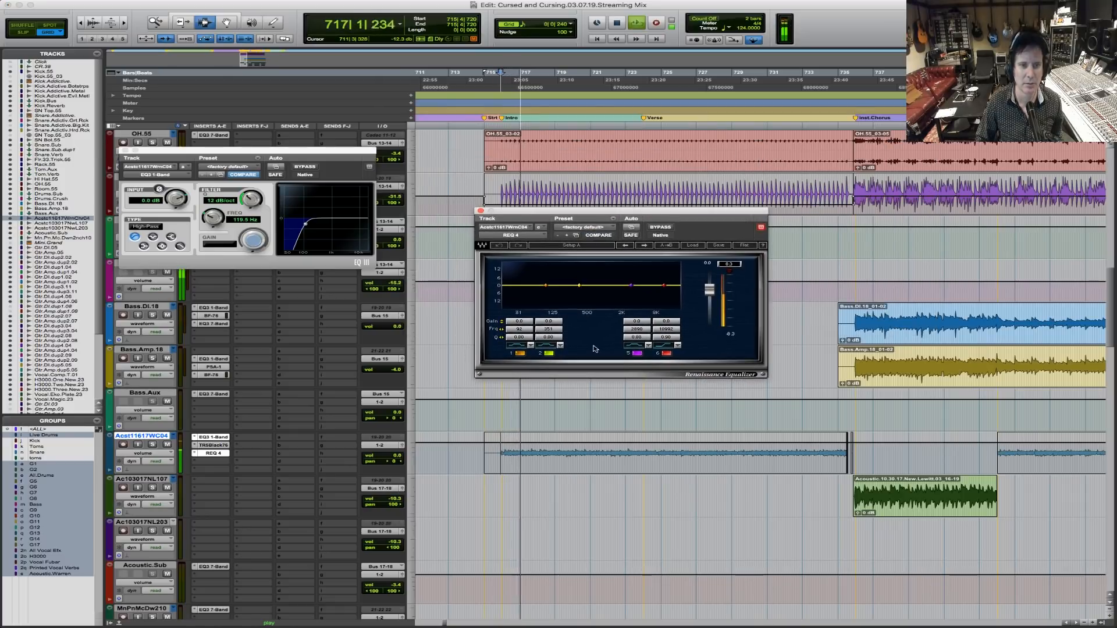
# Step: Set REQ 4 band 2 to 500 Hz with Q 2.00 and cut its gain by 4 dB while playing the mix
pyautogui.click(550, 329)
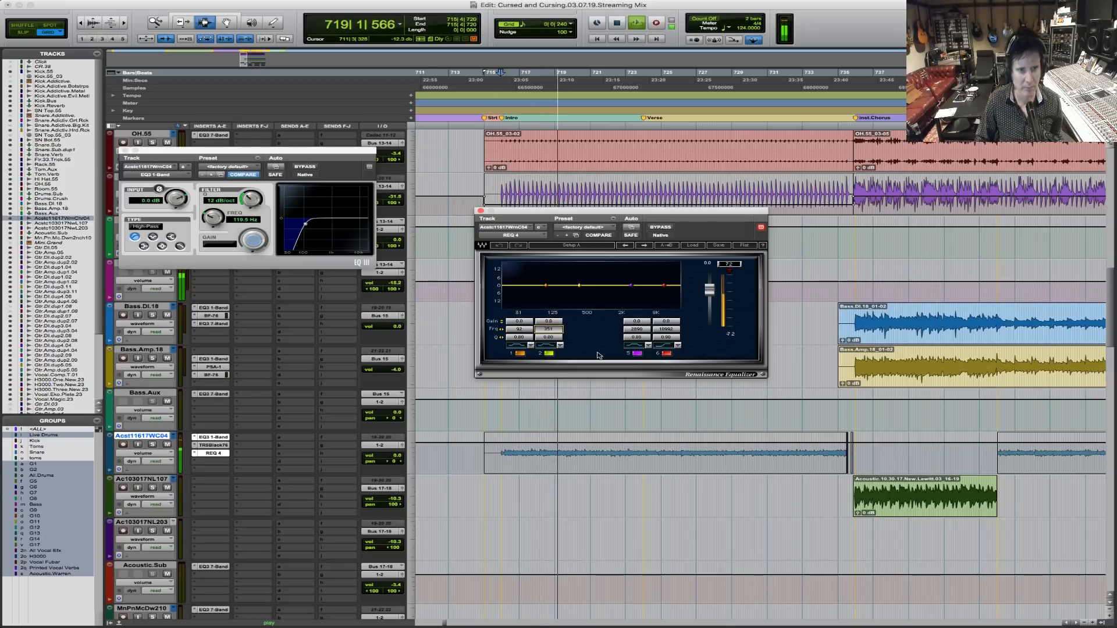
pyautogui.press('space')
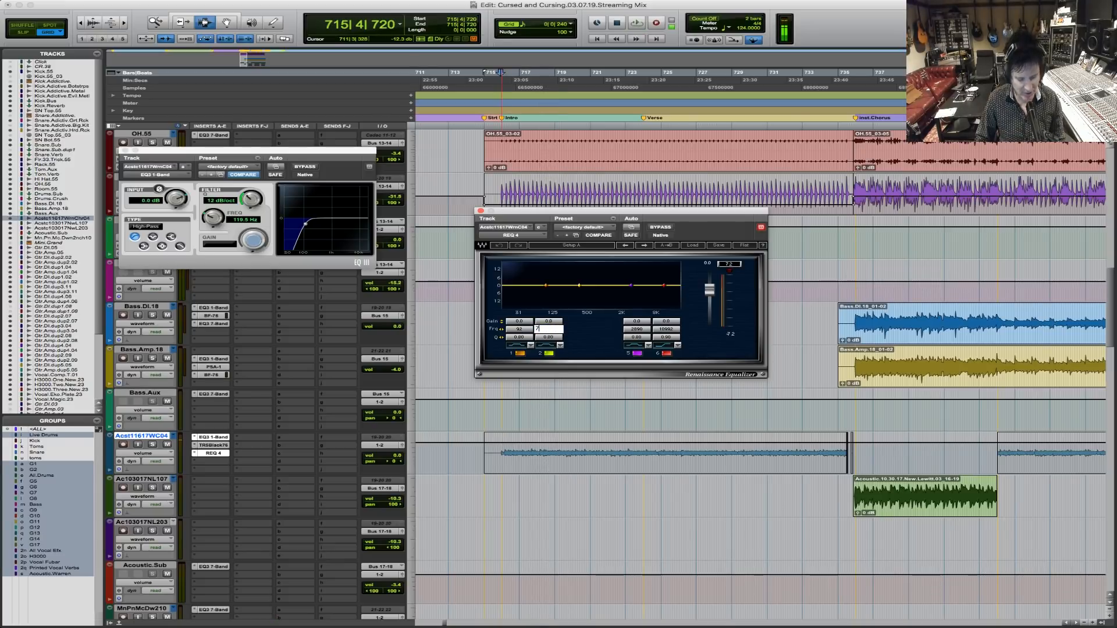
pyautogui.press('Return')
pyautogui.press('space')
pyautogui.moveTo(549, 321); pyautogui.dragTo(549, 347)
# Step: Audition the acoustic guitar with REQ 4 bypassed and active, leaving the EQ enabled
pyautogui.click(661, 227)
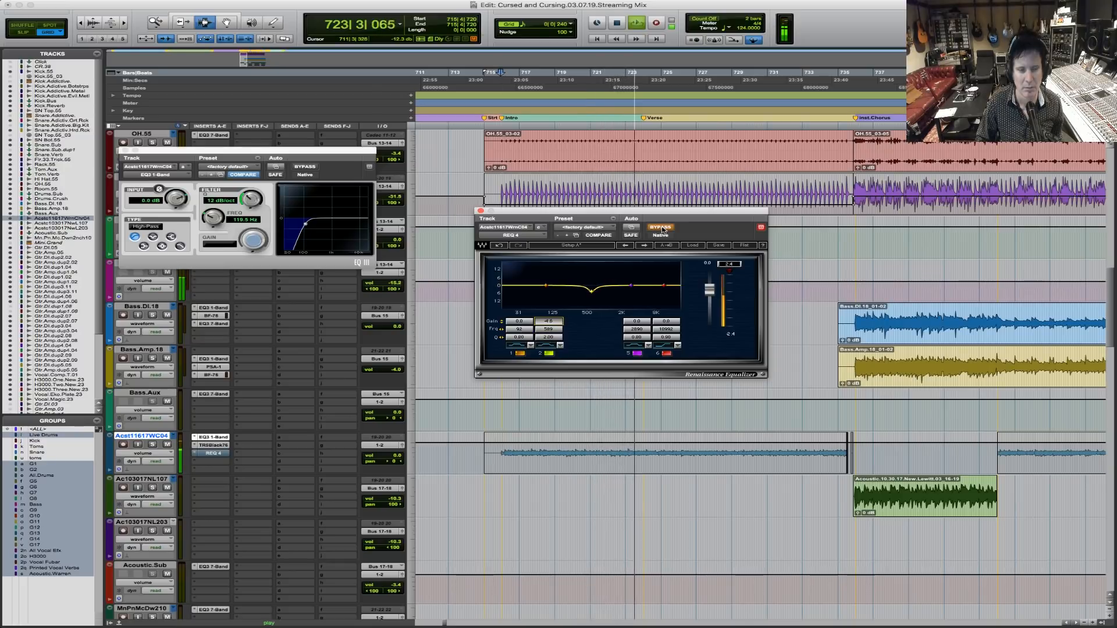
pyautogui.click(661, 228)
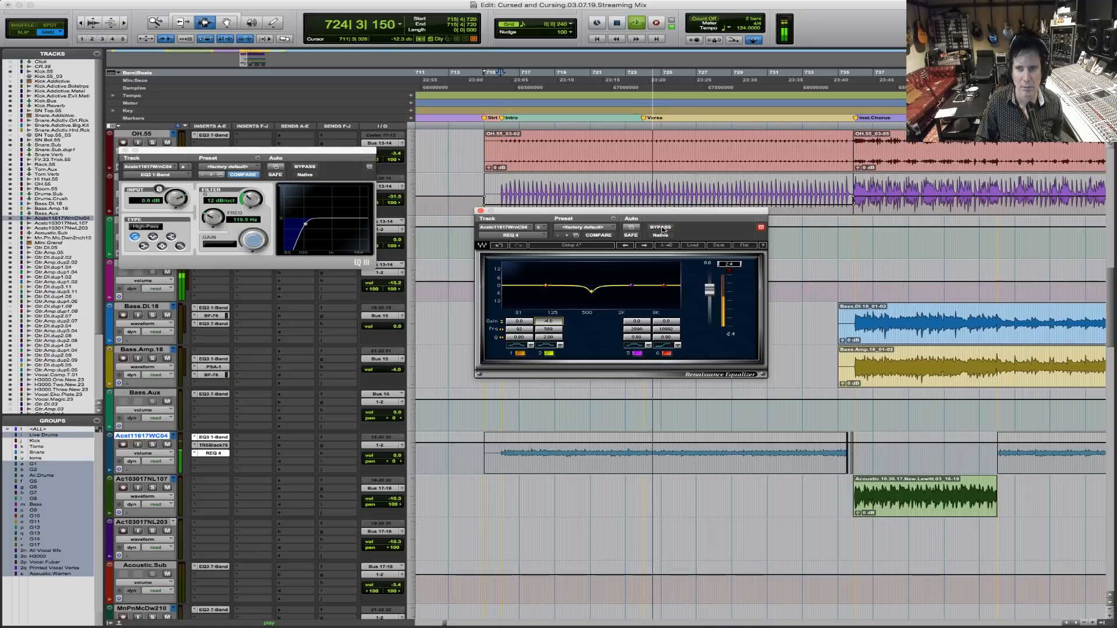
pyautogui.press('space')
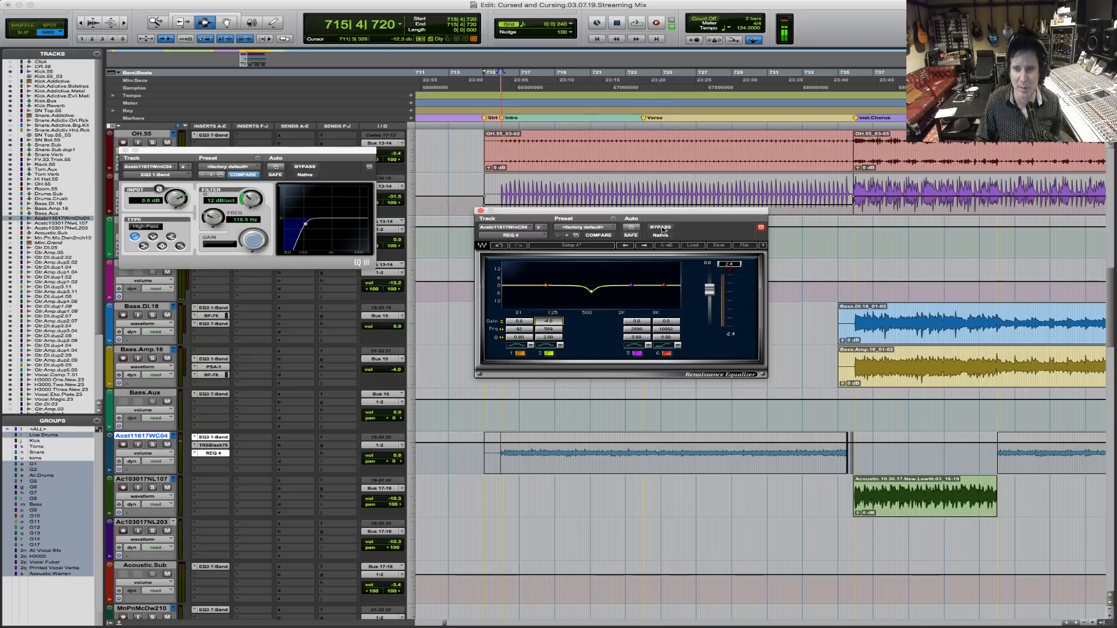
# Step: Switch REQ 4 band 4 to a low-pass filter while playing the mix from 715|4|720
pyautogui.press('space')
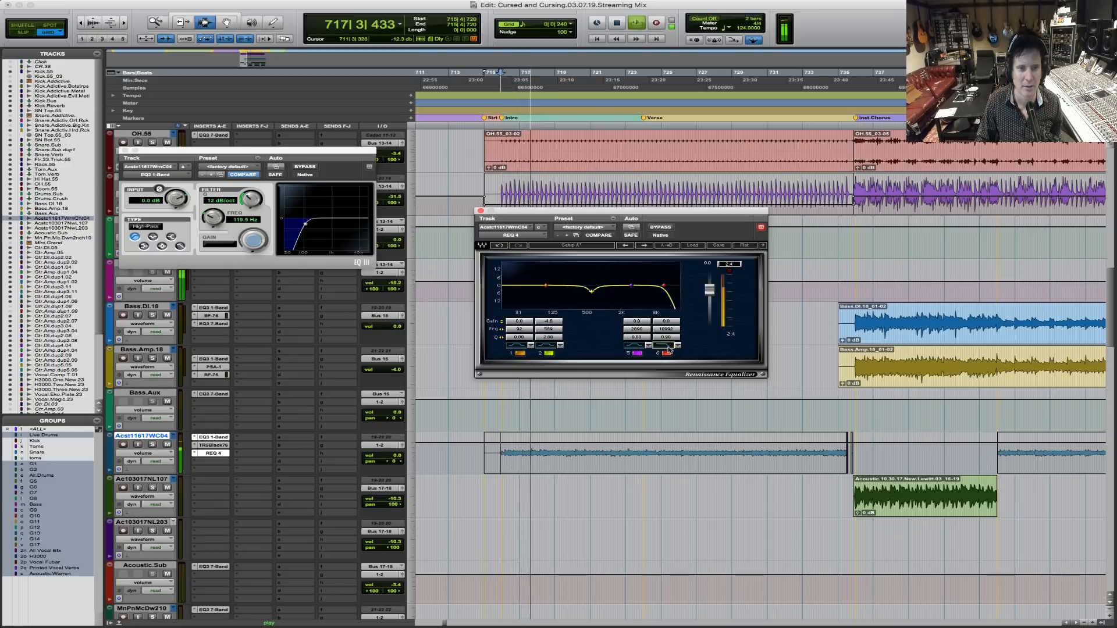
# Step: Shape the highest REQ 4 band on the acoustic track into a gentle boost at about 7025 Hz with Q 0.79
pyautogui.moveTo(666, 321); pyautogui.dragTo(666, 298)
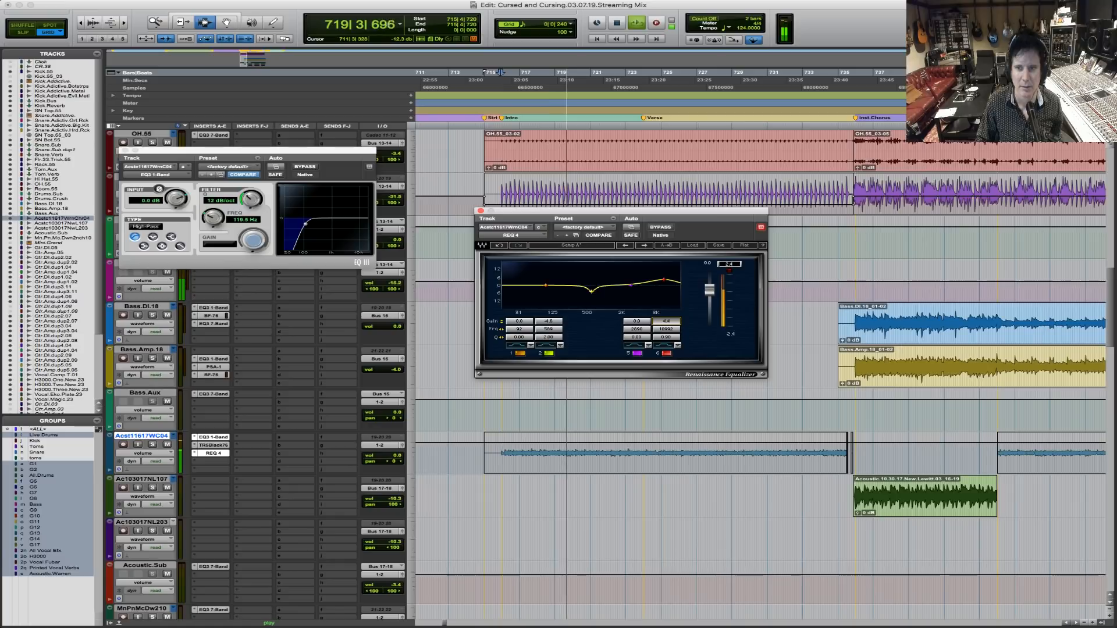
pyautogui.moveTo(666, 338)
pyautogui.mouseDown()
pyautogui.moveTo(653, 329)
pyautogui.moveTo(665, 329)
pyautogui.mouseUp()
pyautogui.click(667, 330)
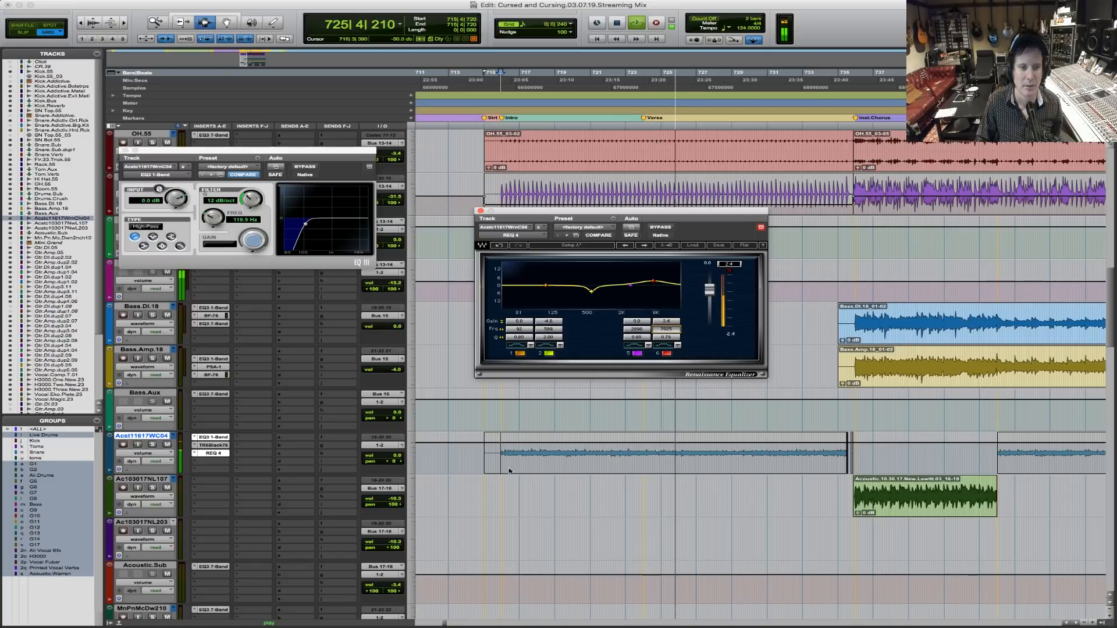
pyautogui.press('space')
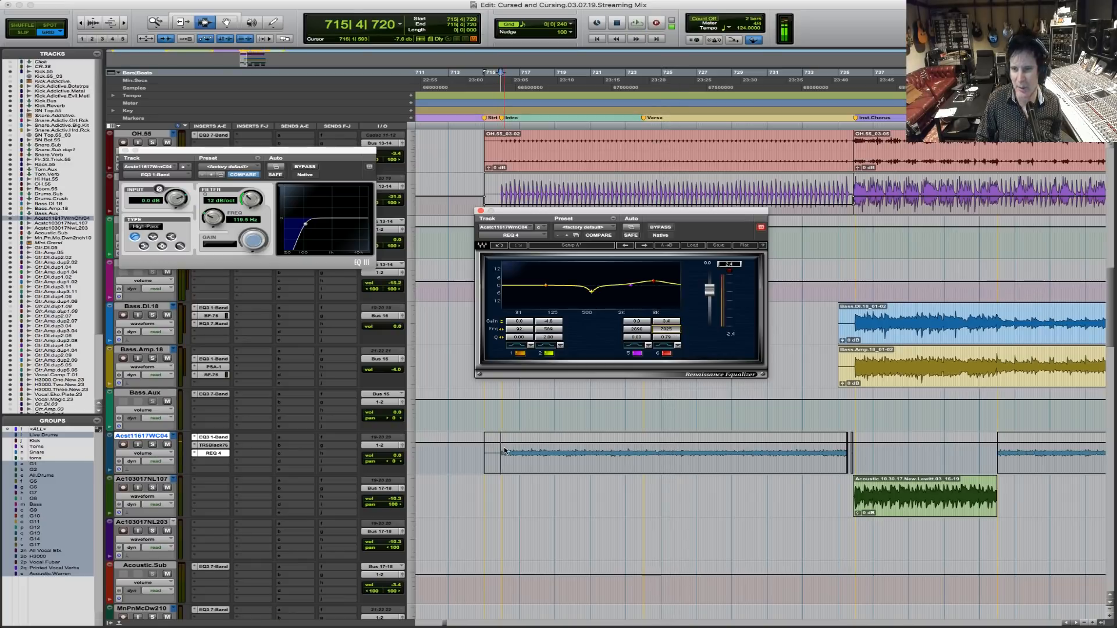
pyautogui.press('space')
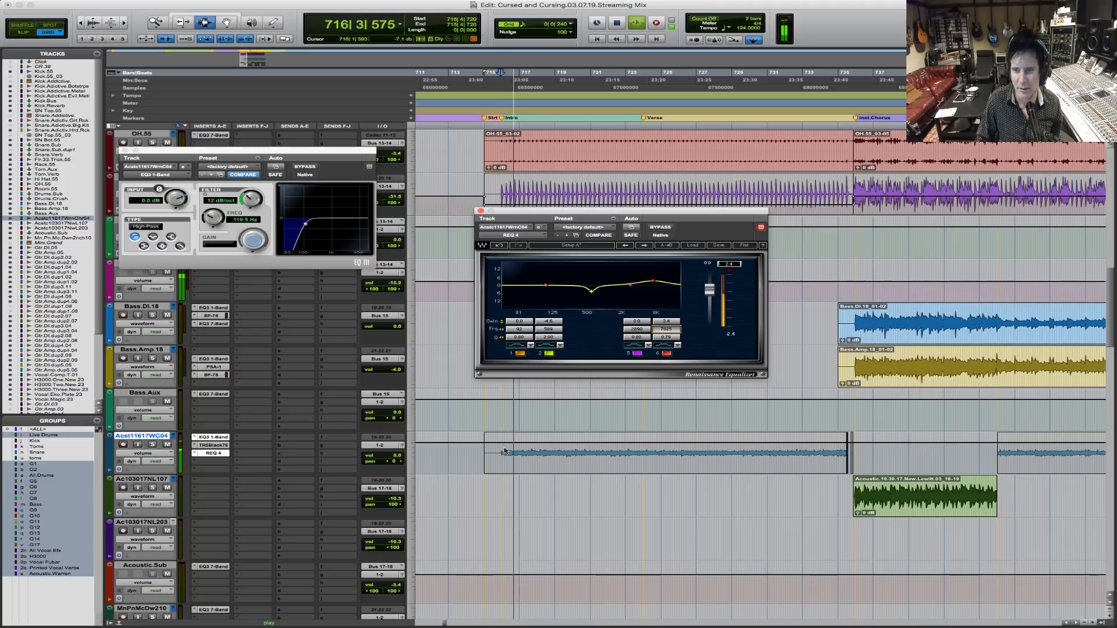
# Step: Try a cut in REQ 4's upper-mid band at about 2228 Hz, and switch that band off
pyautogui.moveTo(666, 322); pyautogui.dragTo(635, 329)
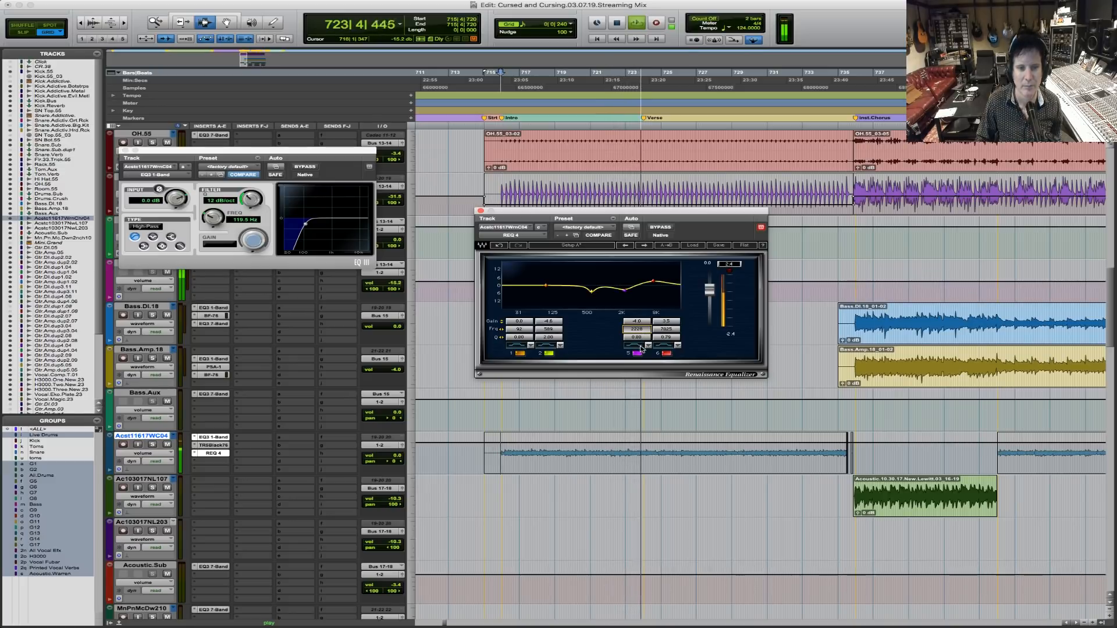
pyautogui.click(638, 353)
pyautogui.press('space')
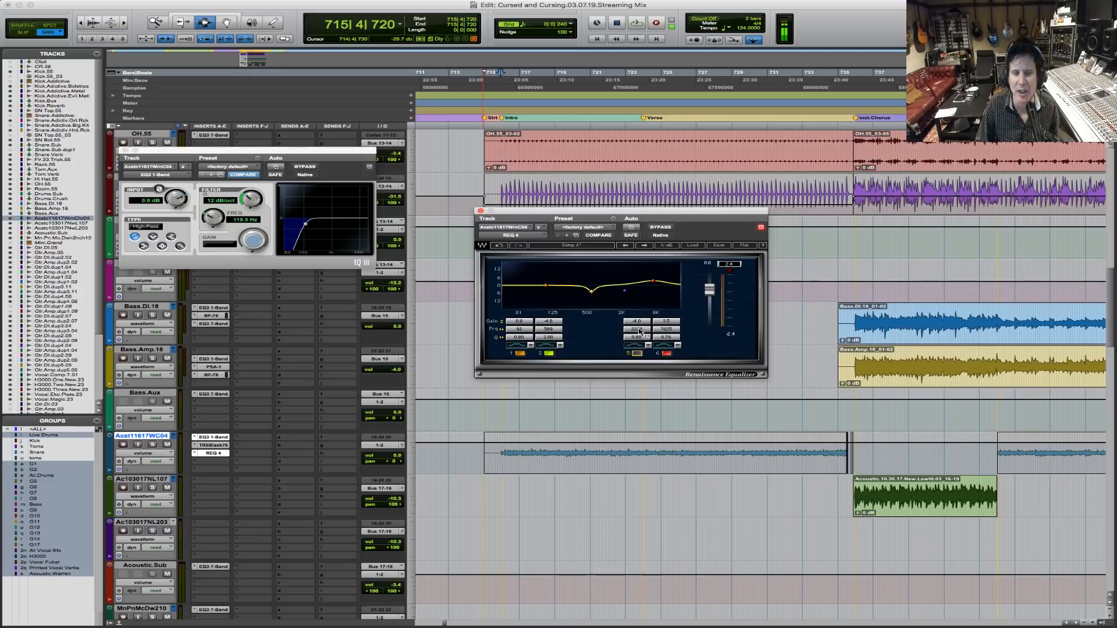
pyautogui.press('space')
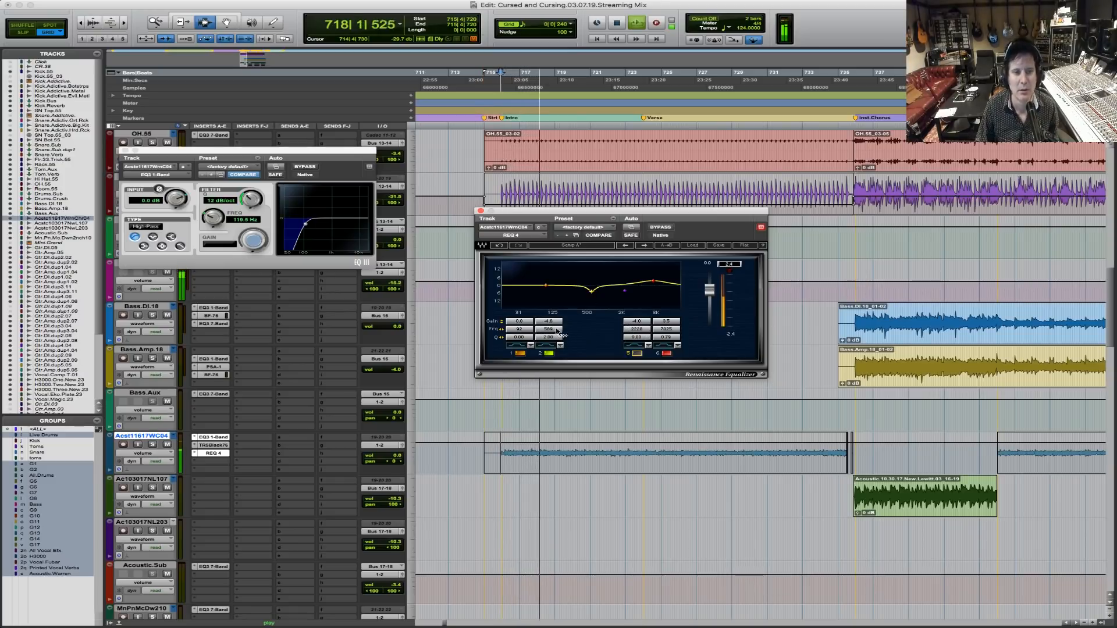
# Step: Compare the REQ 4 bypassed and active during playback, and trim the highest band's gain slightly
pyautogui.click(667, 228)
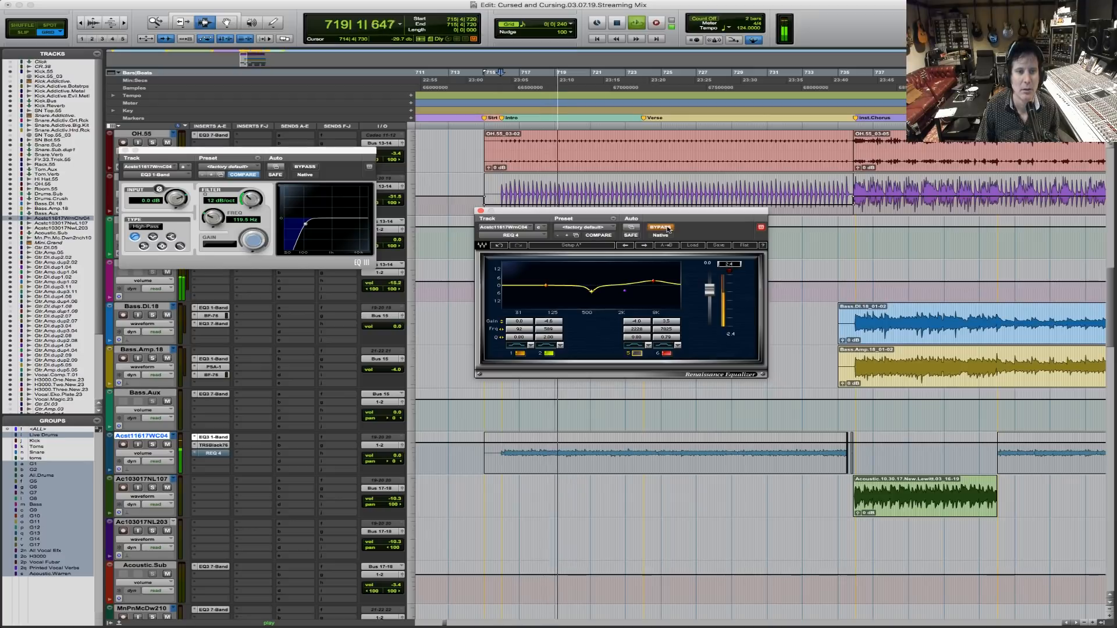
pyautogui.click(667, 228)
pyautogui.moveTo(665, 322); pyautogui.dragTo(665, 325)
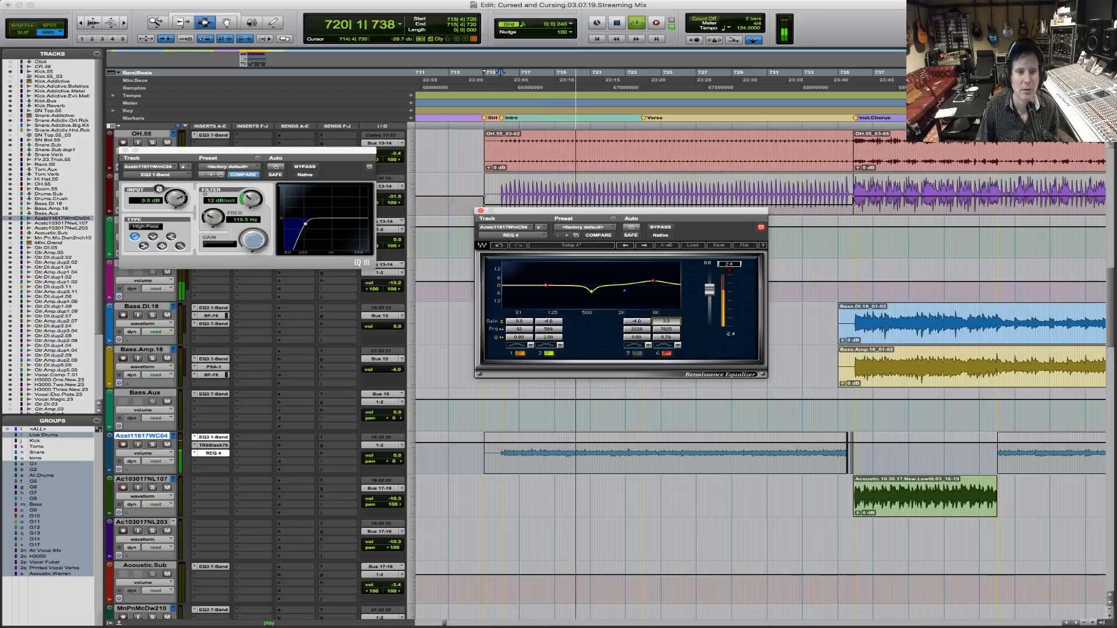
pyautogui.press('space')
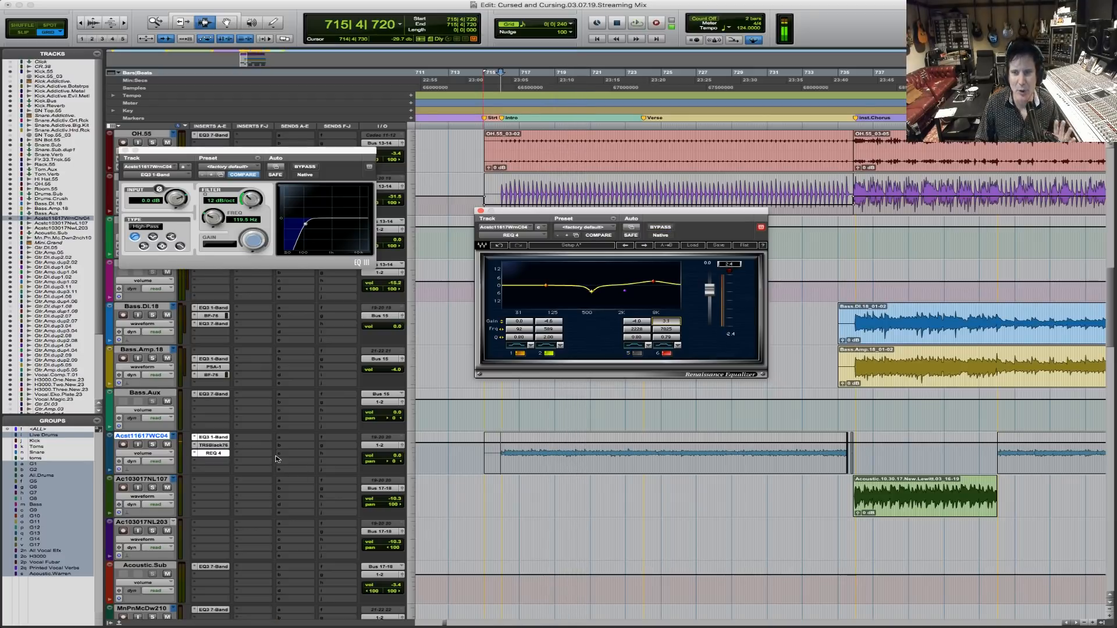
# Step: Insert a mono DeEsser after the REQ 4 on the Acst11617WC04 track
pyautogui.click(213, 461)
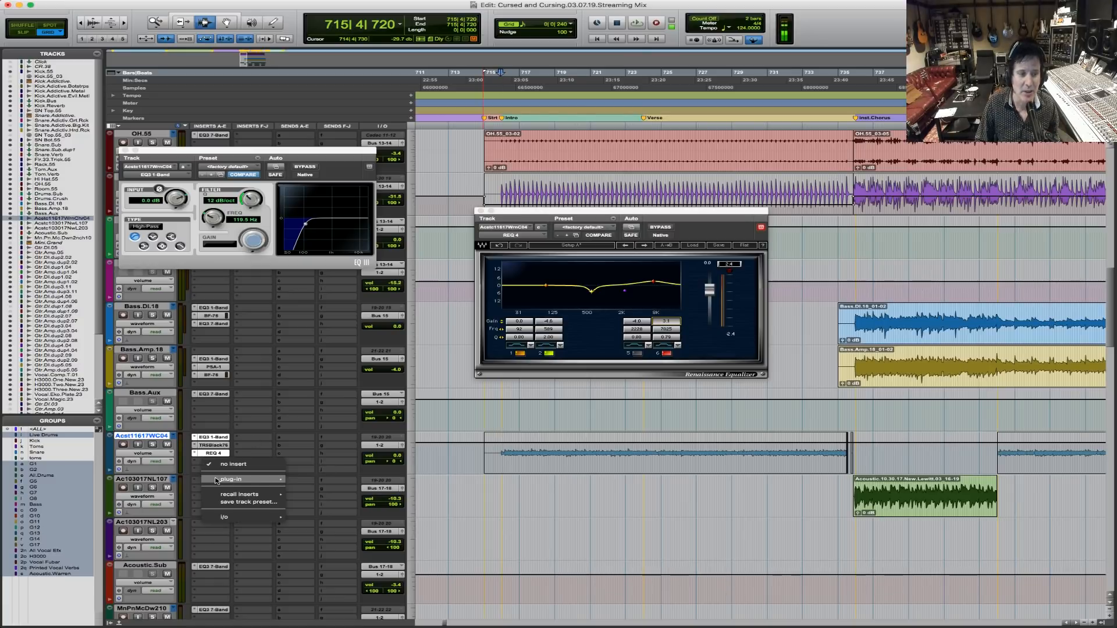
pyautogui.moveTo(245, 479)
pyautogui.moveTo(372, 297)
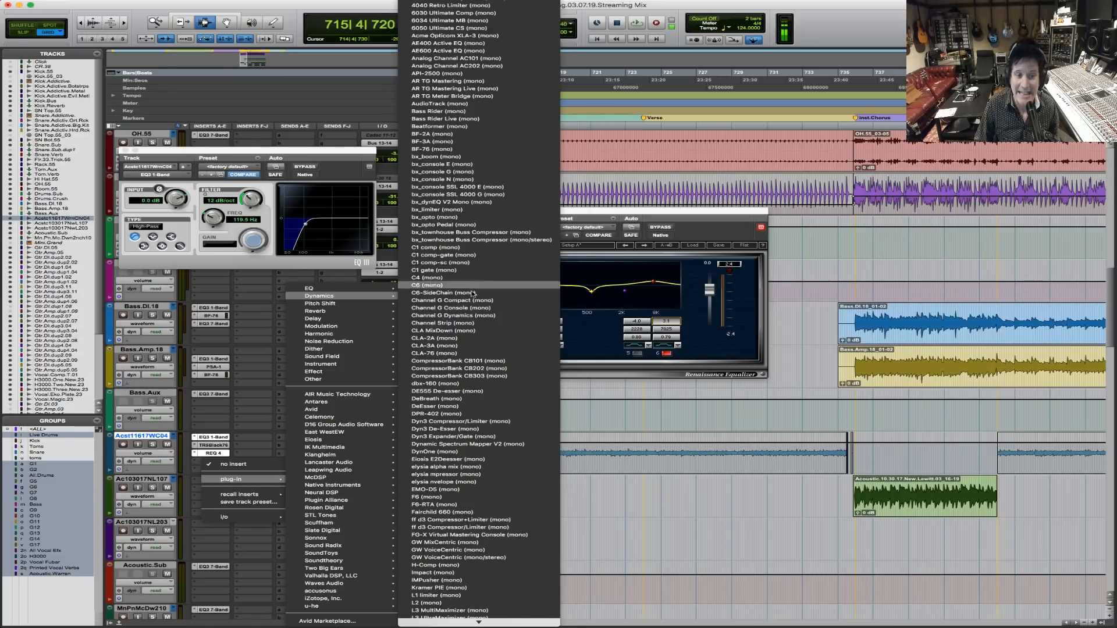
pyautogui.click(499, 407)
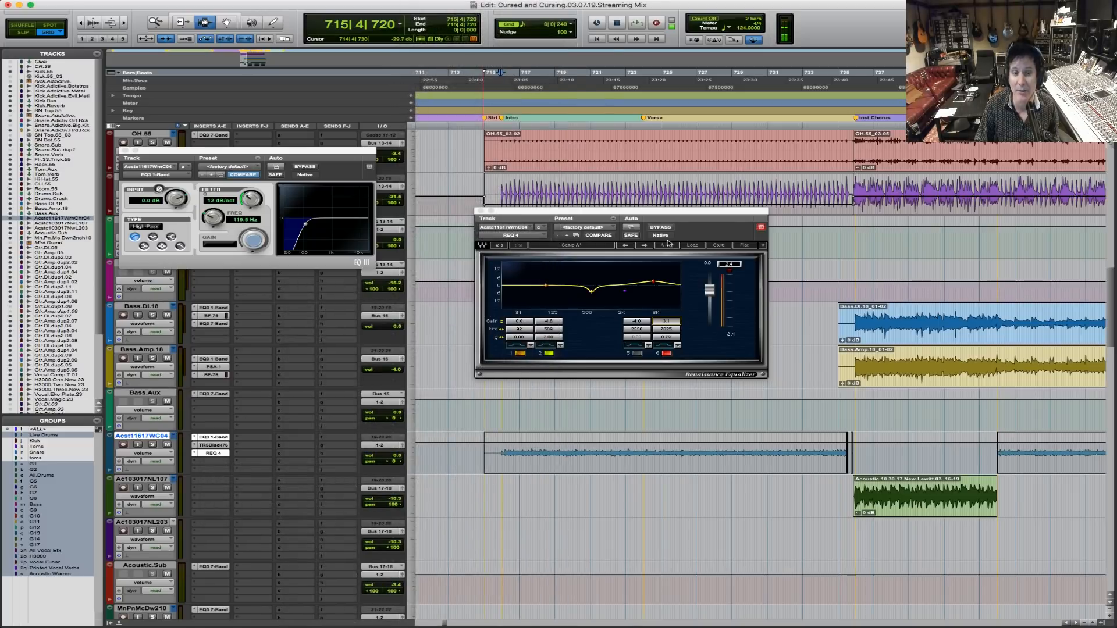
# Step: Lower the DeEsser threshold during playback so it attenuates the acoustic guitar's harsh highs
pyautogui.press('space')
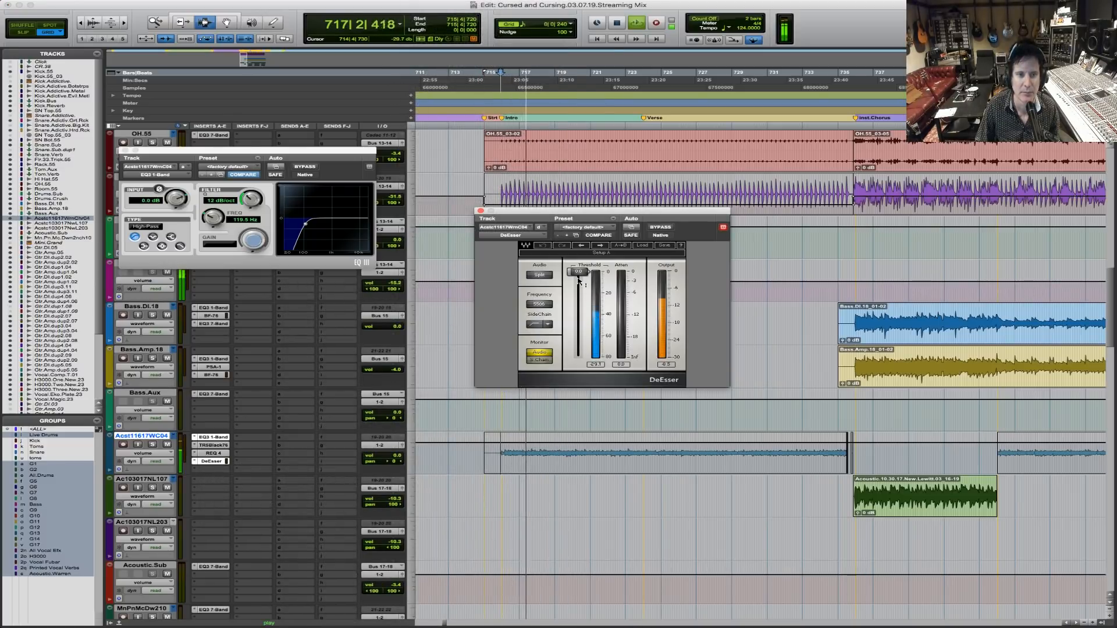
pyautogui.moveTo(579, 276); pyautogui.dragTo(579, 309)
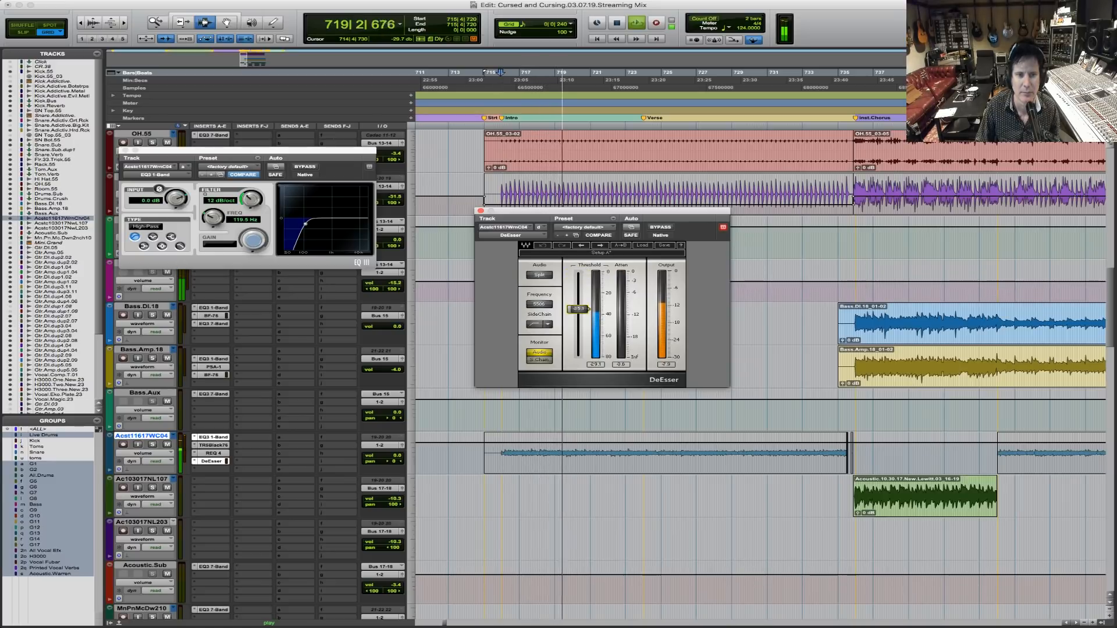
pyautogui.press('space')
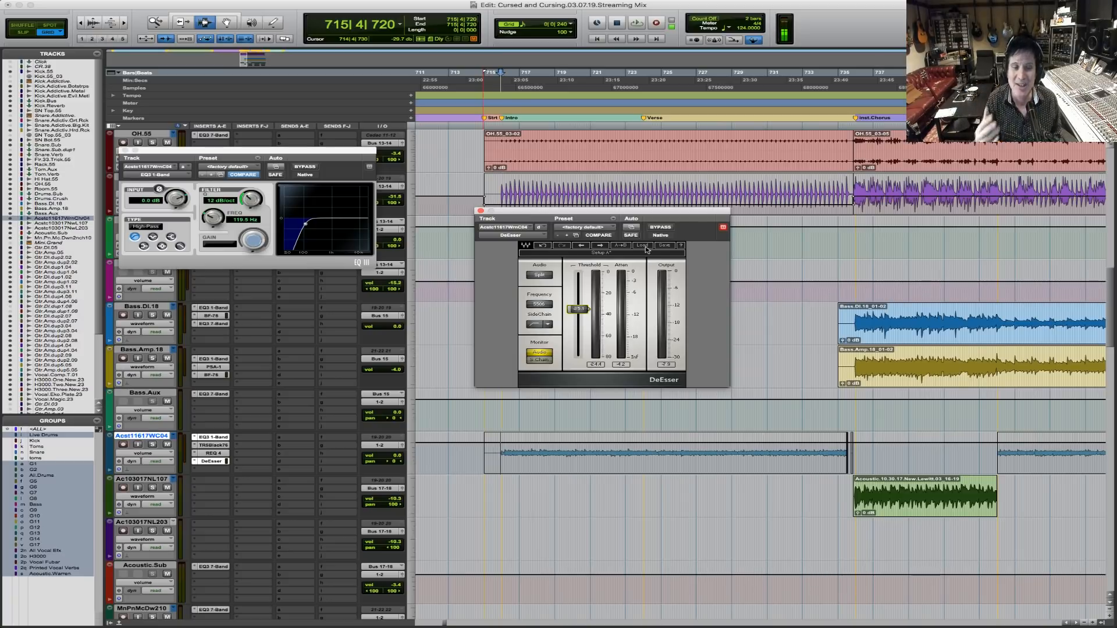
# Step: Play the acoustic intro and compare the sound with the DeEsser bypassed and active
pyautogui.press('space')
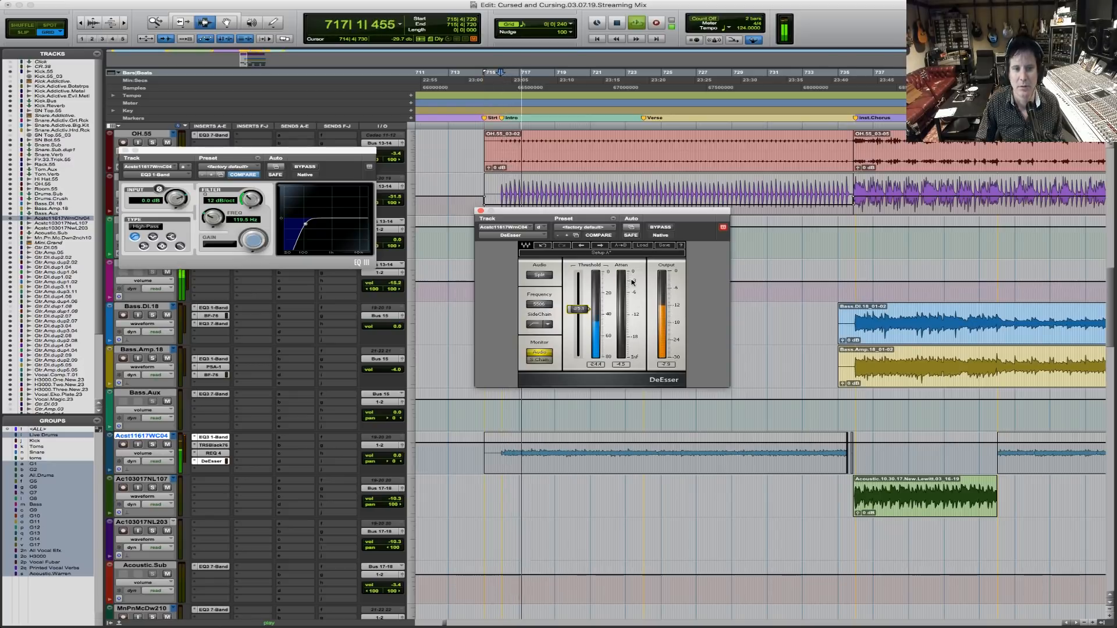
pyautogui.click(663, 227)
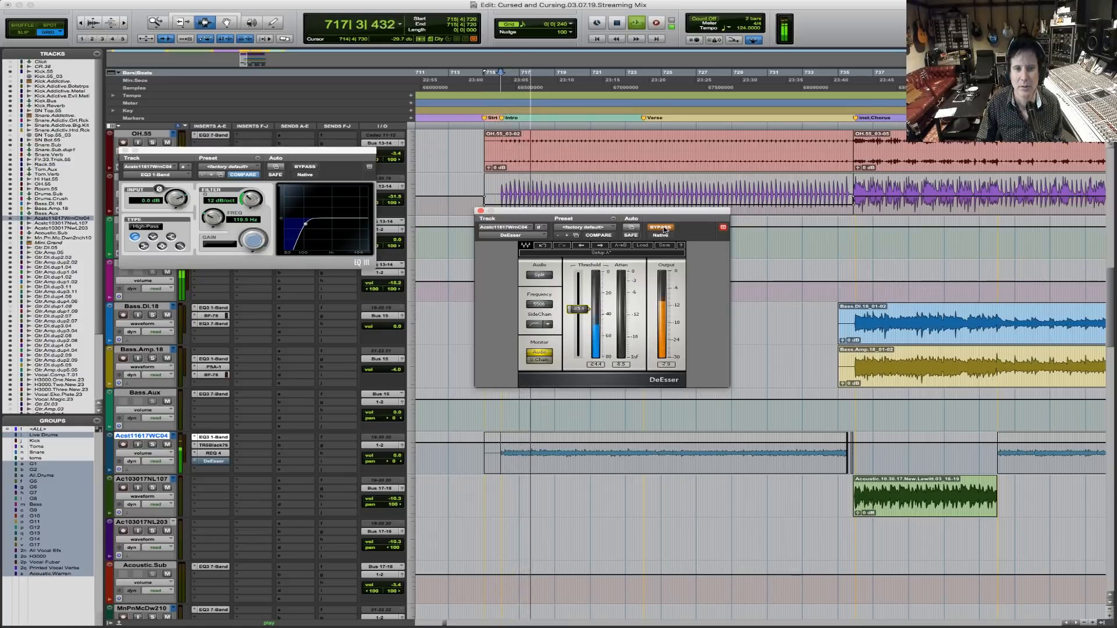
pyautogui.click(663, 226)
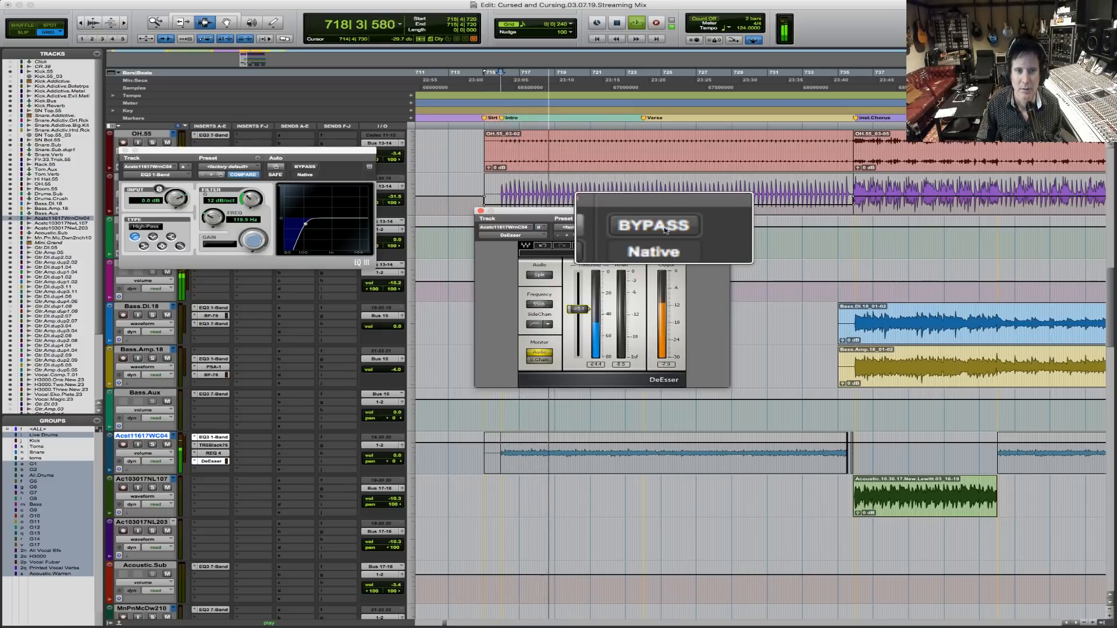
pyautogui.press('space')
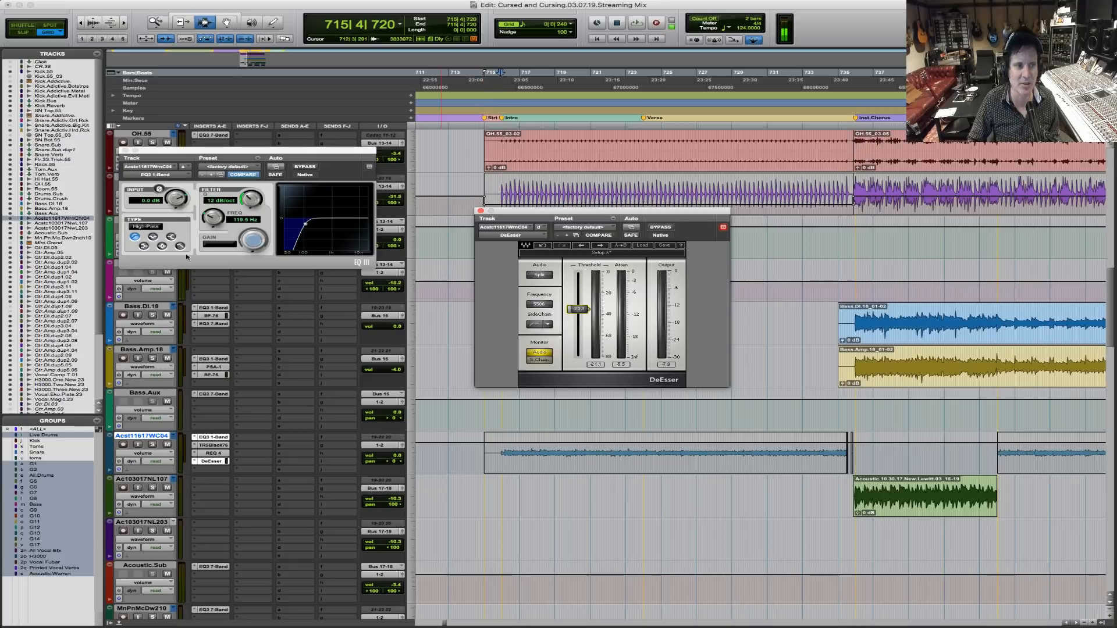
# Step: Close the EQ3 1-Band and DeEsser plug-in windows
pyautogui.click(124, 150)
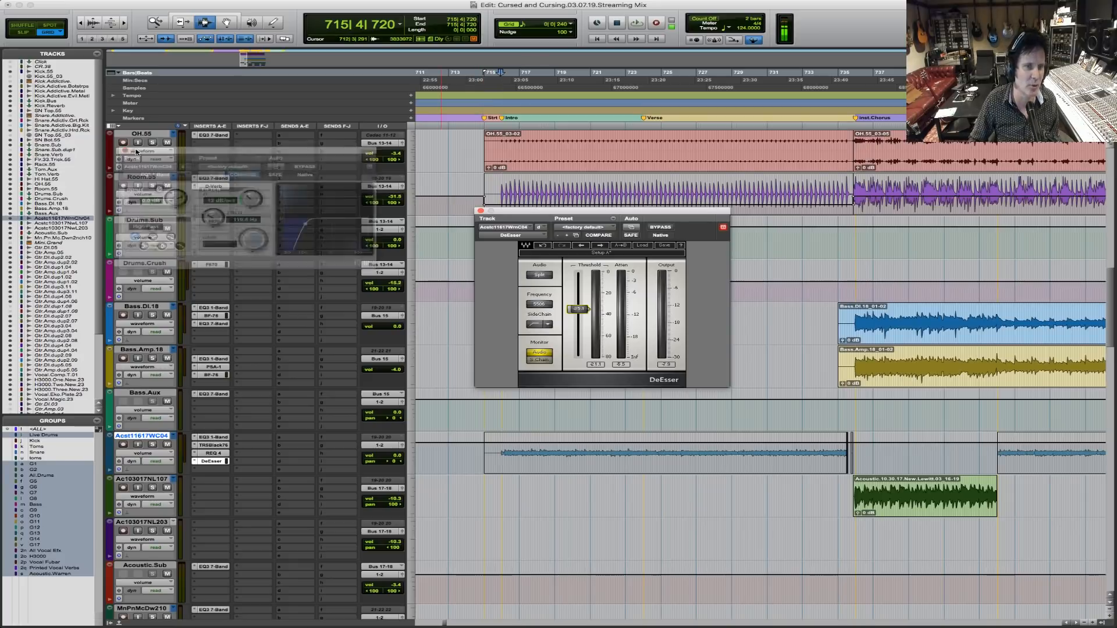
pyautogui.click(481, 210)
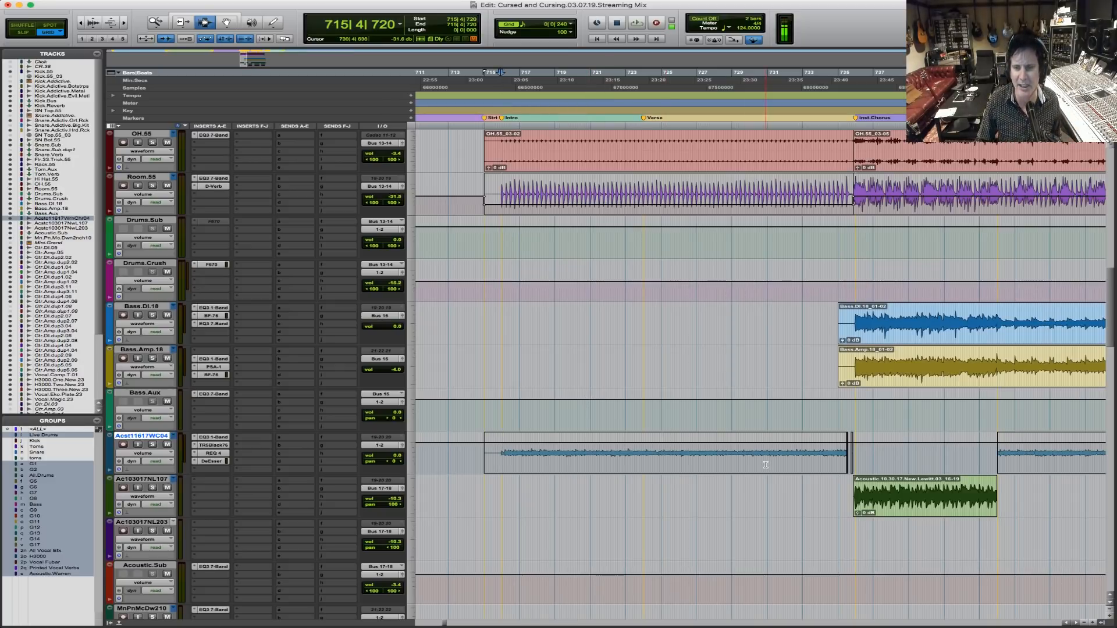
# Step: Play the intro and verse while reviewing the guitar and vocal tracks, and locate the verse vocal's entry
pyautogui.scroll(-6, 764, 465)
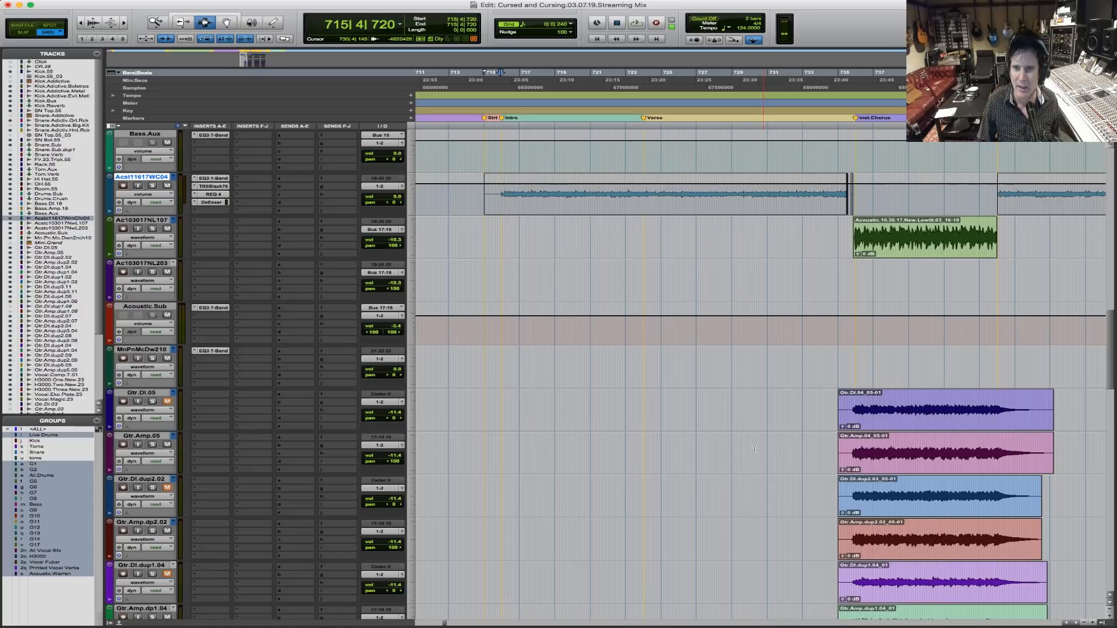
pyautogui.press('space')
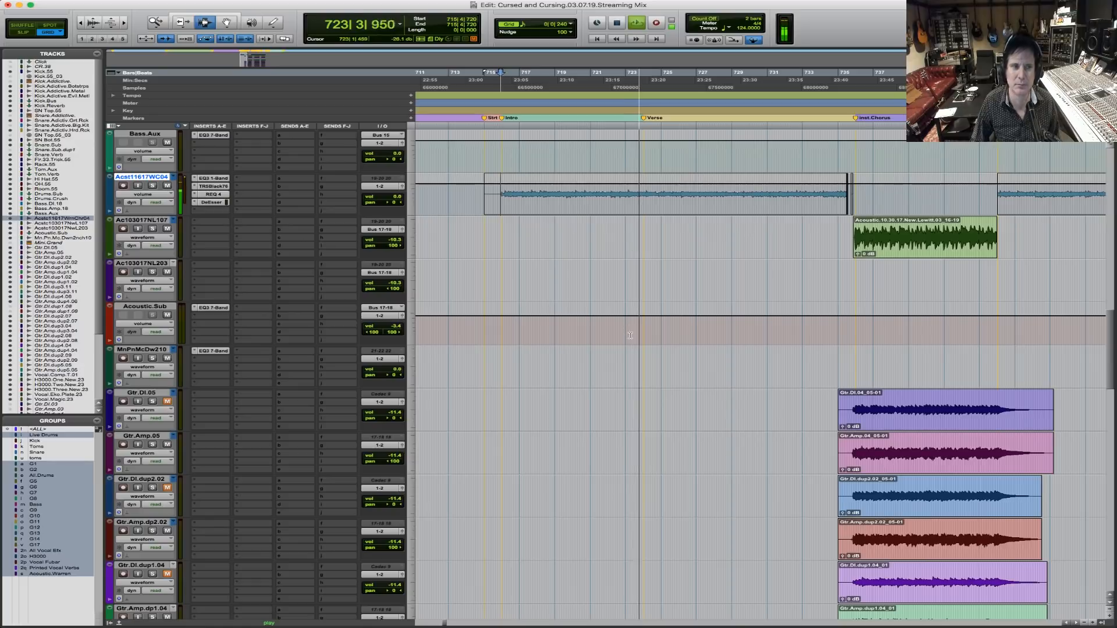
pyautogui.scroll(-20, 775, 413)
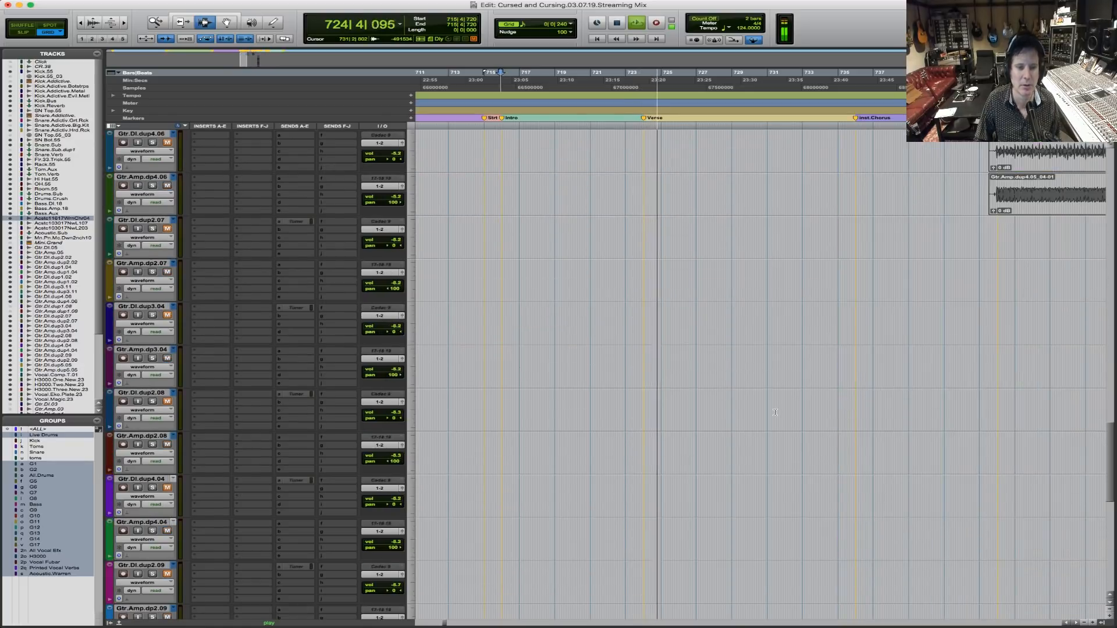
pyautogui.scroll(-5, 775, 412)
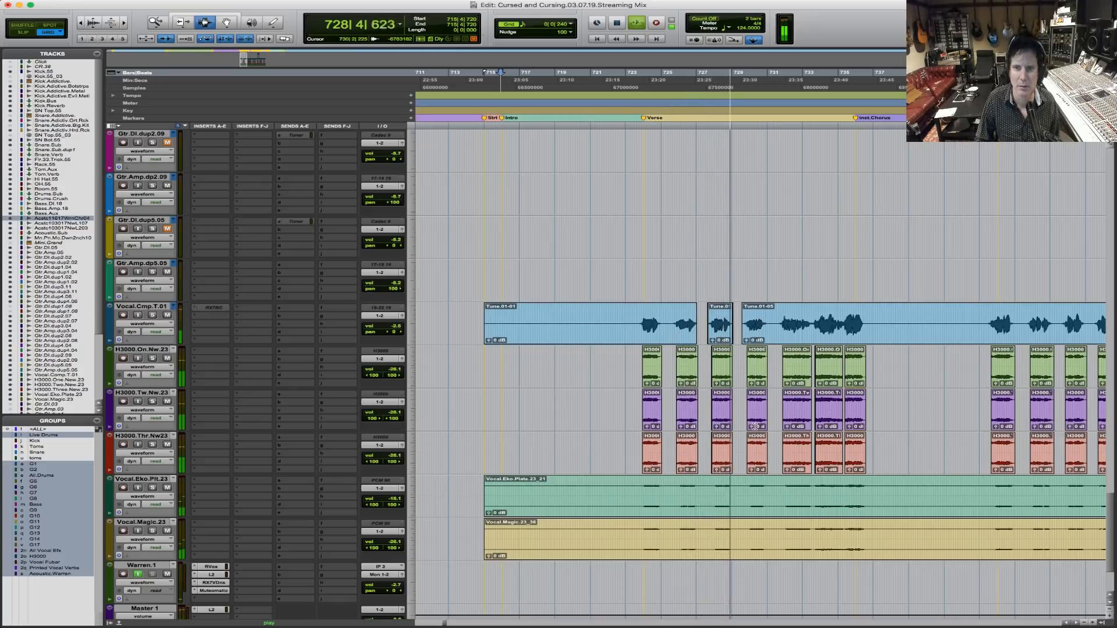
pyautogui.click(641, 321)
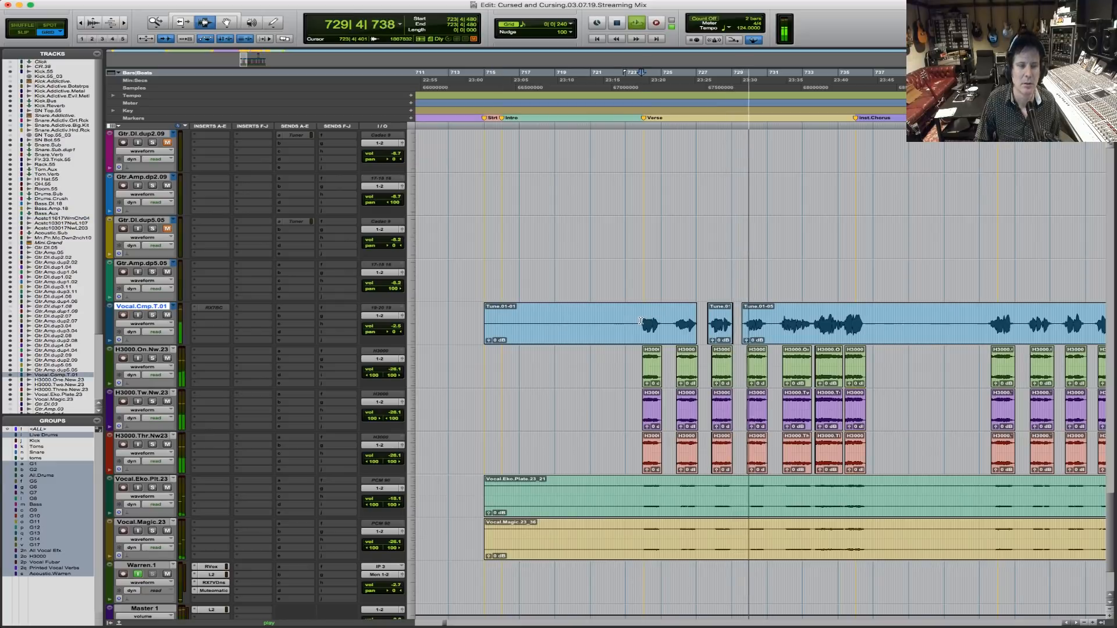
# Step: Stop playback and set the pan of the Acst11617WC04 acoustic track to 22
pyautogui.scroll(3, 744, 281)
pyautogui.scroll(15, 744, 281)
pyautogui.press('space')
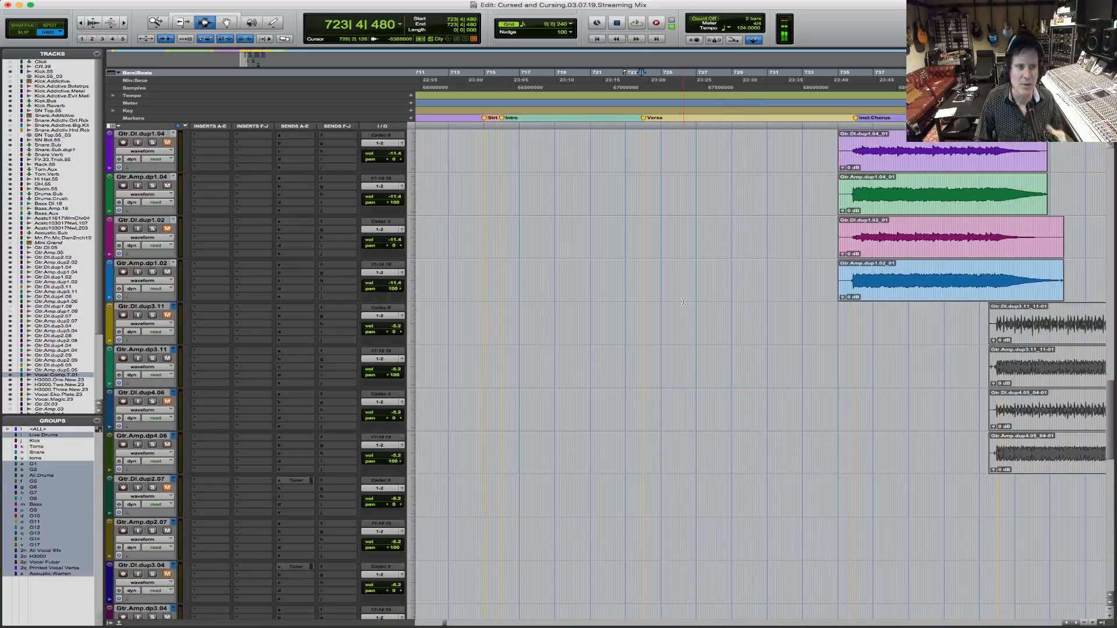
pyautogui.scroll(10, 683, 301)
pyautogui.scroll(6, 684, 301)
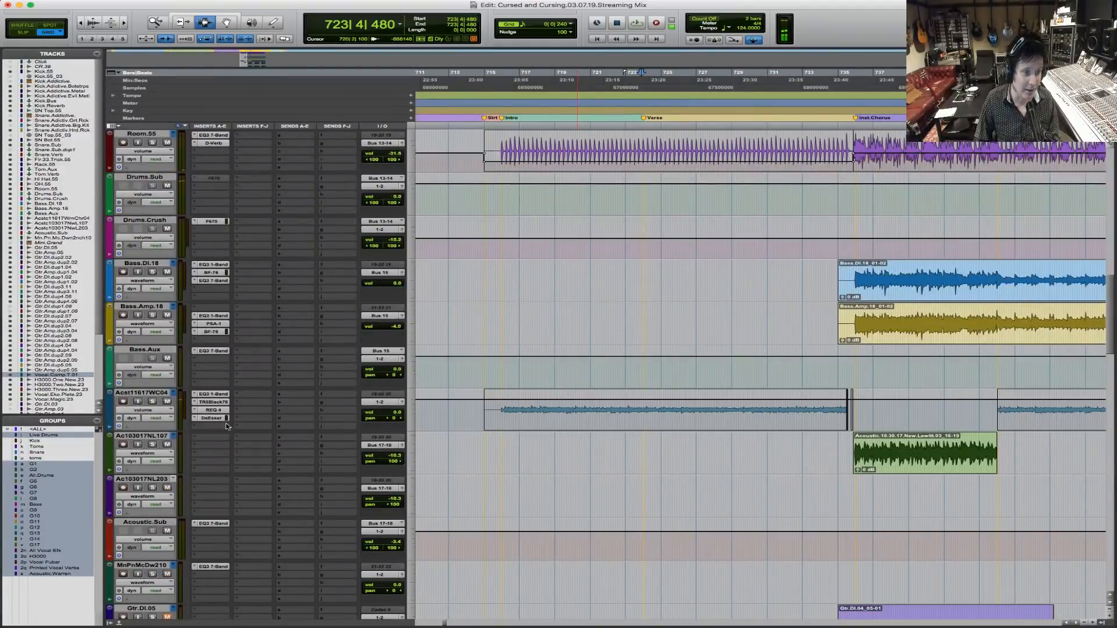
pyautogui.click(387, 417)
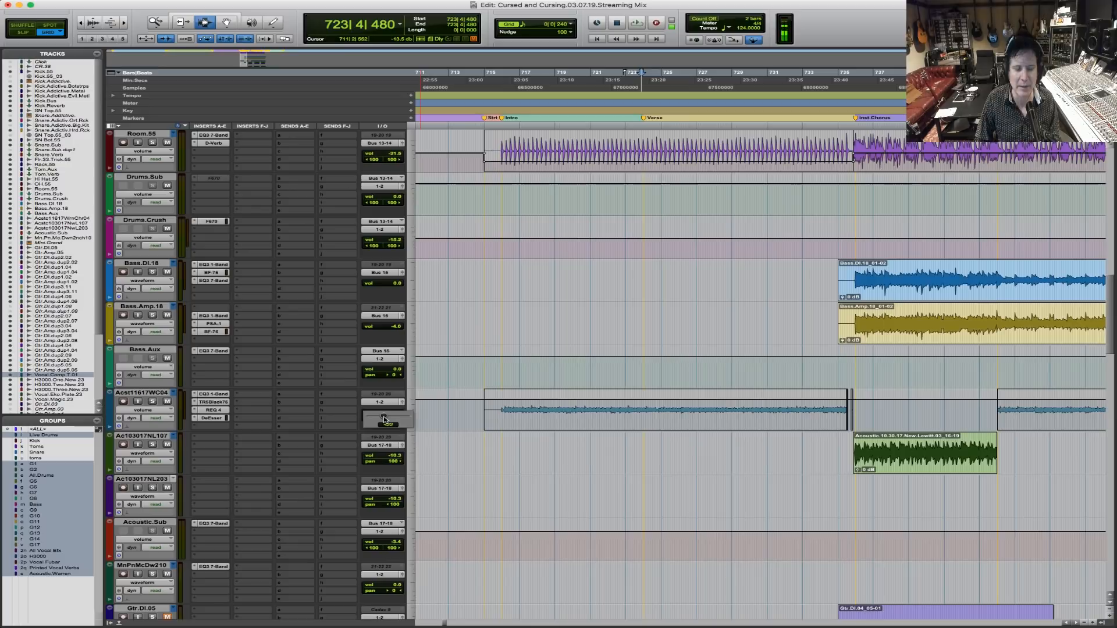
pyautogui.moveTo(384, 419); pyautogui.dragTo(390, 420)
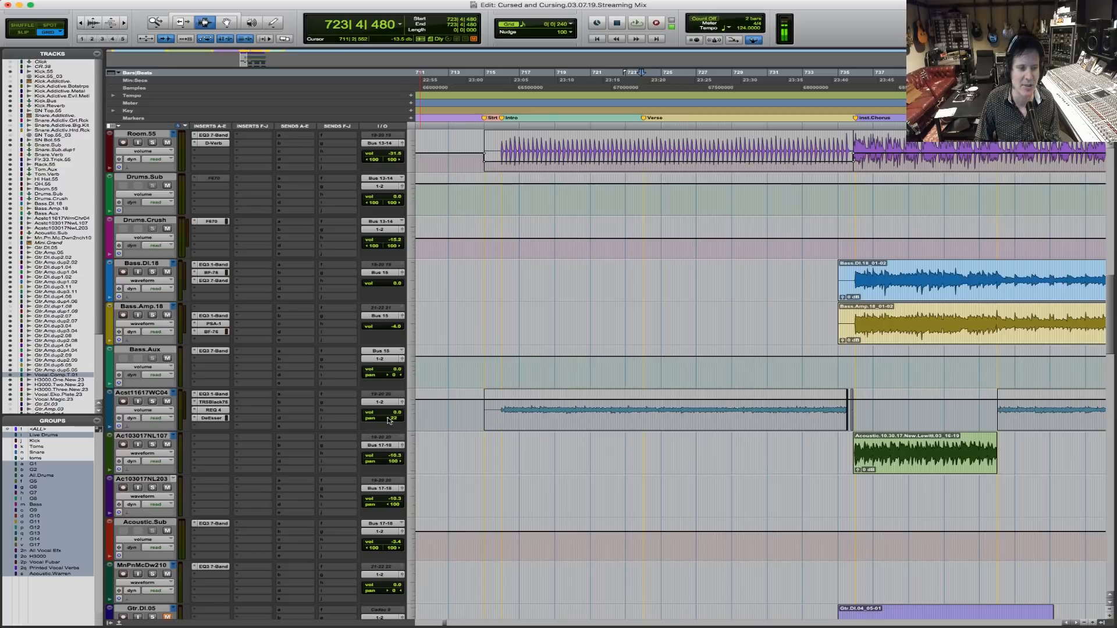
# Step: Play from the start of the acoustic part and raise the Acst11617WC04 track's volume slightly above 0 dB
pyautogui.click(500, 406)
pyautogui.press('space')
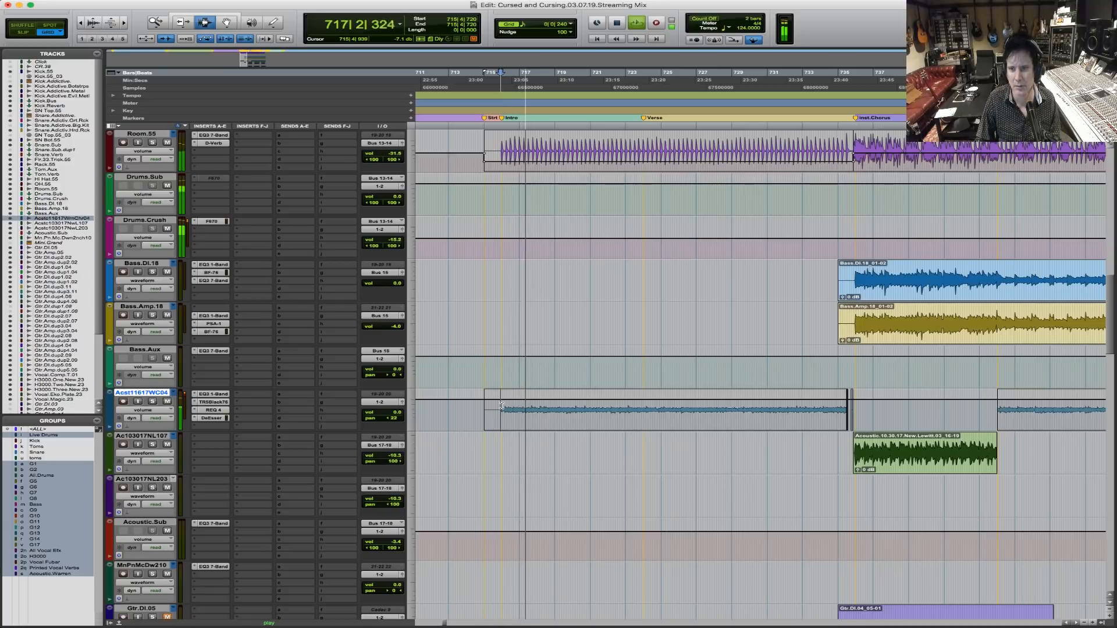
pyautogui.click(398, 413)
pyautogui.moveTo(396, 412); pyautogui.dragTo(398, 413)
pyautogui.press('space')
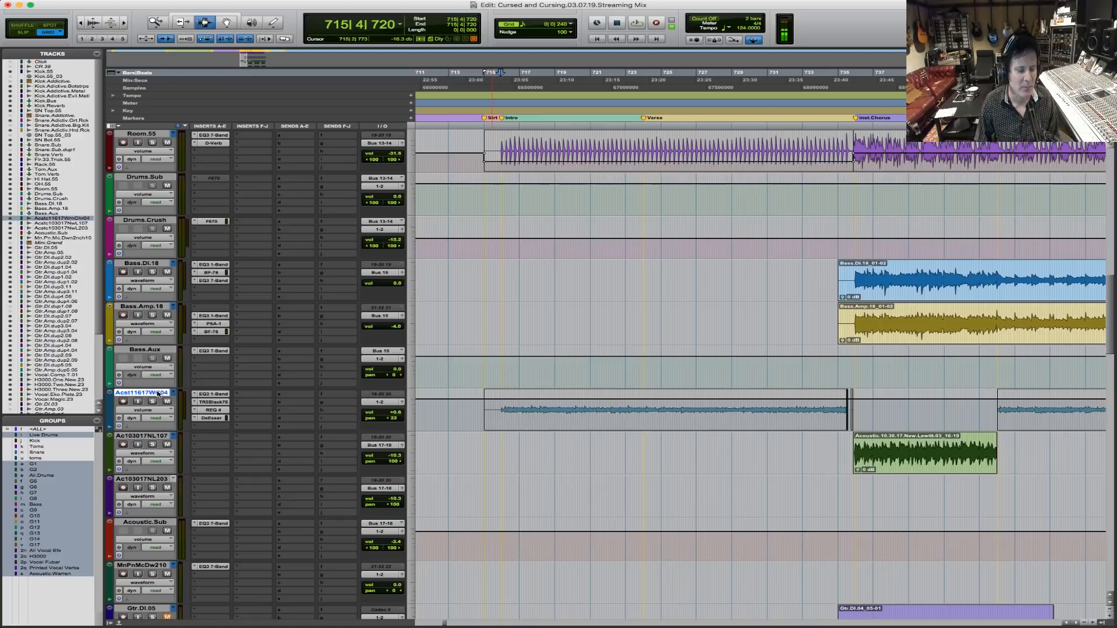
# Step: Create one new mono Aux Input track directly below Acst11617WC04
pyautogui.press('super+shift+n')
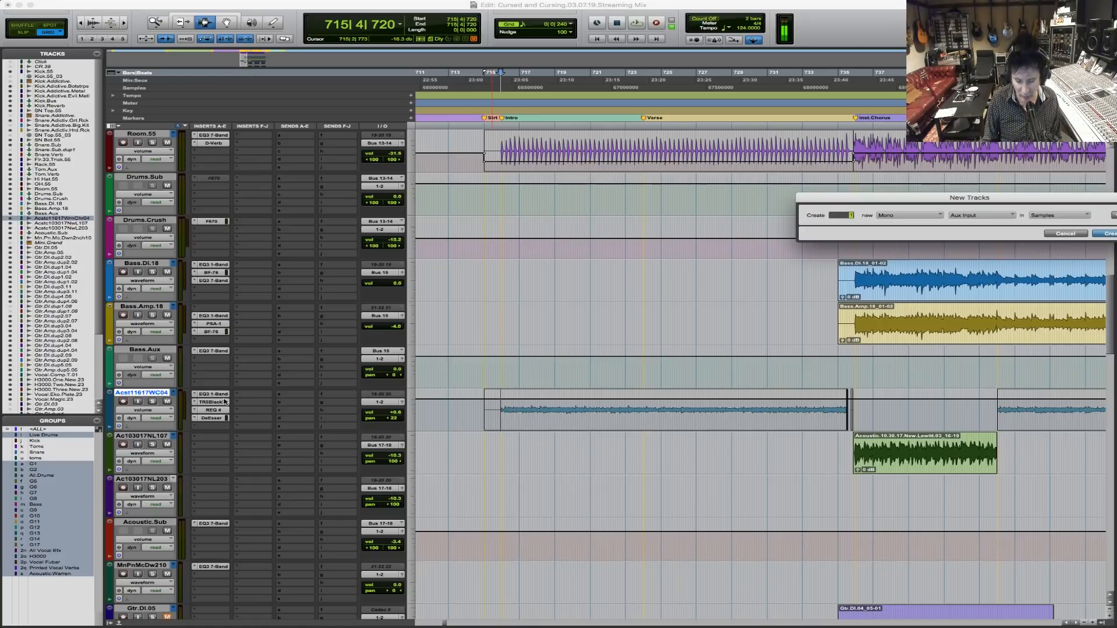
pyautogui.press('Return')
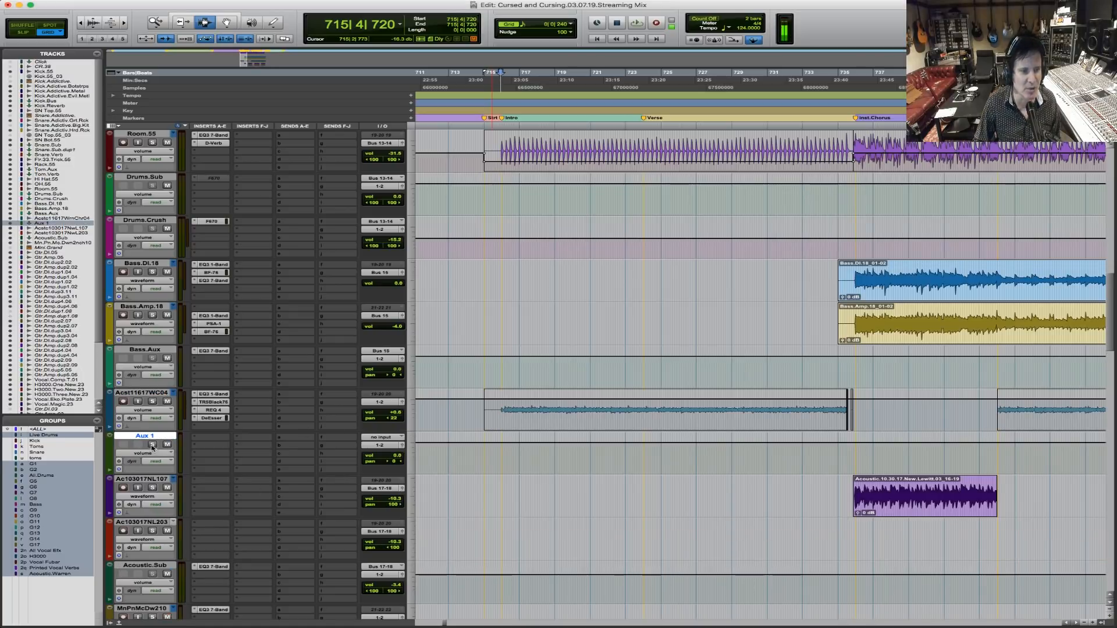
# Step: Set the new aux track's input to Bus 24 and rename the track Acoustic.Verb
pyautogui.click(389, 438)
pyautogui.moveTo(391, 463)
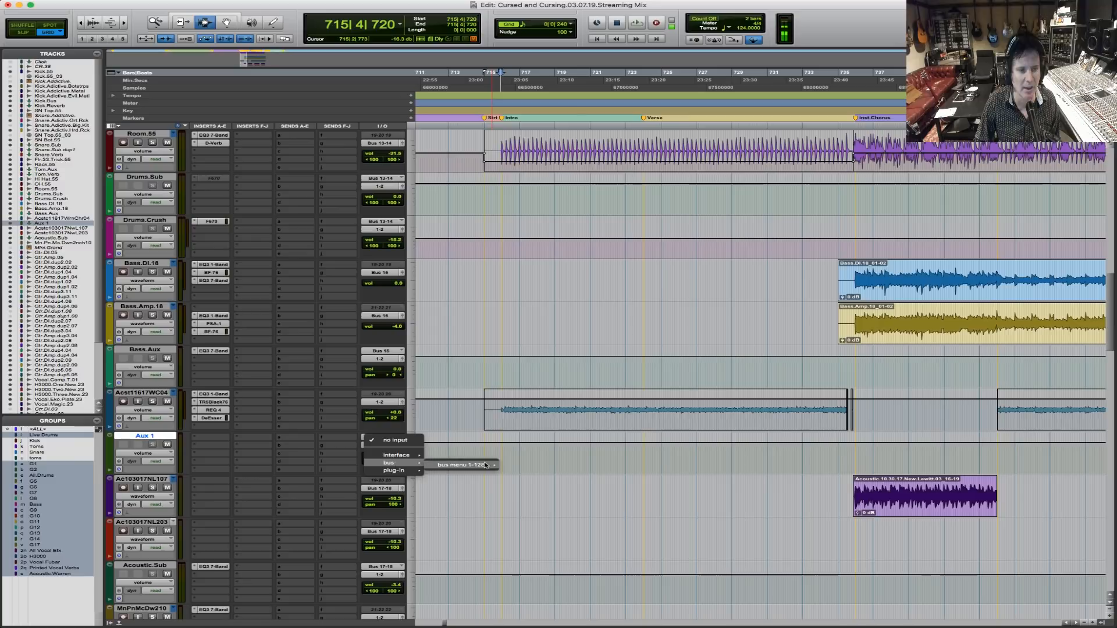
pyautogui.moveTo(462, 465)
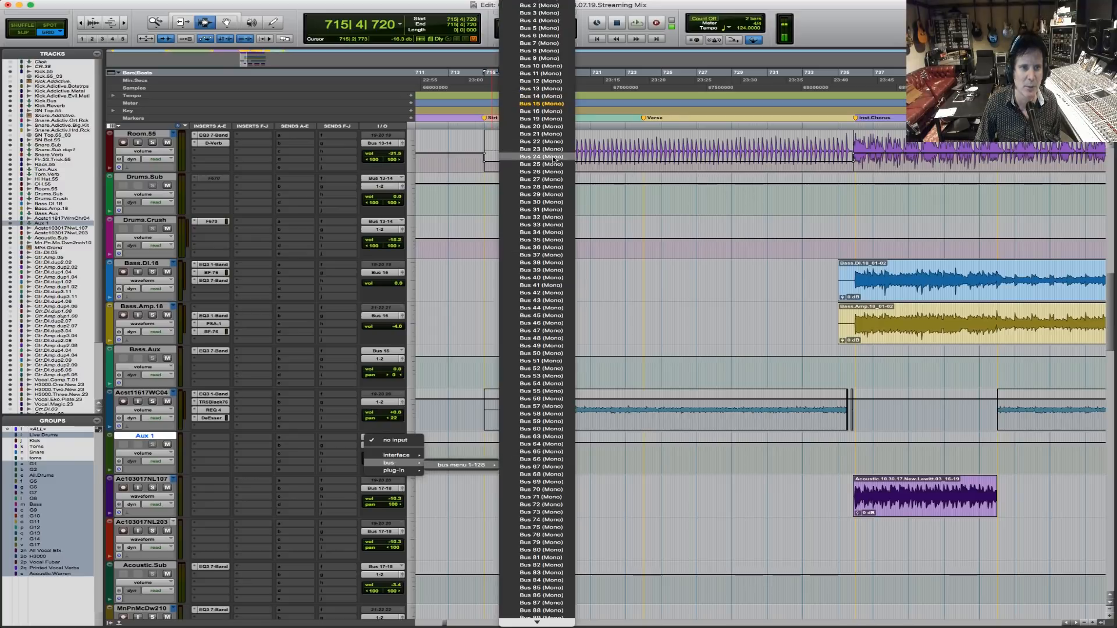
pyautogui.click(295, 408)
pyautogui.doubleClick(143, 437)
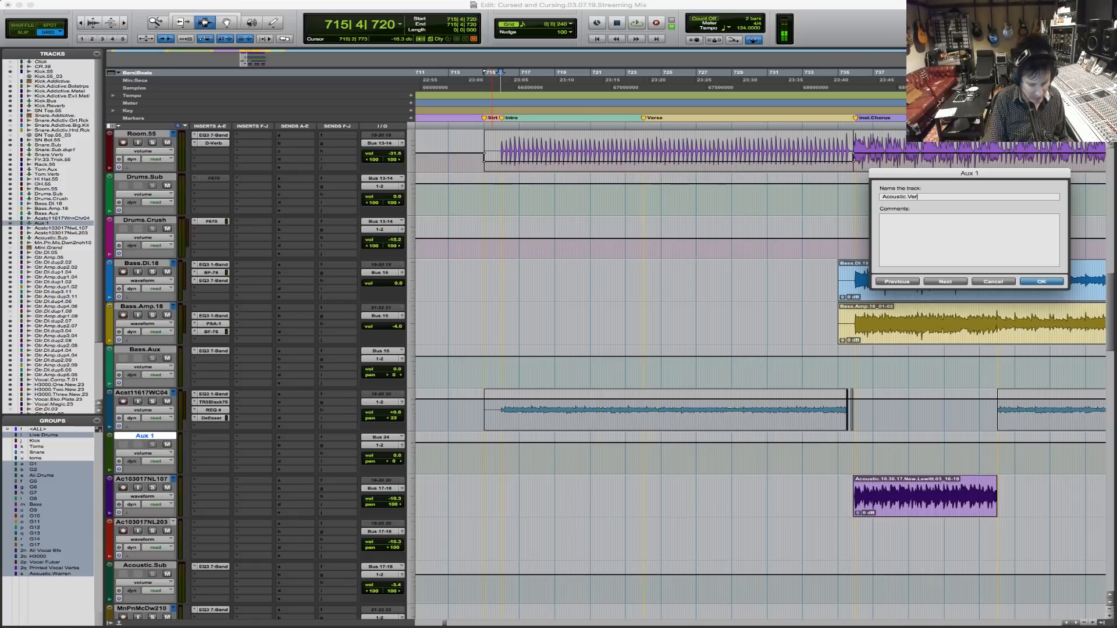
pyautogui.press('Return')
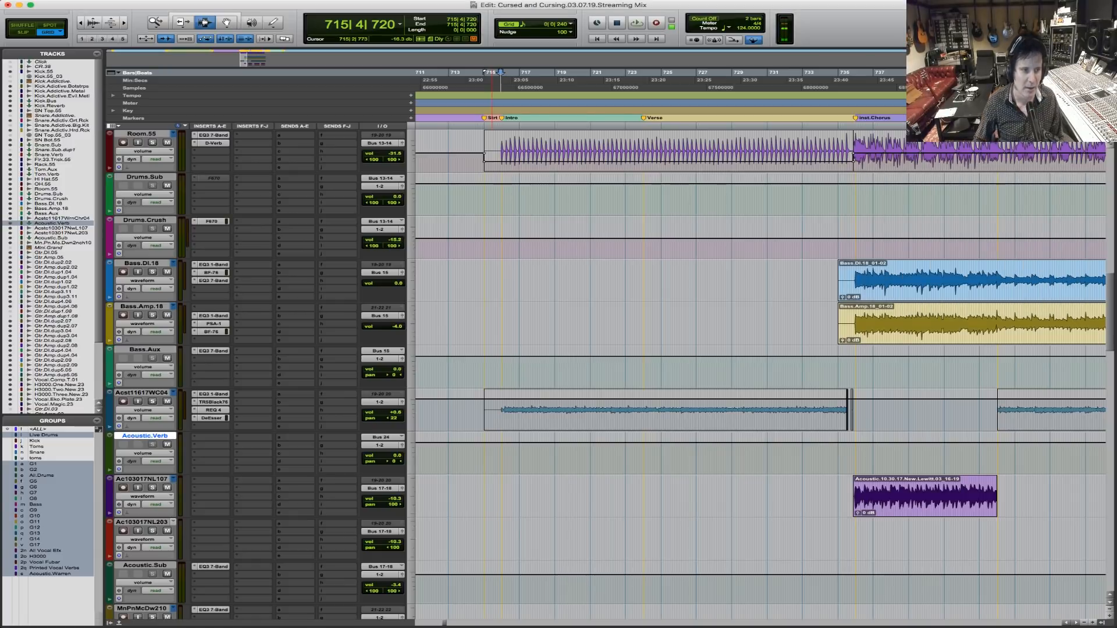
# Step: Insert the Reverb One plug-in in the first insert slot of the Acoustic.Verb track
pyautogui.click(219, 441)
pyautogui.moveTo(256, 455)
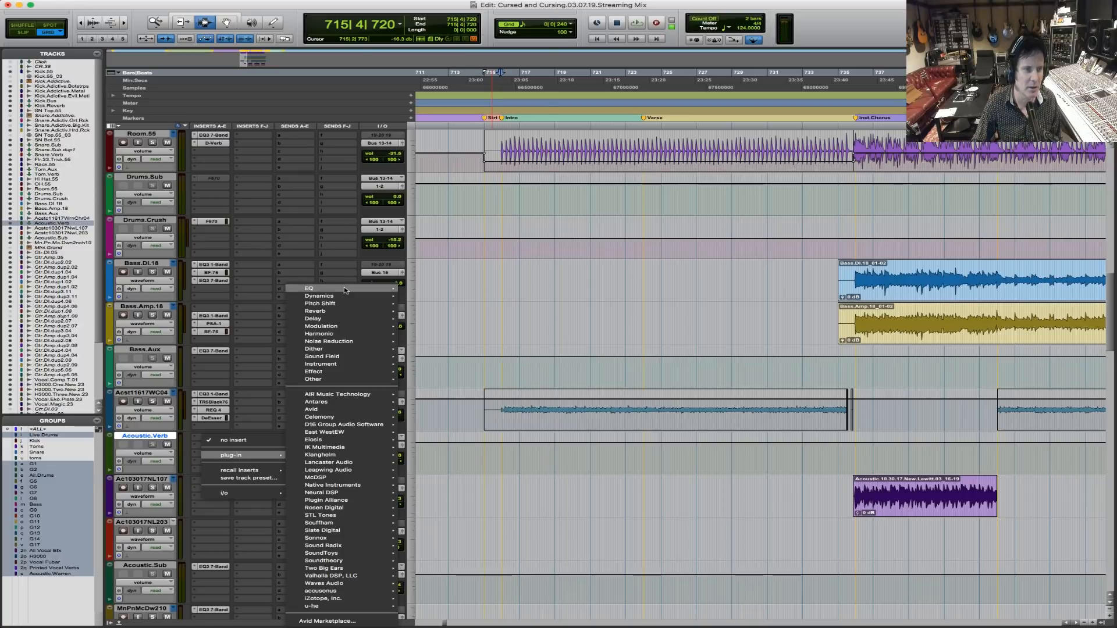
pyautogui.moveTo(345, 290)
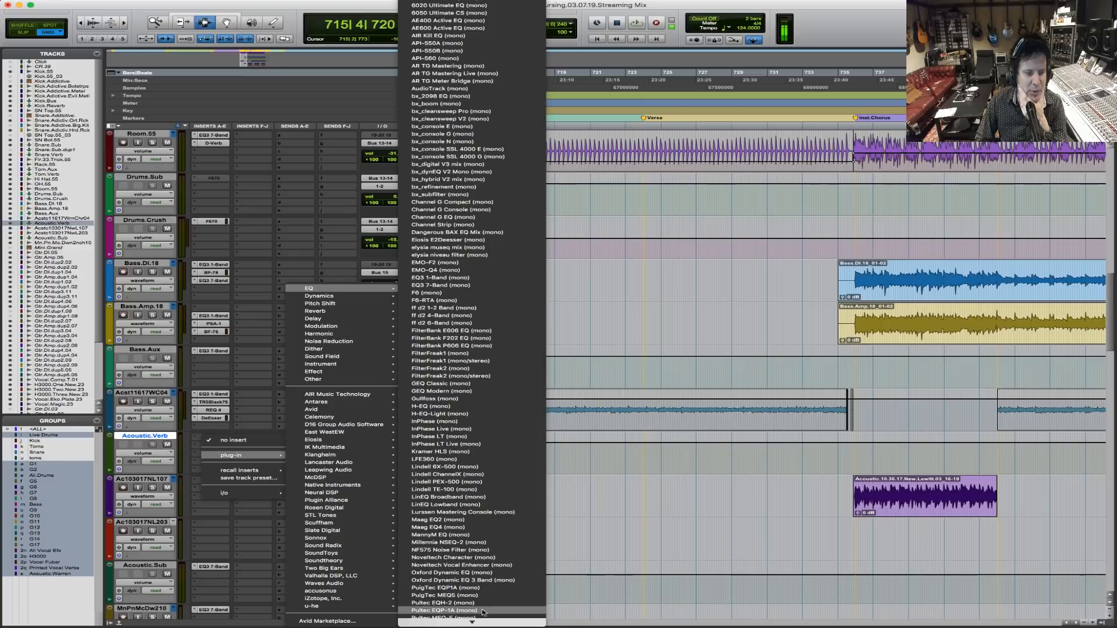
pyautogui.moveTo(344, 313)
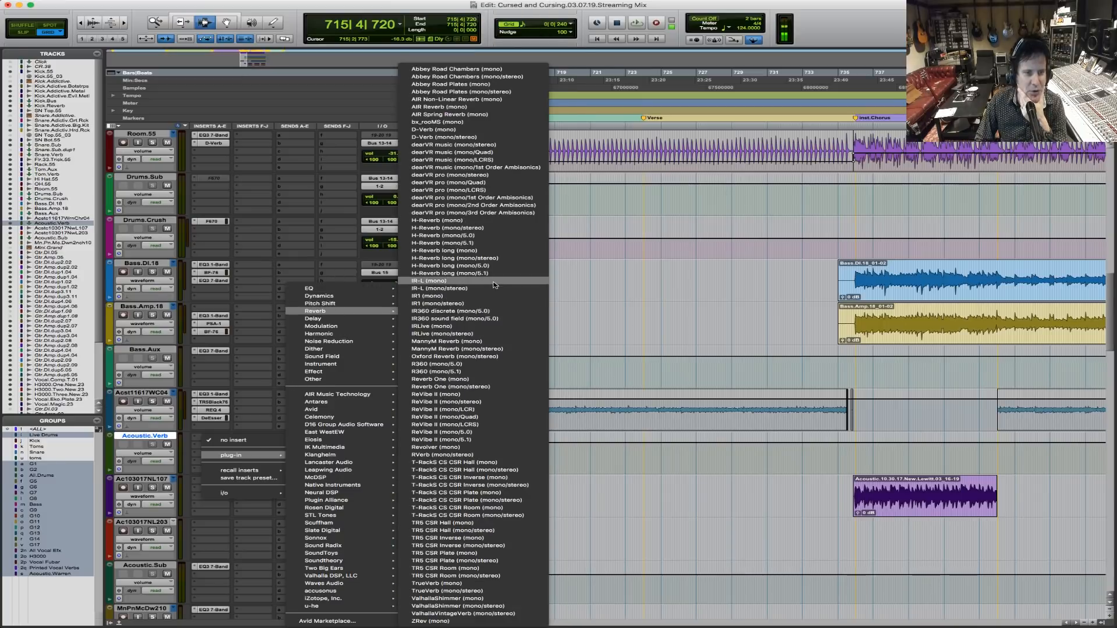
pyautogui.click(519, 382)
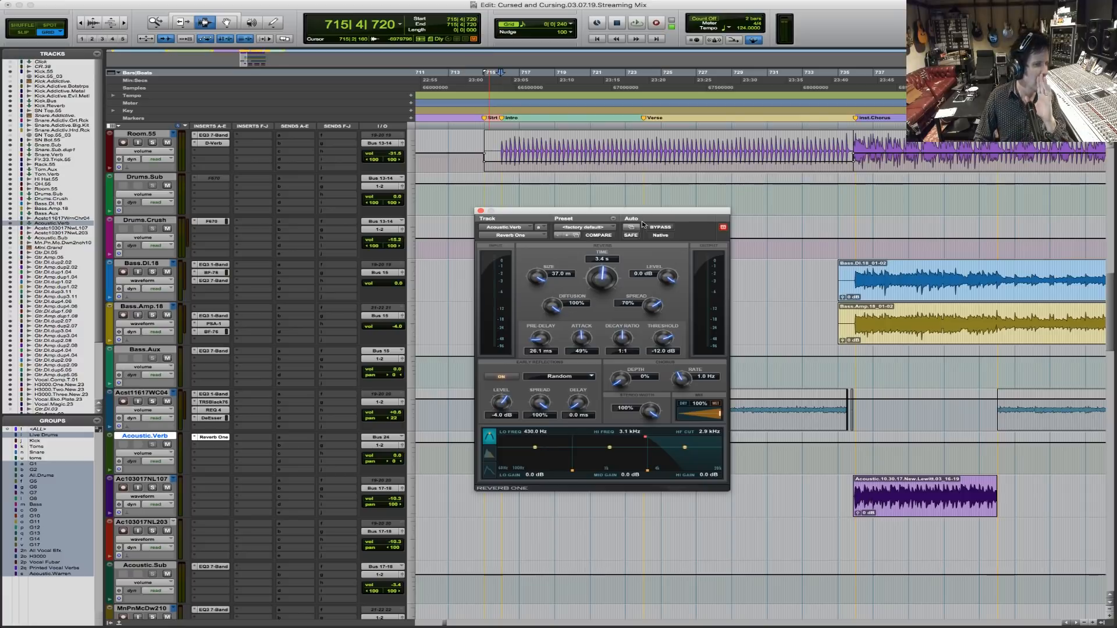
# Step: Shape the reverb EQ with low gain -24.0 dB at 281.8 Hz, mid gain 6.6 dB and high gain -22.2 dB
pyautogui.moveTo(535, 449); pyautogui.dragTo(540, 489)
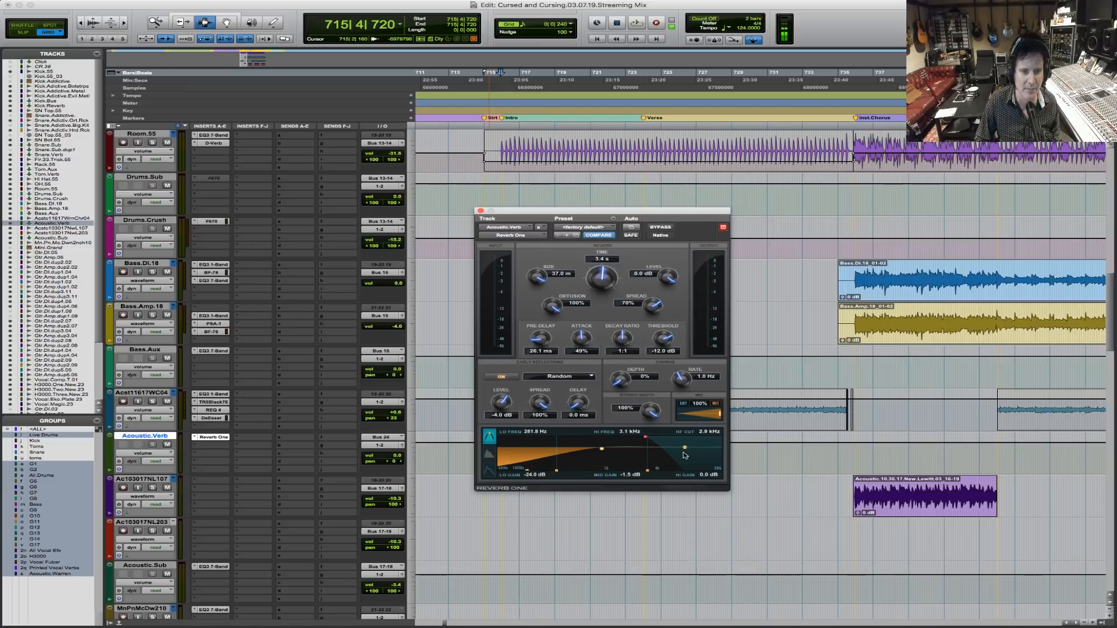
pyautogui.moveTo(686, 448)
pyautogui.mouseDown()
pyautogui.moveTo(691, 486)
pyautogui.moveTo(687, 453)
pyautogui.mouseUp()
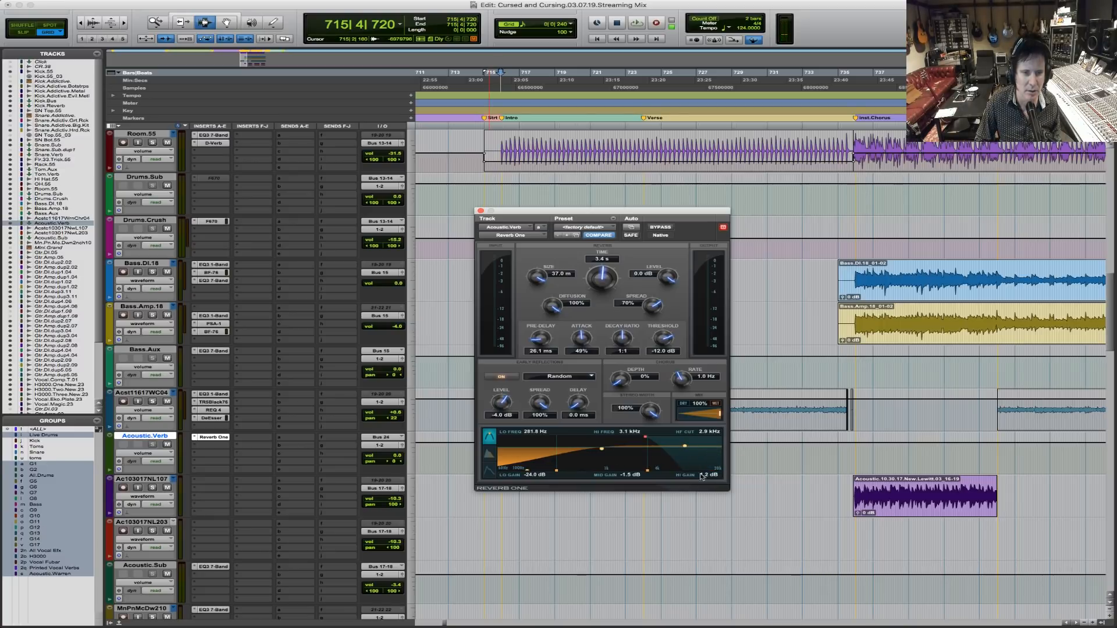
pyautogui.moveTo(685, 448); pyautogui.dragTo(626, 462)
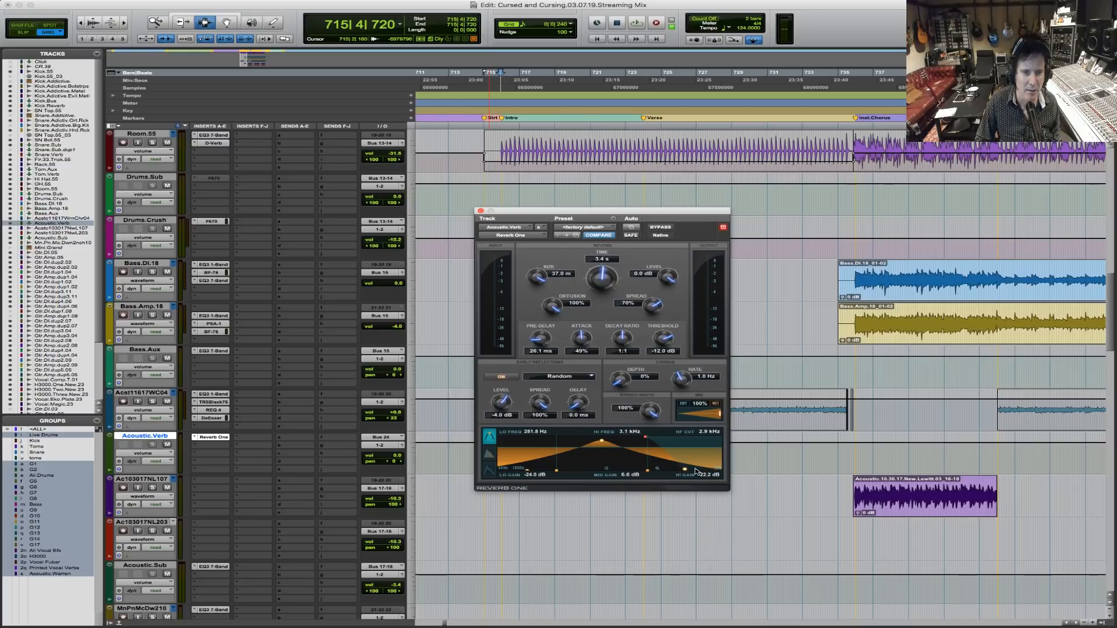
# Step: Add a send to Bus 24 on the Acst11617WC04 guitar track and close its send window
pyautogui.click(335, 398)
pyautogui.moveTo(360, 420)
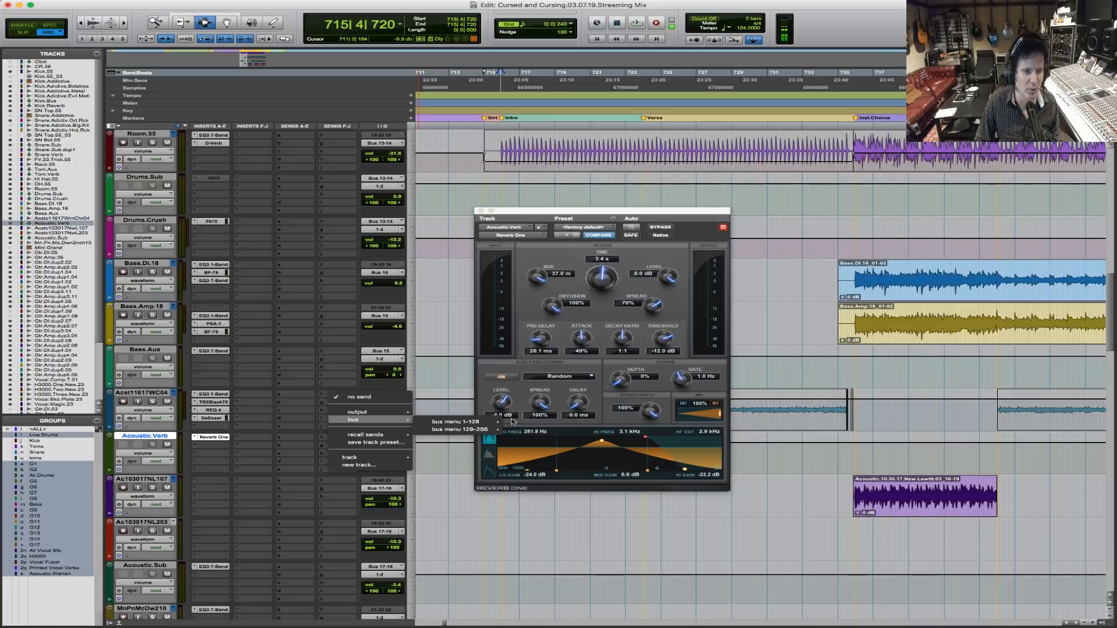
pyautogui.moveTo(466, 422)
pyautogui.click(545, 263)
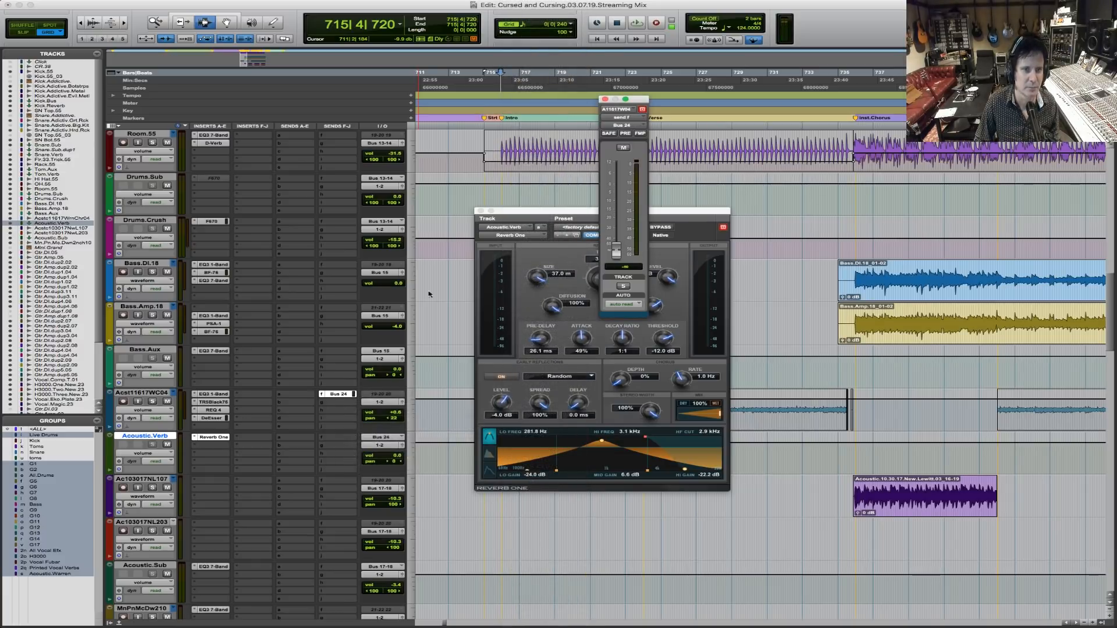
pyautogui.click(605, 99)
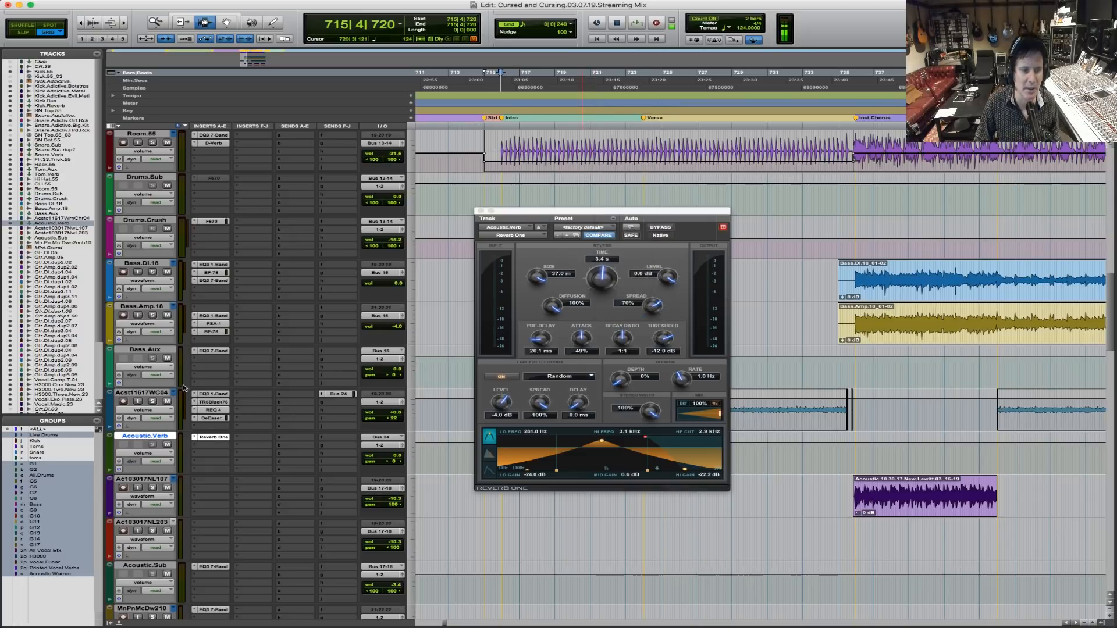
# Step: Play the soloed Acst11617WC04 intro clip with Reverb One's time shortened to 470.8 ms
pyautogui.doubleClick(787, 419)
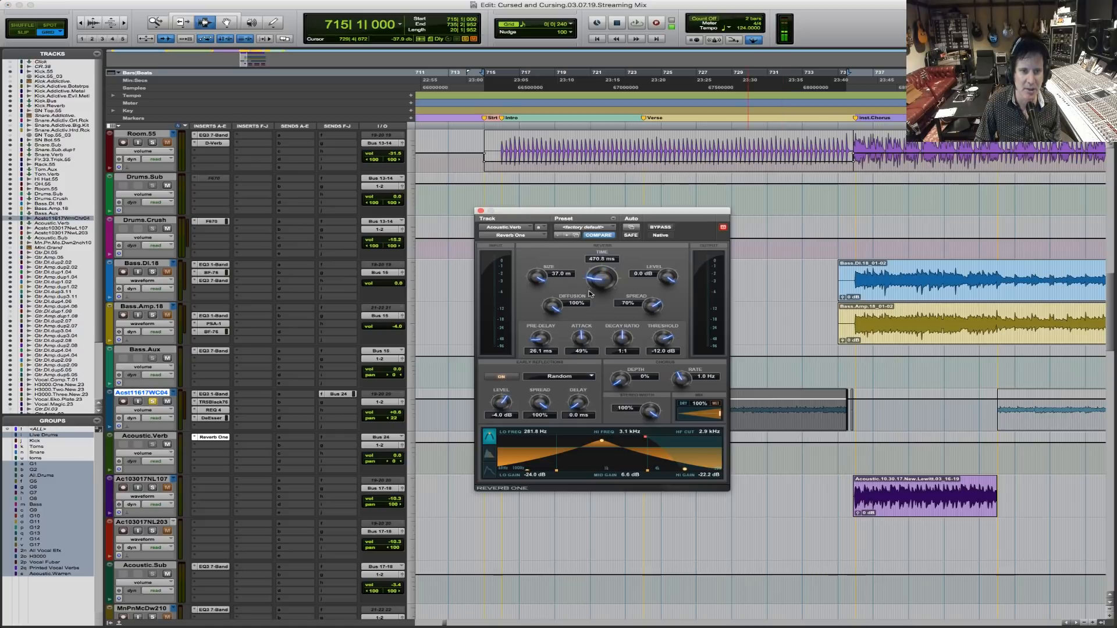
pyautogui.press('space')
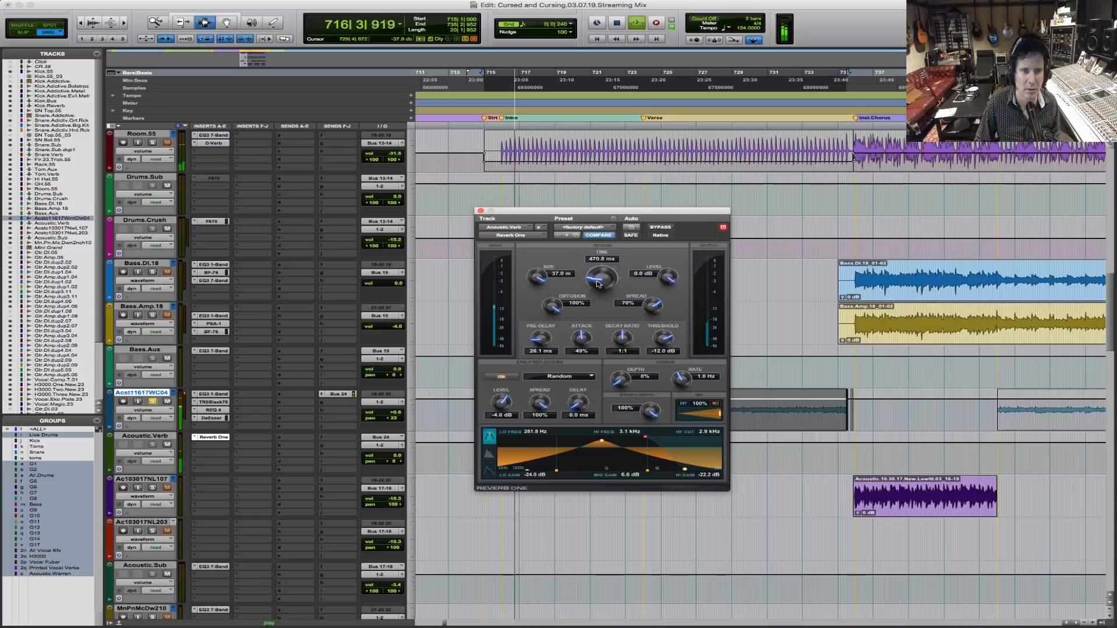
# Step: Set the Acoustic.Verb track's pan to 35 and lower its volume while listening, and stop playback
pyautogui.click(396, 462)
pyautogui.moveTo(396, 462); pyautogui.dragTo(401, 464)
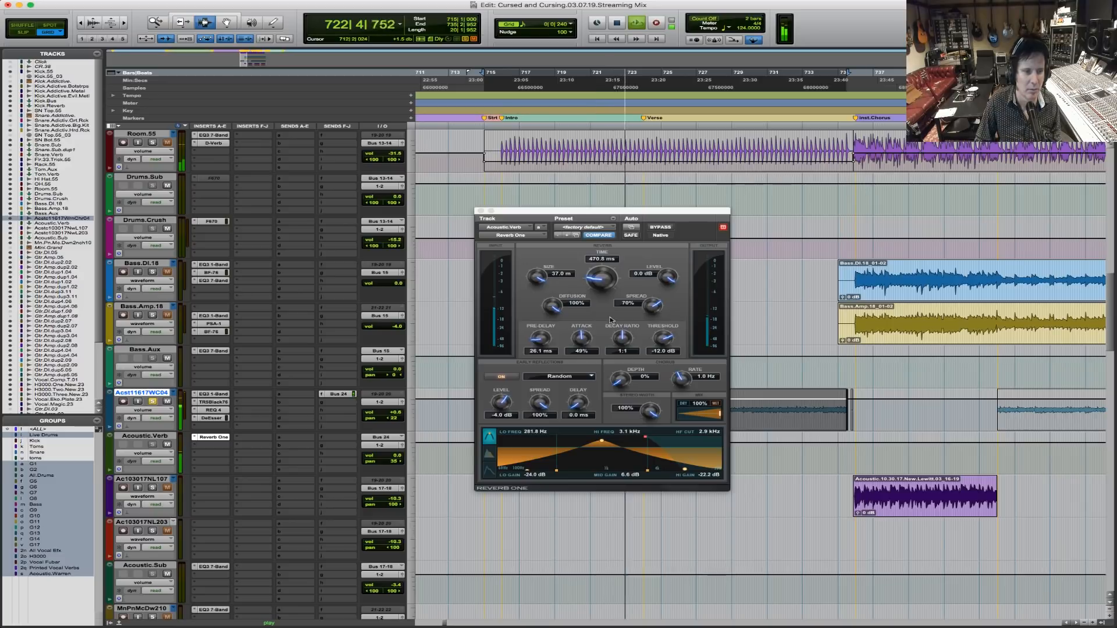
pyautogui.moveTo(384, 458); pyautogui.dragTo(384, 464)
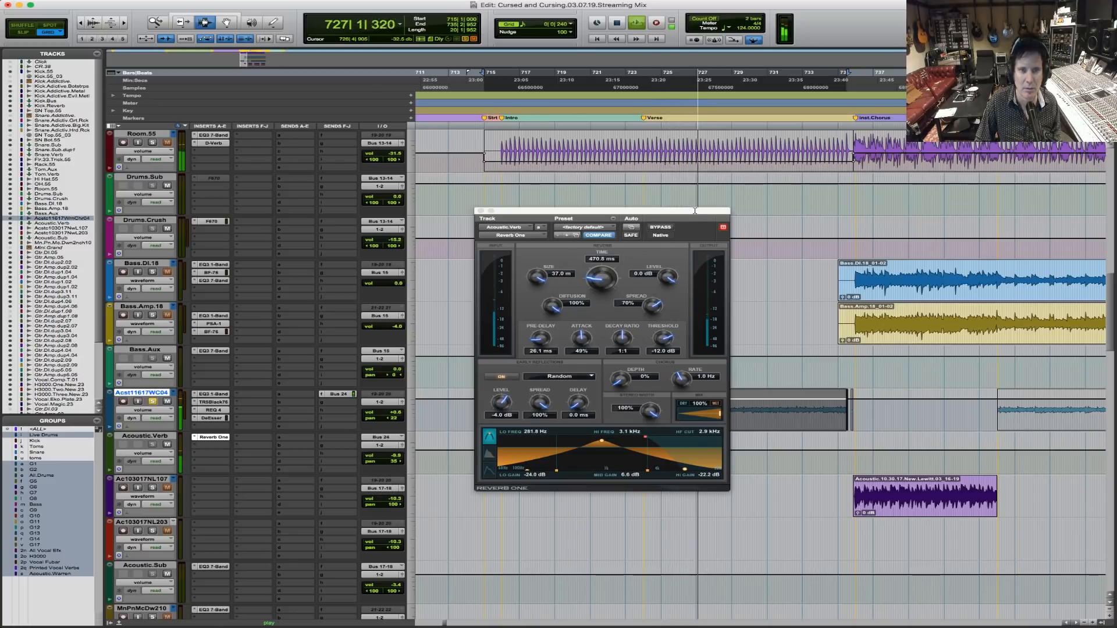
pyautogui.moveTo(643, 211); pyautogui.dragTo(669, 127)
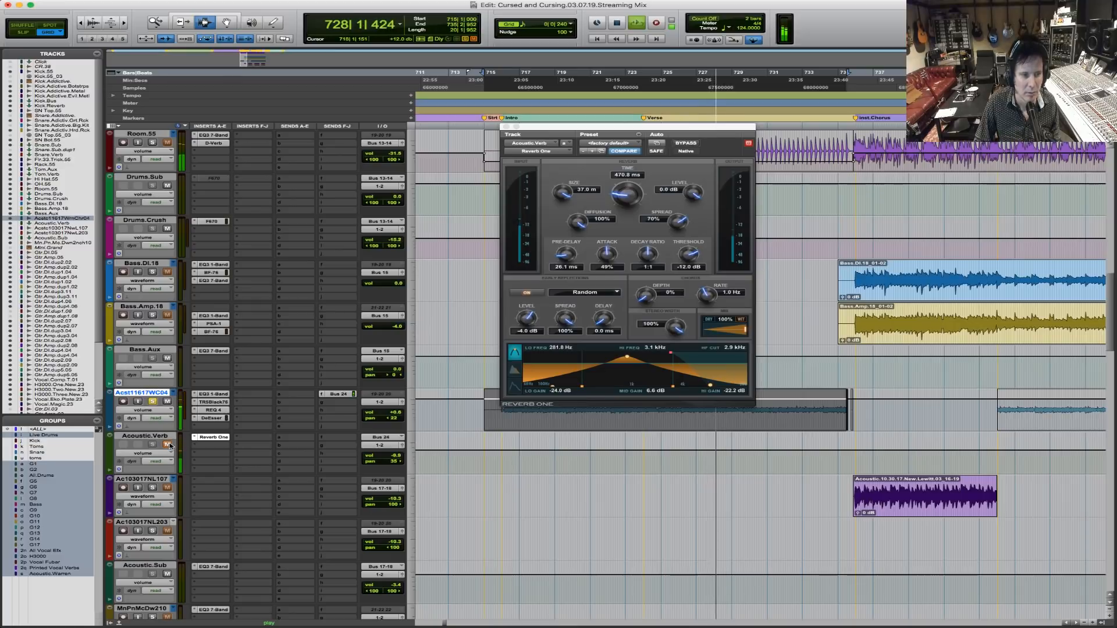
pyautogui.press('space')
# Step: Play from bar 716, set Reverb One's threshold to -15.0 dB and time to 203.5 ms, and slightly raise Acoustic.Verb's volume
pyautogui.click(502, 416)
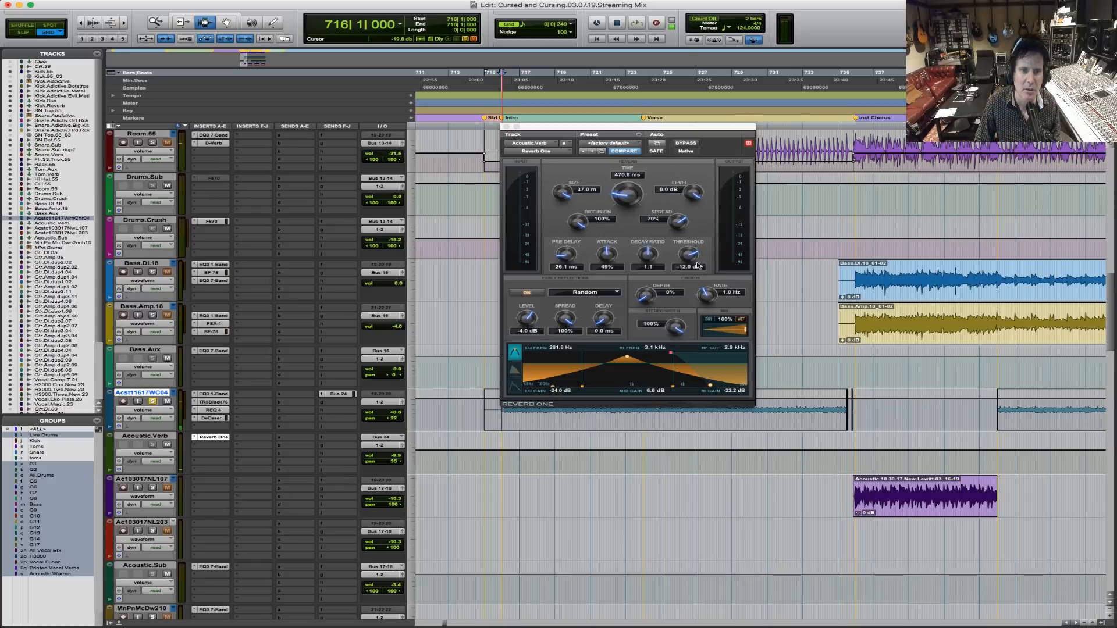
pyautogui.press('space')
pyautogui.moveTo(698, 266); pyautogui.dragTo(698, 275)
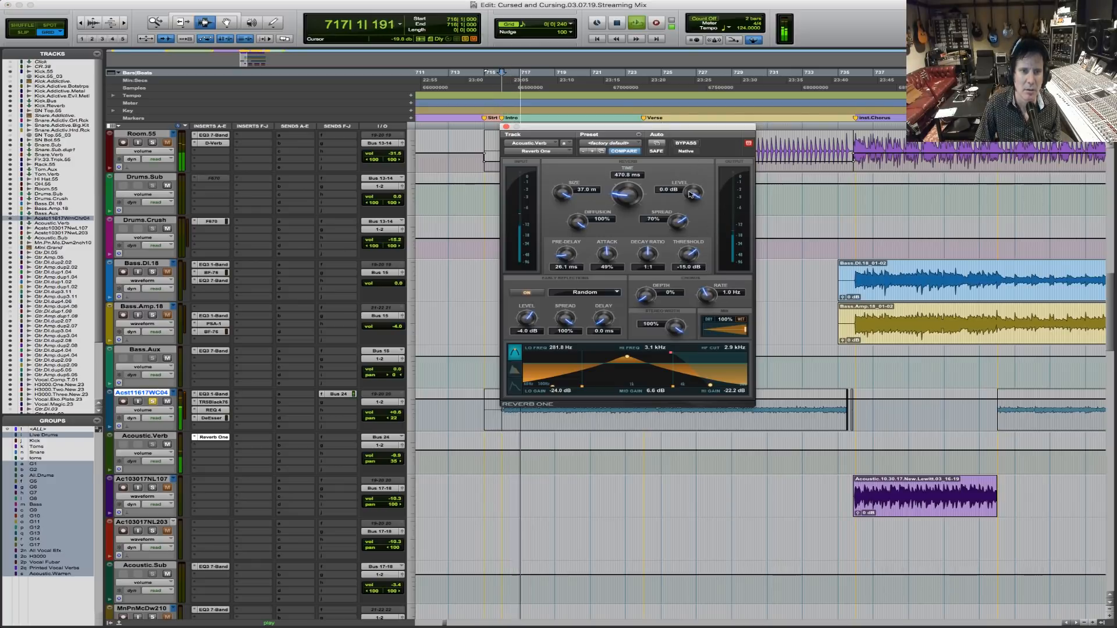
pyautogui.moveTo(624, 194); pyautogui.dragTo(622, 201)
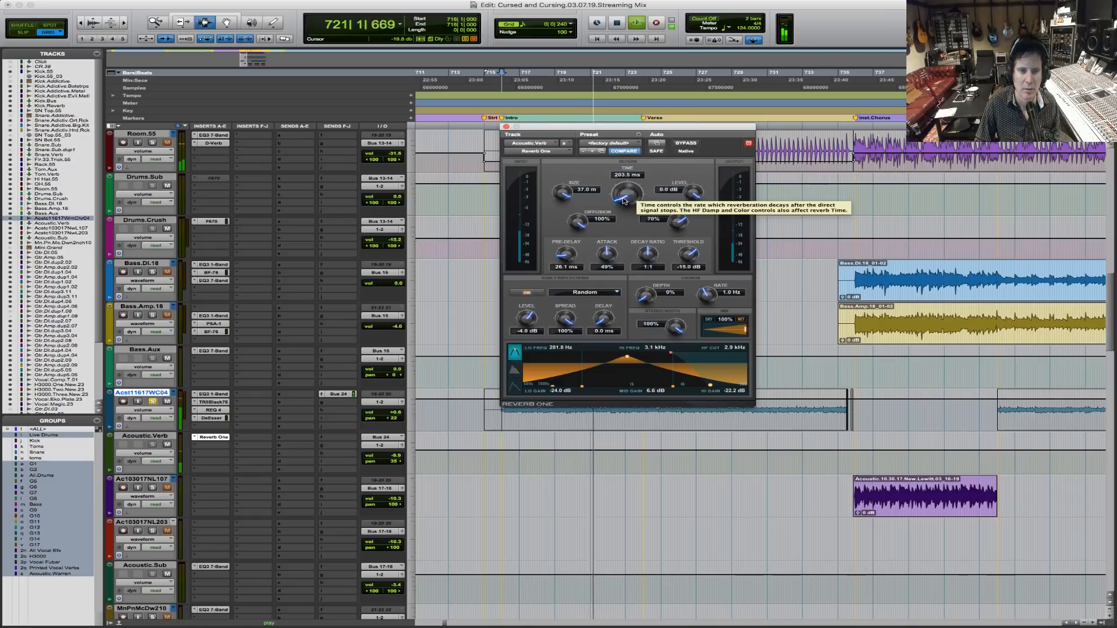
pyautogui.moveTo(398, 457); pyautogui.dragTo(400, 454)
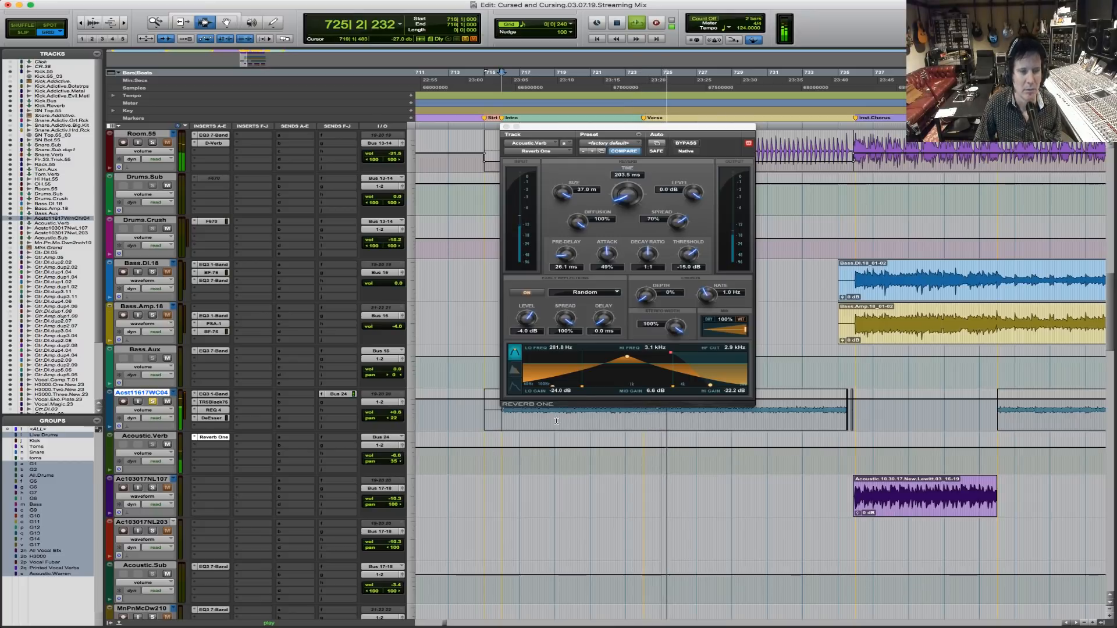
pyautogui.press('space')
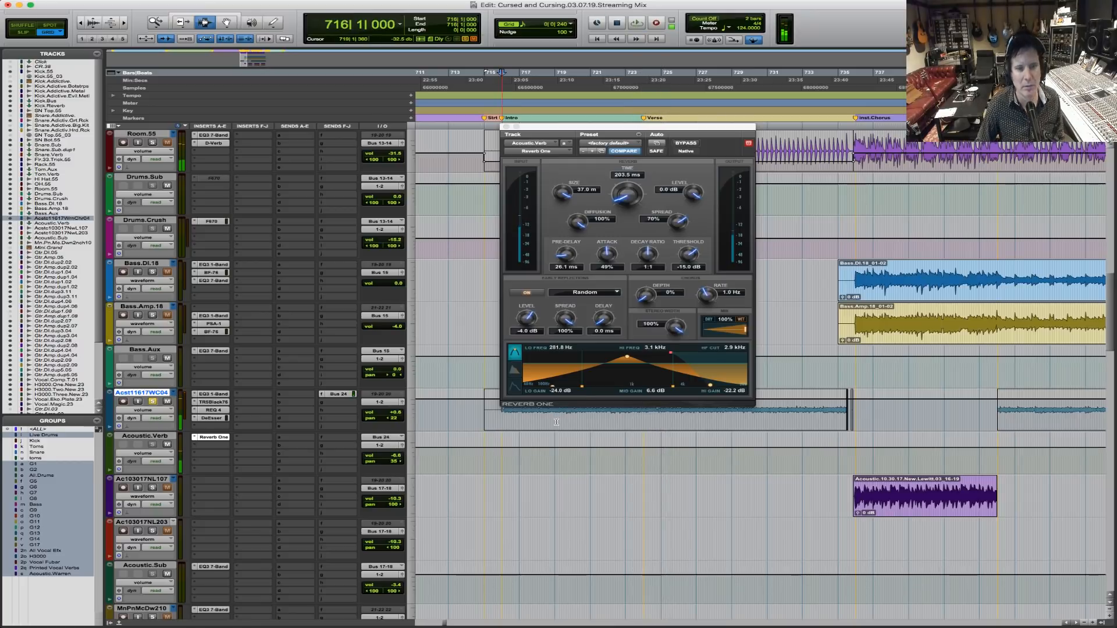
# Step: Insert the Crystallizer plug-in before Reverb One on Acoustic.Verb and briefly audition it
pyautogui.click(195, 440)
pyautogui.moveTo(244, 455)
pyautogui.moveTo(336, 308)
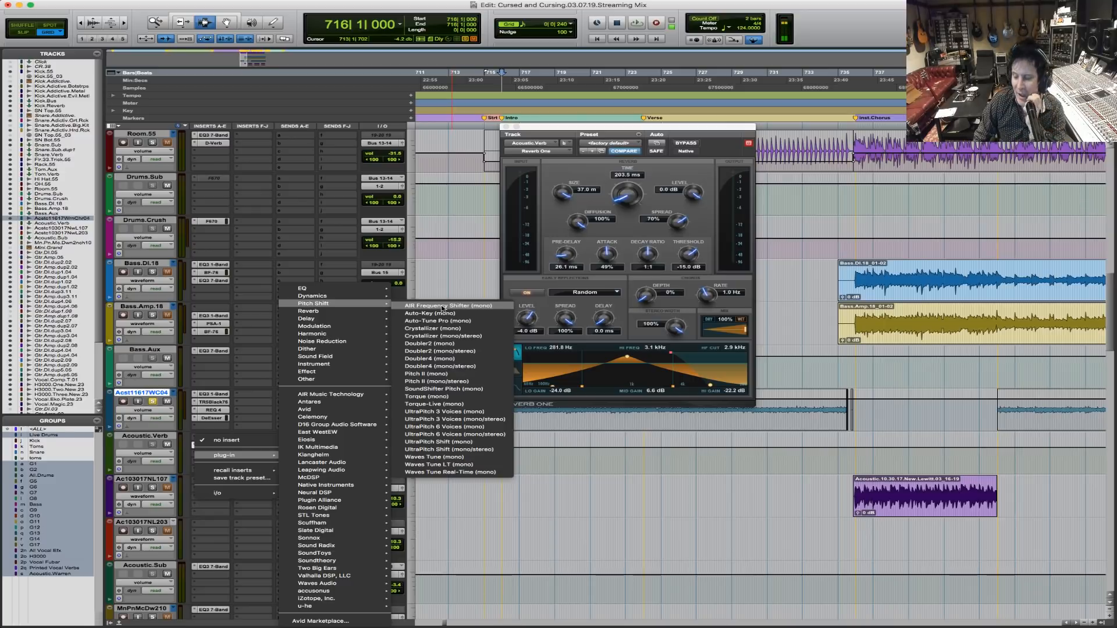
pyautogui.click(461, 329)
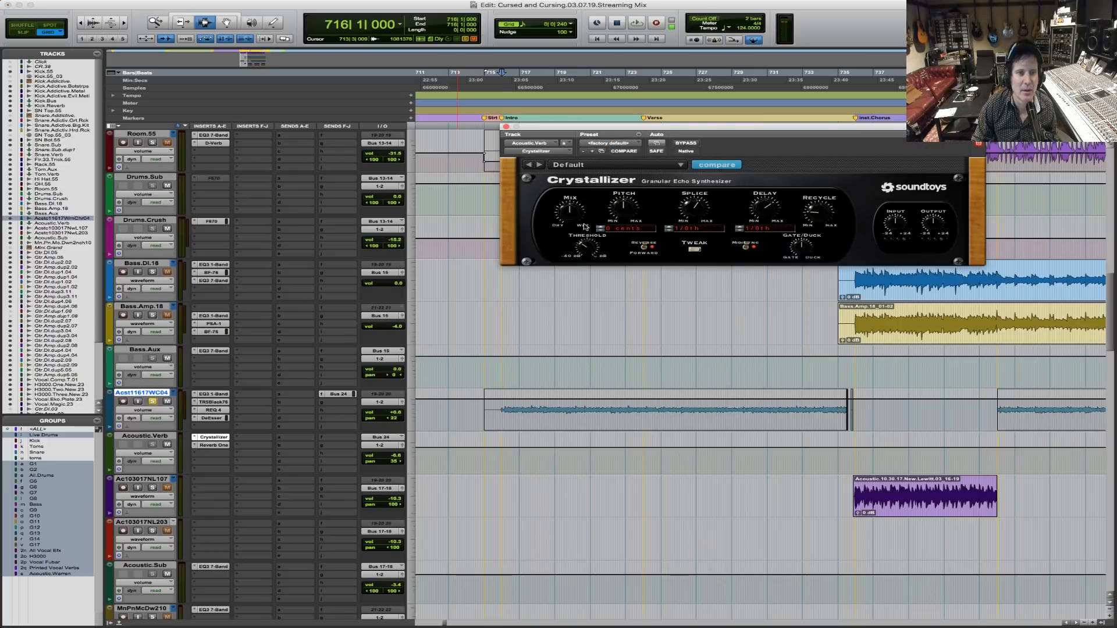
pyautogui.press('space')
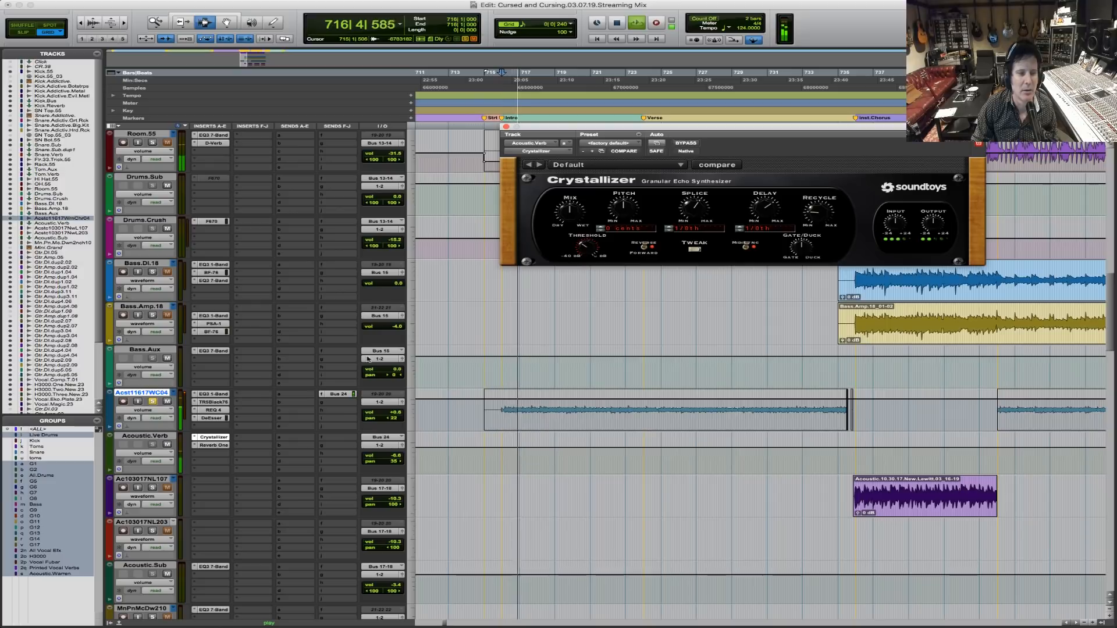
pyautogui.press('space')
# Step: Make the guitar track's Bus 24 send pre-fader and compare Crystallizer bypassed and active during playback
pyautogui.click(339, 394)
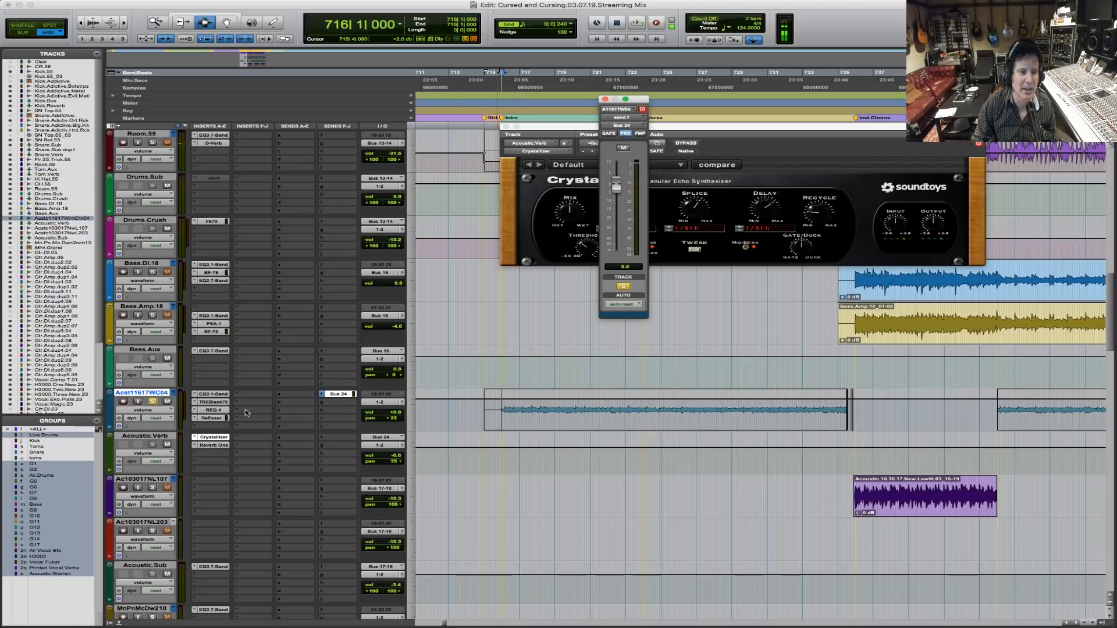
pyautogui.press('space')
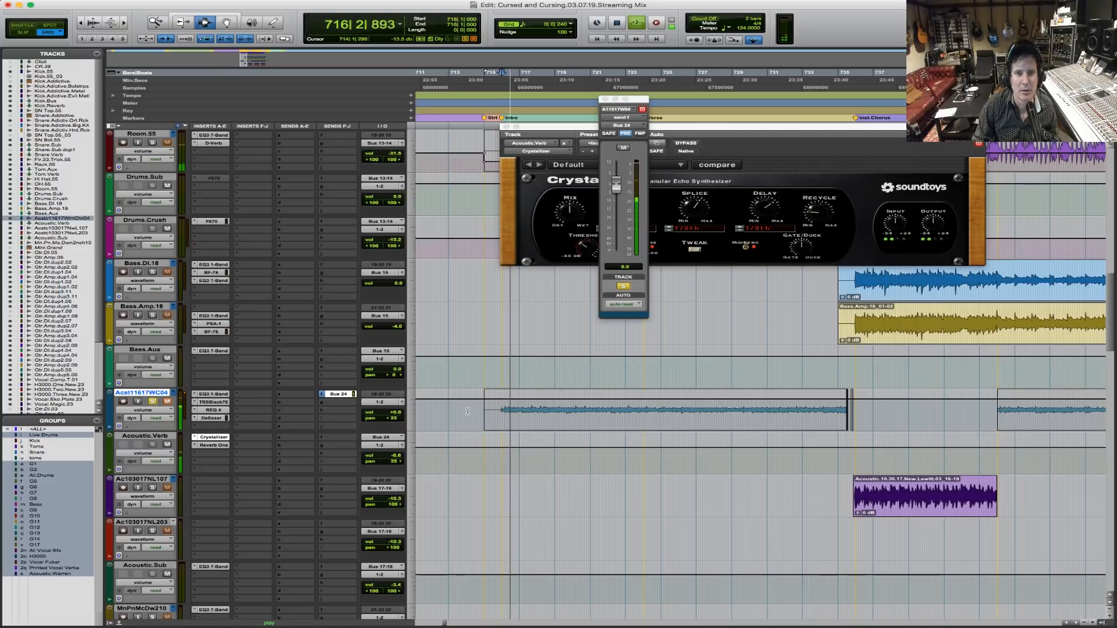
pyautogui.click(693, 144)
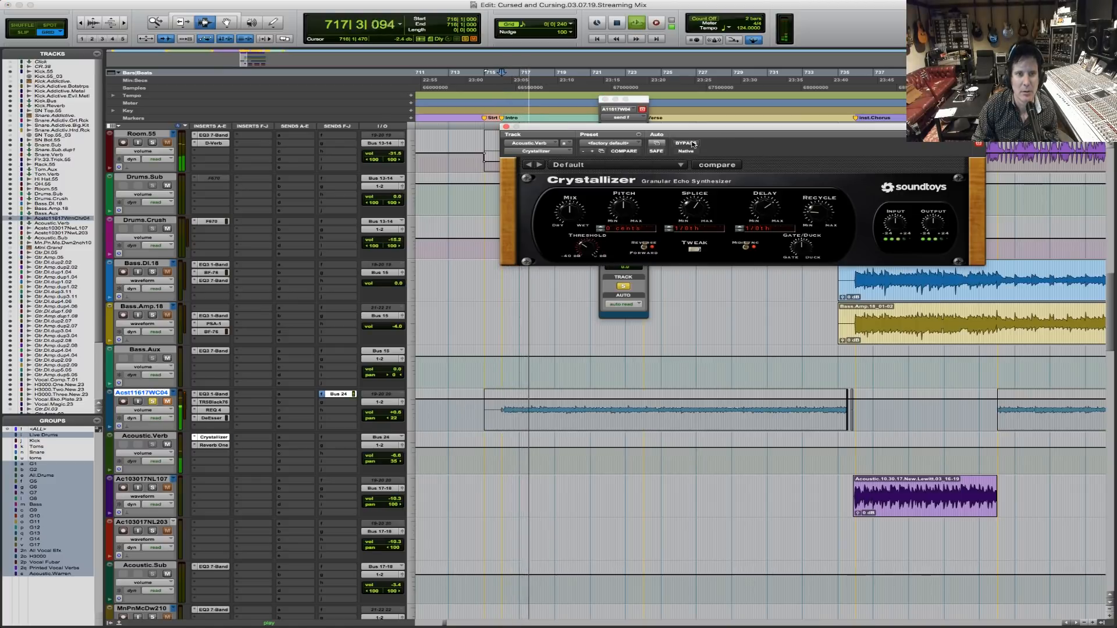
pyautogui.click(693, 144)
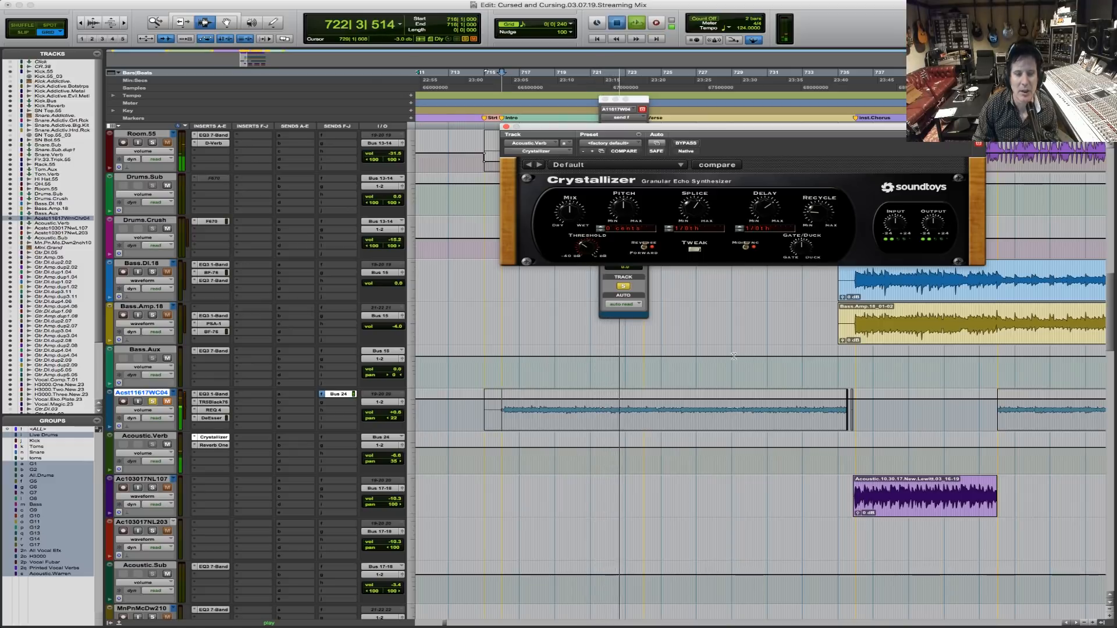
pyautogui.press('space')
# Step: Set the Acst11617WC04 guitar track's pan to 38 and the Acoustic.Verb track's pan to 44
pyautogui.moveTo(395, 463); pyautogui.dragTo(398, 464)
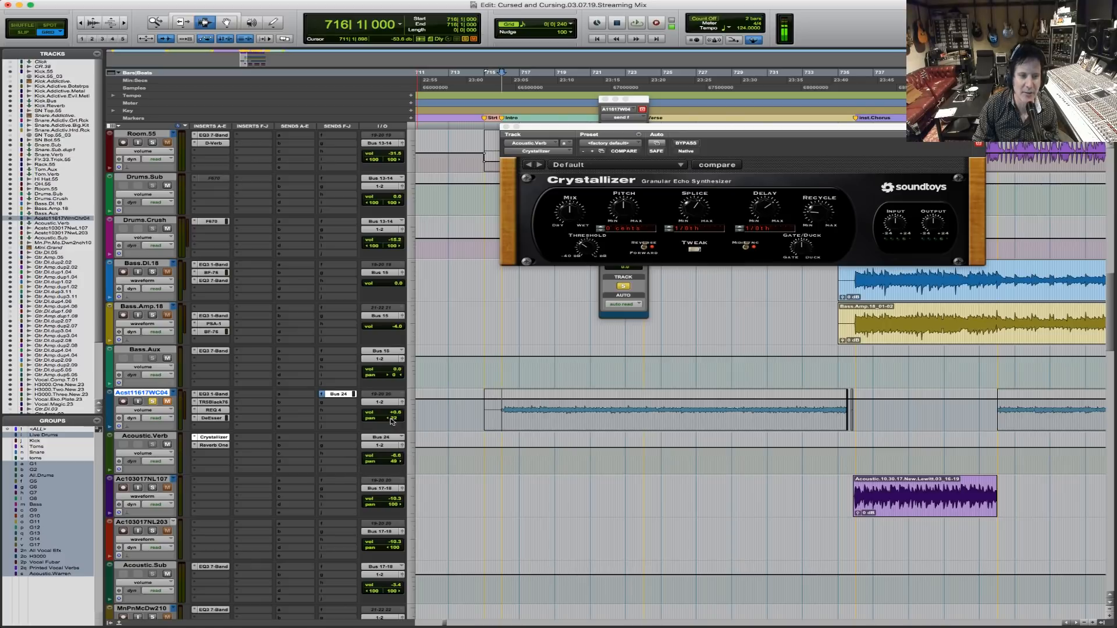
pyautogui.moveTo(393, 421); pyautogui.dragTo(388, 421)
pyautogui.moveTo(396, 464); pyautogui.dragTo(395, 464)
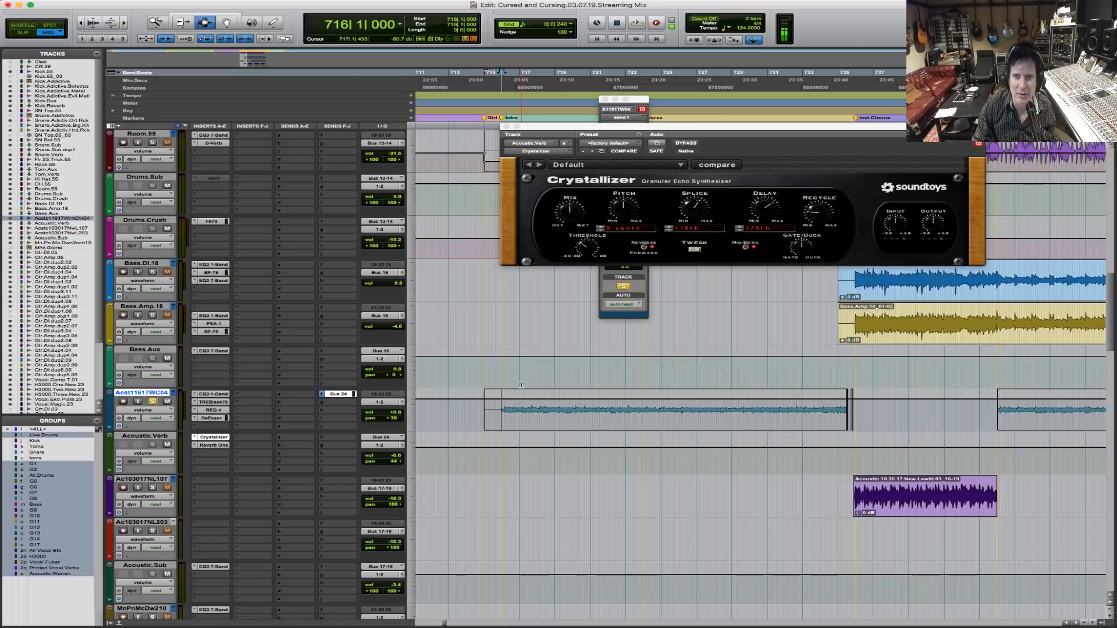
# Step: Set the playback start to 715|1|000, the beginning of the Acst11617WC04 guitar clip, and play the intro from there
pyautogui.press('space')
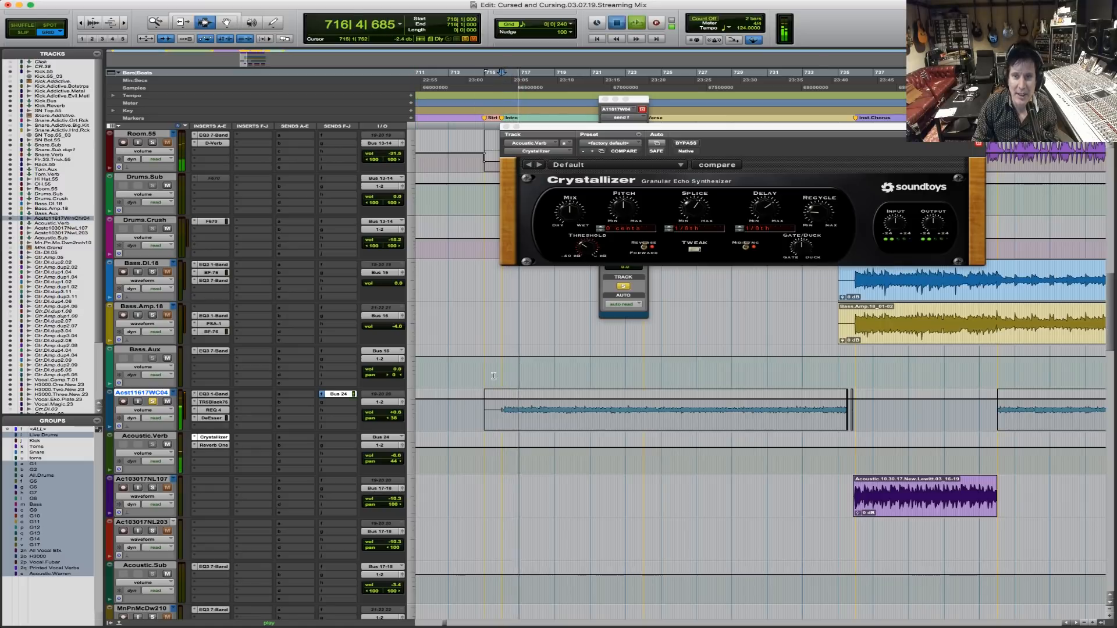
pyautogui.press('space')
pyautogui.press('F5')
pyautogui.moveTo(468, 406); pyautogui.dragTo(584, 395)
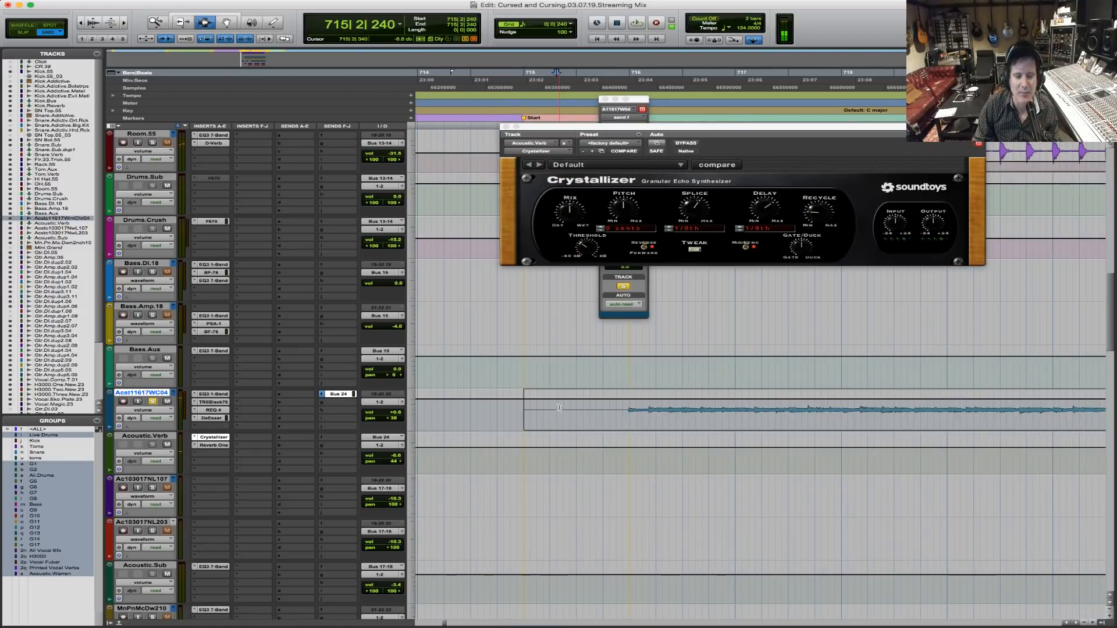
pyautogui.press('space')
pyautogui.press('space')
pyautogui.click(523, 407)
pyautogui.press('space')
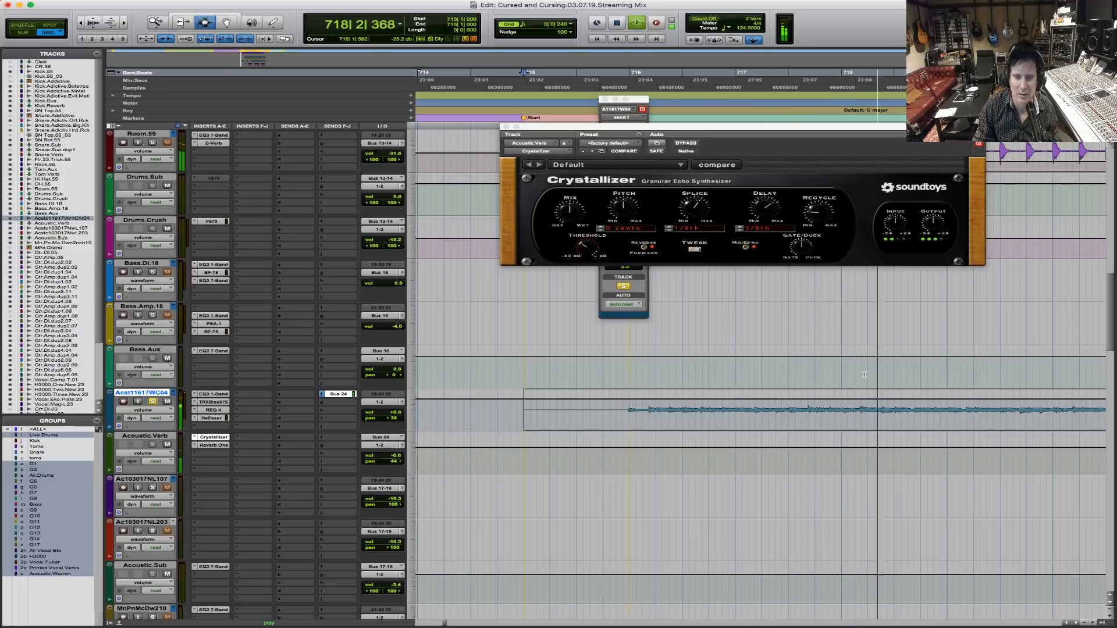
# Step: Unsolo the acoustic guitar, fit the intro and verses in the timeline view, and play the full mix from bar 715
pyautogui.press('r')
pyautogui.press('r')
pyautogui.press('r')
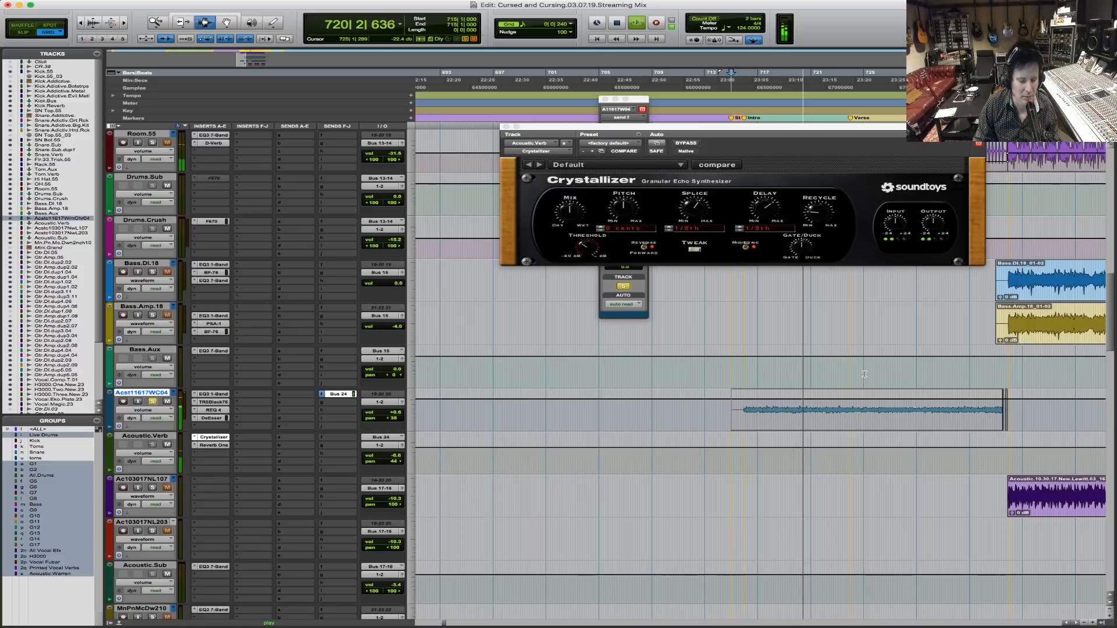
pyautogui.press('r')
pyautogui.press('r')
pyautogui.press('r')
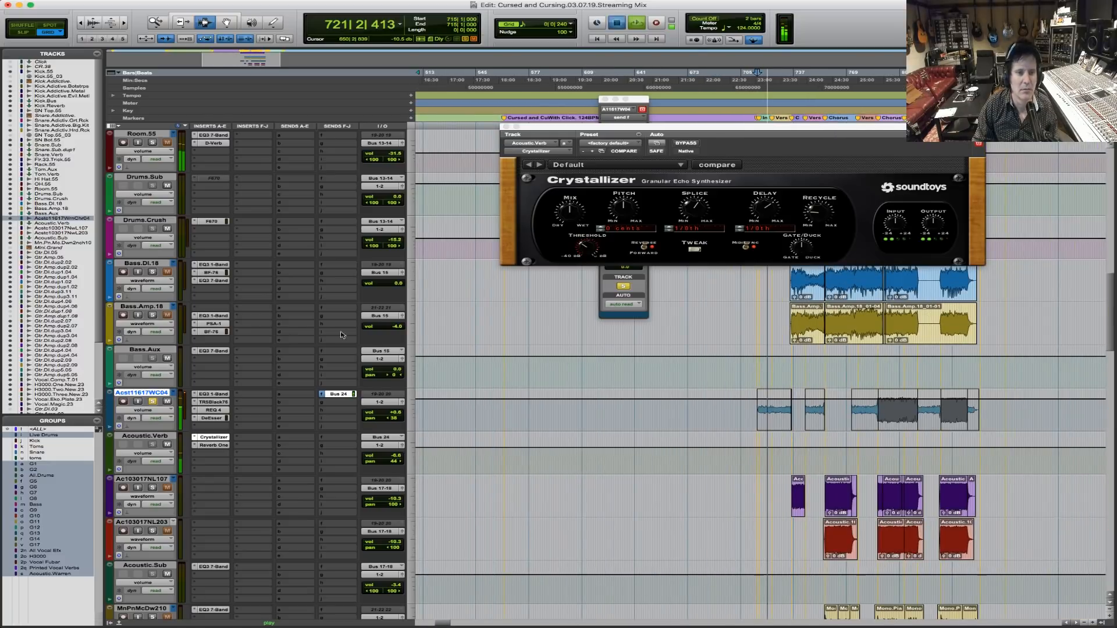
pyautogui.press('space')
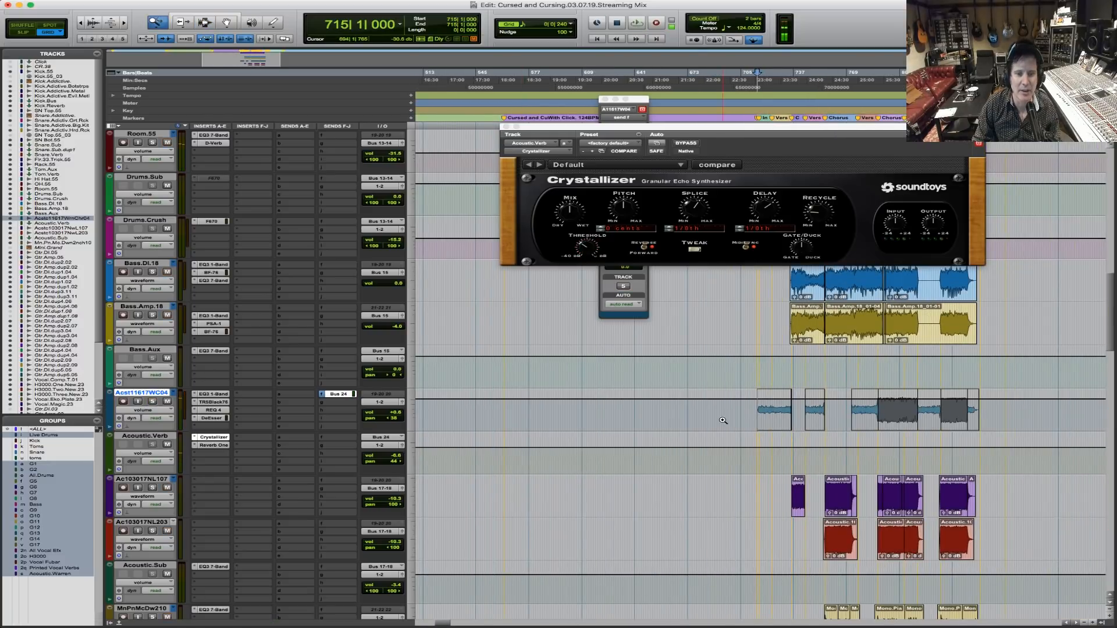
pyautogui.click(722, 420)
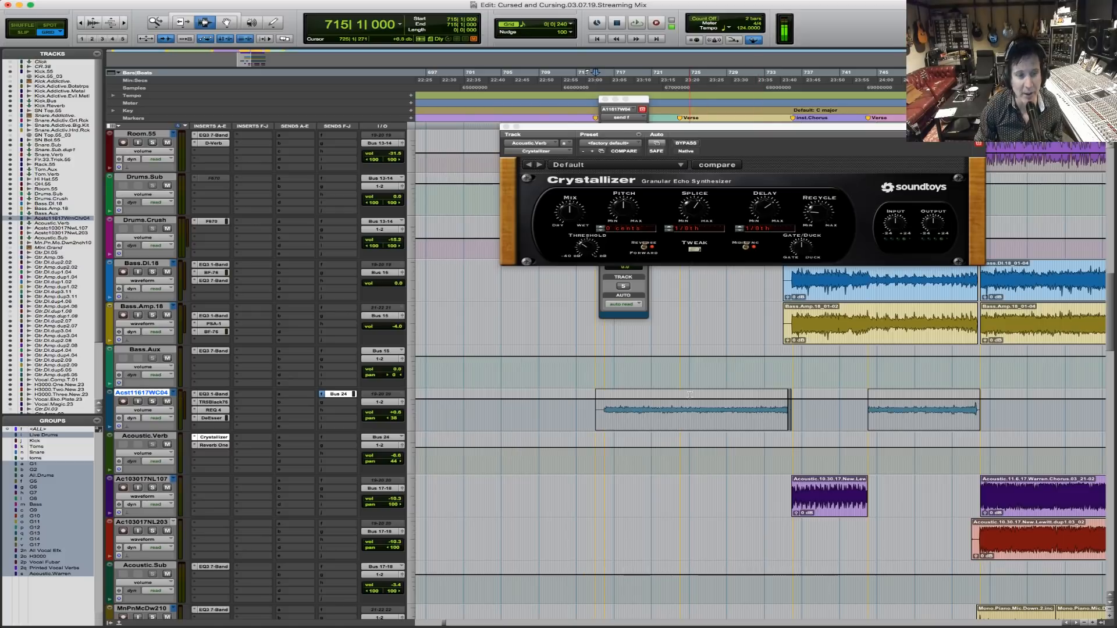
pyautogui.press('space')
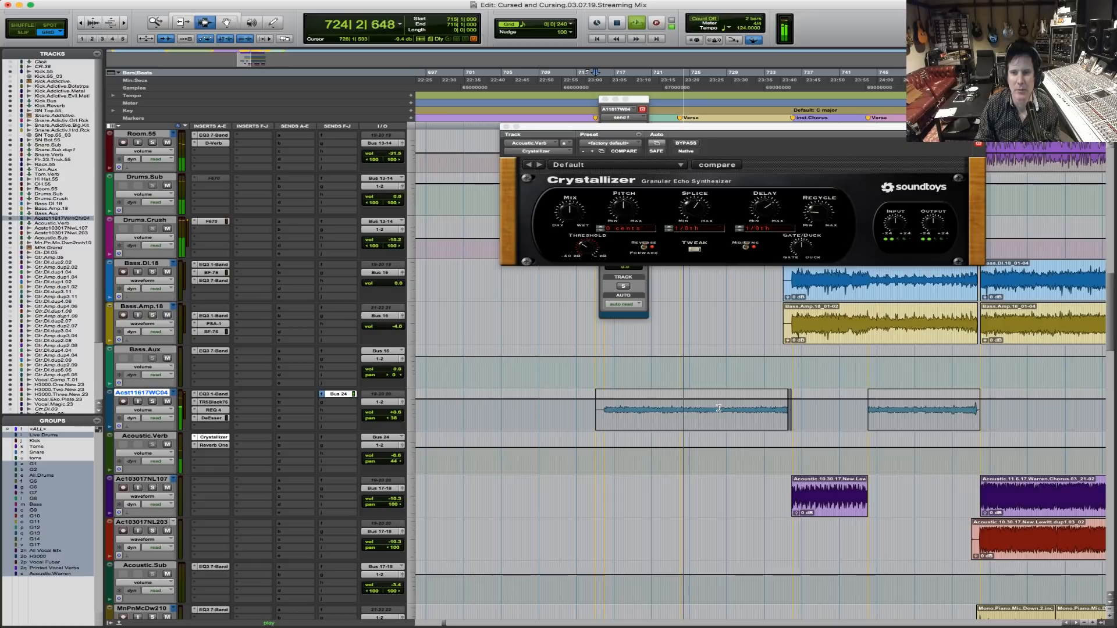
# Step: Look through the electric guitar and vocal tracks during playback, close the Crystallizer window, and return to the acoustic guitar tracks
pyautogui.scroll(-4, 767, 468)
pyautogui.scroll(-5, 768, 468)
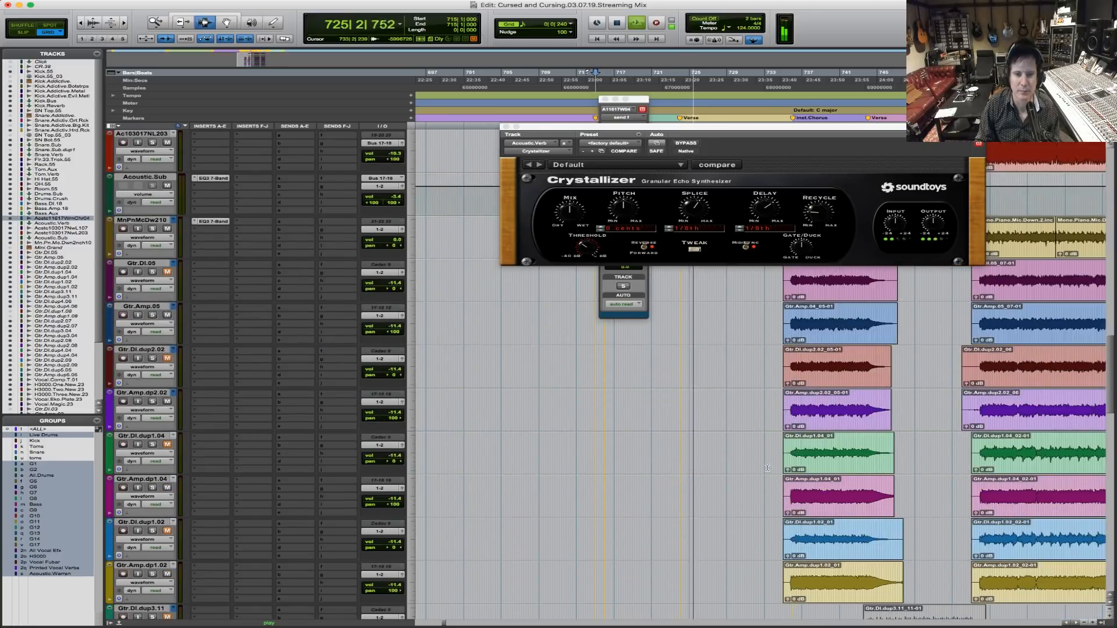
pyautogui.scroll(-5, 768, 469)
pyautogui.scroll(-4, 768, 468)
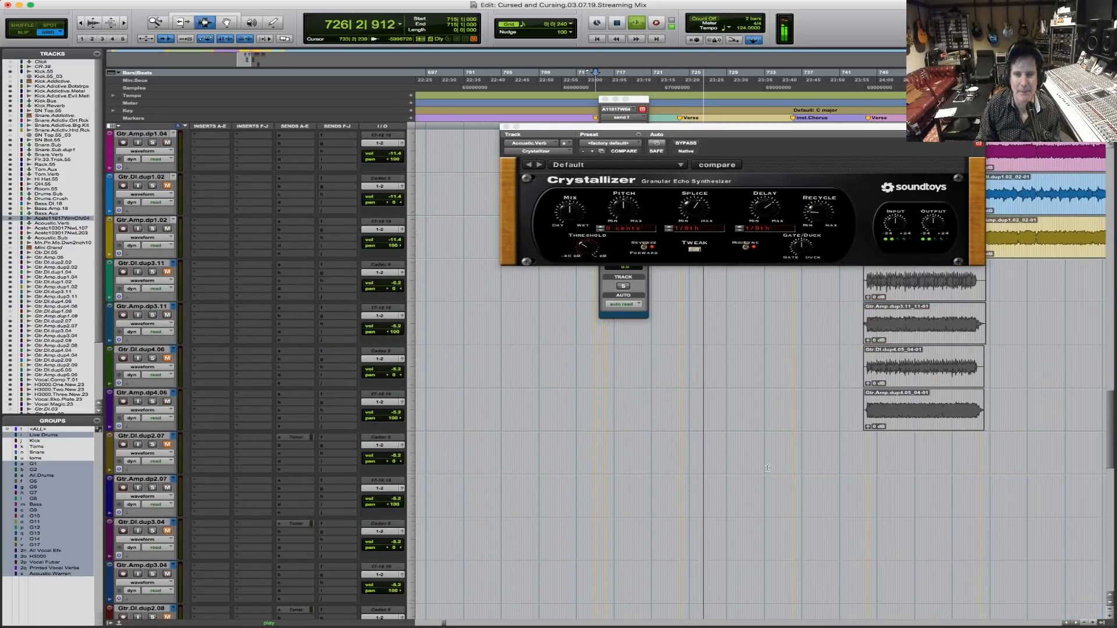
pyautogui.scroll(-4, 767, 469)
pyautogui.scroll(-9, 768, 469)
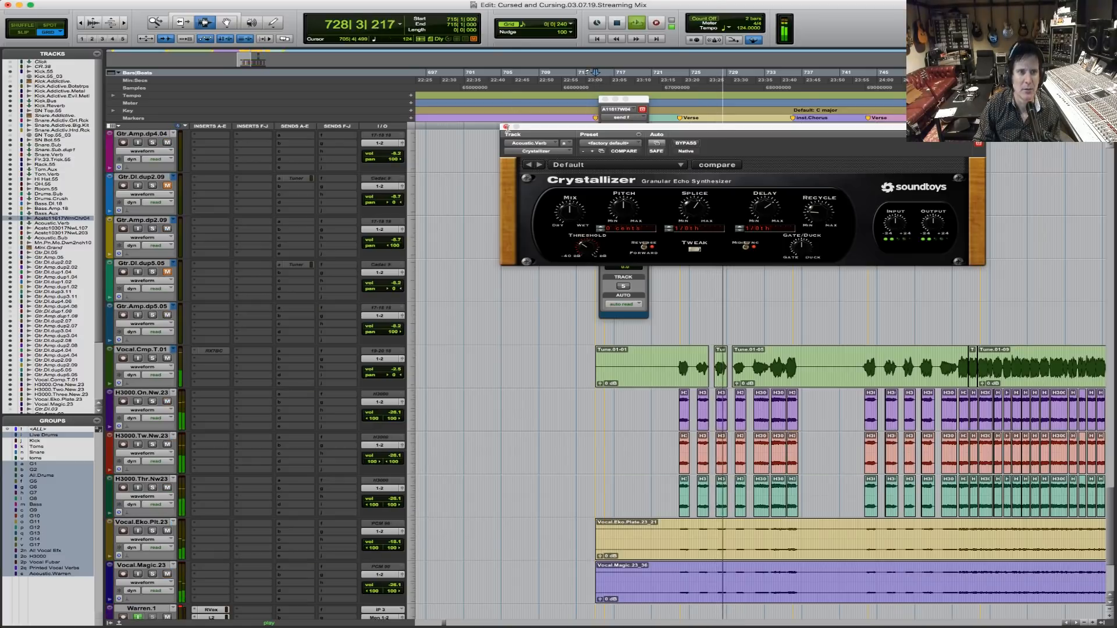
pyautogui.click(506, 127)
pyautogui.scroll(8, 790, 258)
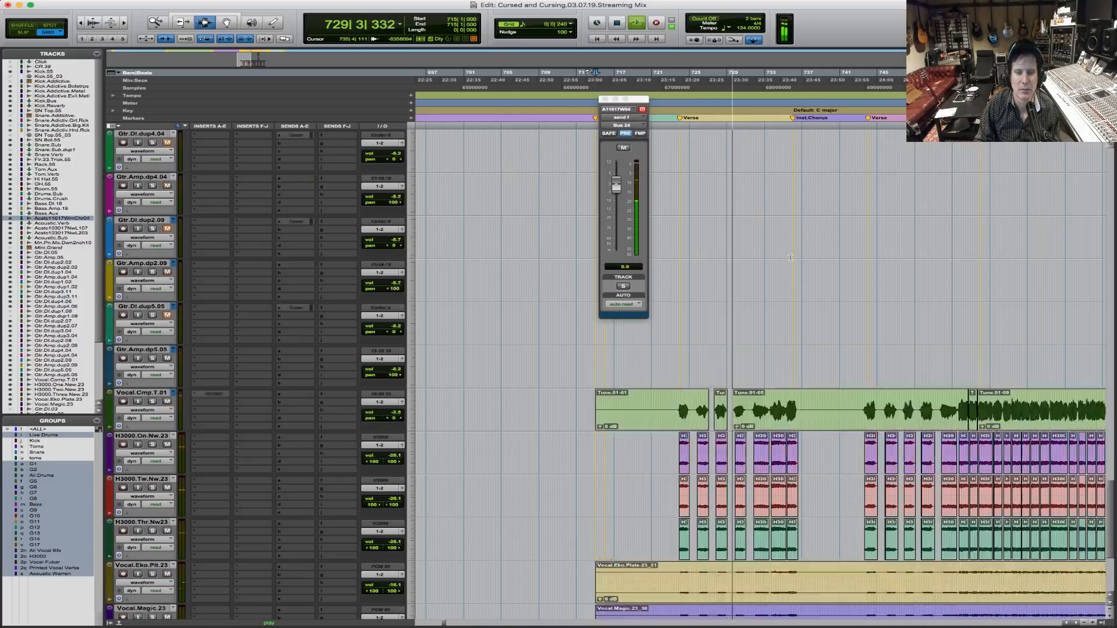
pyautogui.scroll(15, 791, 257)
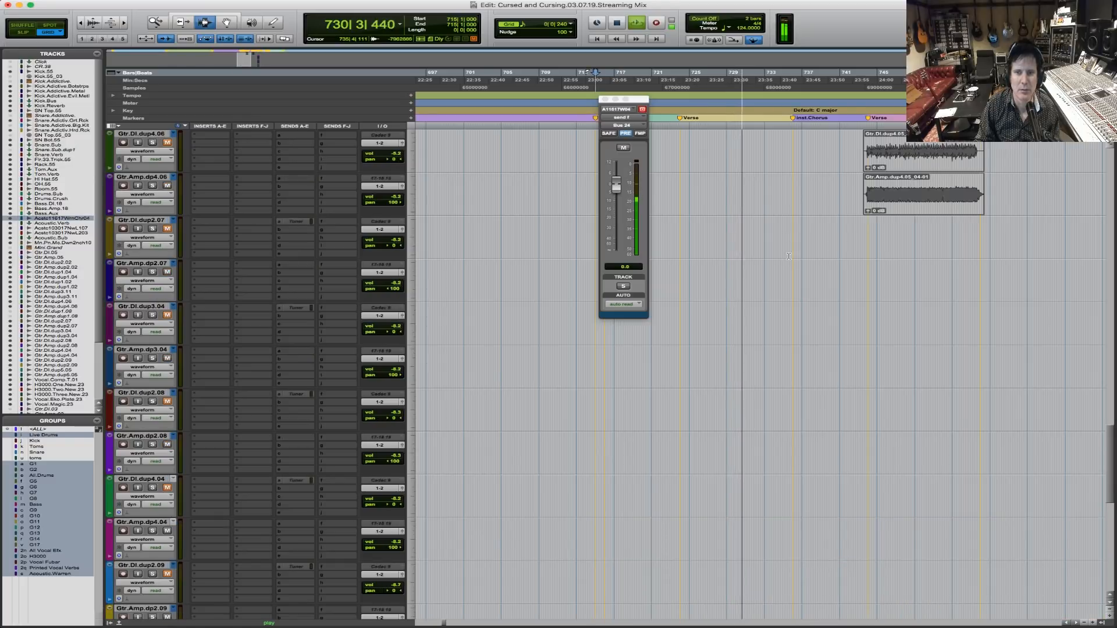
pyautogui.scroll(8, 789, 257)
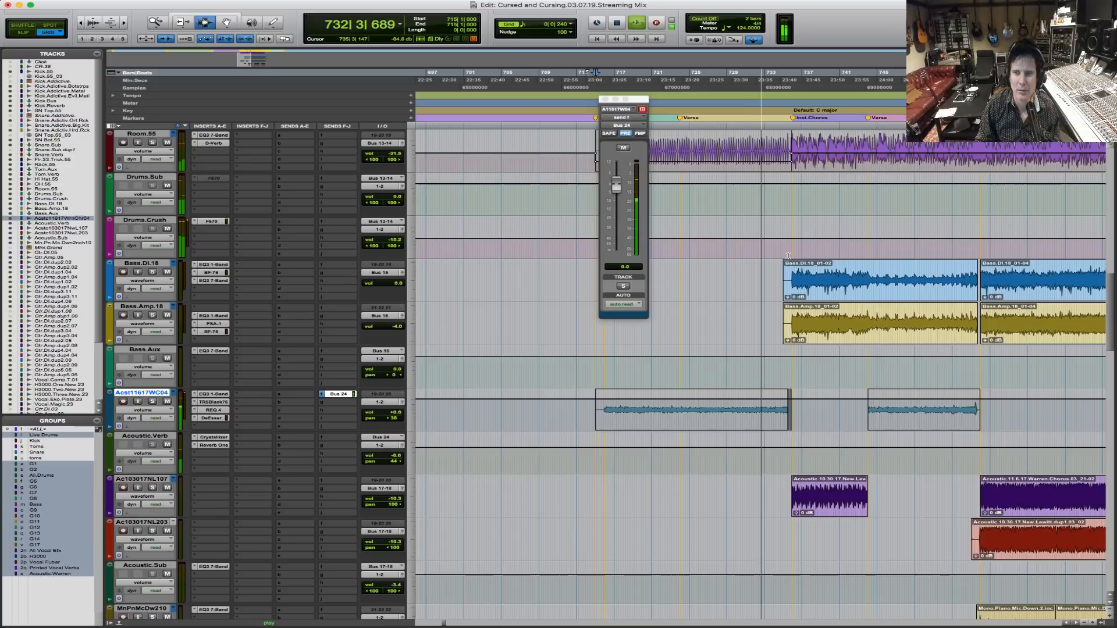
# Step: Raise the Ac103017NL107 acoustic track's volume during playback, stop, and close the Bus 24 send window
pyautogui.scroll(-4, 788, 255)
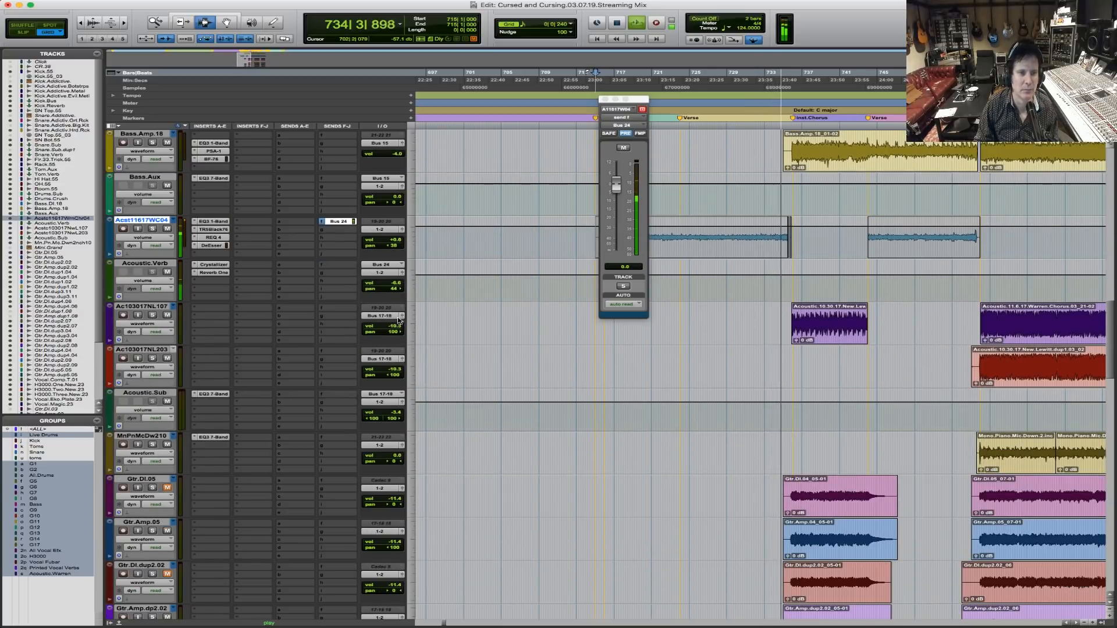
pyautogui.moveTo(390, 327); pyautogui.dragTo(394, 323)
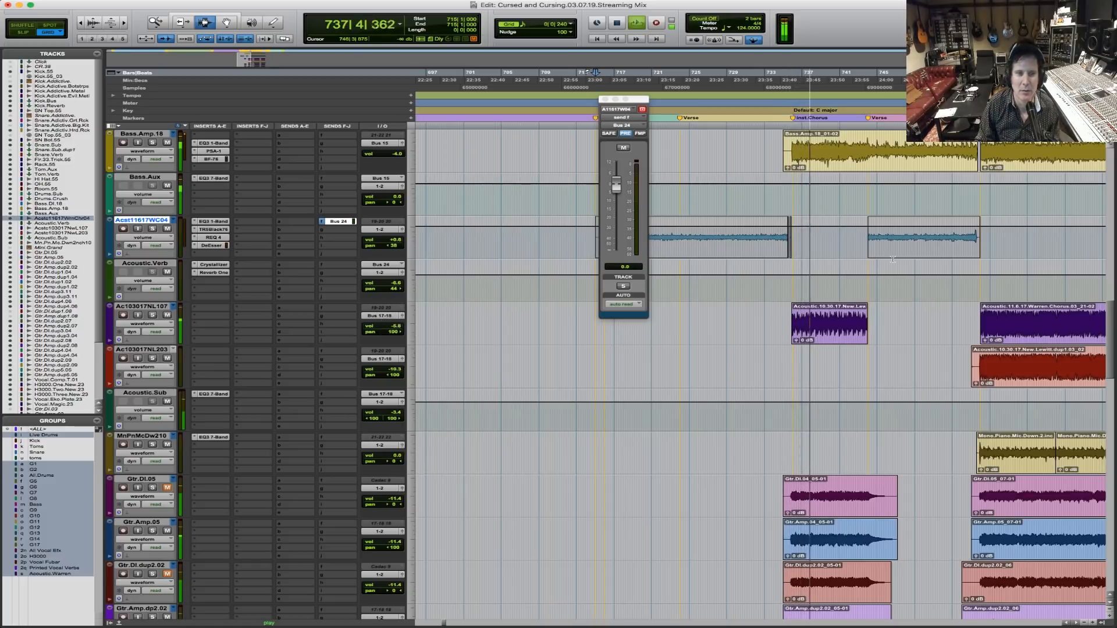
pyautogui.press('space')
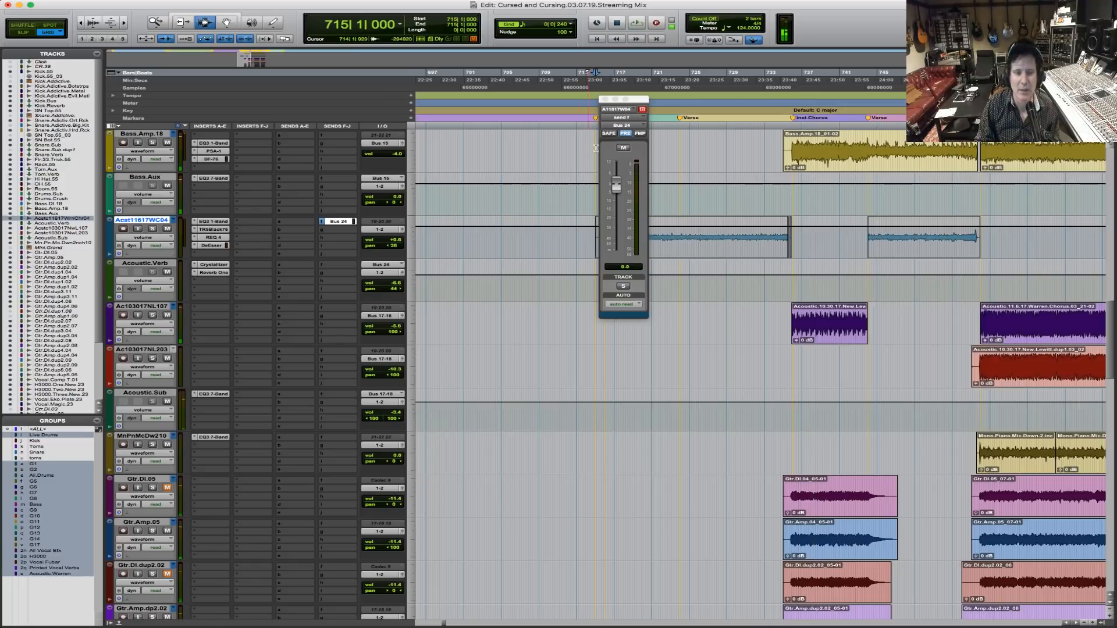
pyautogui.click(606, 99)
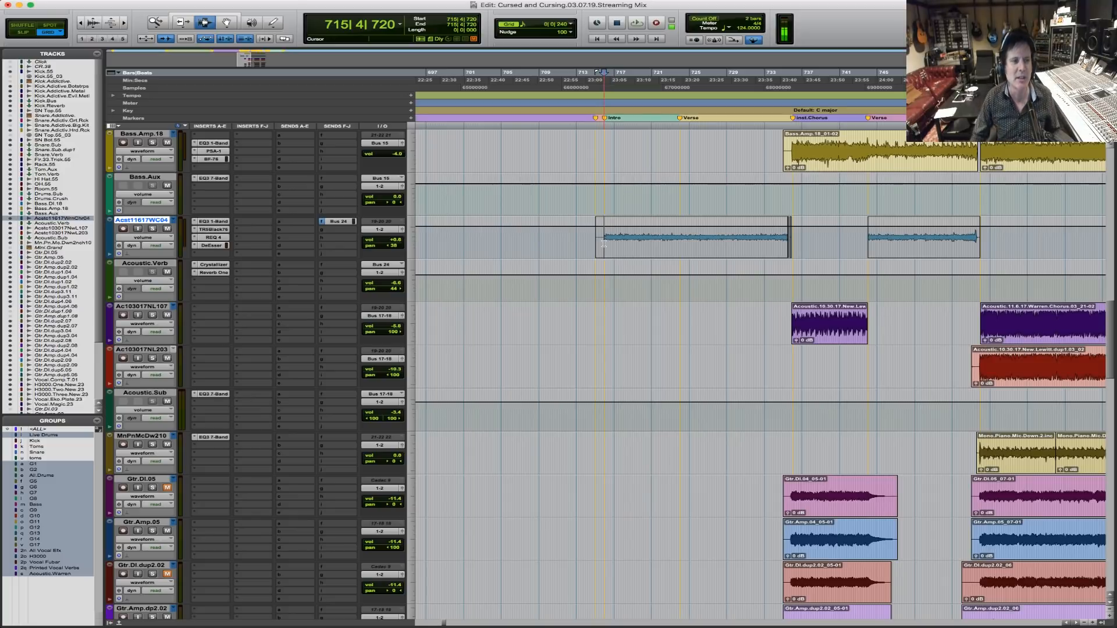
# Step: Audition the intro mix from 715|4|720
pyautogui.press('space')
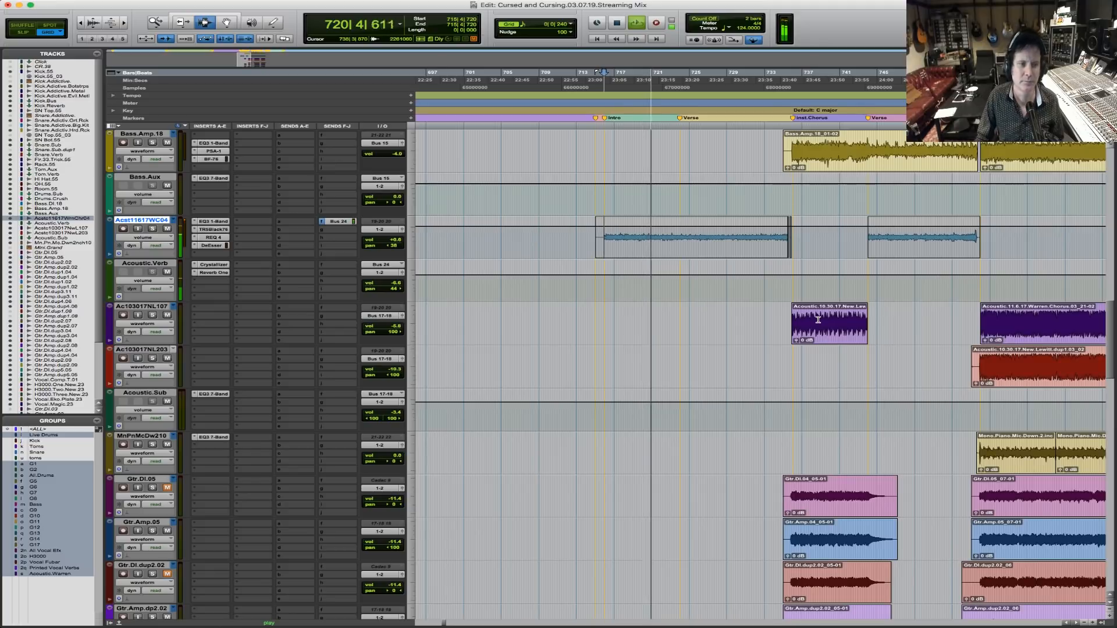
pyautogui.press('space')
pyautogui.press('F5')
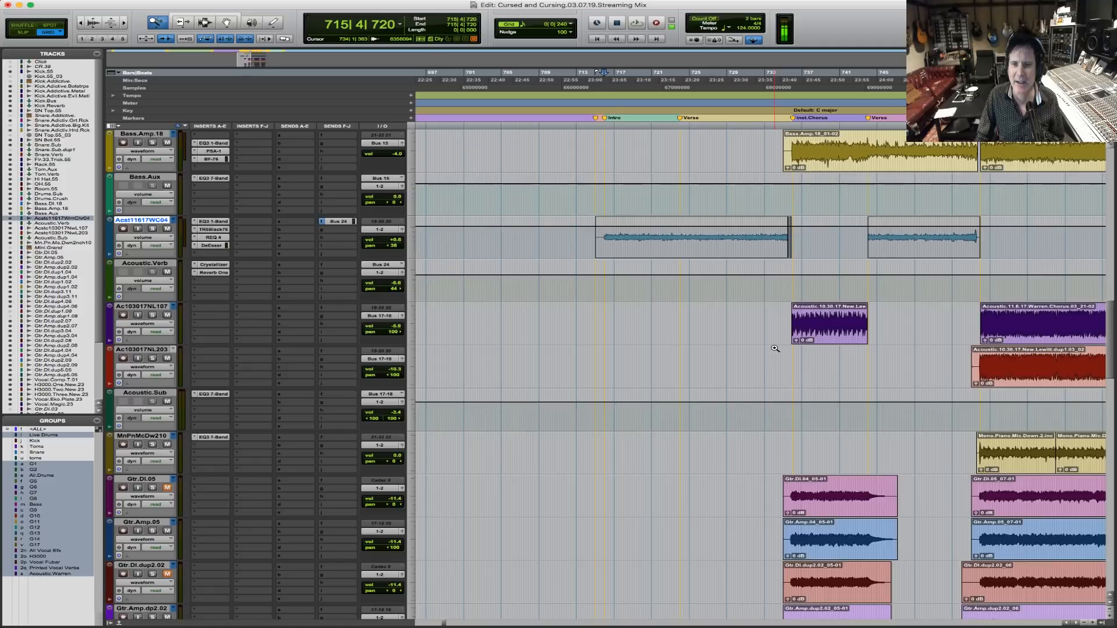
# Step: Set the playback start to the verse at 723|4|480 on Vocal.Cmp.T.01 and insert the mono REQ 2 equalizer on that track
pyautogui.scroll(-20, 776, 348)
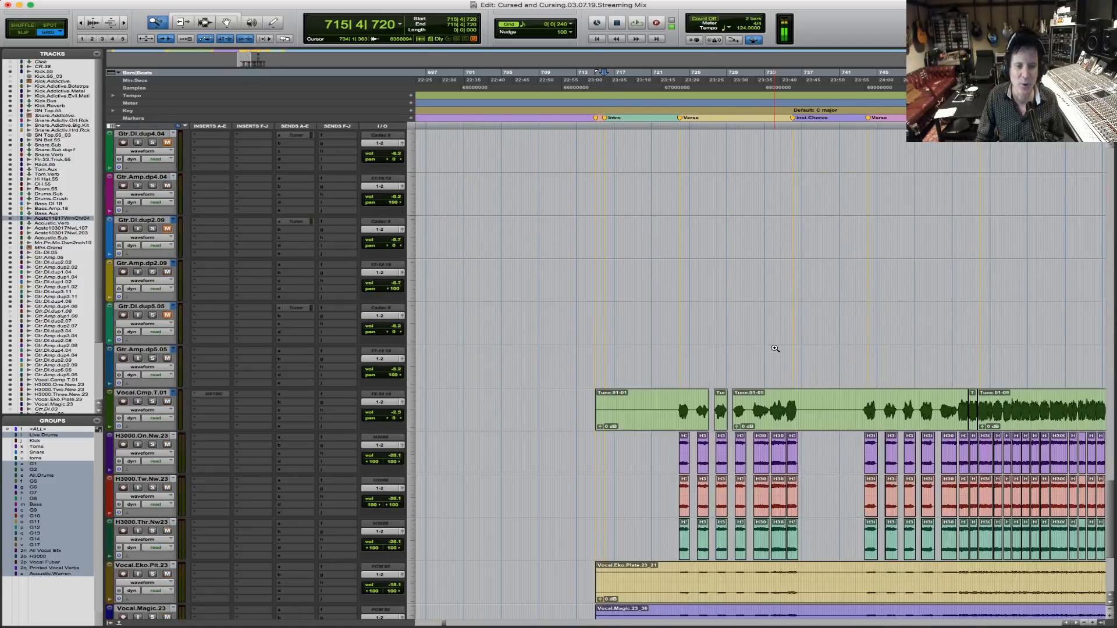
pyautogui.scroll(-5, 775, 348)
pyautogui.click(678, 202)
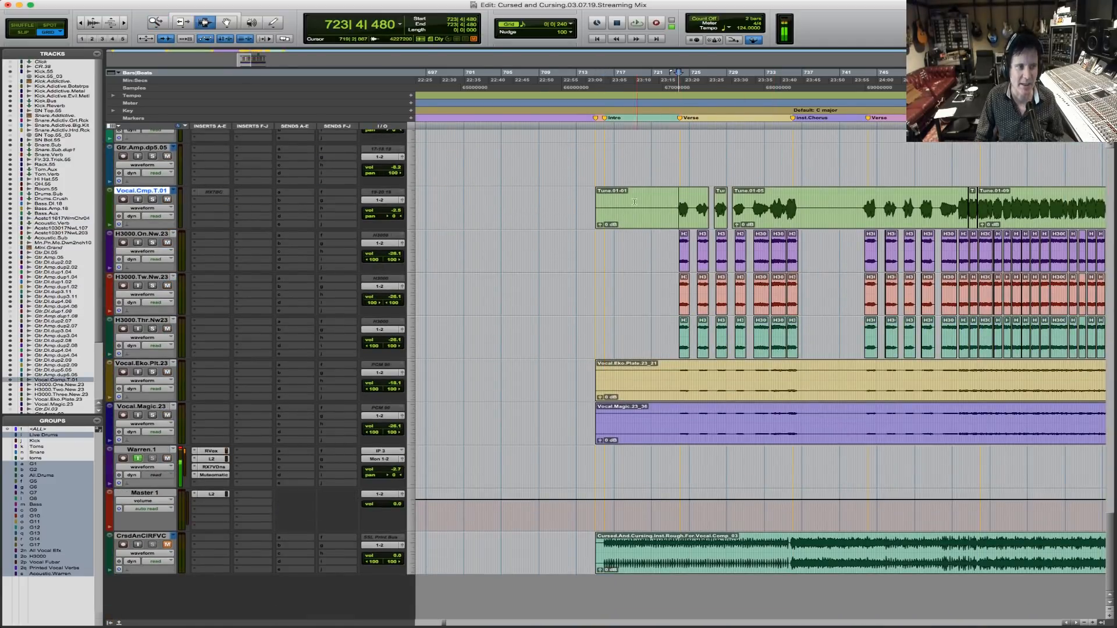
pyautogui.click(194, 194)
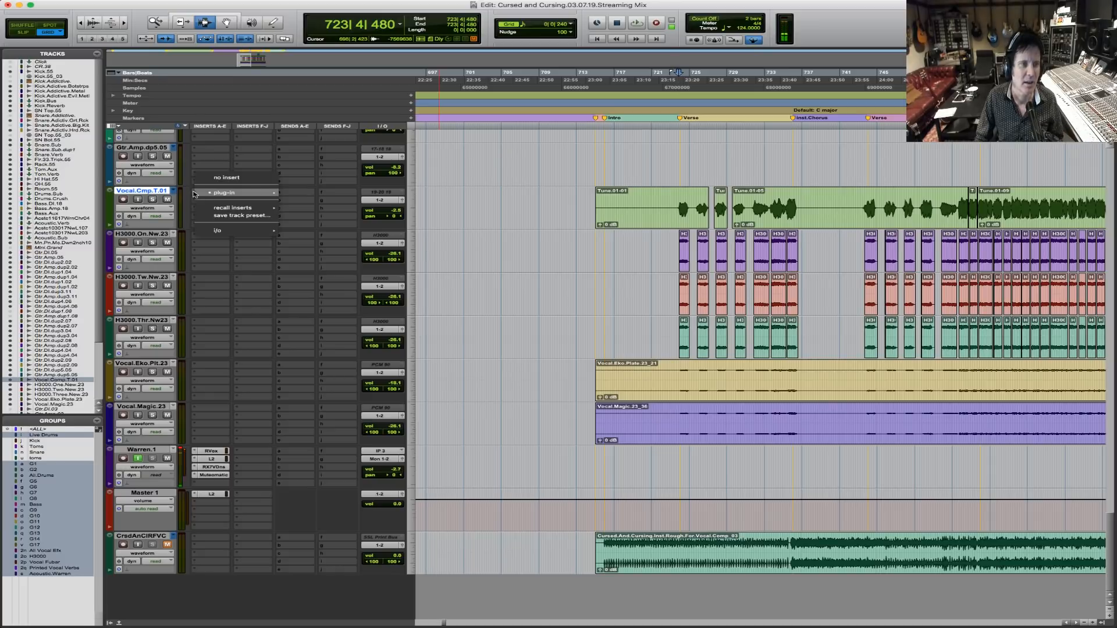
pyautogui.moveTo(267, 194)
pyautogui.moveTo(305, 194)
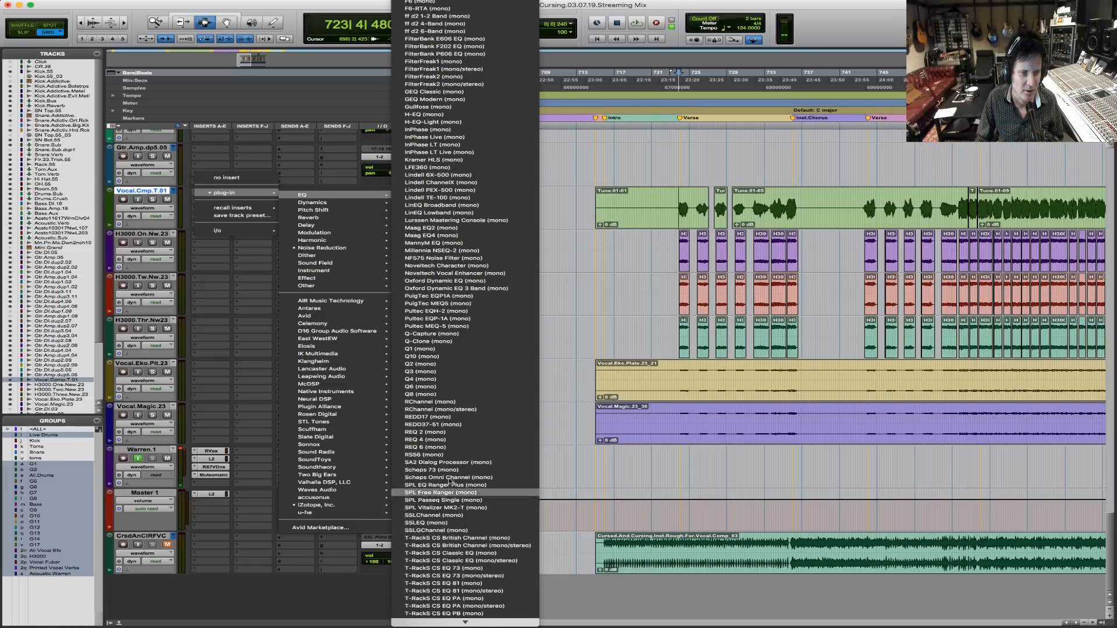
pyautogui.click(467, 440)
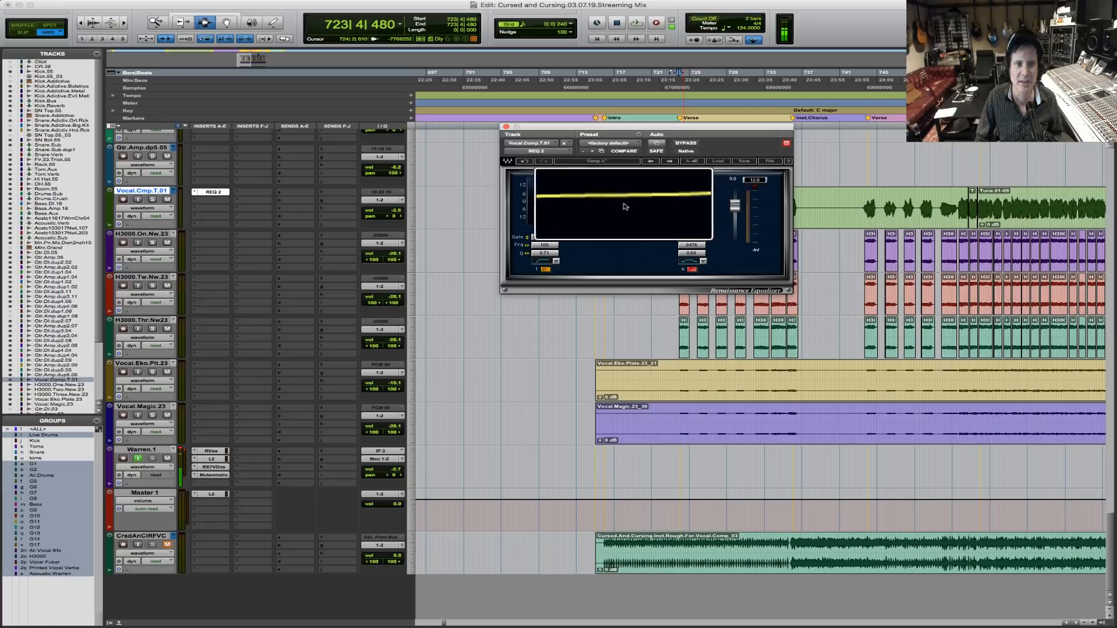
# Step: Insert the mono DeEsser plug-in after REQ 2 on the Vocal.Cmp.T.01 track
pyautogui.click(202, 204)
pyautogui.moveTo(244, 219)
pyautogui.moveTo(358, 222)
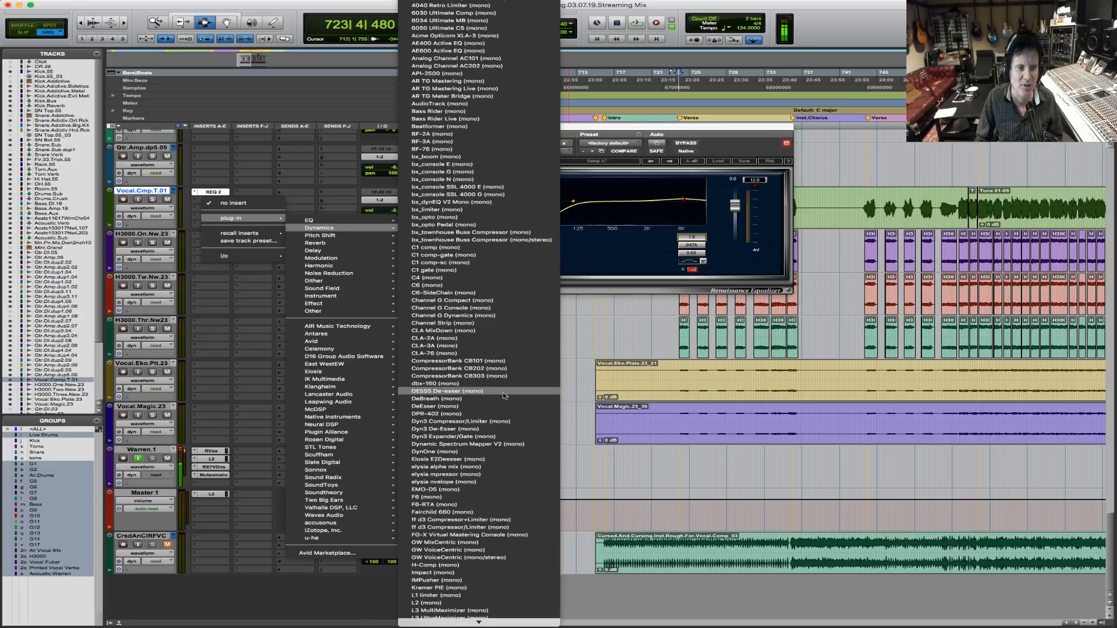
pyautogui.click(504, 405)
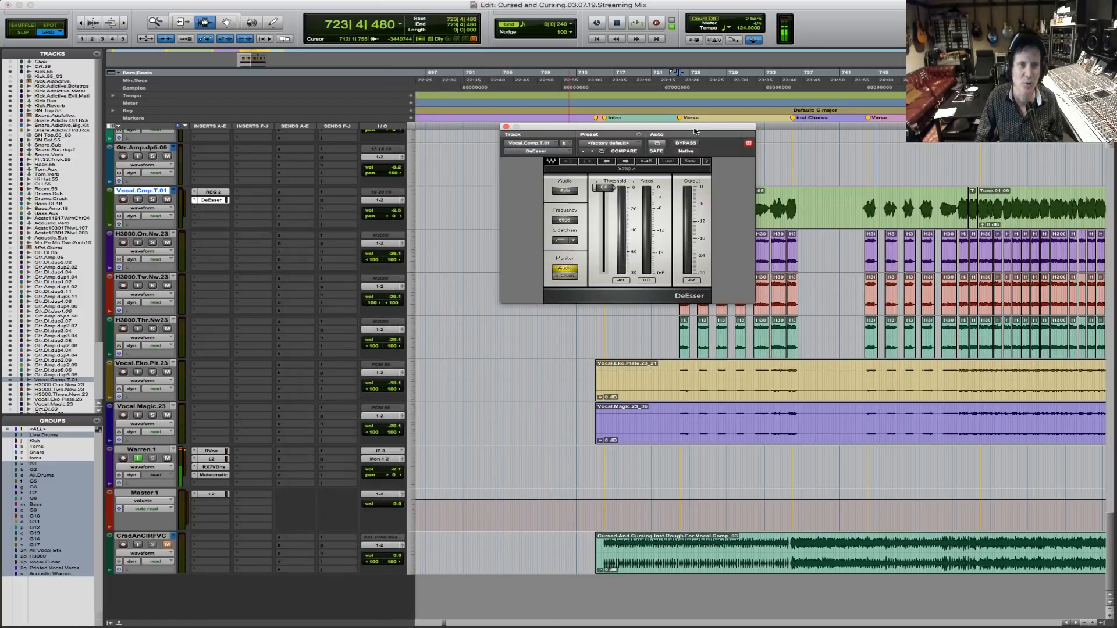
# Step: Play the verse vocal, lower the DeEsser's threshold, and replay from 723|4|480 to check the sibilance reduction
pyautogui.press('space')
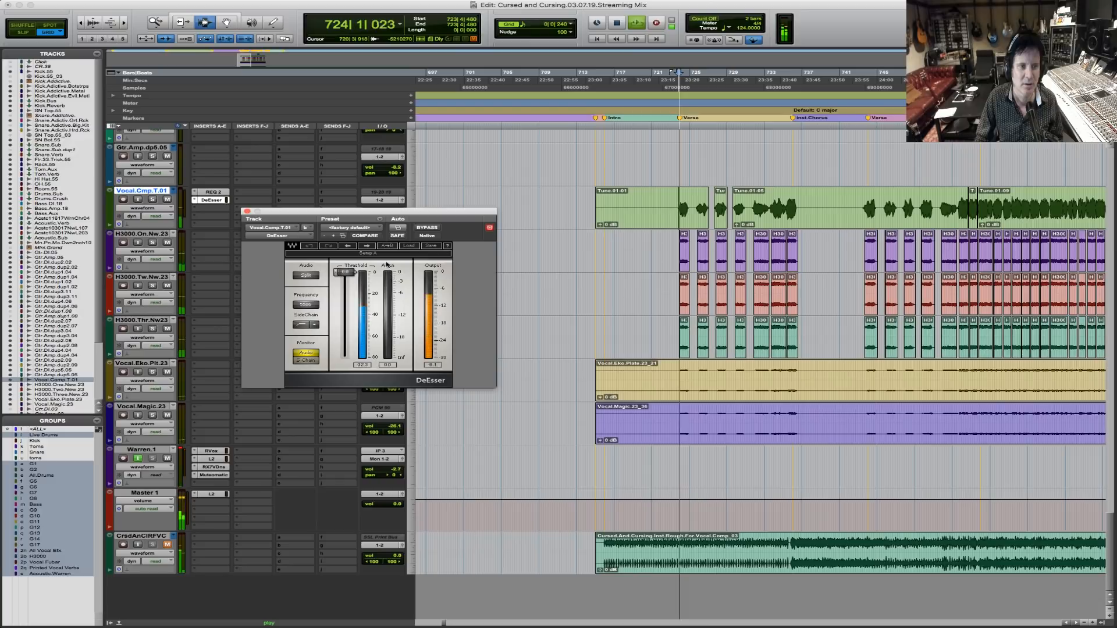
pyautogui.moveTo(363, 278); pyautogui.dragTo(355, 292)
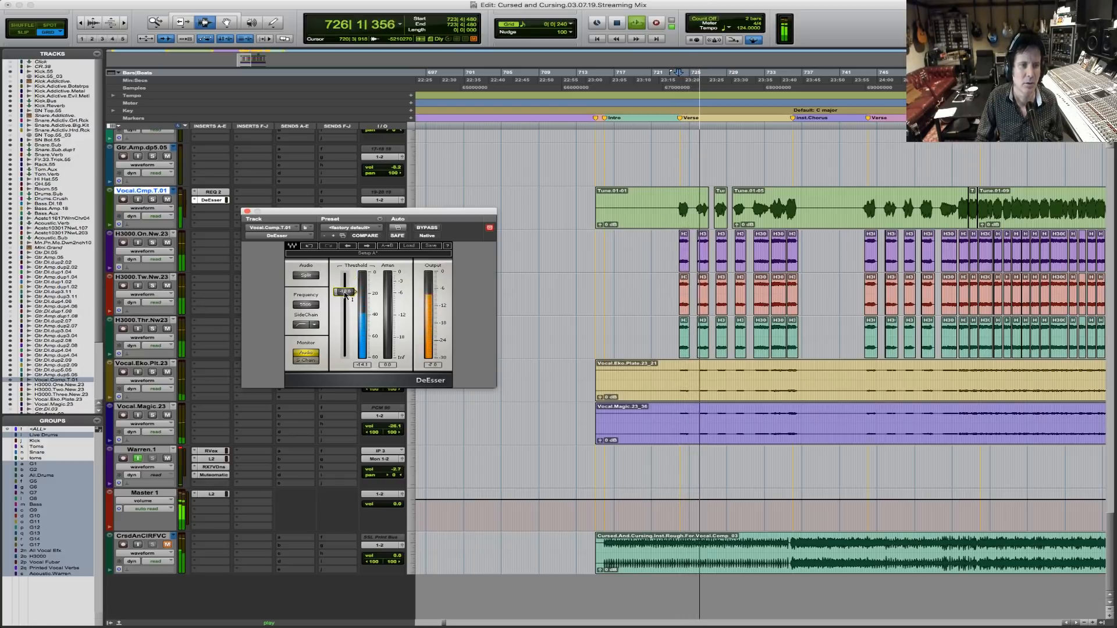
pyautogui.press('space')
pyautogui.press('space')
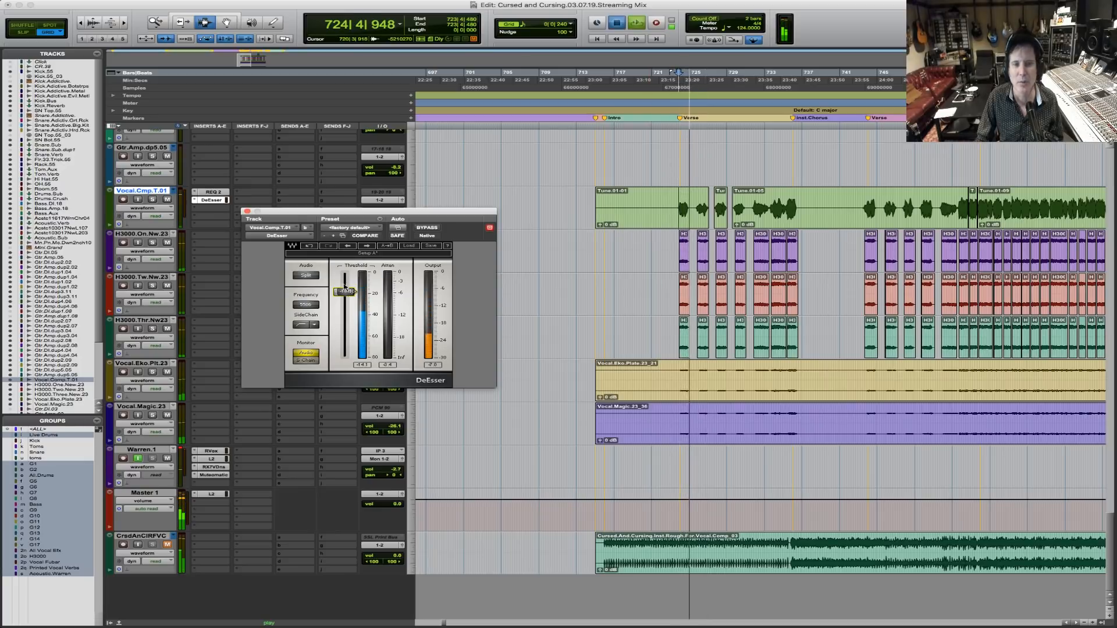
pyautogui.press('space')
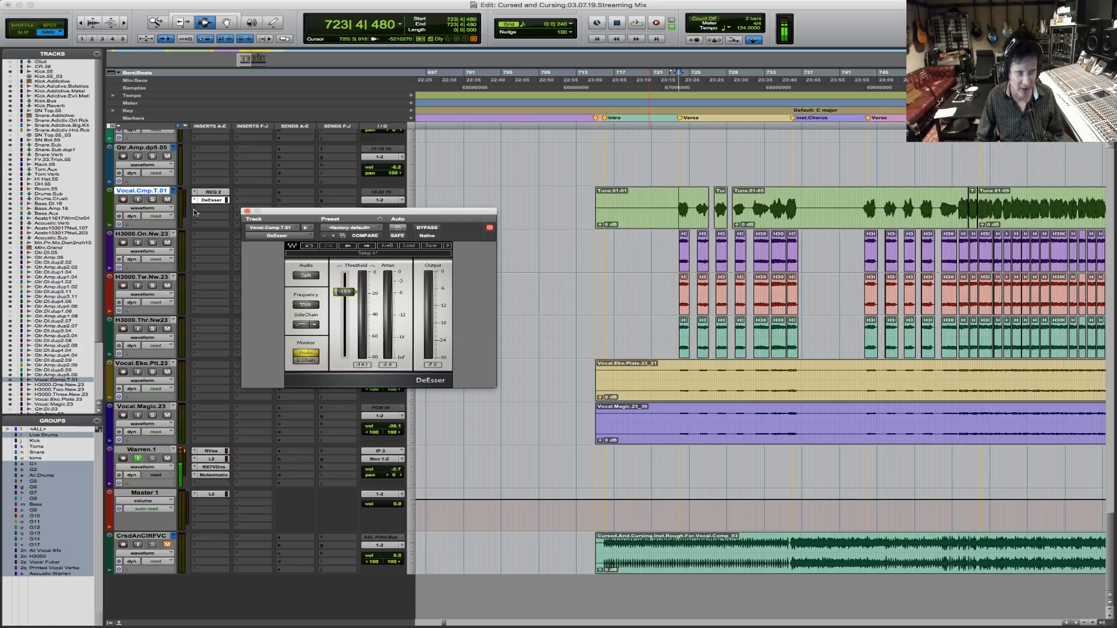
# Step: Insert the mono RVox dynamics plug-in after the DeEsser on the Vocal.Cmp.T.01 track
pyautogui.click(195, 213)
pyautogui.moveTo(241, 225)
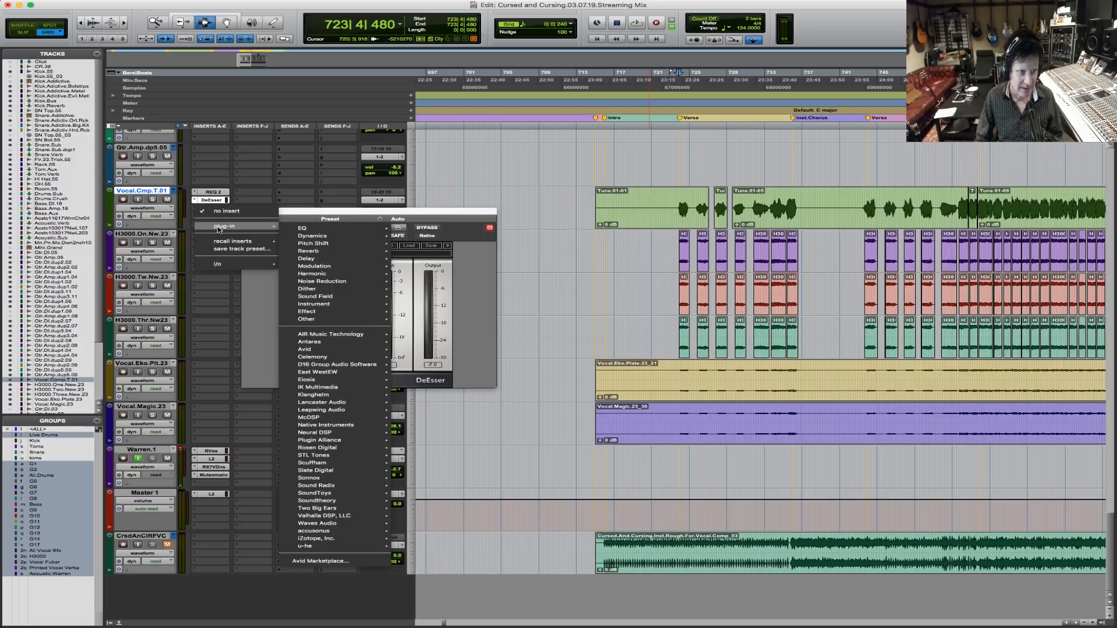
pyautogui.moveTo(312, 236)
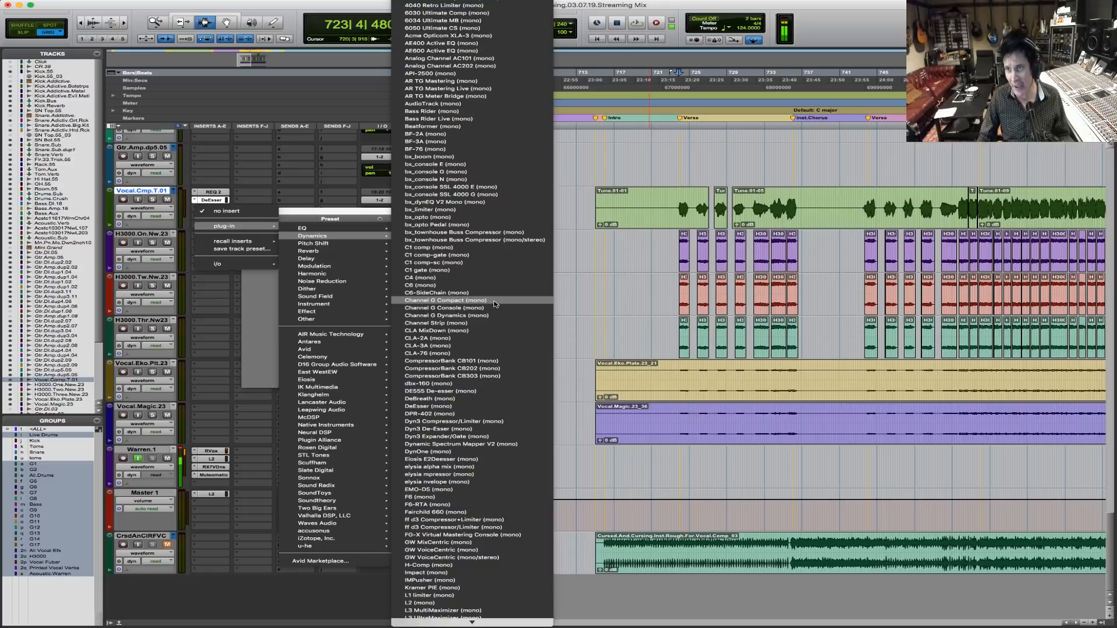
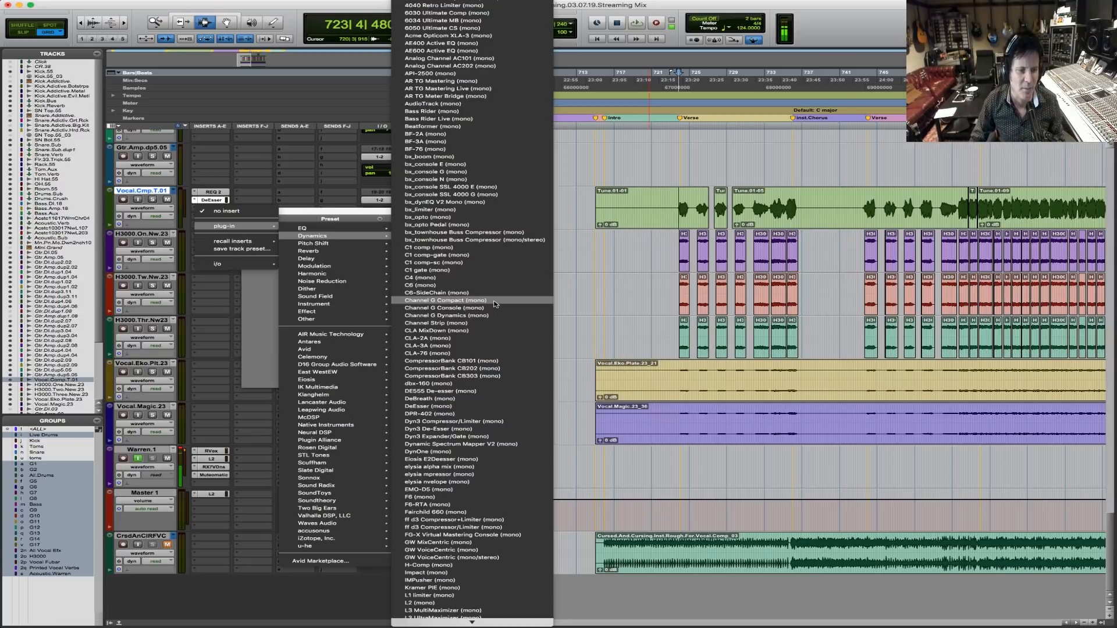
pyautogui.scroll(-5, 495, 303)
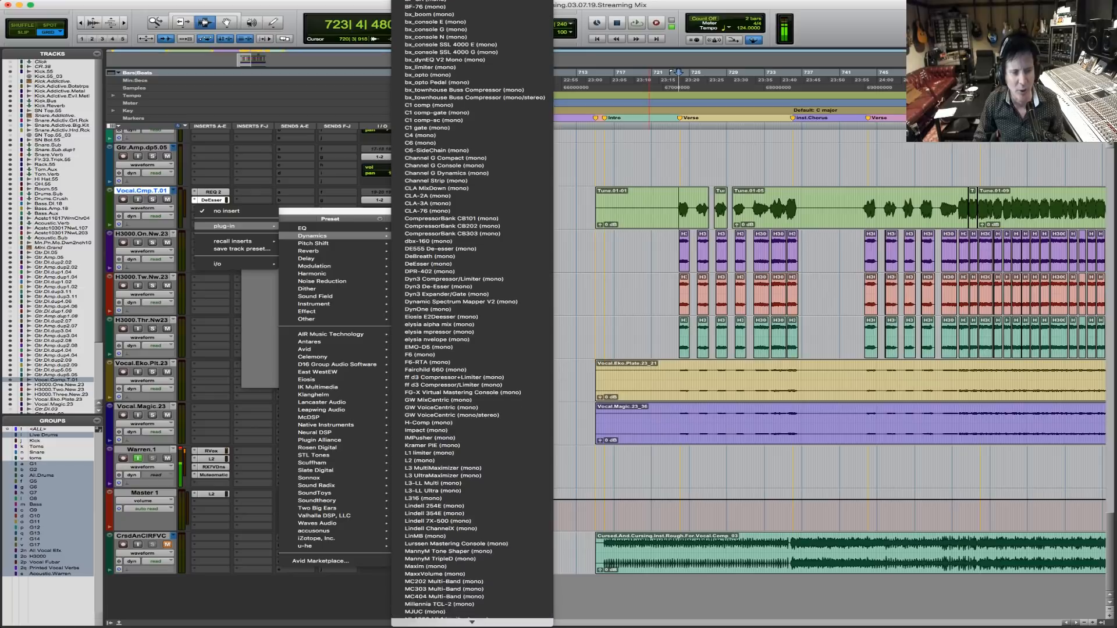
pyautogui.scroll(-5, 486, 504)
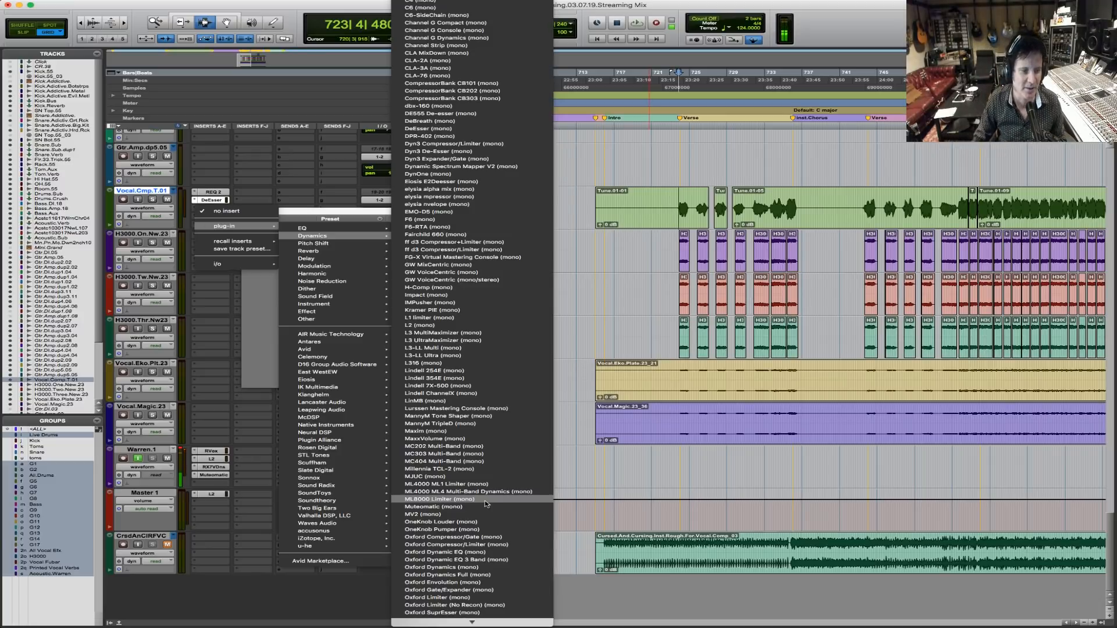
pyautogui.scroll(-6, 489, 576)
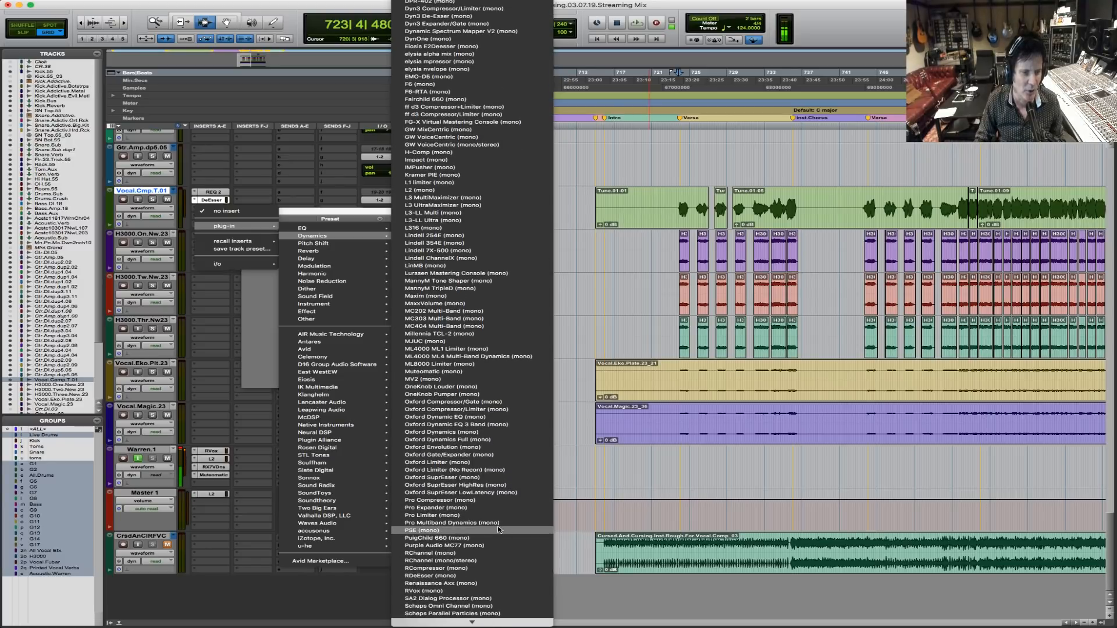
pyautogui.click(488, 591)
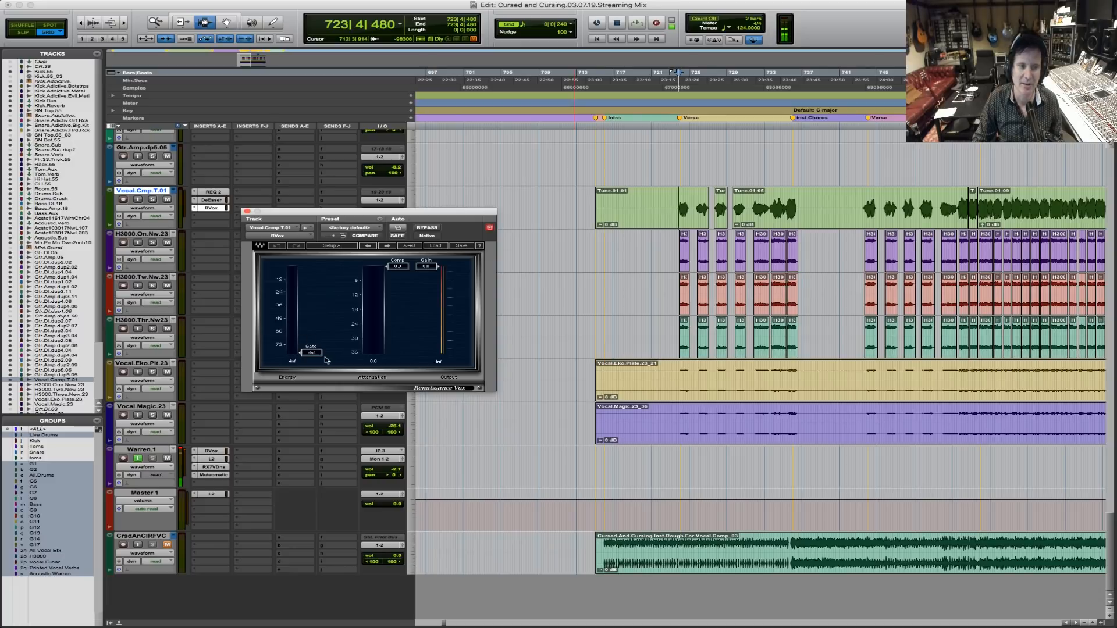
# Step: Lower the RVox compression threshold to about -6, audition the verse vocal from 723|4|480, and close the plug-in window
pyautogui.click(181, 454)
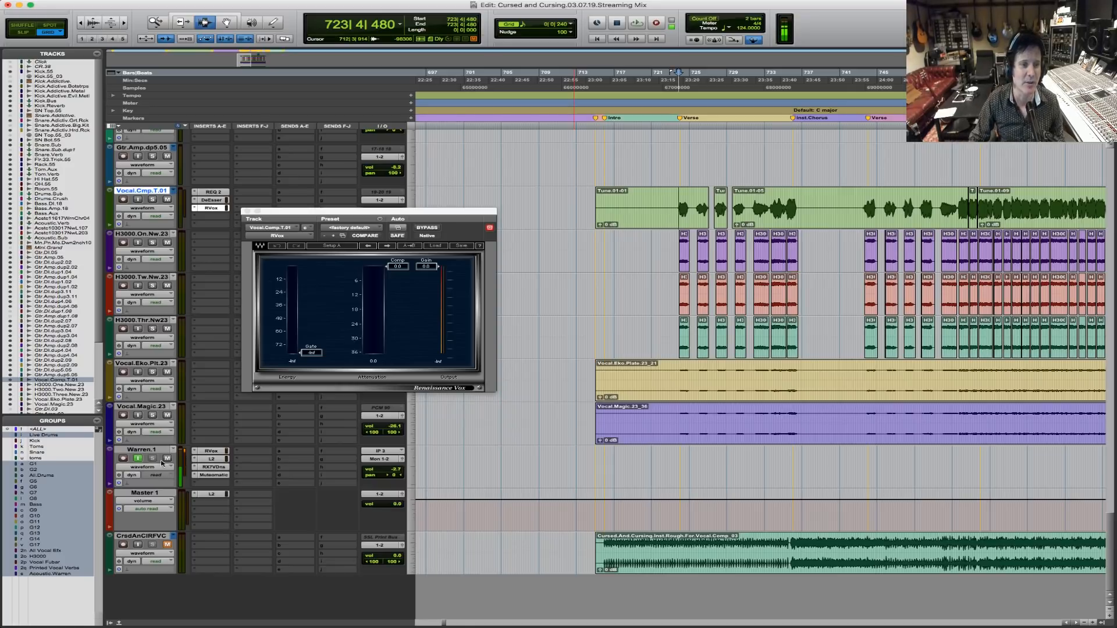
pyautogui.moveTo(397, 266); pyautogui.dragTo(398, 280)
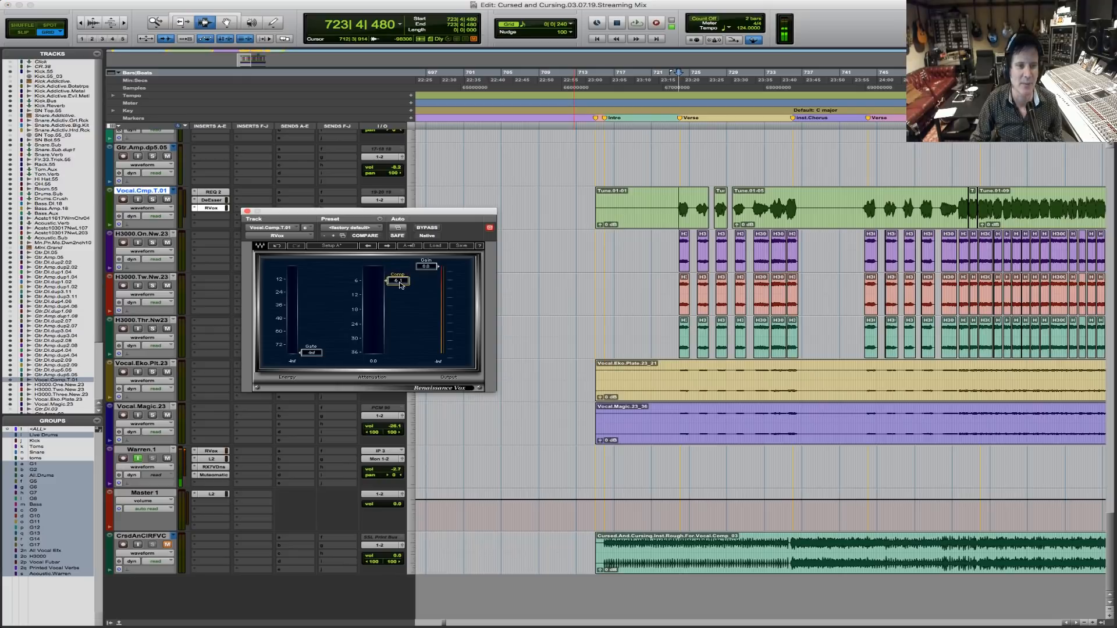
pyautogui.press('space')
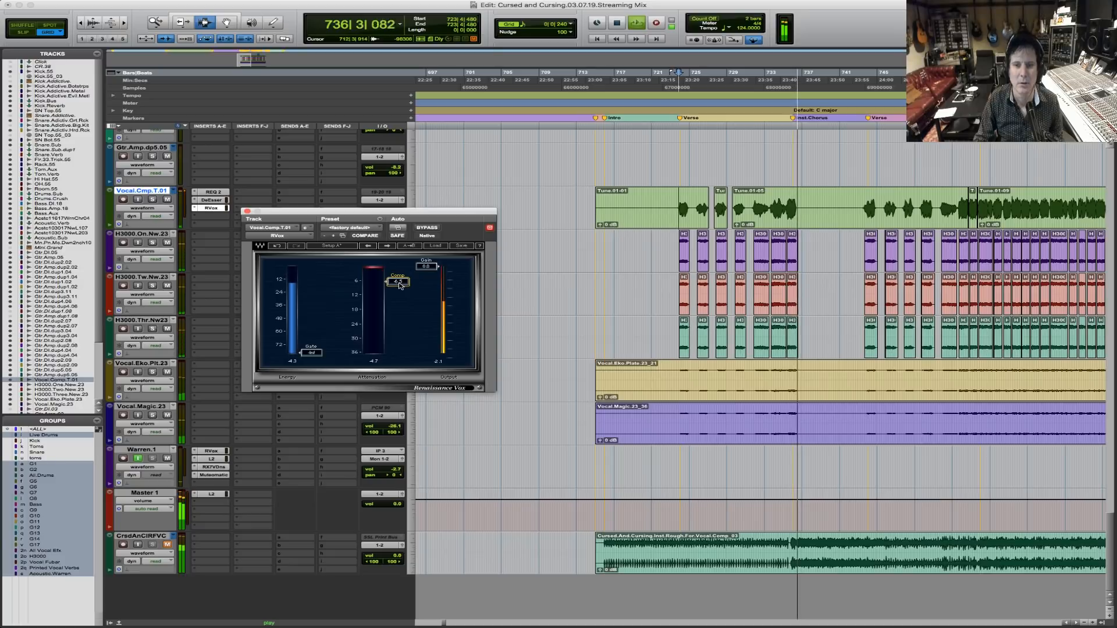
pyautogui.press('space')
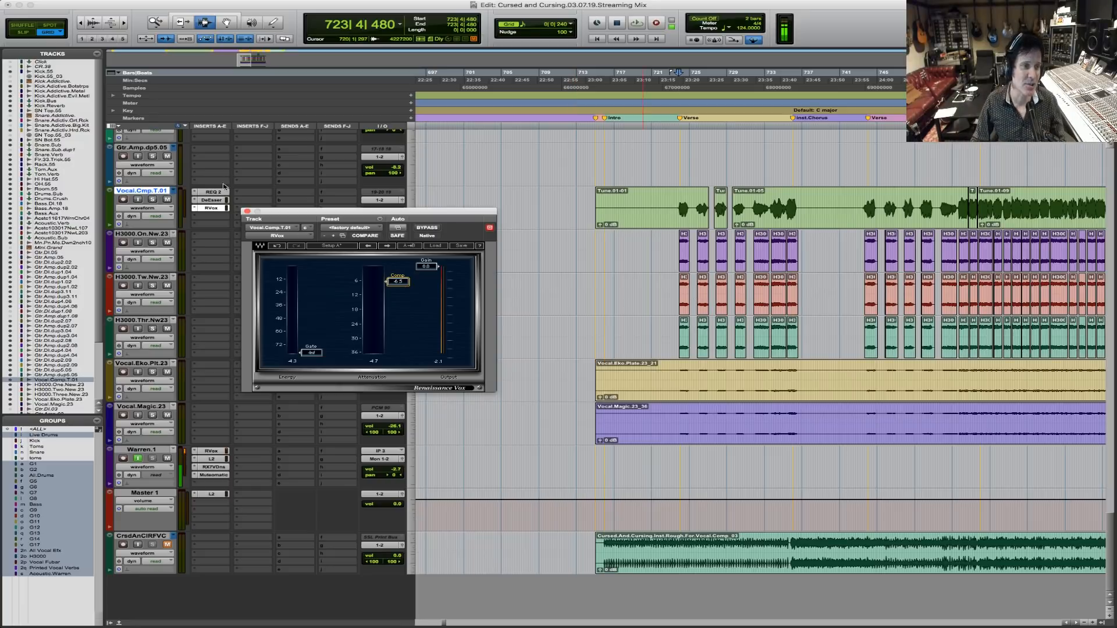
pyautogui.click(247, 213)
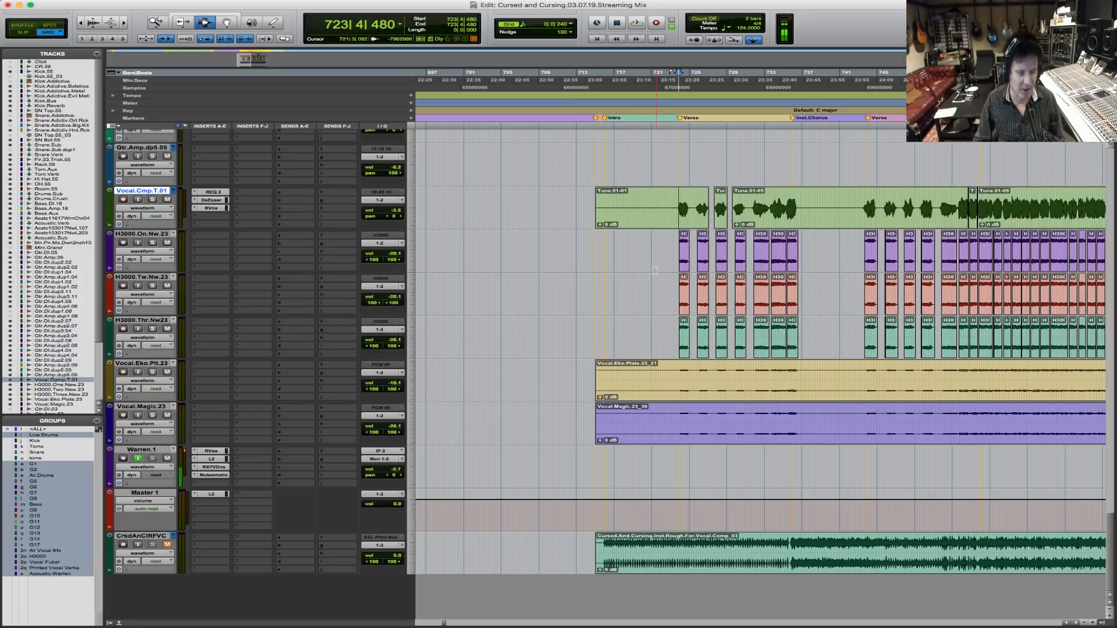
# Step: Solo the Ac103017NL107 and Ac103017NL203 acoustic tracks while playing the chorus from 755|4|240
pyautogui.press('r')
pyautogui.scroll(15, 667, 282)
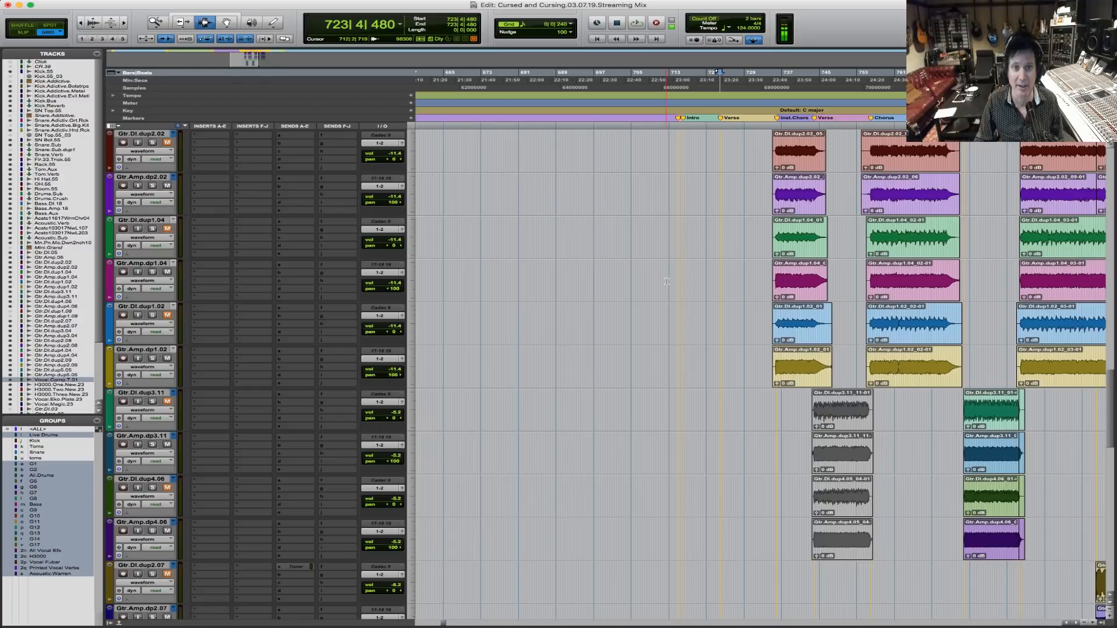
pyautogui.press('F5')
pyautogui.scroll(5, 738, 332)
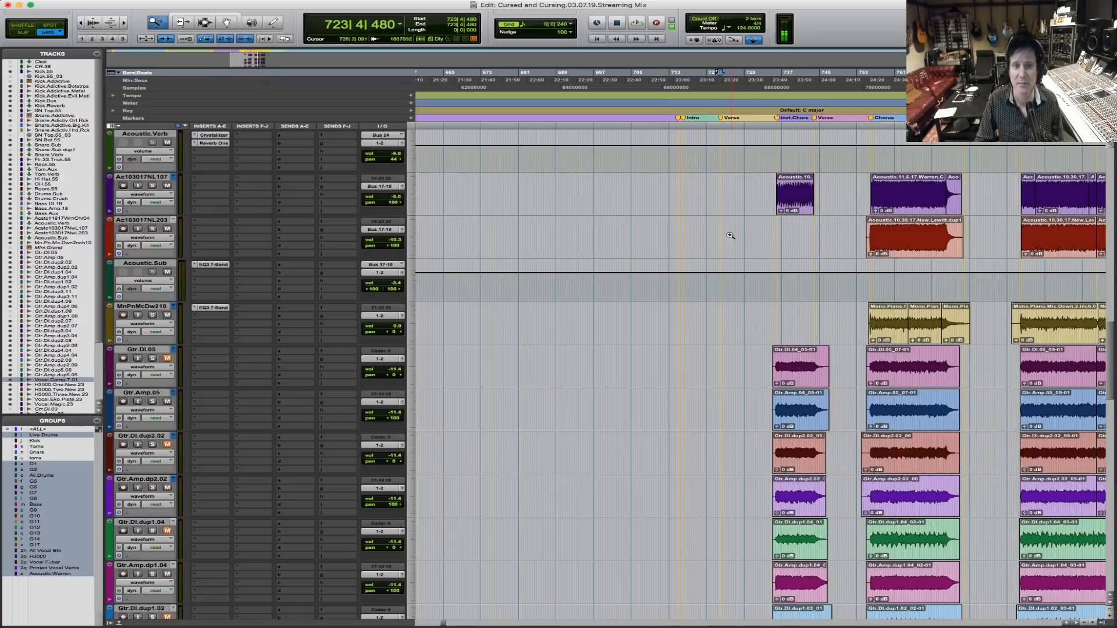
pyautogui.moveTo(731, 236); pyautogui.dragTo(979, 239)
pyautogui.moveTo(531, 214); pyautogui.dragTo(1039, 187)
pyautogui.moveTo(773, 189); pyautogui.dragTo(1111, 192)
pyautogui.press('F7')
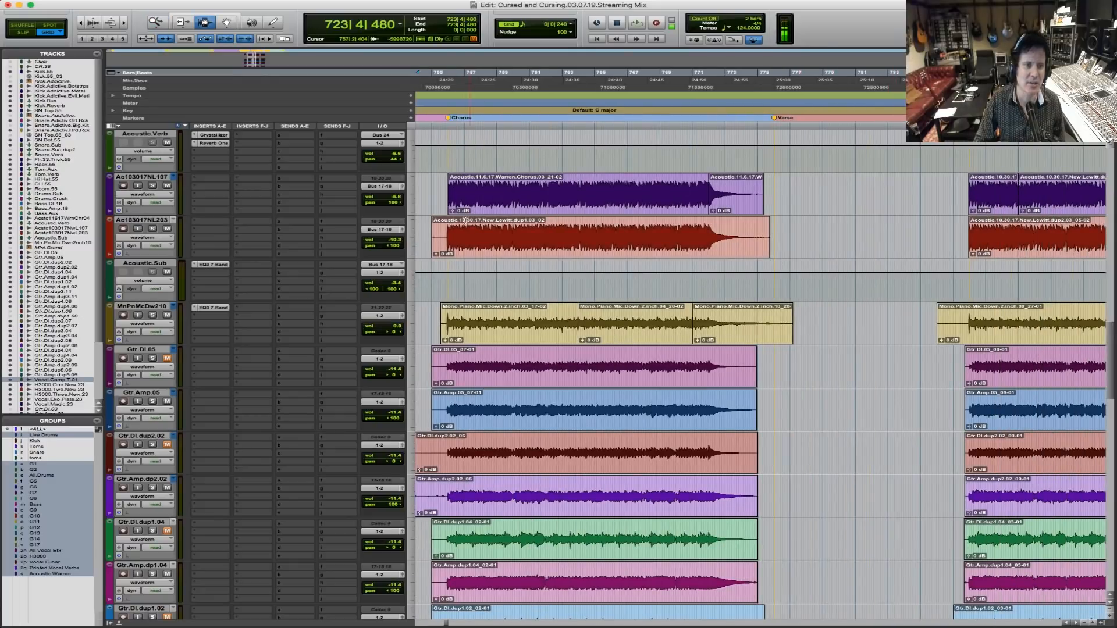
pyautogui.doubleClick(472, 193)
pyautogui.press('F5')
pyautogui.moveTo(442, 233); pyautogui.dragTo(519, 220)
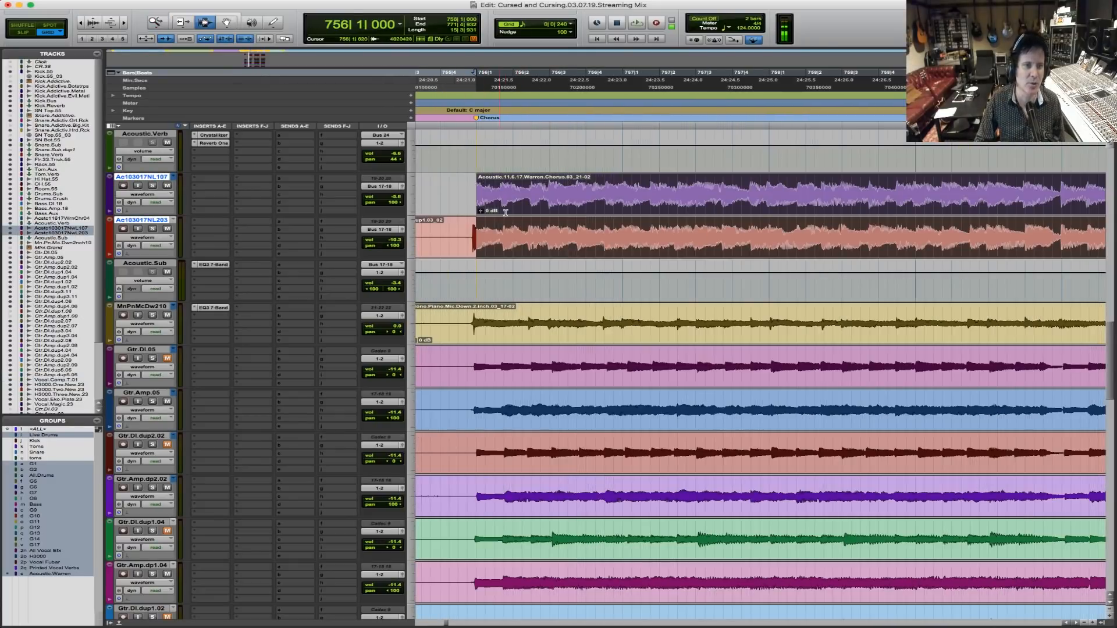
pyautogui.click(444, 236)
pyautogui.press('space')
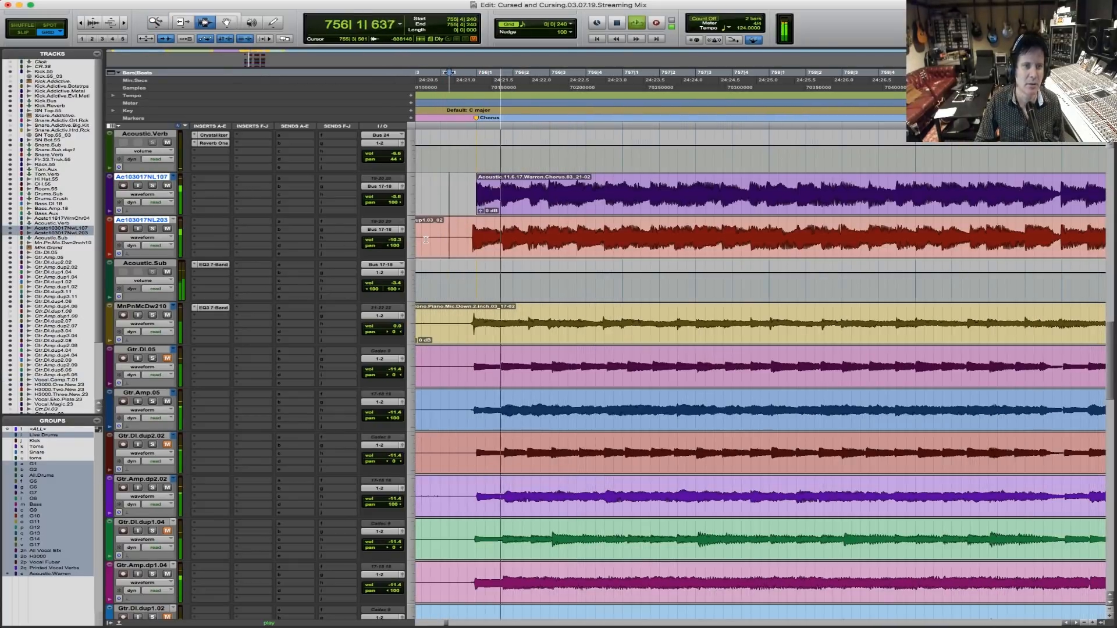
pyautogui.click(153, 230)
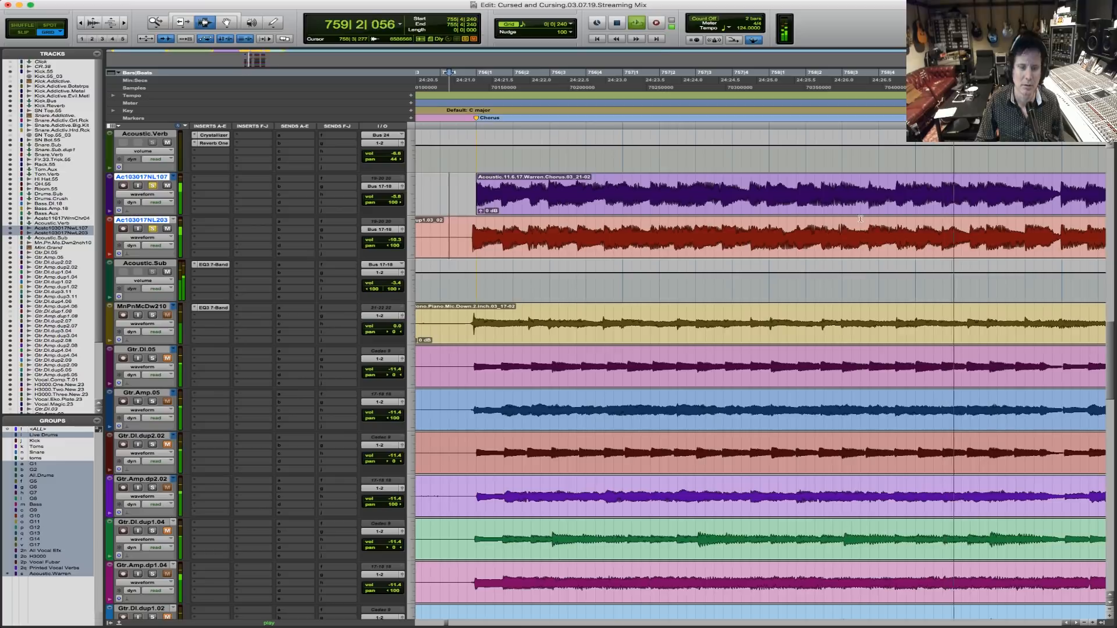
# Step: Examine the chorus acoustic guitar waveforms around bar 761 and replay them from 761|1|000
pyautogui.press('r')
pyautogui.press('r')
pyautogui.press('r')
pyautogui.press('F5')
pyautogui.moveTo(674, 213); pyautogui.dragTo(967, 201)
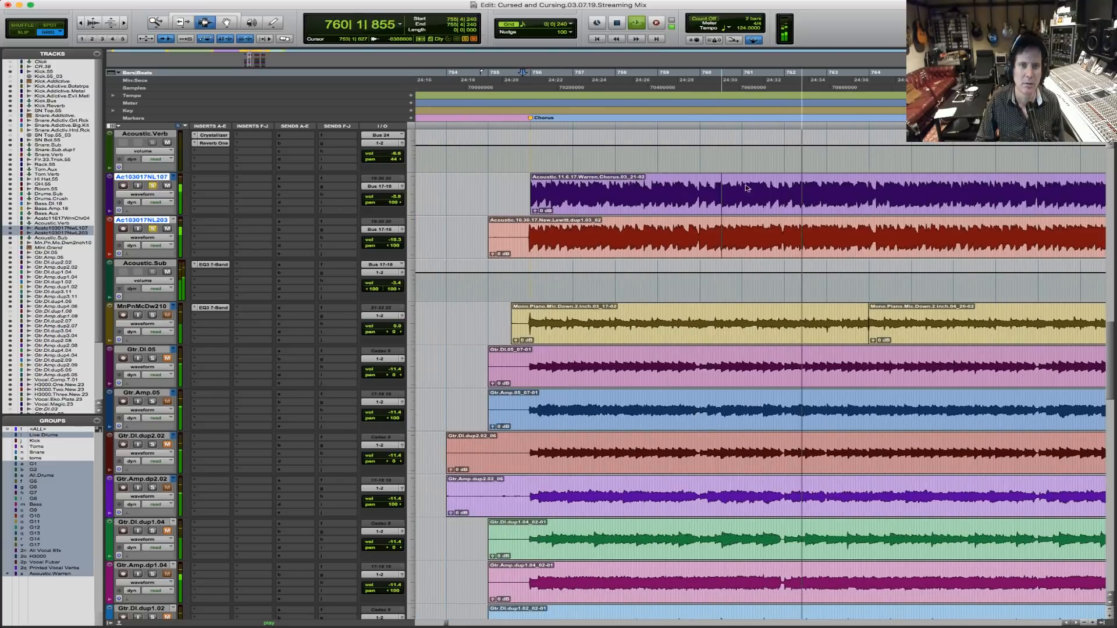
pyautogui.press('F5')
pyautogui.moveTo(682, 201); pyautogui.dragTo(918, 178)
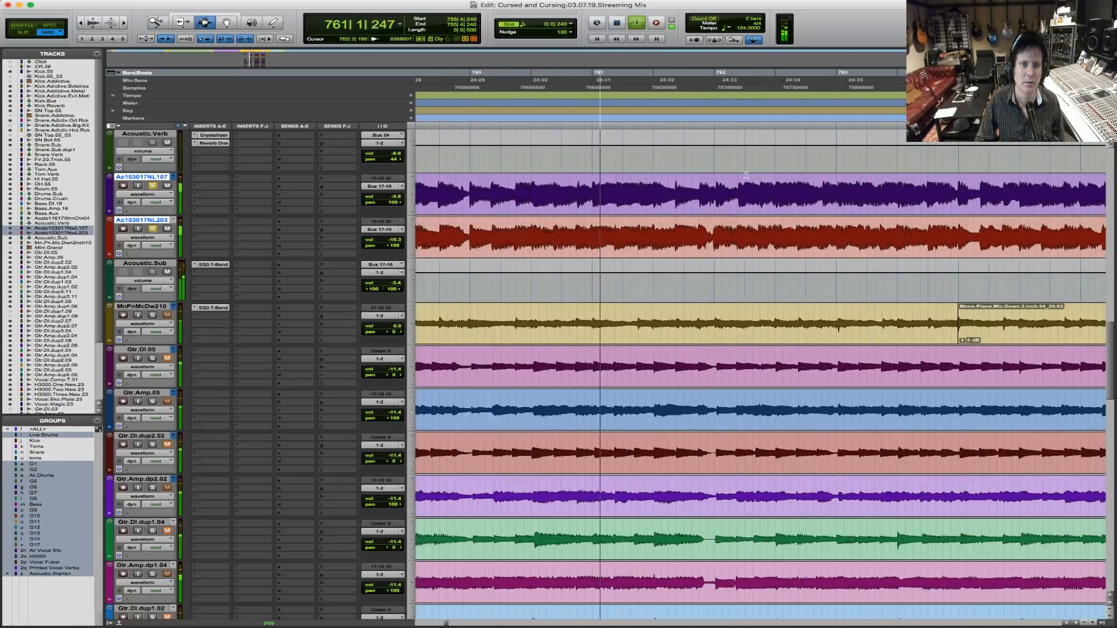
pyautogui.click(601, 212)
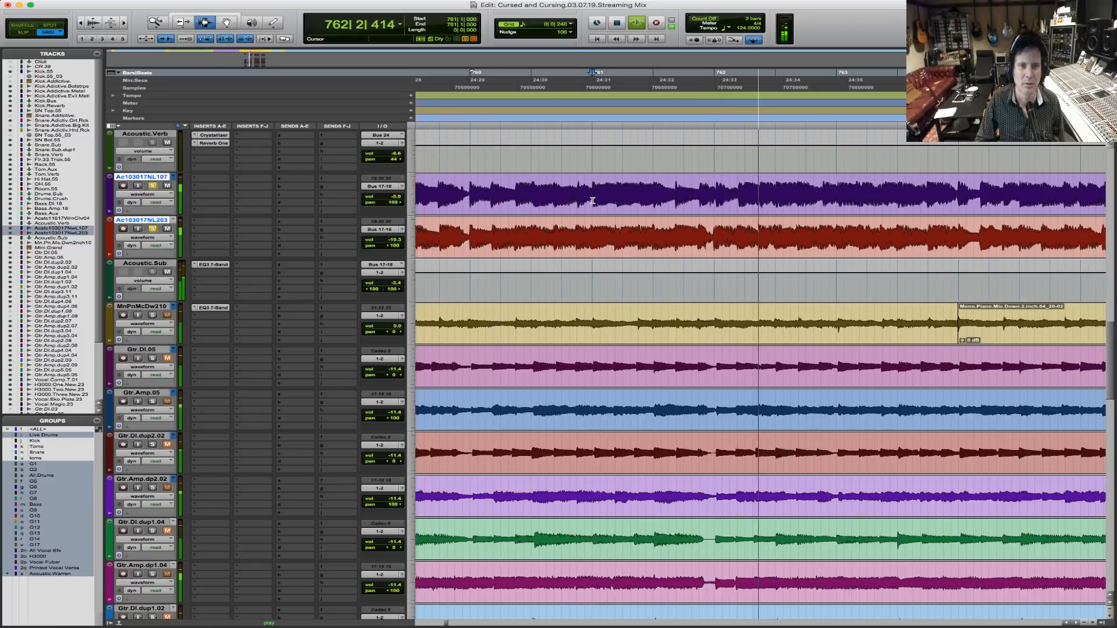
pyautogui.click(955, 200)
pyautogui.press('super+bracketleft')
pyautogui.press('super+bracketleft')
pyautogui.press('super+bracketleft')
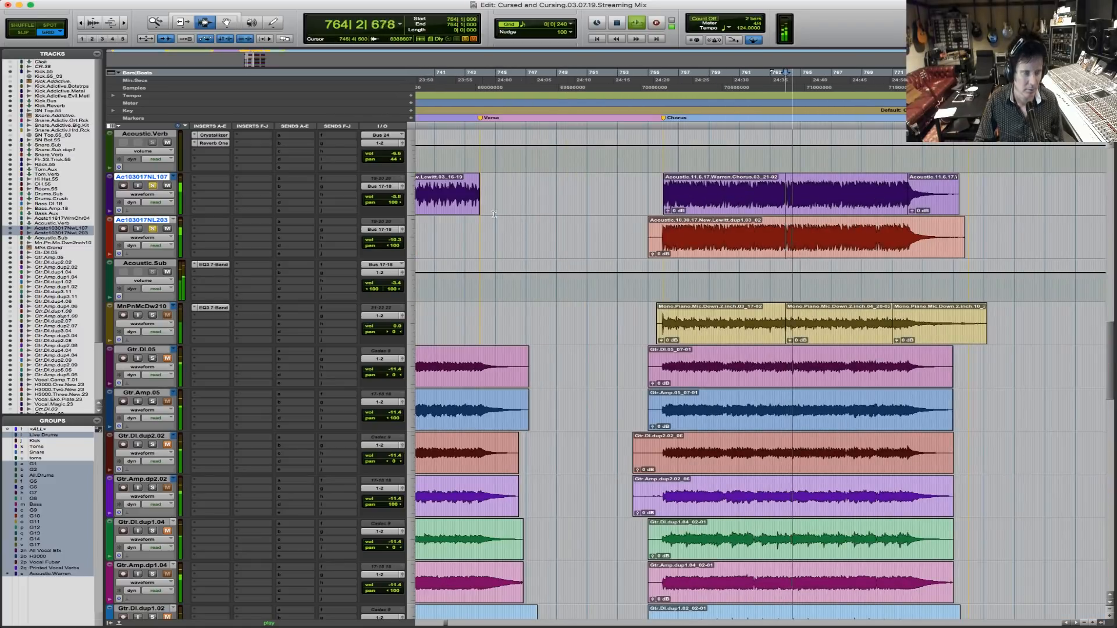
# Step: Audition the soloed acoustic guitar in the instrumental chorus from 735|4|480 and examine its clip on Ac103017NL107
pyautogui.press('space')
pyautogui.click(459, 202)
pyautogui.press('space')
pyautogui.press('F5')
pyautogui.keyDown('alt'); pyautogui.click(460, 201); pyautogui.keyUp('alt')
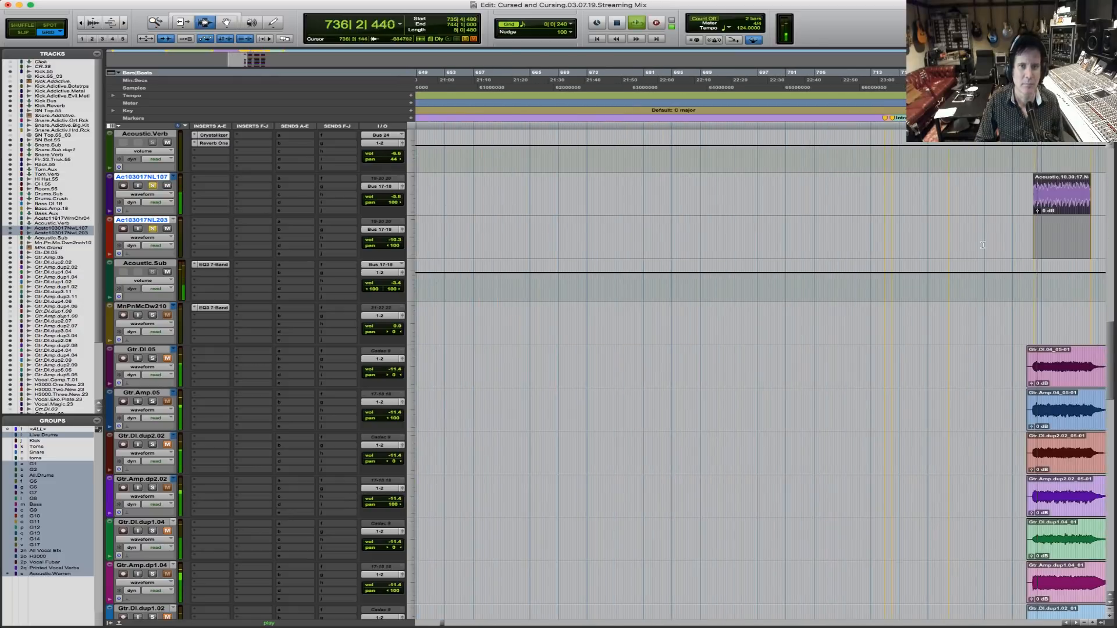
pyautogui.press('F5')
pyautogui.moveTo(1008, 205); pyautogui.dragTo(1111, 204)
pyautogui.press('space')
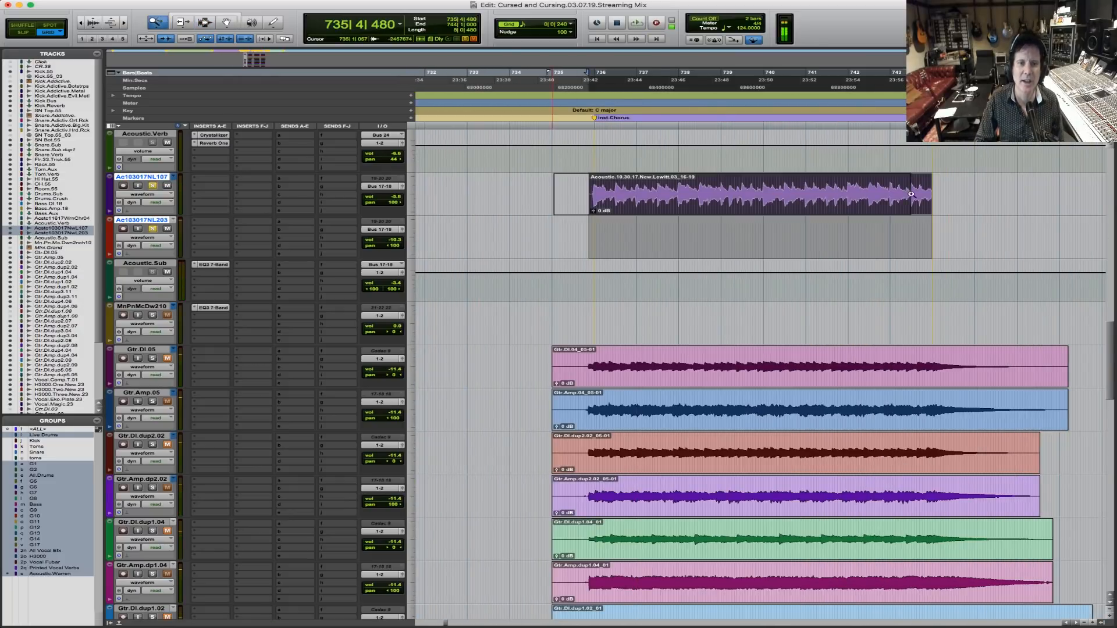
# Step: Play the instrumental chorus acoustic from 740|1|000 and suspend the track groups
pyautogui.press('super+bracketright')
pyautogui.click(489, 189)
pyautogui.press('space')
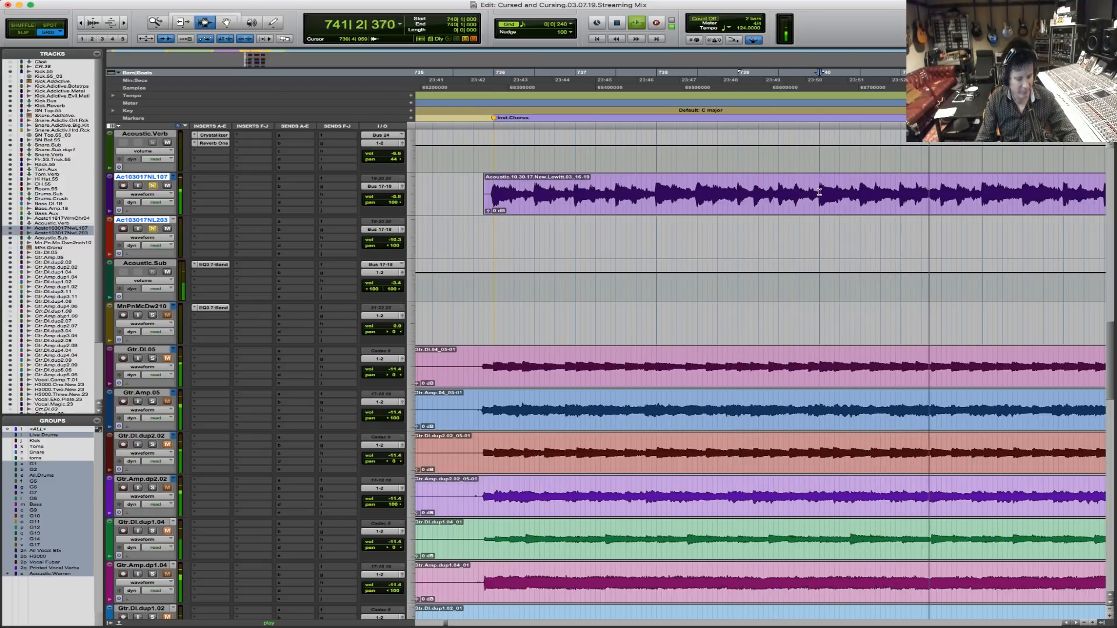
pyautogui.press('r')
pyautogui.press('F5')
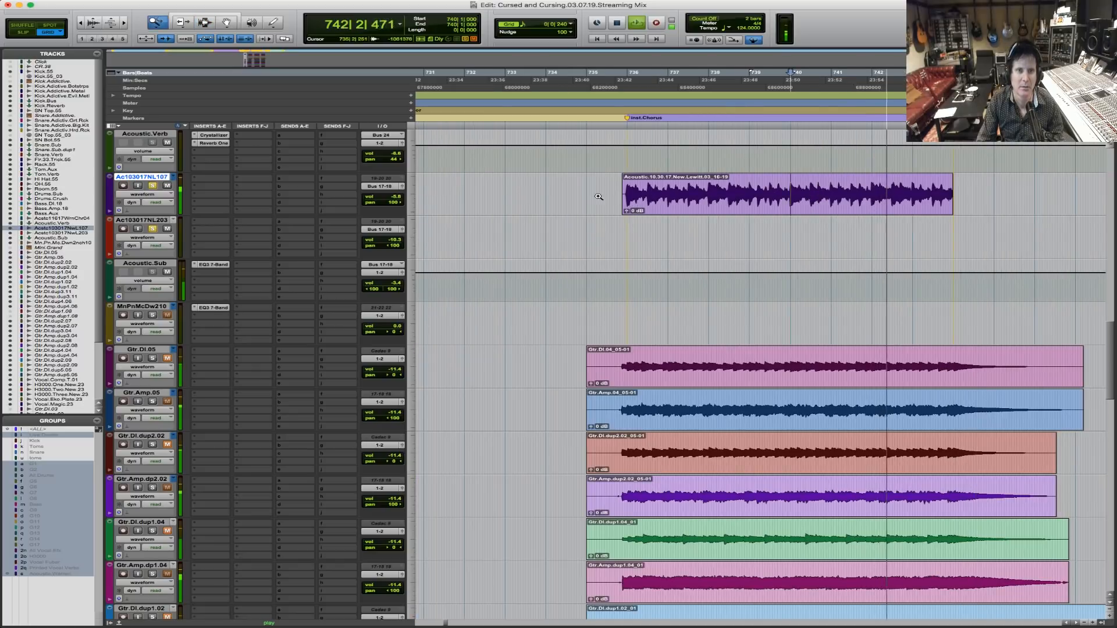
pyautogui.moveTo(603, 197); pyautogui.dragTo(1027, 184)
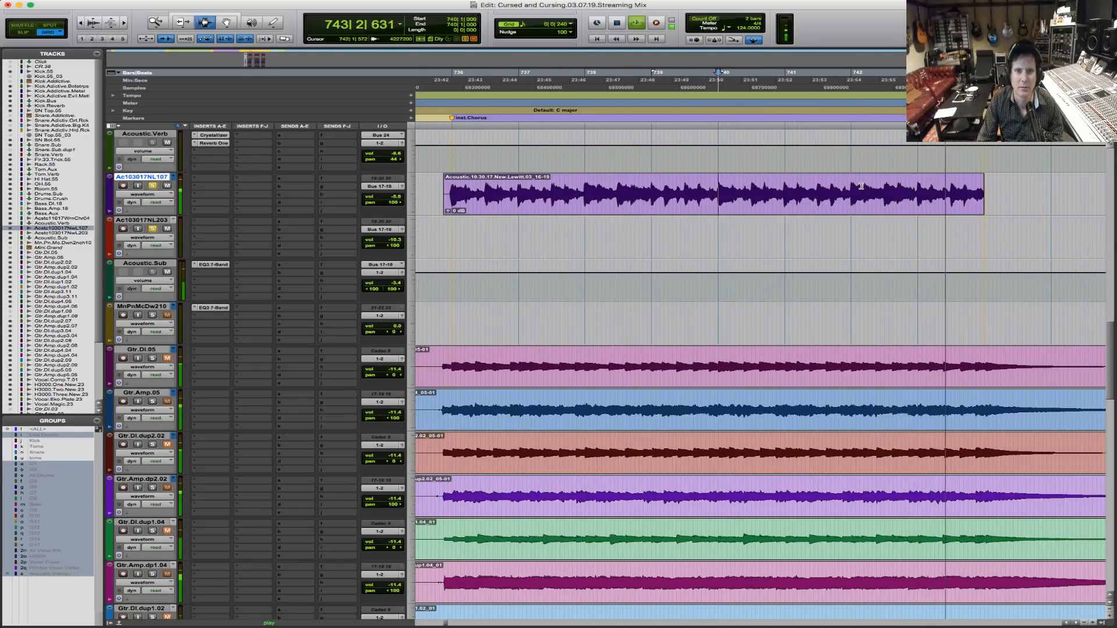
pyautogui.press('space')
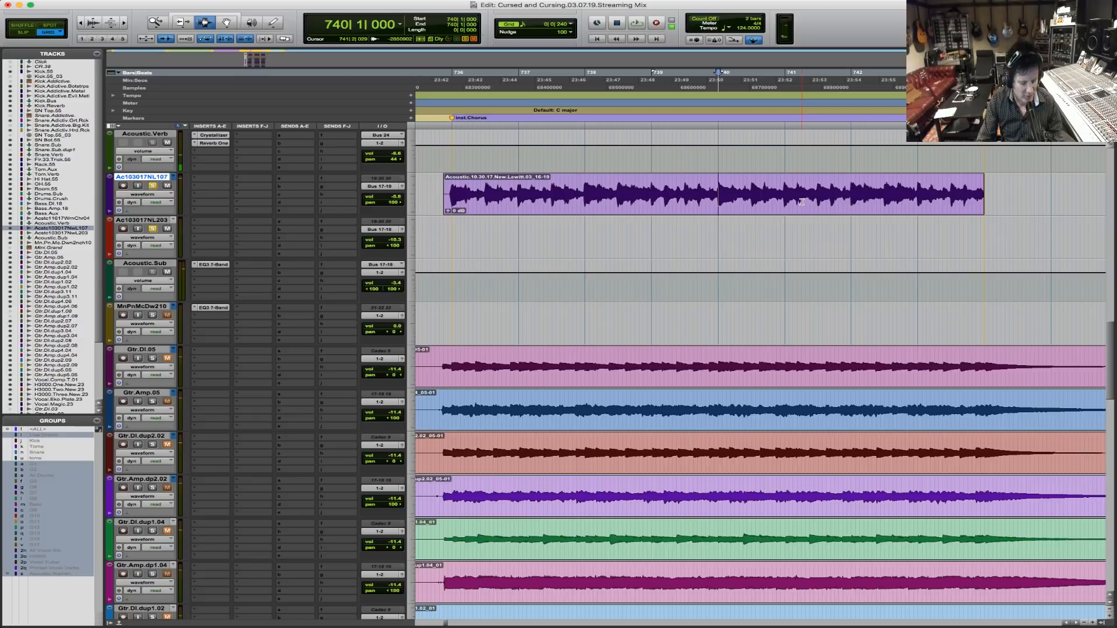
# Step: Split the Ac103017NL107 instrumental chorus clip at 740|1|000 and copy its second half to Ac103017NL203 at 736|1|000
pyautogui.press('b')
pyautogui.doubleClick(794, 203)
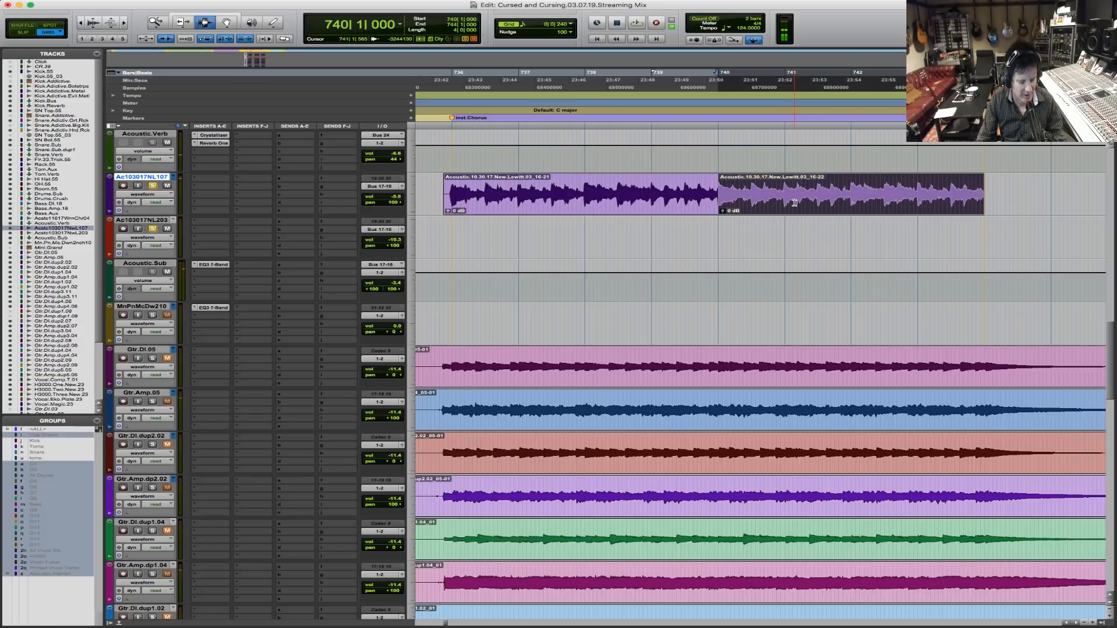
pyautogui.press('F8')
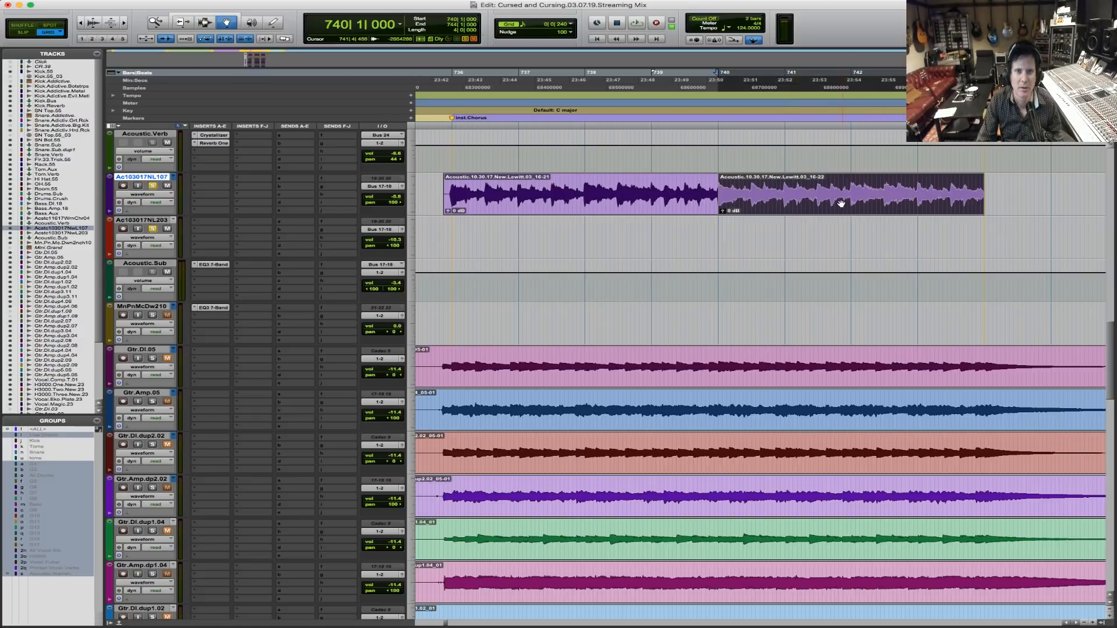
pyautogui.moveTo(911, 204); pyautogui.dragTo(591, 240)
# Step: Split the first acoustic clip on Ac103017NL107 at 736|1|000 and copy the four-bar section from 736|1|000 to 740|1|000
pyautogui.press('F7')
pyautogui.moveTo(447, 197); pyautogui.dragTo(451, 196)
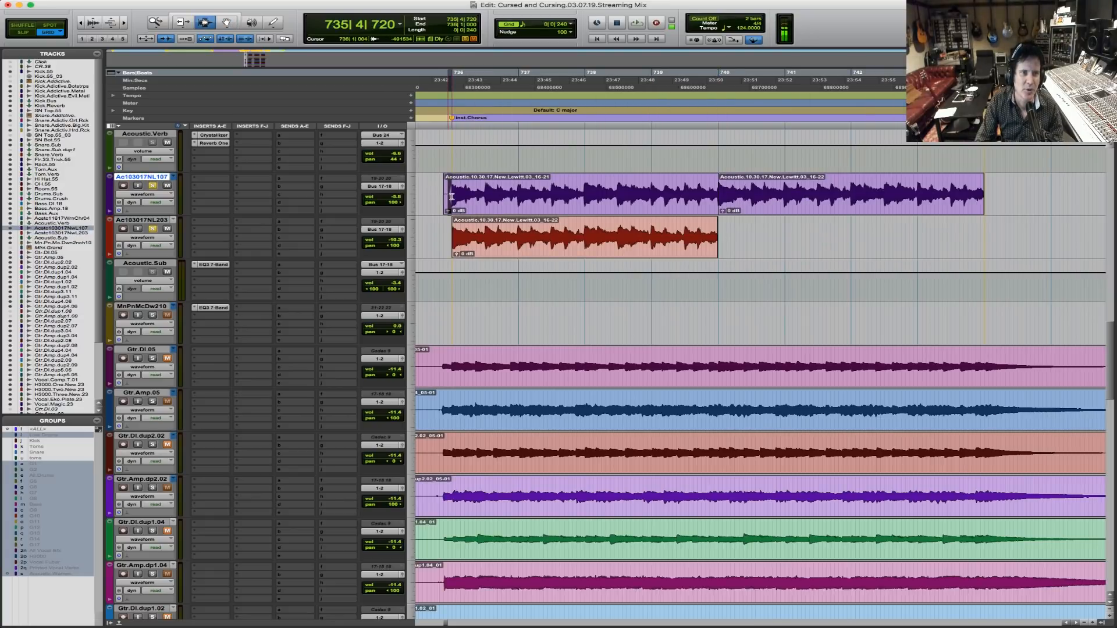
pyautogui.click(453, 195)
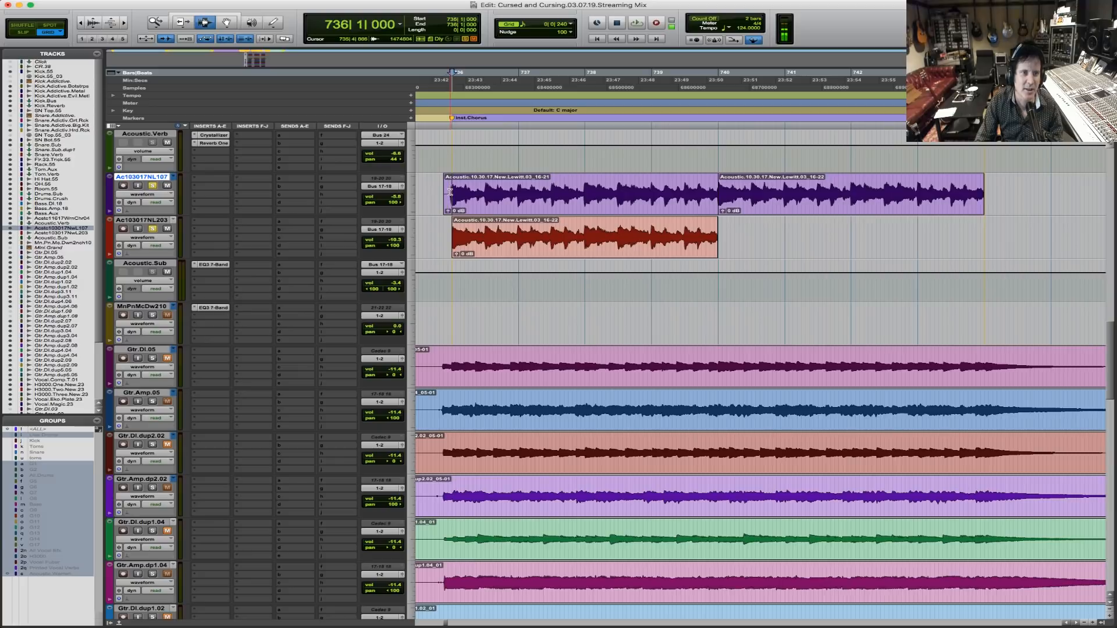
pyautogui.press('super+e')
pyautogui.doubleClick(524, 198)
pyautogui.press('super+c')
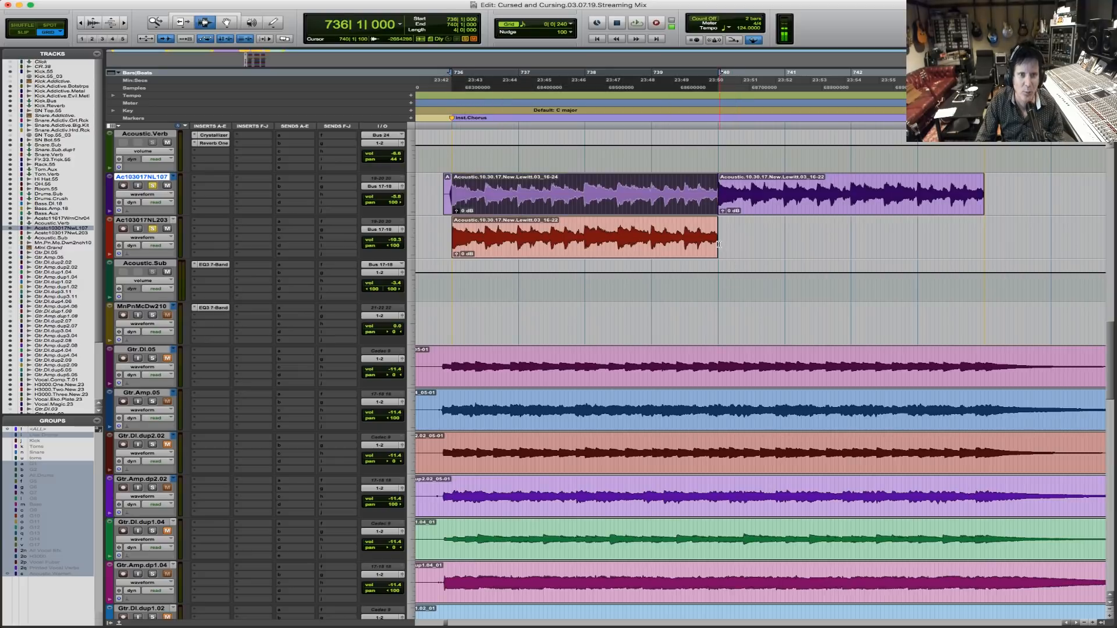
# Step: Paste the copied section on Ac103017NL203 at 740|1|000 and audition both acoustics from 735|4|720
pyautogui.click(720, 245)
pyautogui.press('super+v')
pyautogui.click(448, 203)
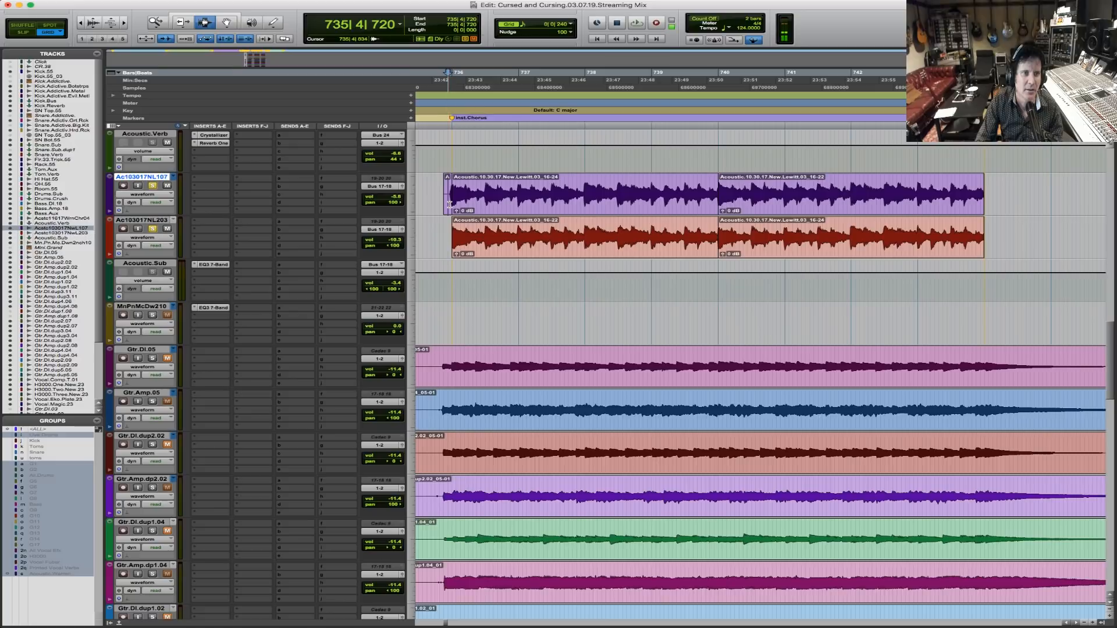
pyautogui.press('space')
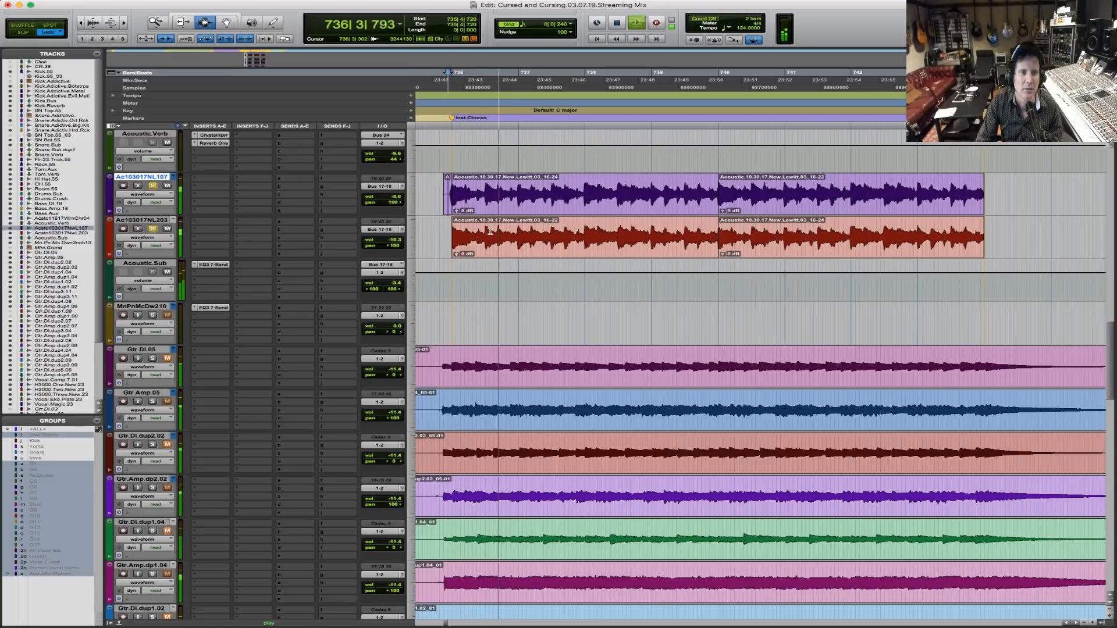
# Step: Heal the Ac103017NL107 split near 736|1|000 and extend the Ac103017NL203 clip's start slightly before it with a short fade-in
pyautogui.press('F5')
pyautogui.moveTo(437, 231)
pyautogui.mouseDown()
pyautogui.moveTo(537, 231)
pyautogui.moveTo(541, 202)
pyautogui.moveTo(564, 195)
pyautogui.mouseUp()
pyautogui.press('F2')
pyautogui.press('F6')
pyautogui.press('space')
pyautogui.press('F7')
pyautogui.press('F6')
pyautogui.press('F7')
pyautogui.press('f')
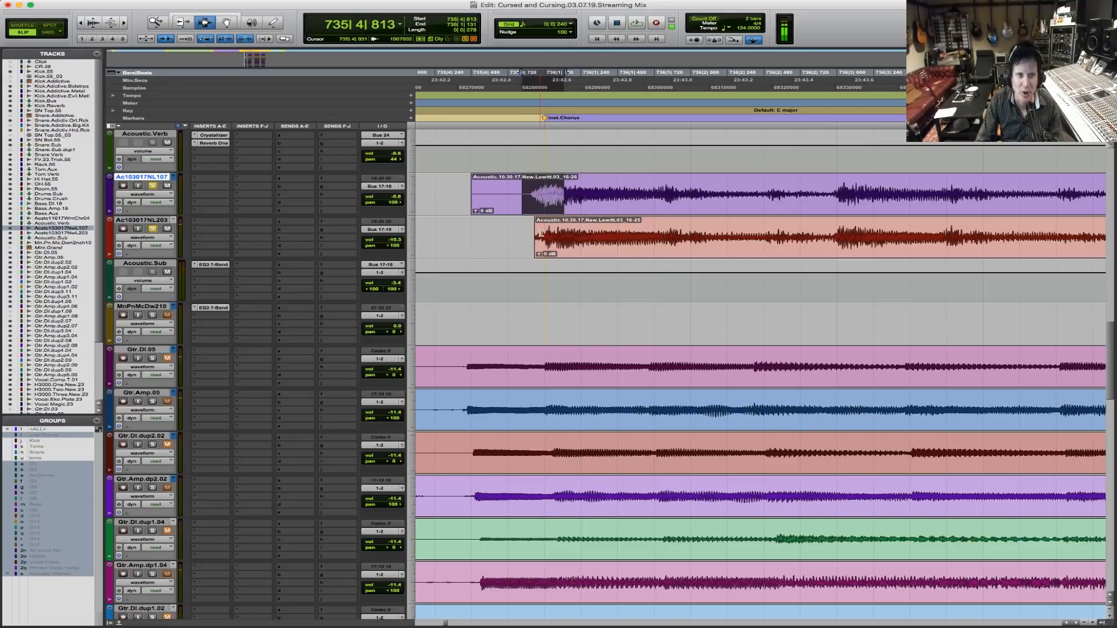
pyautogui.click(542, 233)
# Step: Extend the start of the second Ac103017NL203 clip back to 739|4|890 and crossfade the join with the first clip
pyautogui.press('r')
pyautogui.press('r')
pyautogui.press('r')
pyautogui.press('r')
pyautogui.press('r')
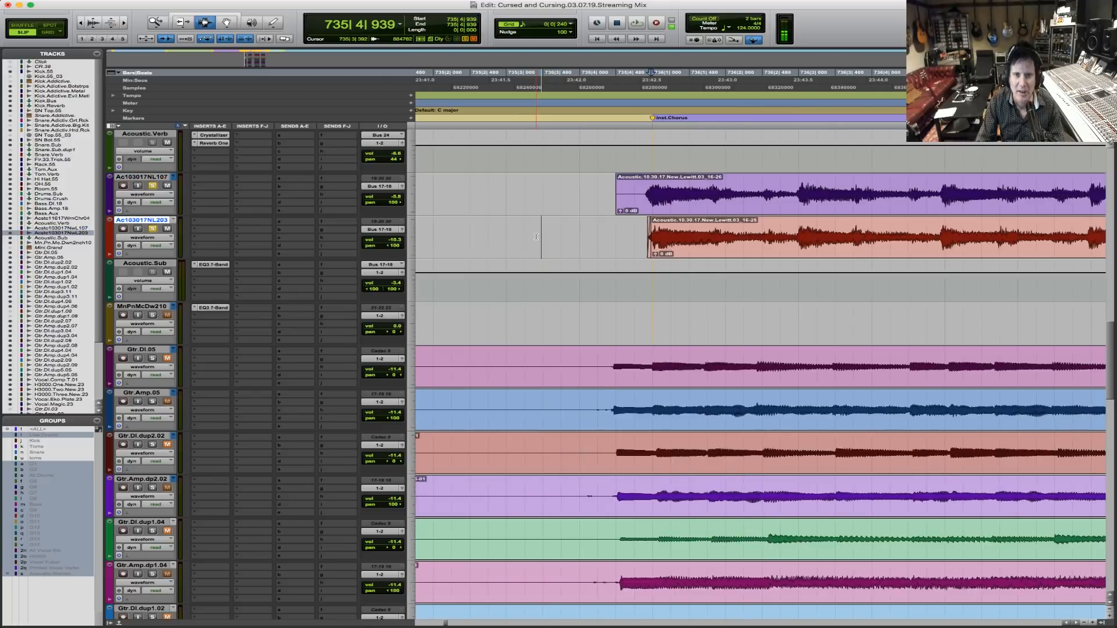
pyautogui.press('r')
pyautogui.press('F5')
pyautogui.moveTo(706, 226); pyautogui.dragTo(897, 222)
pyautogui.press('F5')
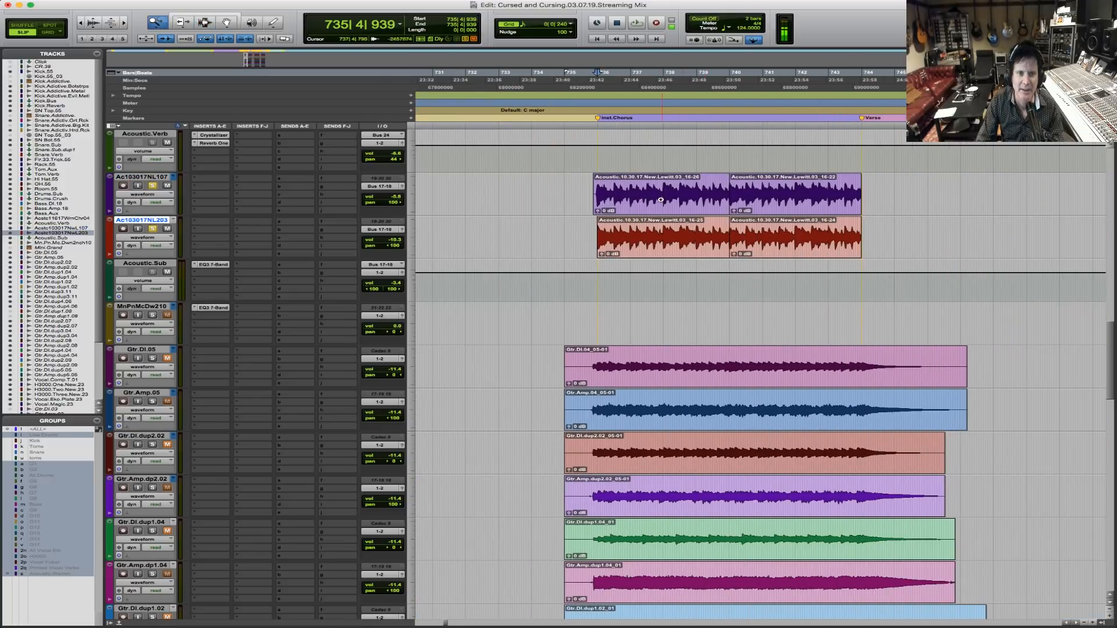
pyautogui.moveTo(663, 196); pyautogui.dragTo(870, 201)
pyautogui.press('F5')
pyautogui.moveTo(589, 220); pyautogui.dragTo(671, 251)
pyautogui.press('F6')
pyautogui.press('F7')
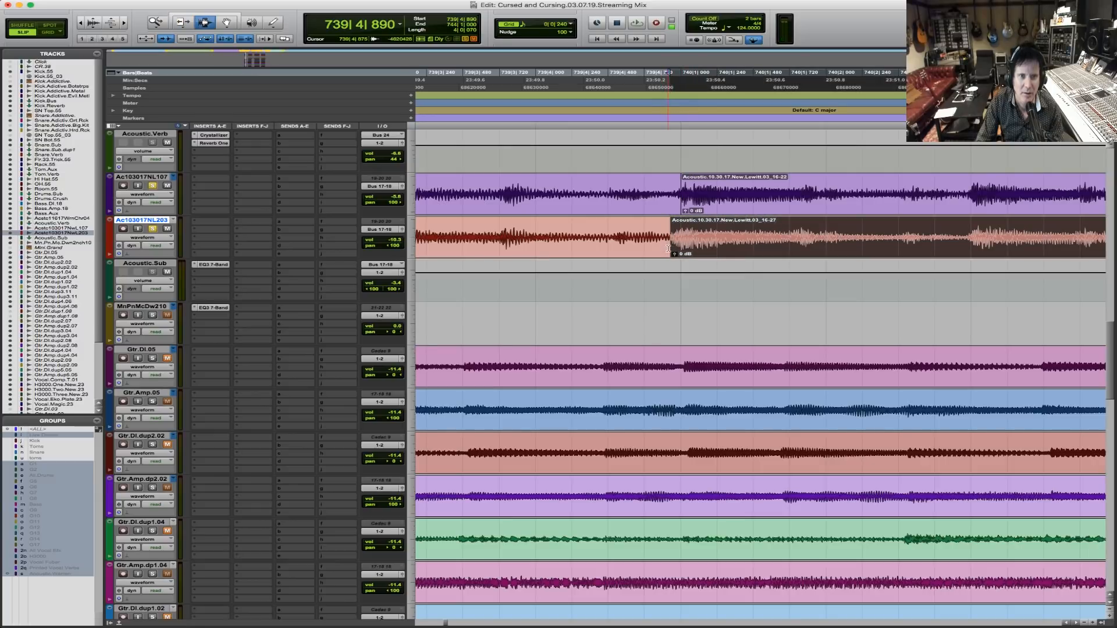
pyautogui.moveTo(670, 235); pyautogui.dragTo(674, 234)
pyautogui.press('f')
# Step: Heal the Ac103017NL107 split at 740|1|000 and play across the edit from 739|4|001
pyautogui.click(664, 195)
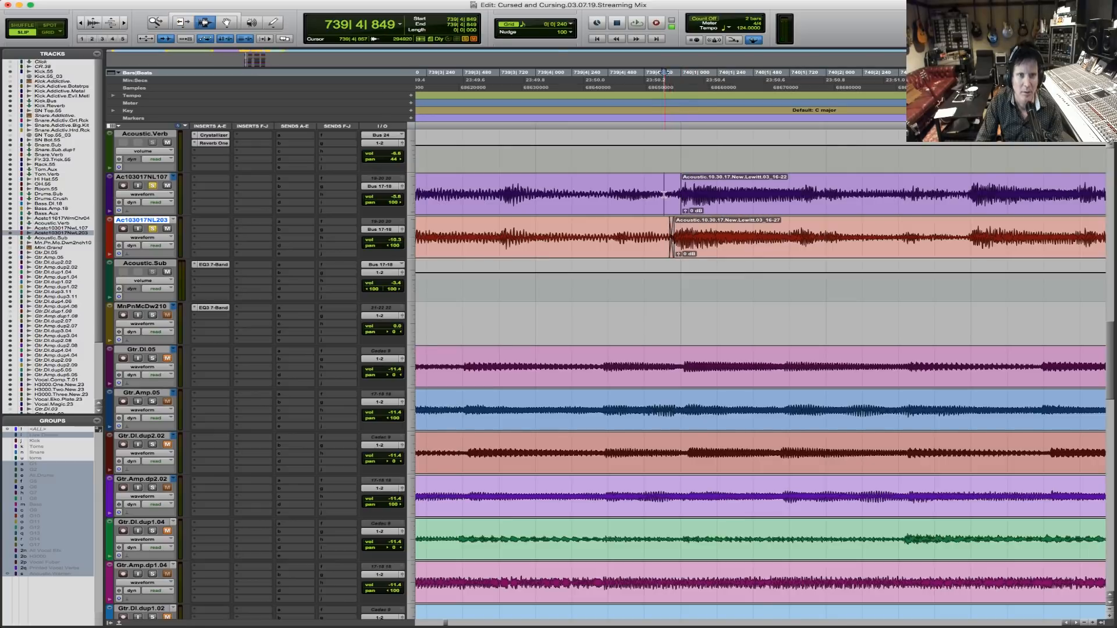
pyautogui.moveTo(664, 195); pyautogui.dragTo(688, 196)
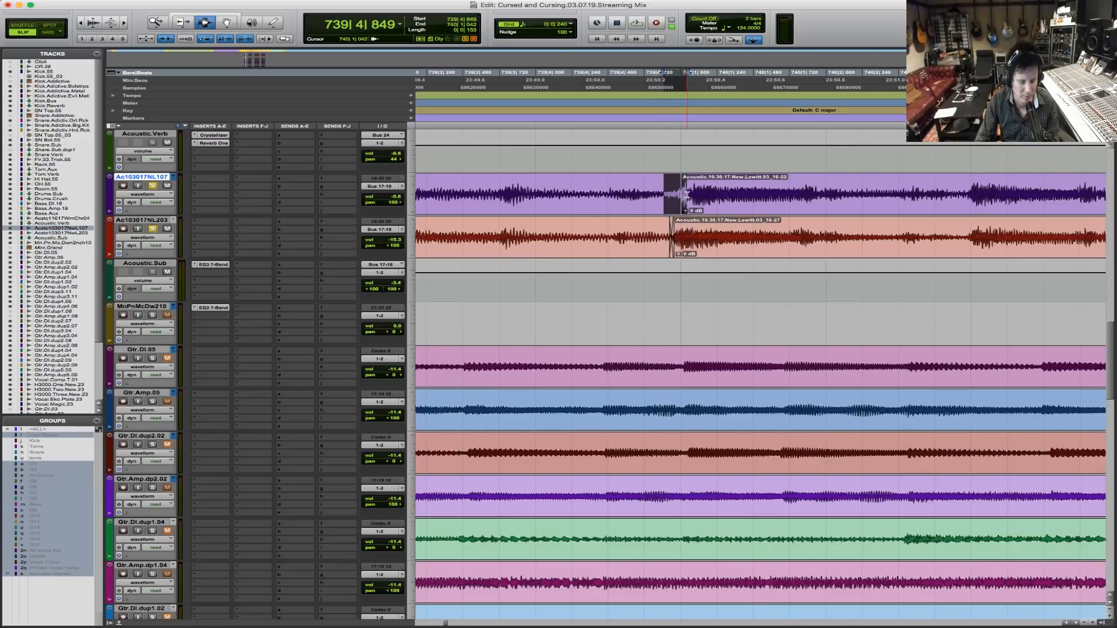
pyautogui.press('super+h')
pyautogui.click(536, 204)
pyautogui.press('space')
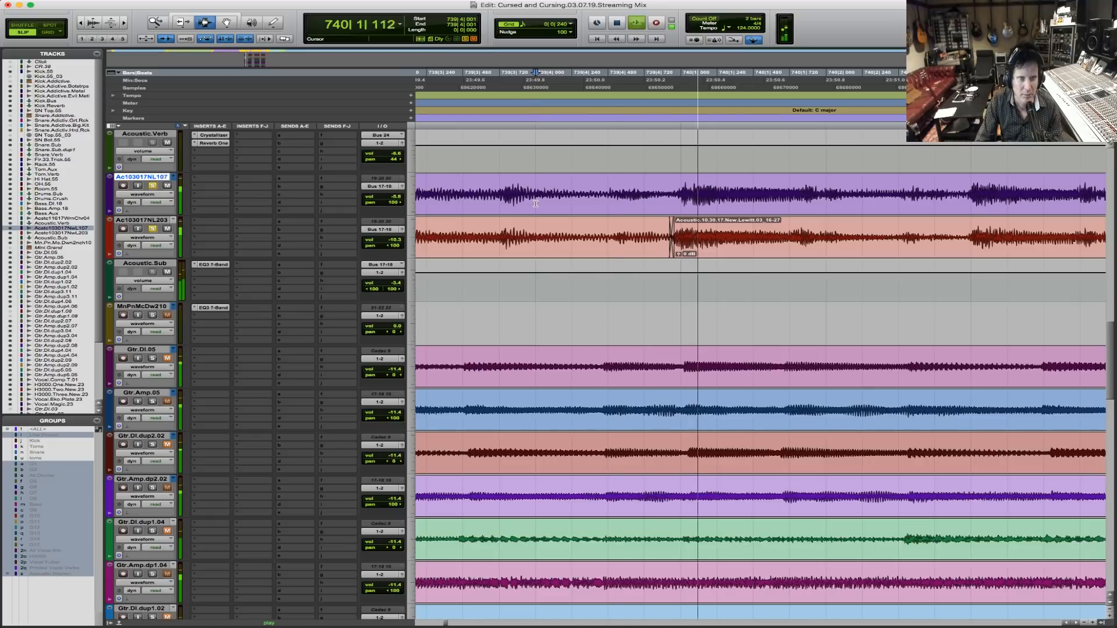
# Step: Raise the Ac103017NL203 volume and unsolo both acoustic tracks while auditioning the instrumental chorus from 735|3|739
pyautogui.press('r')
pyautogui.press('r')
pyautogui.press('r')
pyautogui.press('r')
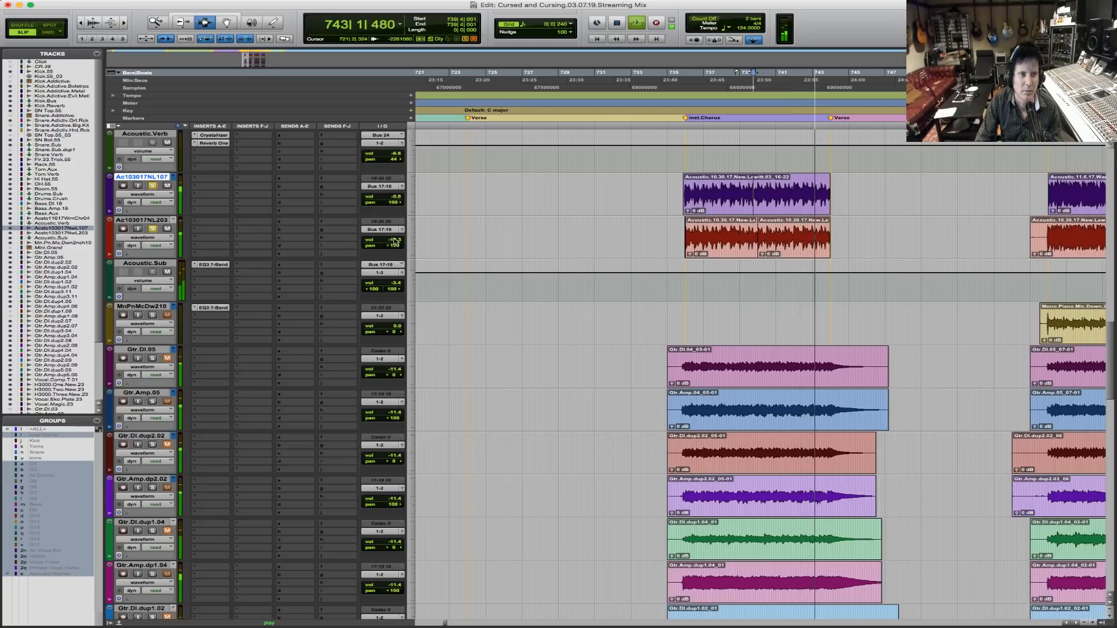
pyautogui.moveTo(394, 240); pyautogui.dragTo(394, 236)
pyautogui.click(680, 191)
pyautogui.press('space')
pyautogui.press('space')
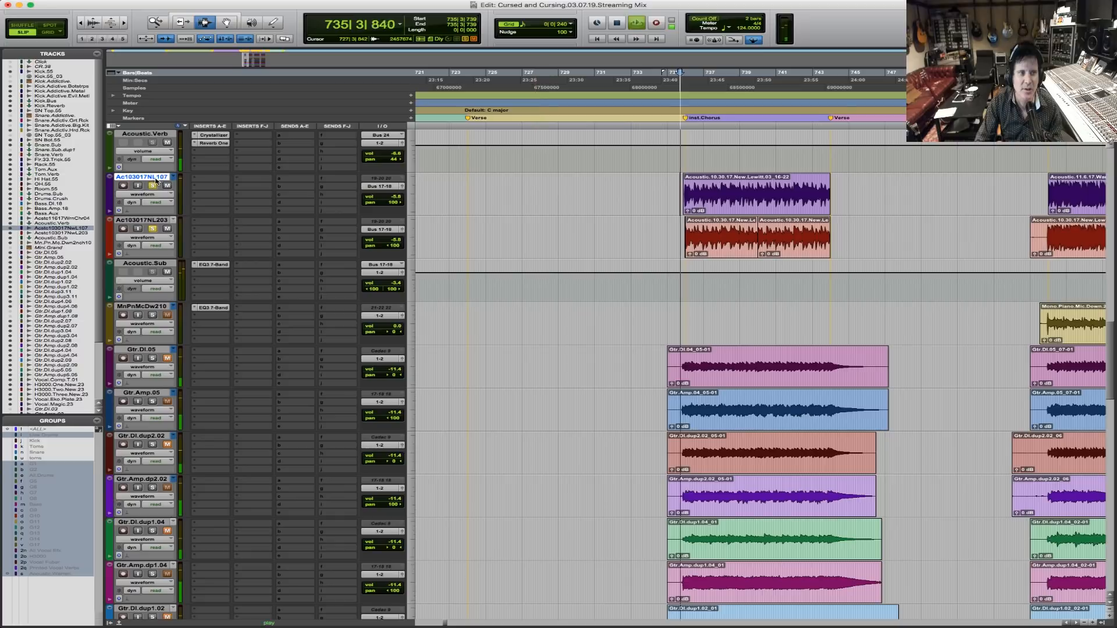
pyautogui.click(153, 186)
pyautogui.click(152, 229)
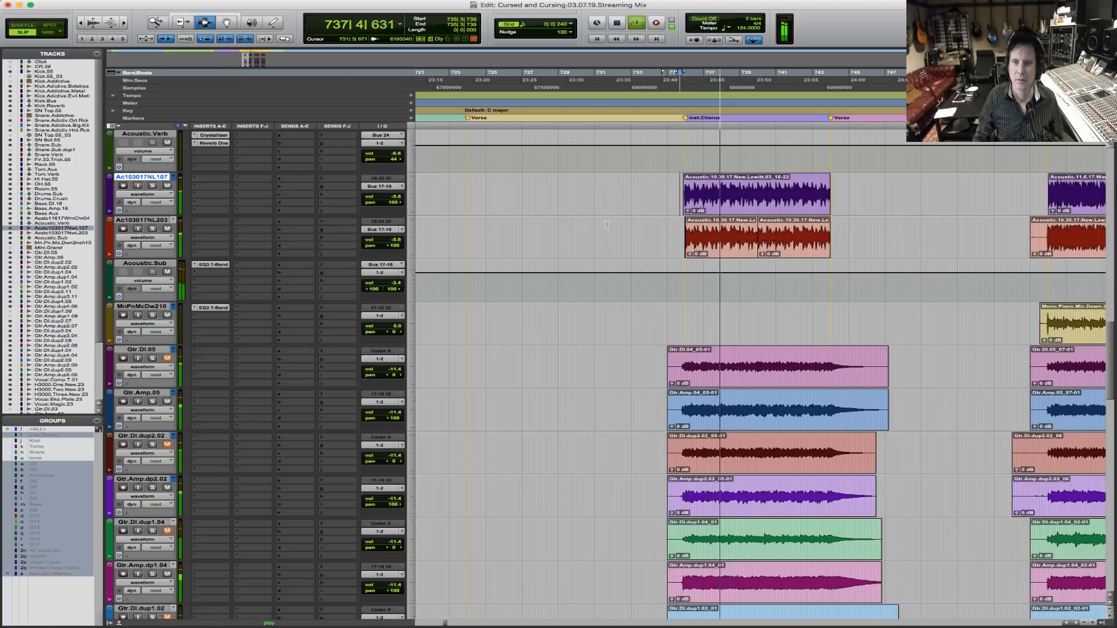
pyautogui.press('space')
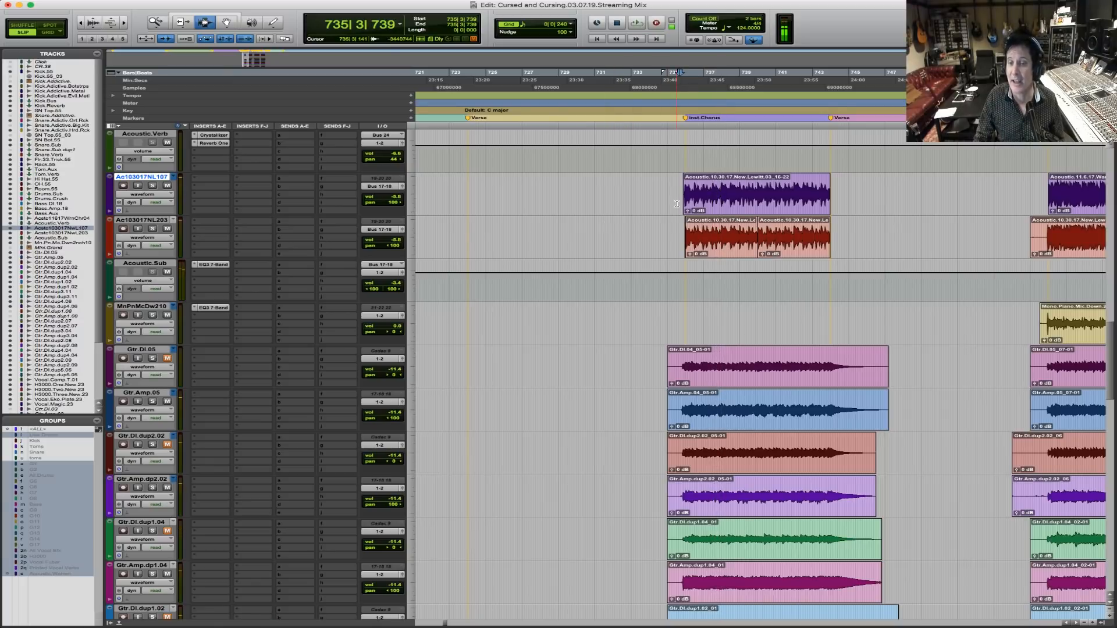
# Step: Play the full mix through the instrumental chorus from 735|3|431
pyautogui.press('F5')
pyautogui.moveTo(650, 201); pyautogui.dragTo(875, 194)
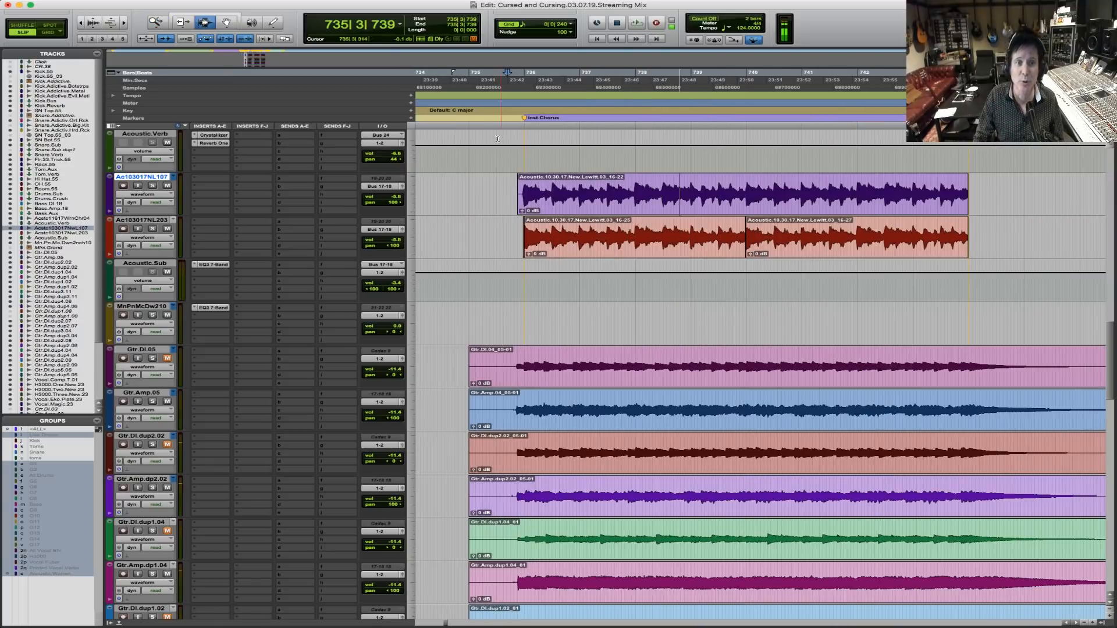
pyautogui.click(503, 196)
pyautogui.press('space')
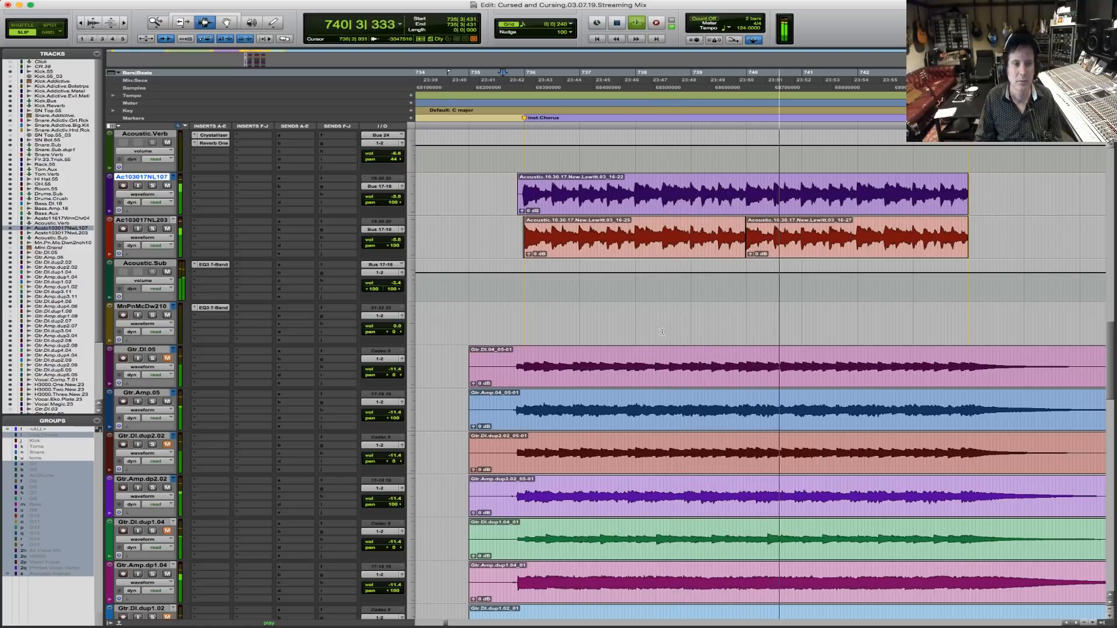
pyautogui.scroll(-4, 676, 341)
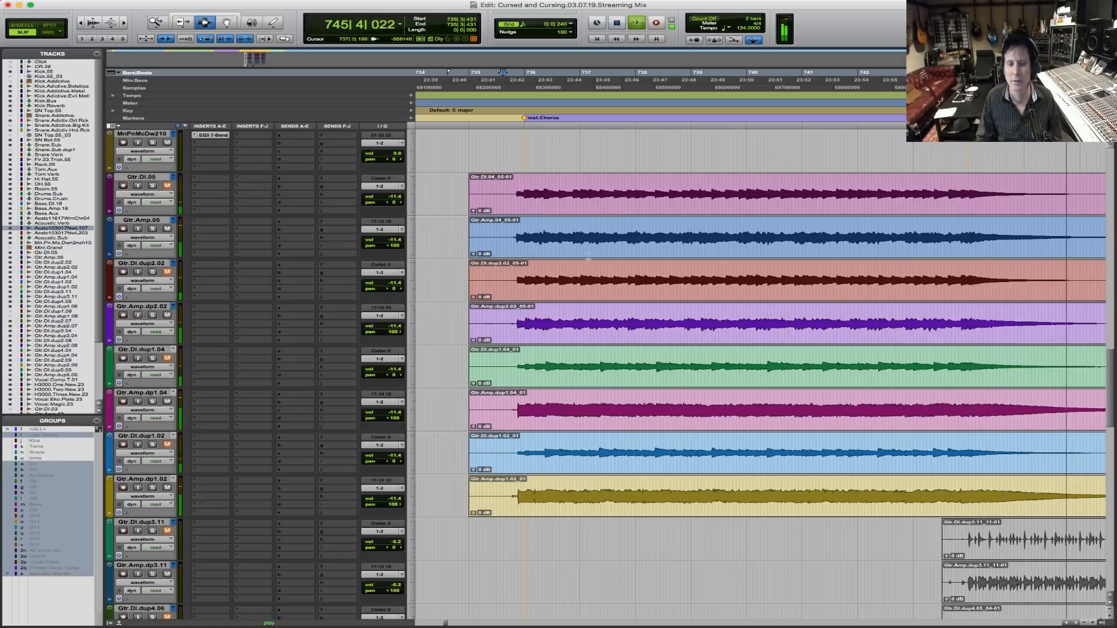
# Step: Select the eight guitar tracks Gtr.DI.05 through Gtr.Amp.dp1.02 from 735|4|604 to 744|1|581, then solo and audition them
pyautogui.moveTo(519, 198); pyautogui.dragTo(976, 498)
pyautogui.press('space')
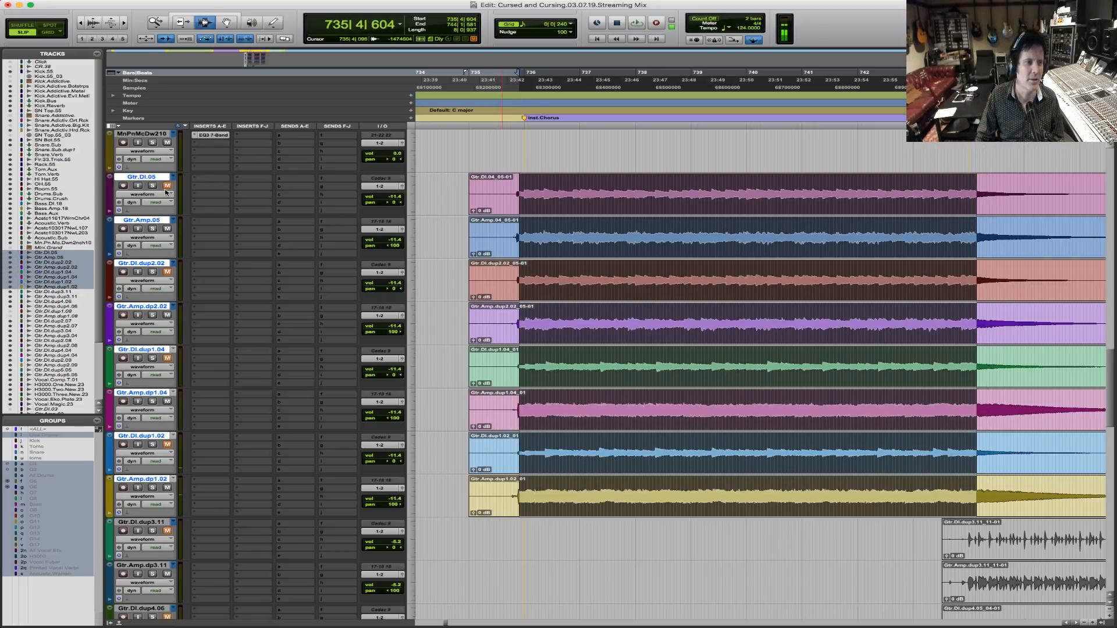
pyautogui.click(153, 187)
pyautogui.press('space')
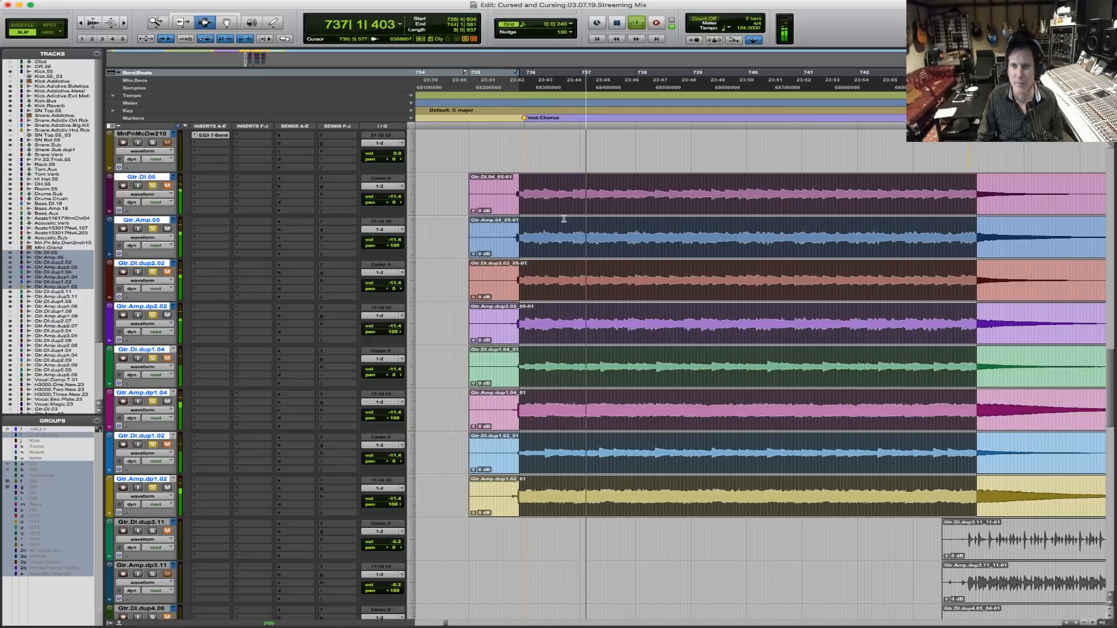
pyautogui.press('space')
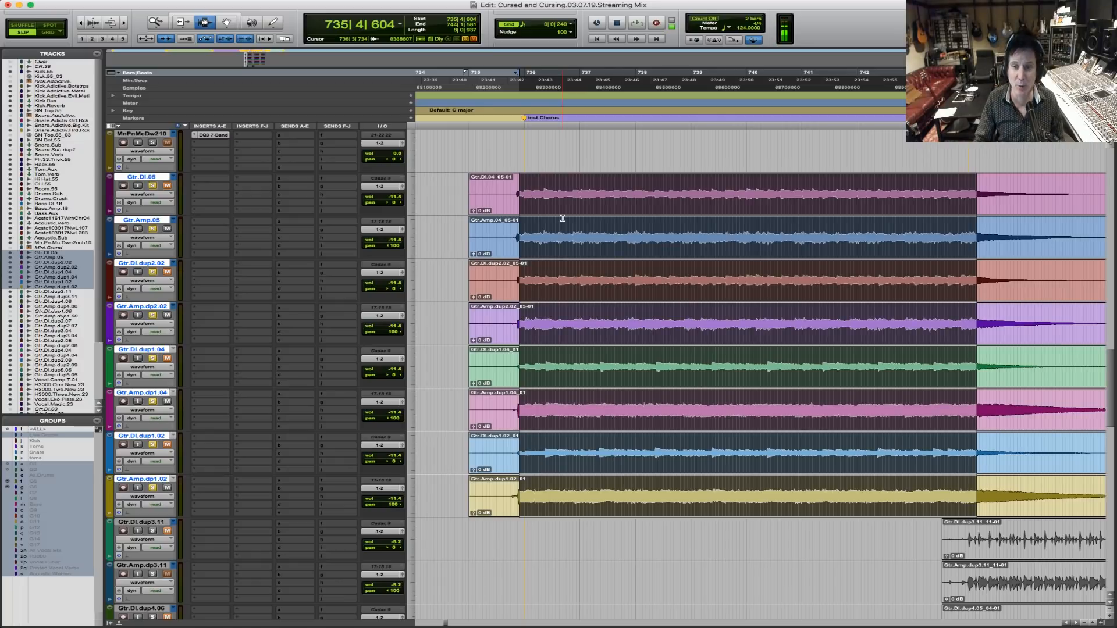
pyautogui.press('space')
pyautogui.press('r')
pyautogui.press('r')
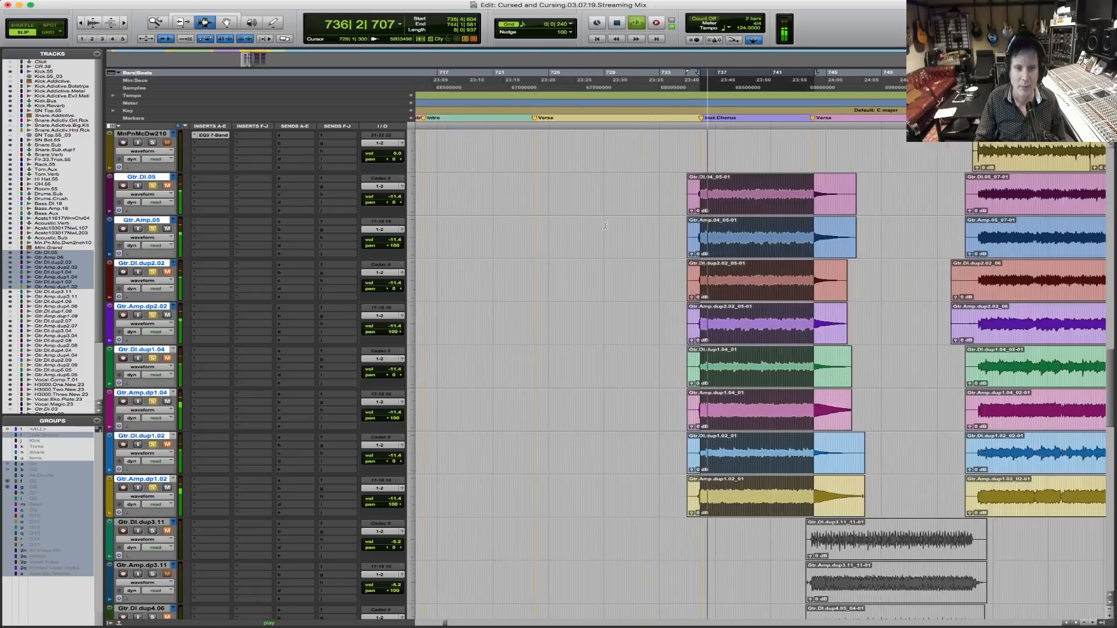
pyautogui.press('r')
pyautogui.press('F5')
pyautogui.moveTo(680, 256); pyautogui.dragTo(1025, 290)
pyautogui.press('space')
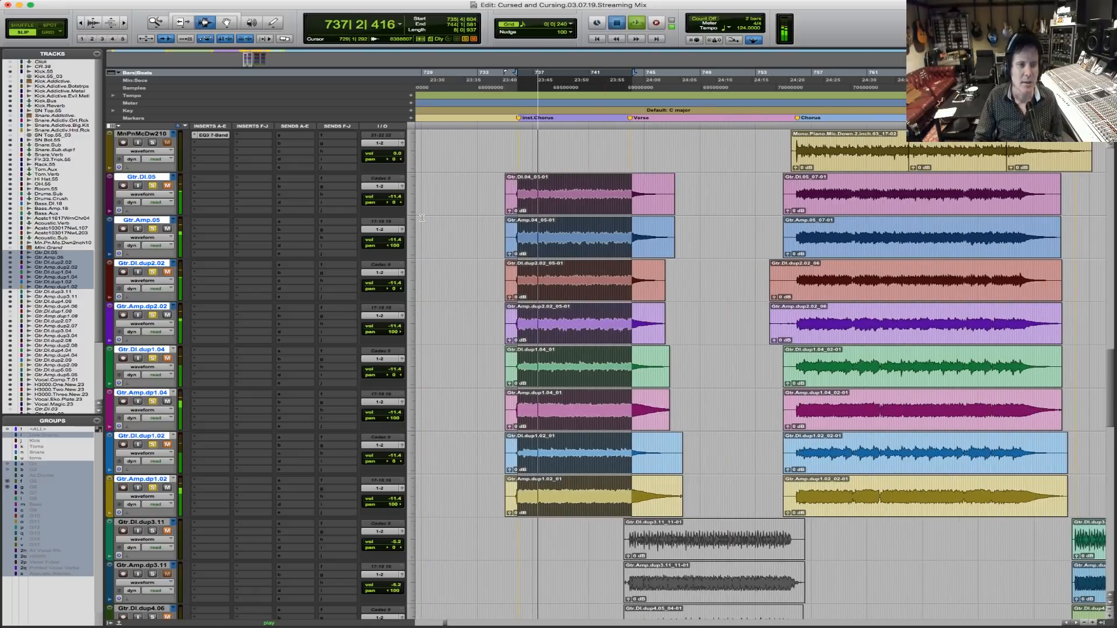
pyautogui.press('space')
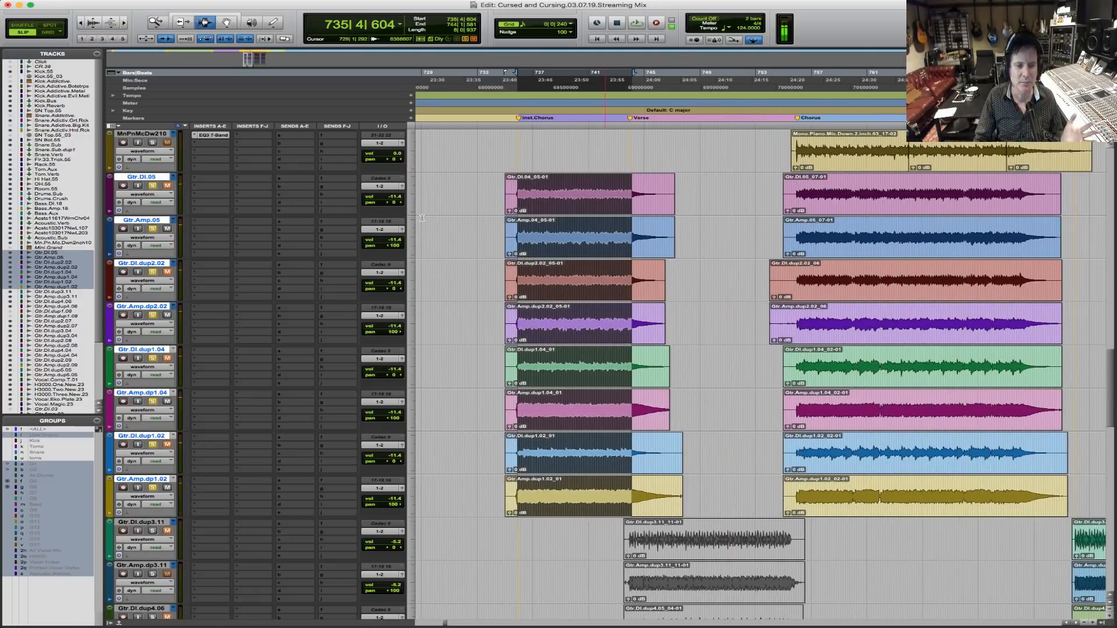
# Step: Route the outputs of all selected electric guitar tracks to Bus 25-26 (Stereo)
pyautogui.click(379, 187)
pyautogui.moveTo(388, 195)
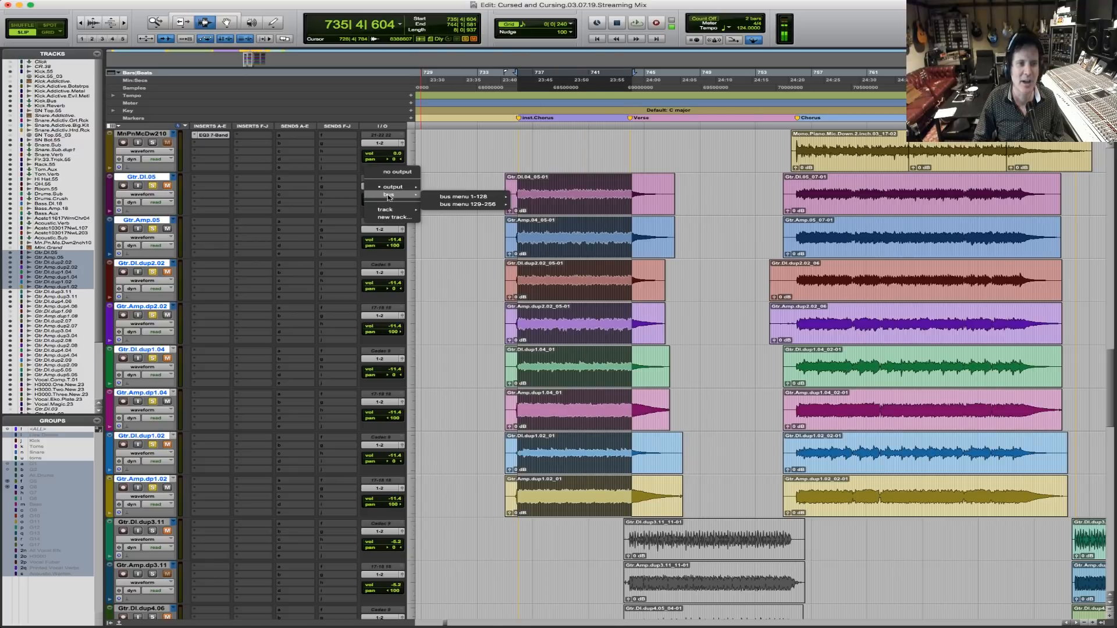
pyautogui.moveTo(464, 197)
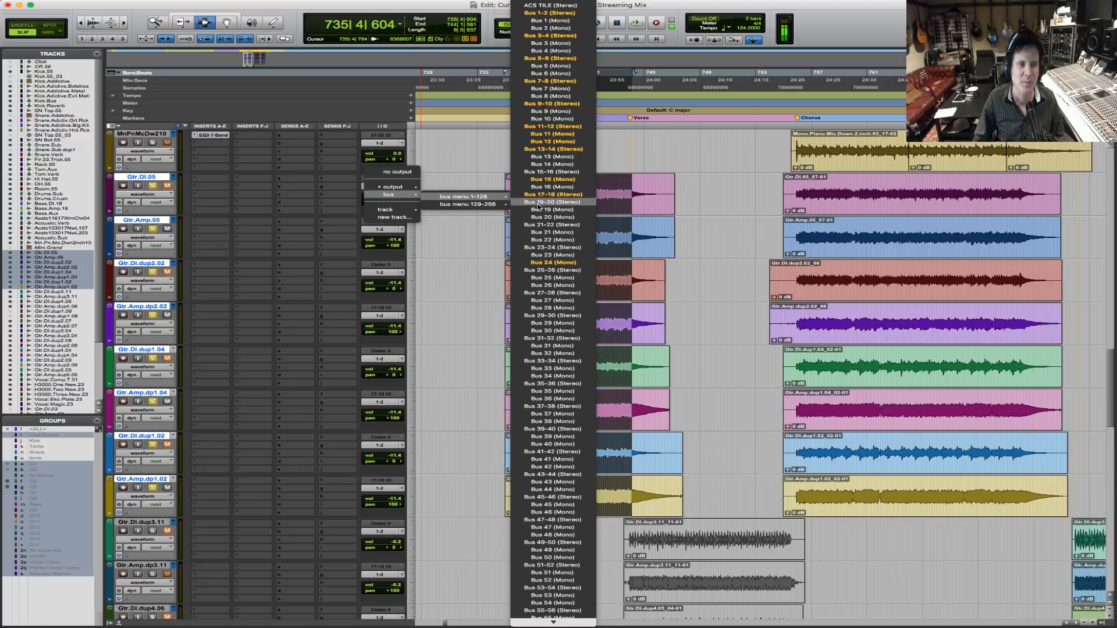
pyautogui.click(573, 272)
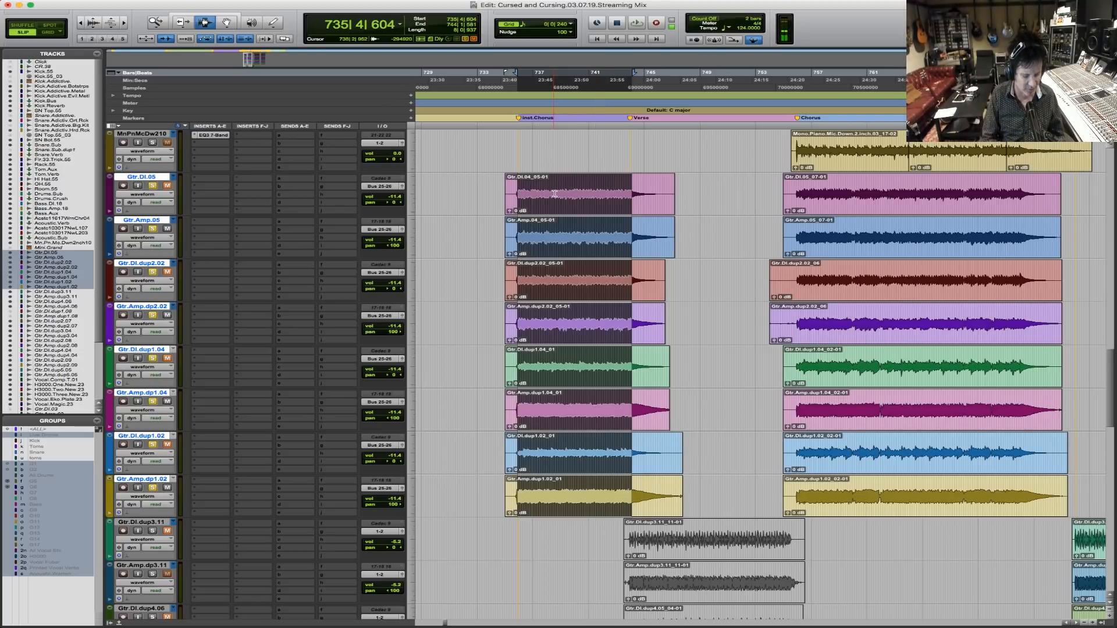
# Step: Create one stereo Aux Input track below the guitars and set its input to Bus 25-26 (Stereo)
pyautogui.press('shift+super+n')
pyautogui.press('super+Down')
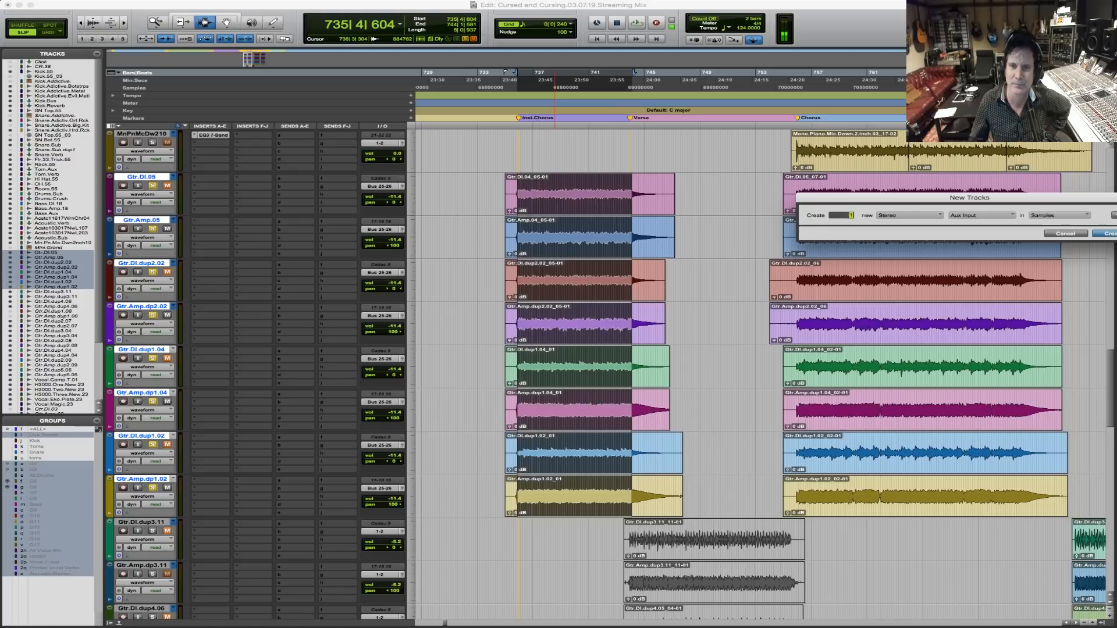
pyautogui.press('Return')
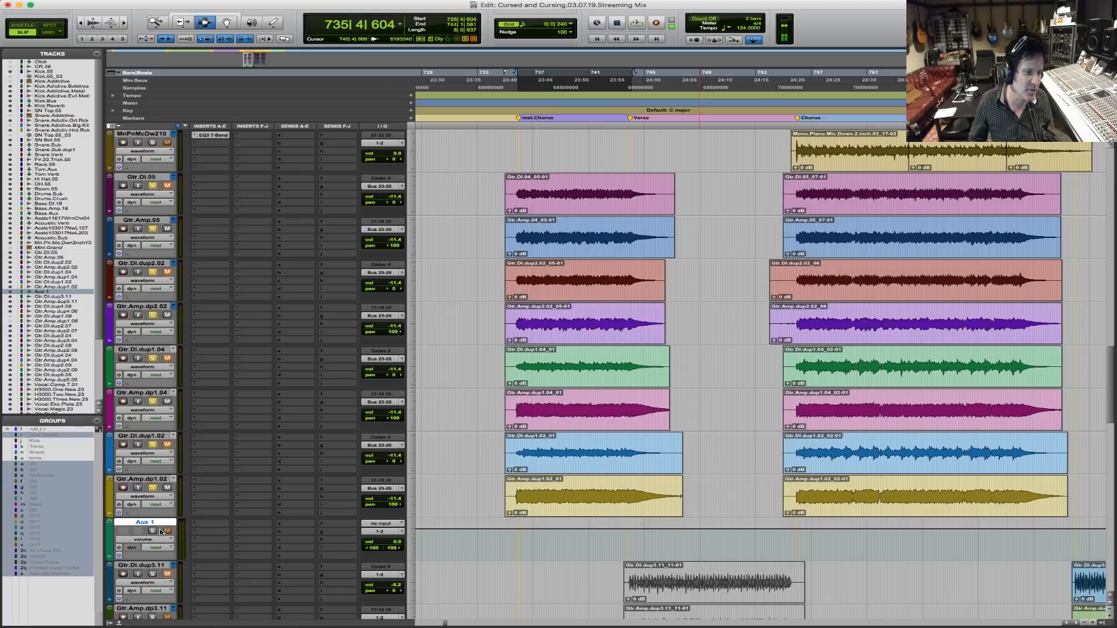
pyautogui.click(388, 526)
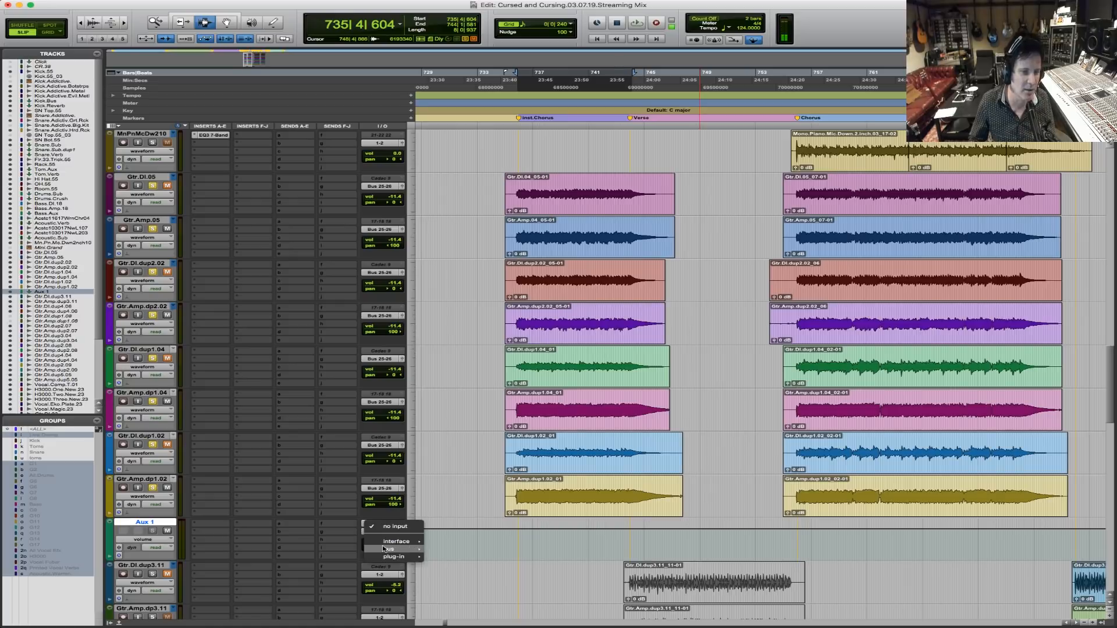
pyautogui.moveTo(390, 549)
pyautogui.moveTo(461, 551)
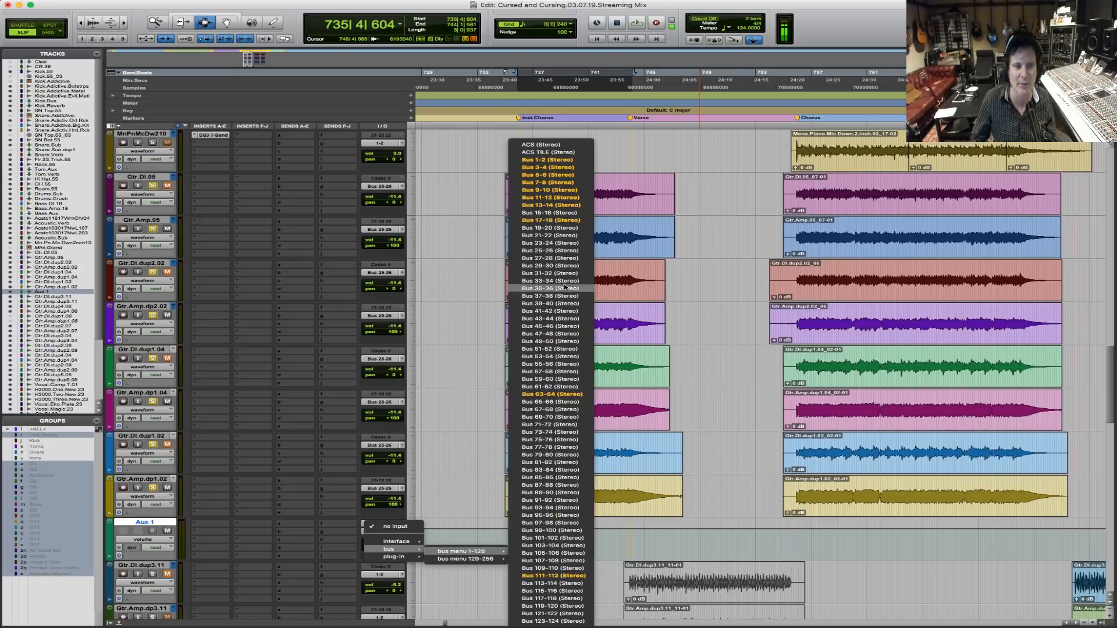
pyautogui.click(568, 251)
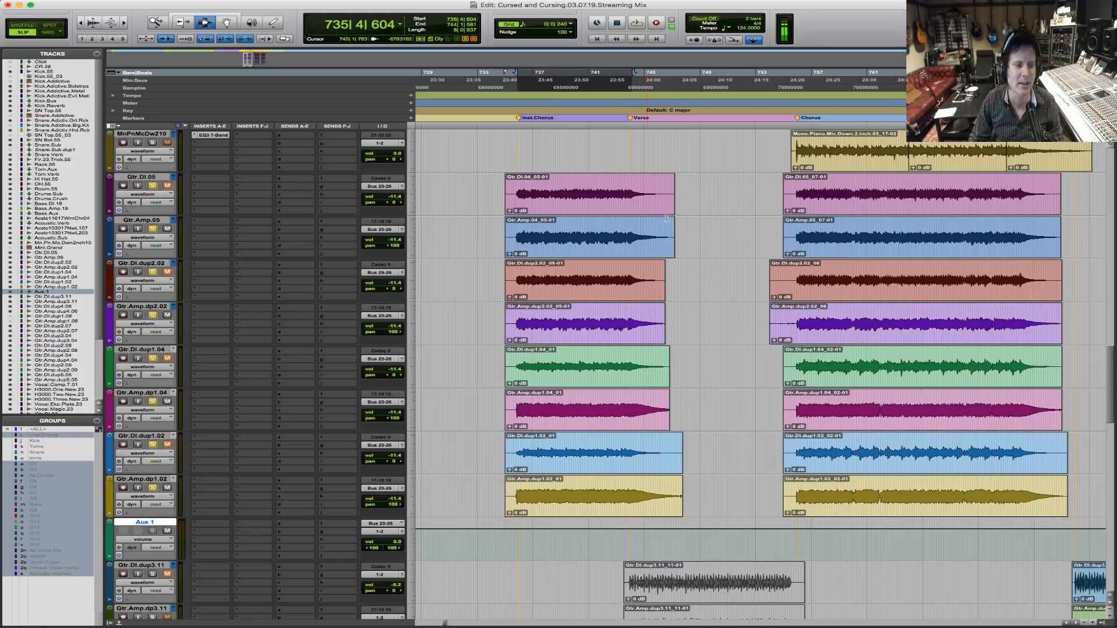
# Step: Name the aux track Guitra.Bus and play the soloed guitars through it from 735|3|751
pyautogui.doubleClick(154, 523)
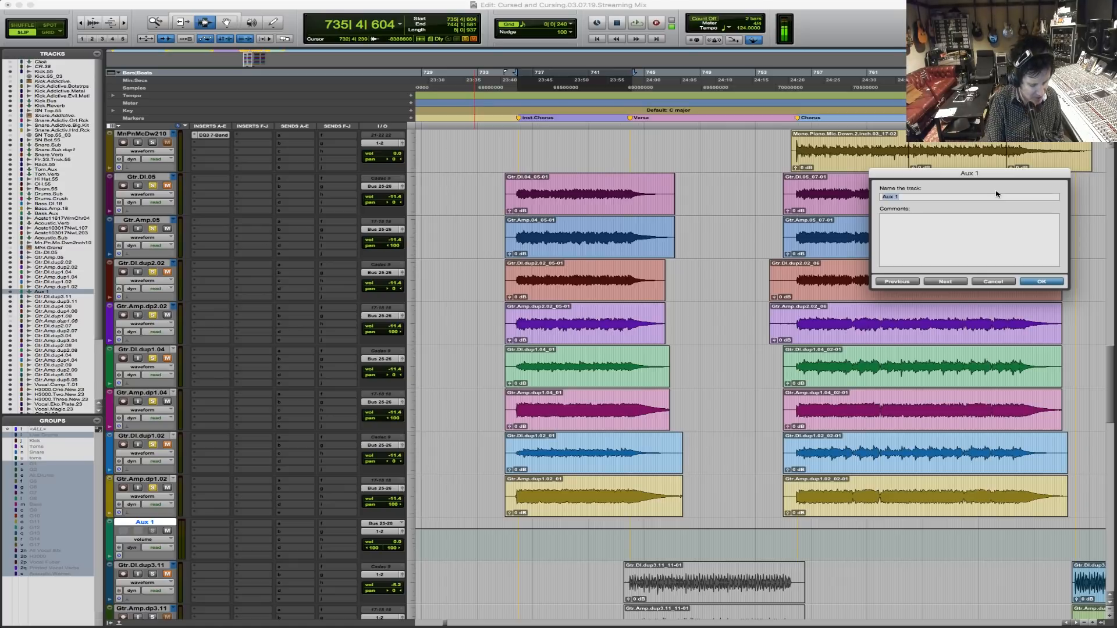
pyautogui.write('Guitra.Bus')
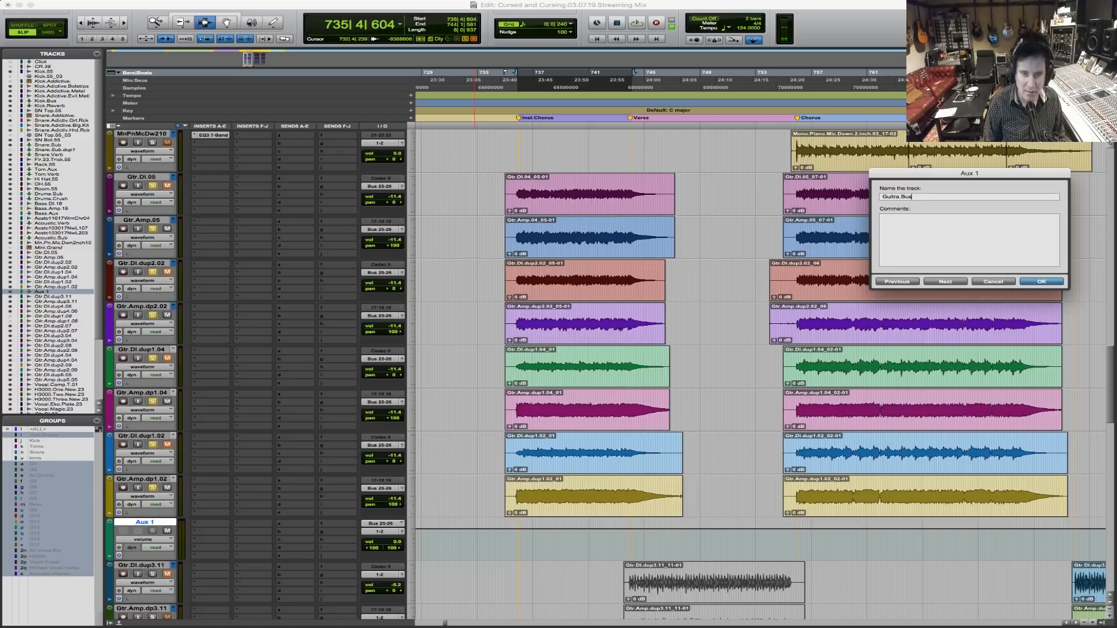
pyautogui.press('Return')
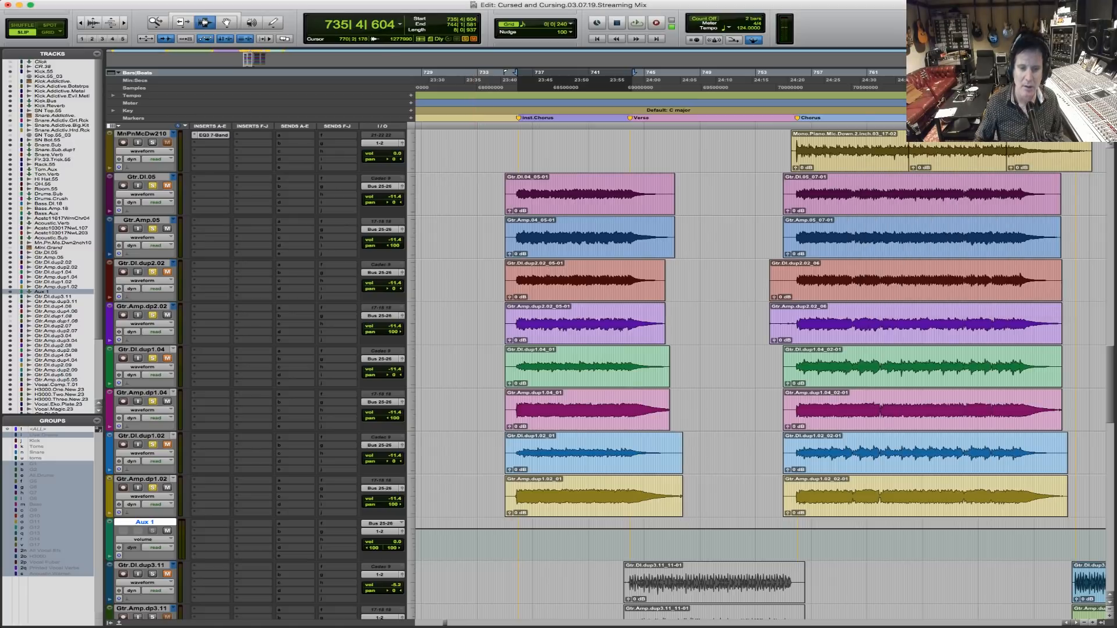
pyautogui.click(509, 196)
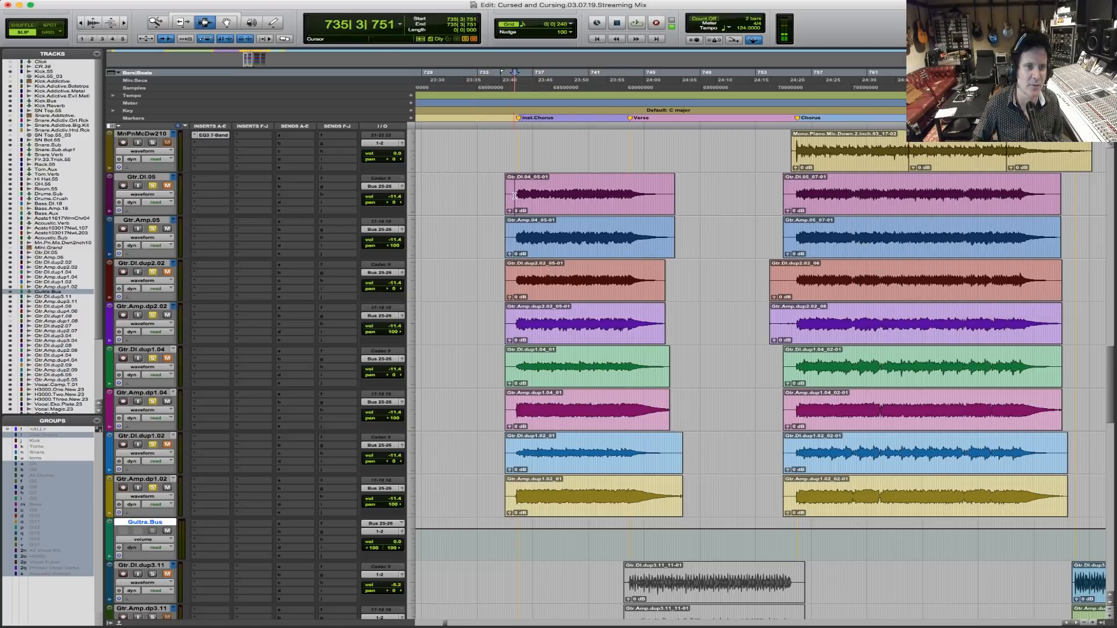
pyautogui.press('space')
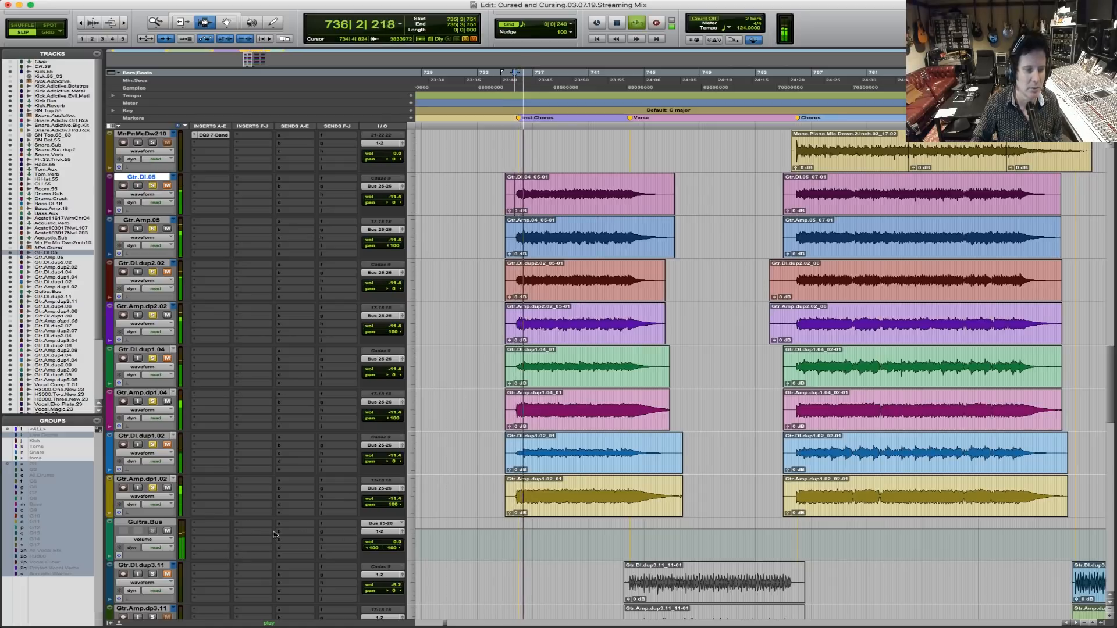
pyautogui.press('space')
# Step: Insert the stereo REQ 2 equalizer on Guitra.Bus and roll off the lows below about 100 Hz
pyautogui.click(211, 526)
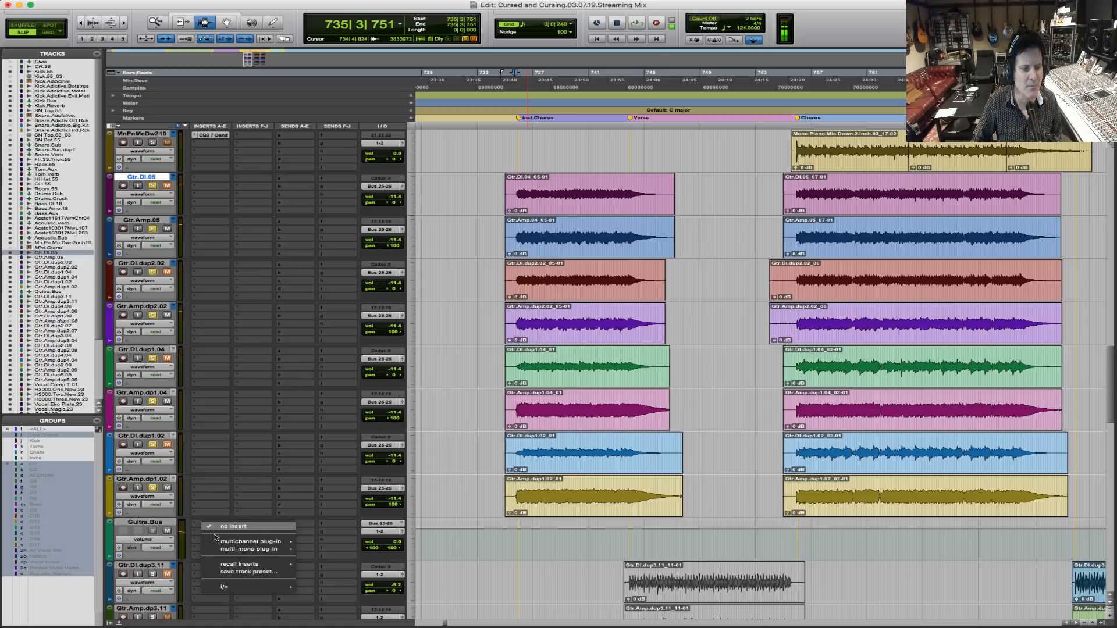
pyautogui.moveTo(250, 542)
pyautogui.moveTo(394, 510)
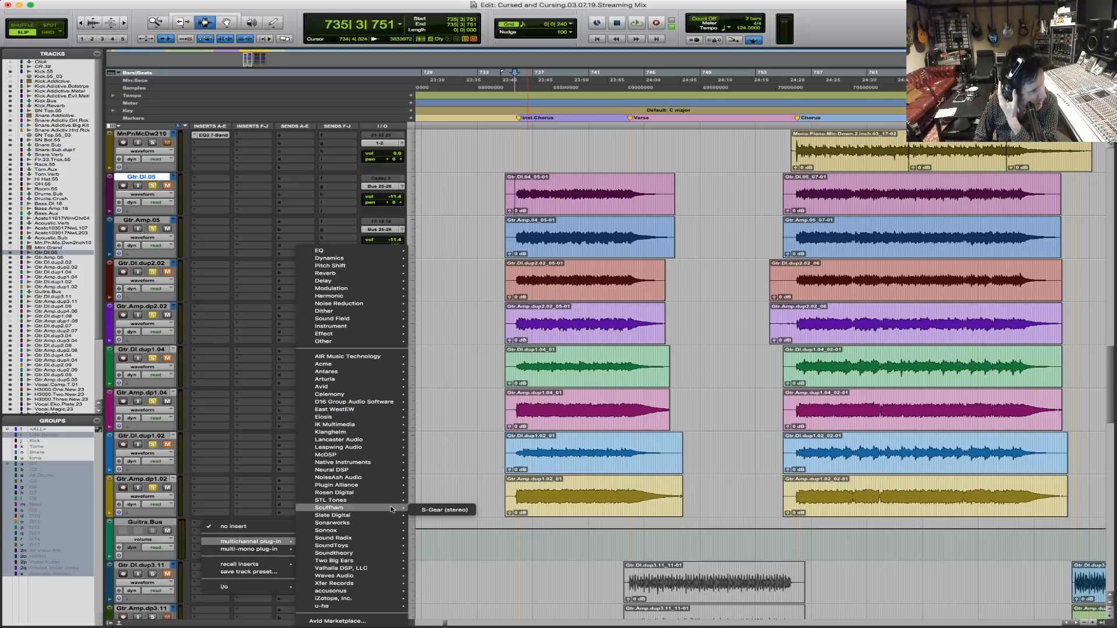
pyautogui.moveTo(381, 487)
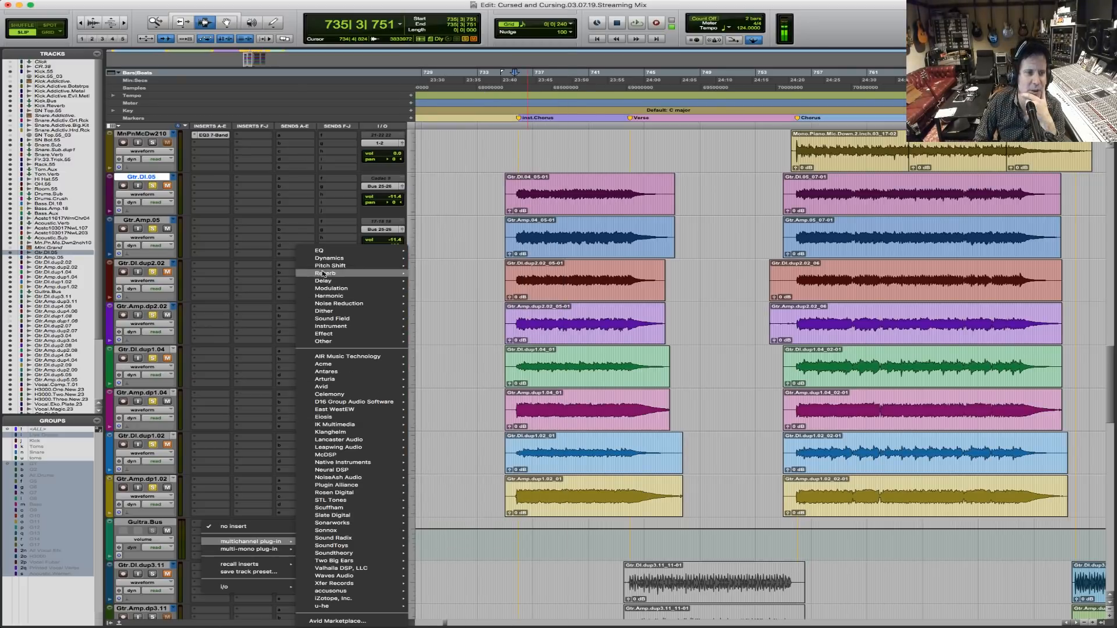
pyautogui.moveTo(326, 251)
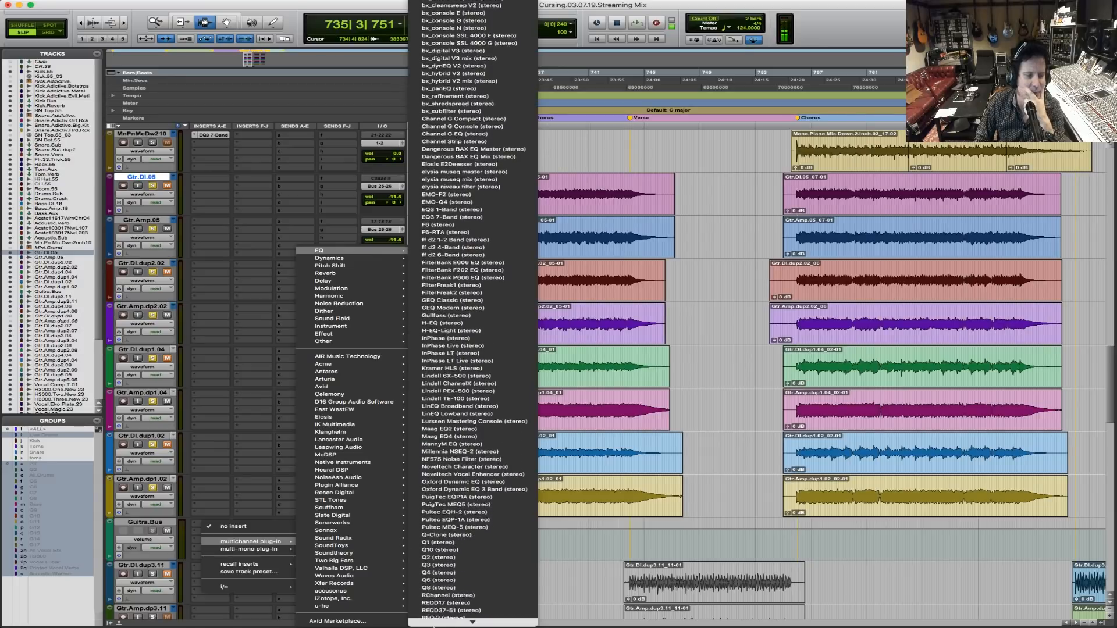
pyautogui.click(455, 561)
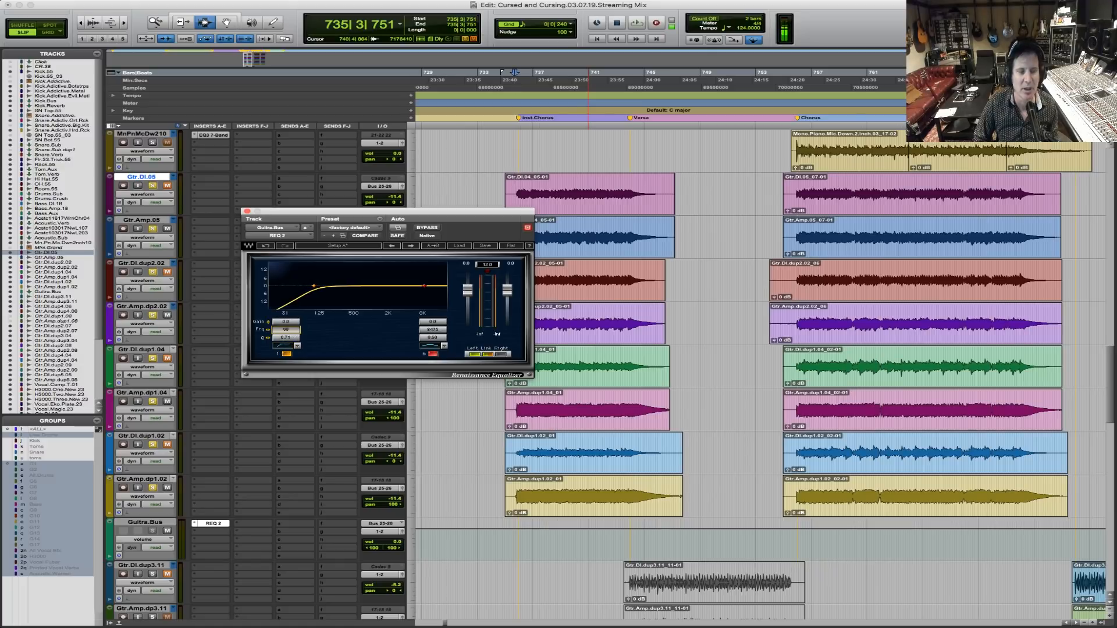
# Step: Play the guitars from 735|3|440 and boost REQ 2's high band by about 4.4 dB at about 5761 Hz
pyautogui.click(514, 411)
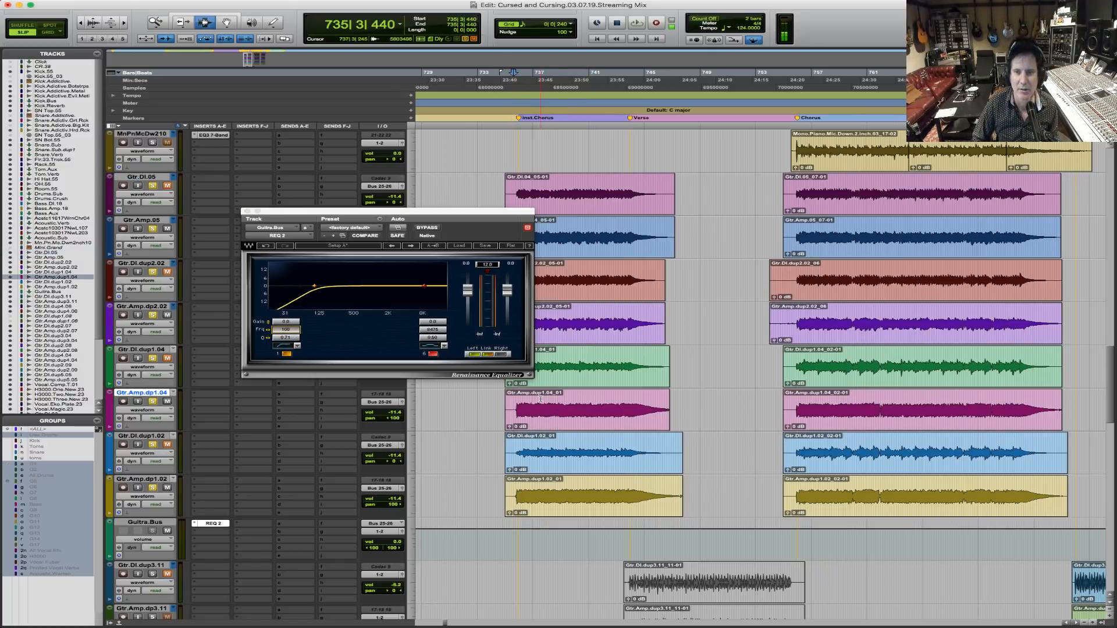
pyautogui.press('space')
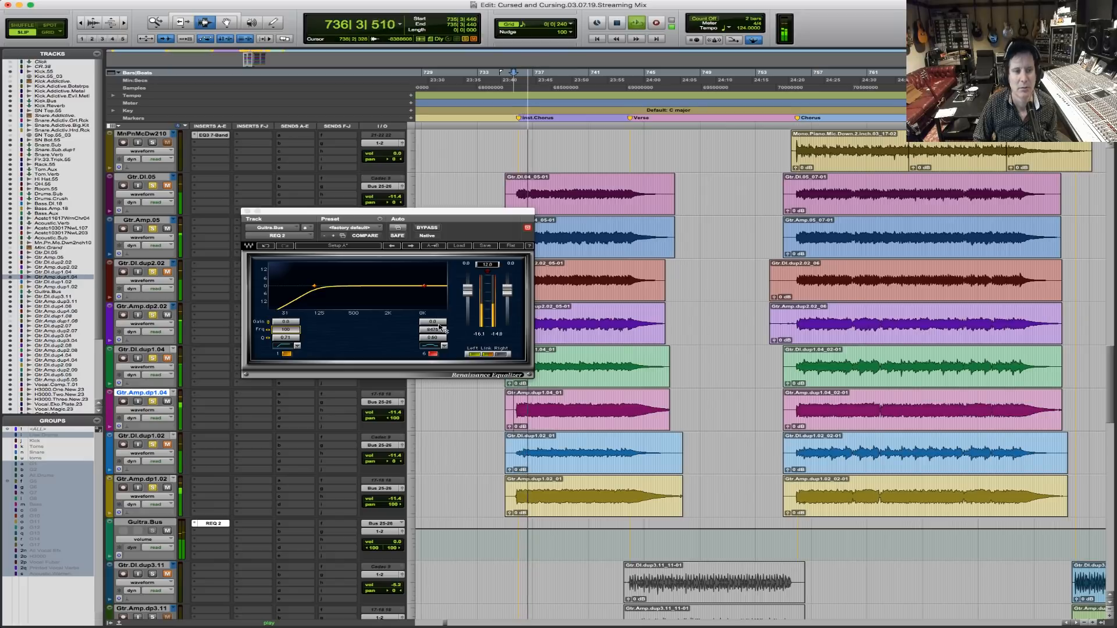
pyautogui.moveTo(425, 286); pyautogui.dragTo(414, 280)
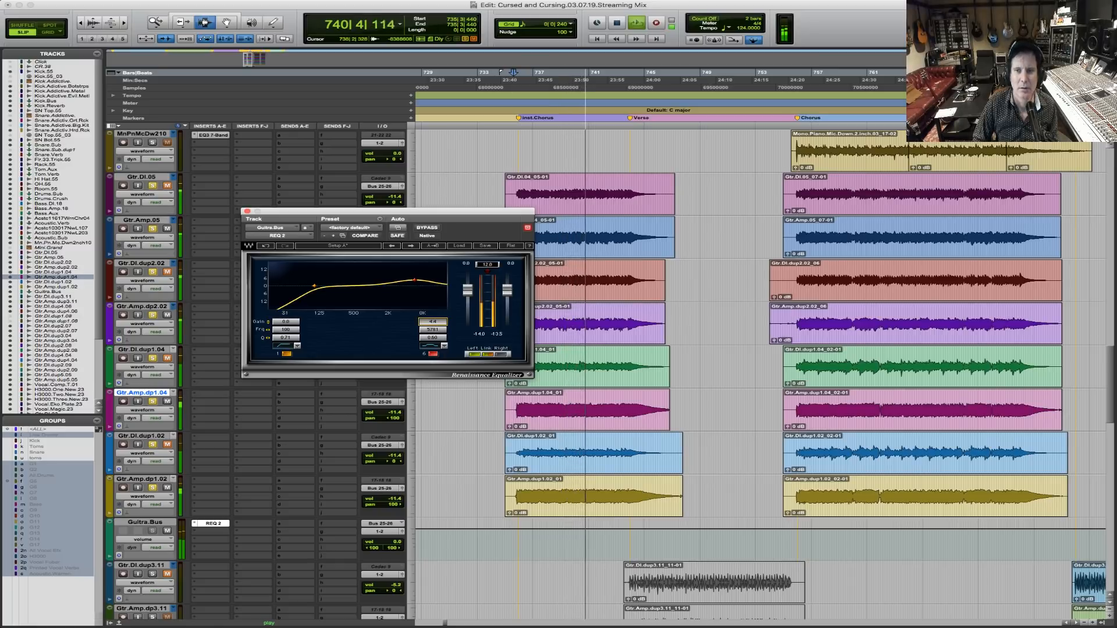
pyautogui.press('space')
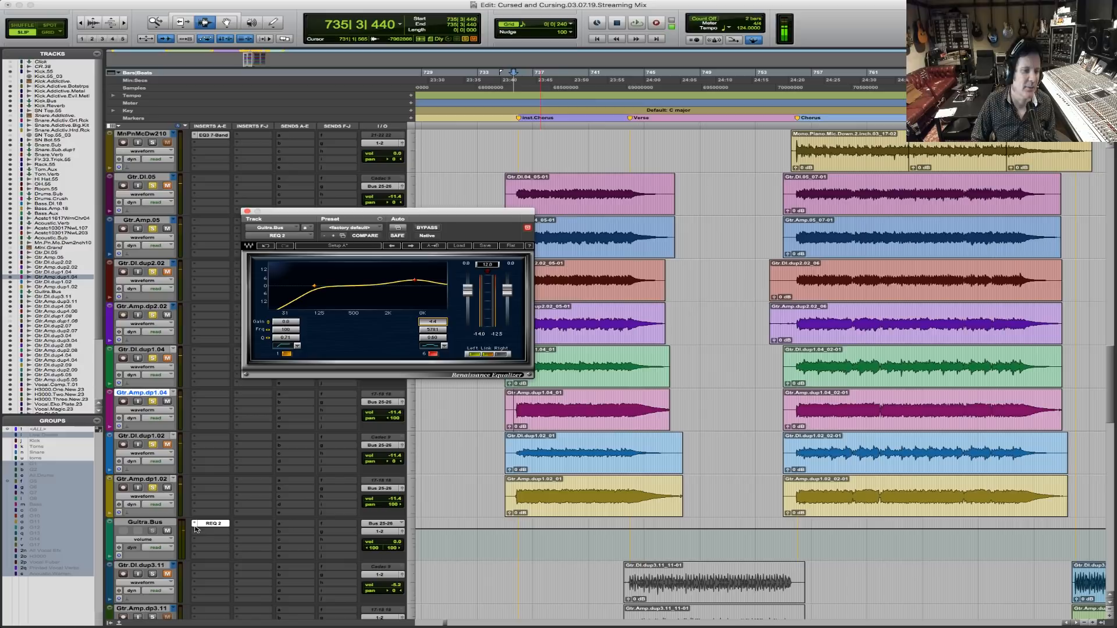
# Step: Replace REQ 2 with the stereo REQ 4 on Guitra.Bus and cut its upper-mid band slightly at about 2361 Hz
pyautogui.click(193, 525)
pyautogui.moveTo(273, 525)
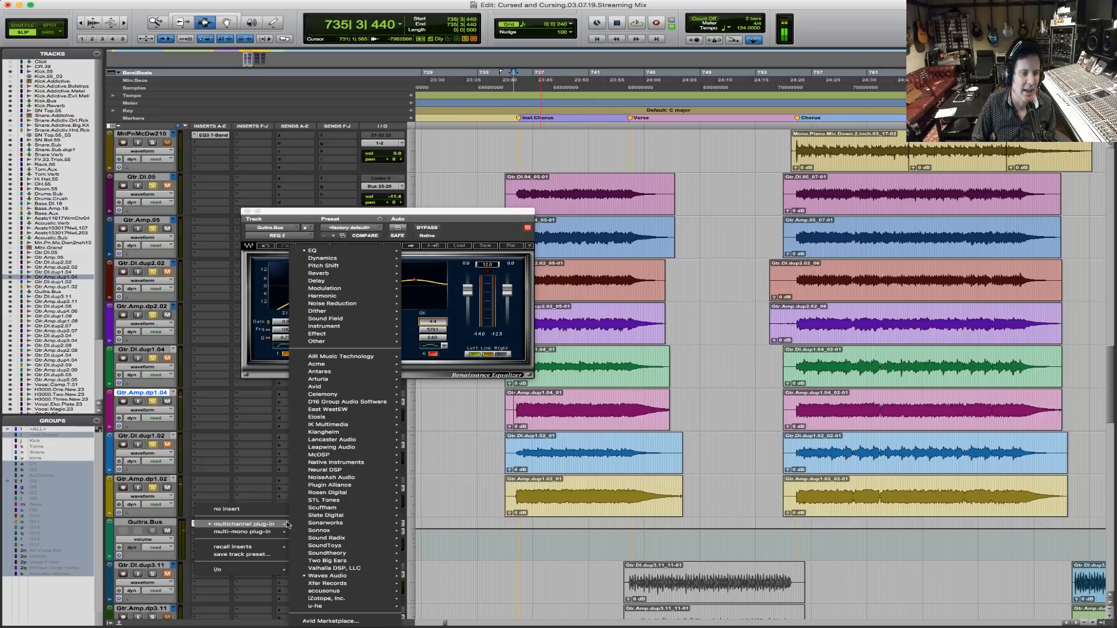
pyautogui.moveTo(349, 250)
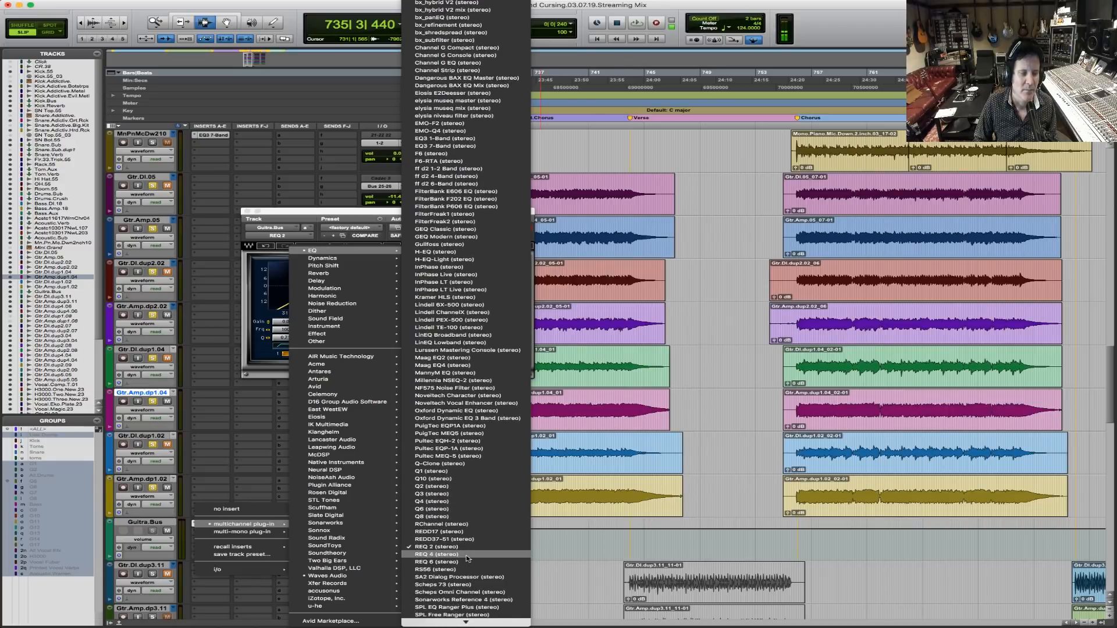
pyautogui.click(436, 547)
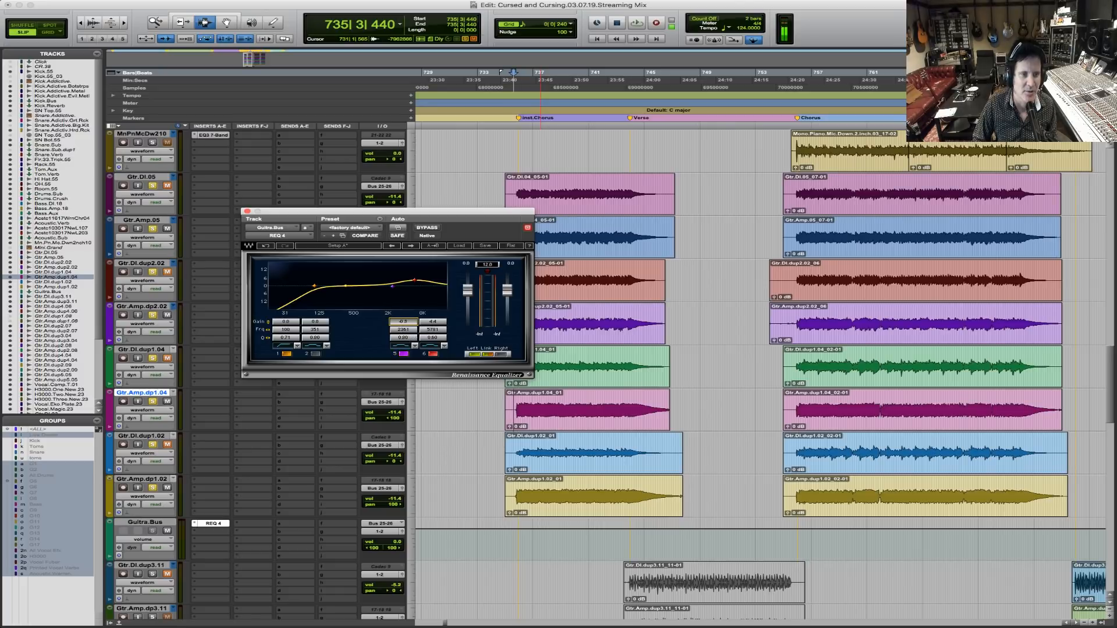
pyautogui.press('space')
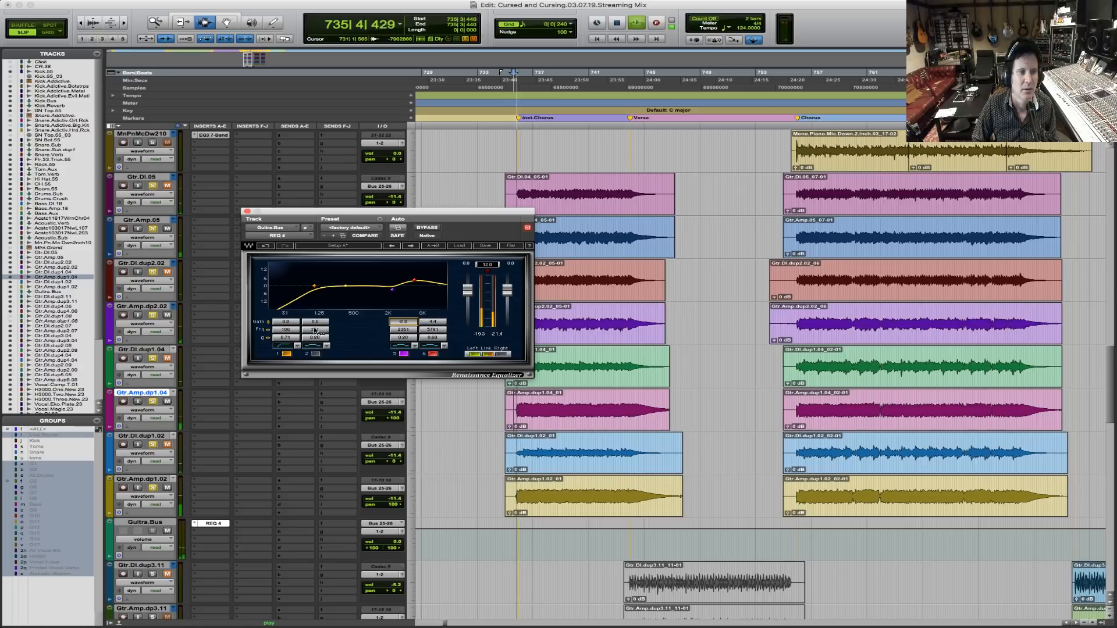
# Step: Tune REQ 4's low-mid band to about 206 Hz, enable it and boost its gain while the guitars play
pyautogui.moveTo(319, 333); pyautogui.dragTo(319, 344)
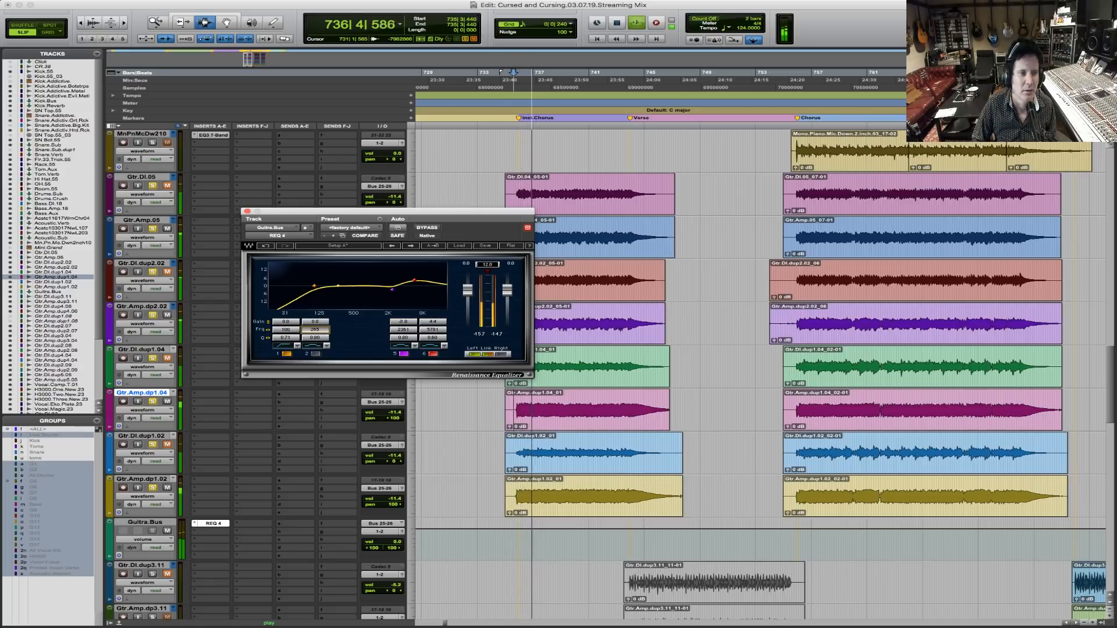
pyautogui.press('space')
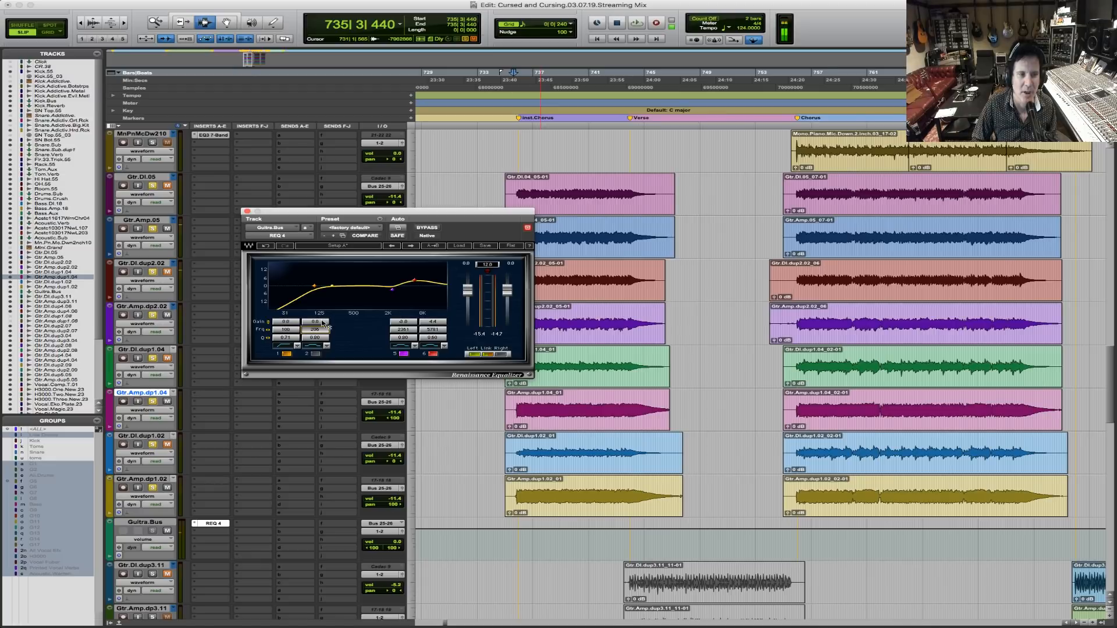
pyautogui.click(315, 353)
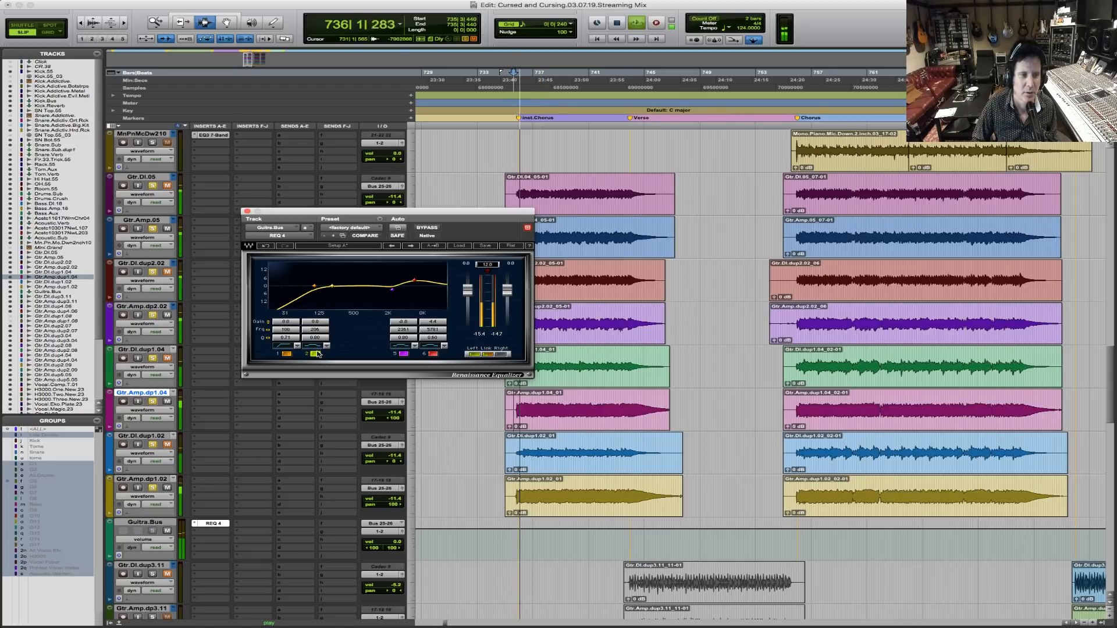
pyautogui.moveTo(315, 322); pyautogui.dragTo(314, 309)
pyautogui.press('space')
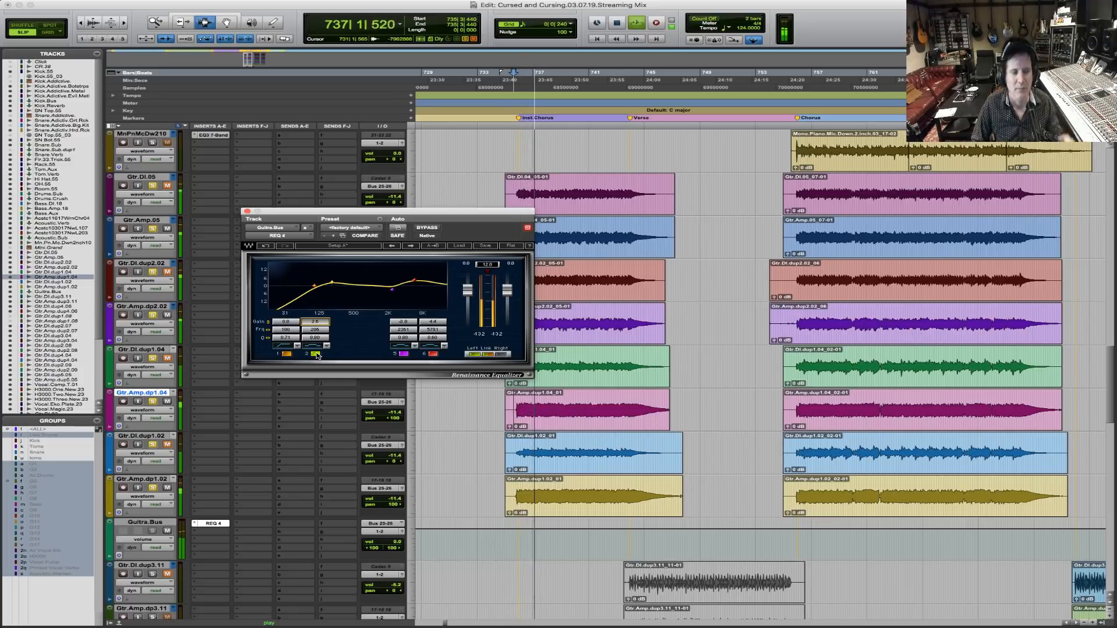
# Step: Compare the low-mid band on and off, set its gain to about 2.2 dB and close the equalizer
pyautogui.press('space')
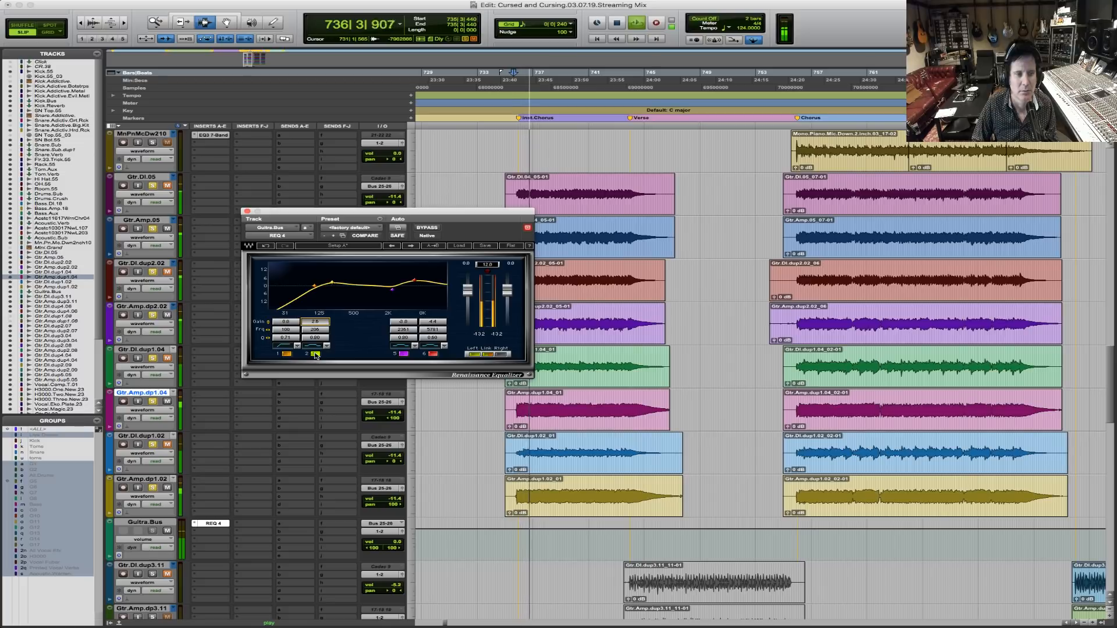
pyautogui.click(314, 353)
pyautogui.click(315, 353)
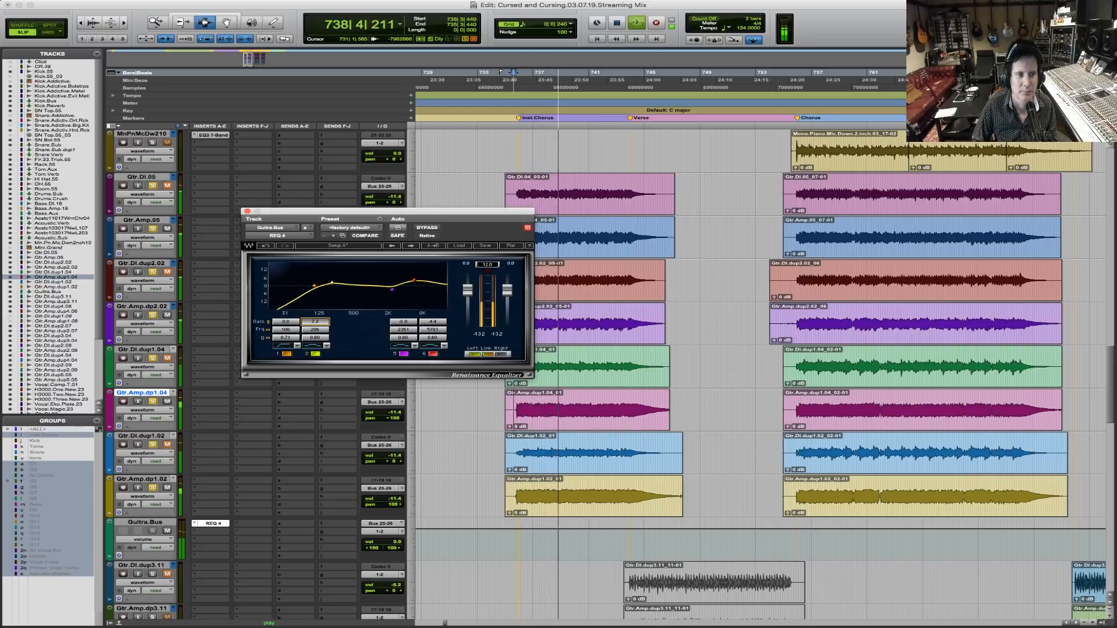
pyautogui.press('space')
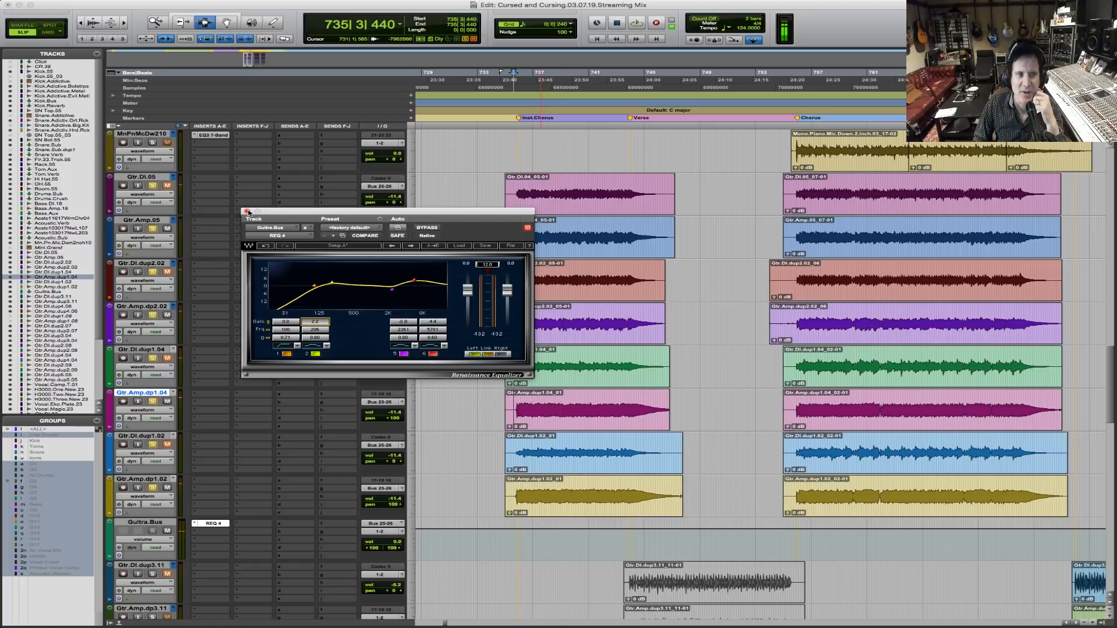
pyautogui.click(247, 211)
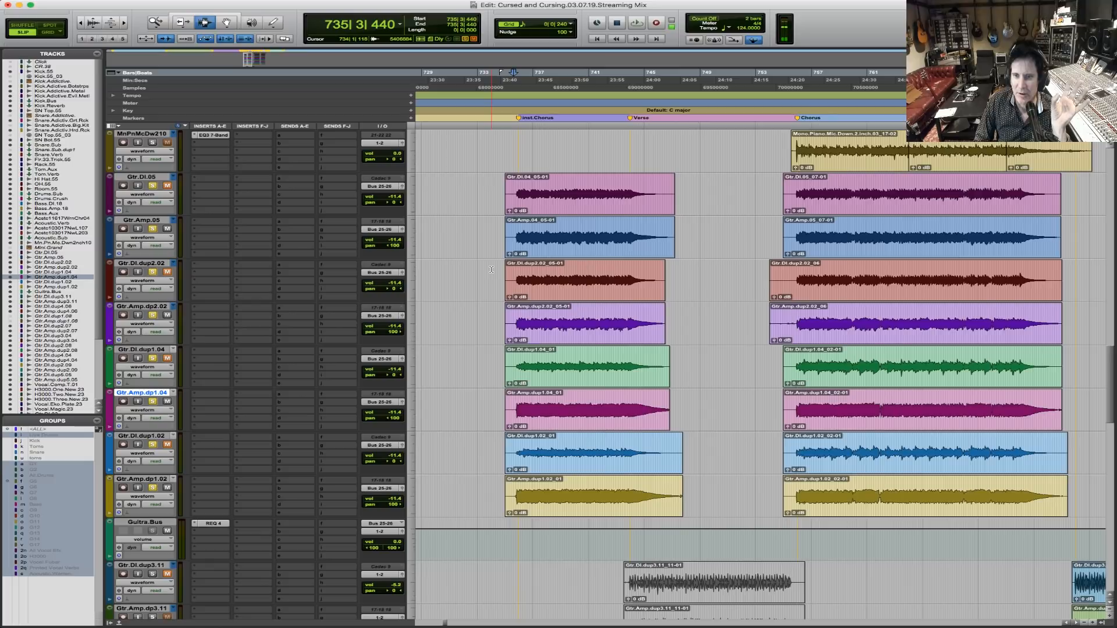
# Step: Add the two chorus acoustic tracks and the bass tracks to the soloed guitars and audition them from 735|4|727
pyautogui.scroll(9, 491, 269)
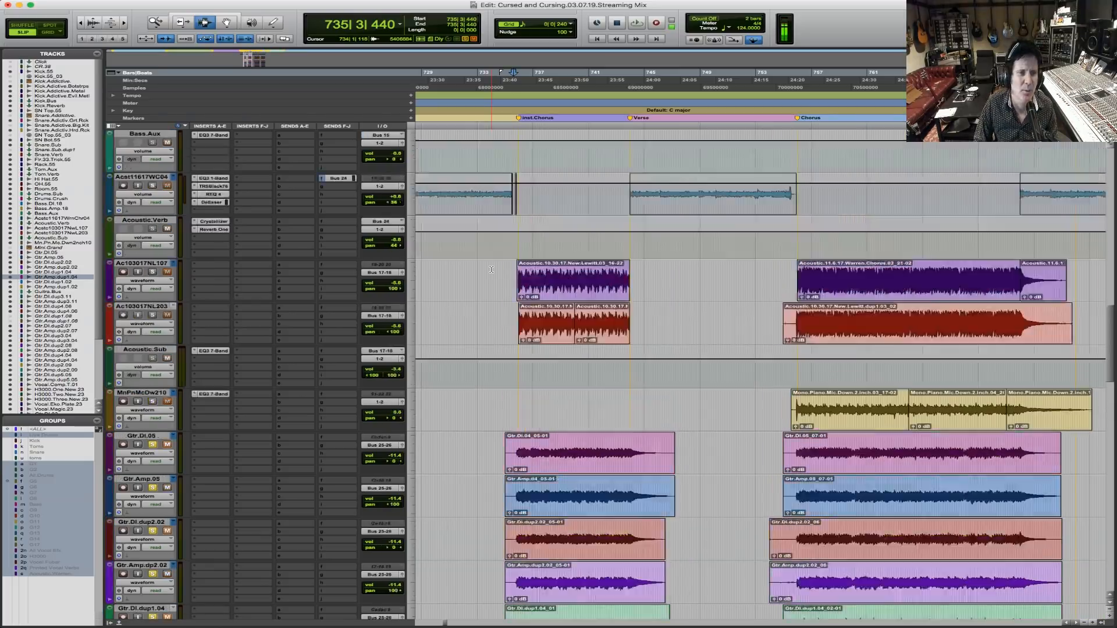
pyautogui.click(146, 393)
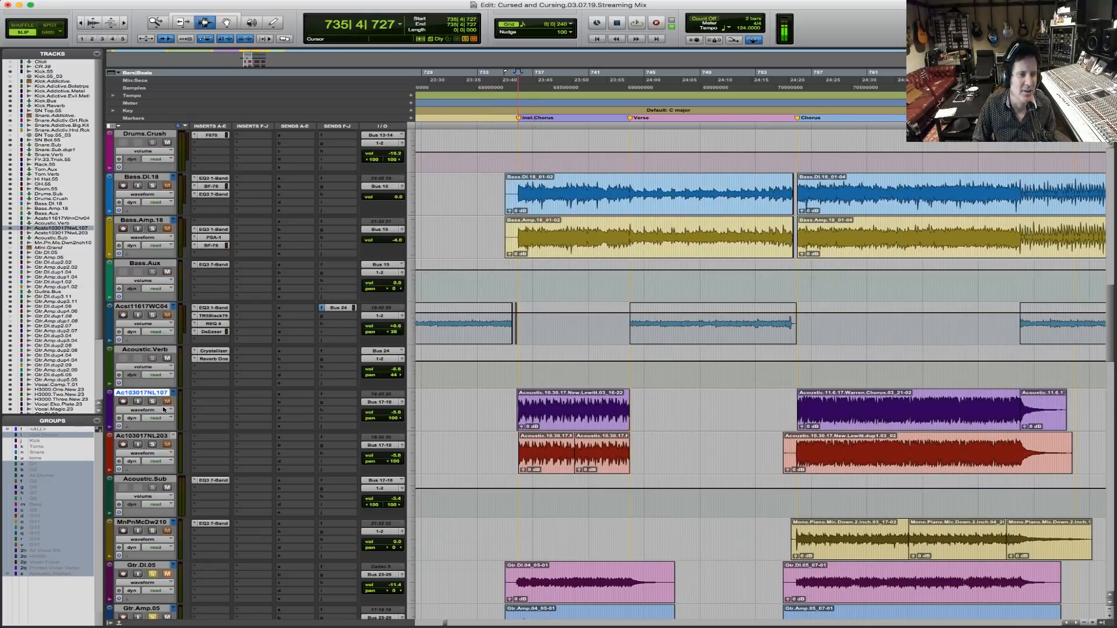
pyautogui.press('space')
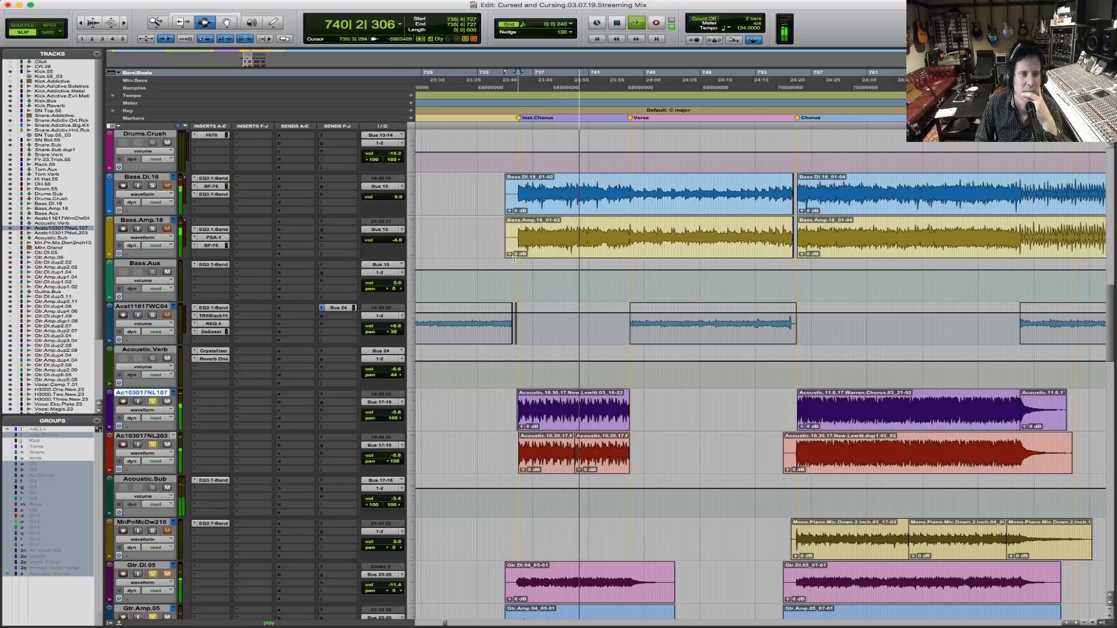
pyautogui.click(152, 185)
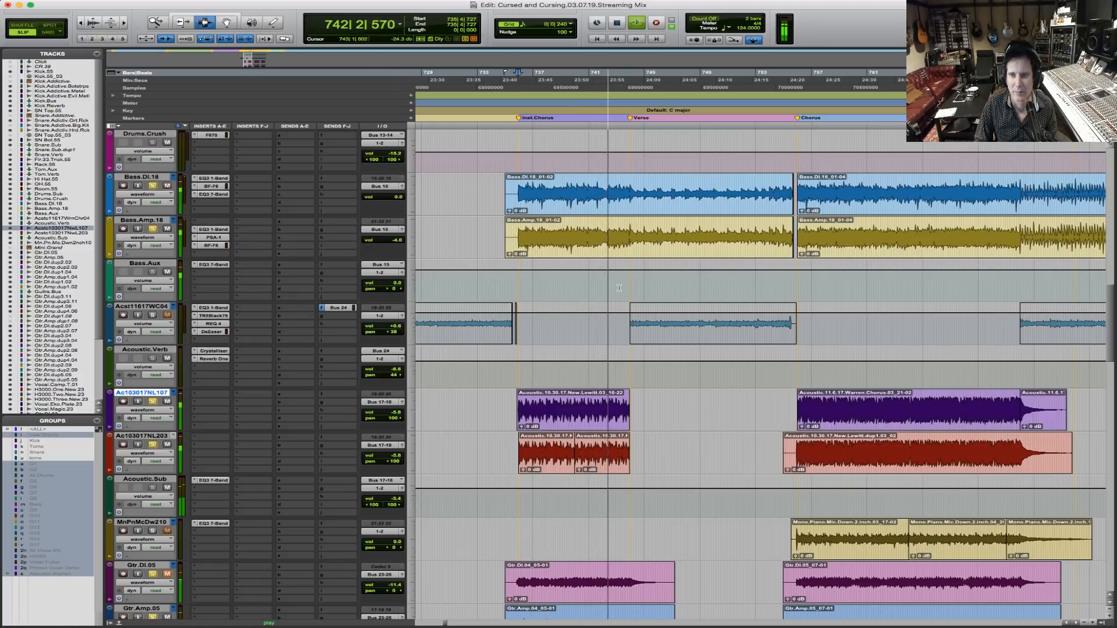
# Step: Clear all the solos and play the full mix from 735|4|727 to check the guitars against the drums and bass
pyautogui.scroll(5, 620, 289)
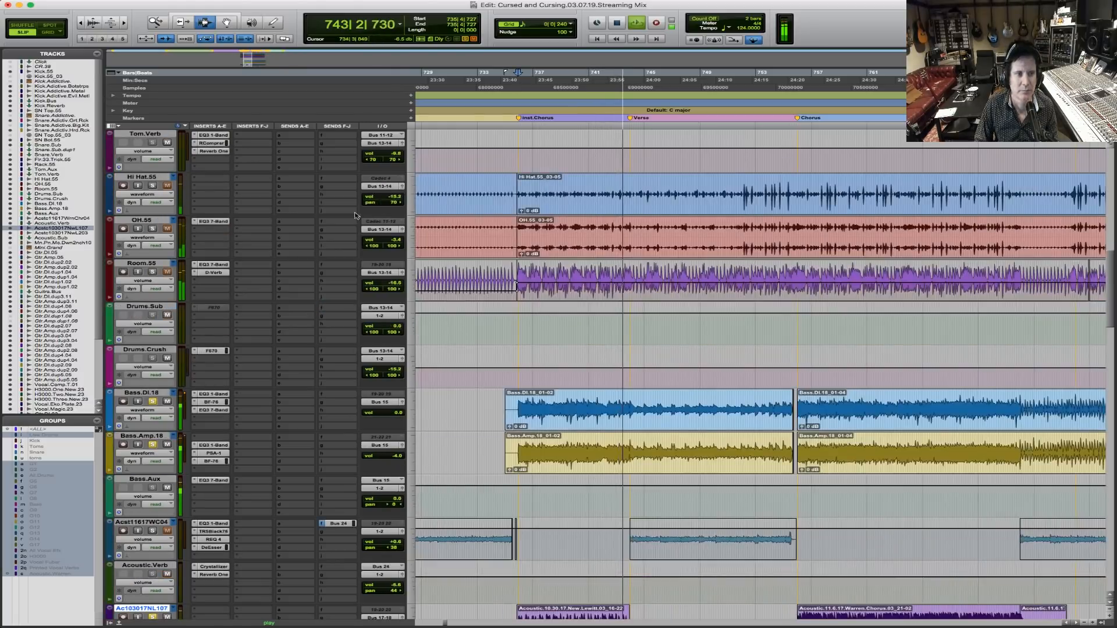
pyautogui.press('space')
pyautogui.press('space')
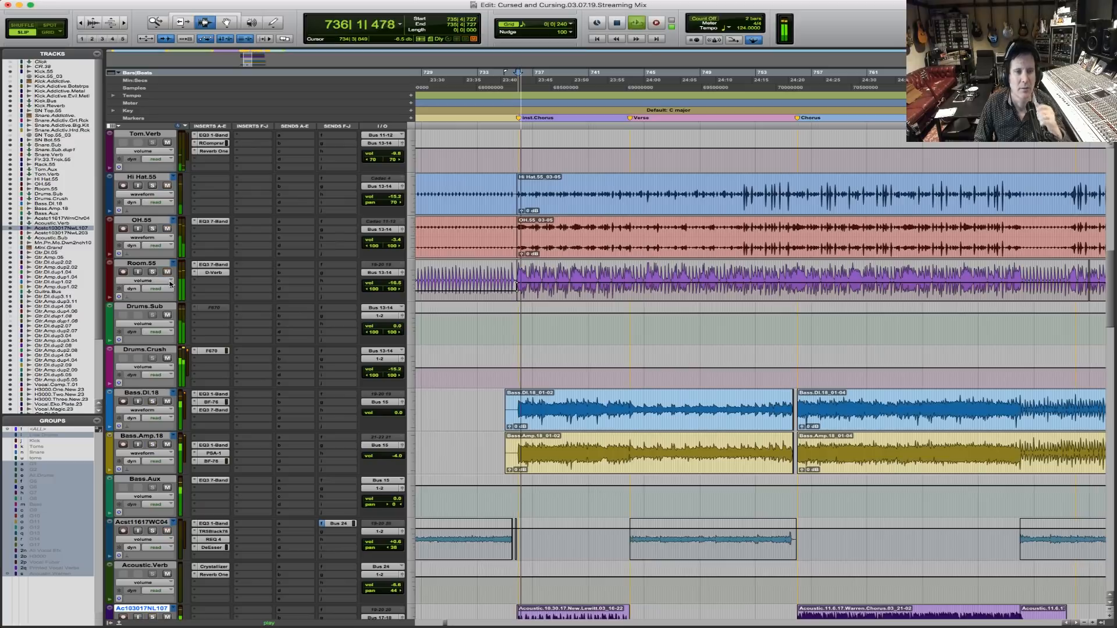
pyautogui.scroll(-12, 509, 314)
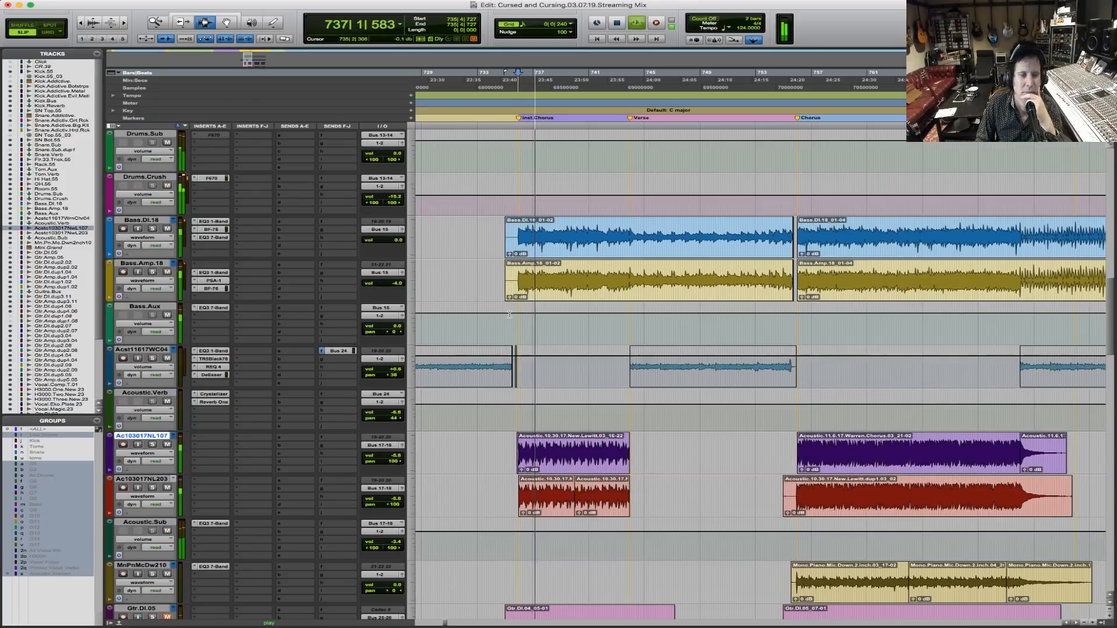
pyautogui.scroll(-5, 509, 314)
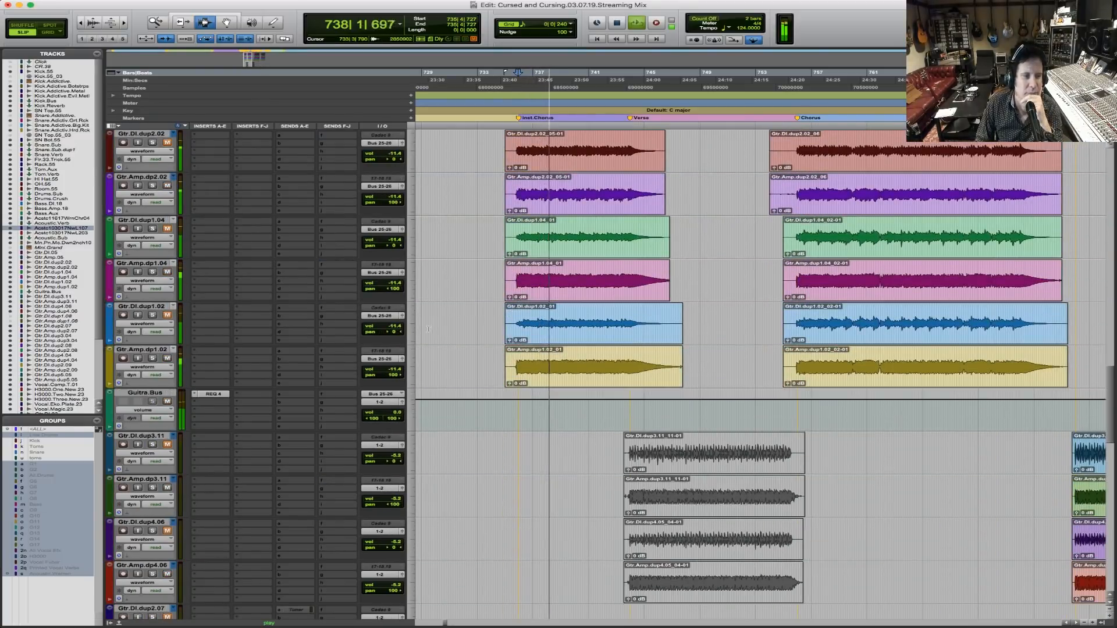
pyautogui.press('space')
# Step: Reopen the REQ 4 on Guitra.Bus, move its window clear of the bus track, and play the mix from 735|3|751
pyautogui.click(220, 396)
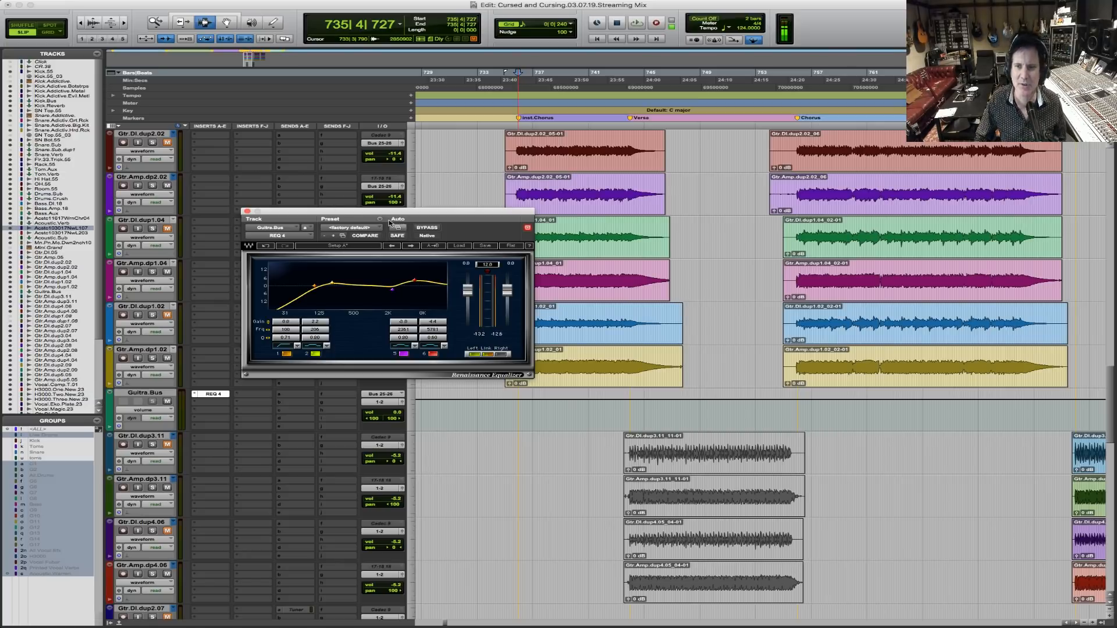
pyautogui.moveTo(503, 210); pyautogui.dragTo(446, 114)
pyautogui.click(515, 274)
pyautogui.press('space')
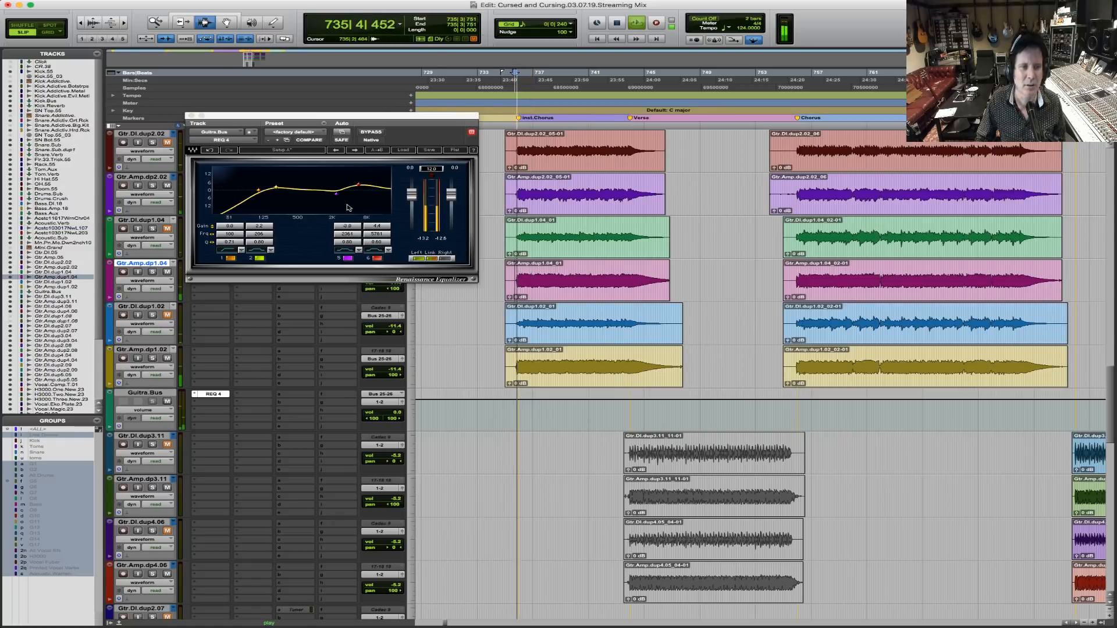
pyautogui.press('space')
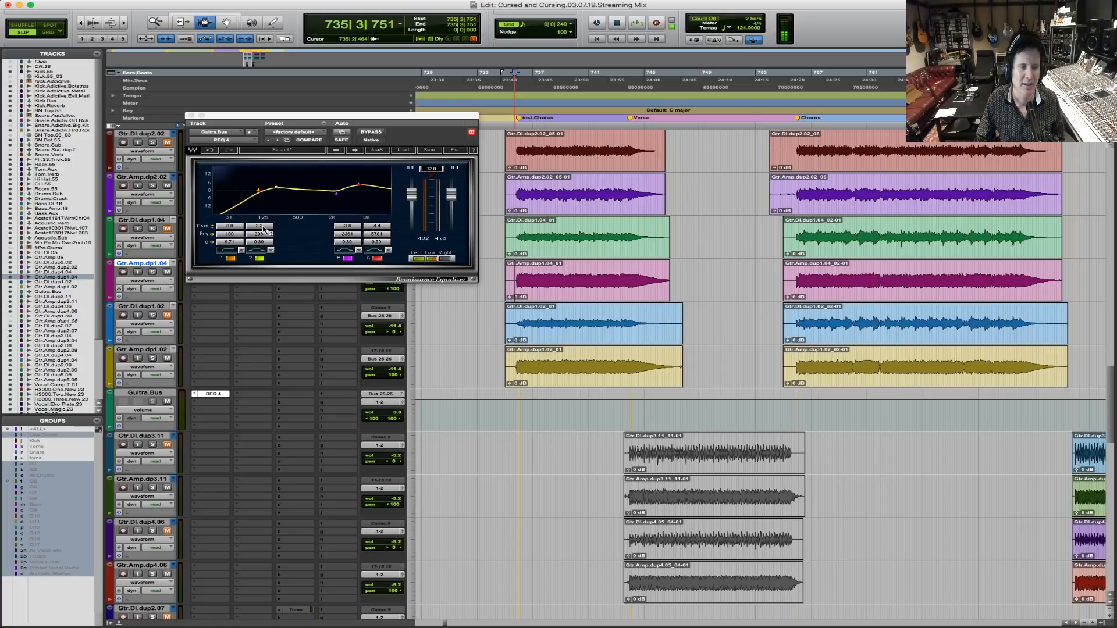
# Step: Switch off REQ 4's 206 Hz band, audition the mix without it and reactivate the suspended track groups
pyautogui.click(260, 258)
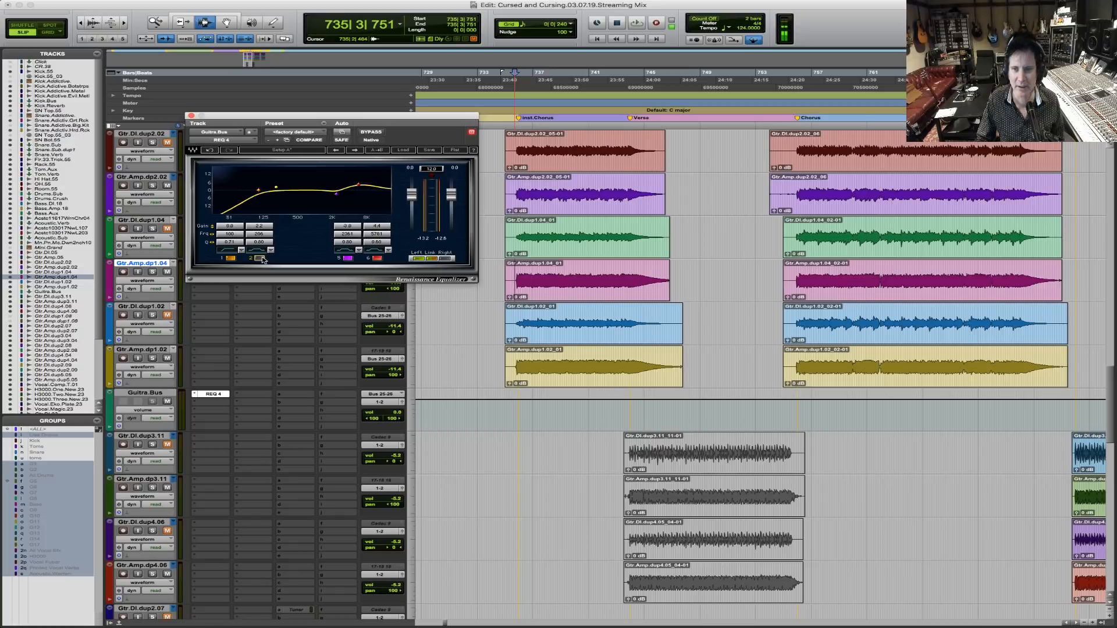
pyautogui.press('space')
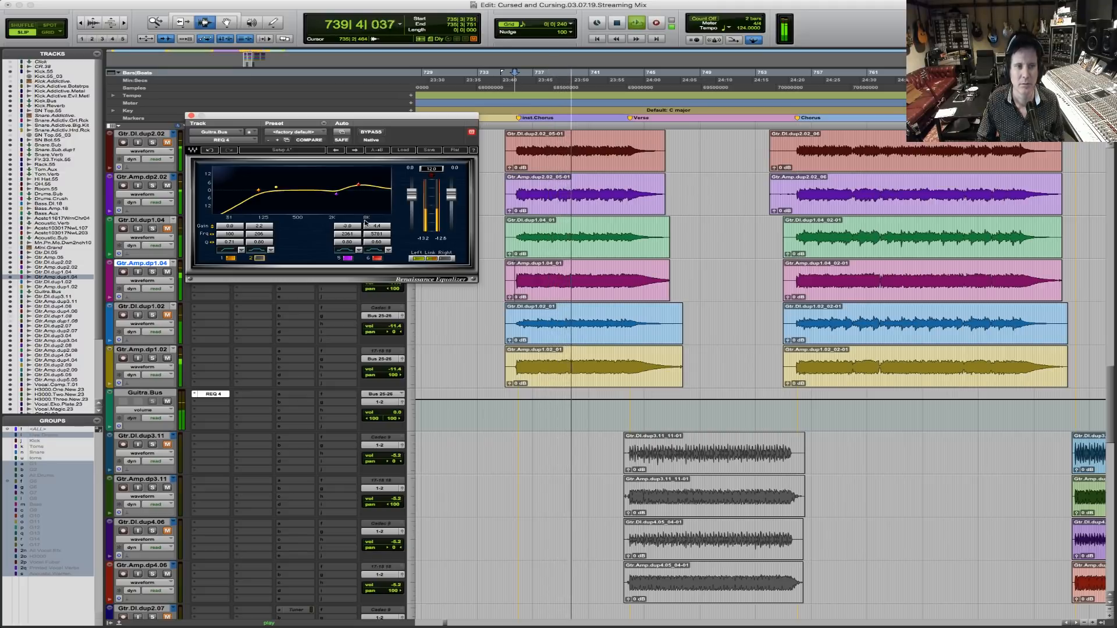
pyautogui.press('super+shift+g')
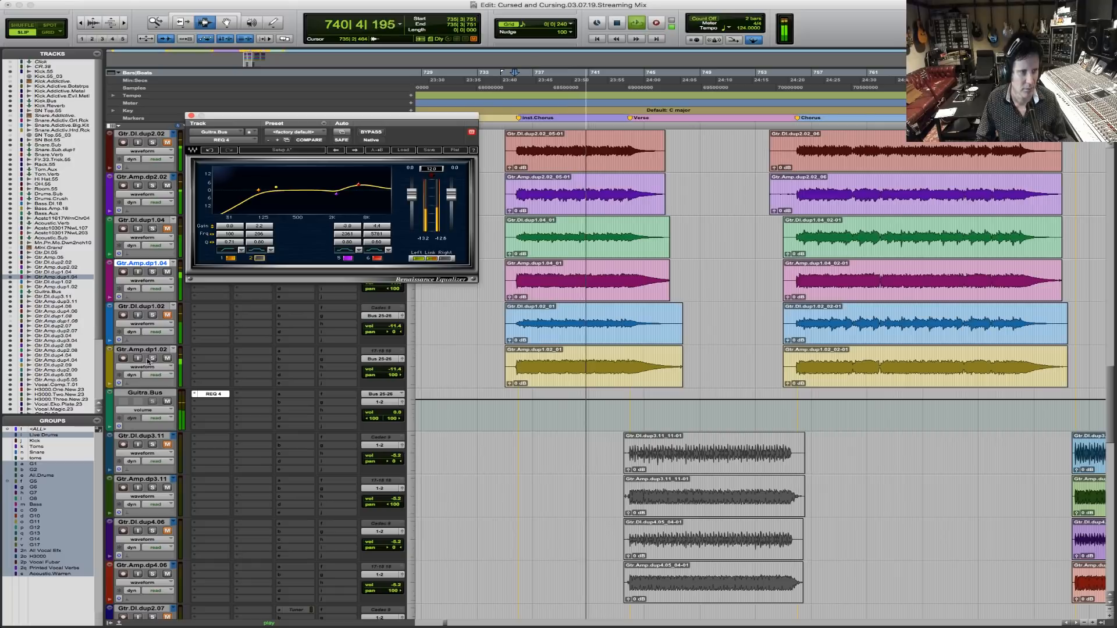
# Step: Solo the eight guitar tracks feeding Guitra.Bus during playback, stop the mix and close the REQ 4 window
pyautogui.click(152, 358)
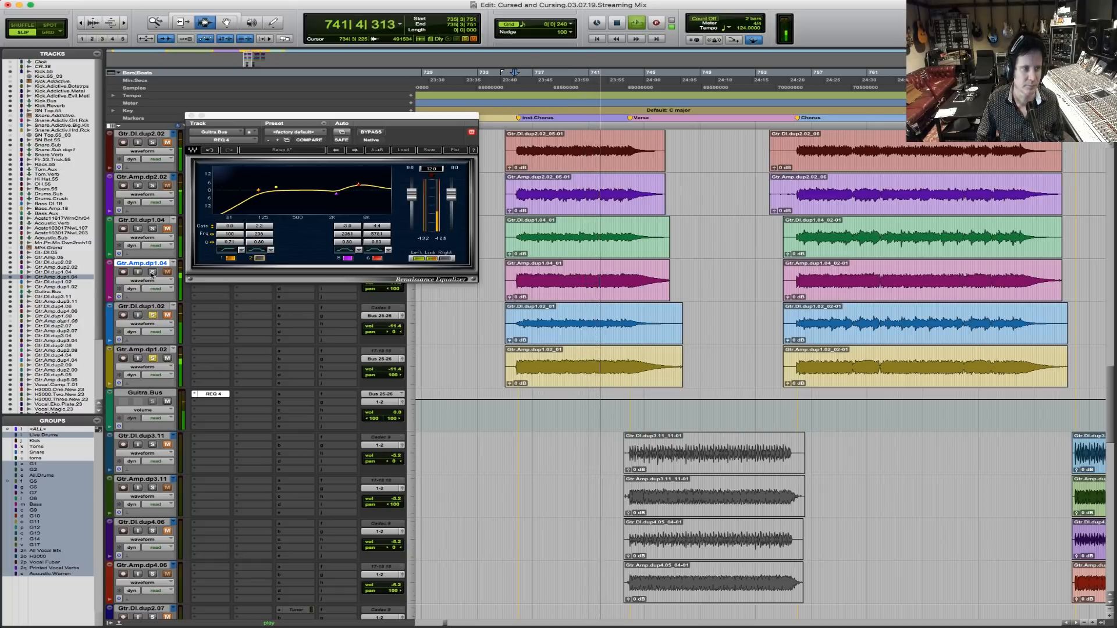
pyautogui.scroll(1, 126, 220)
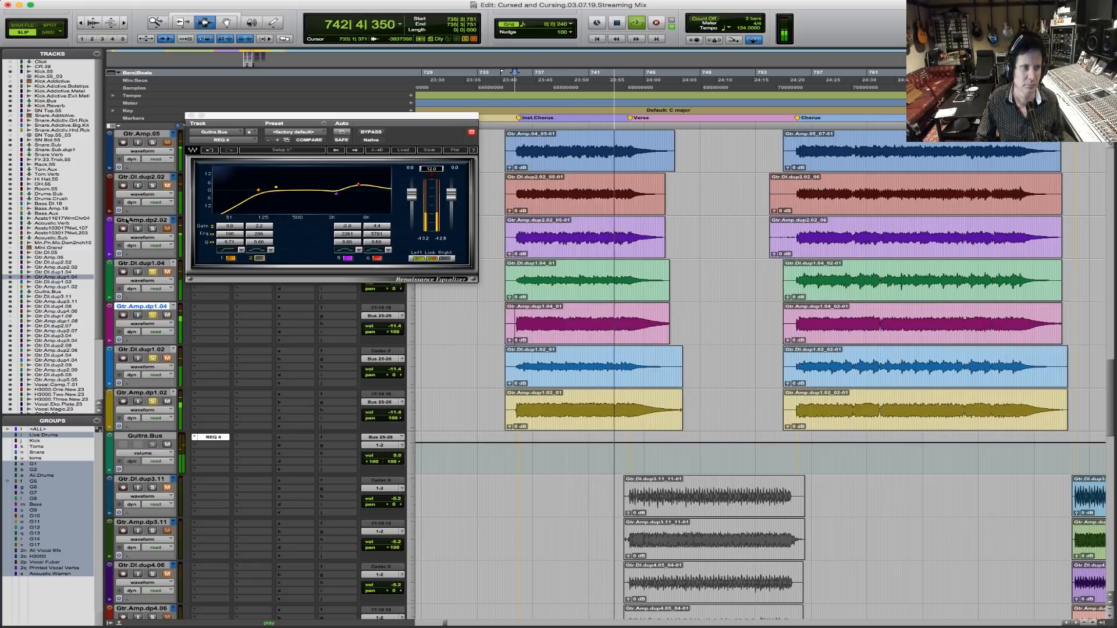
pyautogui.scroll(4, 125, 220)
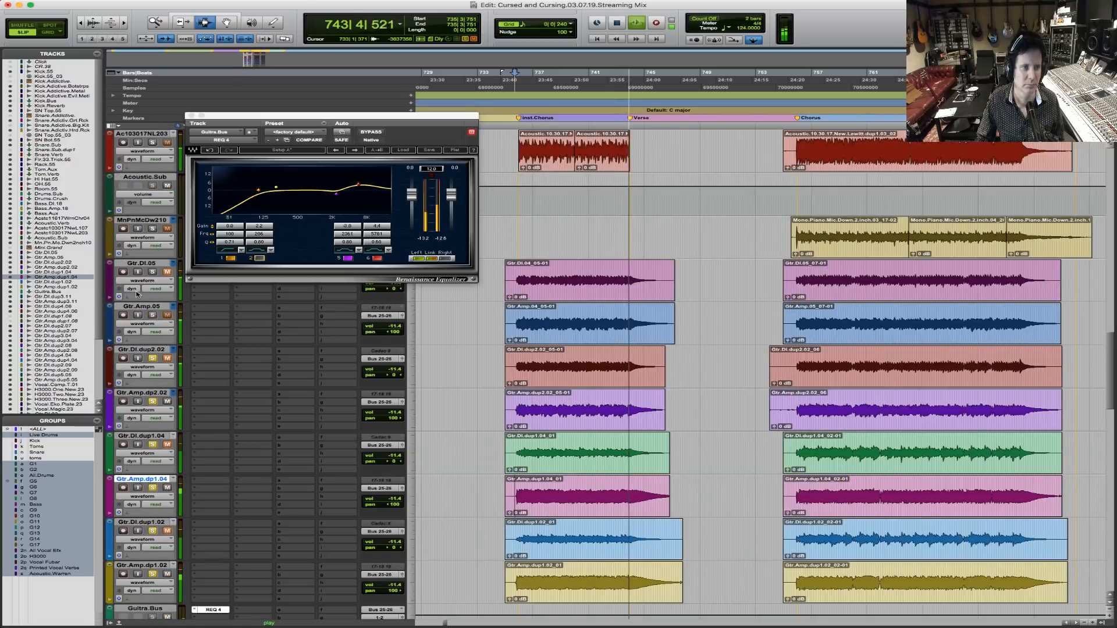
pyautogui.press('space')
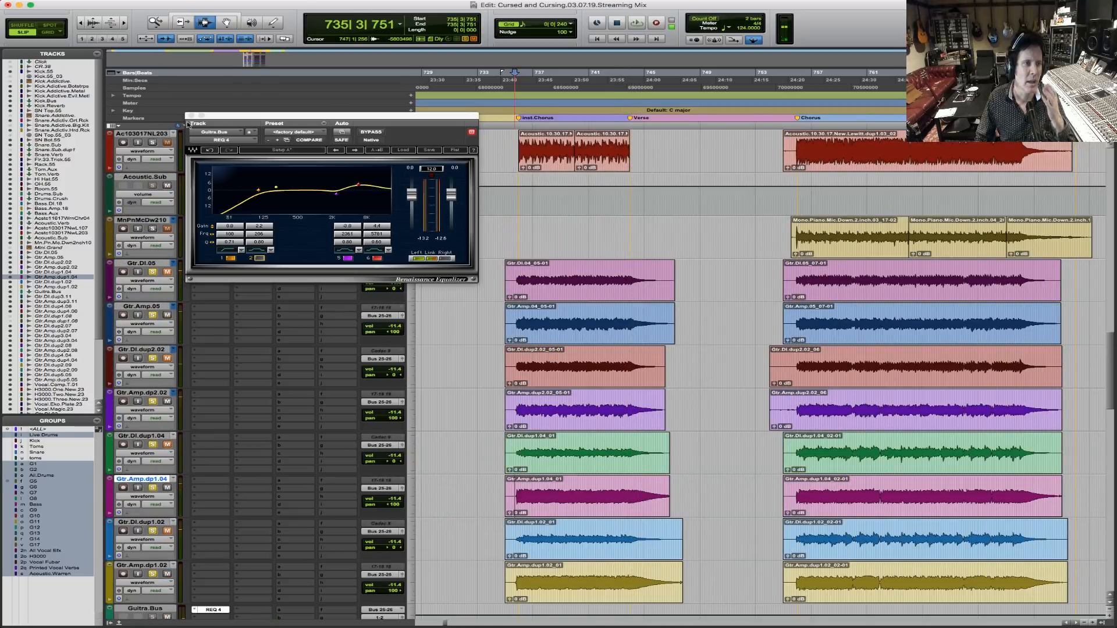
pyautogui.click(191, 115)
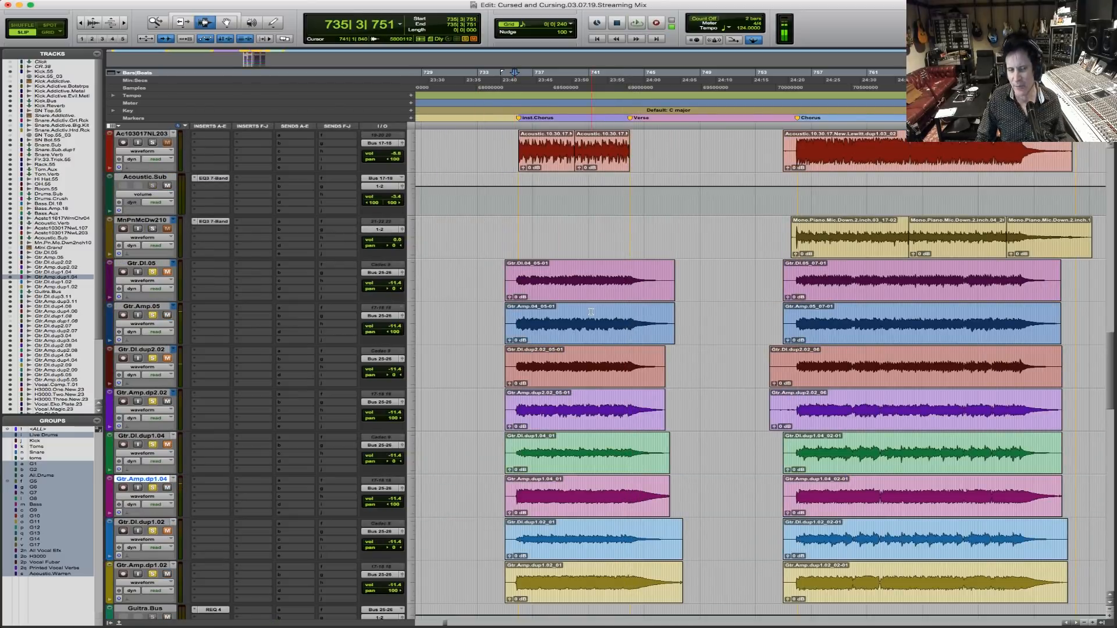
# Step: Bypass the REQ 4 on Guitra.Bus and audition the soloed guitars from 735|4|284
pyautogui.scroll(-3, 589, 312)
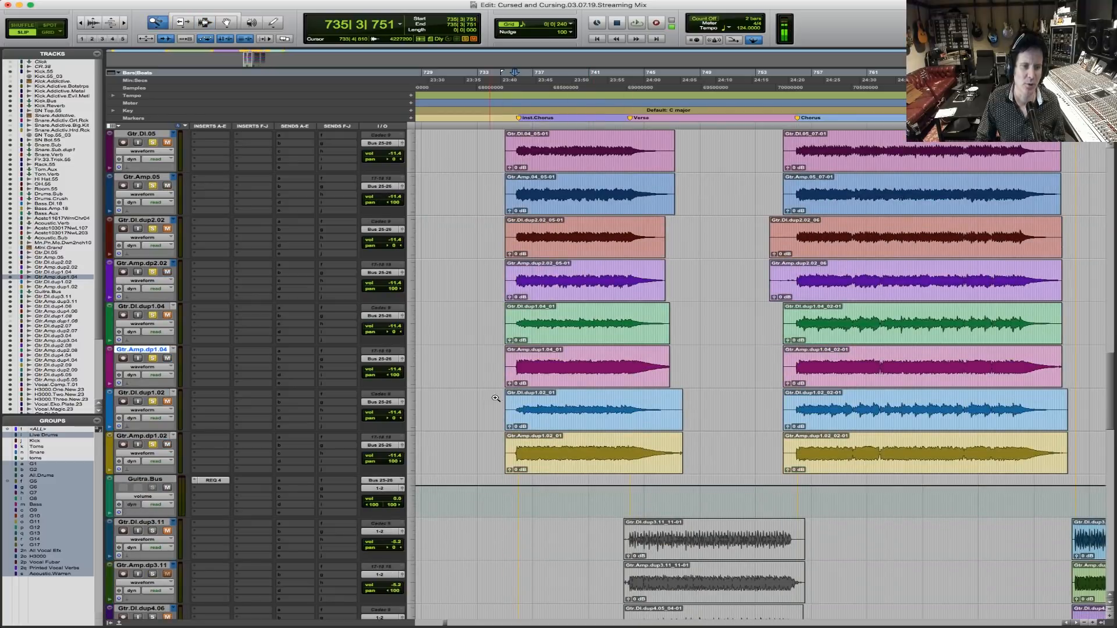
pyautogui.moveTo(496, 399); pyautogui.dragTo(799, 414)
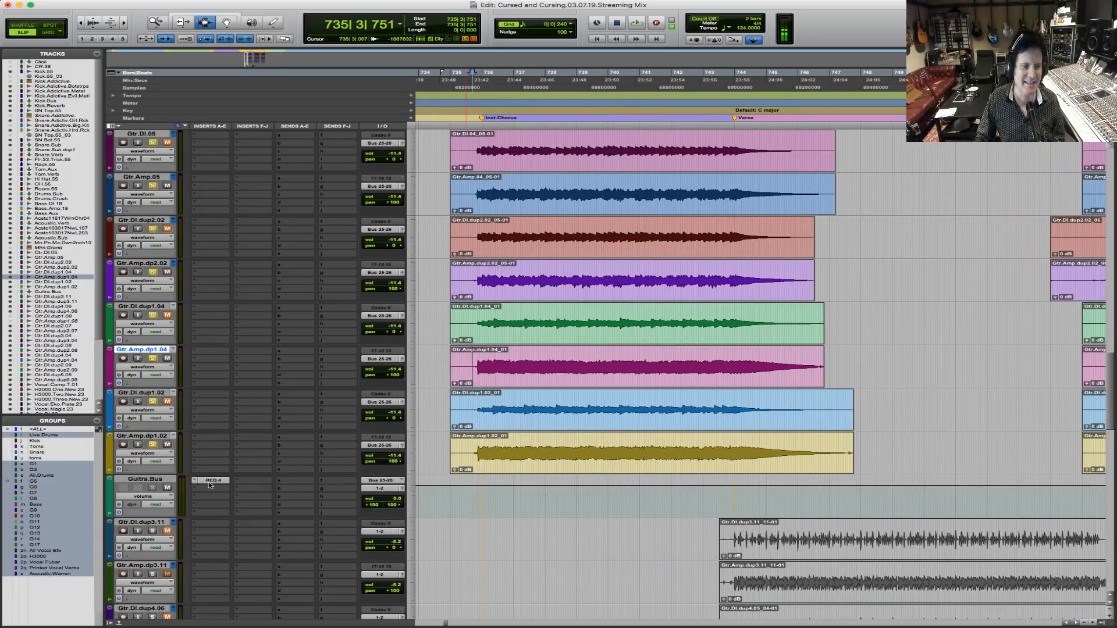
pyautogui.click(476, 410)
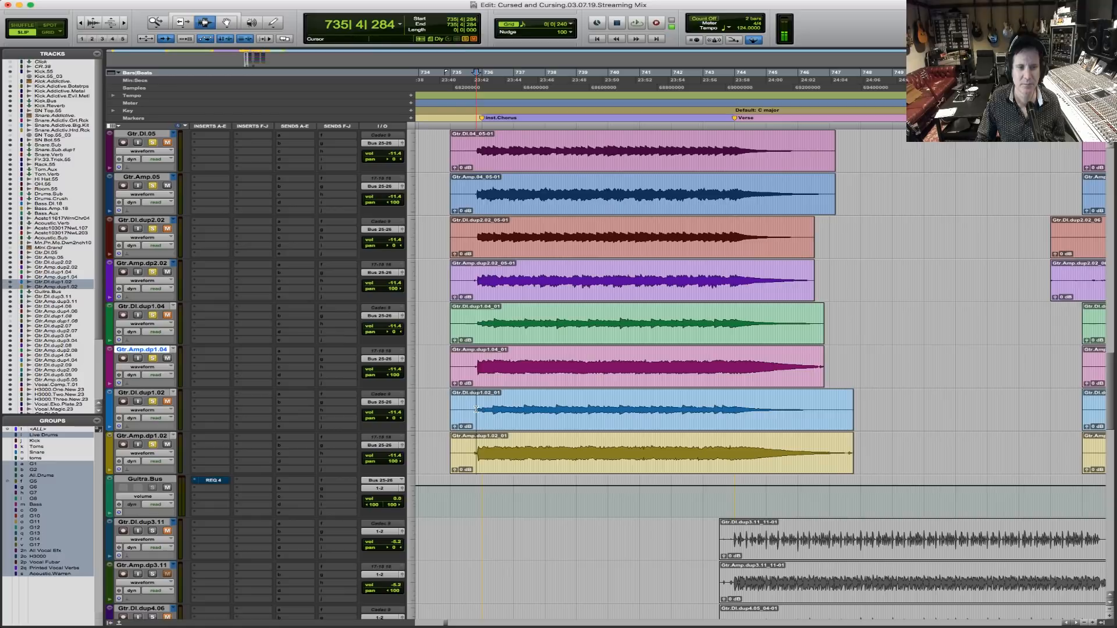
pyautogui.press('space')
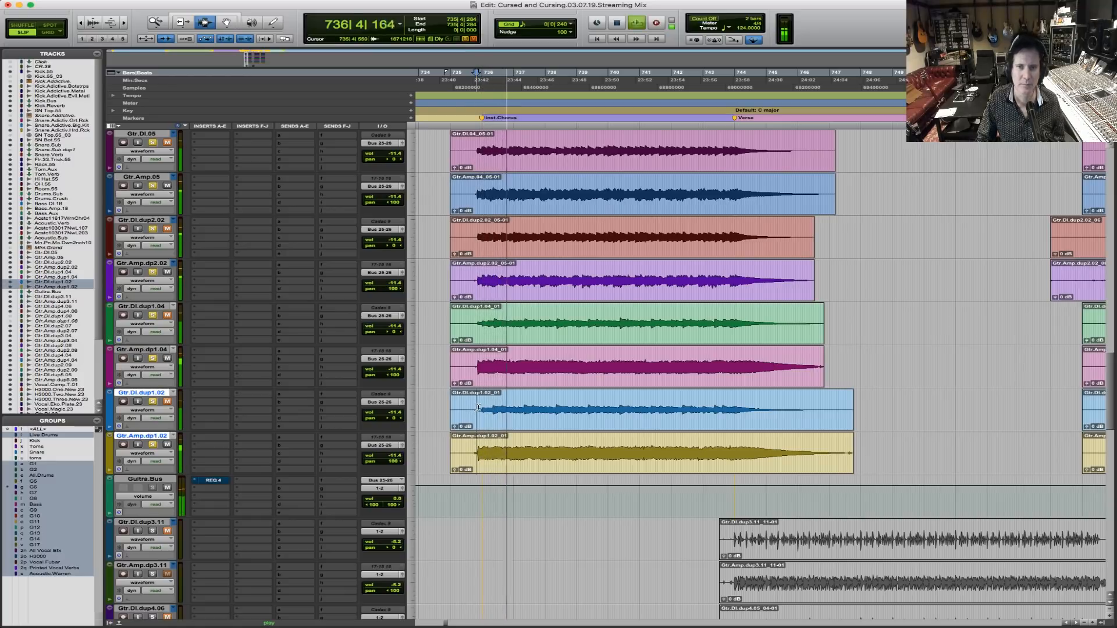
pyautogui.press('space')
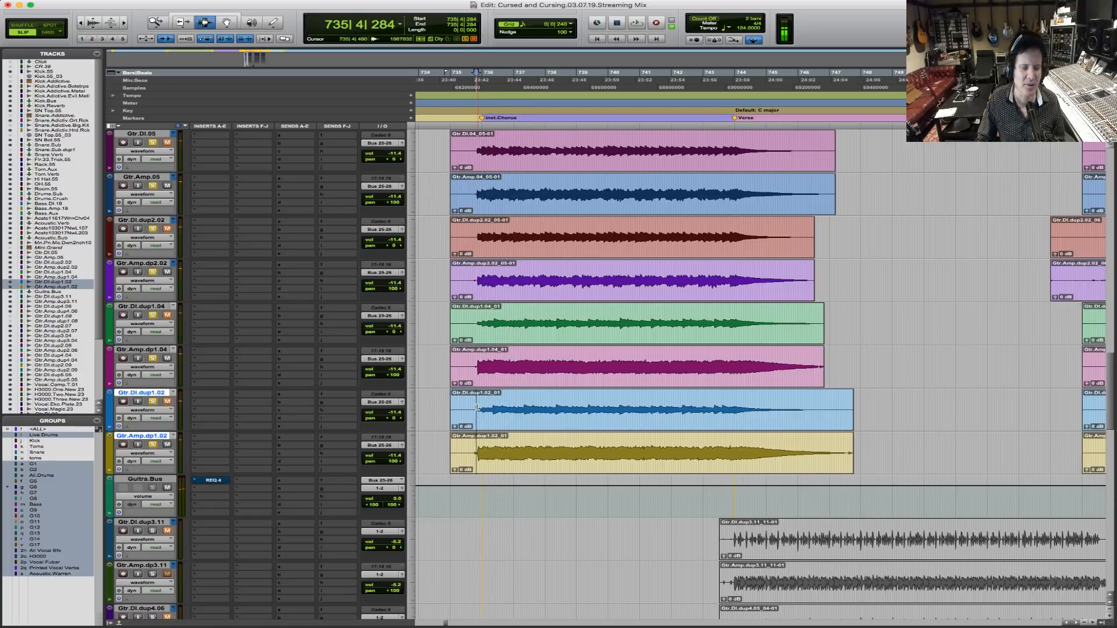
pyautogui.press('space')
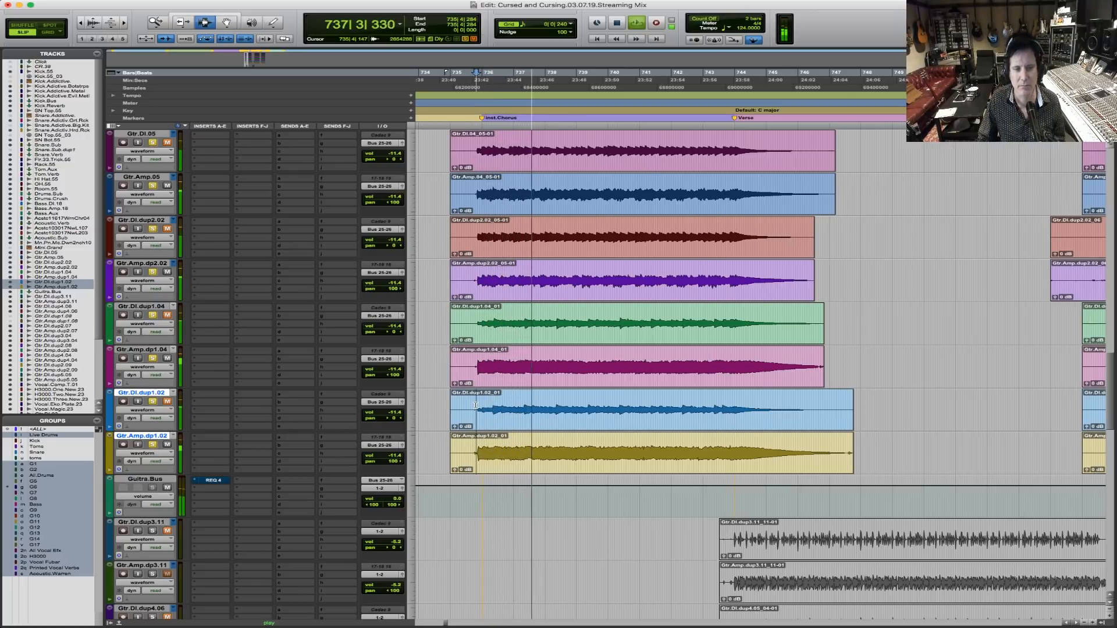
pyautogui.press('space')
pyautogui.click(211, 480)
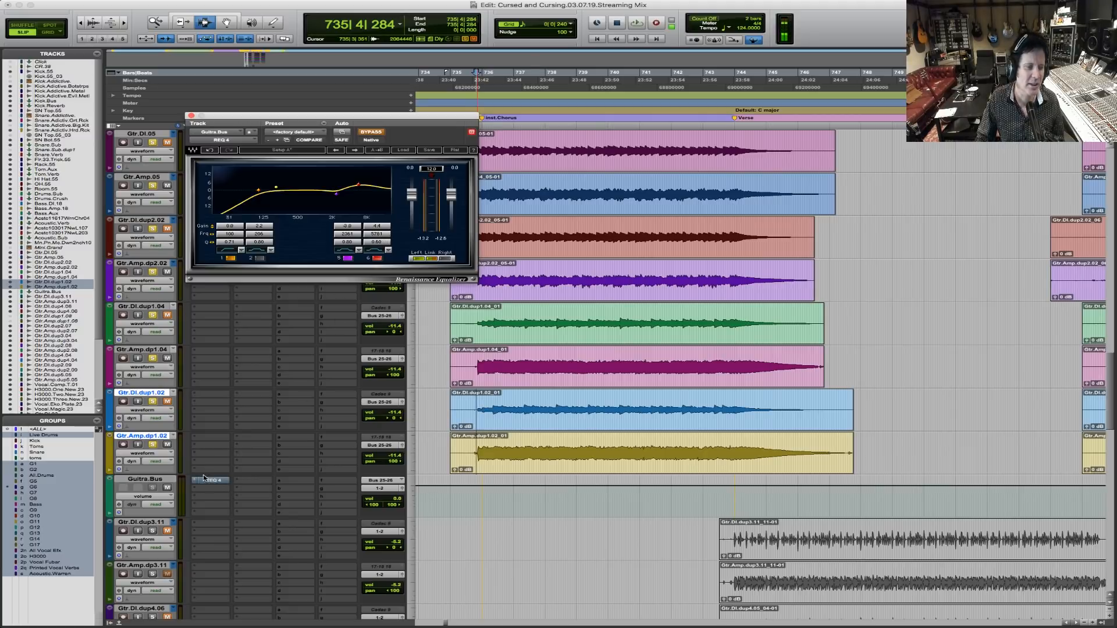
pyautogui.click(190, 115)
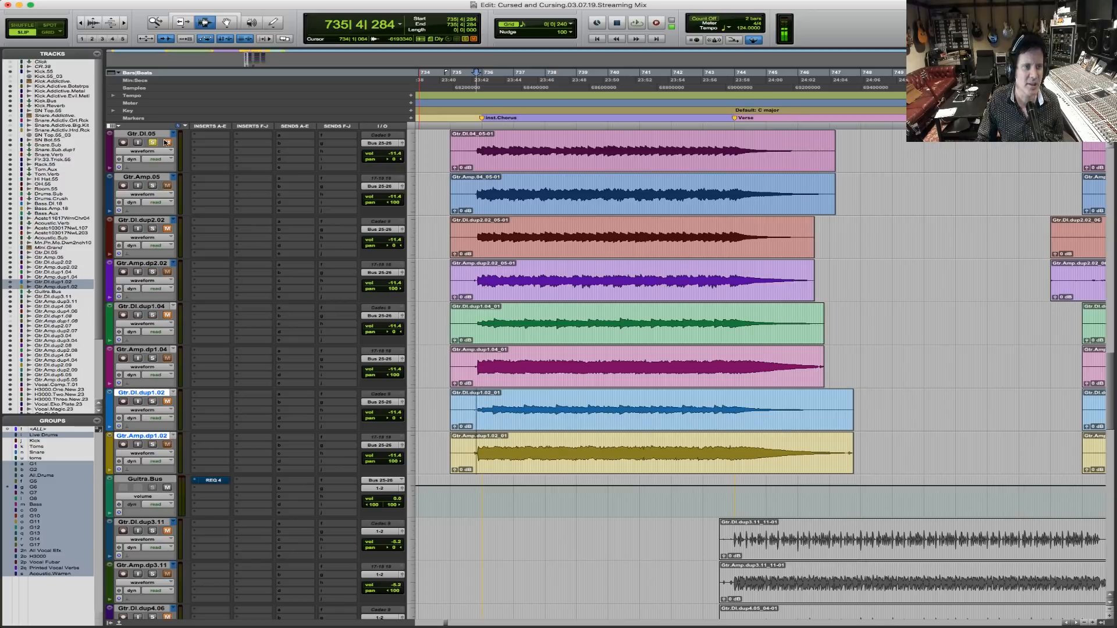
# Step: Audition Gtr.DI.05 as the only soloed guitar from 735|4|284
pyautogui.click(477, 151)
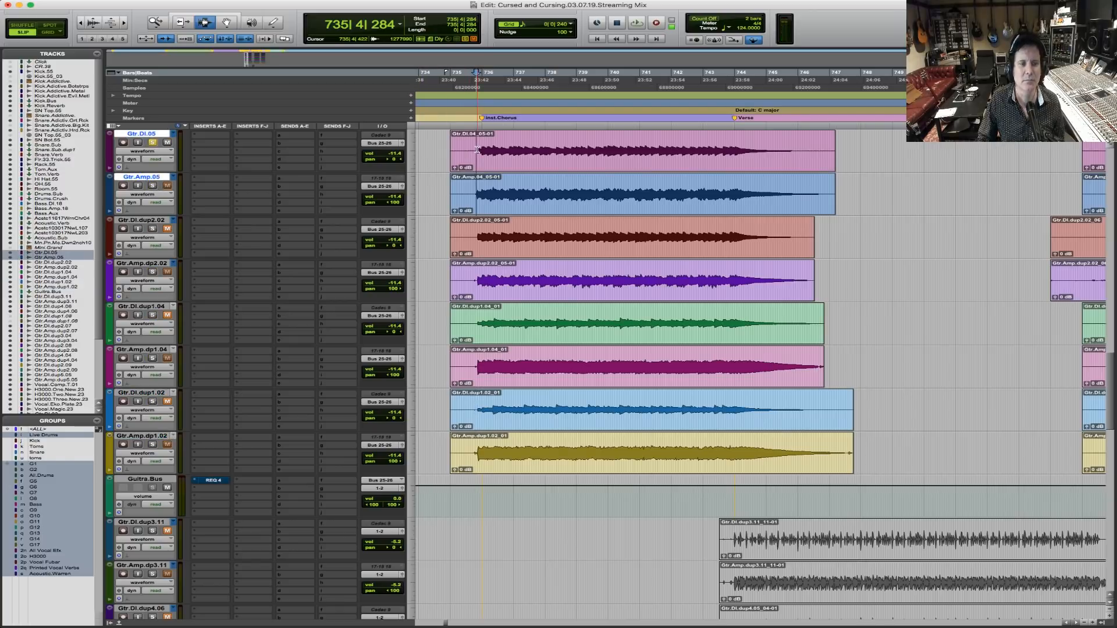
pyautogui.press('space')
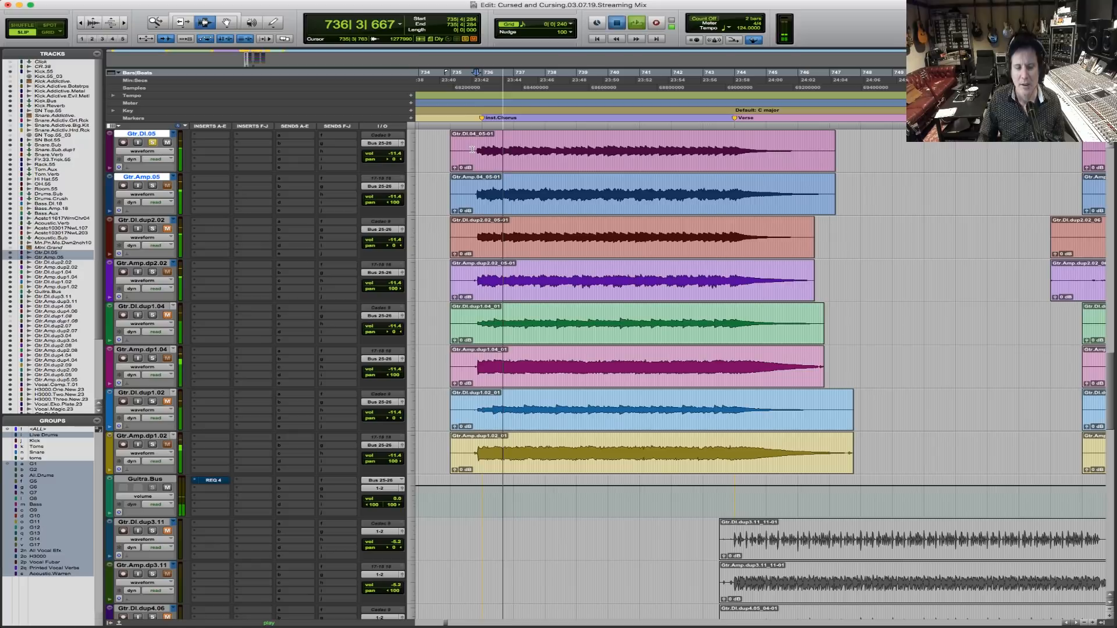
pyautogui.press('space')
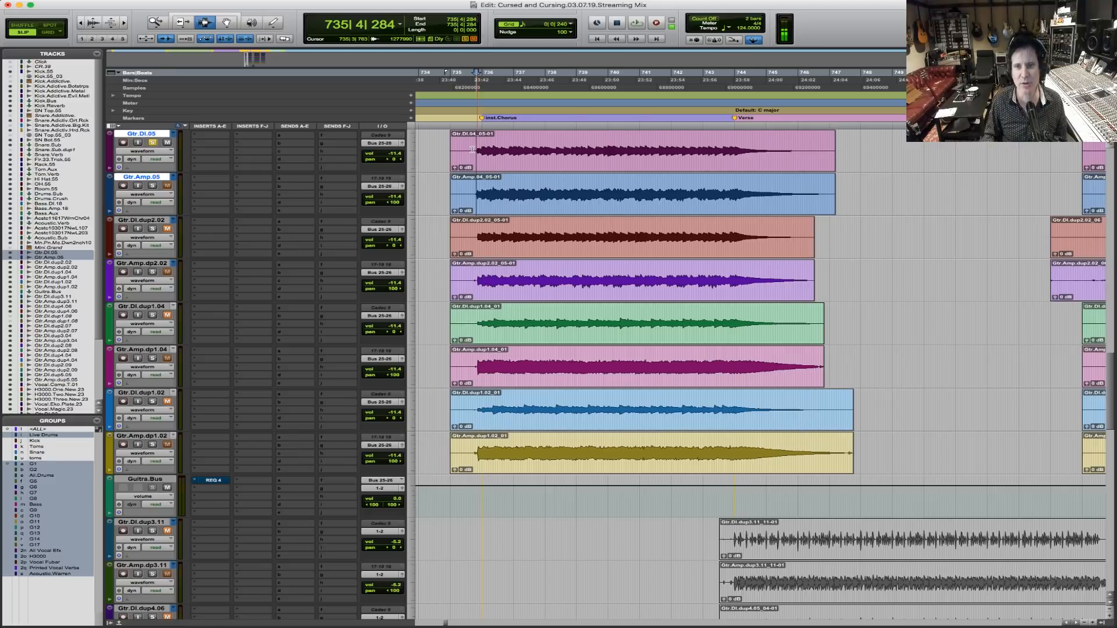
pyautogui.press('space')
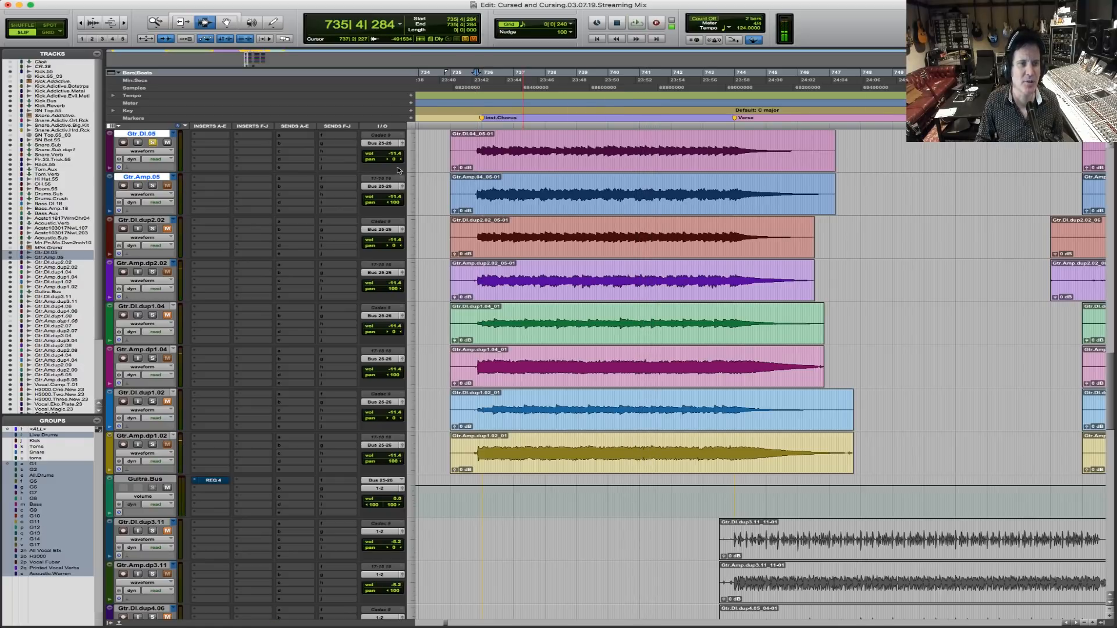
# Step: Insert the mono SansAmp PSA-1 plug-in on Gtr.DI.05
pyautogui.click(215, 138)
pyautogui.moveTo(244, 153)
pyautogui.moveTo(350, 162)
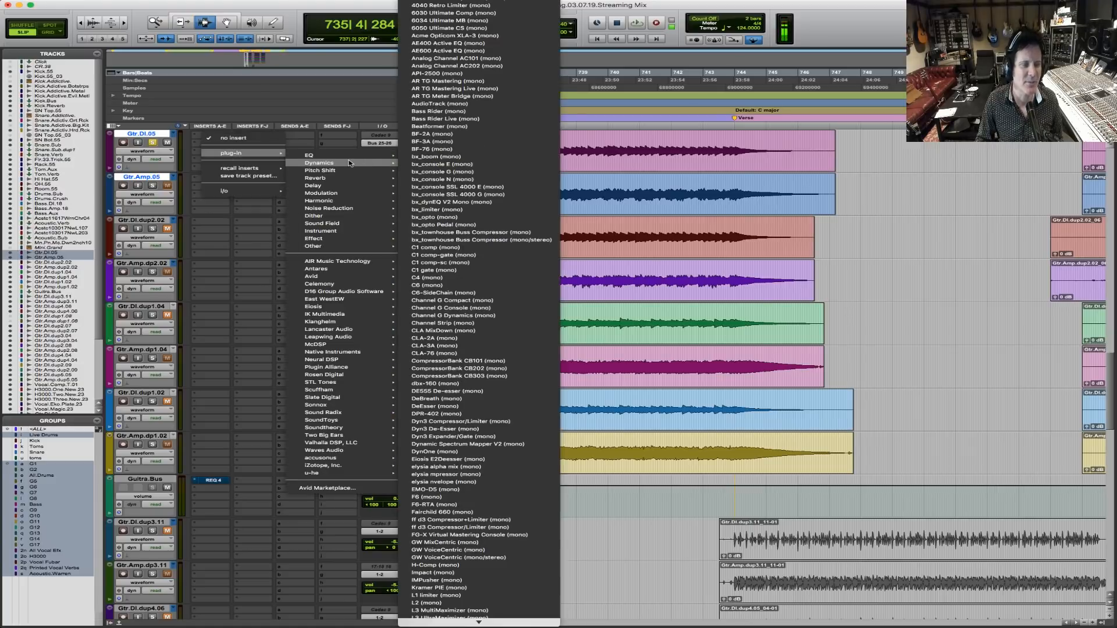
pyautogui.moveTo(349, 201)
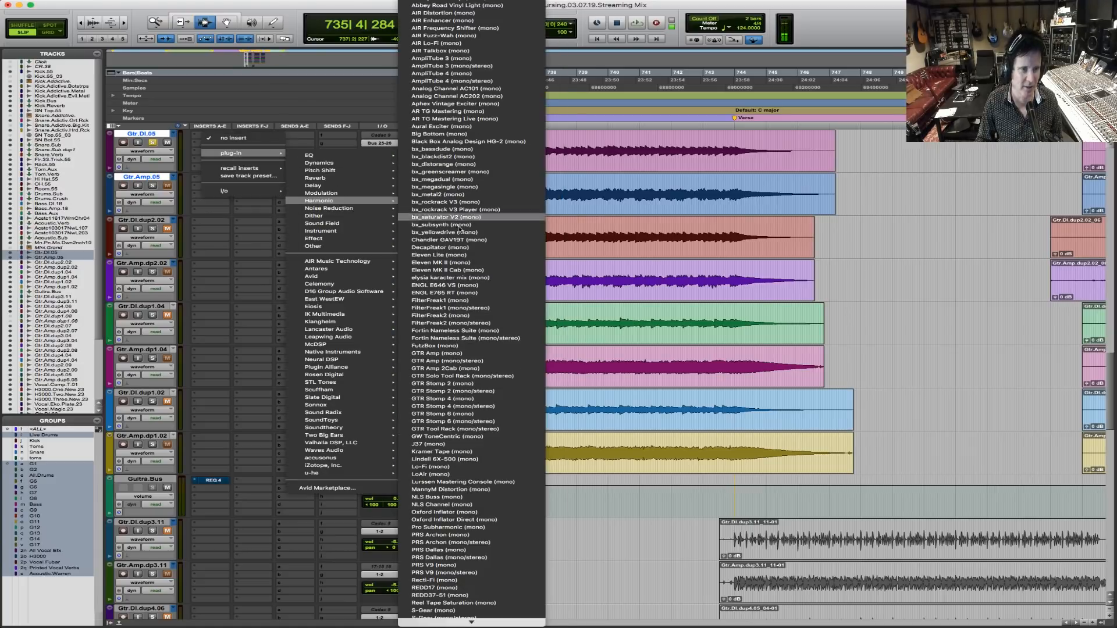
pyautogui.scroll(-5, 489, 544)
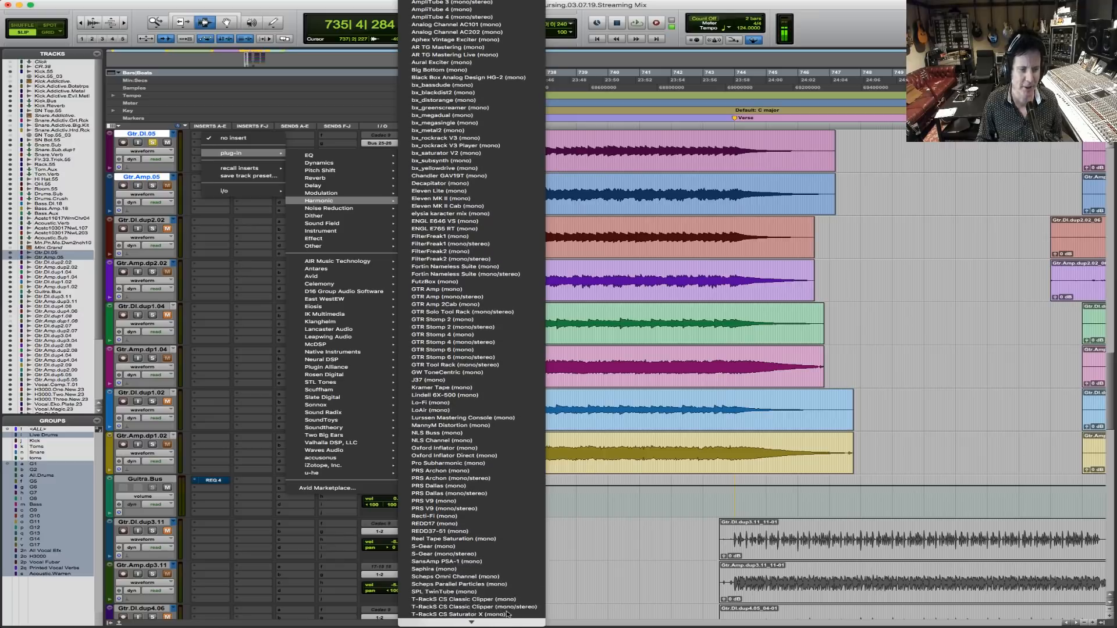
pyautogui.click(494, 556)
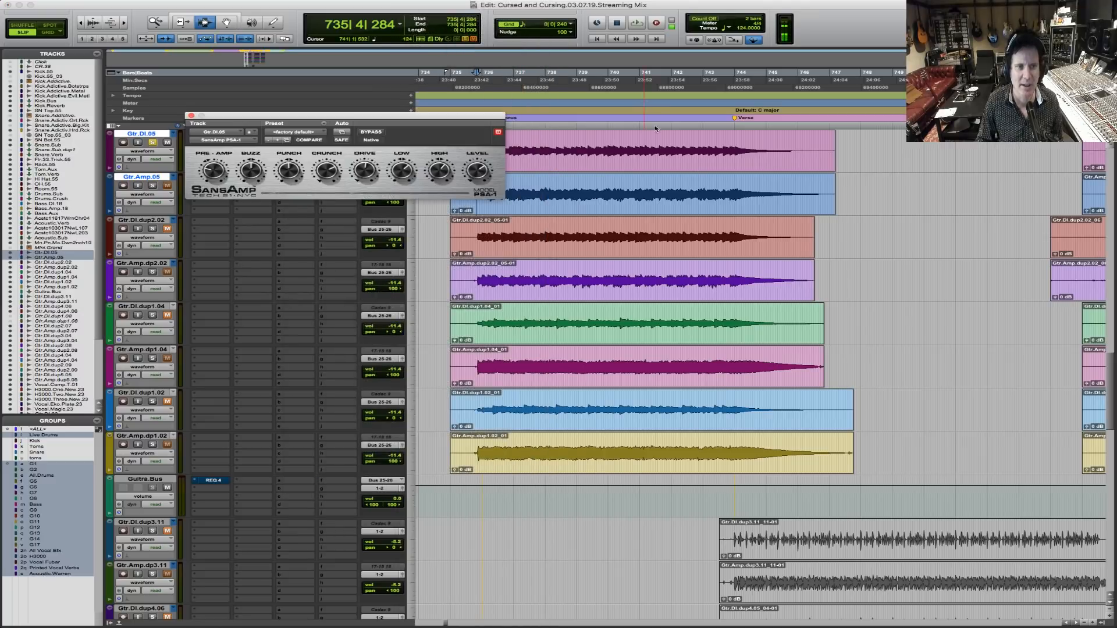
# Step: Play the soloed Gtr.DI.05 through the SansAmp and adjust its Pre-Amp control
pyautogui.press('space')
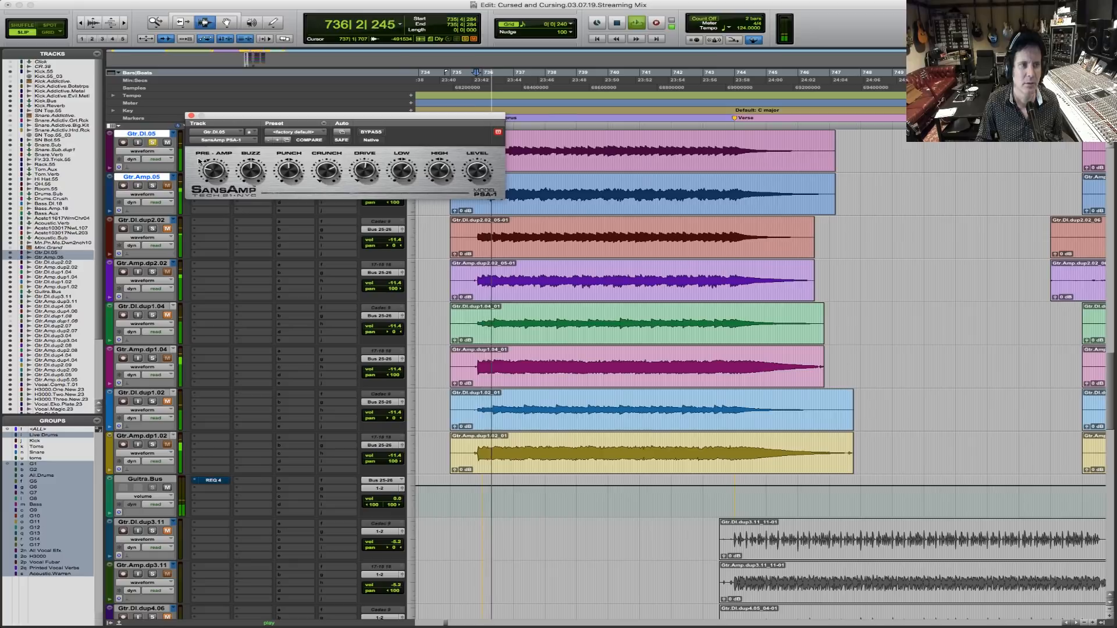
pyautogui.moveTo(213, 167); pyautogui.dragTo(213, 158)
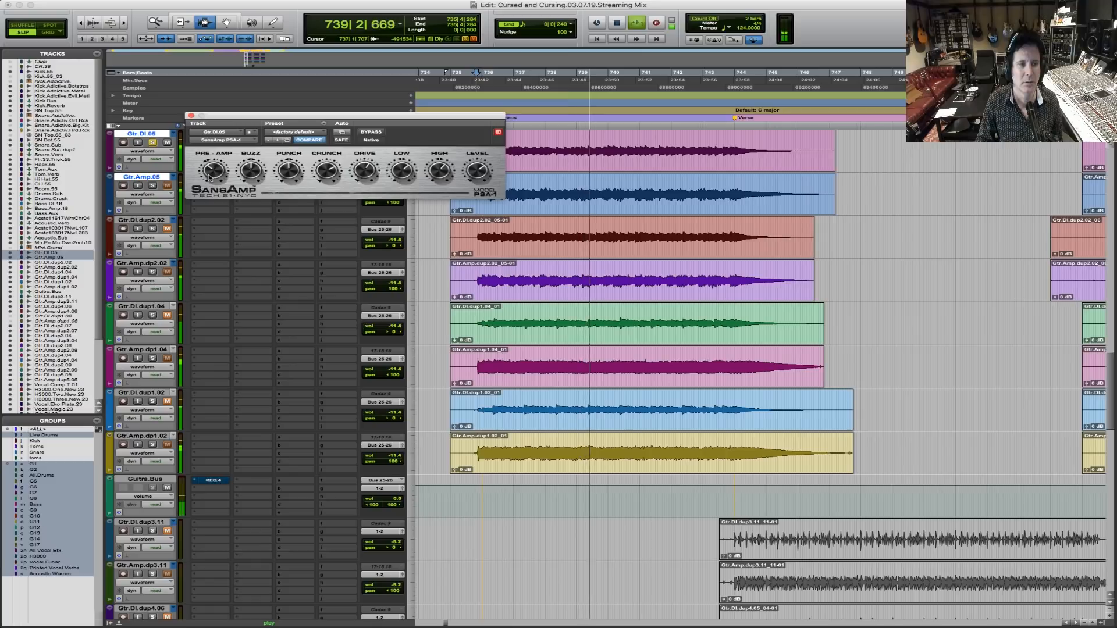
pyautogui.press('space')
# Step: Solo Gtr.Amp.05 in place of Gtr.DI.05, play it, and move the SansAmp window clear of the insert slots
pyautogui.click(153, 143)
pyautogui.click(152, 186)
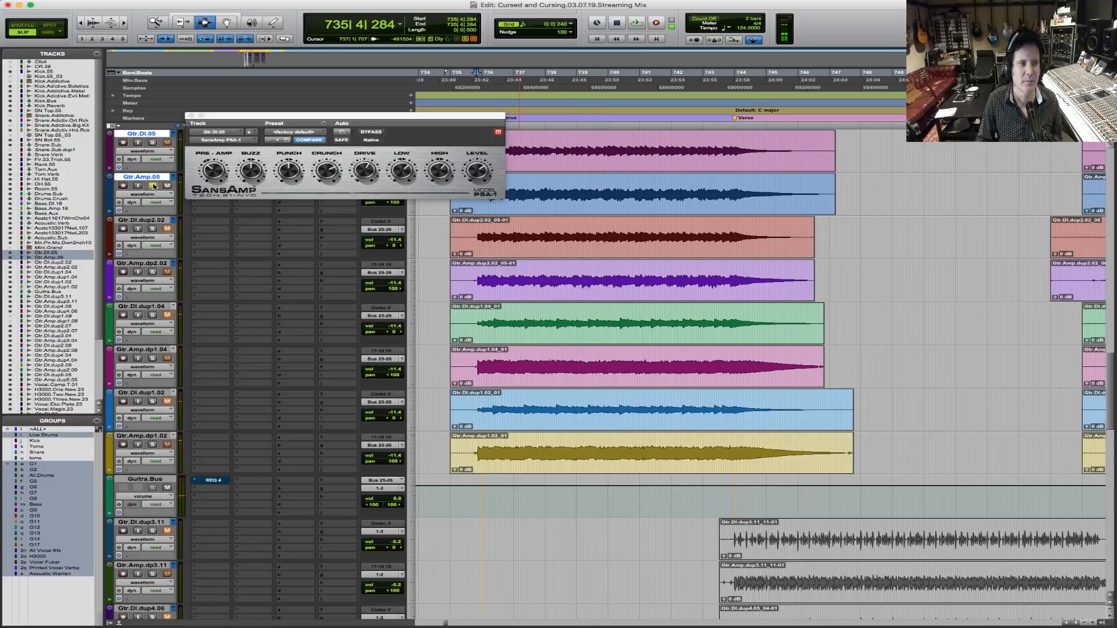
pyautogui.press('space')
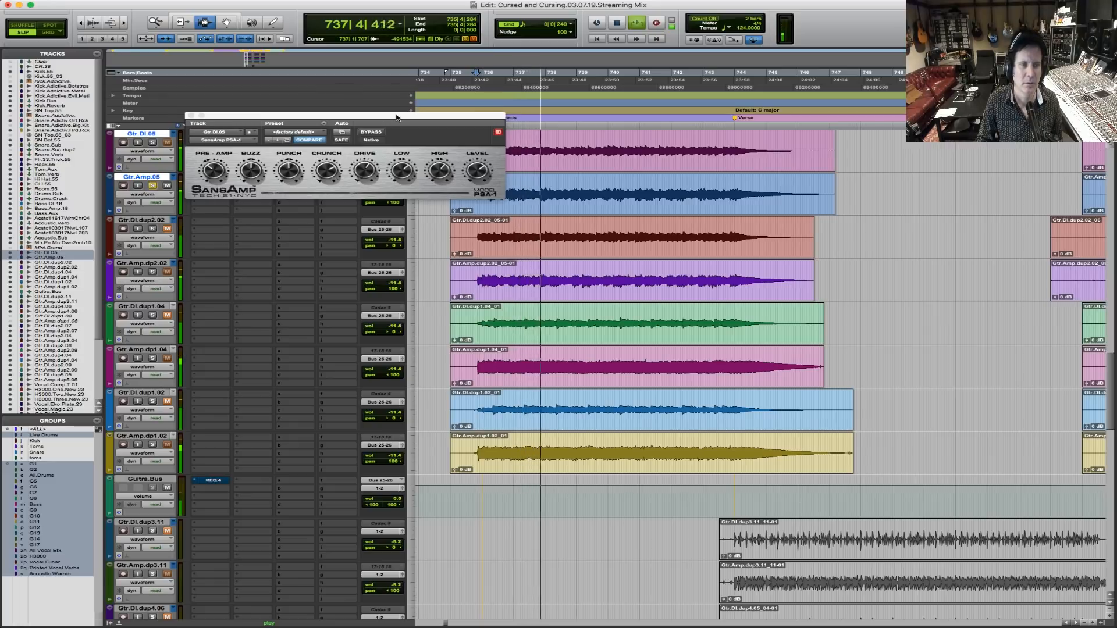
pyautogui.moveTo(343, 116); pyautogui.dragTo(454, 265)
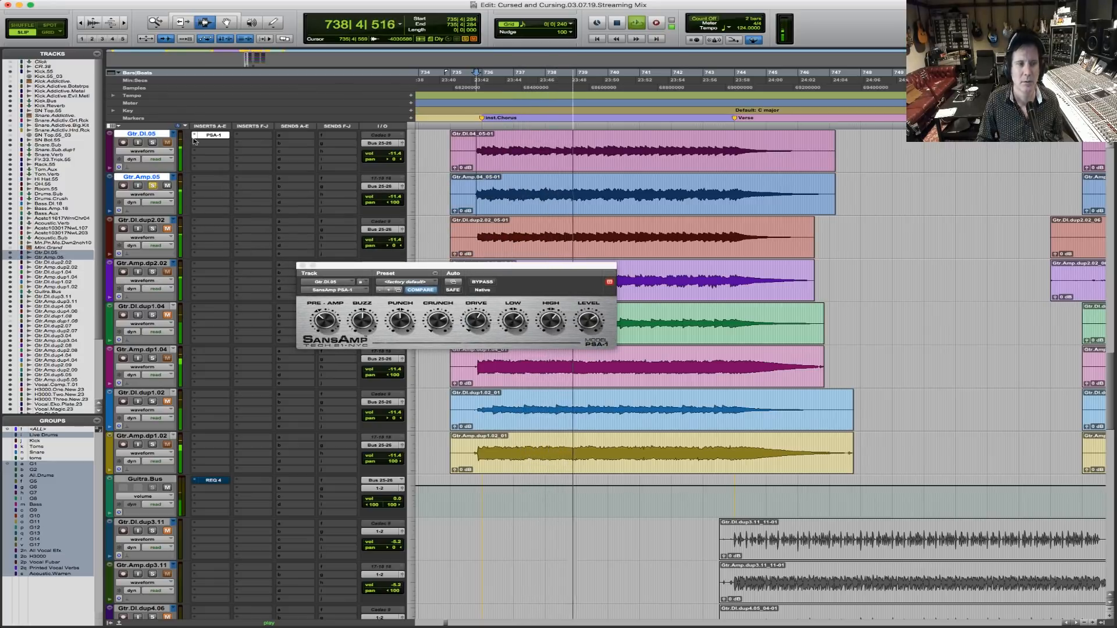
# Step: Solo Gtr.DI.05 together with Gtr.Amp.05 and play both from 735|4|284 to hear how they combine
pyautogui.press('space')
pyautogui.press('space')
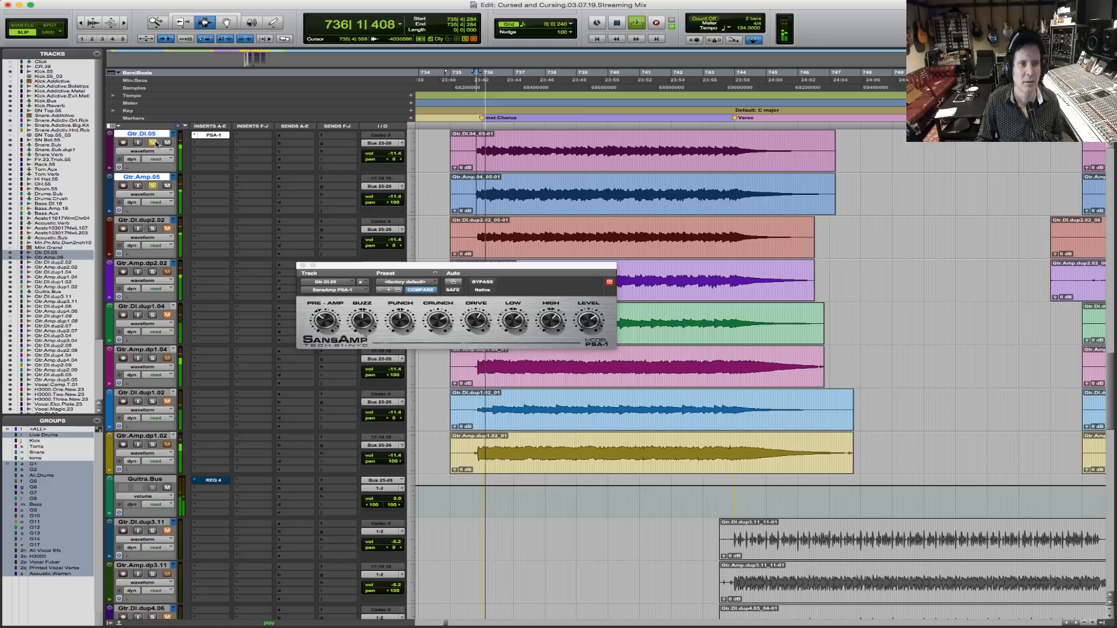
pyautogui.press('space')
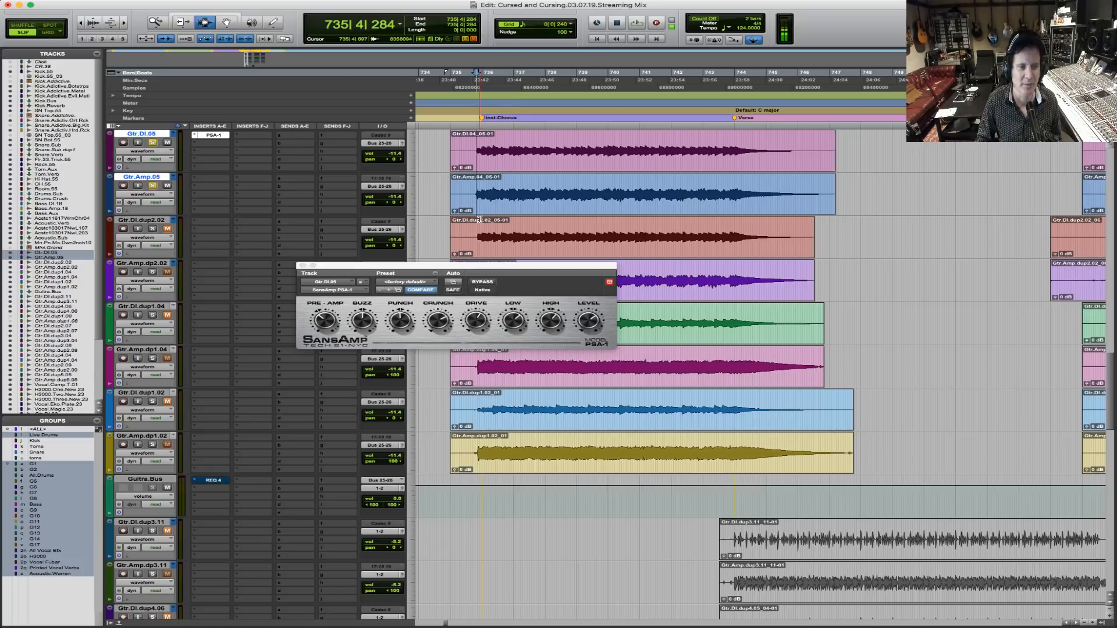
pyautogui.press('space')
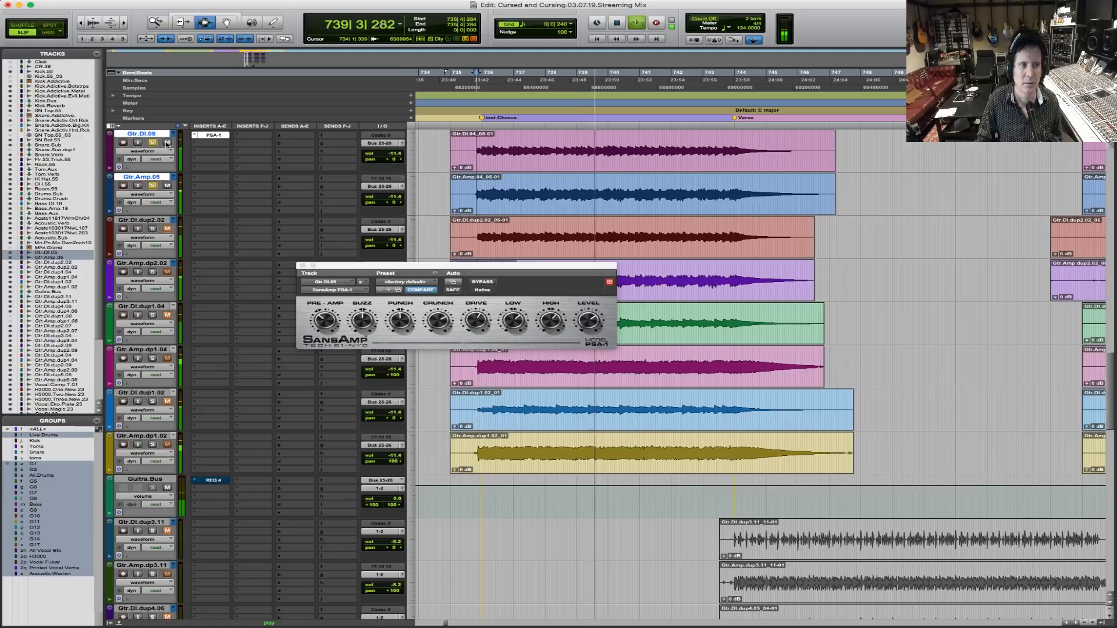
pyautogui.press('space')
# Step: Examine the Gtr.DI.05 and Gtr.Amp.05 waveforms up close for phase alignment, then place the play position at 735|4|357
pyautogui.press('F5')
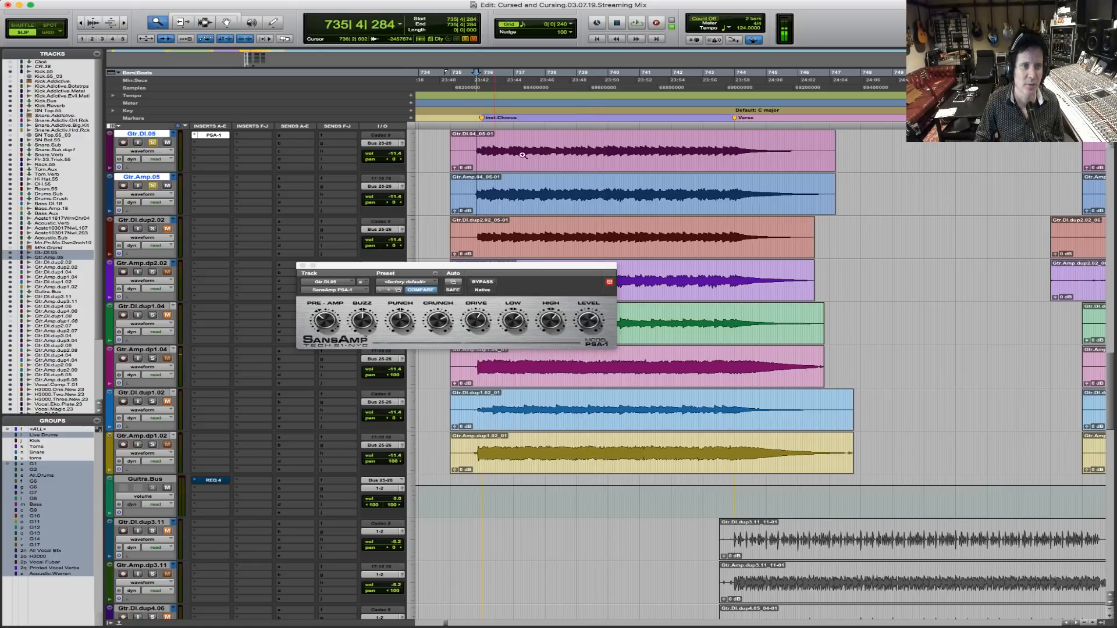
pyautogui.moveTo(495, 156); pyautogui.dragTo(540, 154)
pyautogui.moveTo(637, 151); pyautogui.dragTo(868, 142)
pyautogui.press('F5')
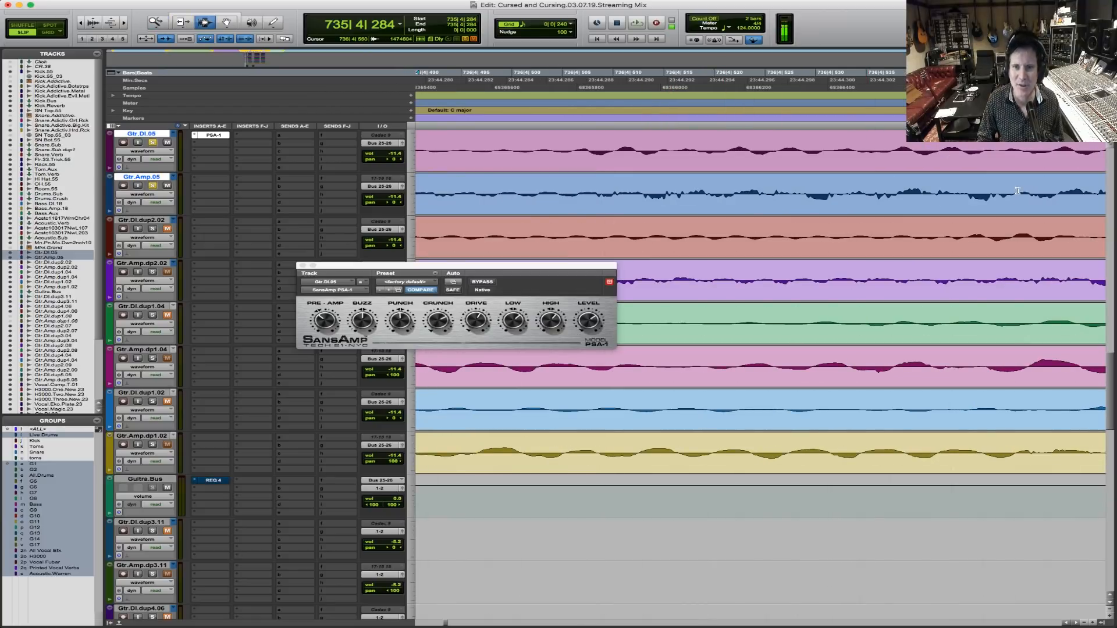
pyautogui.press('r')
pyautogui.press('r')
pyautogui.press('r')
pyautogui.press('r')
pyautogui.press('r')
pyautogui.press('r')
pyautogui.press('r')
pyautogui.press('r')
pyautogui.press('r')
pyautogui.press('r')
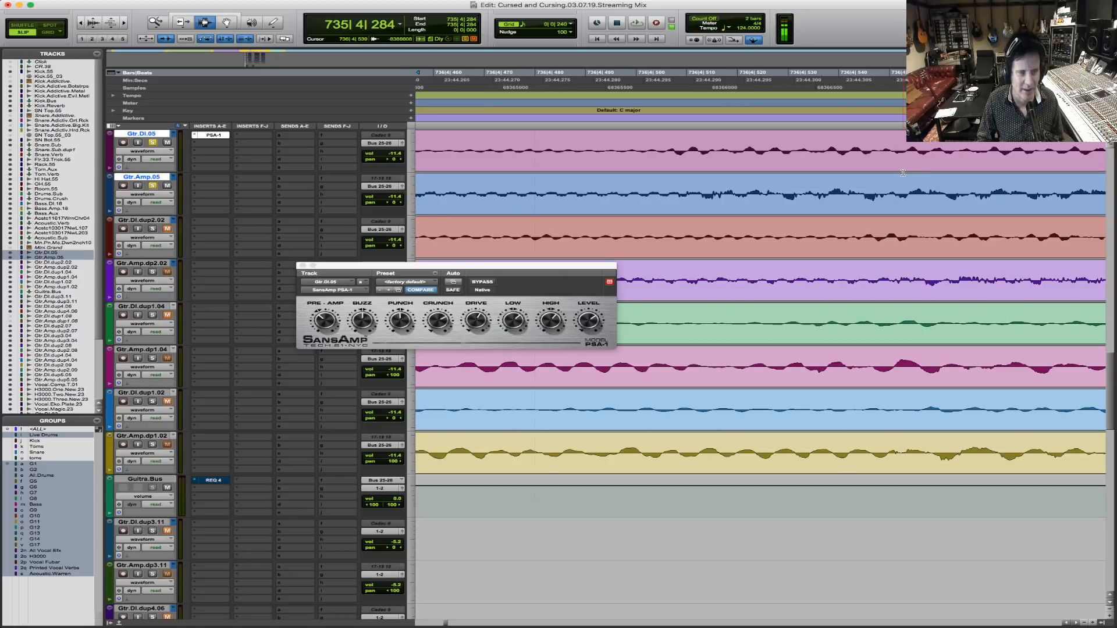
pyautogui.press('F5')
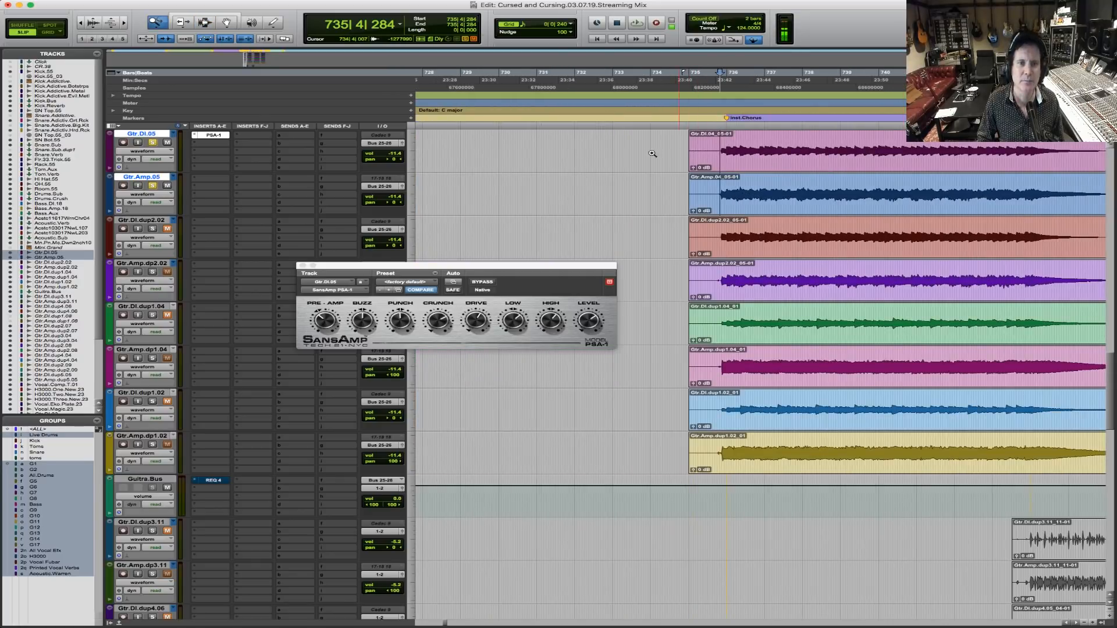
pyautogui.moveTo(655, 153); pyautogui.dragTo(922, 155)
pyautogui.click(584, 150)
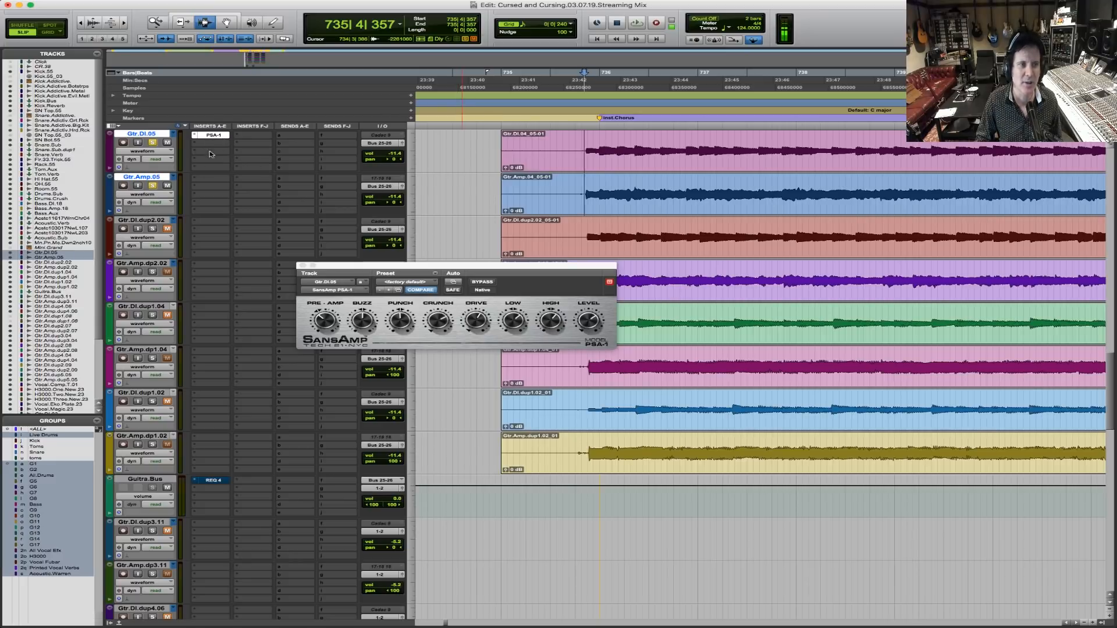
# Step: Insert a mono D-Verb on Gtr.Amp.05 and set its hall decay to 1.0 sec
pyautogui.click(213, 182)
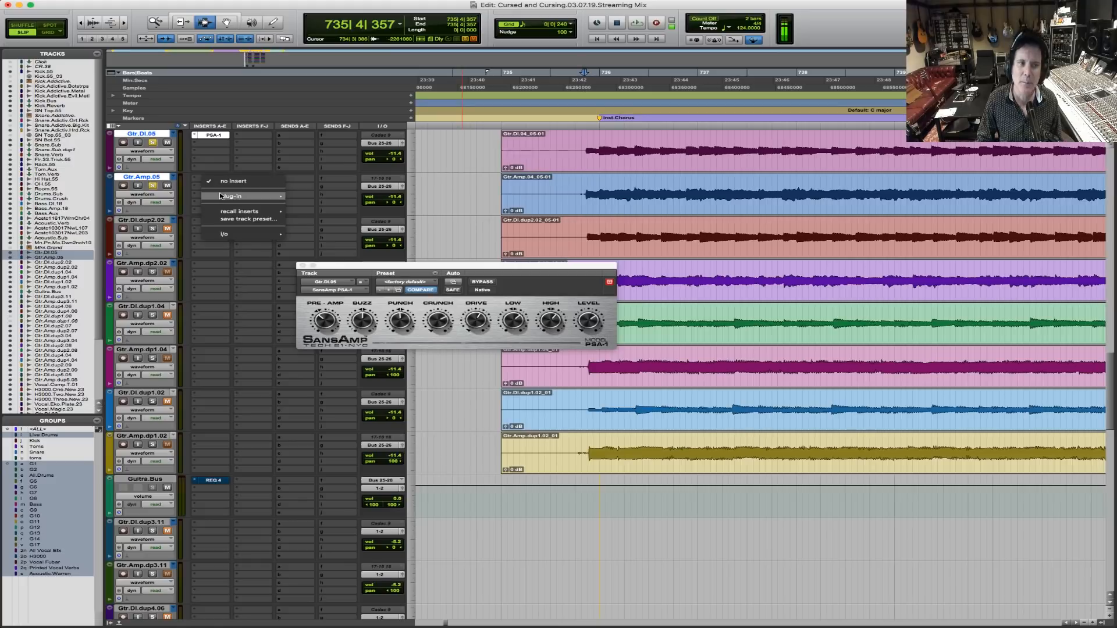
pyautogui.moveTo(244, 196)
pyautogui.moveTo(353, 223)
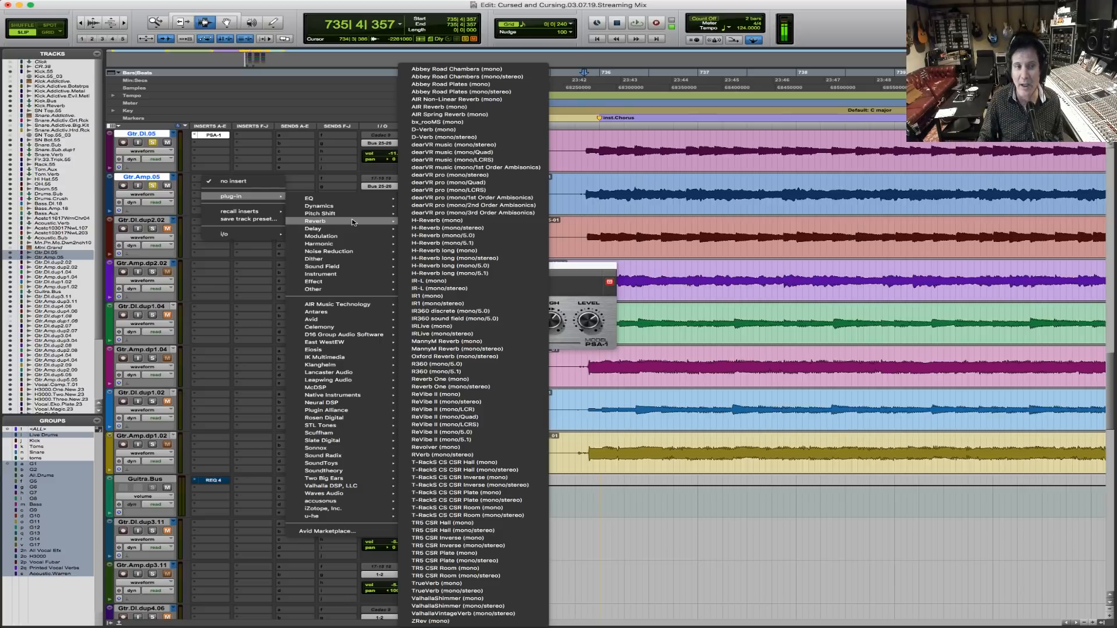
pyautogui.click(451, 129)
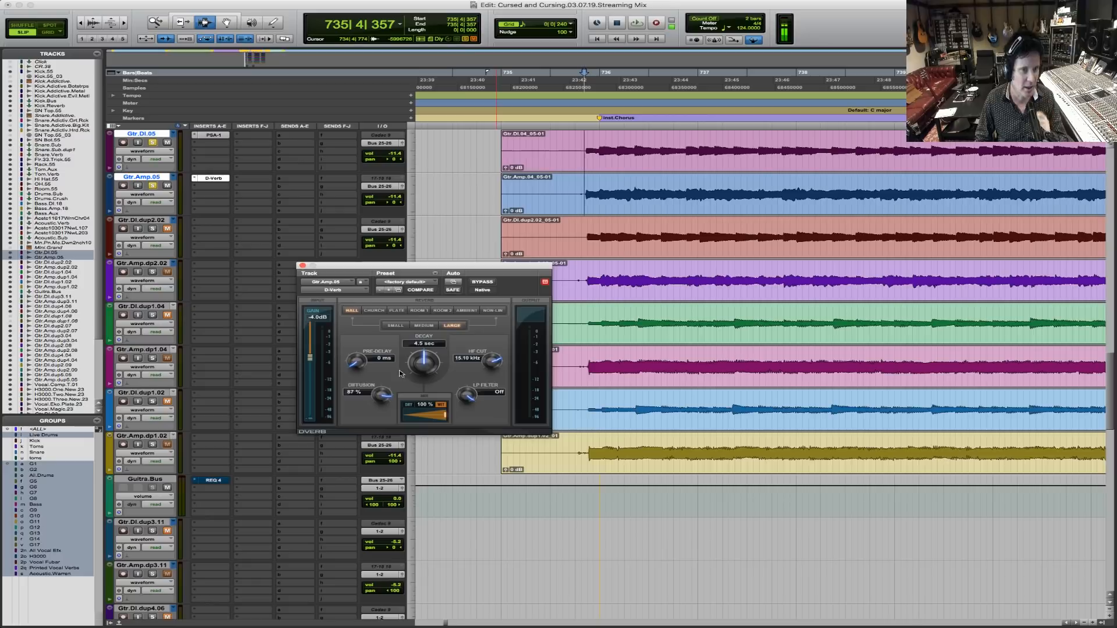
pyautogui.moveTo(415, 366); pyautogui.dragTo(414, 383)
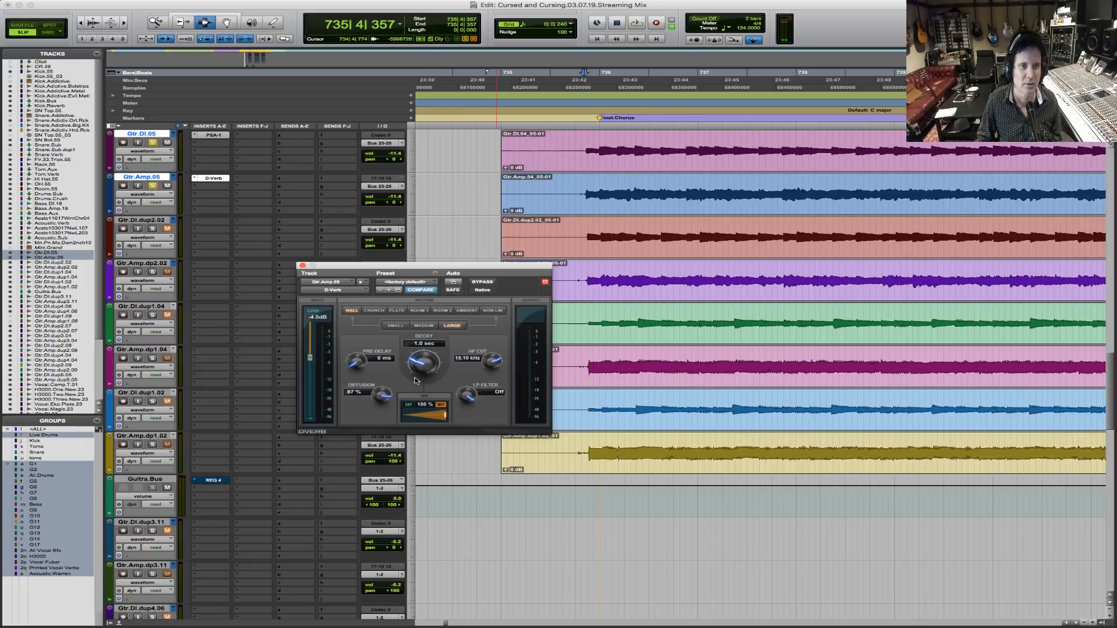
# Step: During playback, pan Gtr.Amp.05 fully left and Gtr.DI.05 fully right, at 100 each
pyautogui.press('space')
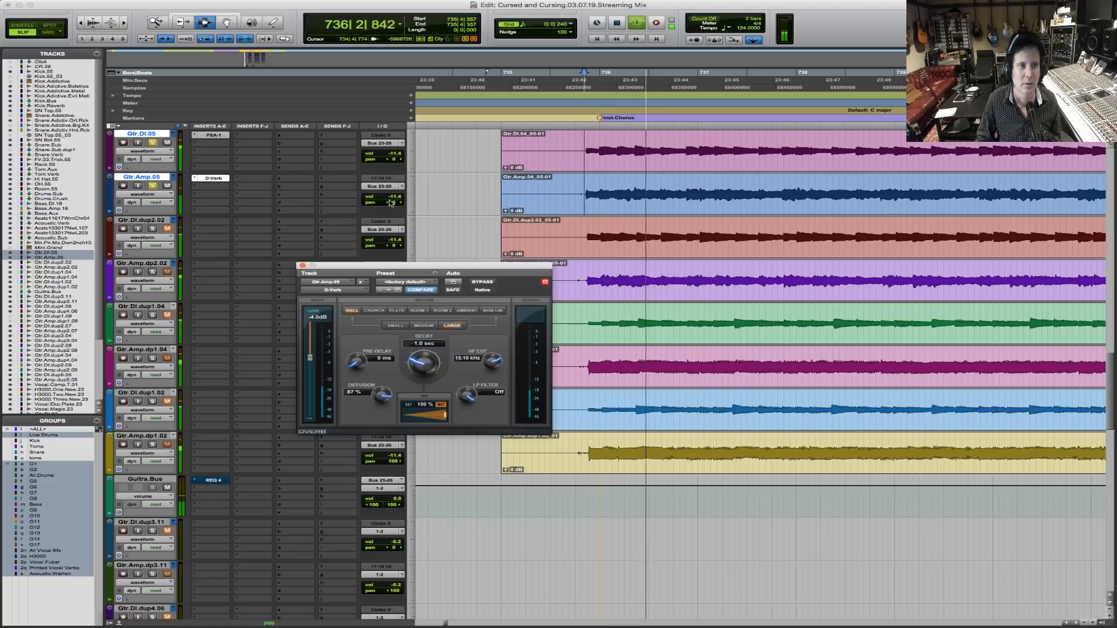
pyautogui.click(371, 202)
pyautogui.moveTo(371, 202); pyautogui.dragTo(365, 202)
pyautogui.moveTo(391, 159); pyautogui.dragTo(447, 158)
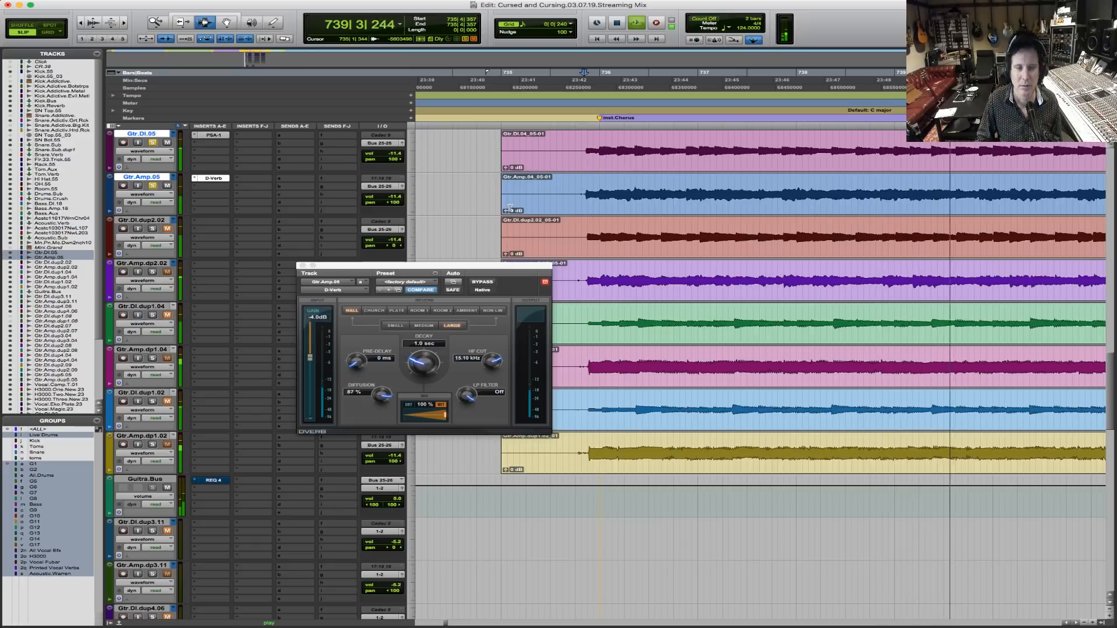
pyautogui.press('space')
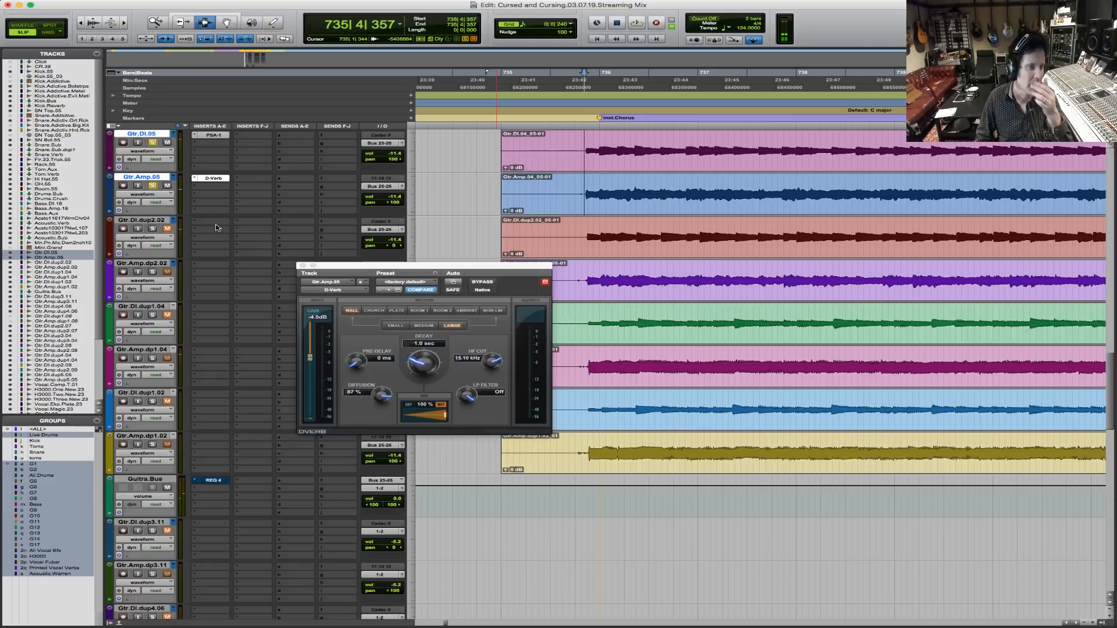
# Step: Move D-Verb to the second insert slot of Gtr.Amp.05 and insert a mono REQ 2 equalizer ahead of it
pyautogui.click(203, 185)
pyautogui.moveTo(309, 202)
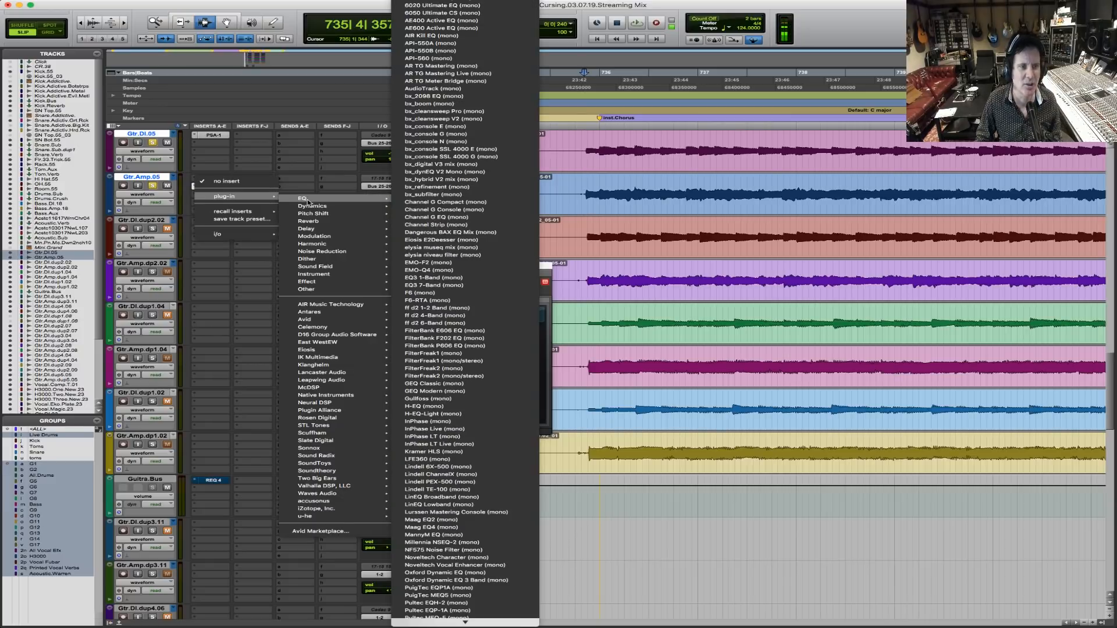
pyautogui.scroll(-5, 480, 576)
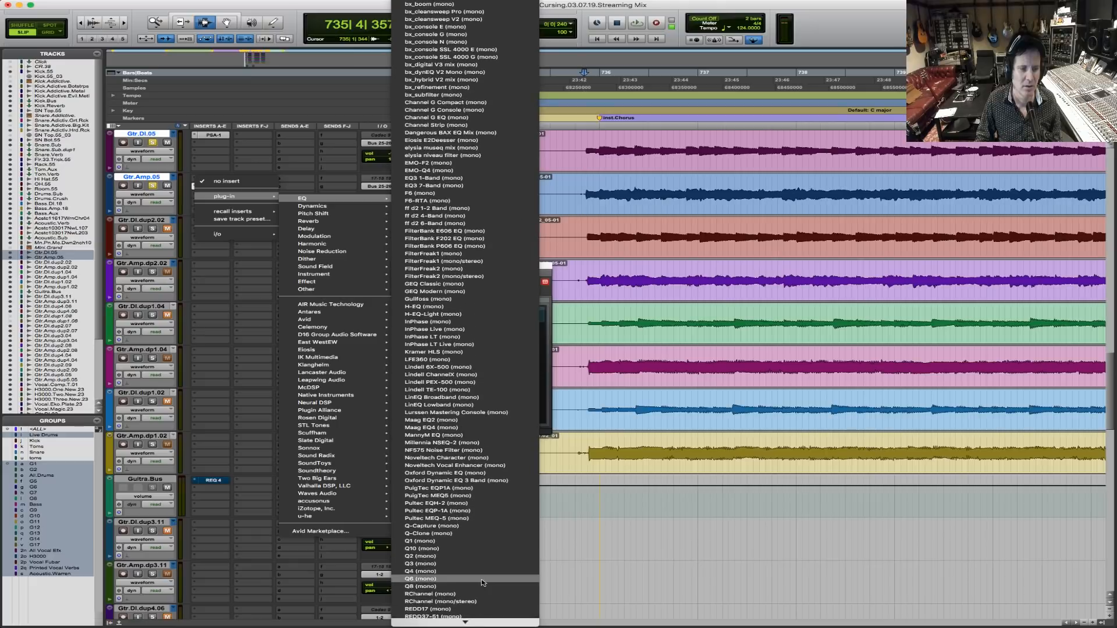
pyautogui.scroll(-3, 480, 579)
pyautogui.click(617, 179)
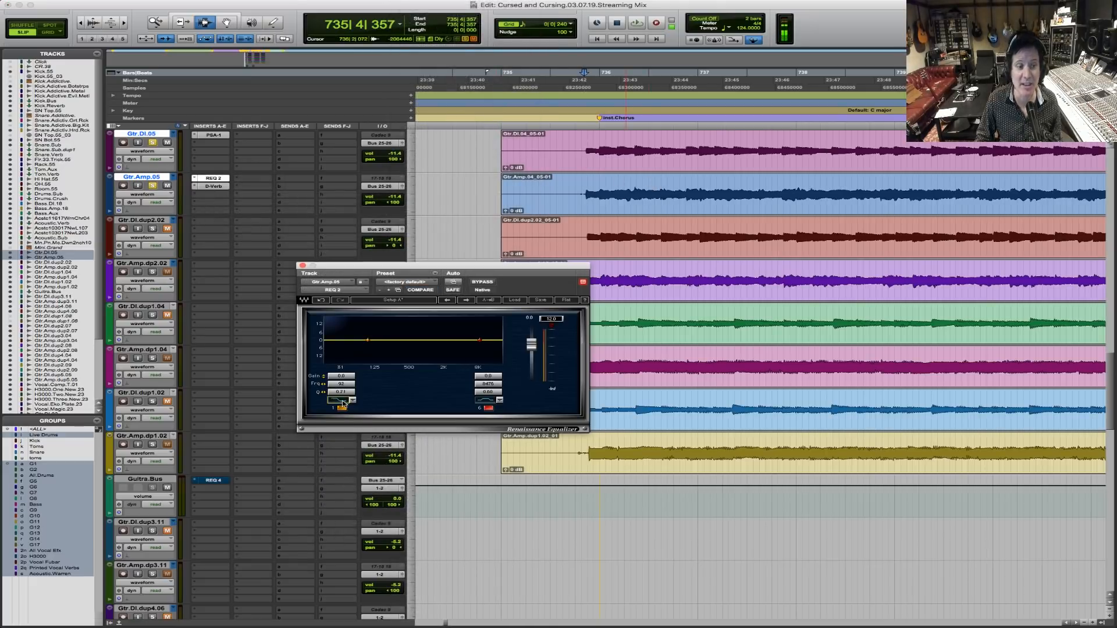
# Step: In REQ 2 on Gtr.Amp.05, set a high-pass filter at about 126 Hz and a low-pass filter at about 4029 Hz
pyautogui.click(345, 400)
pyautogui.moveTo(349, 387); pyautogui.dragTo(349, 370)
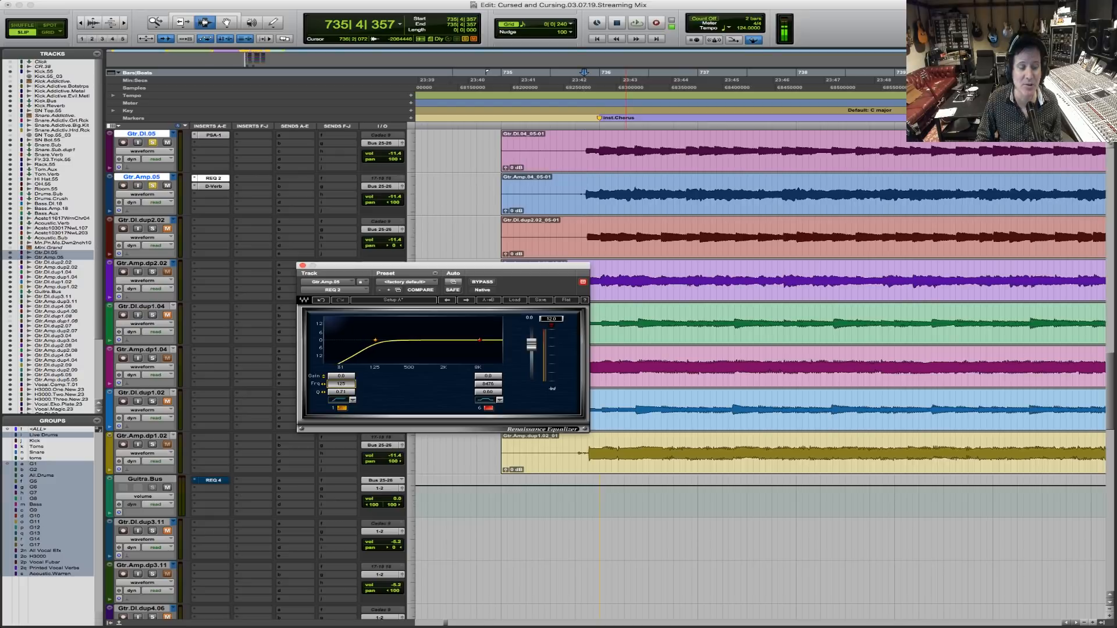
pyautogui.click(488, 401)
pyautogui.moveTo(488, 384); pyautogui.dragTo(488, 393)
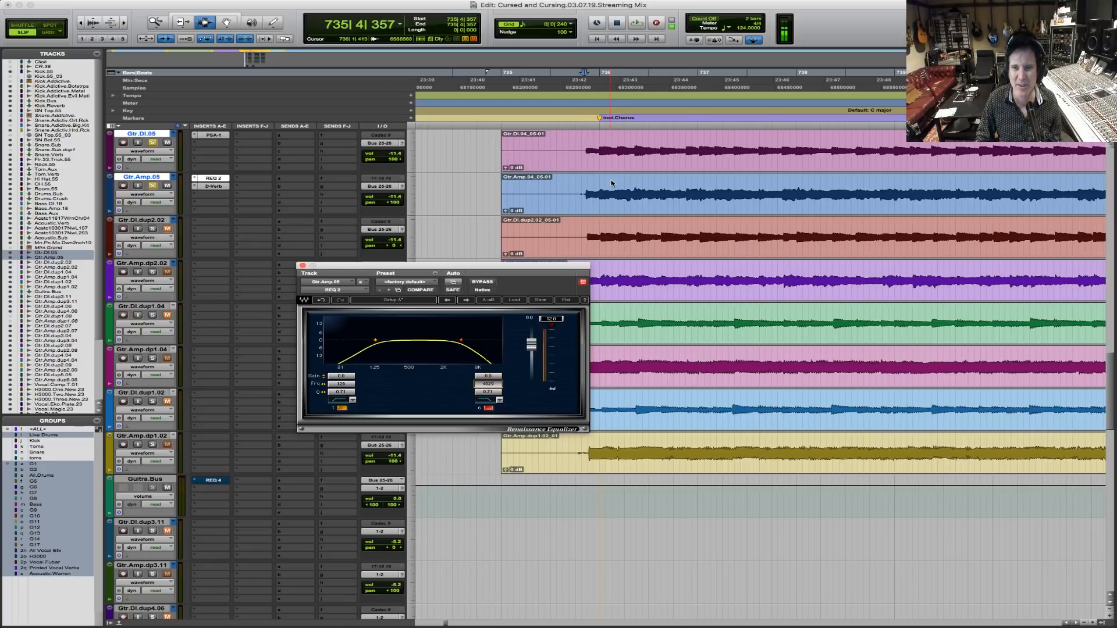
# Step: Play the soloed Gtr.DI.05 and Gtr.Amp.05 from 735|4|357 to hear the filtered reverb opposite the direct guitar
pyautogui.press('space')
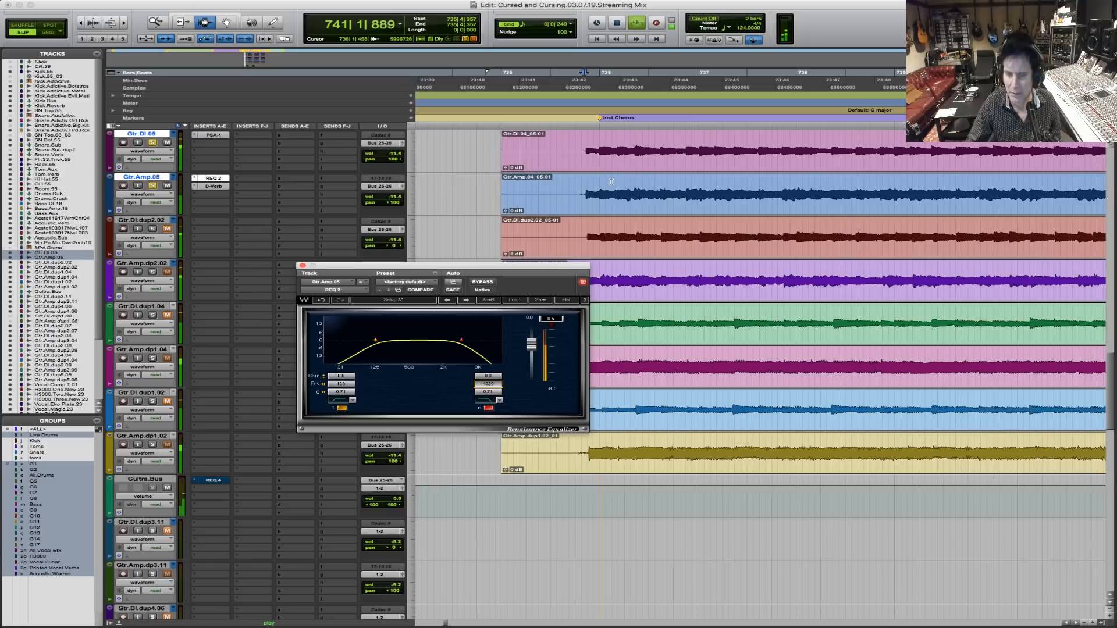
pyautogui.press('space')
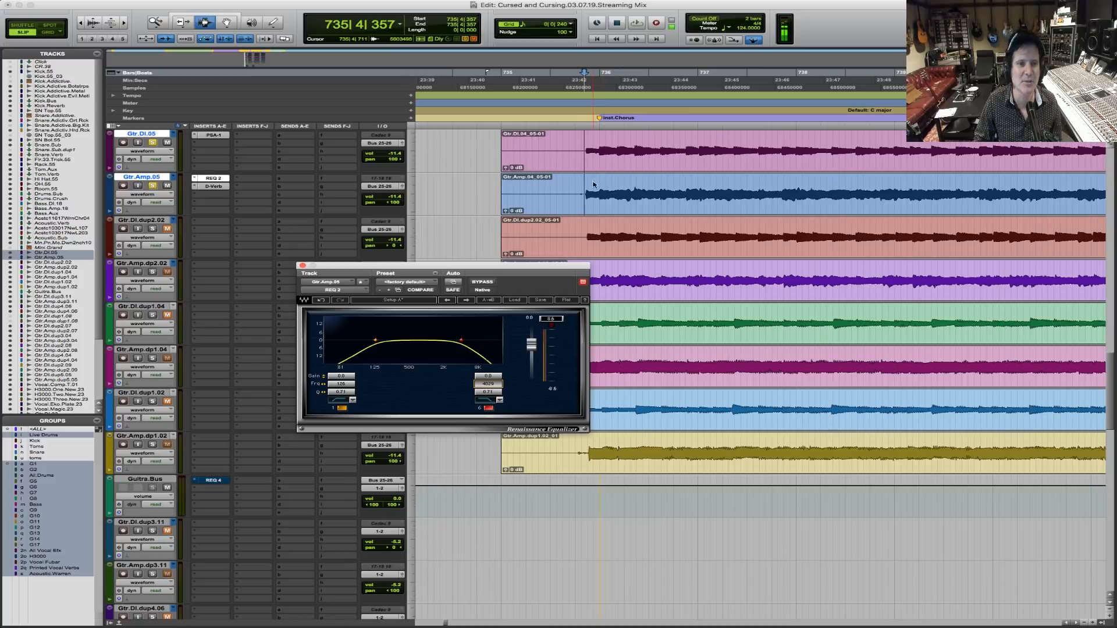
pyautogui.press('space')
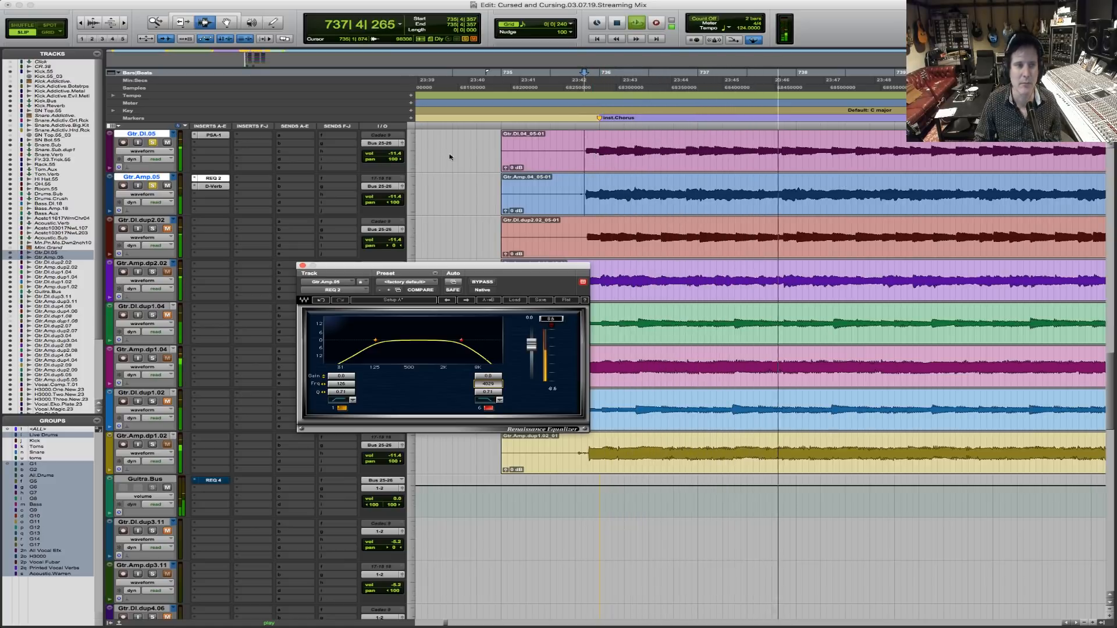
# Step: Open the SansAmp on Gtr.DI.05, play both soloed guitar tracks again, and close the plug-in window
pyautogui.click(215, 135)
pyautogui.press('space')
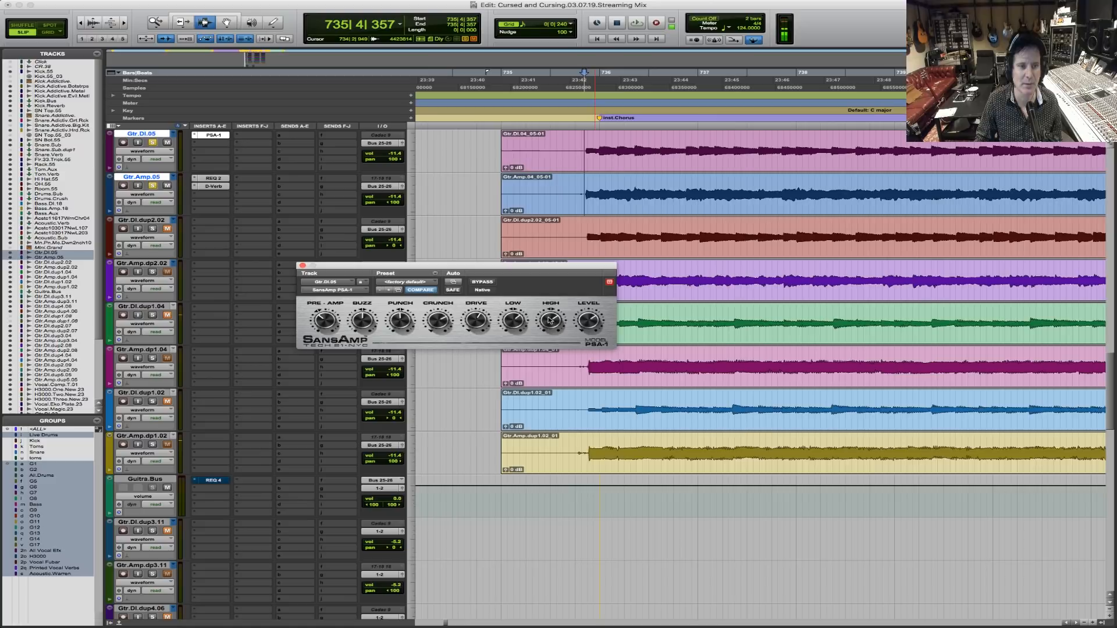
pyautogui.press('space')
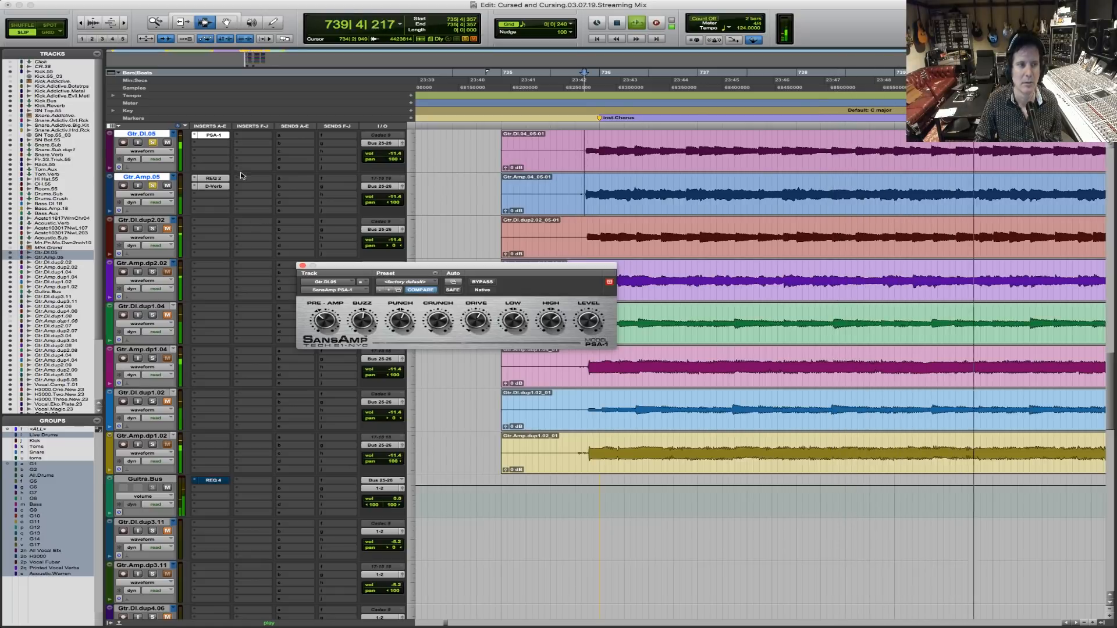
pyautogui.press('space')
pyautogui.click(302, 267)
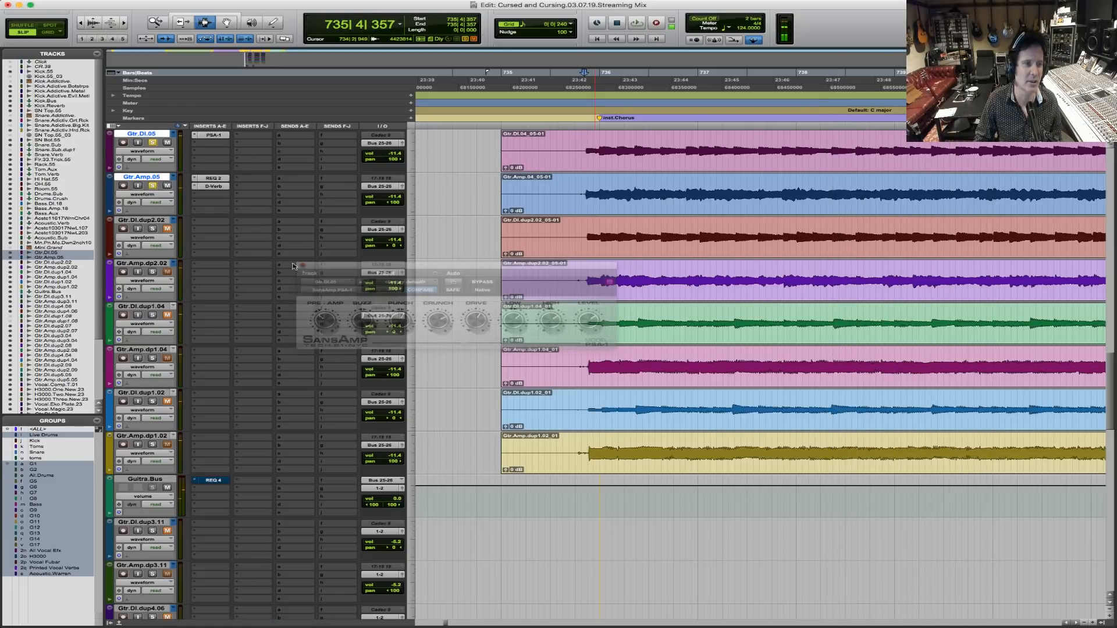
# Step: Copy the SansAmp to Gtr.DI.dup2.02 and the REQ 2 and D-Verb to Gtr.Amp.dp2.02, and pan Gtr.DI.dup2.02 fully left
pyautogui.moveTo(216, 221); pyautogui.dragTo(220, 264)
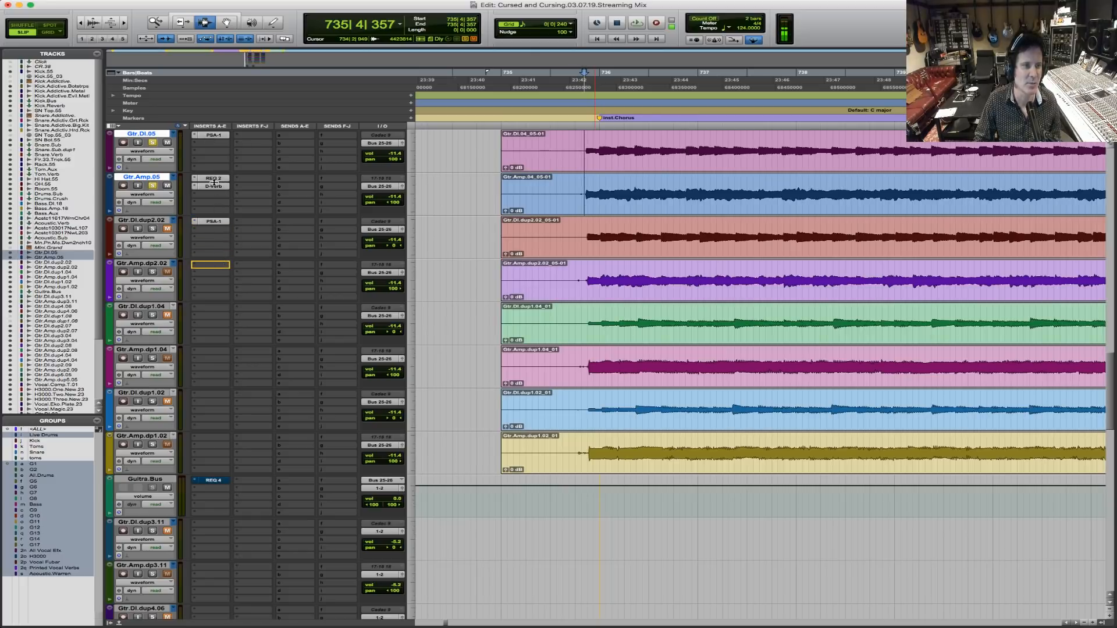
pyautogui.moveTo(214, 182); pyautogui.dragTo(214, 274)
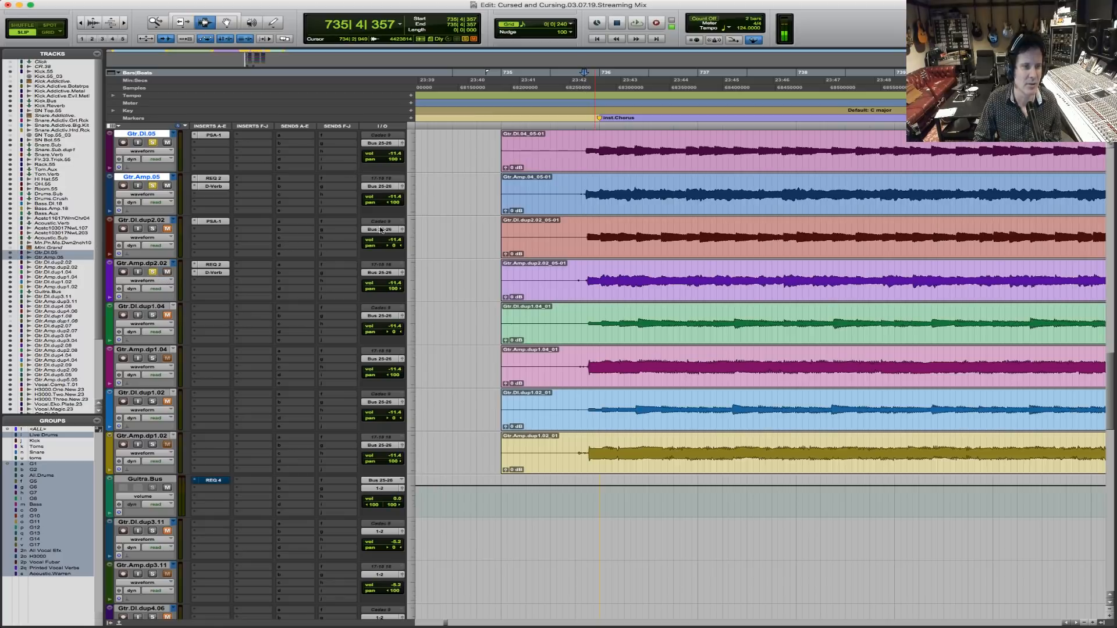
pyautogui.moveTo(391, 247); pyautogui.dragTo(353, 249)
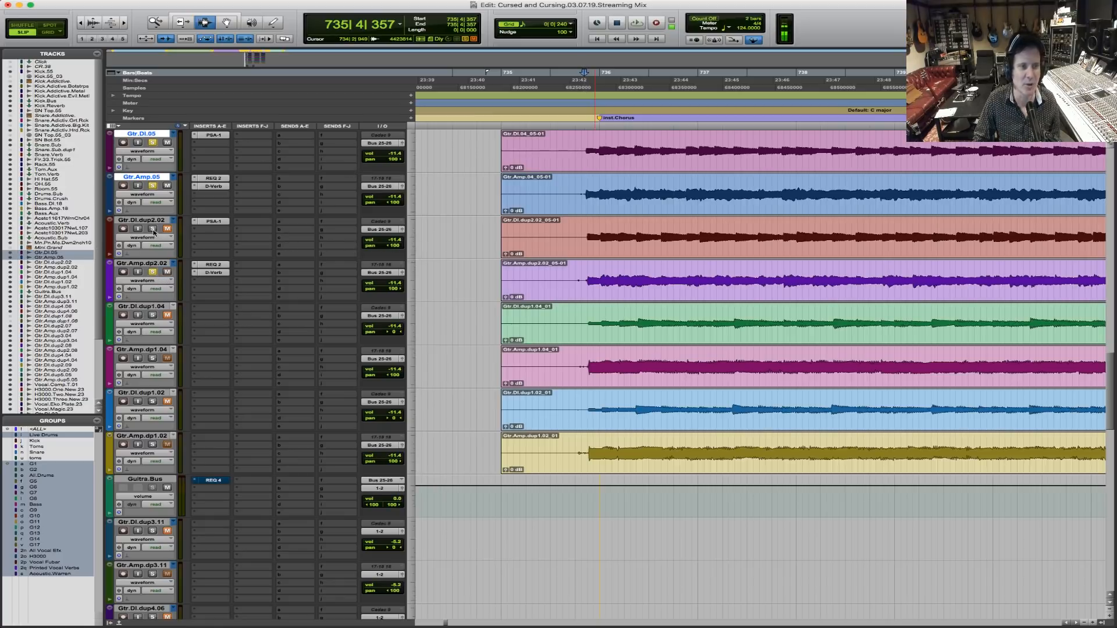
# Step: Solo Gtr.DI.dup2.02 and Gtr.Amp.dp2.02 along with the first guitar pair and play them from 735|4|446
pyautogui.click(587, 237)
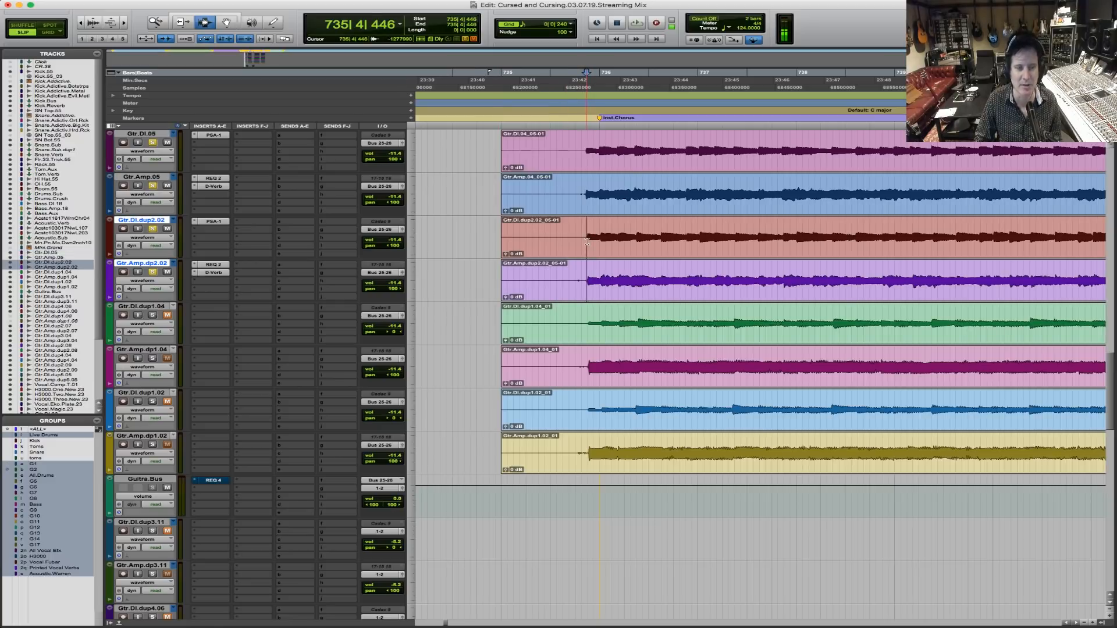
pyautogui.press('space')
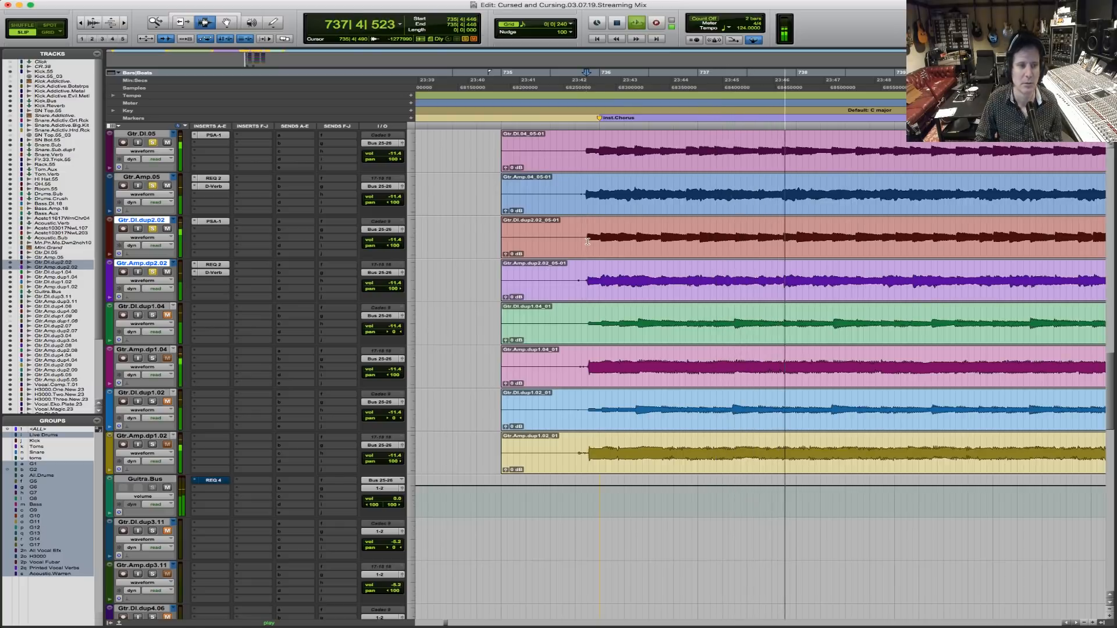
pyautogui.press('space')
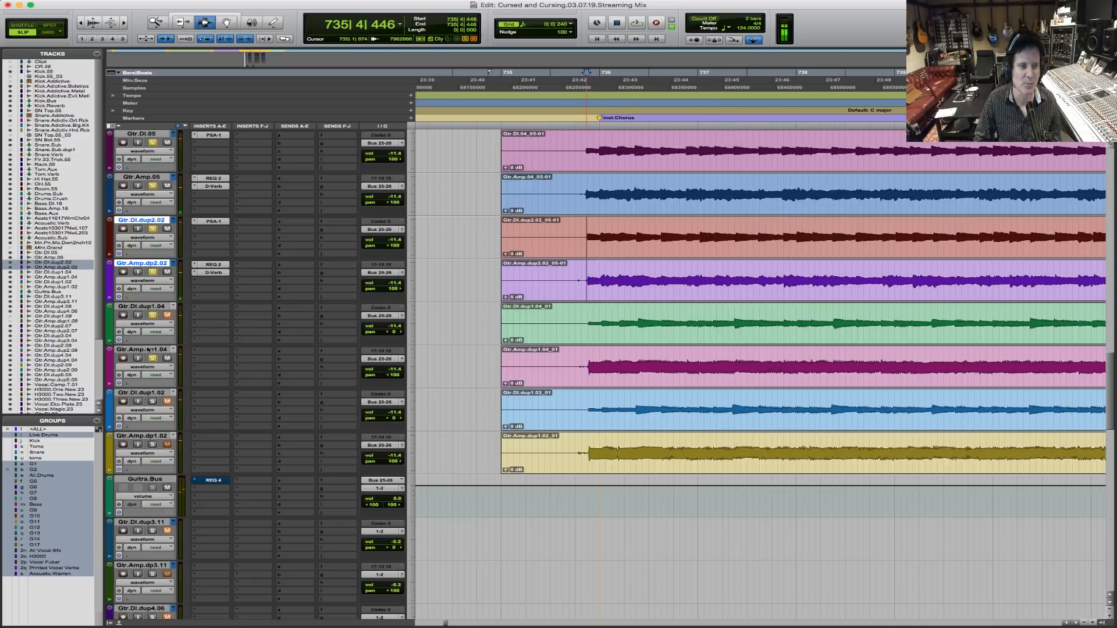
# Step: Add the dup1.04 and dup1.02 DI and amp guitar tracks to the solo and play all the electric guitars from 735|4|446
pyautogui.press('space')
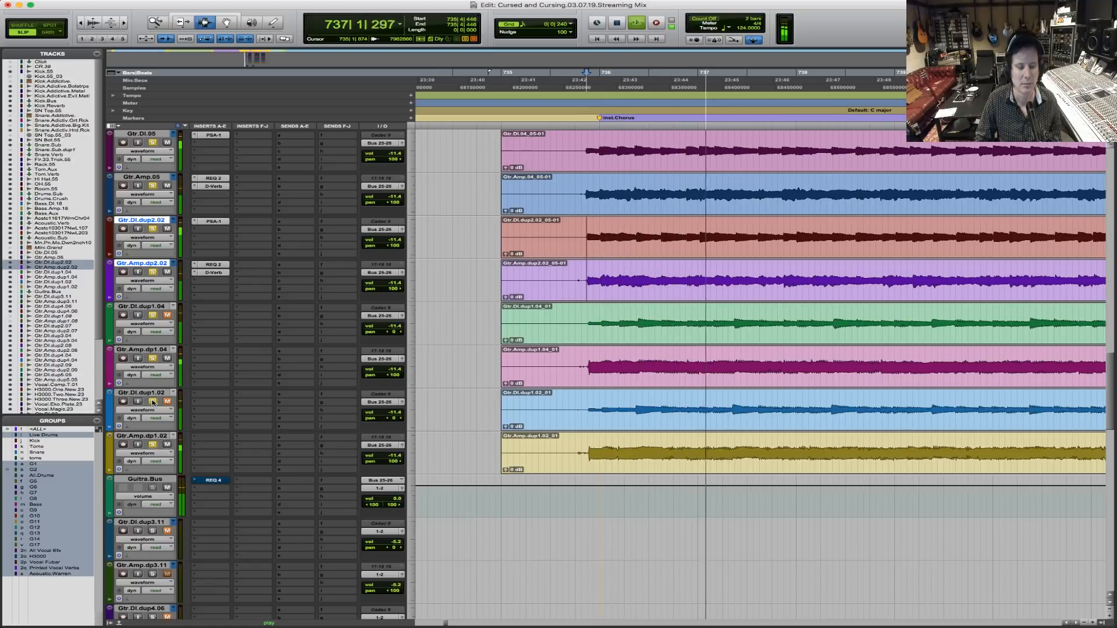
pyautogui.press('super+bracketleft')
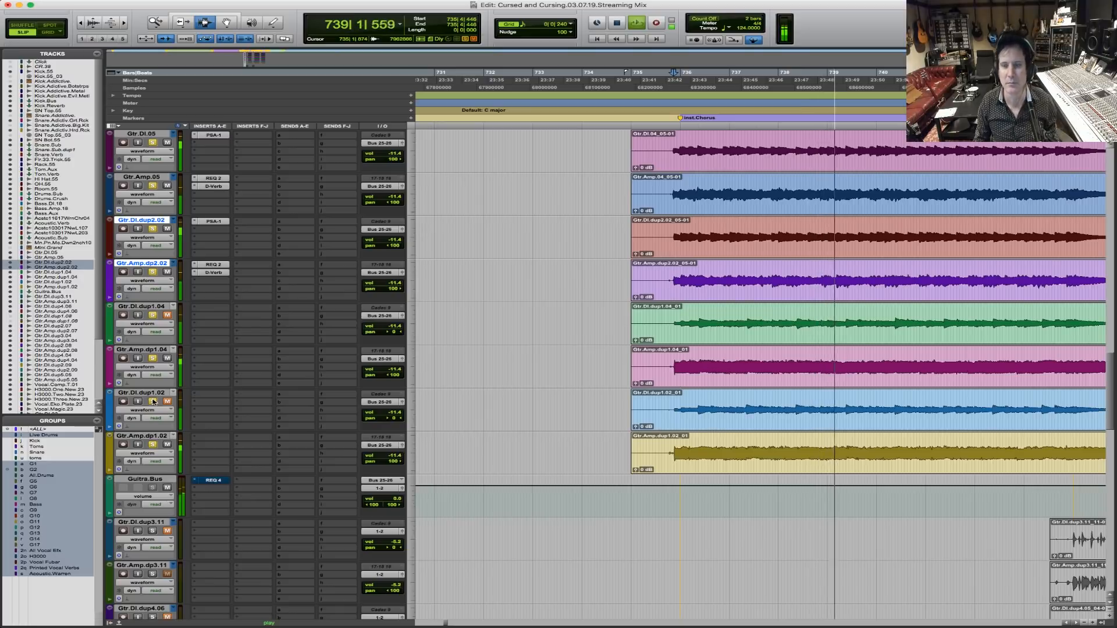
pyautogui.press('space')
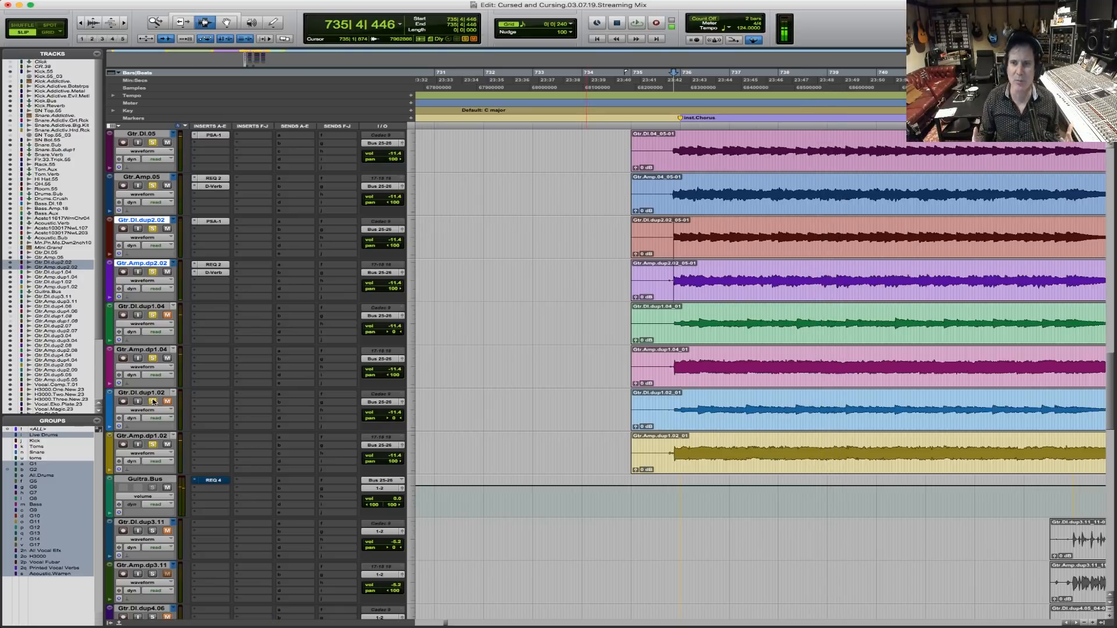
pyautogui.press('super+bracketleft')
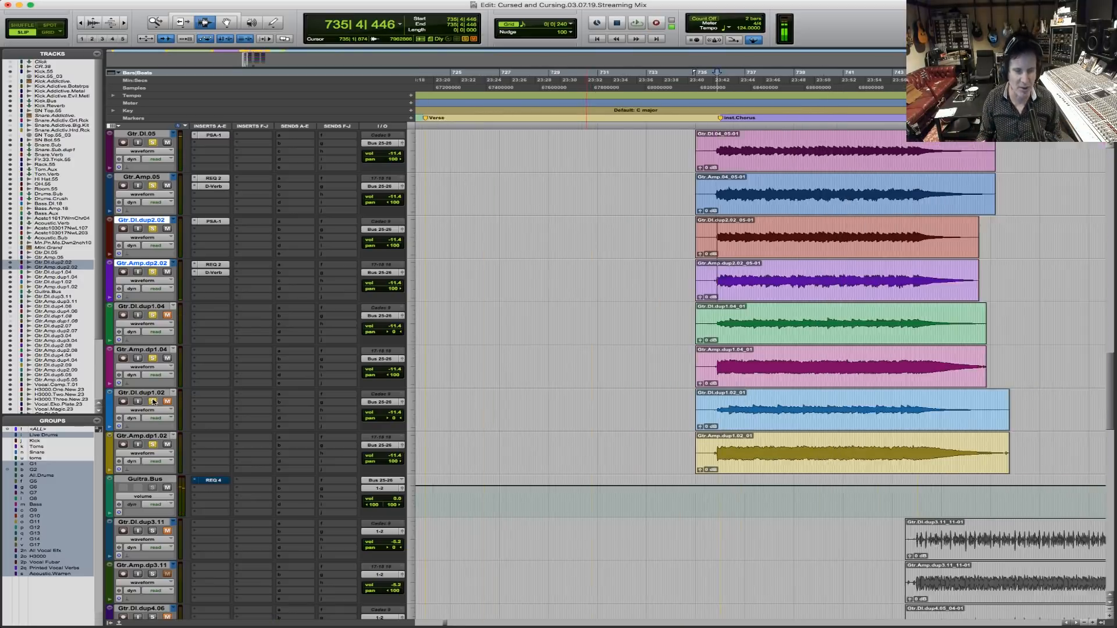
pyautogui.press('super+bracketleft')
pyautogui.press('space')
# Step: Solo the acoustic tracks Ac103017NL107 and Ac103017NL203 with the electric guitars and play the blend from 735|4|446
pyautogui.scroll(5, 867, 288)
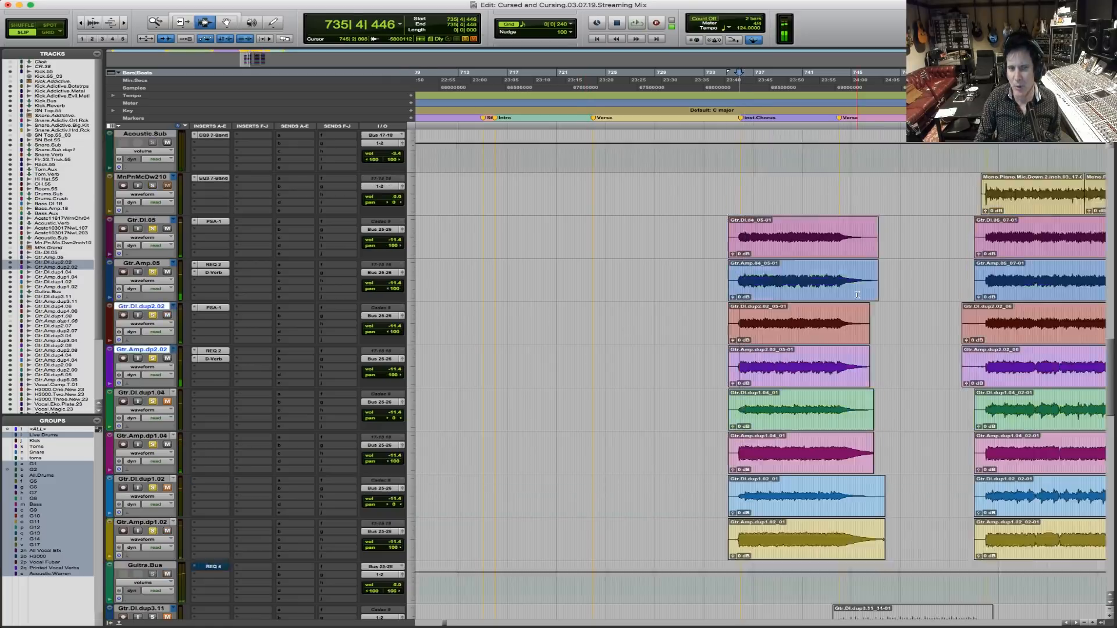
pyautogui.press('space')
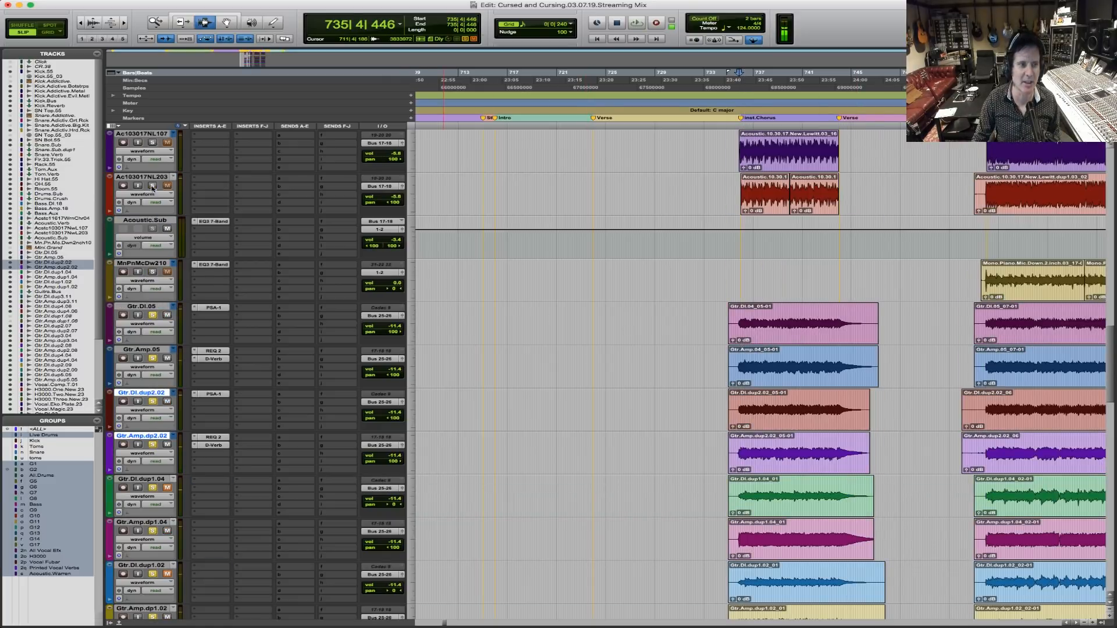
pyautogui.press('space')
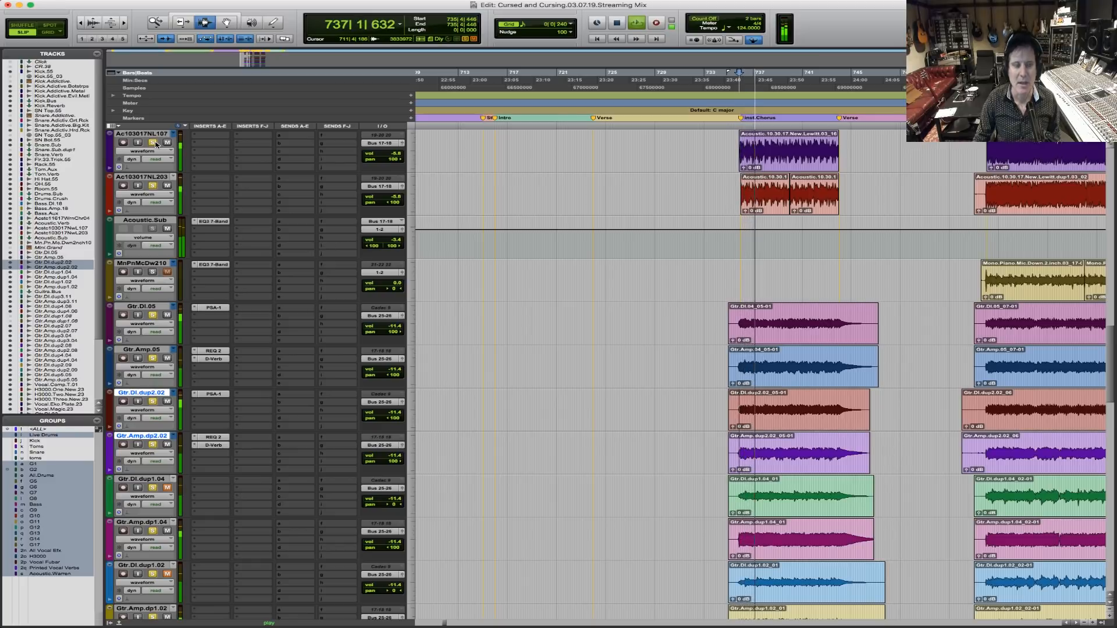
pyautogui.press('space')
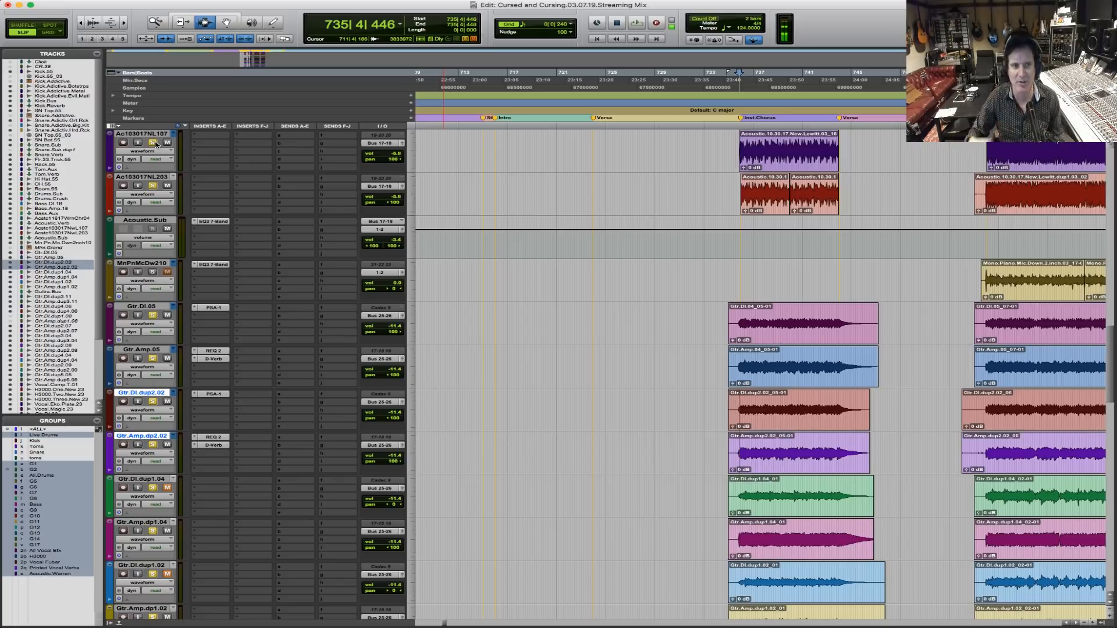
# Step: Play the acoustic and electric guitars while reviewing the EQ3 7-Band on Acoustic.Sub, and close its window
pyautogui.press('space')
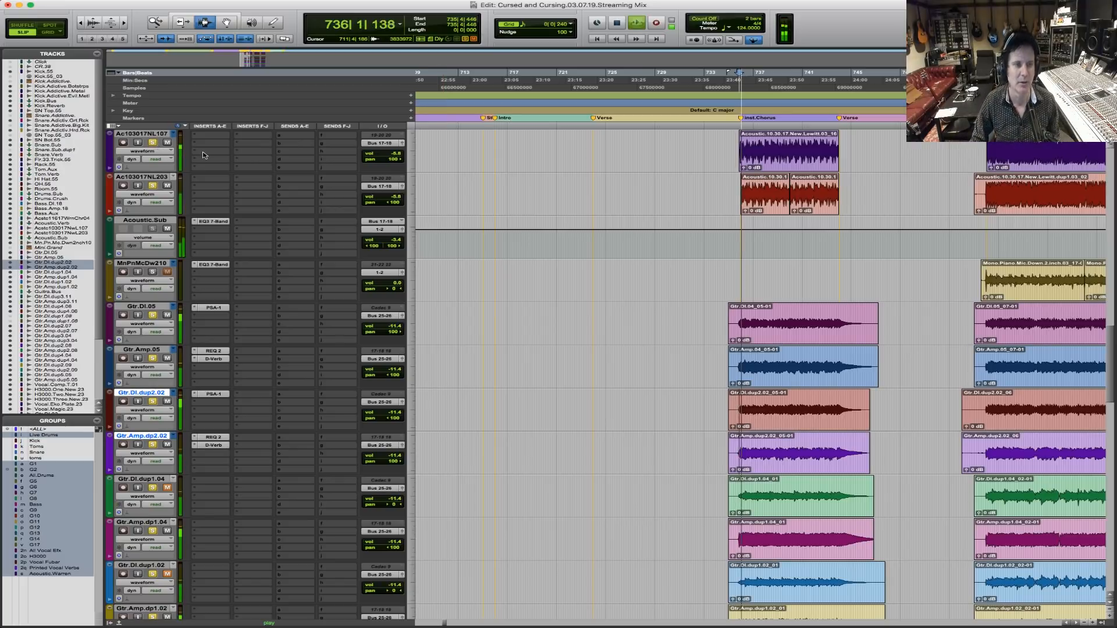
pyautogui.click(215, 222)
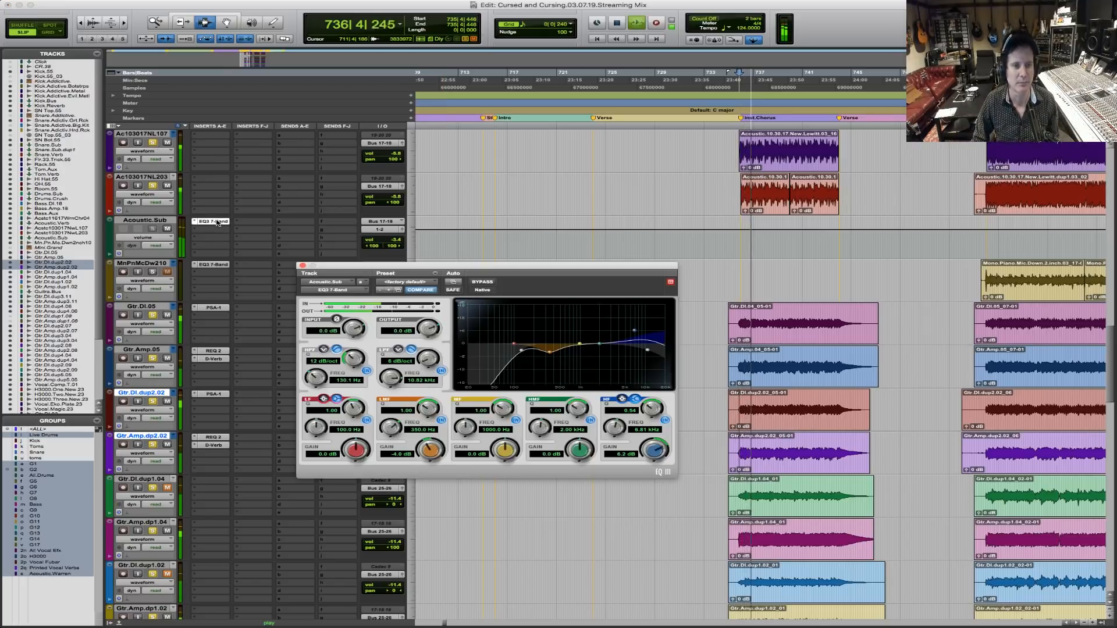
pyautogui.click(303, 266)
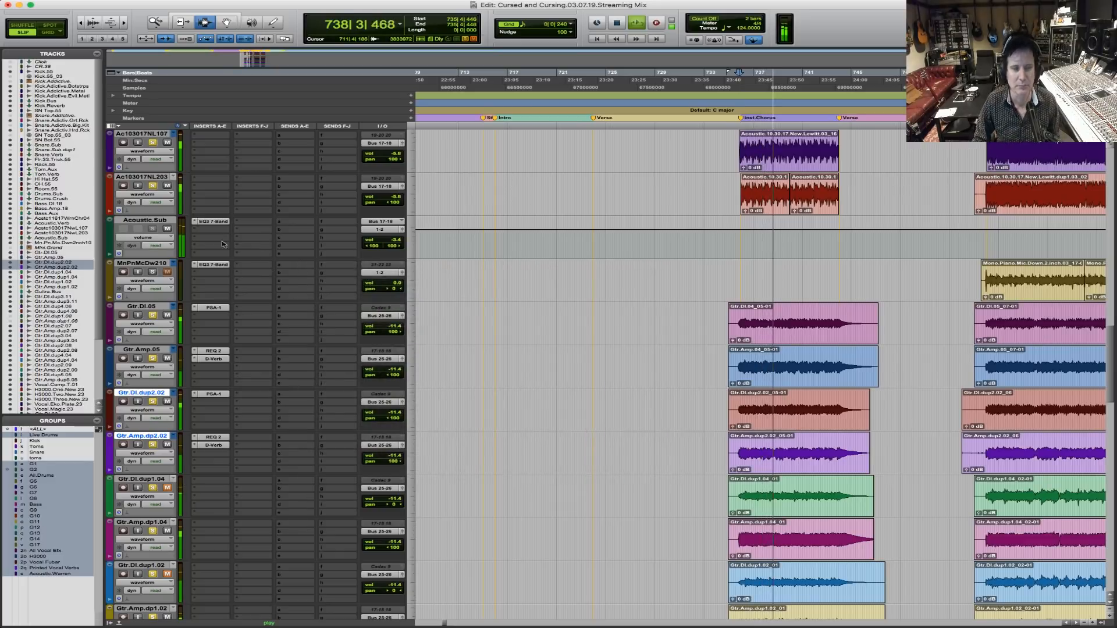
# Step: Stop playback and insert a stereo DeEsser after the EQ3 7-Band on Acoustic.Sub
pyautogui.press('space')
pyautogui.click(209, 230)
pyautogui.moveTo(251, 248)
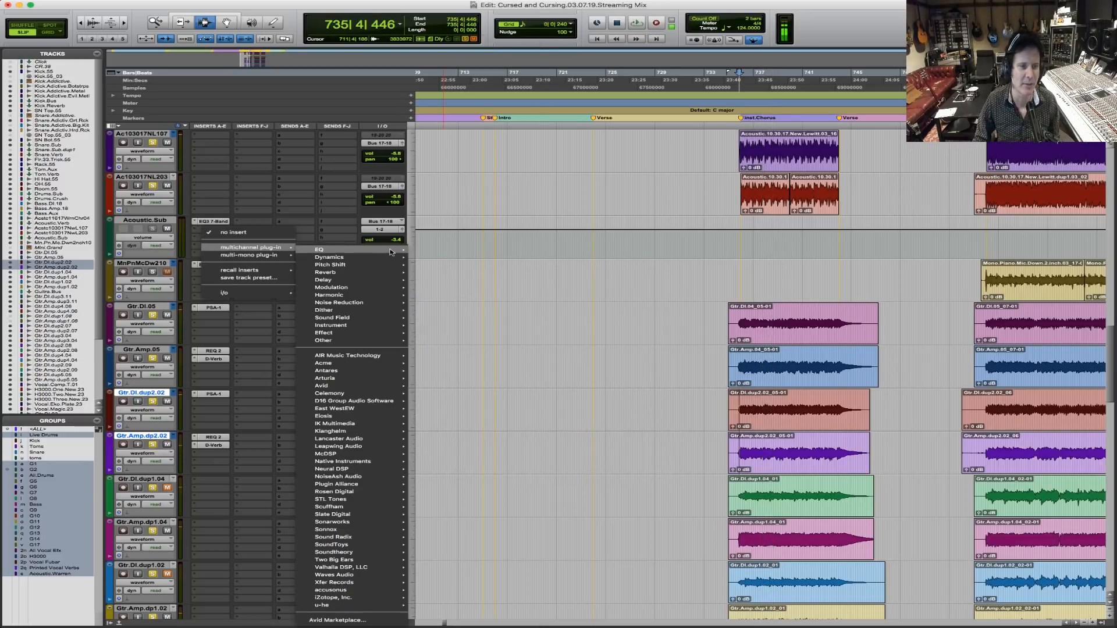
pyautogui.moveTo(330, 257)
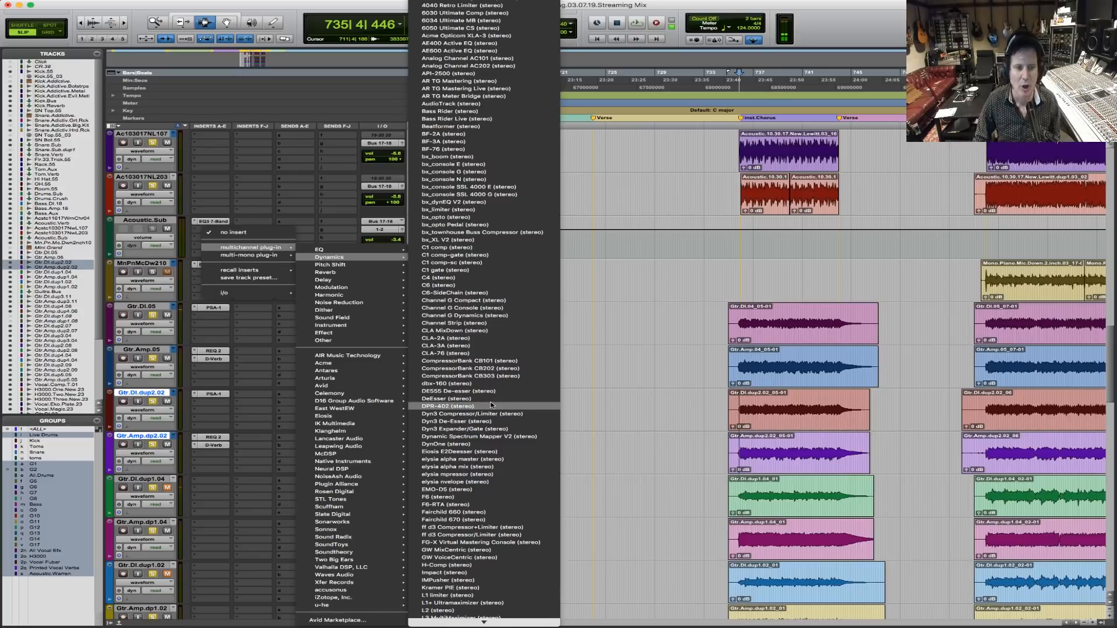
pyautogui.click(469, 400)
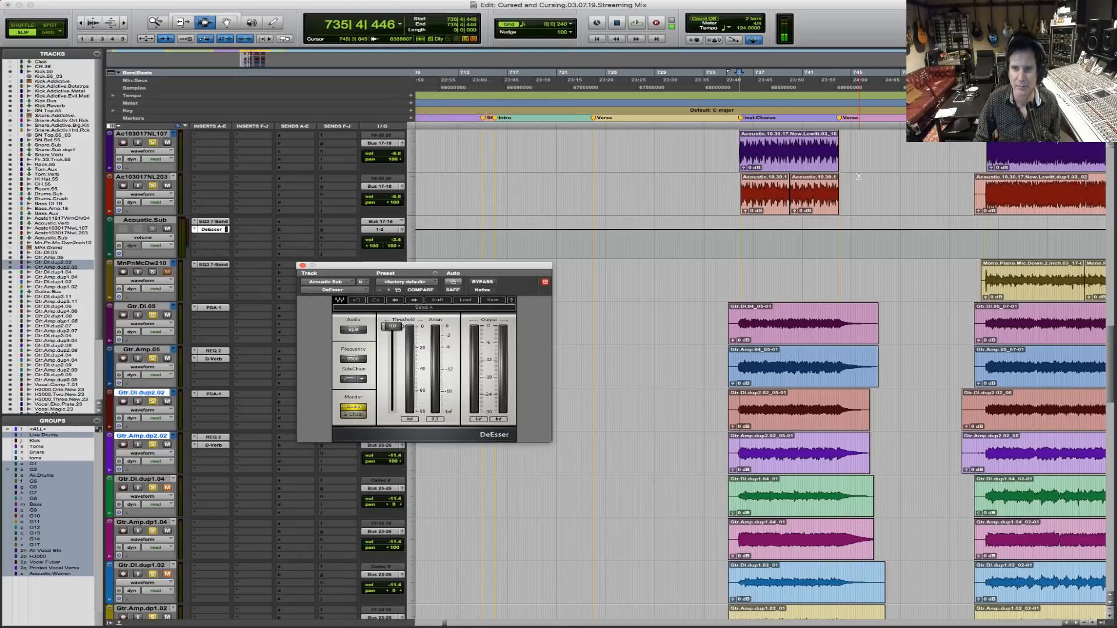
# Step: Lower the DeEsser threshold on Acoustic.Sub during playback and refine it while playing the section from 756|1|085
pyautogui.press('space')
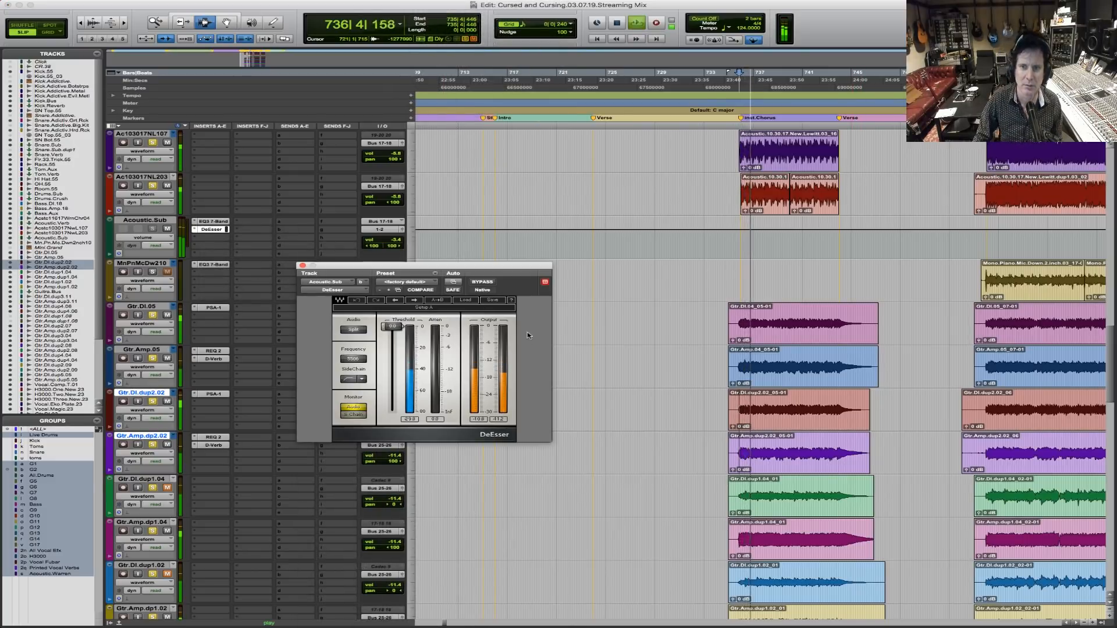
pyautogui.moveTo(394, 328); pyautogui.dragTo(401, 357)
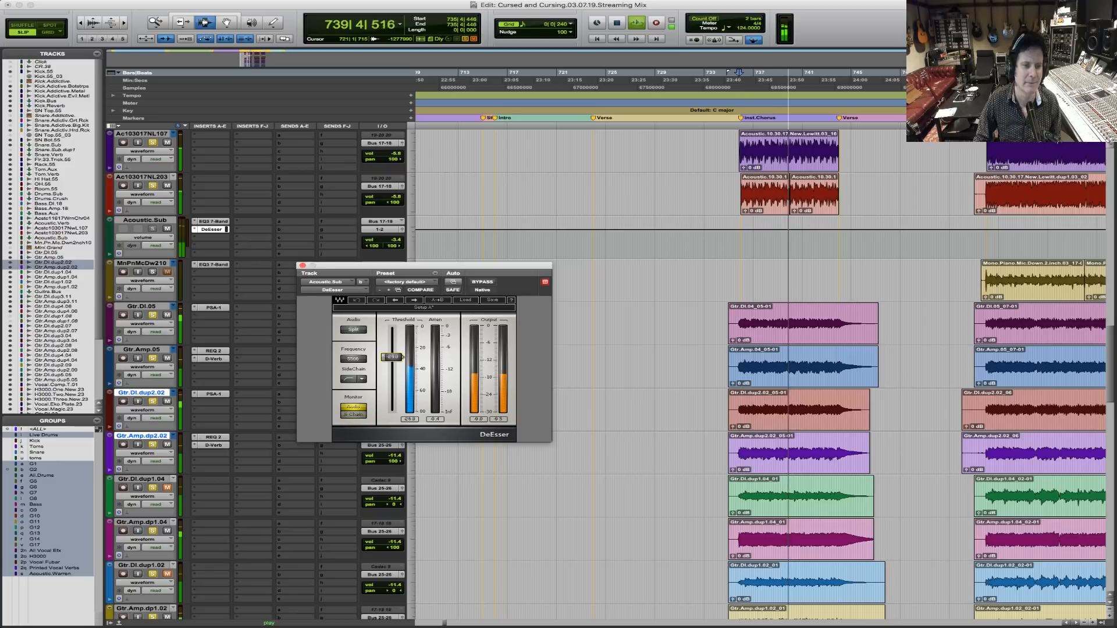
pyautogui.click(986, 185)
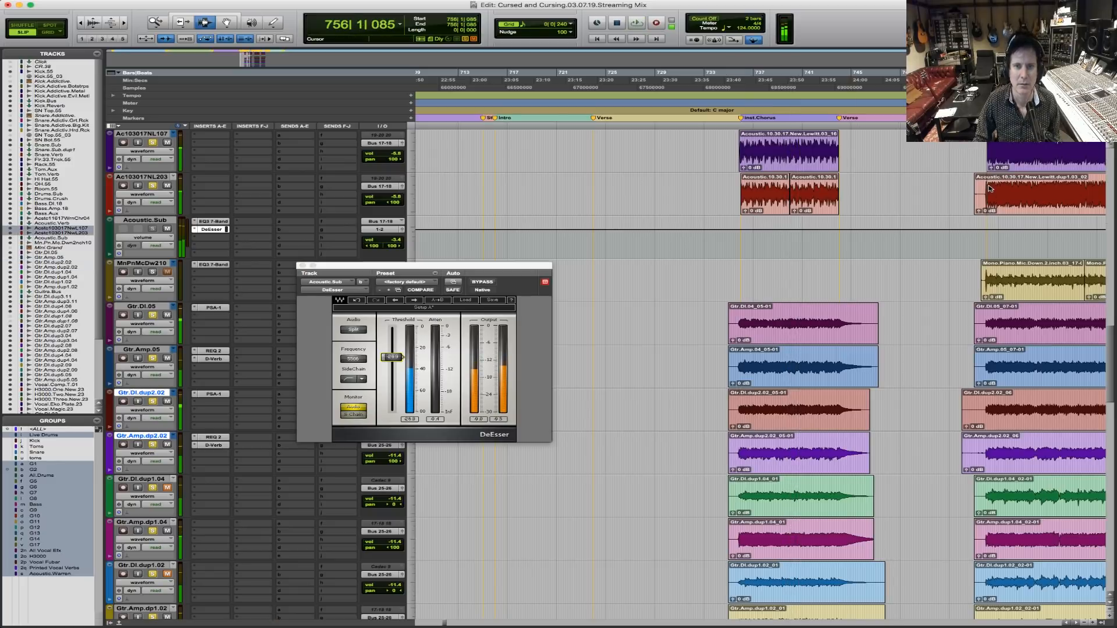
pyautogui.moveTo(396, 358); pyautogui.dragTo(403, 349)
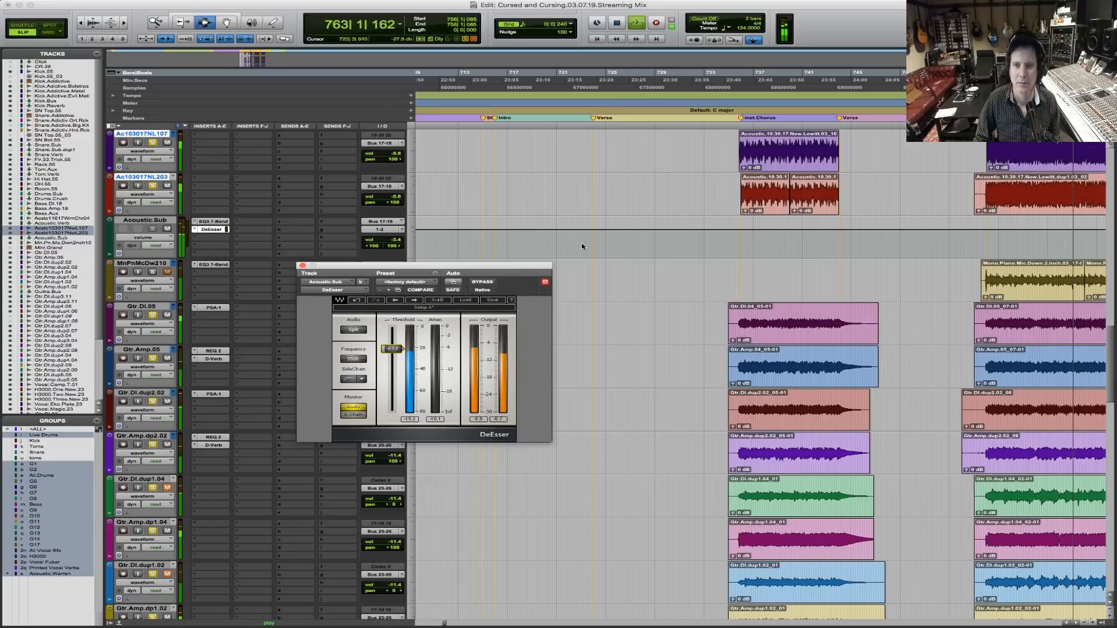
# Step: Play the instrumental chorus from 735|4|622 to judge the de-essed acoustics with the electric guitars, and close the DeEsser window
pyautogui.click(736, 155)
pyautogui.press('space')
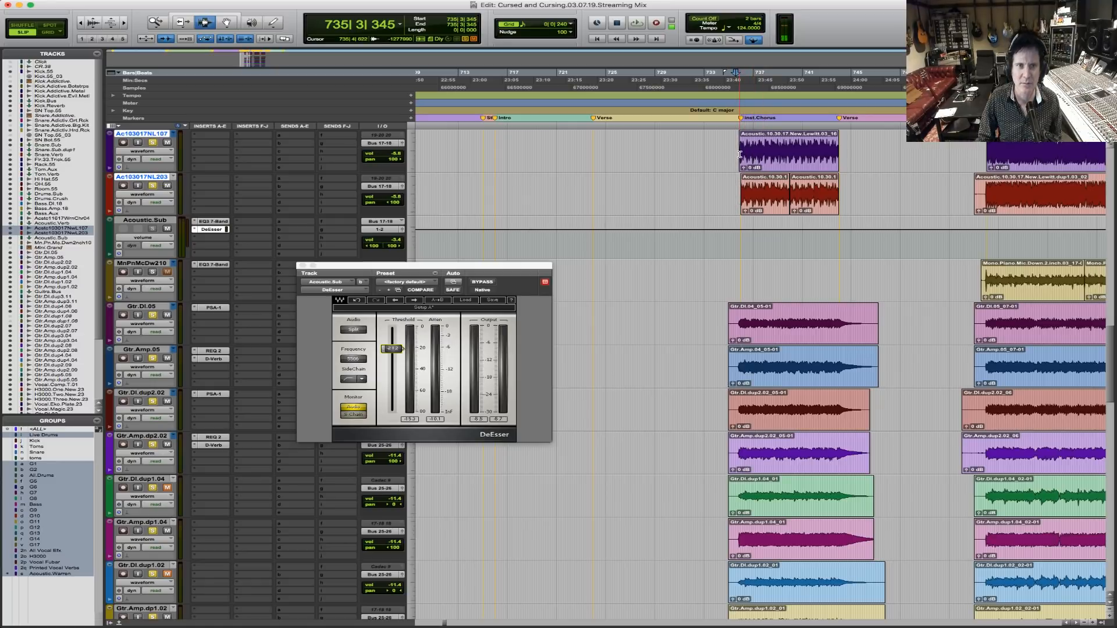
pyautogui.press('space')
pyautogui.press('space')
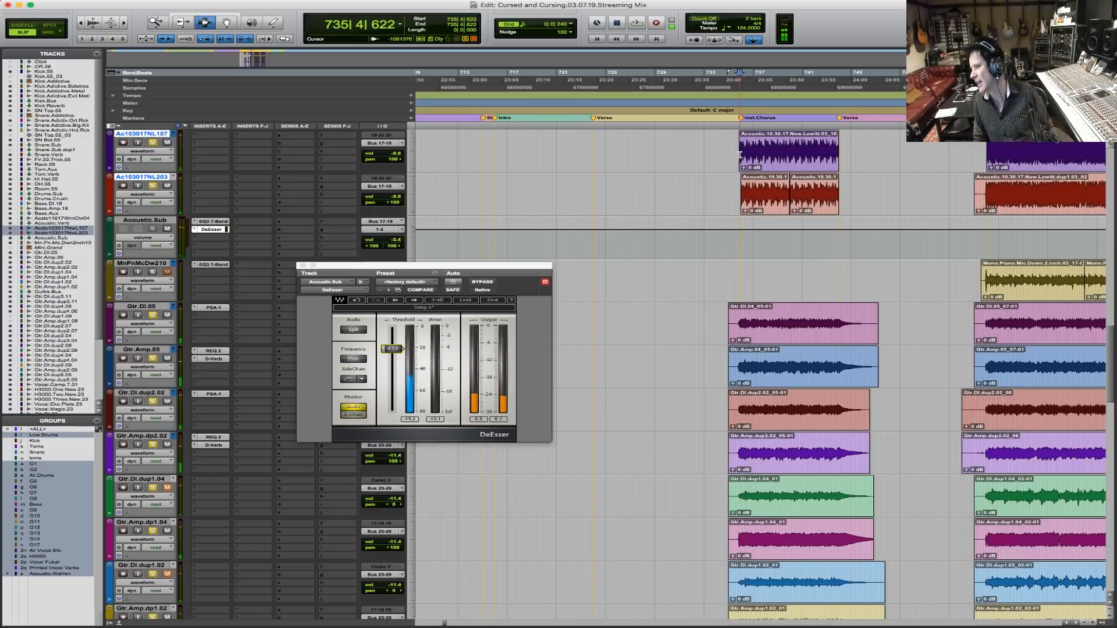
pyautogui.press('space')
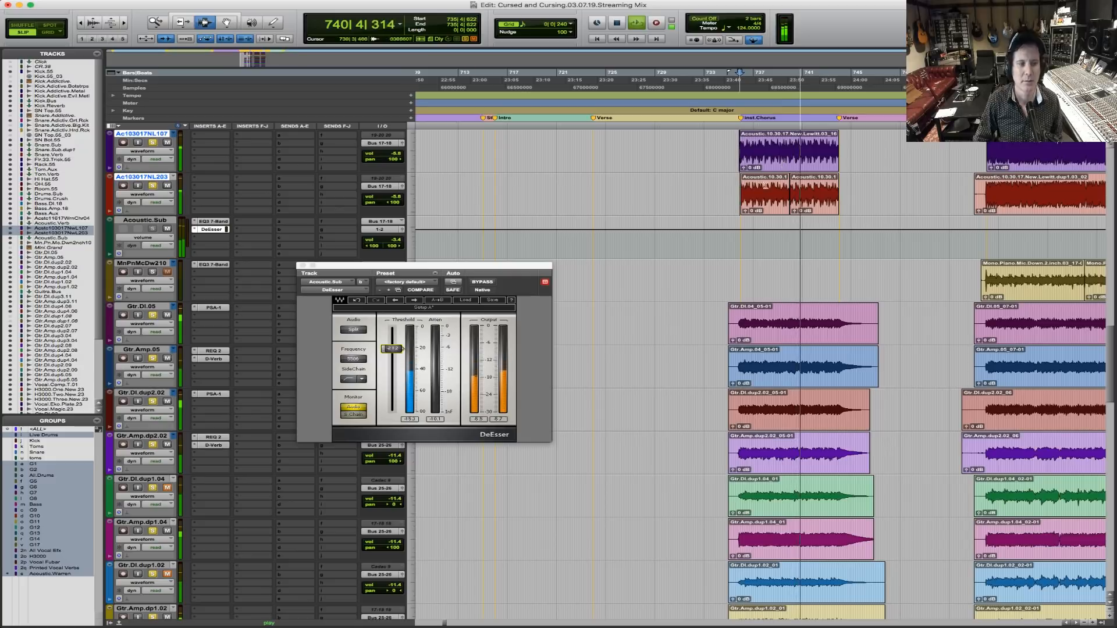
pyautogui.press('space')
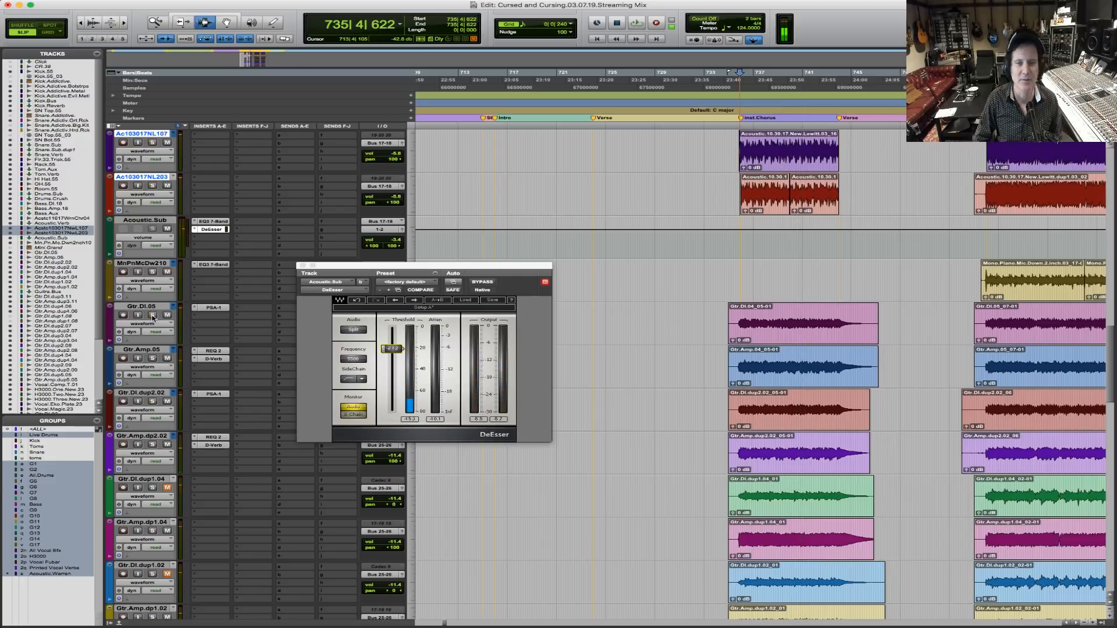
pyautogui.press('space')
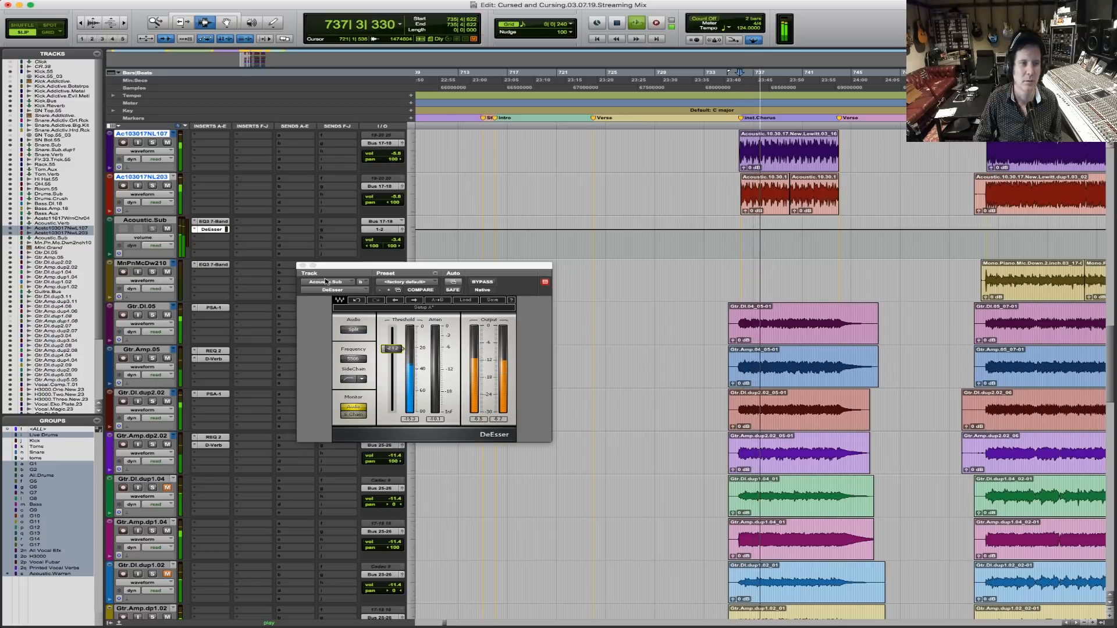
pyautogui.click(303, 266)
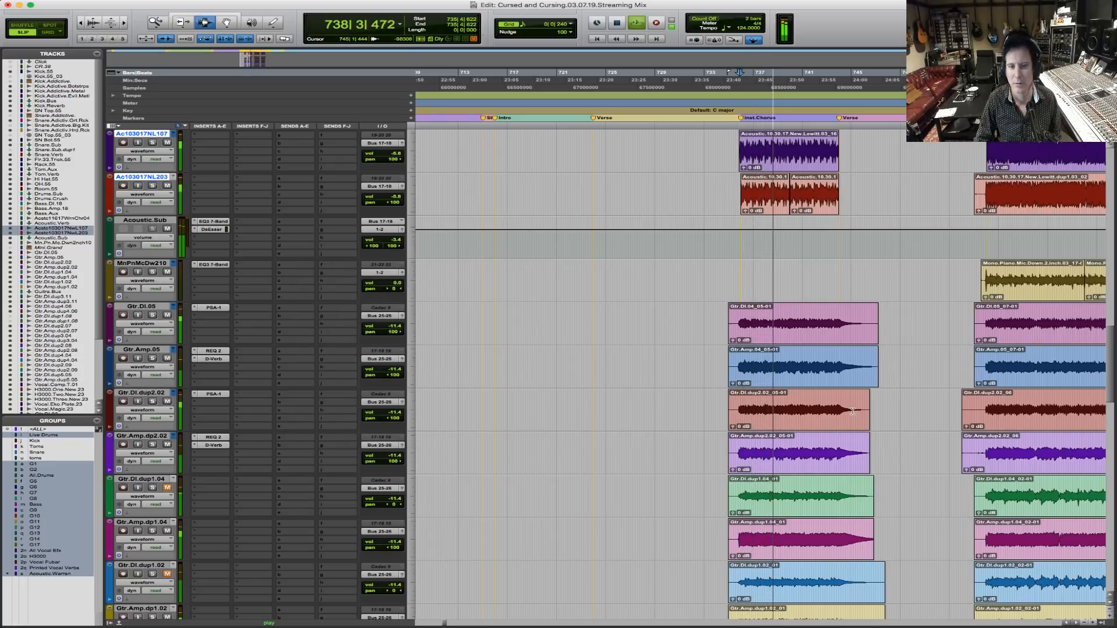
# Step: Open the REQ 4 on Guitrs.Bus and review its curve while playing the guitars from 735|4|622
pyautogui.scroll(-5, 853, 411)
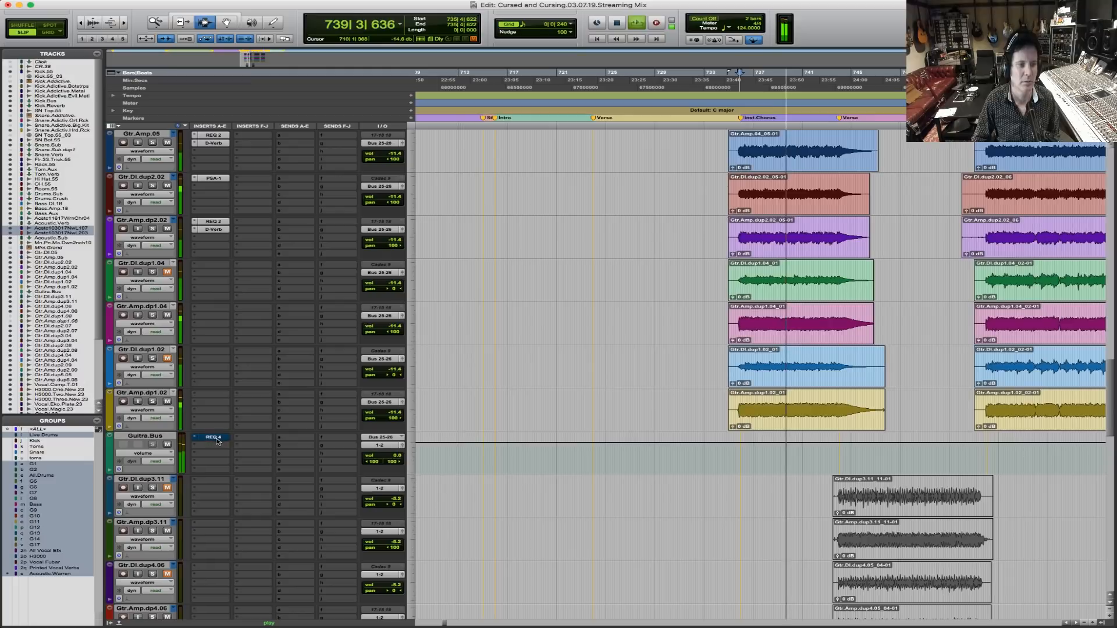
pyautogui.click(214, 438)
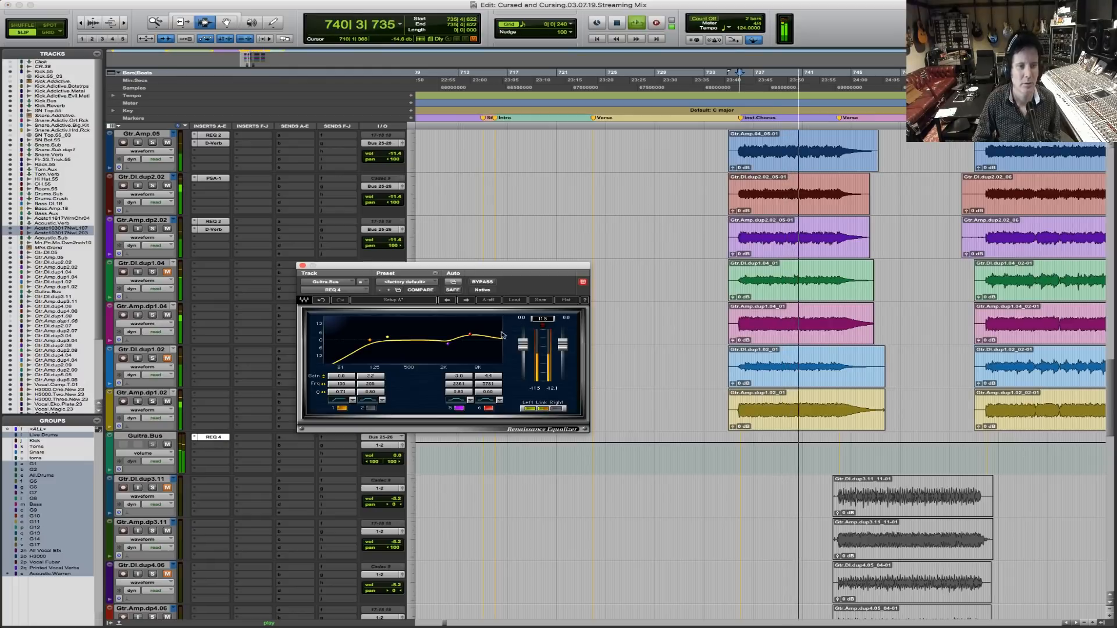
pyautogui.press('space')
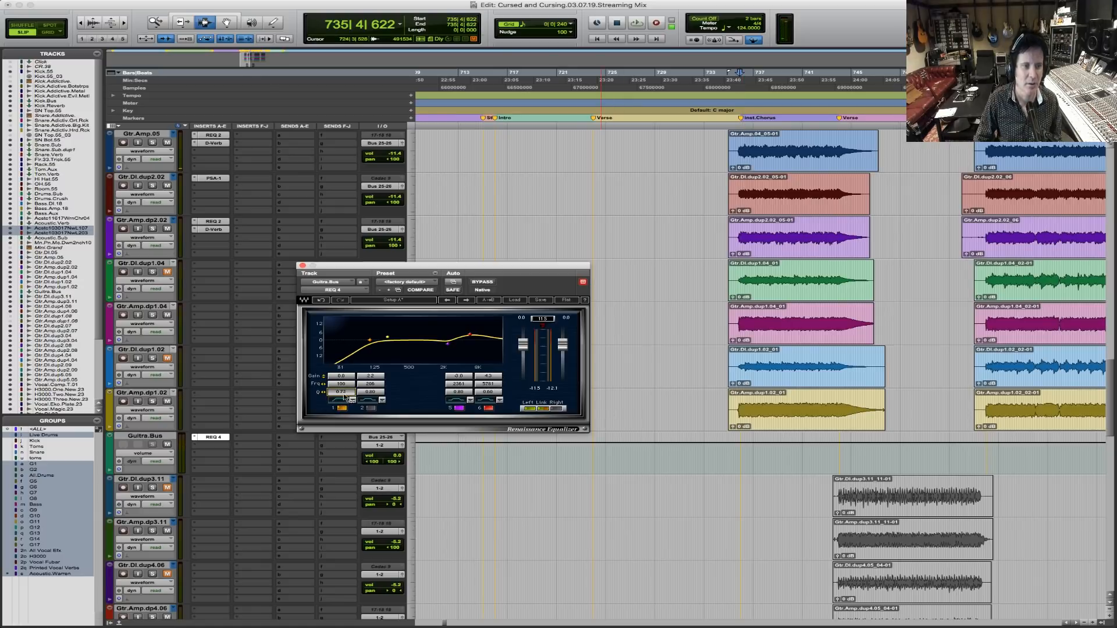
pyautogui.press('space')
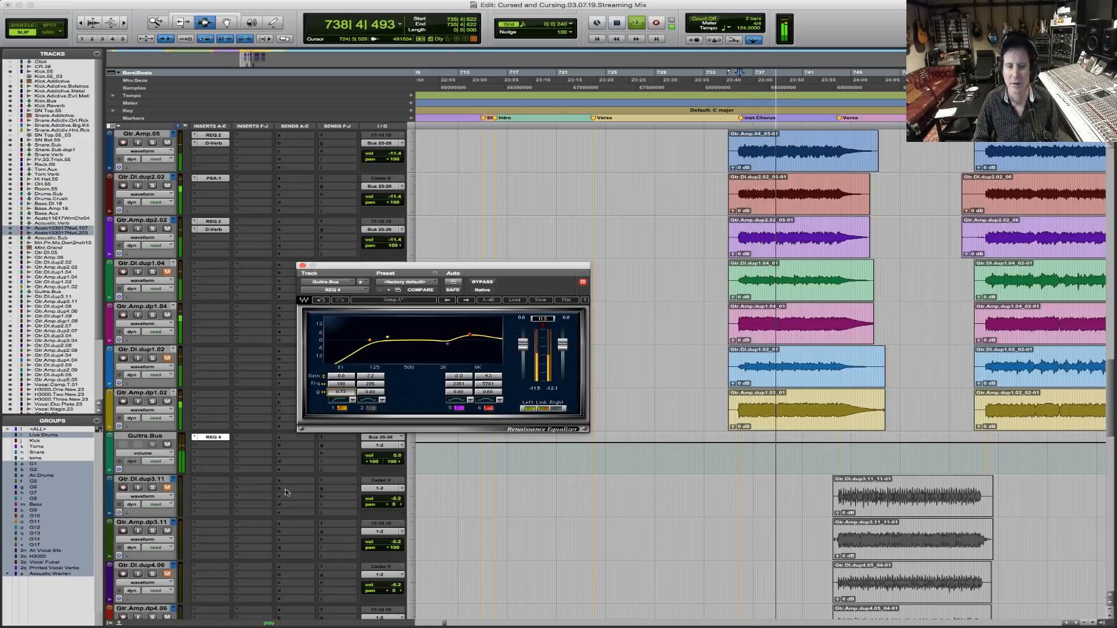
# Step: Stop playback and insert the stereo TR5 Black 76 from IK Multimedia after the REQ 4 on Guitrs.Bus
pyautogui.press('space')
pyautogui.click(205, 448)
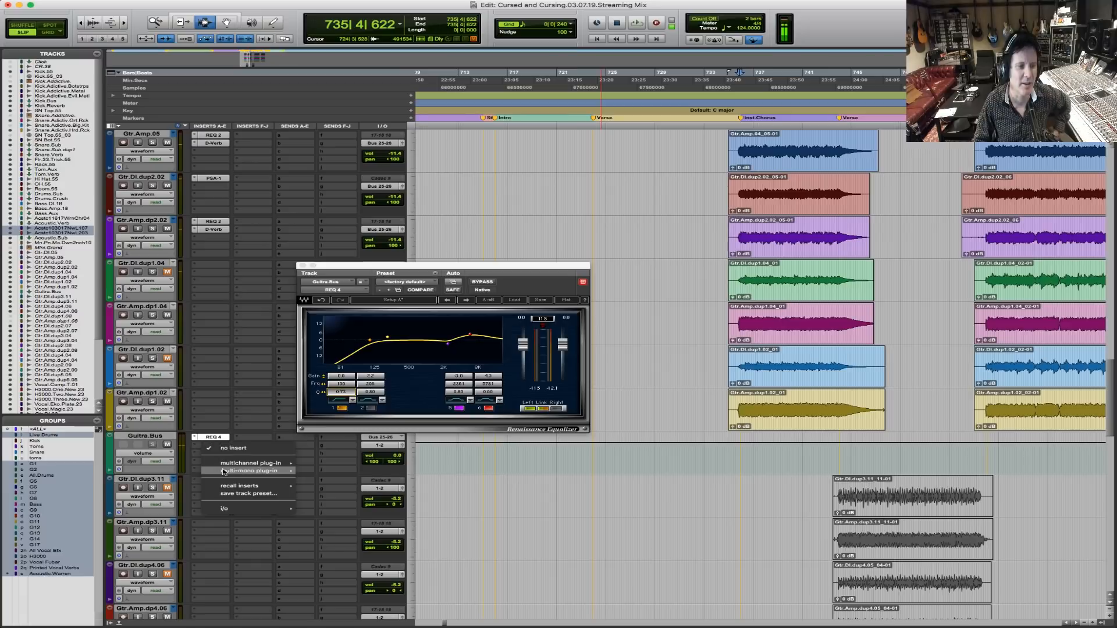
pyautogui.moveTo(250, 463)
pyautogui.moveTo(372, 297)
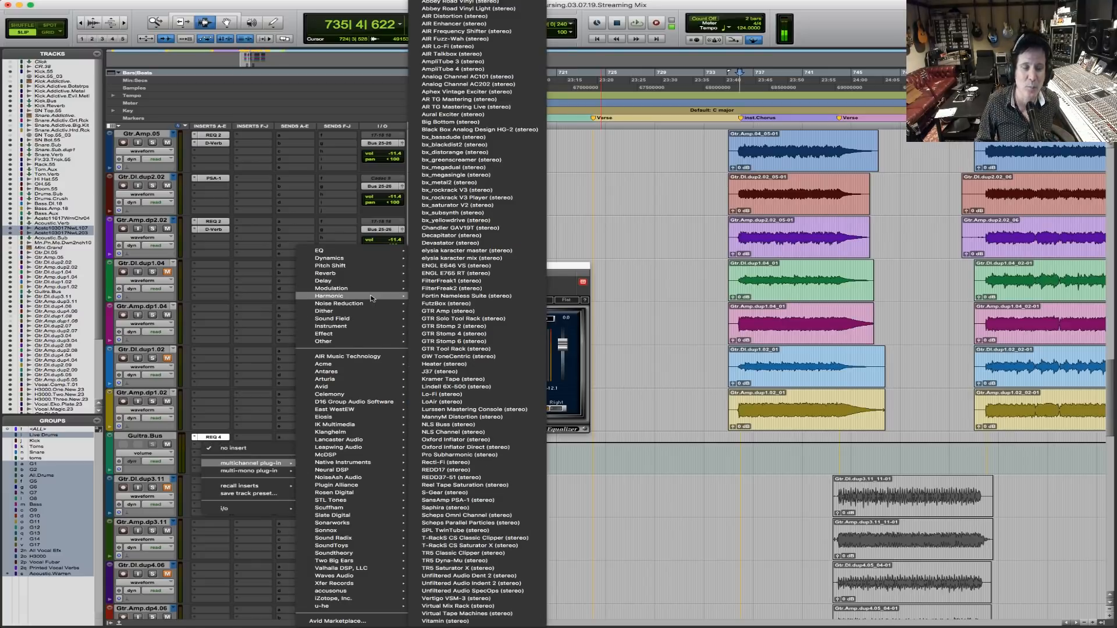
pyautogui.moveTo(372, 258)
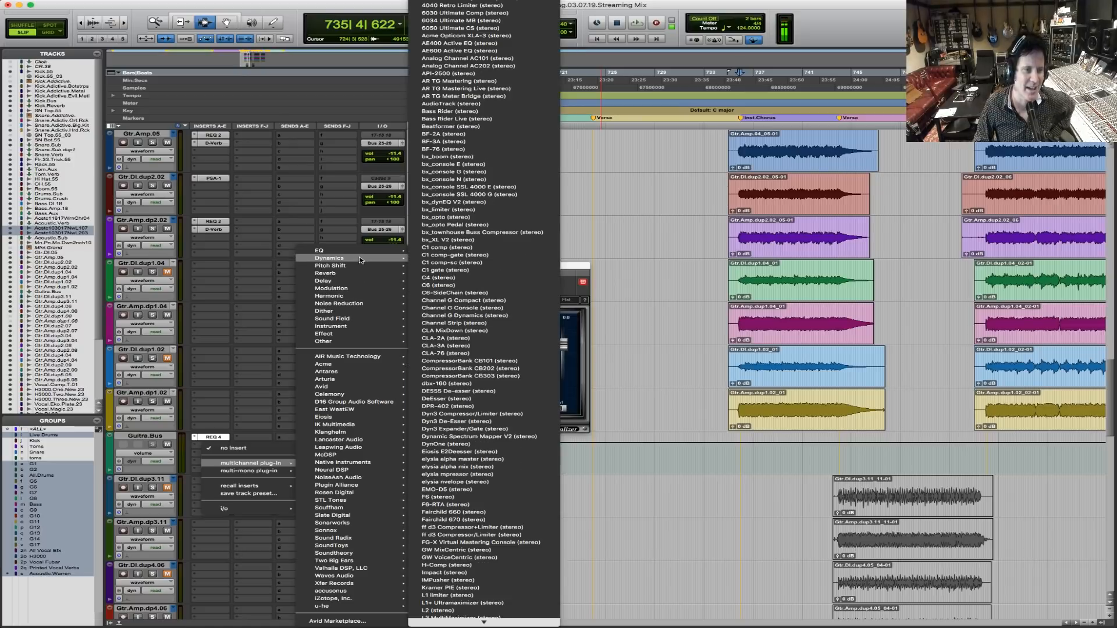
pyautogui.scroll(-10, 547, 483)
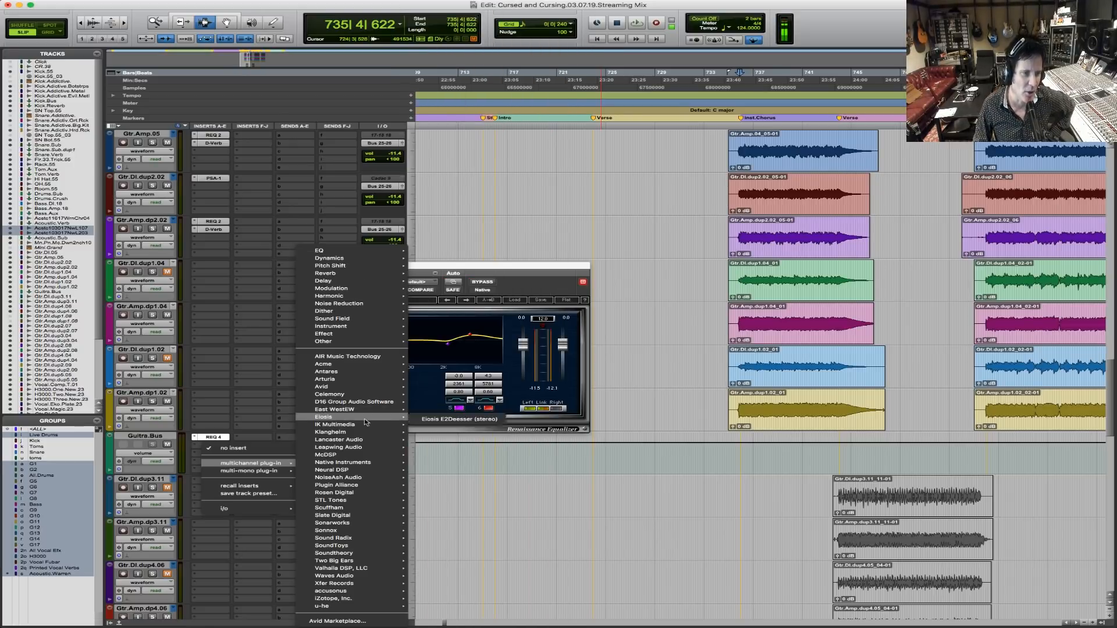
pyautogui.moveTo(364, 428)
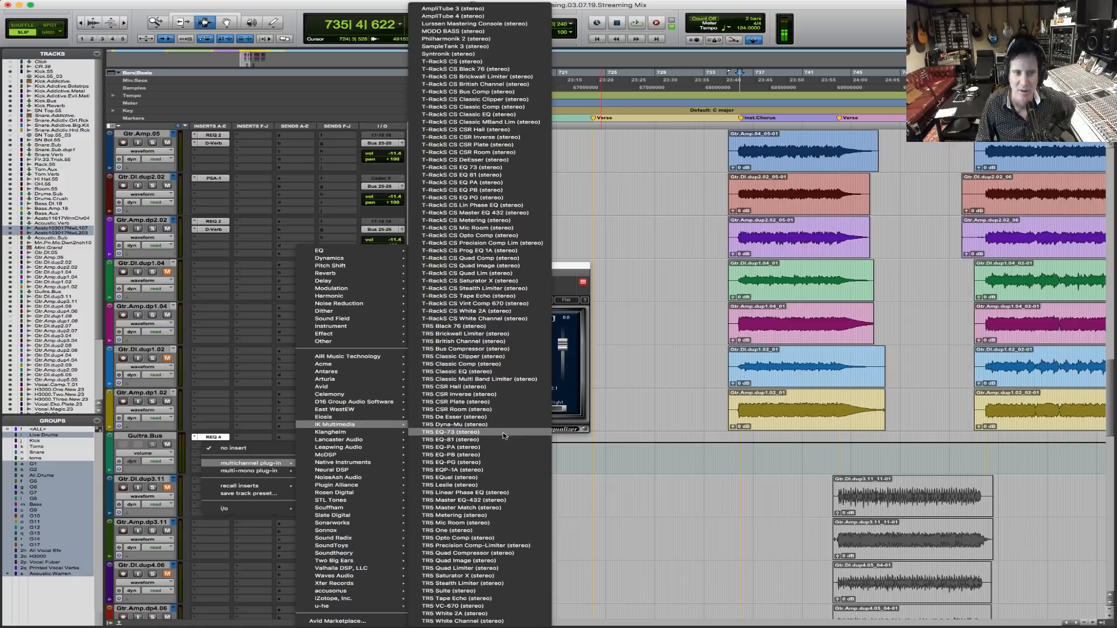
pyautogui.click(503, 326)
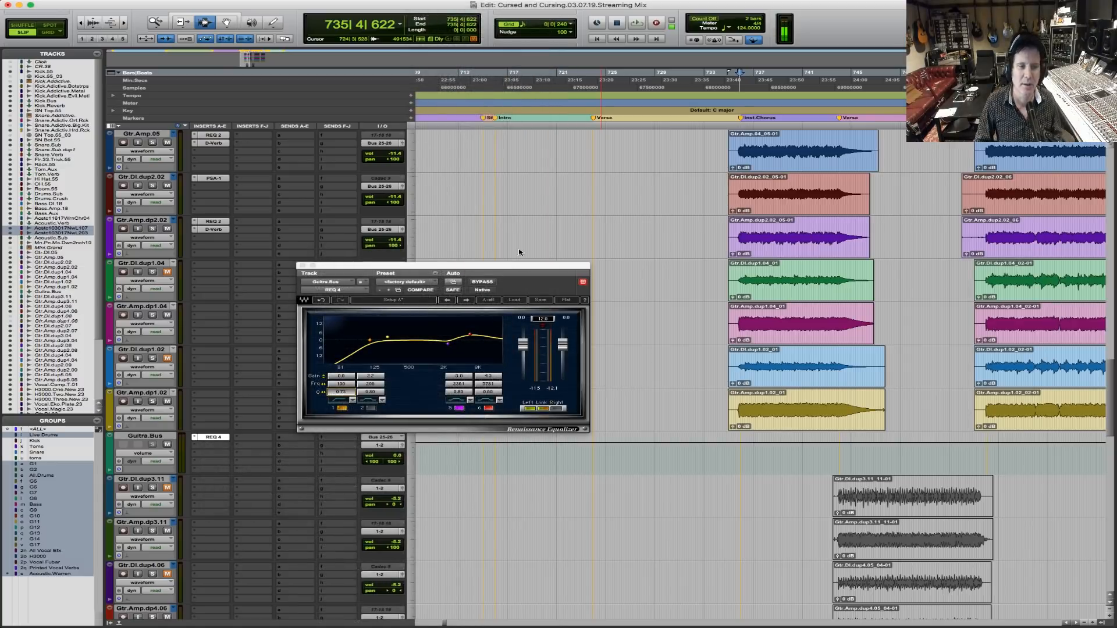
# Step: Set the Black 76 input to -27.7 dB and output to -18.0 dB while playing the guitars from 735|4|622
pyautogui.press('space')
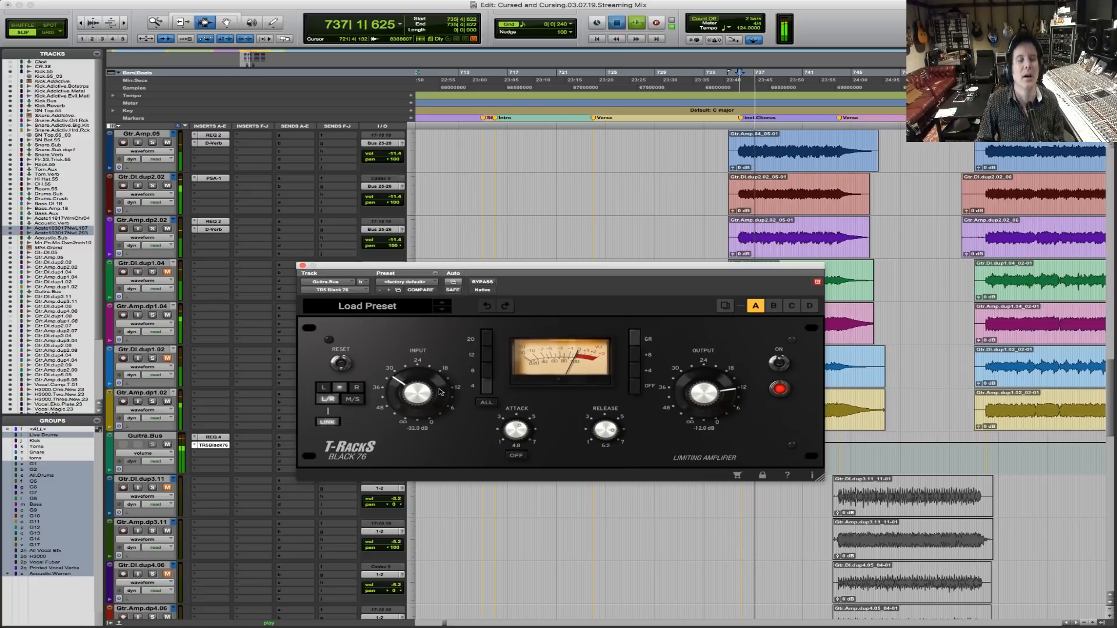
pyautogui.press('space')
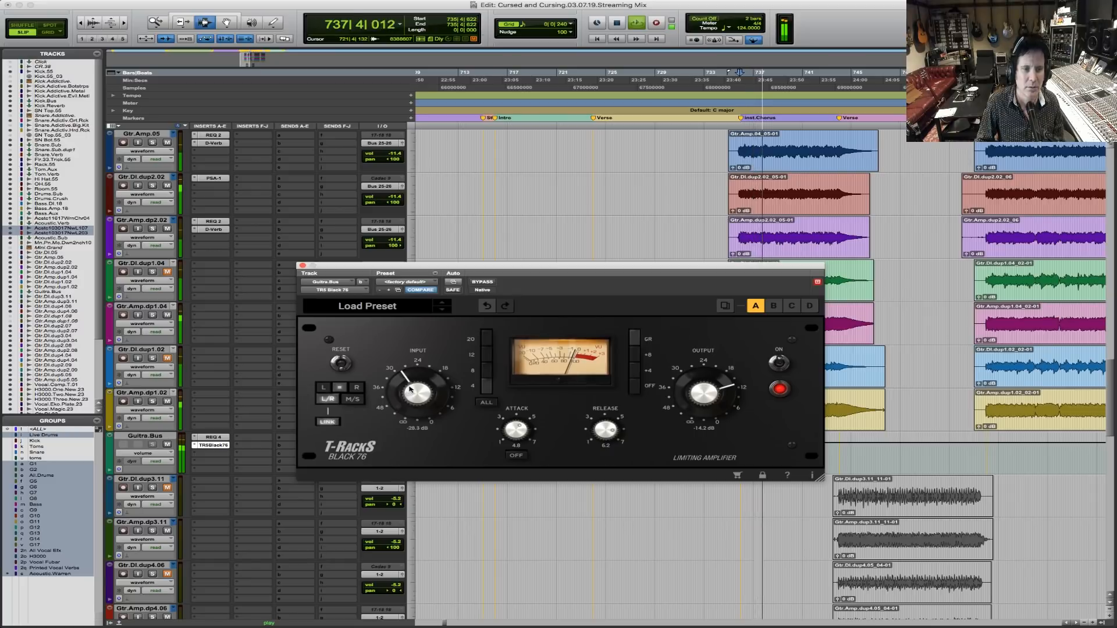
pyautogui.moveTo(411, 389); pyautogui.dragTo(412, 388)
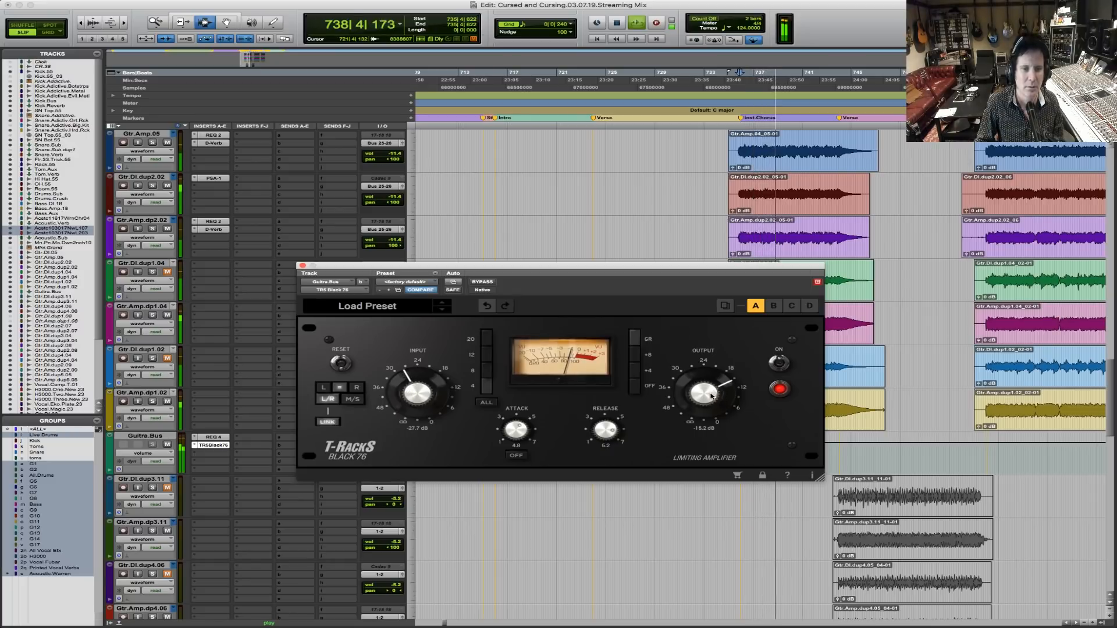
pyautogui.moveTo(711, 395); pyautogui.dragTo(711, 402)
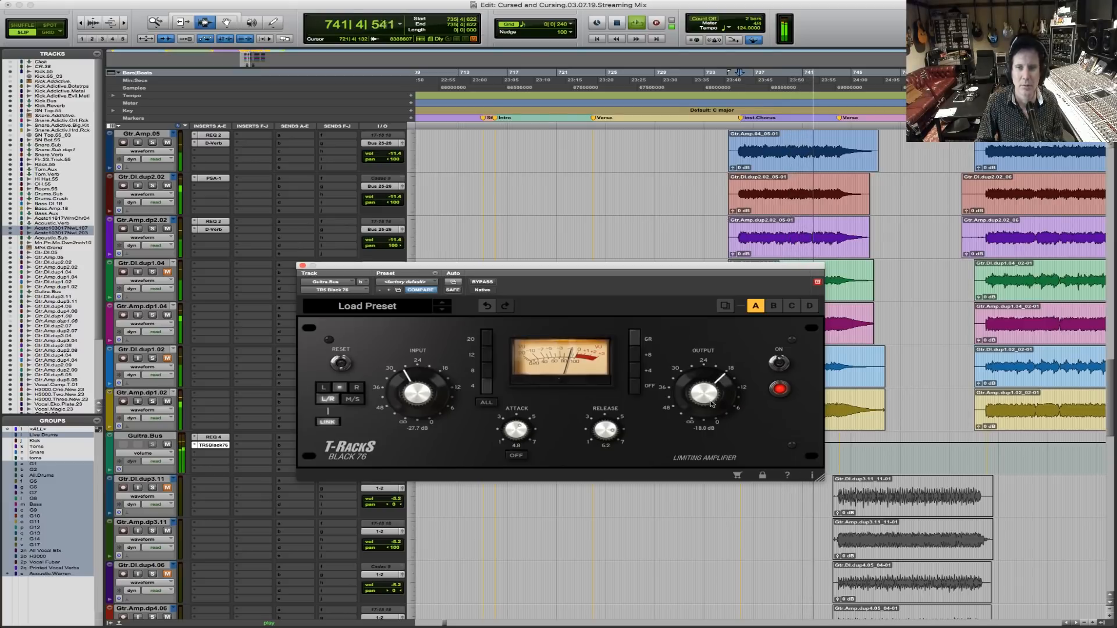
# Step: Replay the guitars from 735|4|577 and fine-tune the Black 76 to -27.2 dB input and -18.5 dB output
pyautogui.press('space')
pyautogui.click(742, 214)
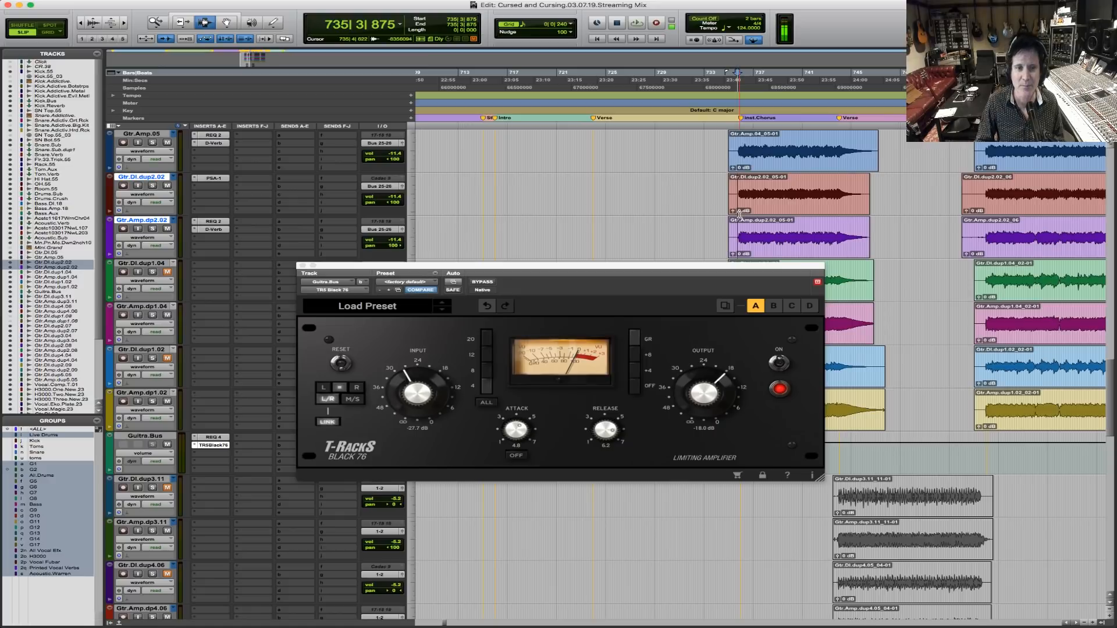
pyautogui.moveTo(935, 195); pyautogui.dragTo(935, 195)
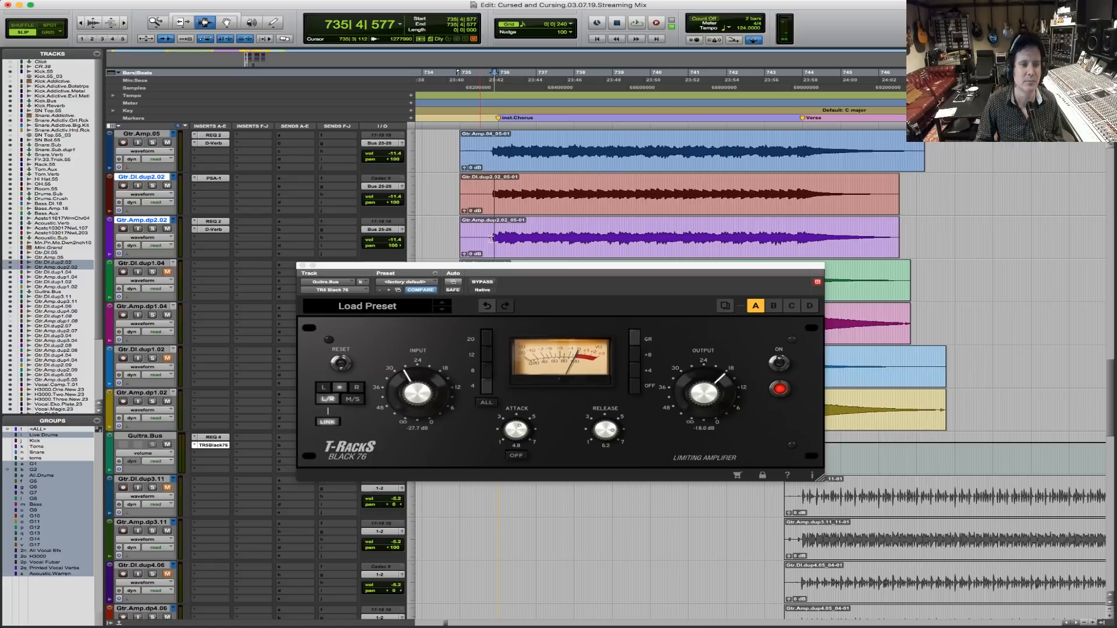
pyautogui.press('space')
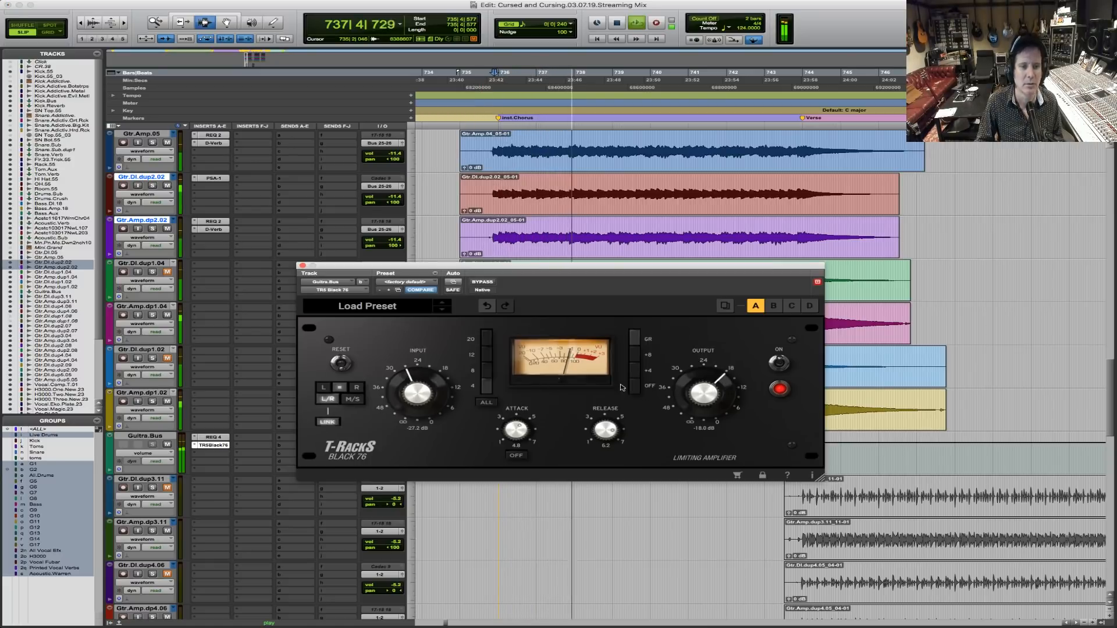
pyautogui.moveTo(685, 385); pyautogui.dragTo(685, 386)
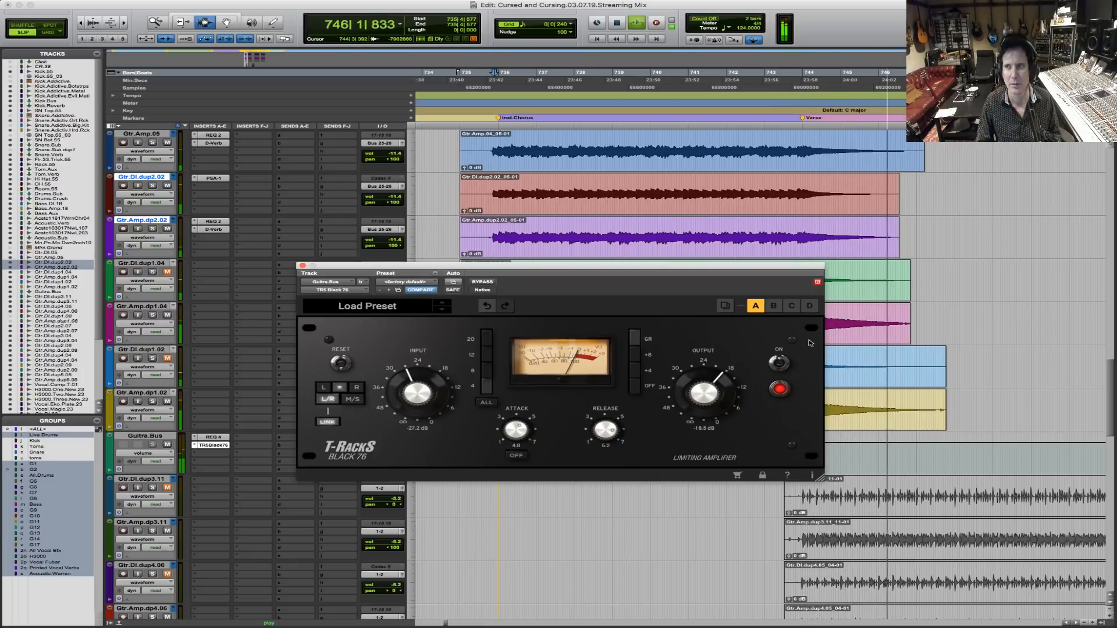
# Step: Let the song play into the chorus in a wider timeline view, close the Black 76 window and bring the vocal tracks into view
pyautogui.press('r')
pyautogui.press('r')
pyautogui.press('r')
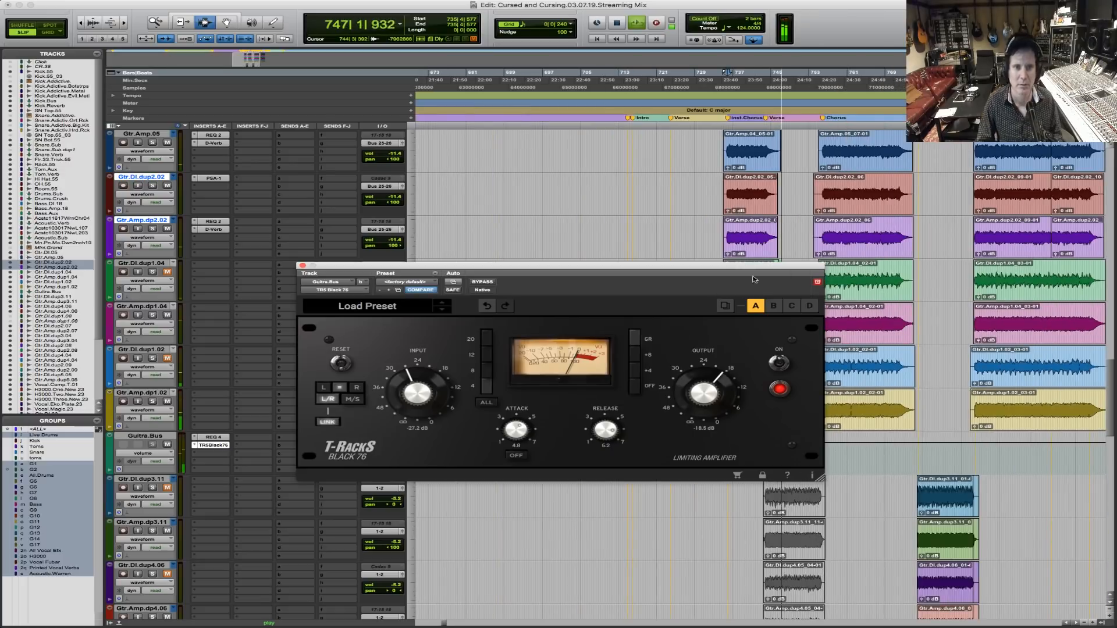
pyautogui.click(302, 267)
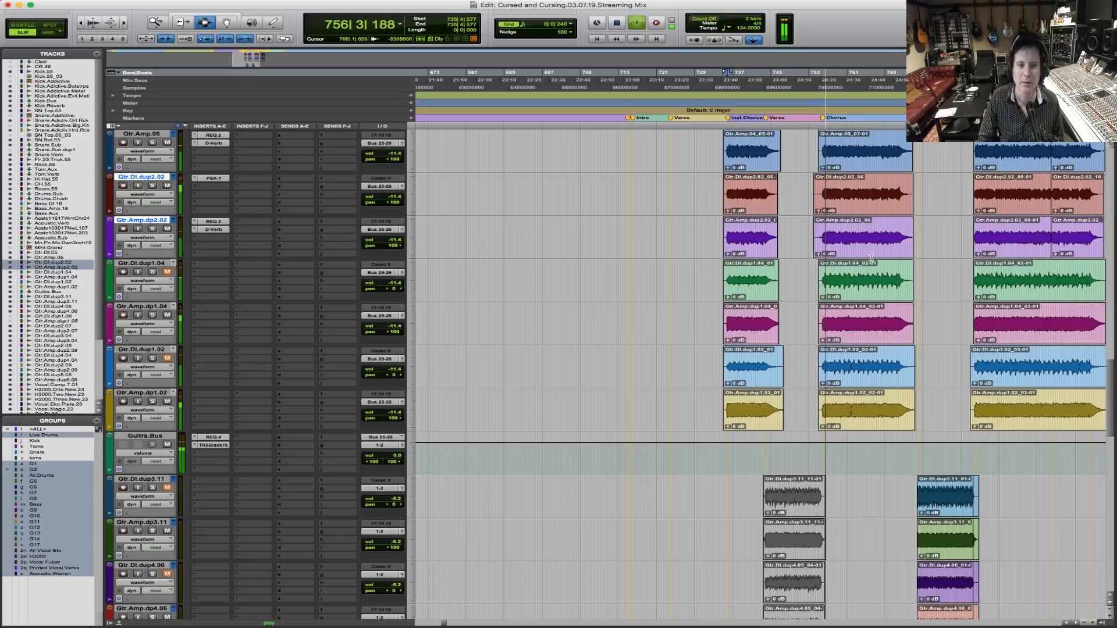
pyautogui.scroll(-8, 870, 292)
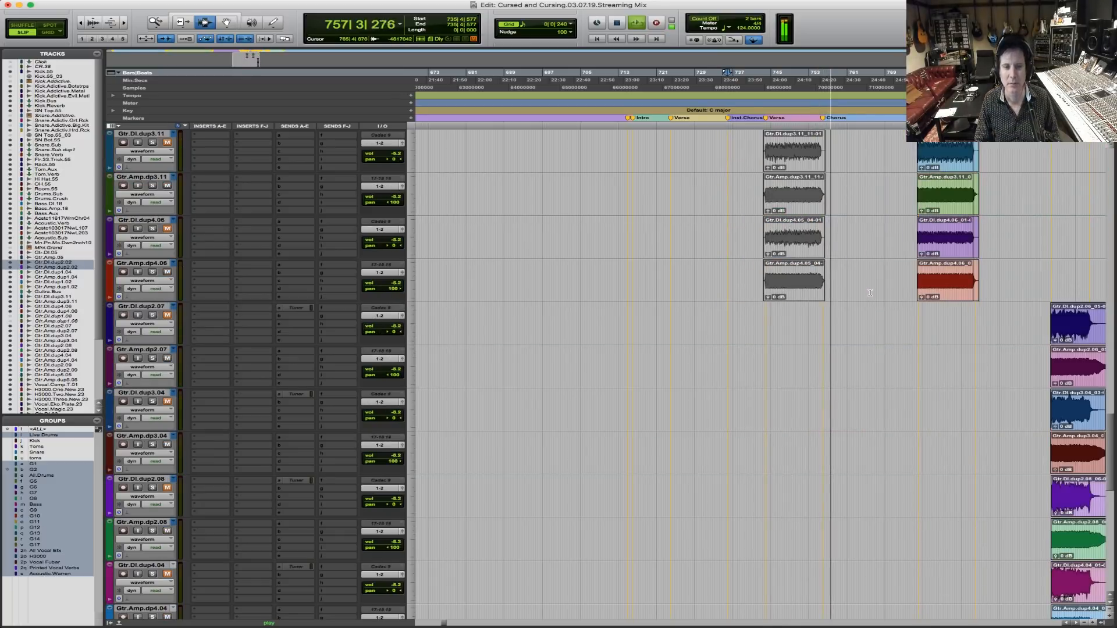
pyautogui.scroll(-9, 870, 292)
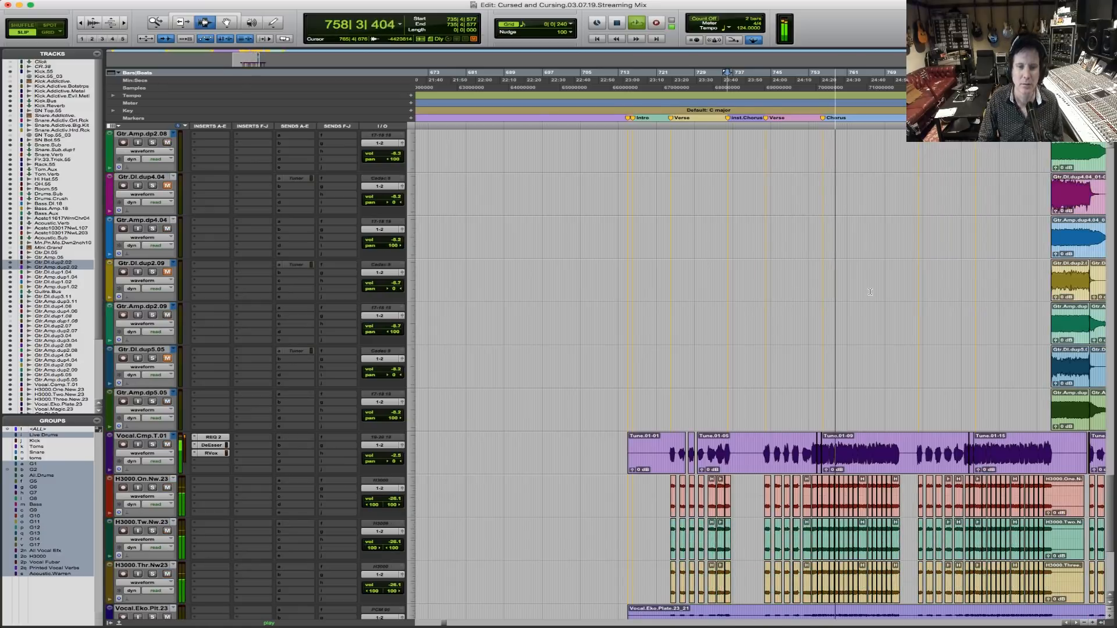
# Step: Set the Guitrs.Bus volume to -0.7 dB while the song plays through the chorus
pyautogui.scroll(-6, 871, 291)
pyautogui.scroll(17, 871, 291)
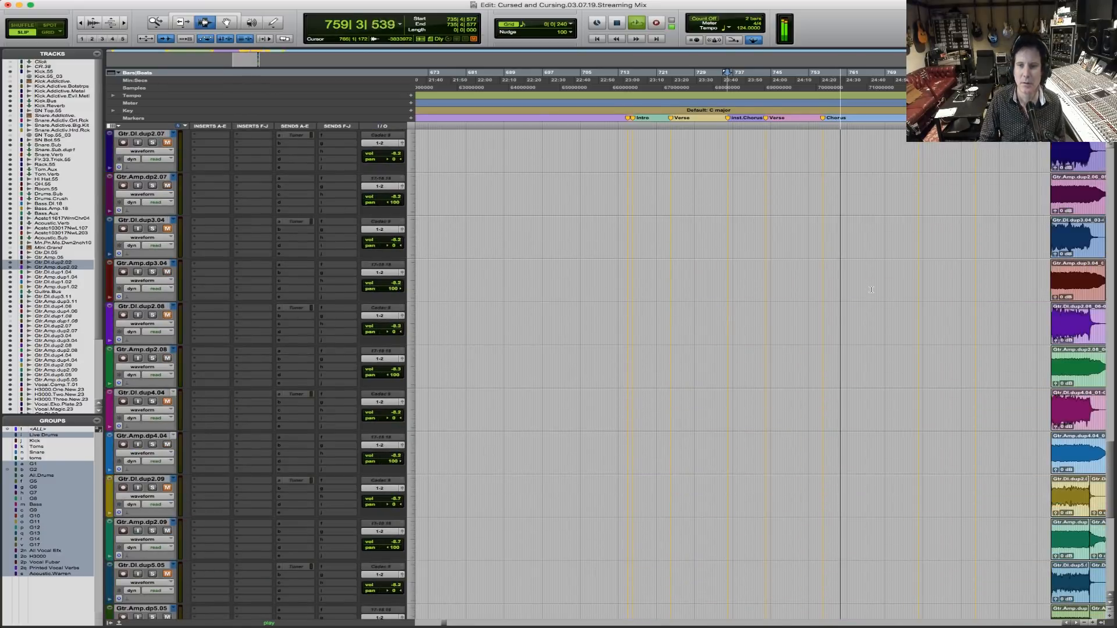
pyautogui.scroll(6, 871, 289)
pyautogui.scroll(11, 871, 289)
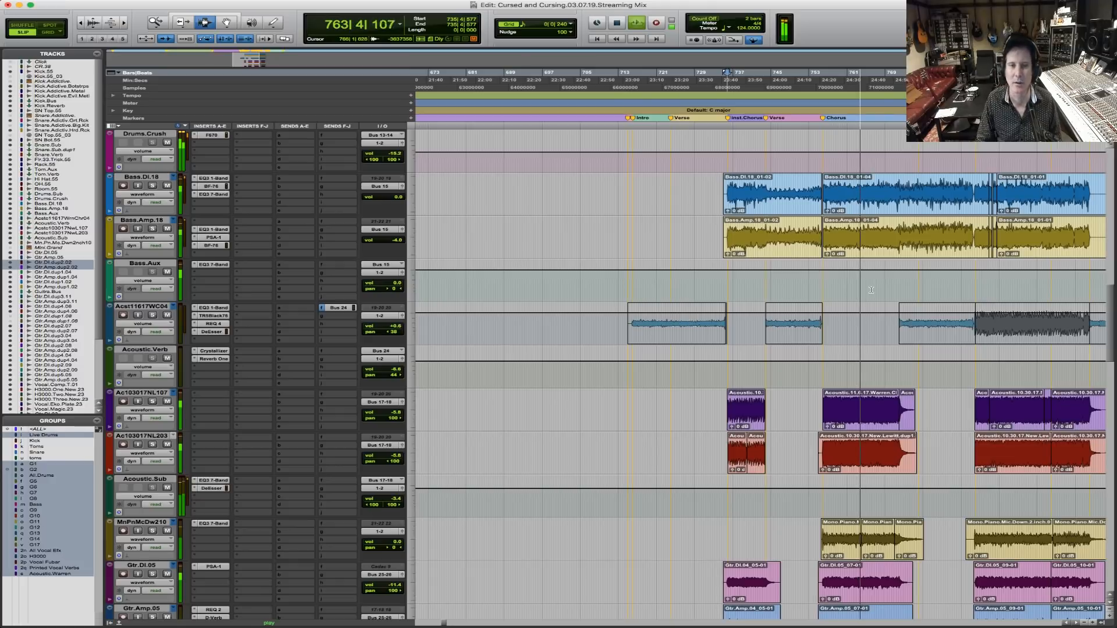
pyautogui.scroll(-5, 871, 290)
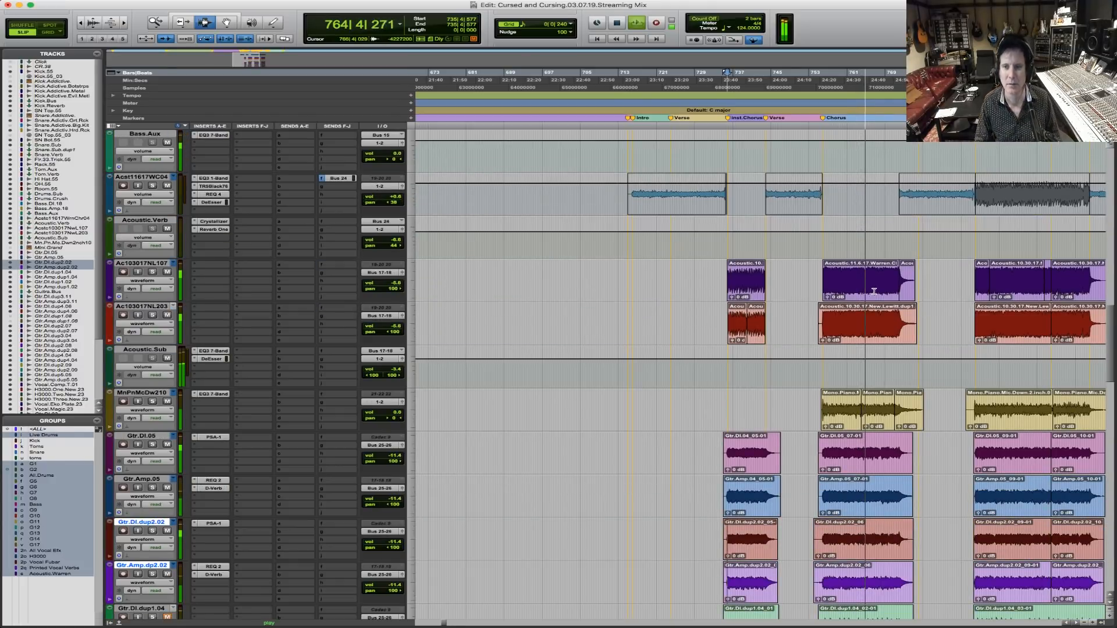
pyautogui.scroll(-5, 874, 292)
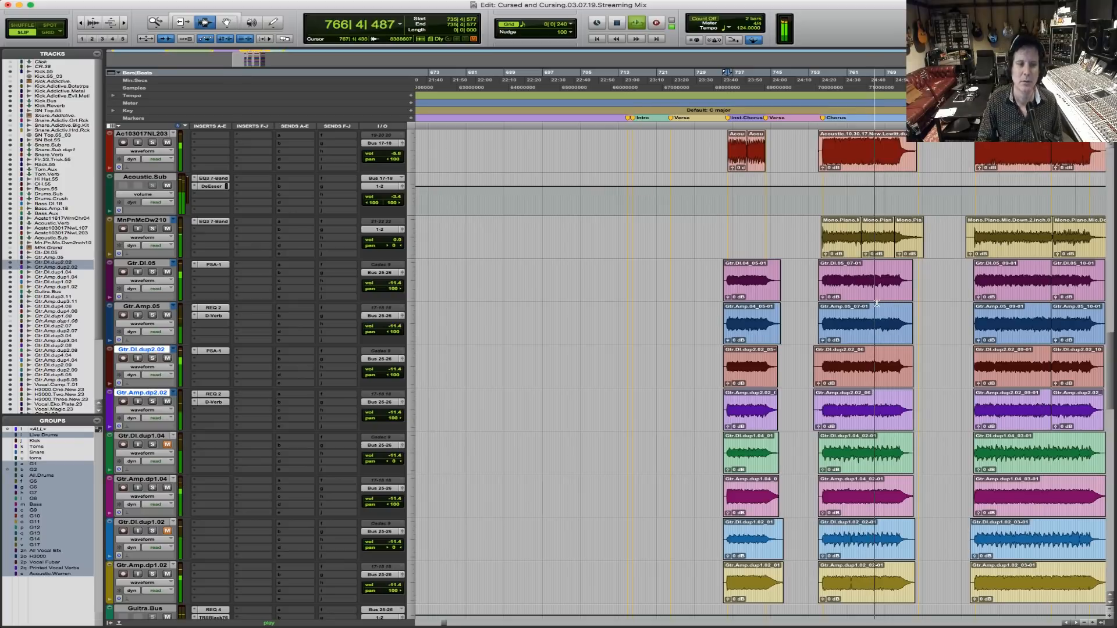
pyautogui.scroll(-4, 875, 297)
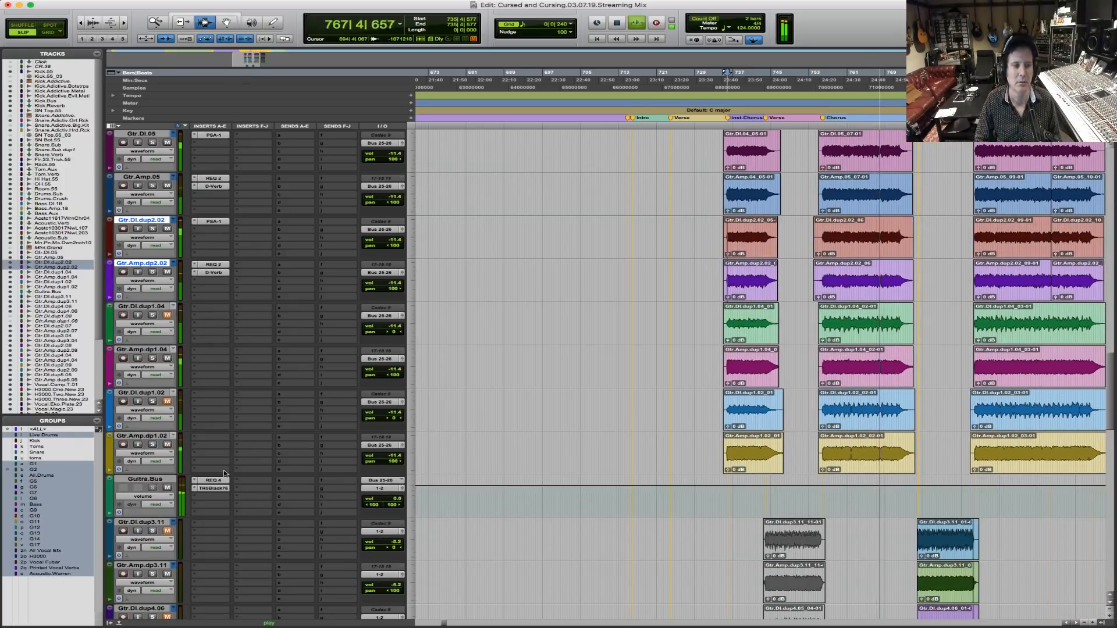
pyautogui.click(395, 500)
pyautogui.moveTo(395, 501); pyautogui.dragTo(395, 501)
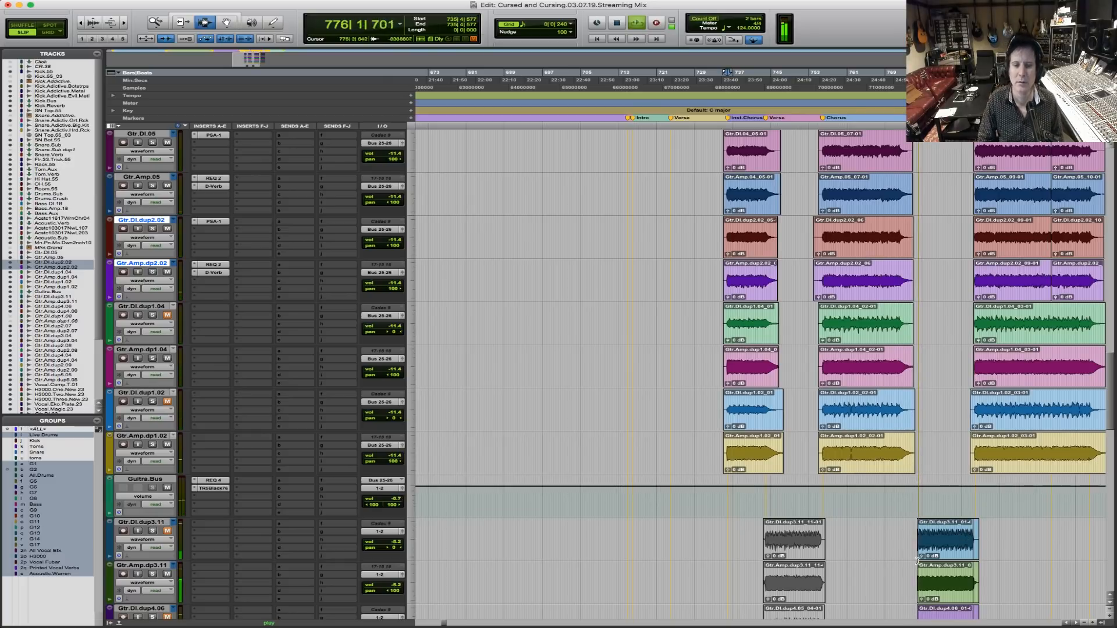
# Step: Focus on the verse after the chorus and check the Gtr.DI.dup3.11 and Gtr.DI.dup4.06 guitars during playback
pyautogui.press('F5')
pyautogui.moveTo(881, 532); pyautogui.dragTo(1084, 526)
pyautogui.scroll(-3, 798, 529)
pyautogui.scroll(-1, 797, 529)
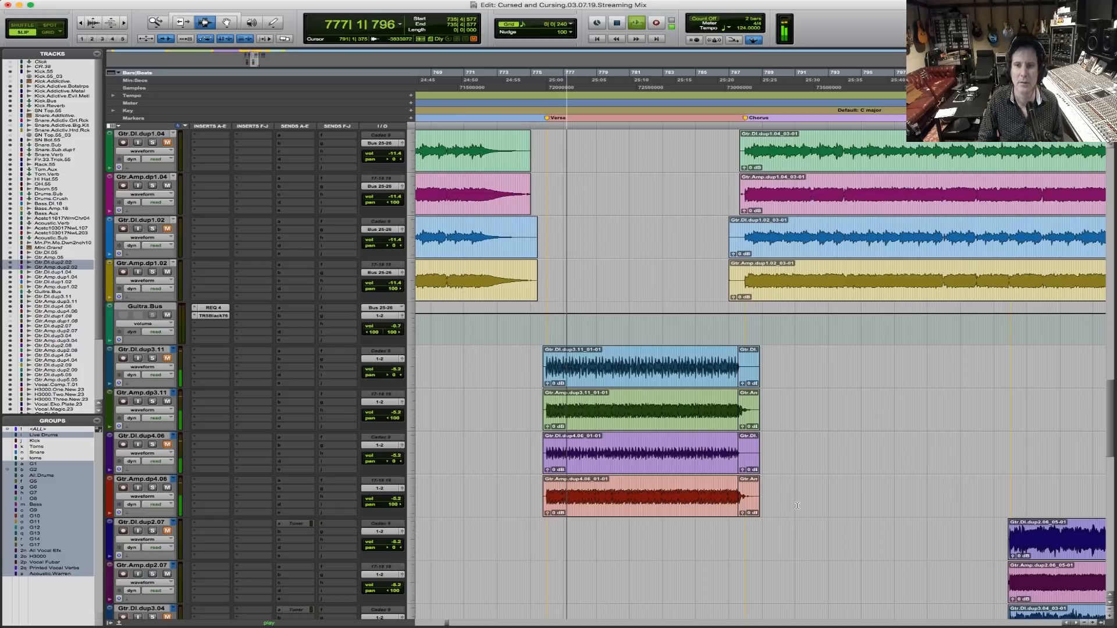
pyautogui.click(152, 358)
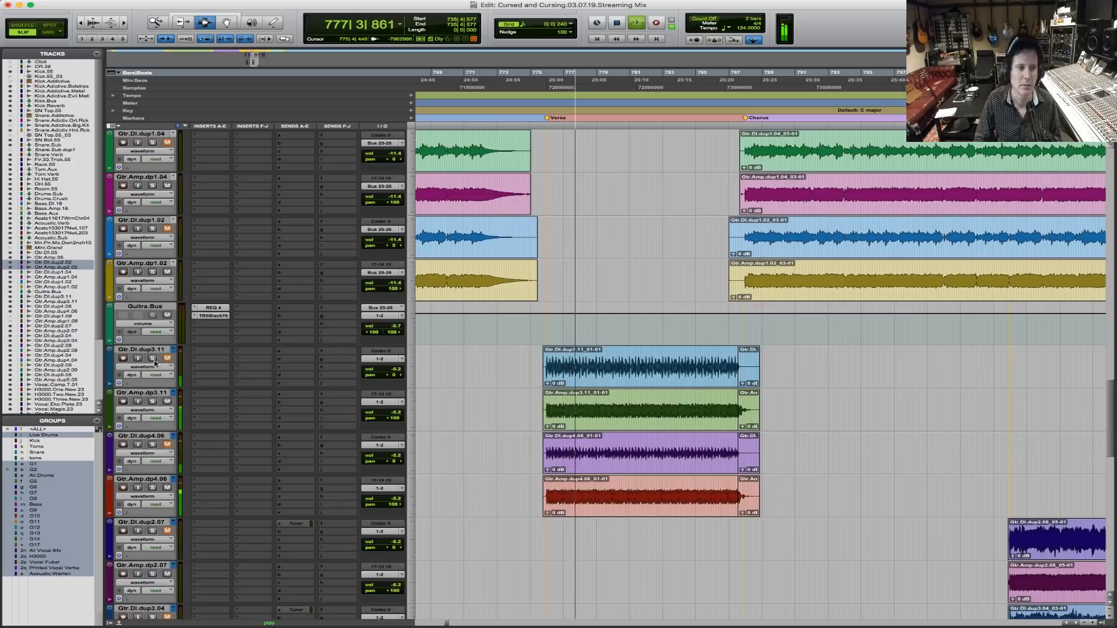
pyautogui.click(153, 444)
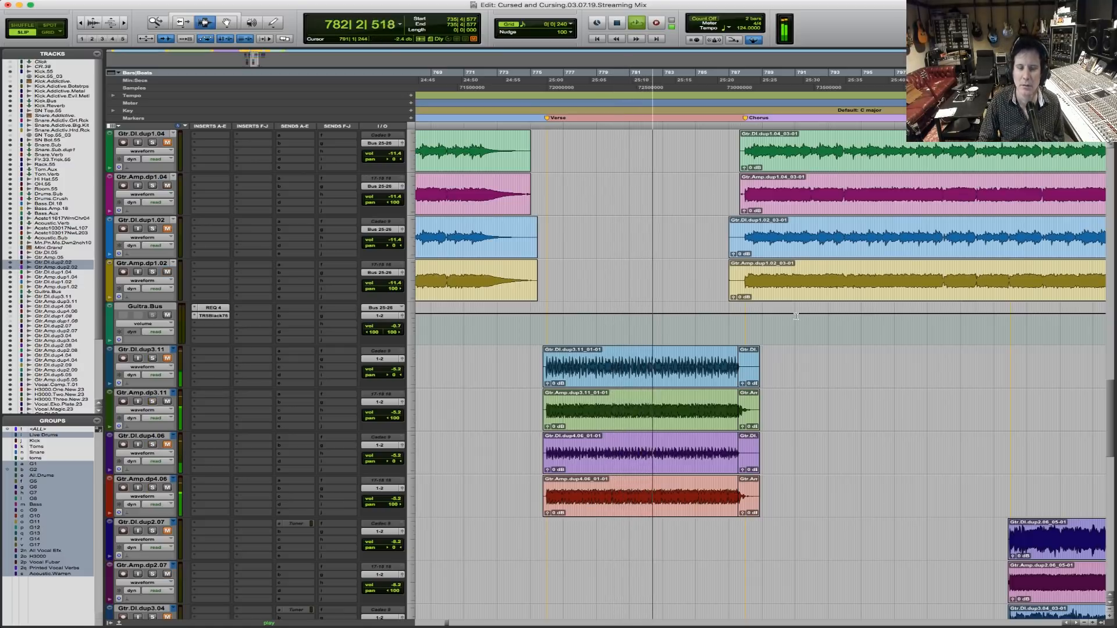
# Step: Check Bass.DI.18 during playback and follow the song into the chorus in a wider timeline view
pyautogui.scroll(15, 794, 318)
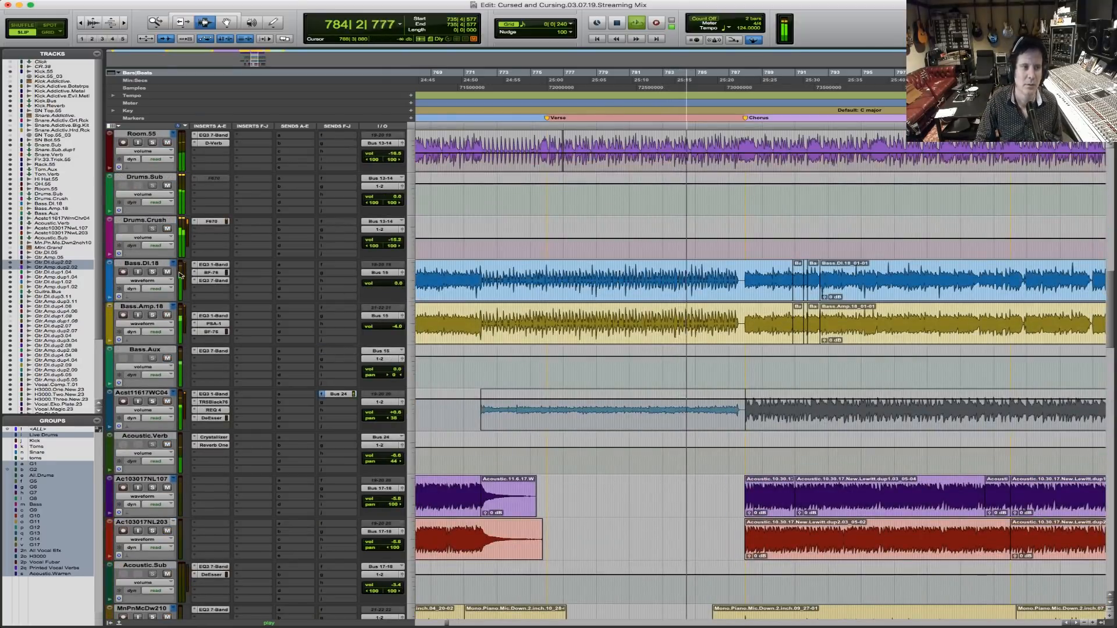
pyautogui.click(152, 273)
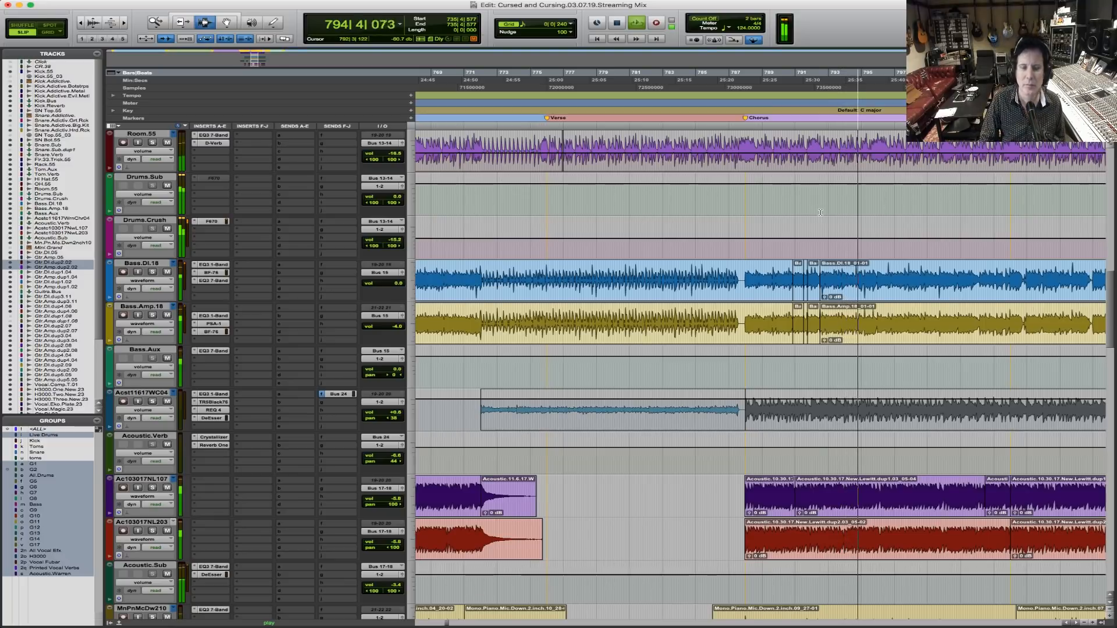
pyautogui.press('r')
pyautogui.press('r')
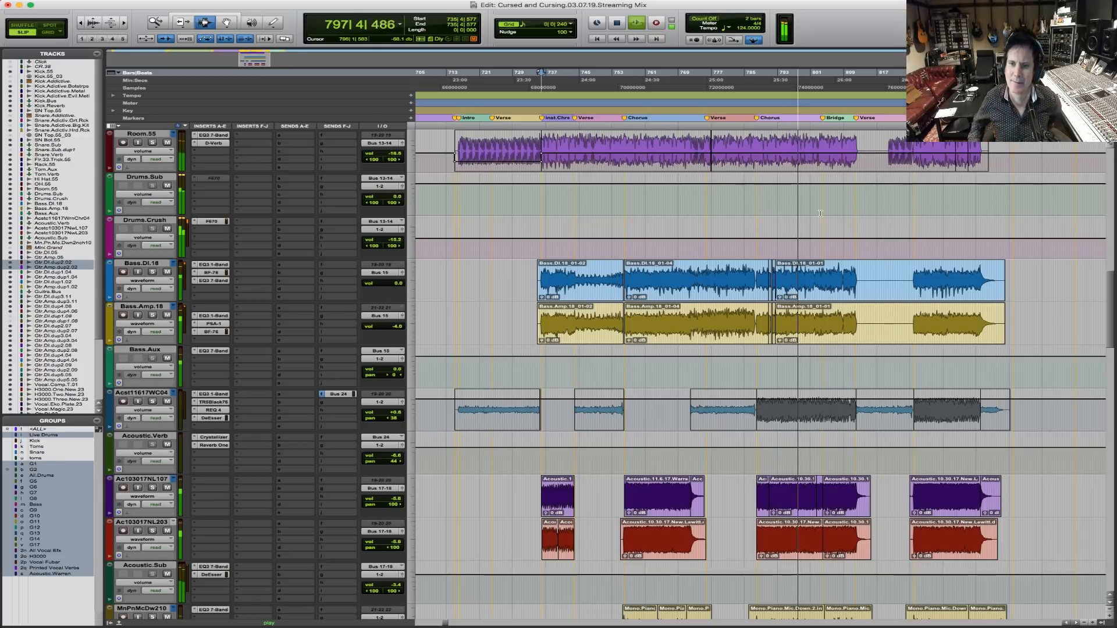
# Step: Inspect the EQs on both Addictive snare tracks and Snare.Sub, closing the plug-in window when done
pyautogui.scroll(15, 820, 214)
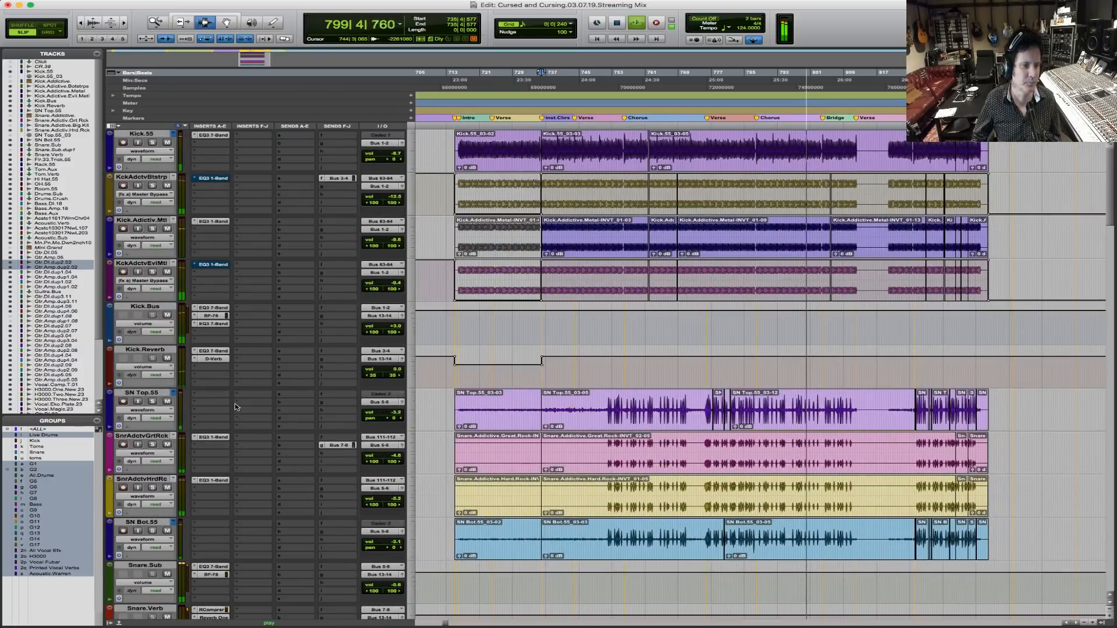
pyautogui.scroll(-2, 237, 407)
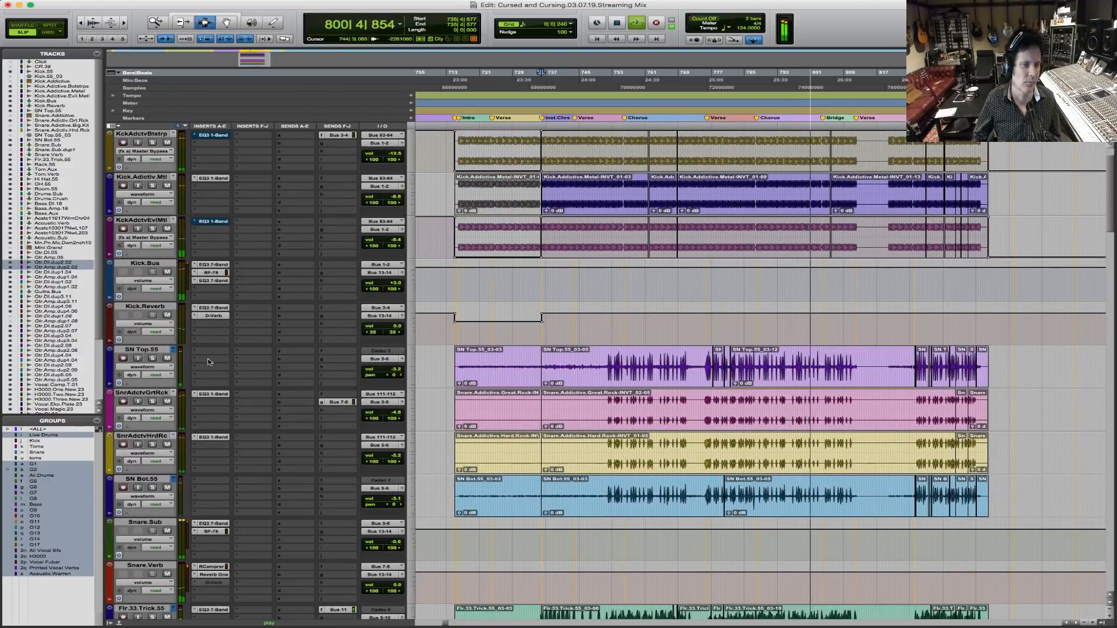
pyautogui.click(219, 398)
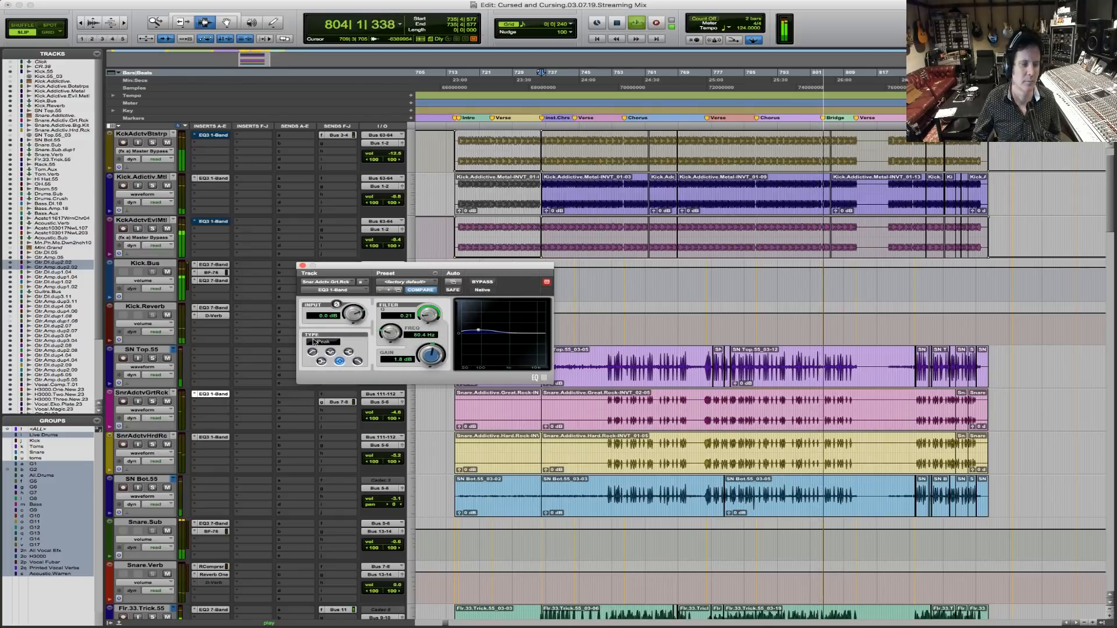
pyautogui.click(214, 438)
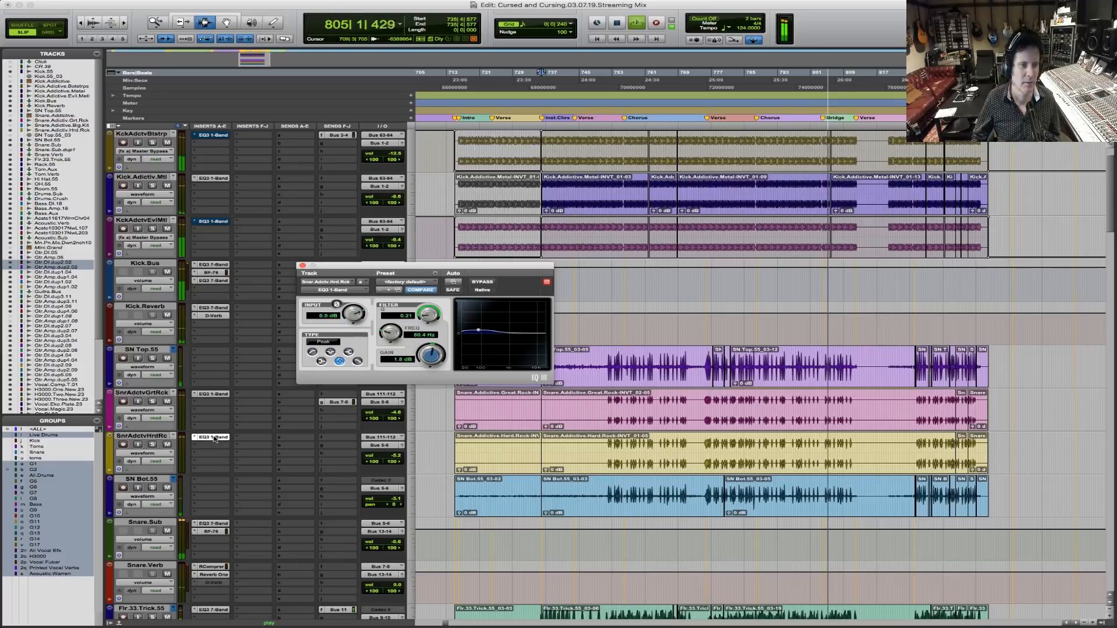
pyautogui.click(213, 523)
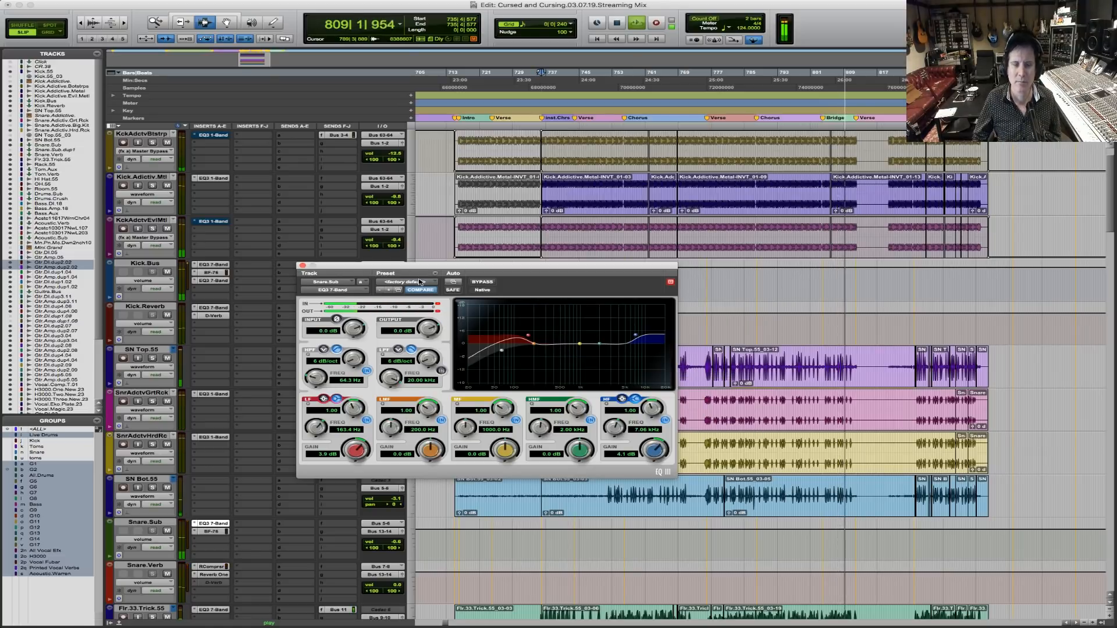
pyautogui.click(303, 267)
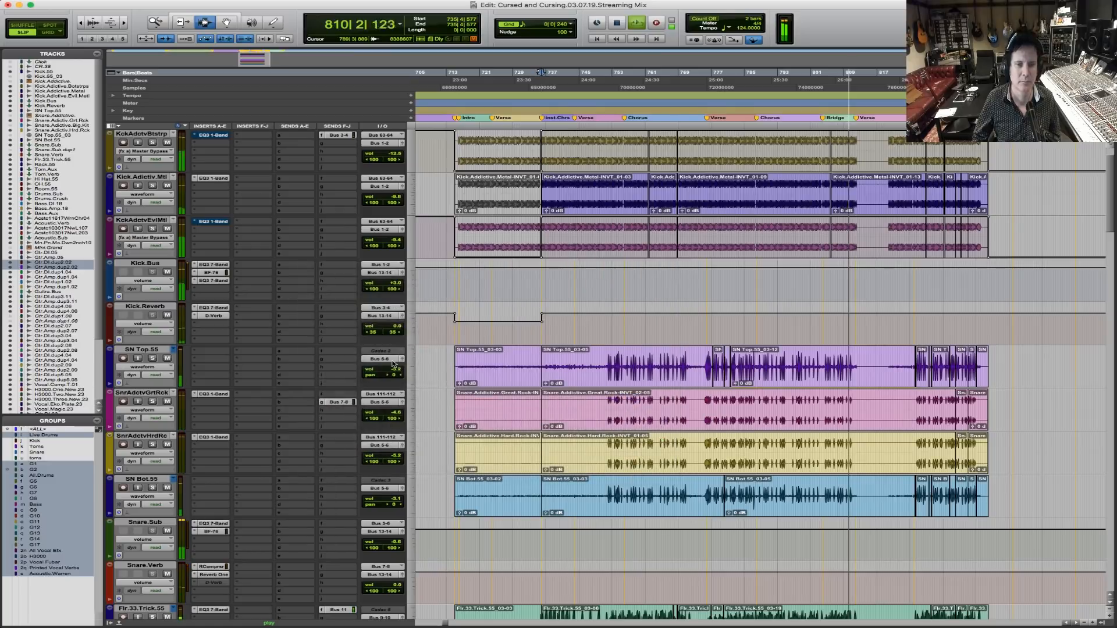
# Step: Review the remaining drum tracks, inspect the Snare.Sub BF-76 and EQ3 7-Band, and close the plug-in window
pyautogui.scroll(-4, 393, 365)
pyautogui.scroll(-1, 394, 364)
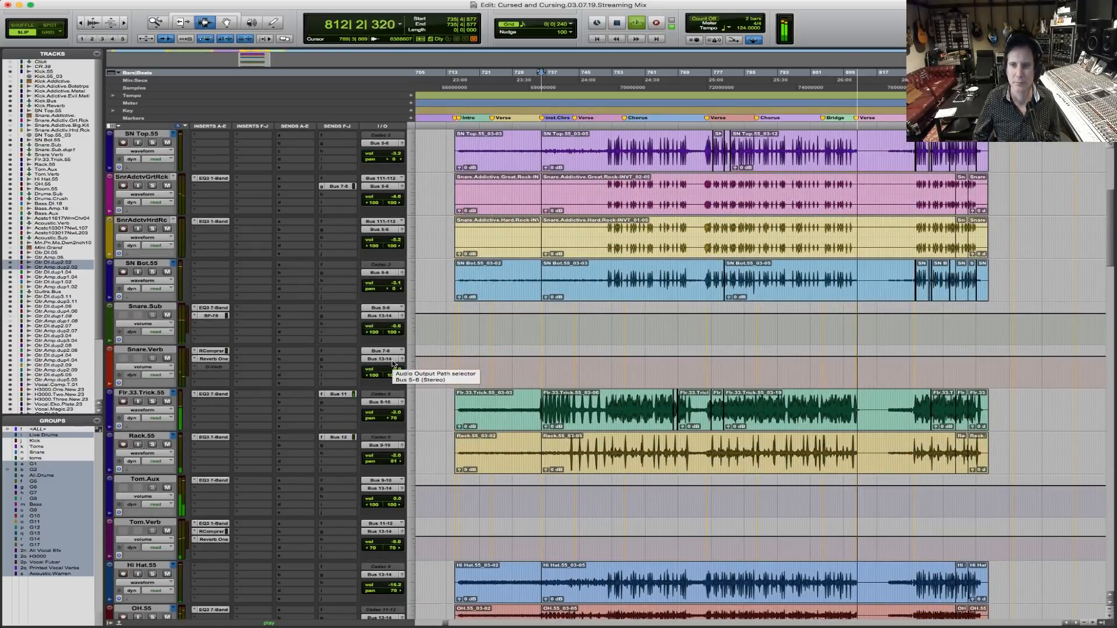
pyautogui.scroll(-3, 394, 365)
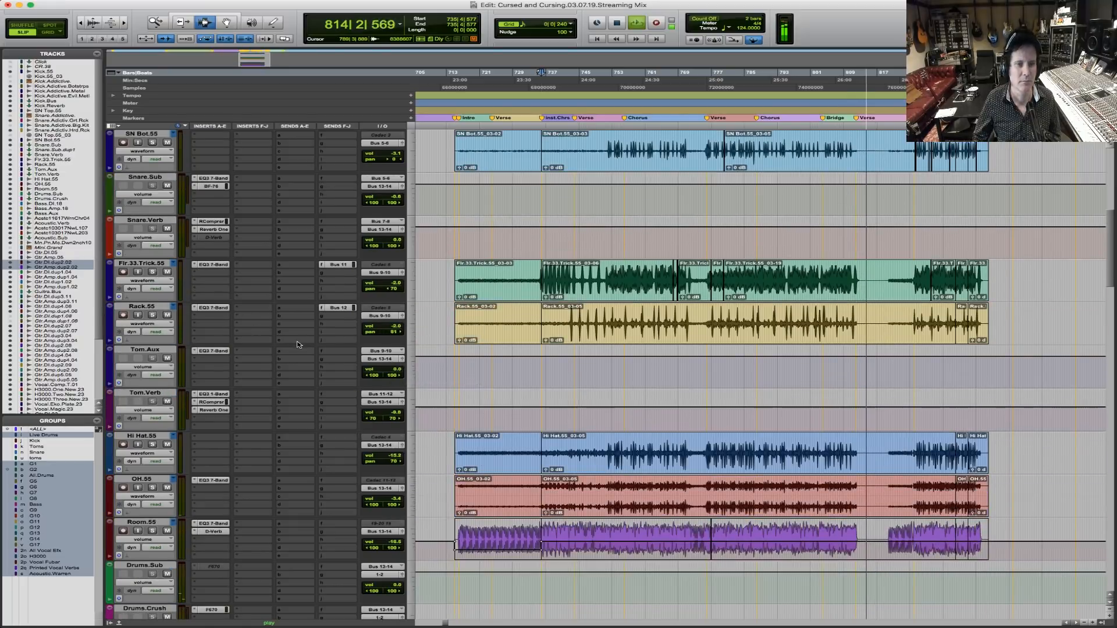
pyautogui.click(218, 188)
pyautogui.click(213, 179)
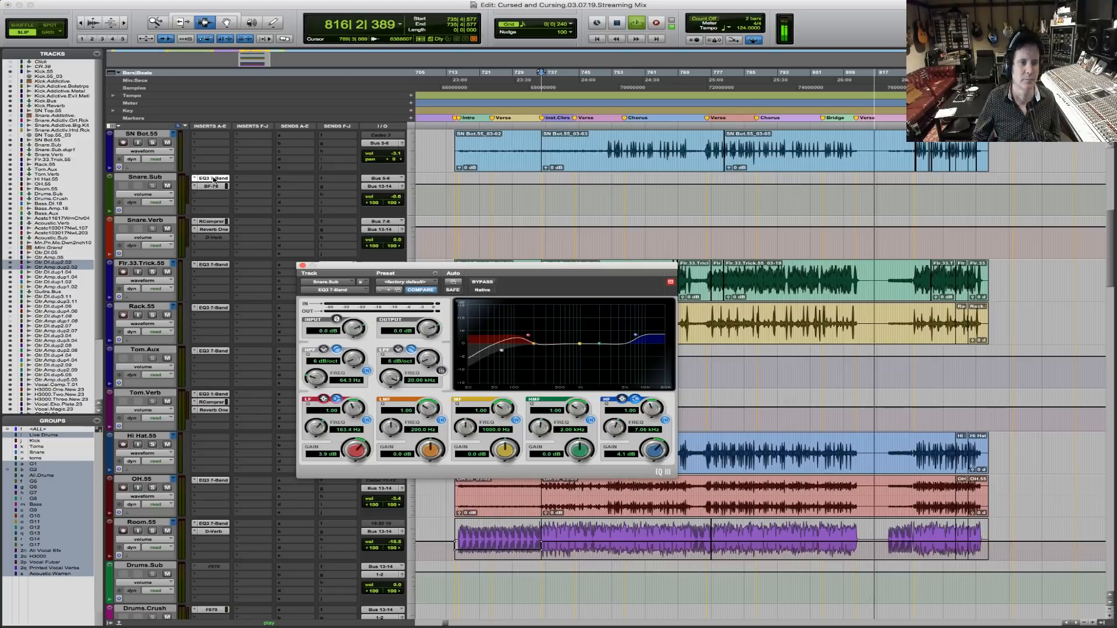
pyautogui.click(302, 265)
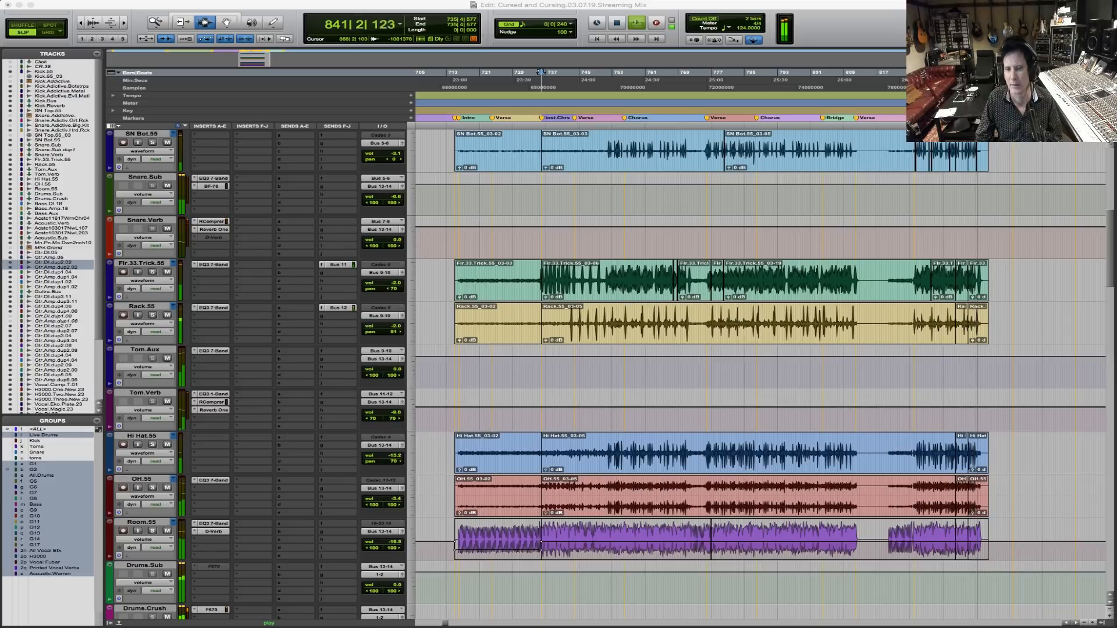
# Step: Place the edit cursor at 824|2|684, frame the whole song in the timeline and stop playback
pyautogui.moveTo(866, 283); pyautogui.dragTo(1008, 284)
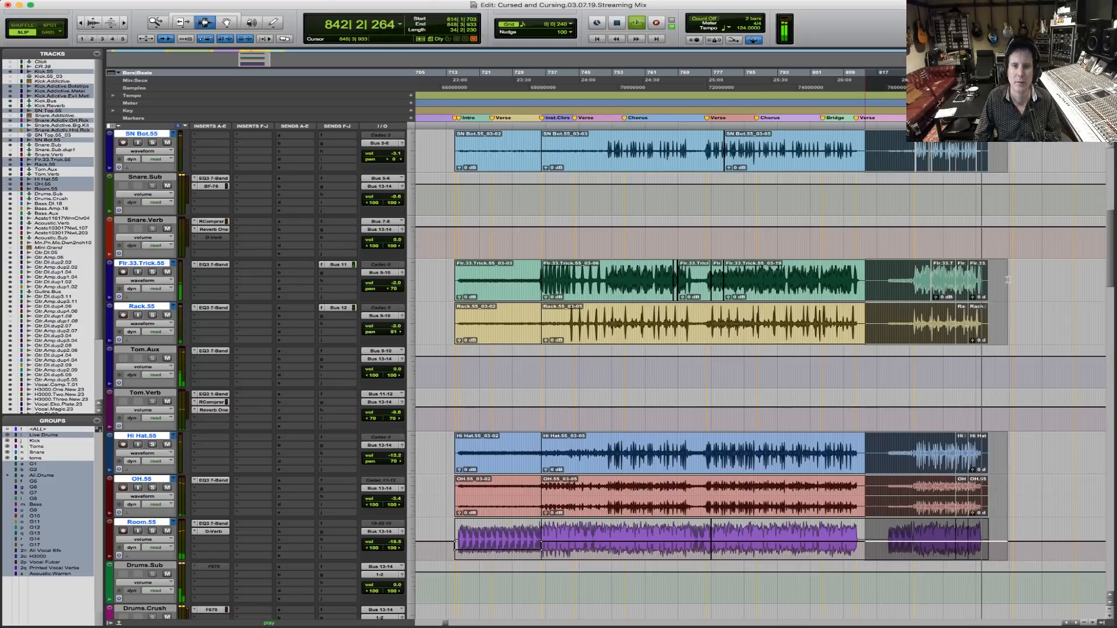
pyautogui.click(908, 283)
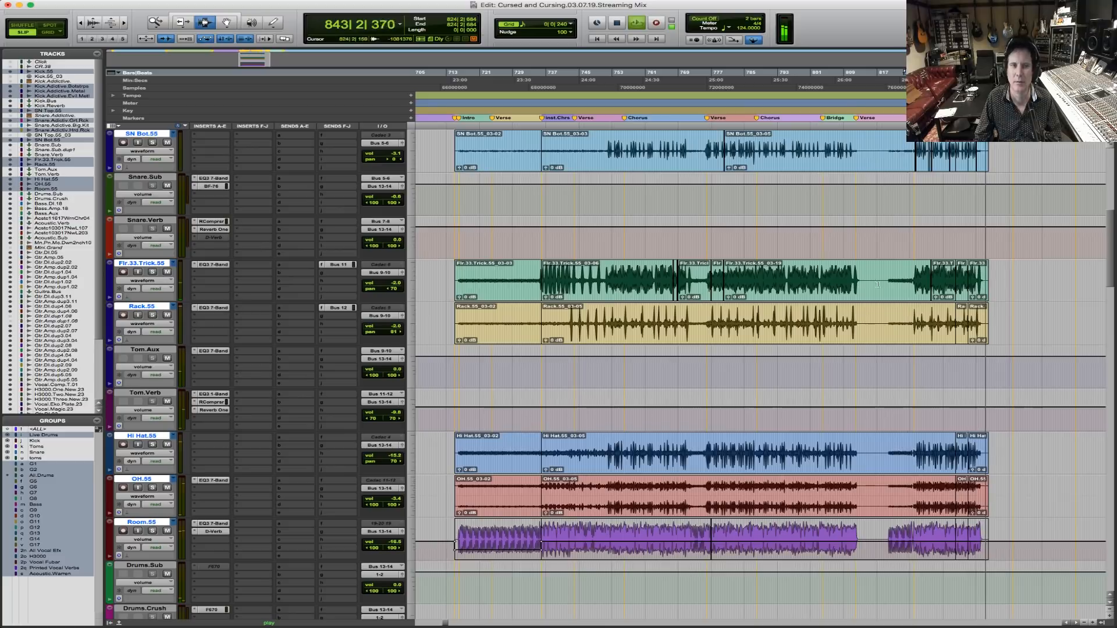
pyautogui.doubleClick(155, 22)
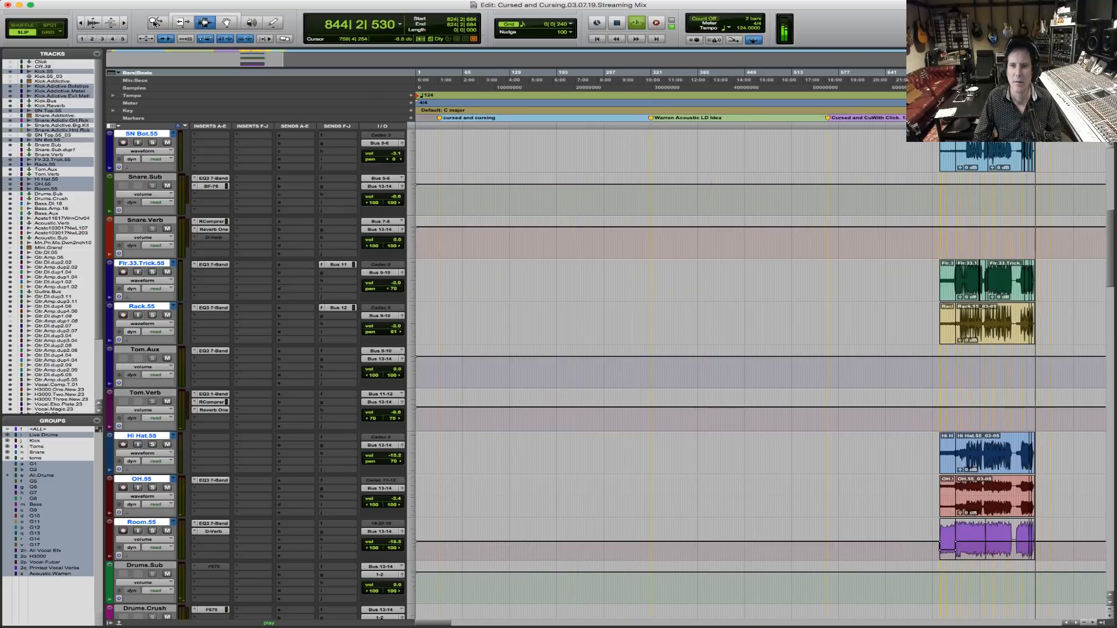
pyautogui.press('F5')
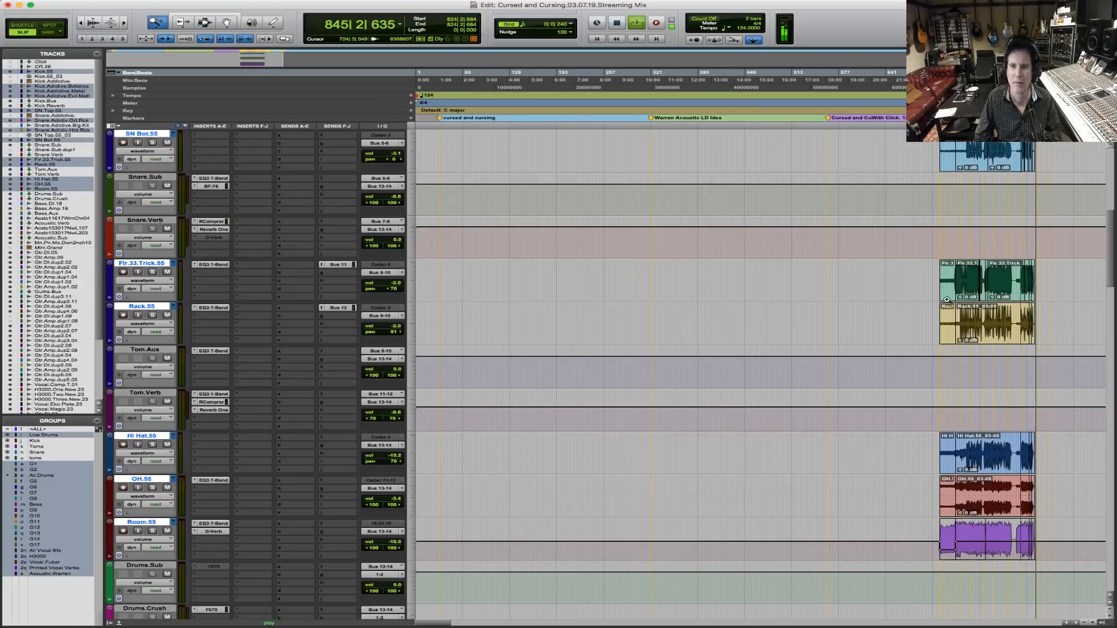
pyautogui.moveTo(937, 297); pyautogui.dragTo(1049, 295)
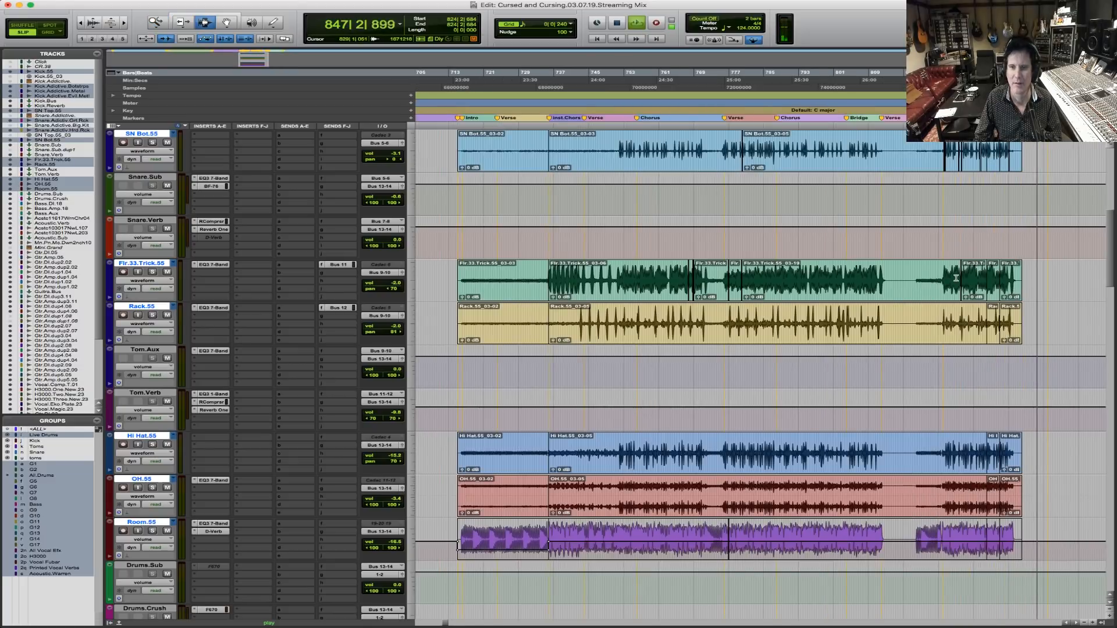
pyautogui.press('space')
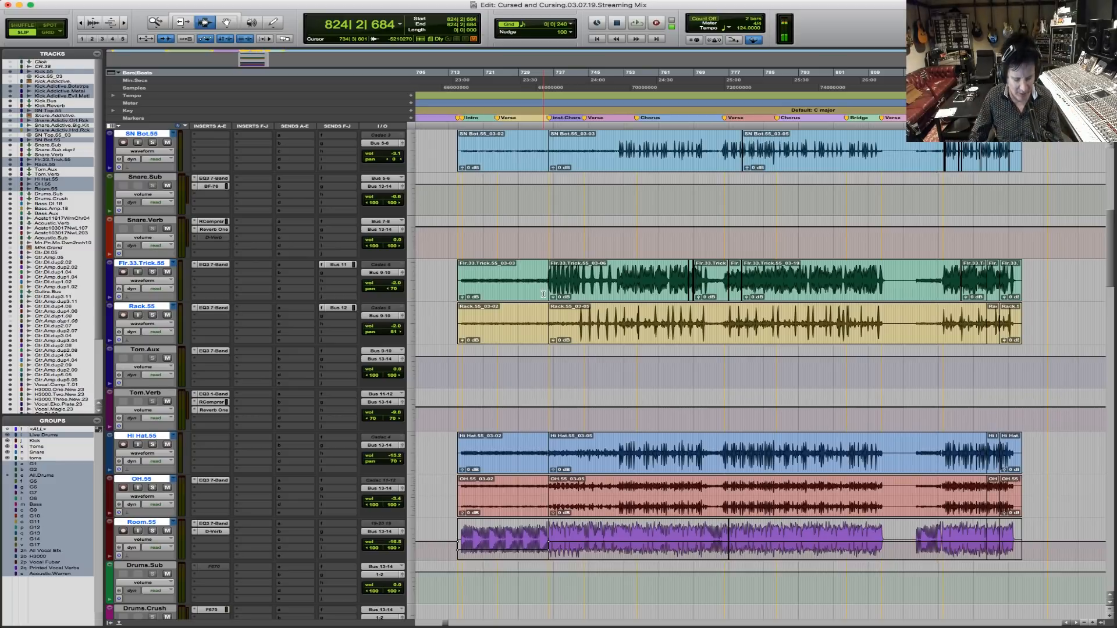
# Step: Review the drum channels from Kick.55 onward in the Mix window and return to the Edit window
pyautogui.press('super+equal')
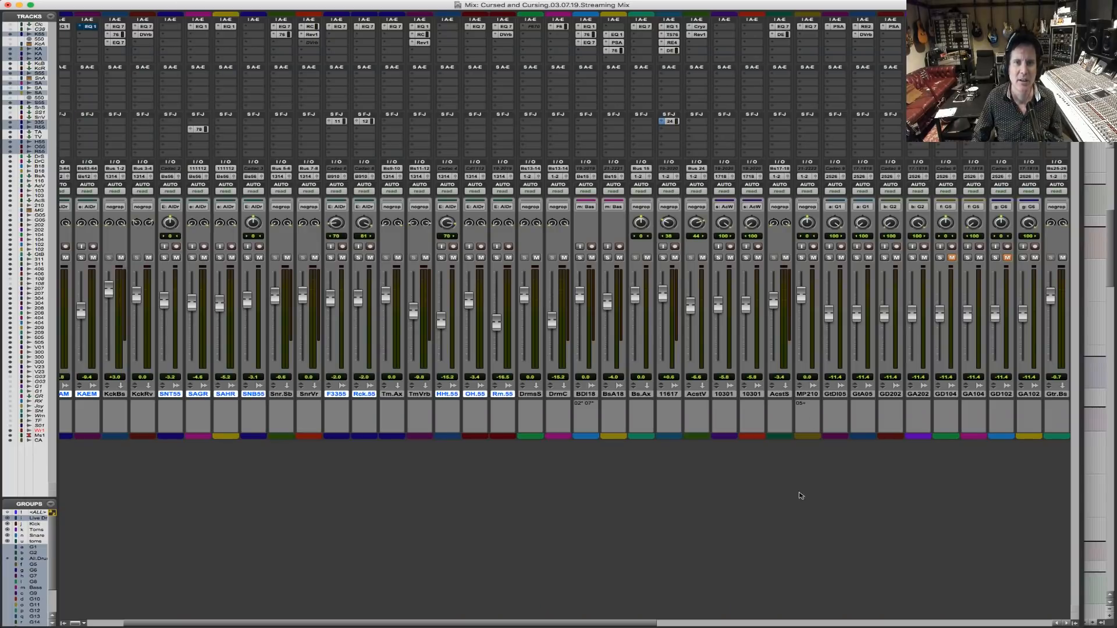
pyautogui.moveTo(644, 625); pyautogui.dragTo(355, 602)
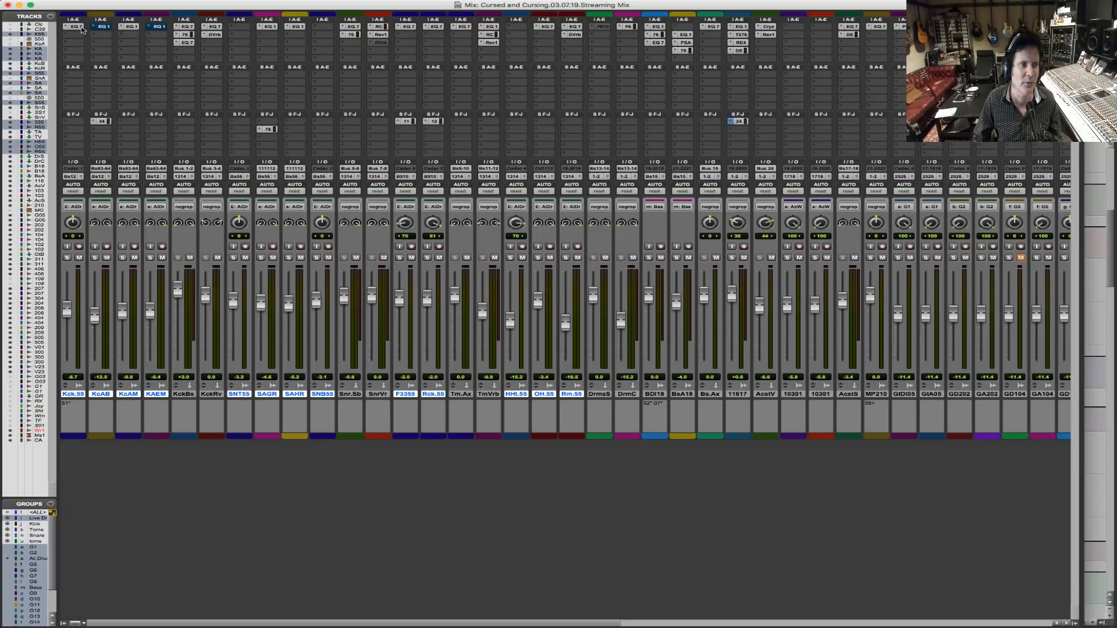
pyautogui.press('super+equal')
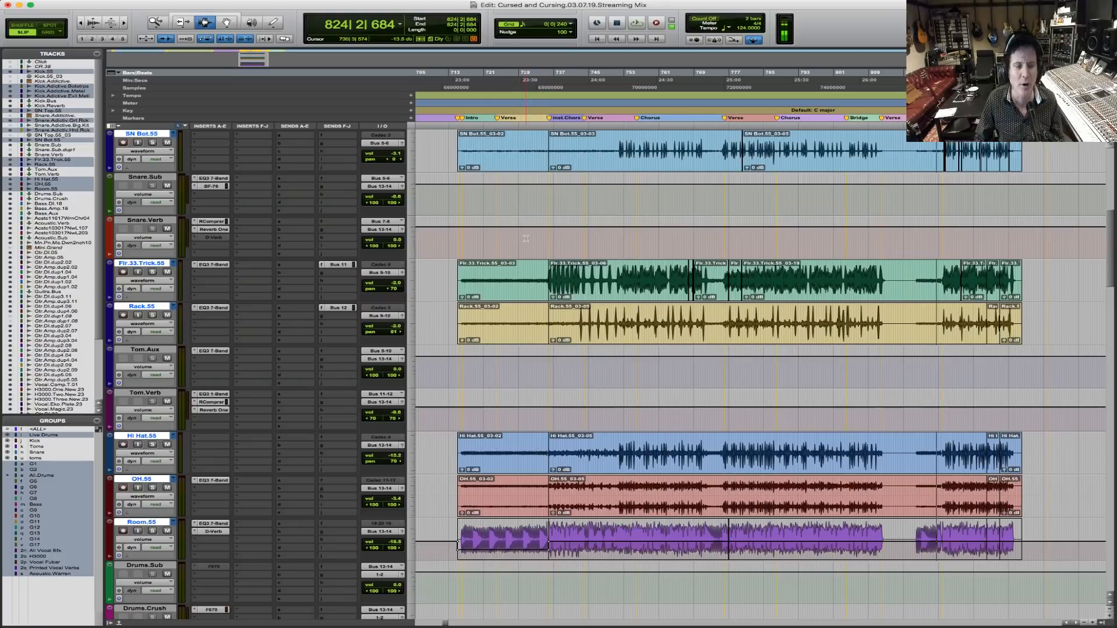
# Step: Select the grouped acoustic clips on Ac103017NL107 and Ac103017NL203 in the first full chorus
pyautogui.scroll(-2, 601, 317)
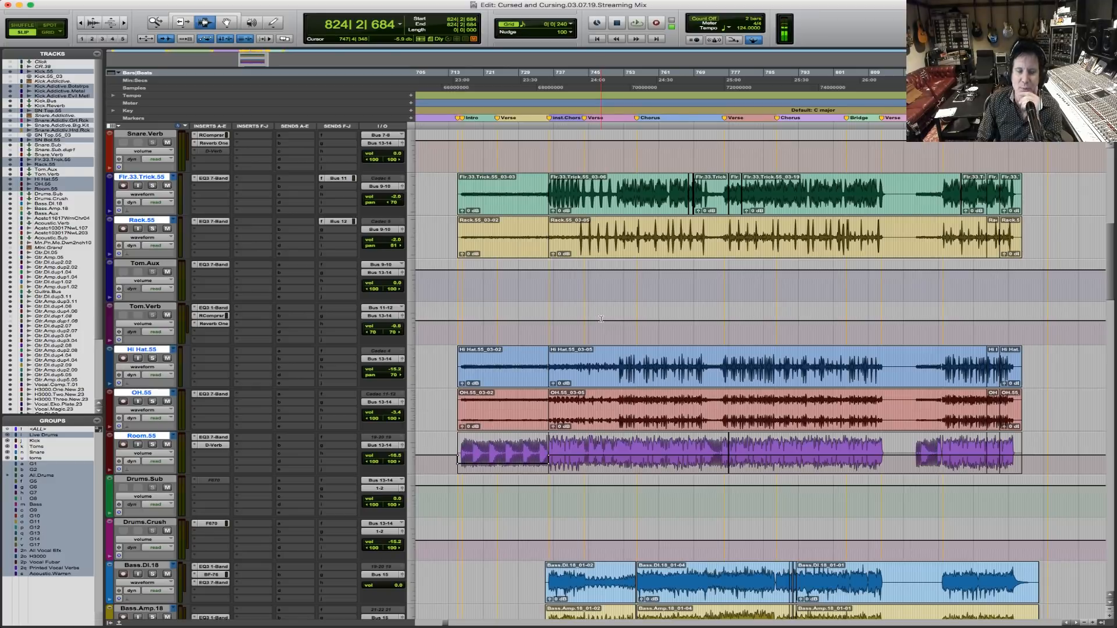
pyautogui.scroll(-5, 601, 319)
pyautogui.scroll(-4, 601, 319)
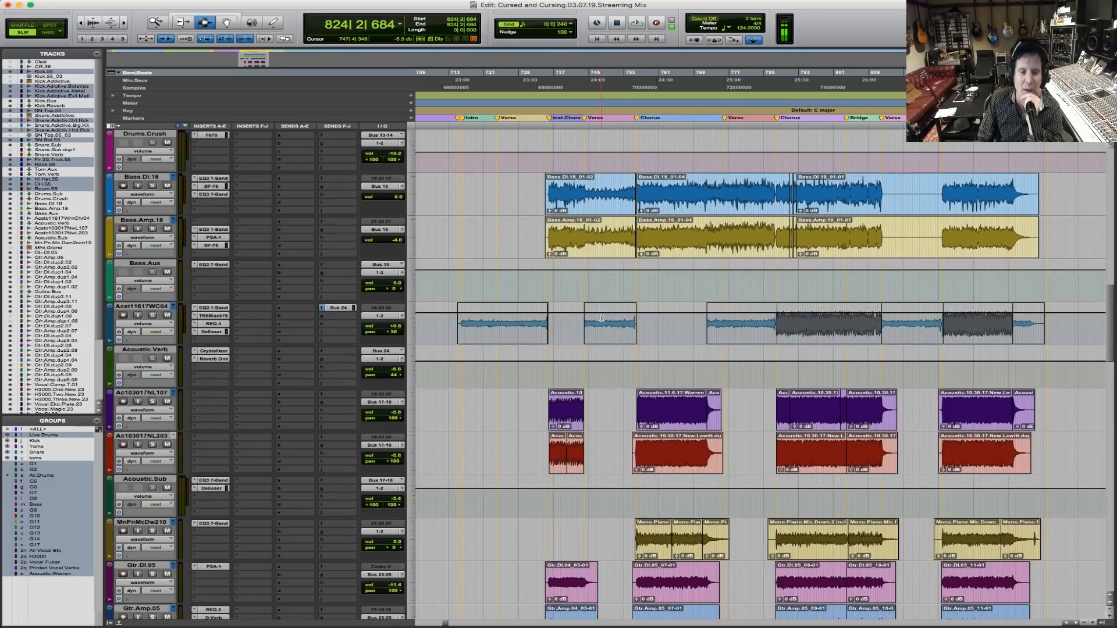
pyautogui.scroll(-3, 601, 319)
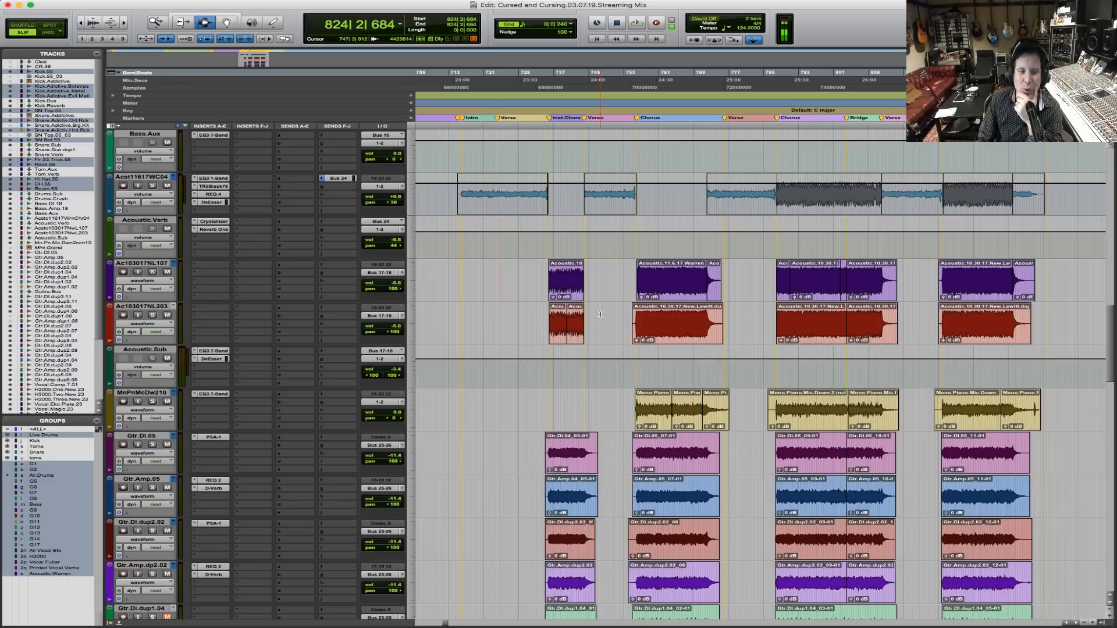
pyautogui.doubleClick(670, 281)
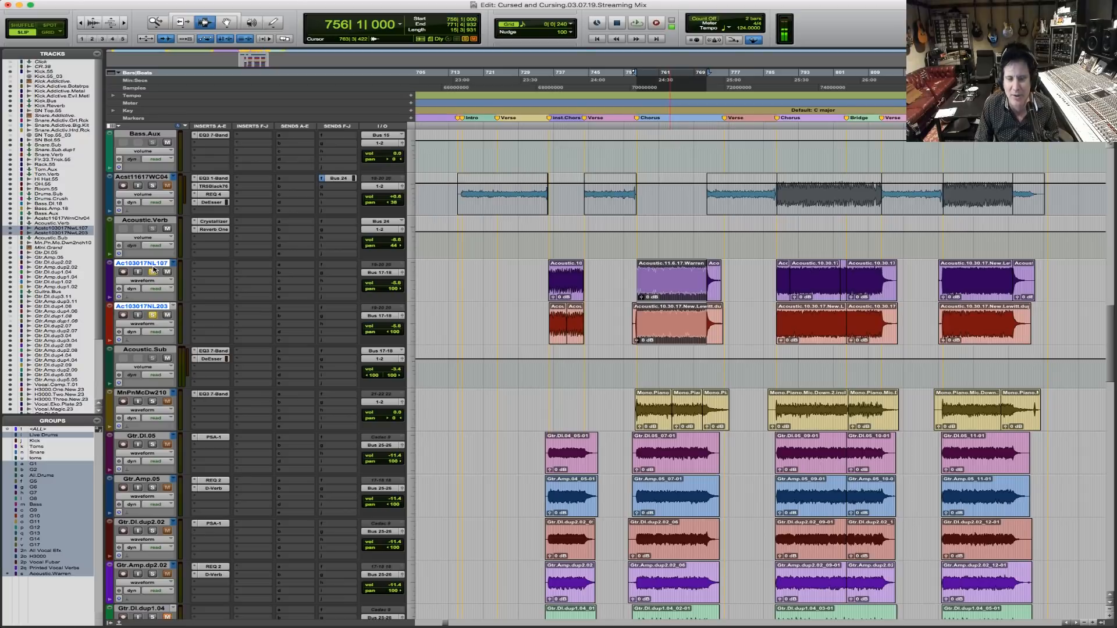
# Step: Audition the selected acoustic clips in the first full chorus from bar 756
pyautogui.press('space')
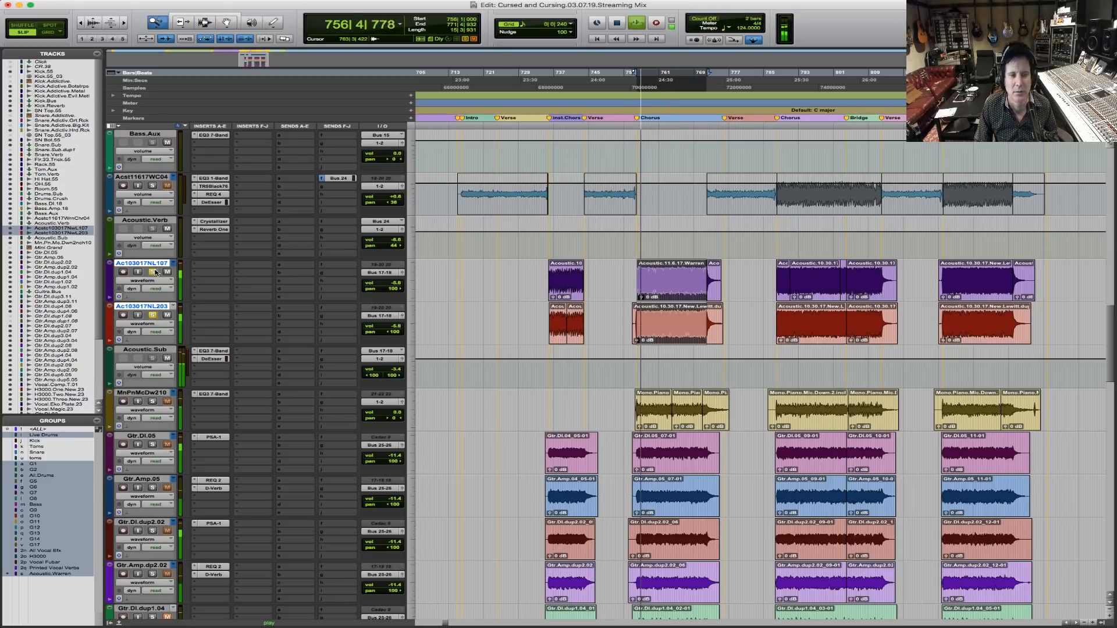
pyautogui.press('space')
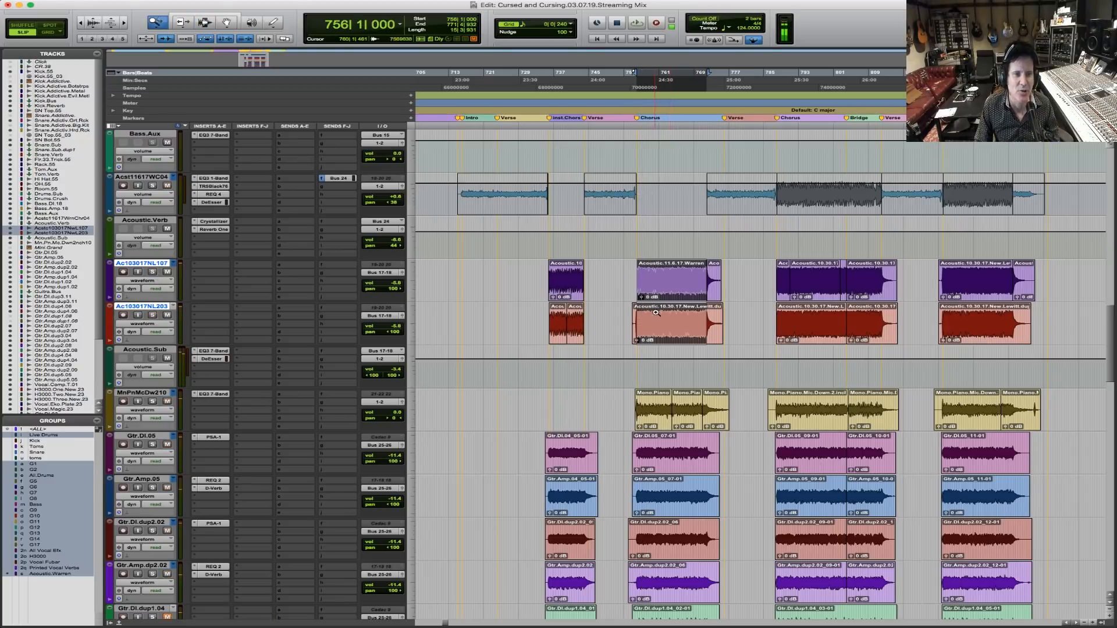
# Step: Place the edit cursor at 723|2|898 on Vocal.Cmp.T.01, where the first verse vocal begins
pyautogui.moveTo(458, 304); pyautogui.dragTo(732, 300)
pyautogui.scroll(-15, 834, 373)
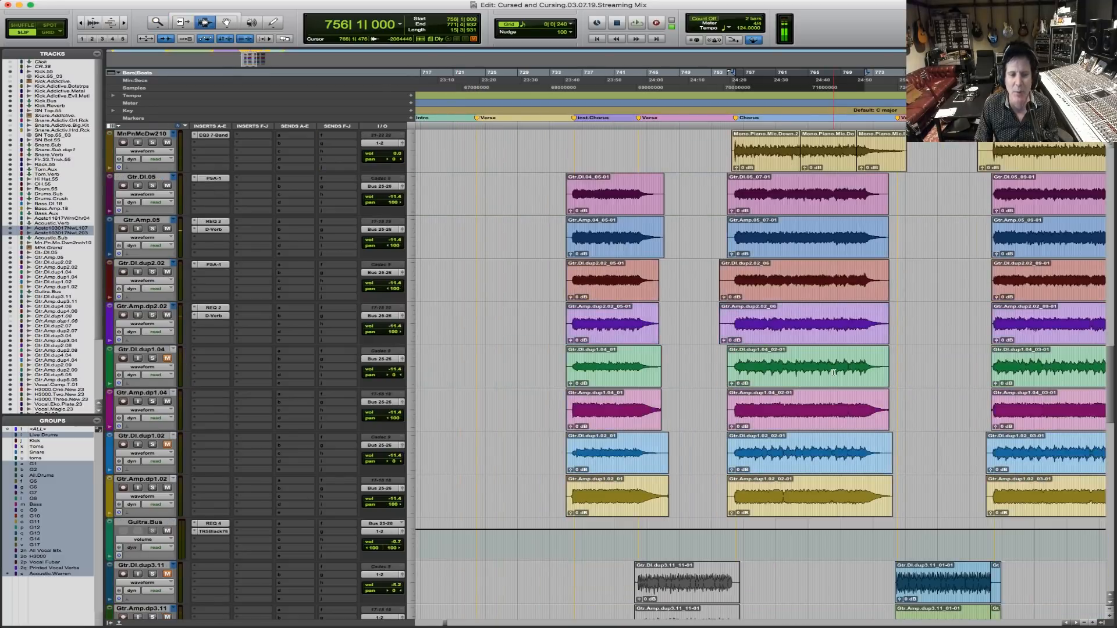
pyautogui.scroll(-10, 834, 373)
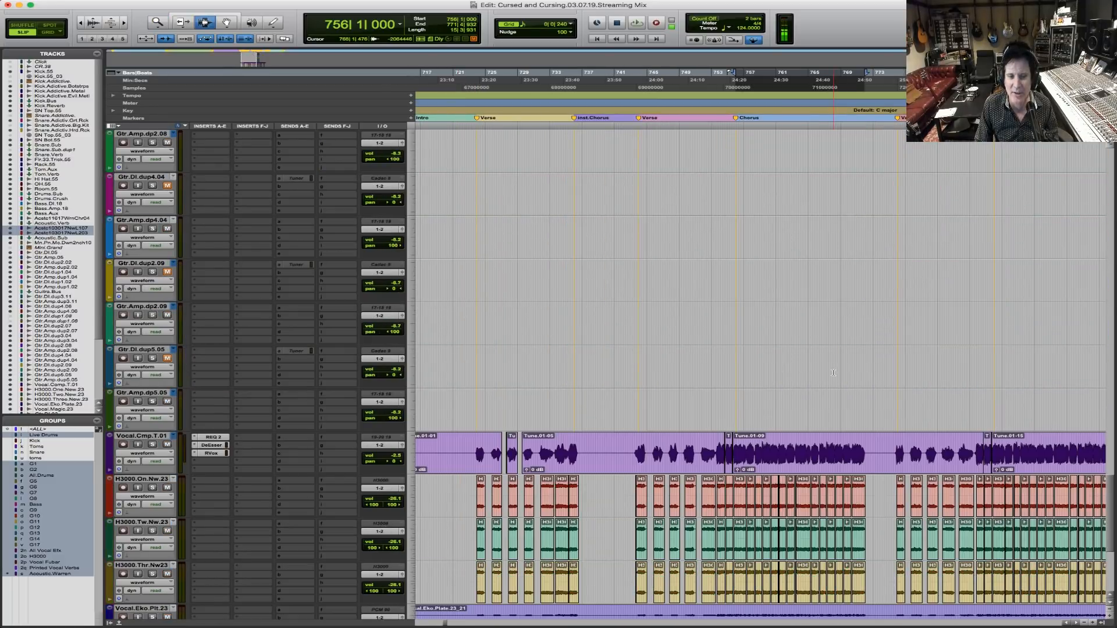
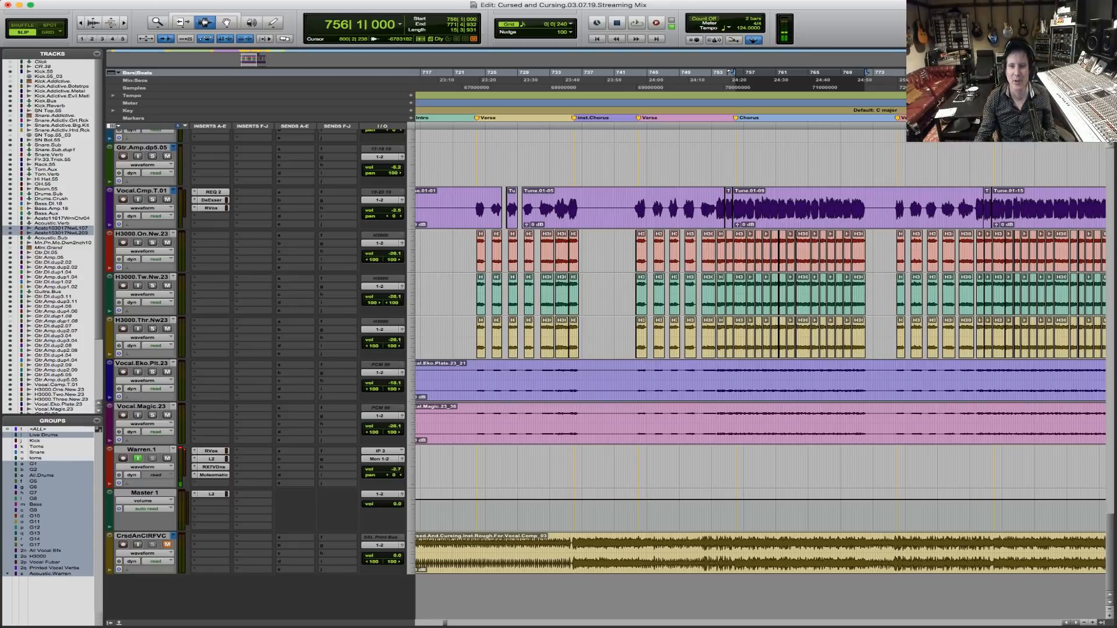
pyautogui.press('r')
pyautogui.press('r')
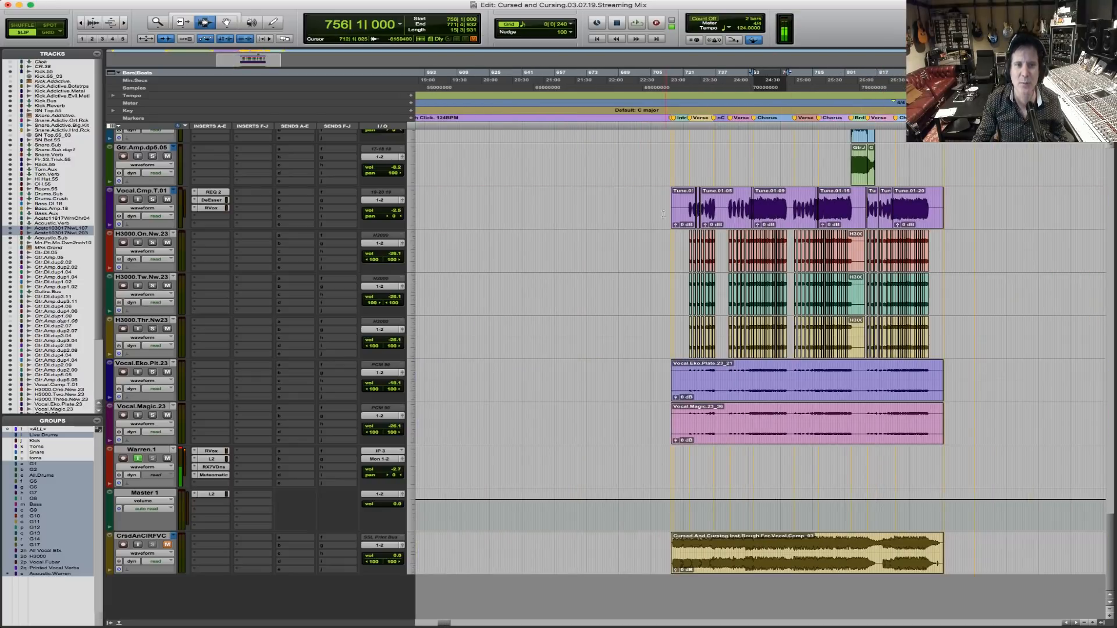
pyautogui.press('F5')
pyautogui.moveTo(651, 213); pyautogui.dragTo(931, 210)
pyautogui.press('F7')
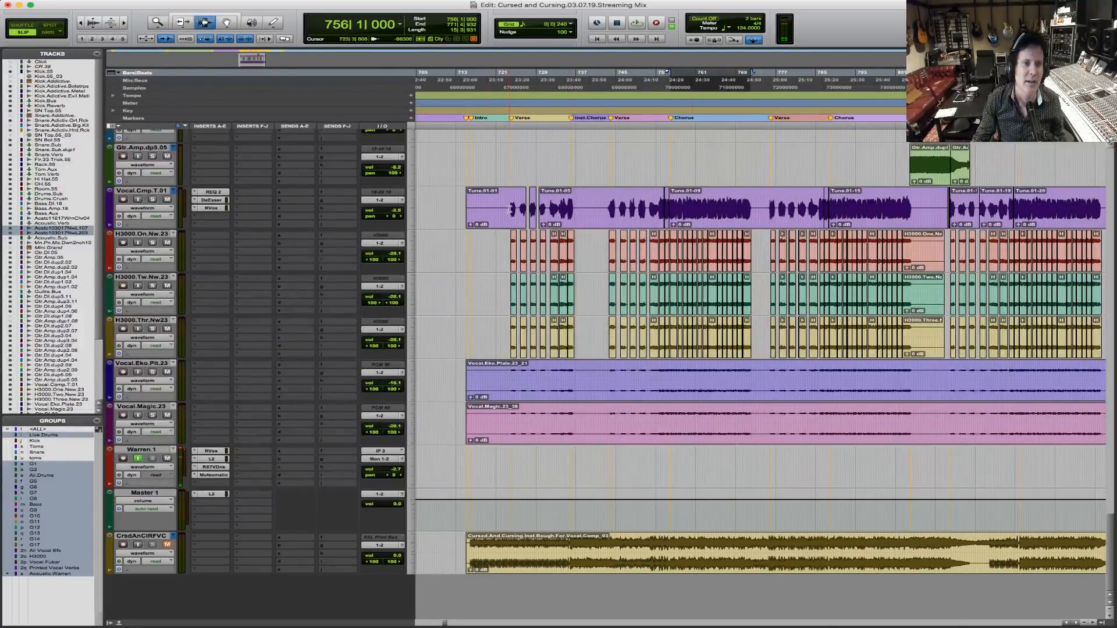
pyautogui.click(508, 209)
# Step: Insert a mono REQ 2 equalizer on Vocal.Cmp.T.01 directly after RVox
pyautogui.click(206, 218)
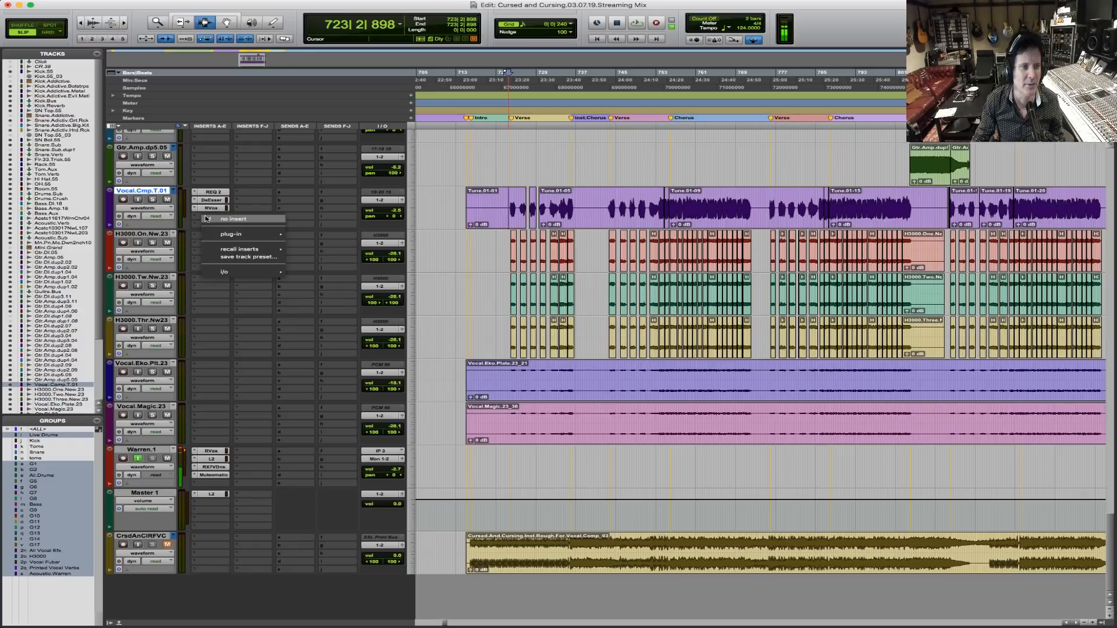
pyautogui.moveTo(244, 233)
pyautogui.moveTo(326, 237)
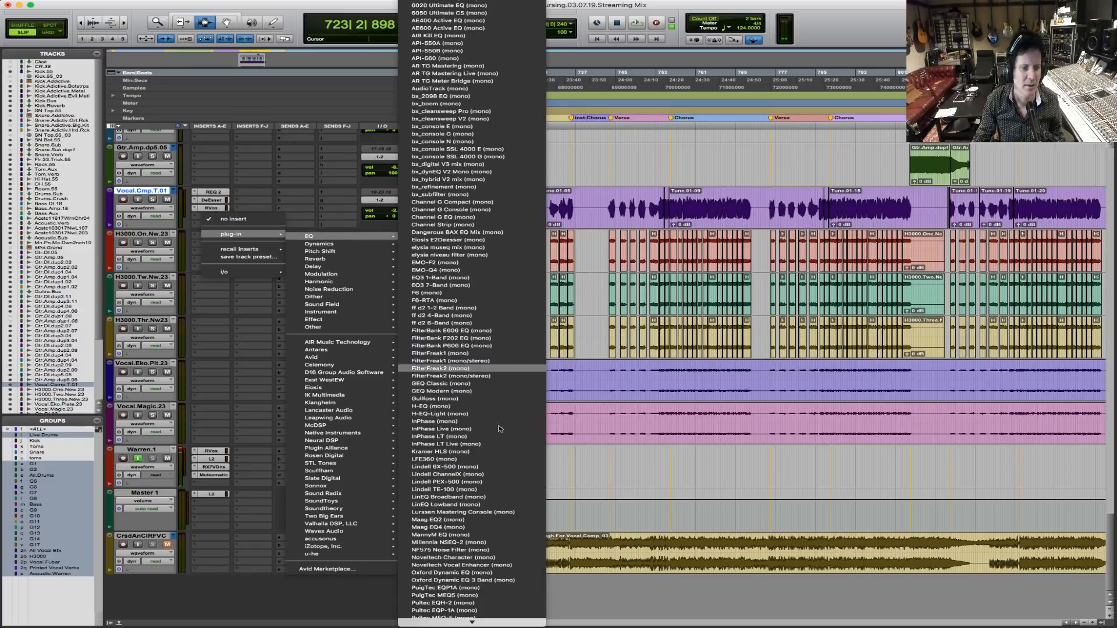
pyautogui.moveTo(489, 622)
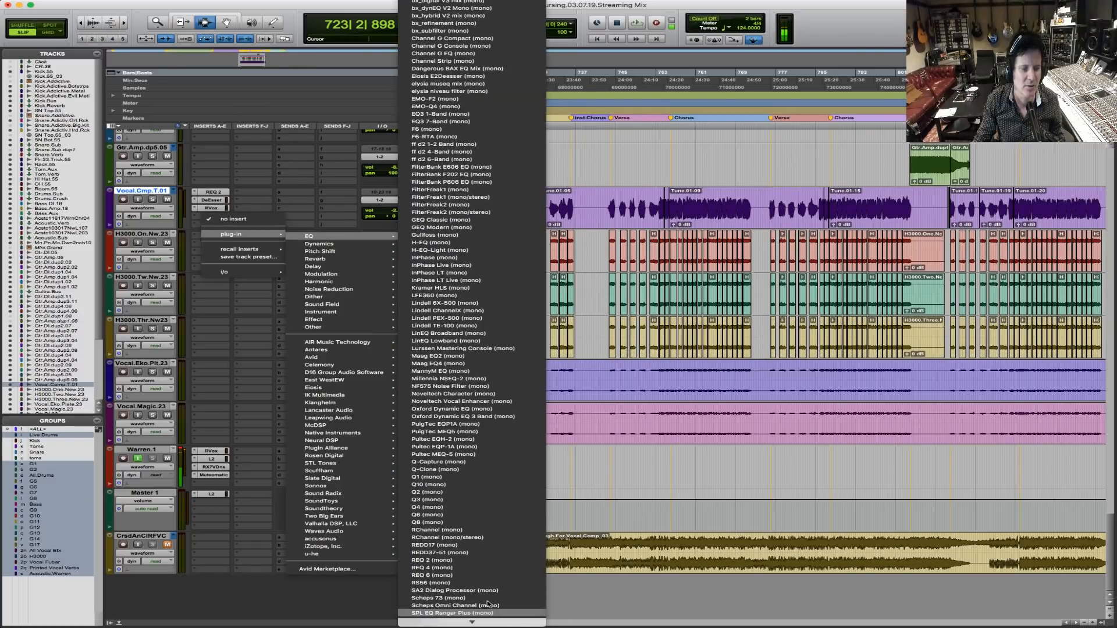
pyautogui.click(491, 562)
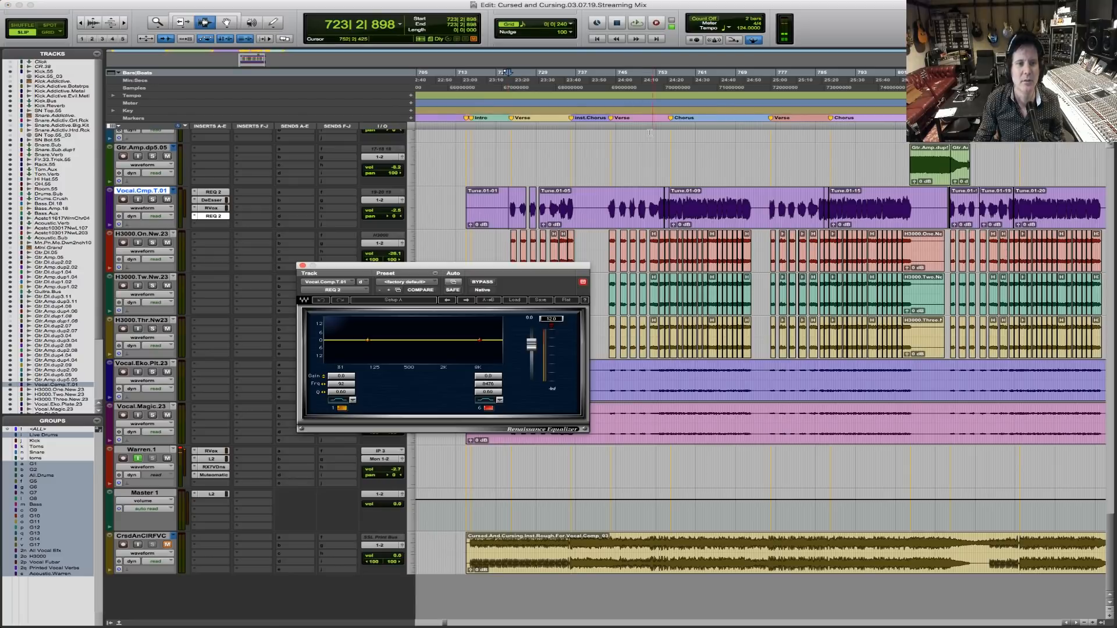
# Step: During verse playback, set the new REQ 2 to a low cut at 92 Hz and a high-band boost of about 3 dB
pyautogui.press('space')
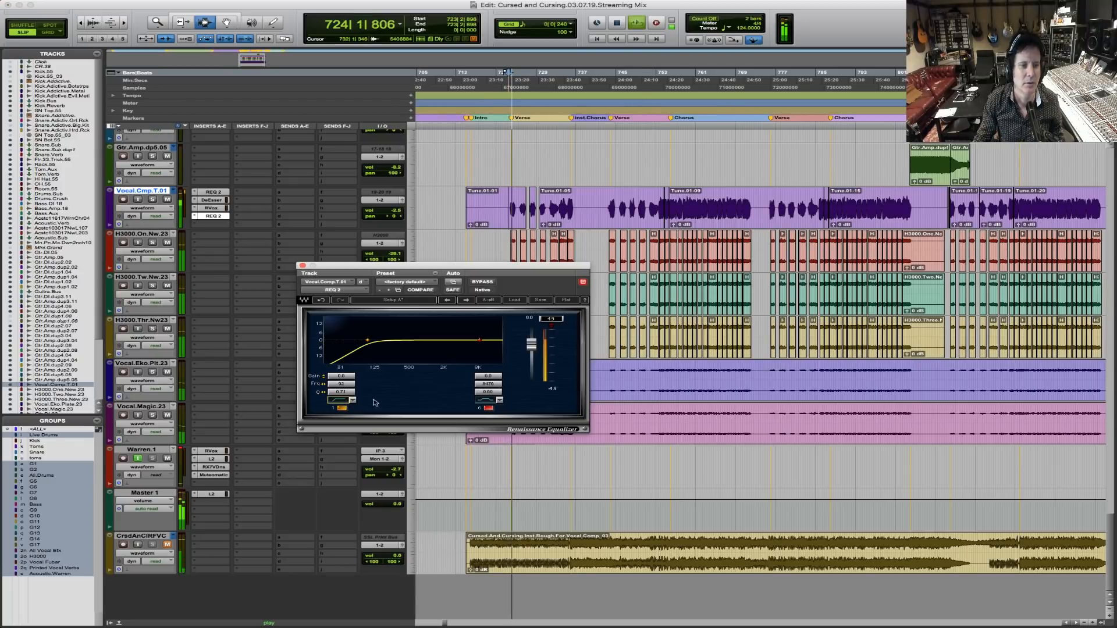
pyautogui.moveTo(488, 377); pyautogui.dragTo(478, 336)
pyautogui.click(488, 384)
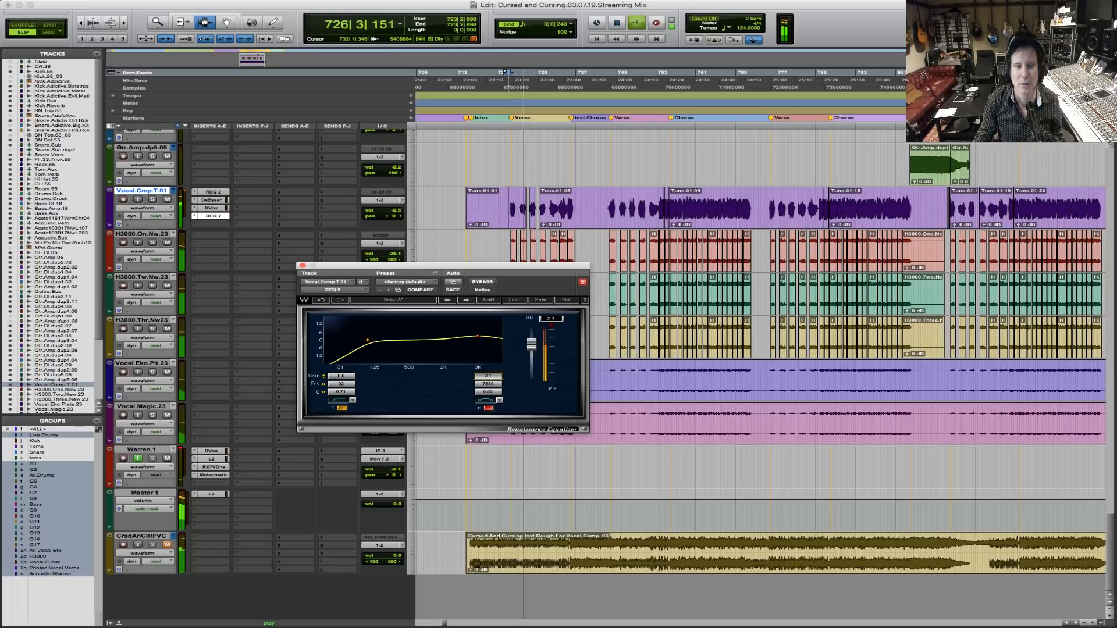
pyautogui.press('space')
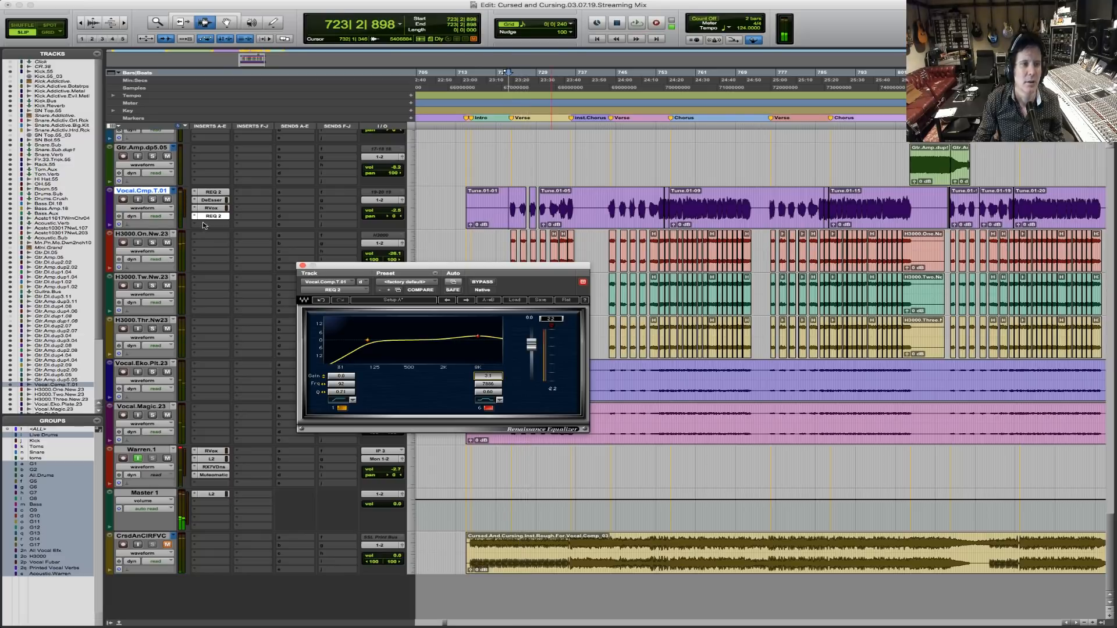
# Step: Add a second DeEsser after the new REQ 2 on Vocal.Cmp.T.01, audition it on the verse and keep its window open
pyautogui.click(223, 222)
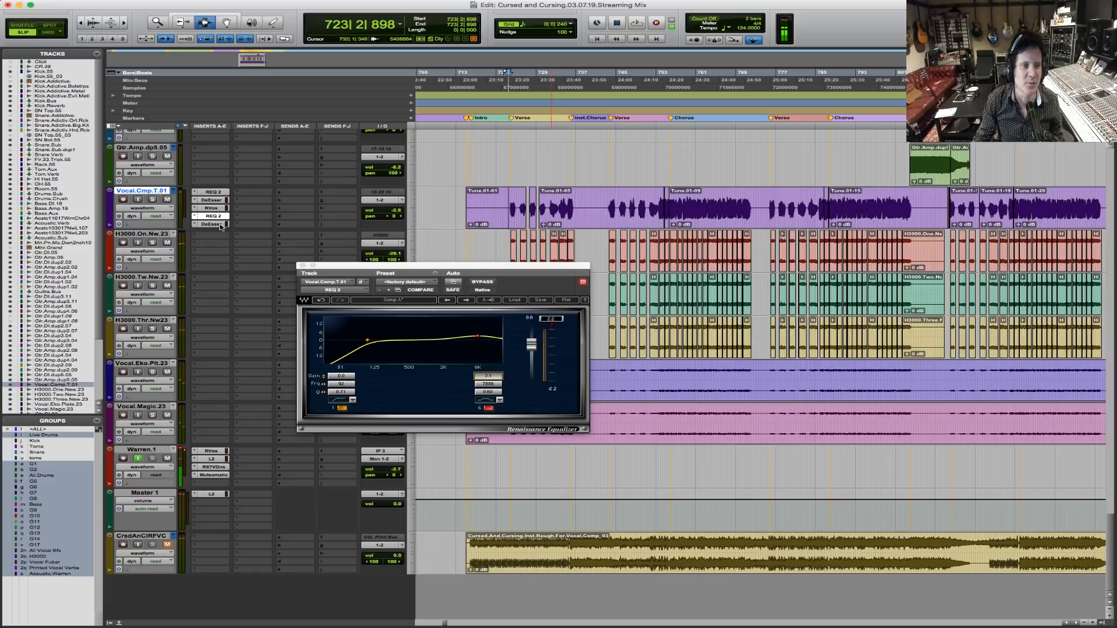
pyautogui.click(221, 225)
pyautogui.press('space')
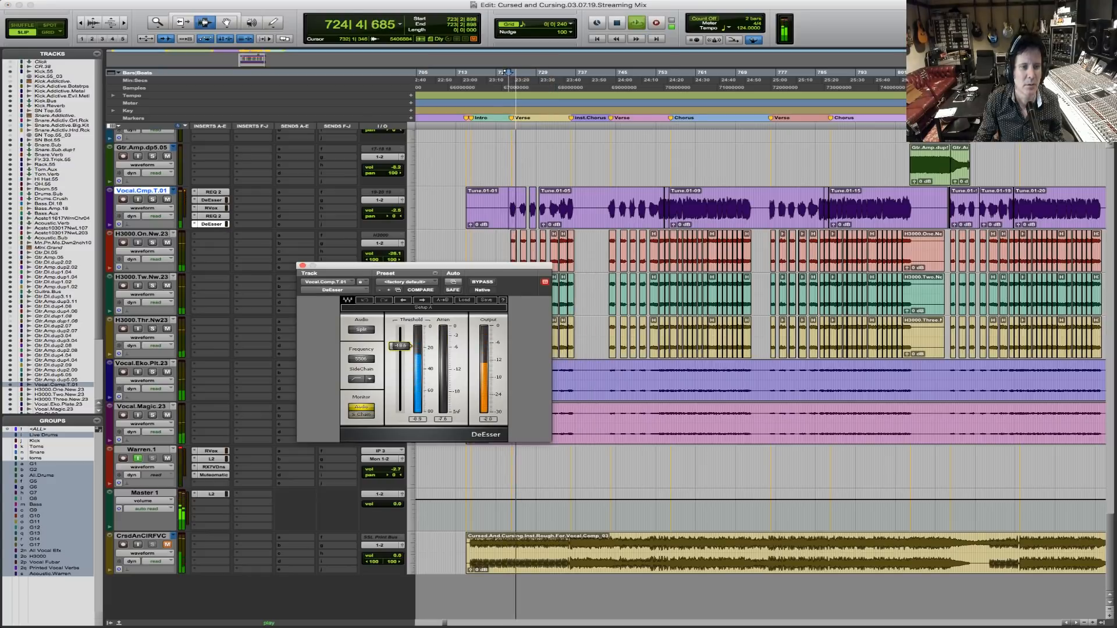
pyautogui.click(547, 283)
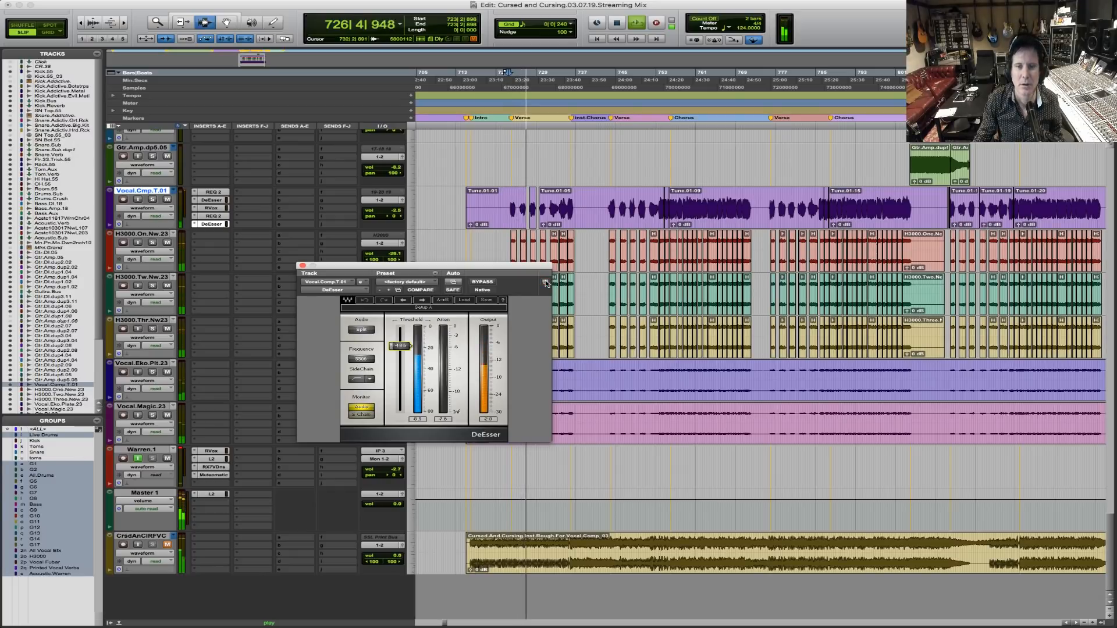
pyautogui.press('space')
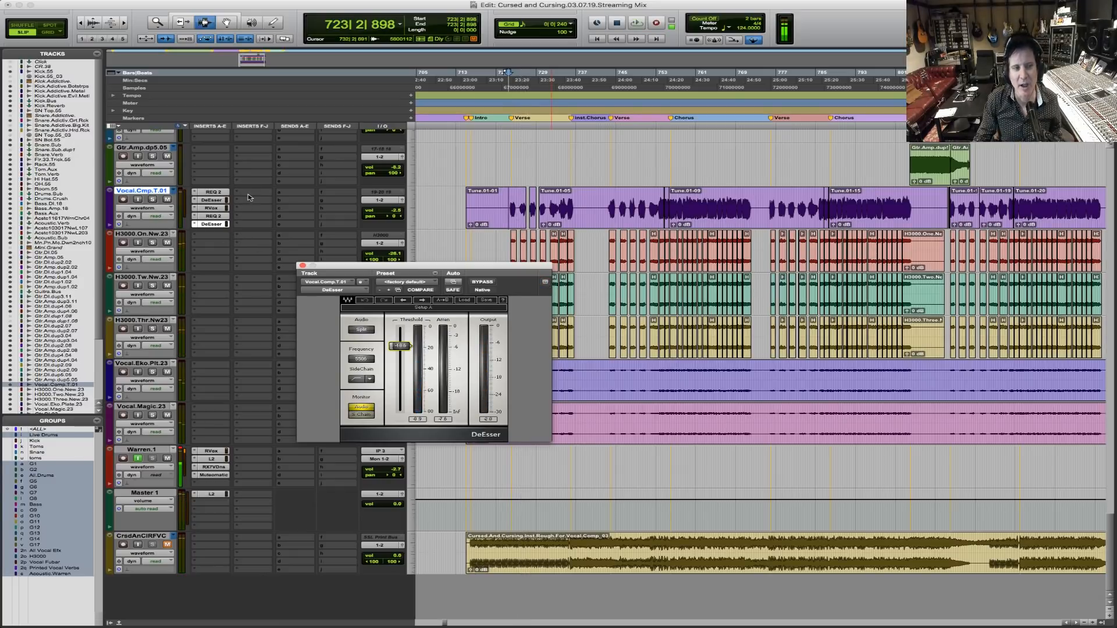
# Step: Insert a mono Maag EQ2 in the first F-J insert slot of Vocal.Cmp.T.01
pyautogui.click(247, 193)
pyautogui.moveTo(288, 210)
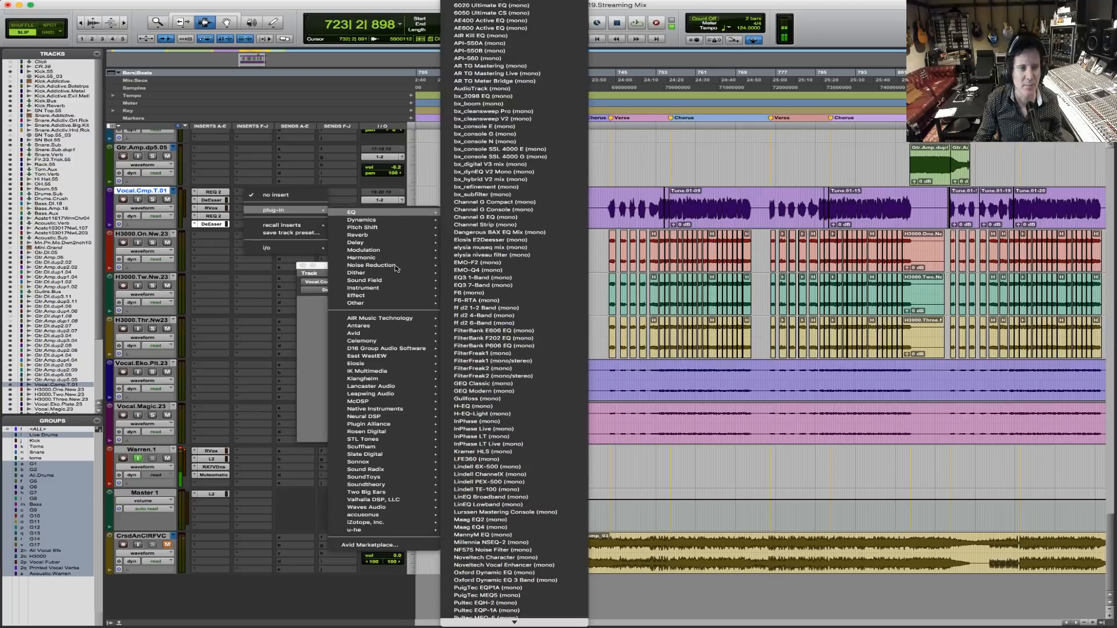
pyautogui.moveTo(384, 213)
pyautogui.scroll(-3, 479, 608)
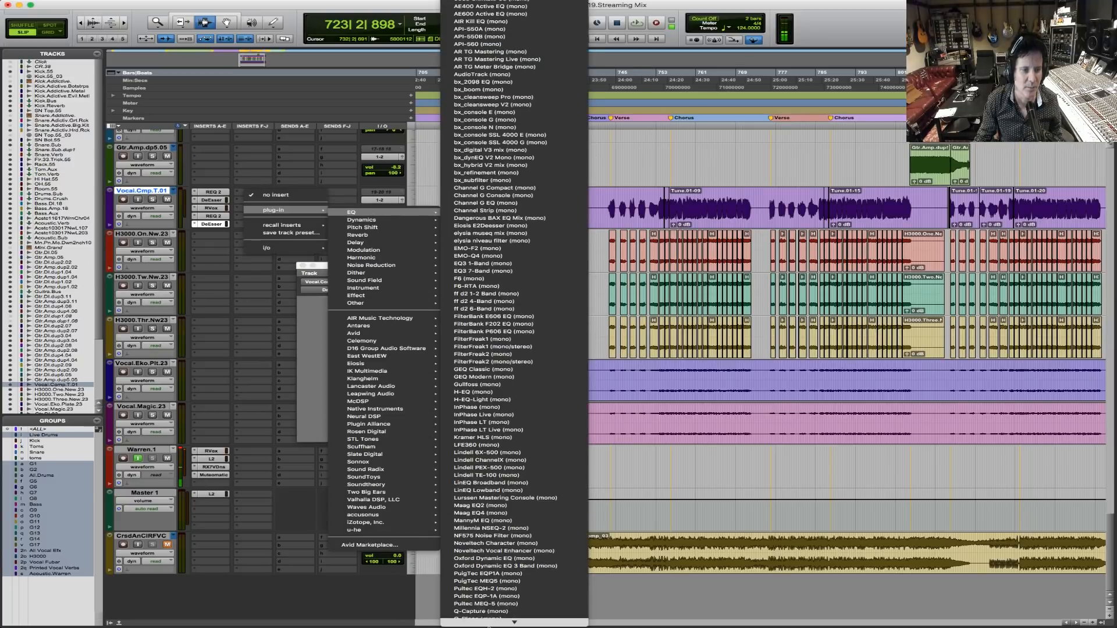
pyautogui.moveTo(399, 390)
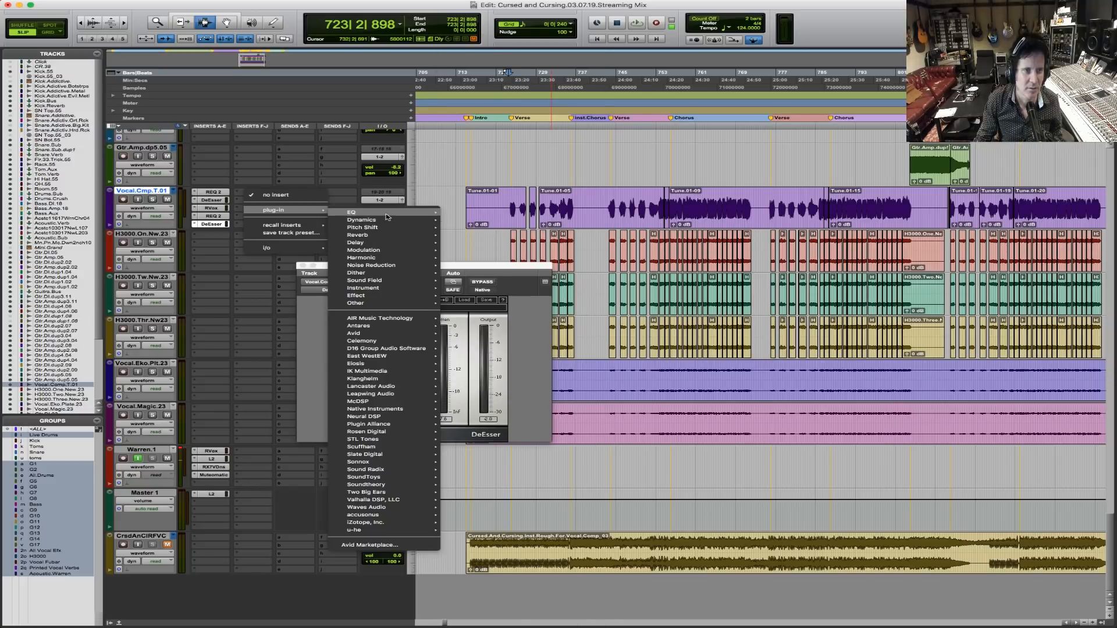
pyautogui.moveTo(501, 625)
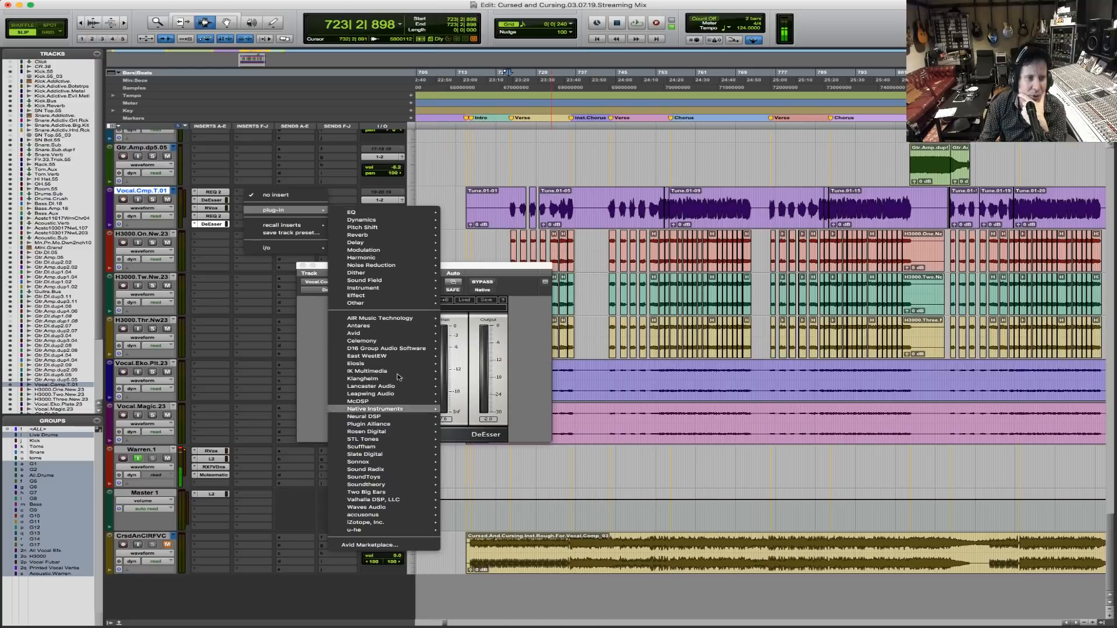
pyautogui.moveTo(380, 317)
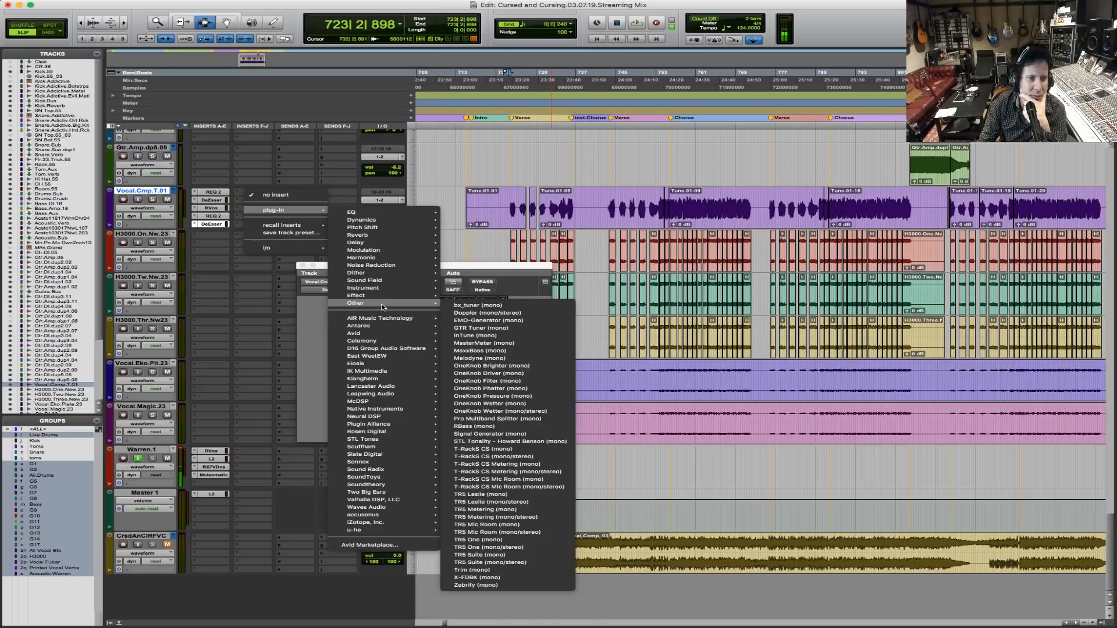
pyautogui.moveTo(382, 298)
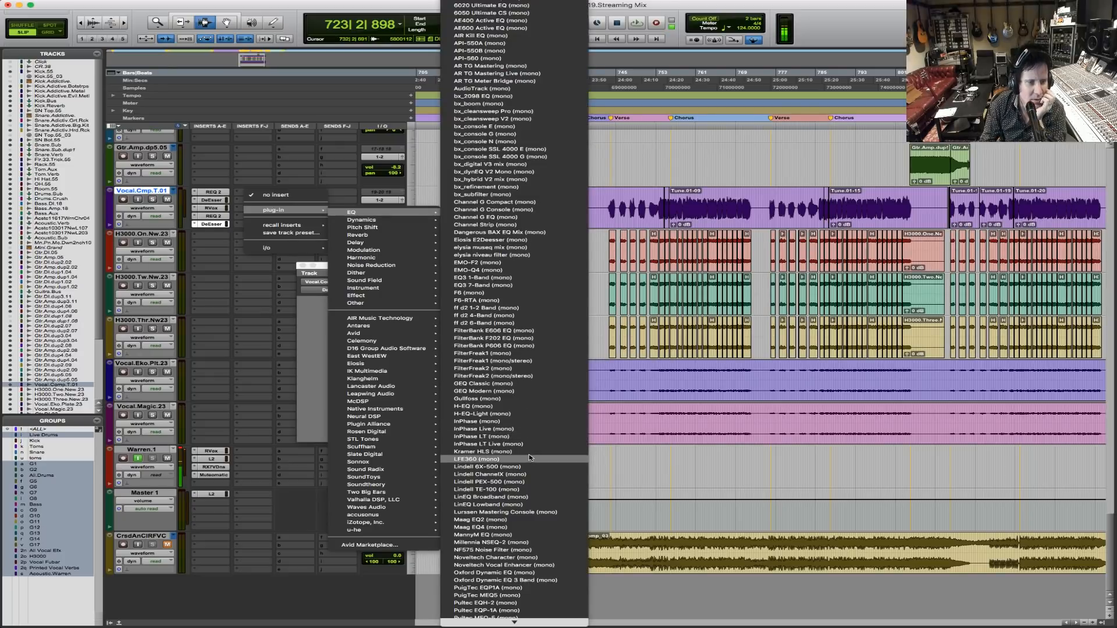
pyautogui.scroll(-5, 529, 458)
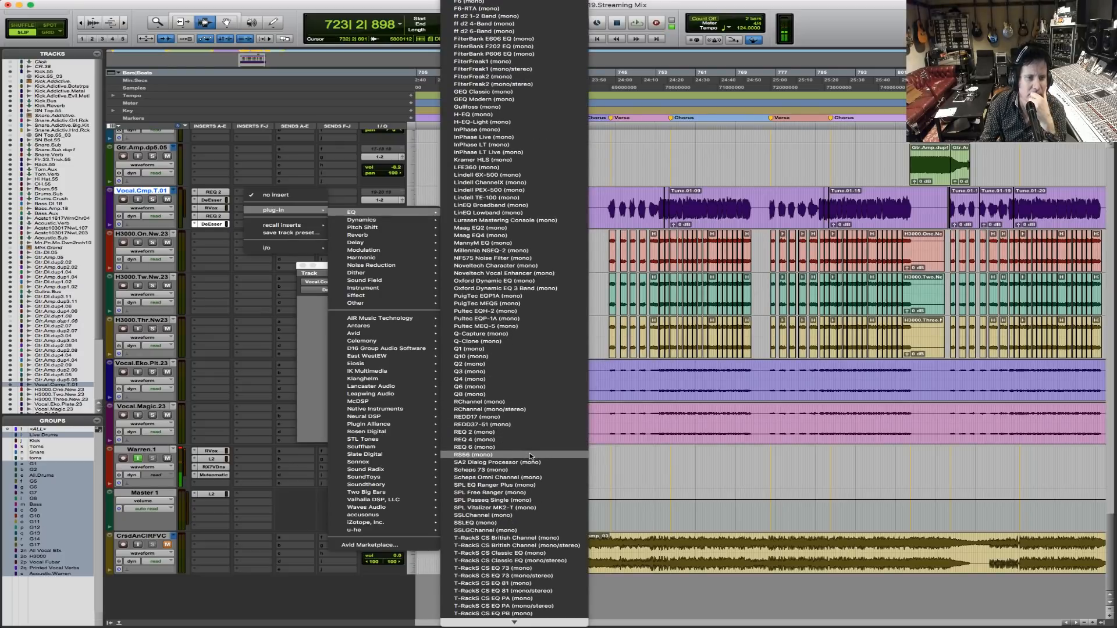
pyautogui.click(526, 230)
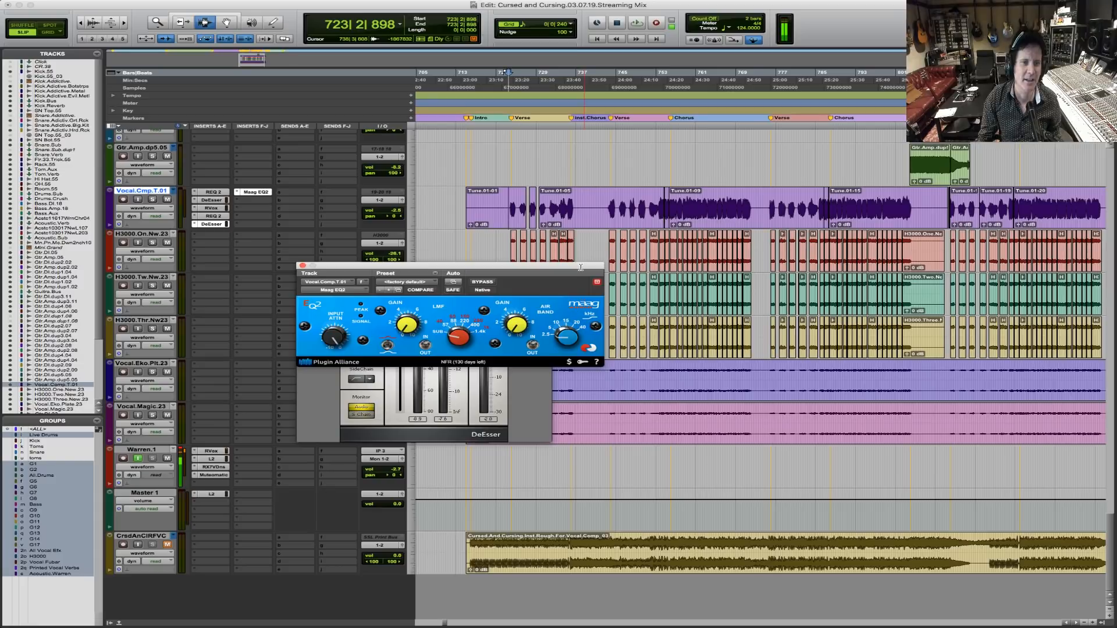
# Step: Move the Maag EQ2 window clear of the DeEsser, set its air-band gain to 5.5 and play the verse
pyautogui.moveTo(581, 263); pyautogui.dragTo(812, 232)
pyautogui.moveTo(772, 305); pyautogui.dragTo(724, 281)
pyautogui.press('space')
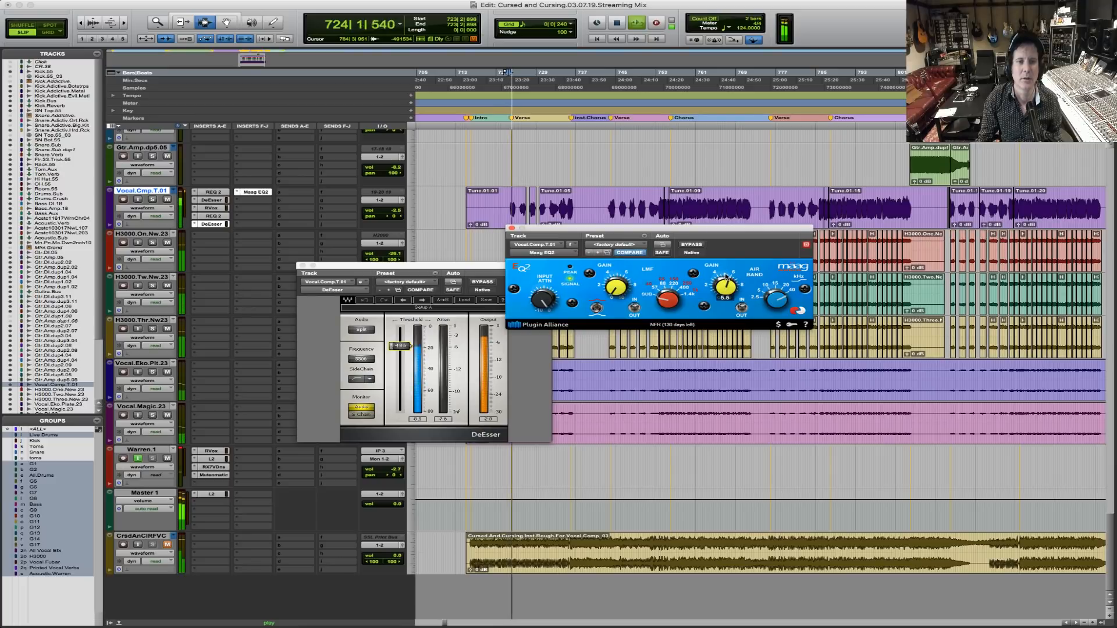
# Step: Compare the verse vocal with the Maag EQ2 bypassed and active, and replay it from the edit cursor
pyautogui.click(692, 244)
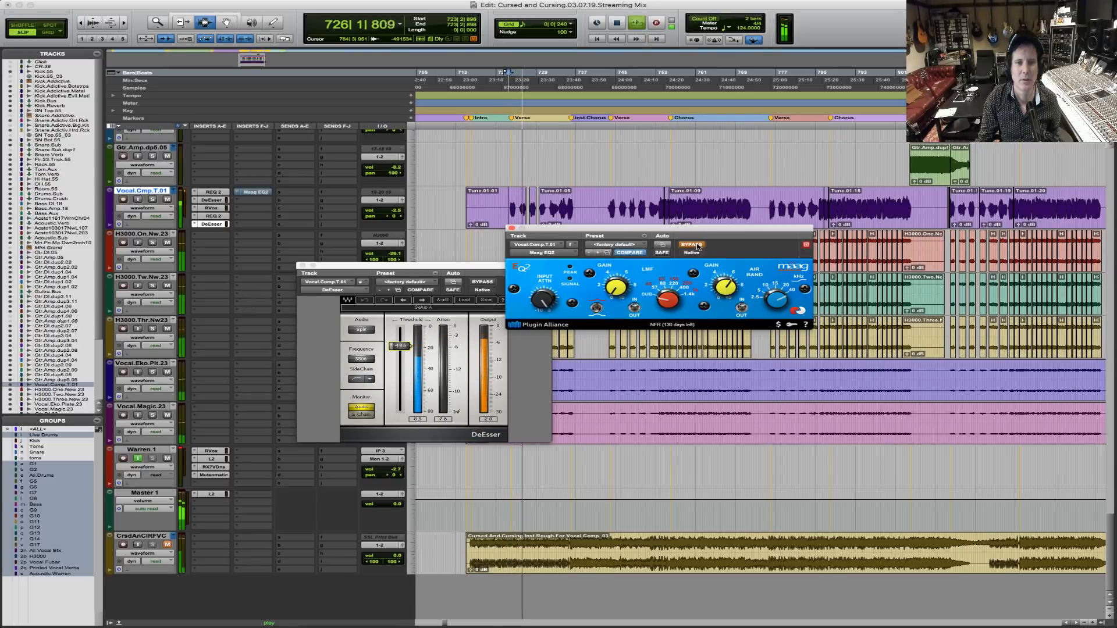
pyautogui.click(697, 246)
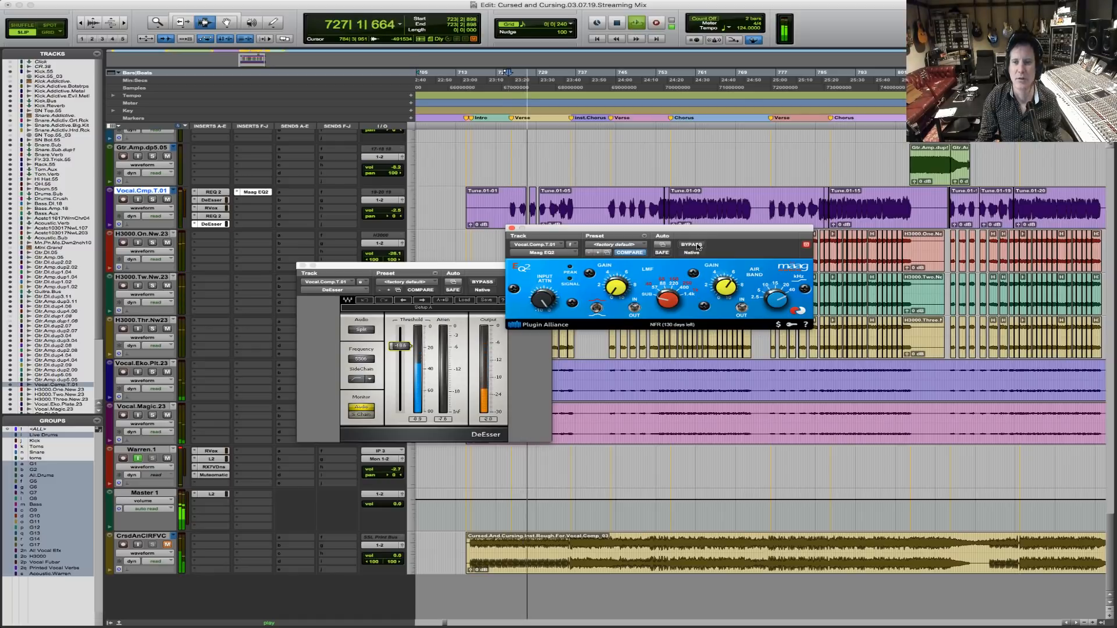
pyautogui.press('space')
pyautogui.press('space')
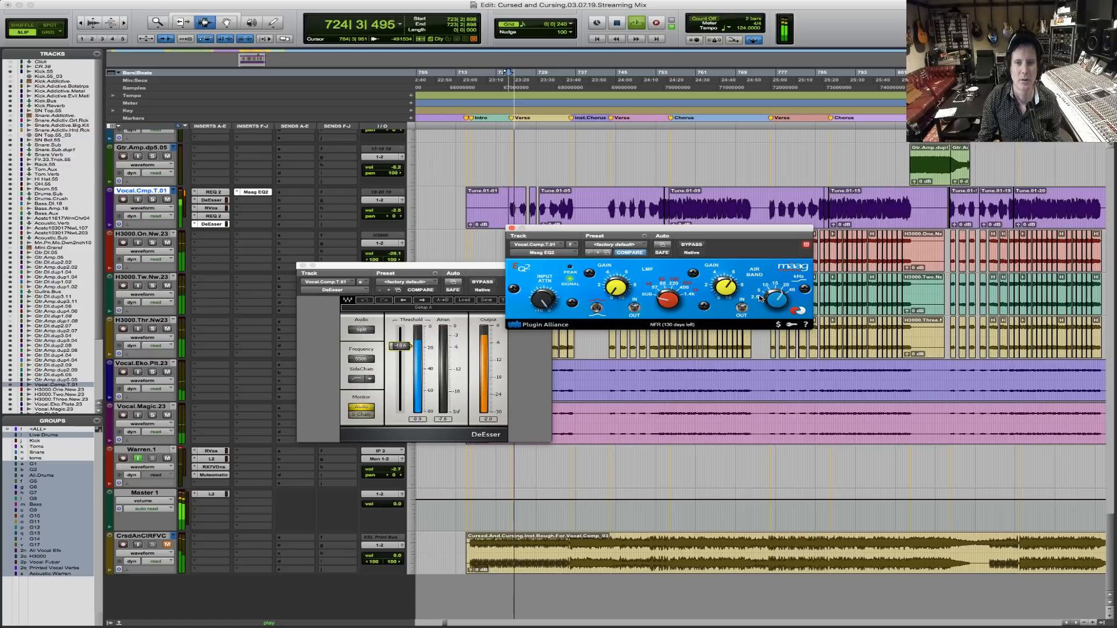
# Step: Set the Maag EQ2 air-band gain to 5.0 and compare the vocal with the EQ bypassed and active
pyautogui.moveTo(727, 287)
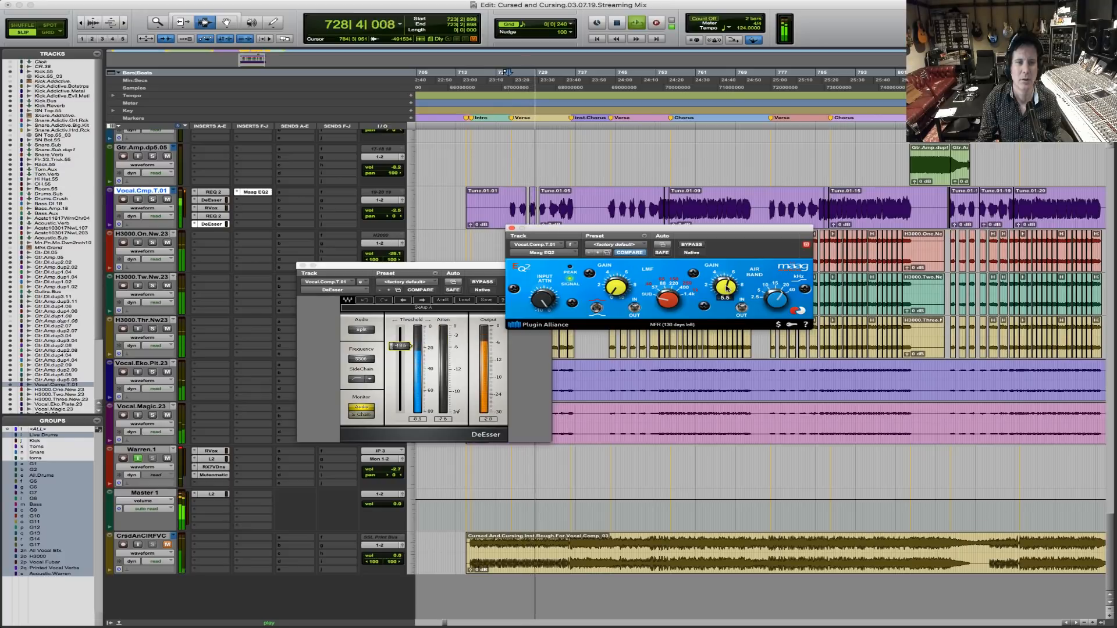
pyautogui.moveTo(726, 289); pyautogui.dragTo(727, 291)
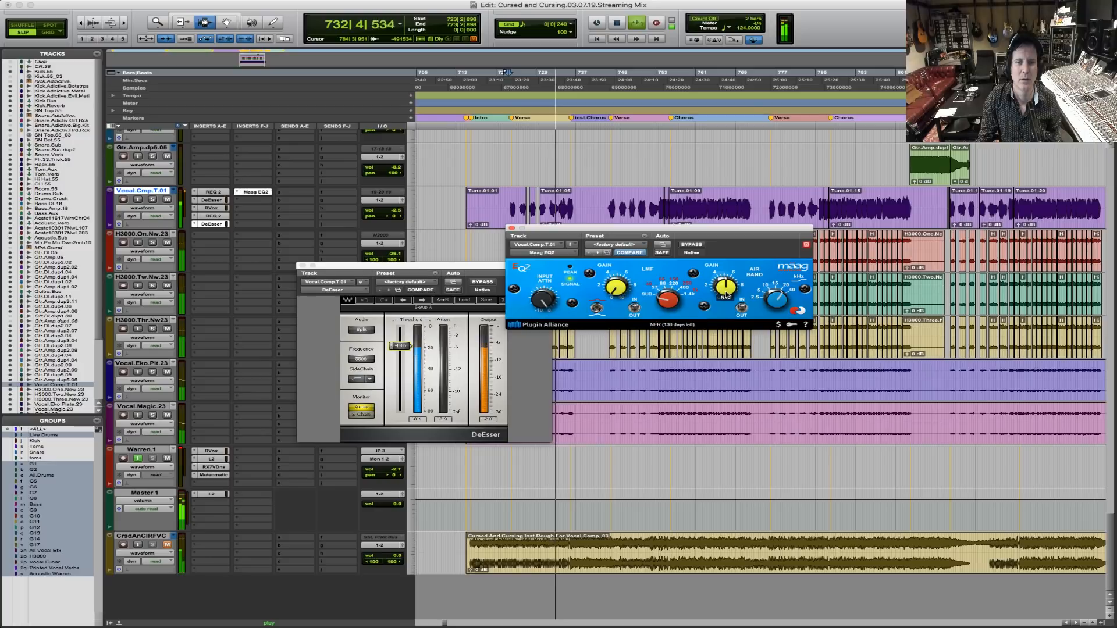
pyautogui.click(692, 245)
pyautogui.click(696, 246)
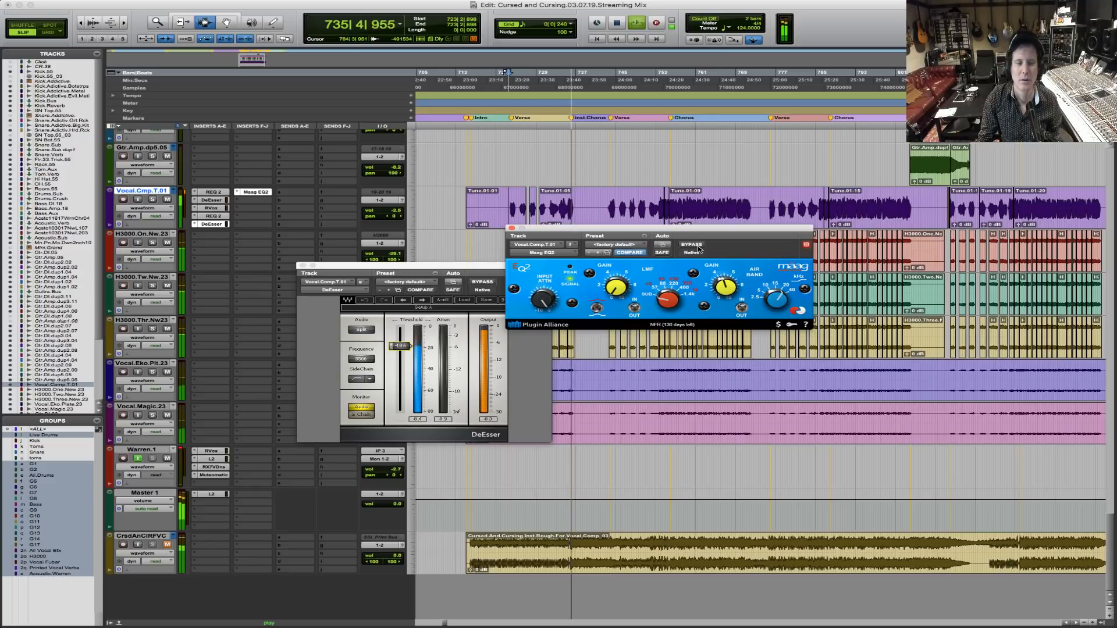
# Step: Close the DeEsser and Maag EQ2 windows and let the song play through
pyautogui.click(299, 266)
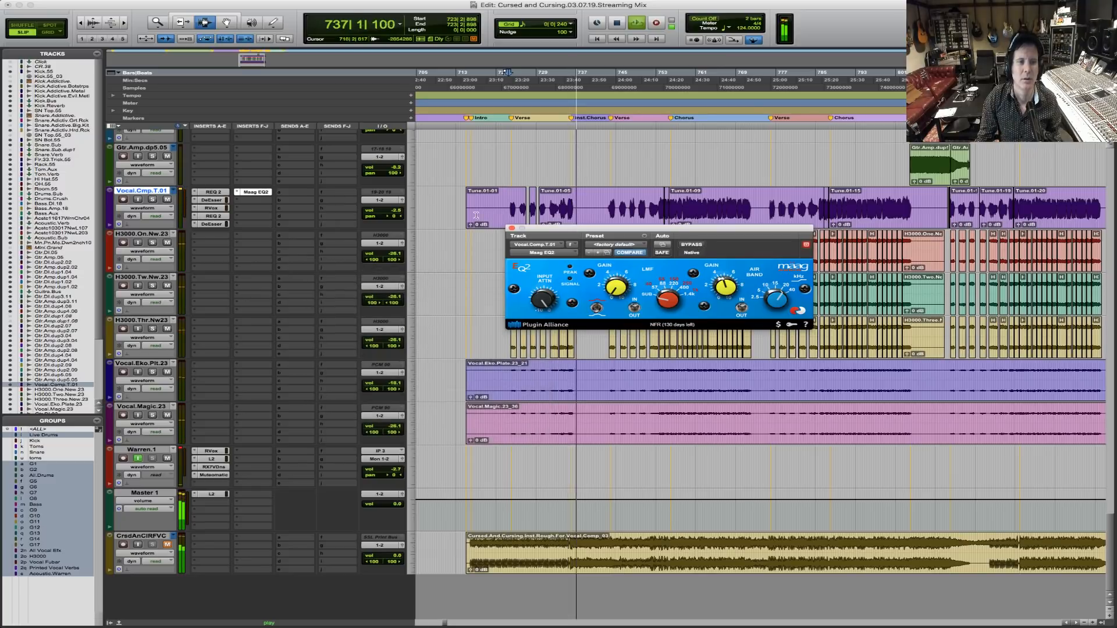
pyautogui.click(511, 228)
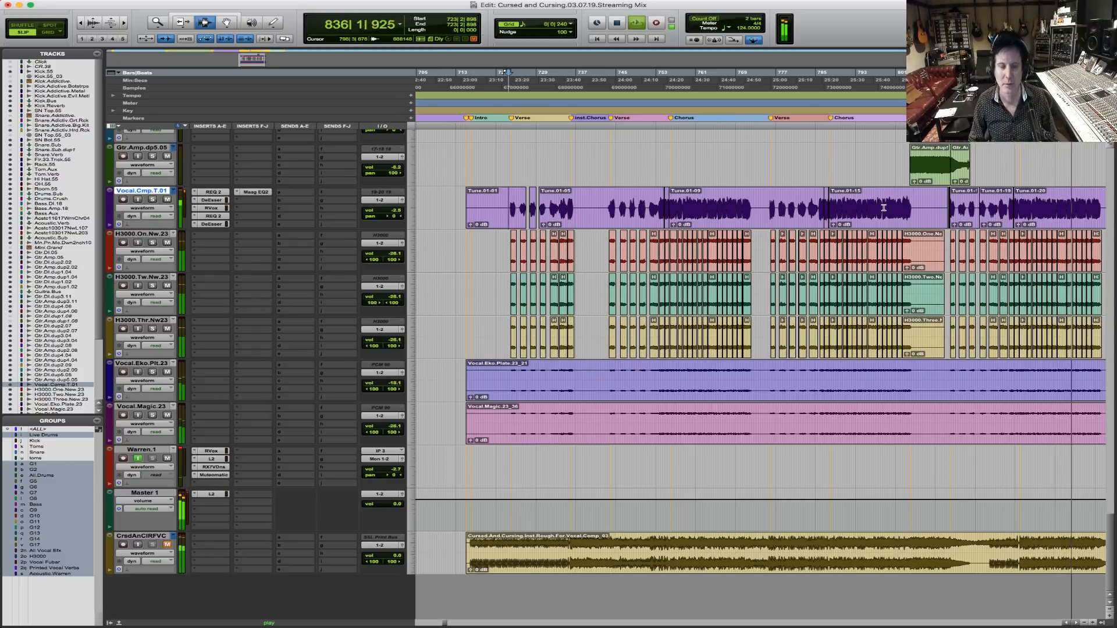
# Step: Frame the whole song from intro to final chorus in the timeline, let it play to the end and stop playback
pyautogui.press('r')
pyautogui.press('F5')
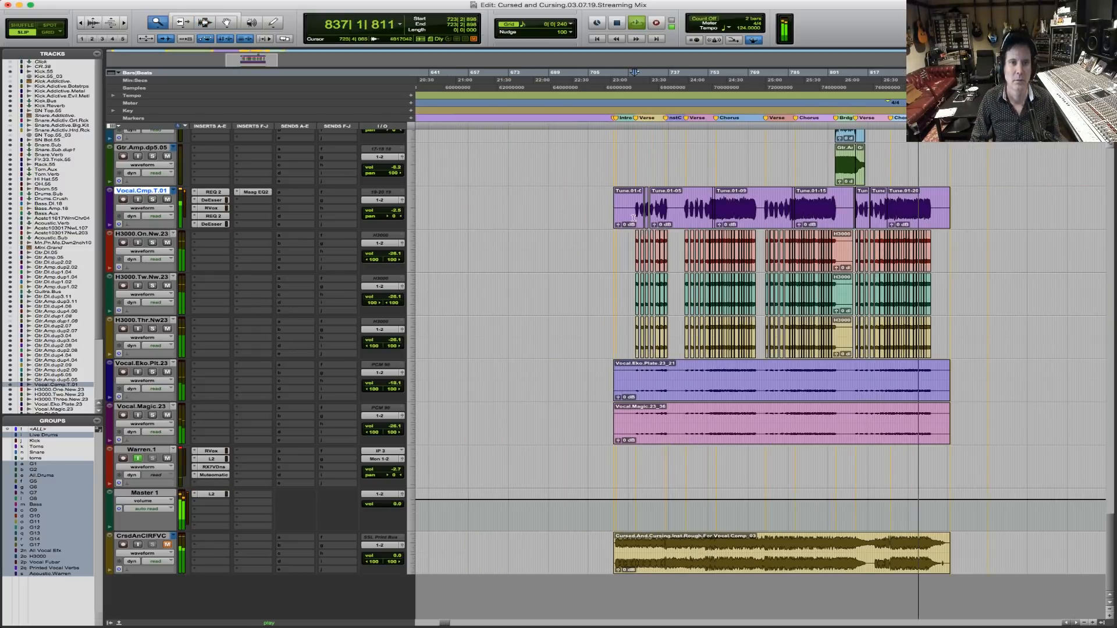
pyautogui.moveTo(606, 206); pyautogui.dragTo(977, 205)
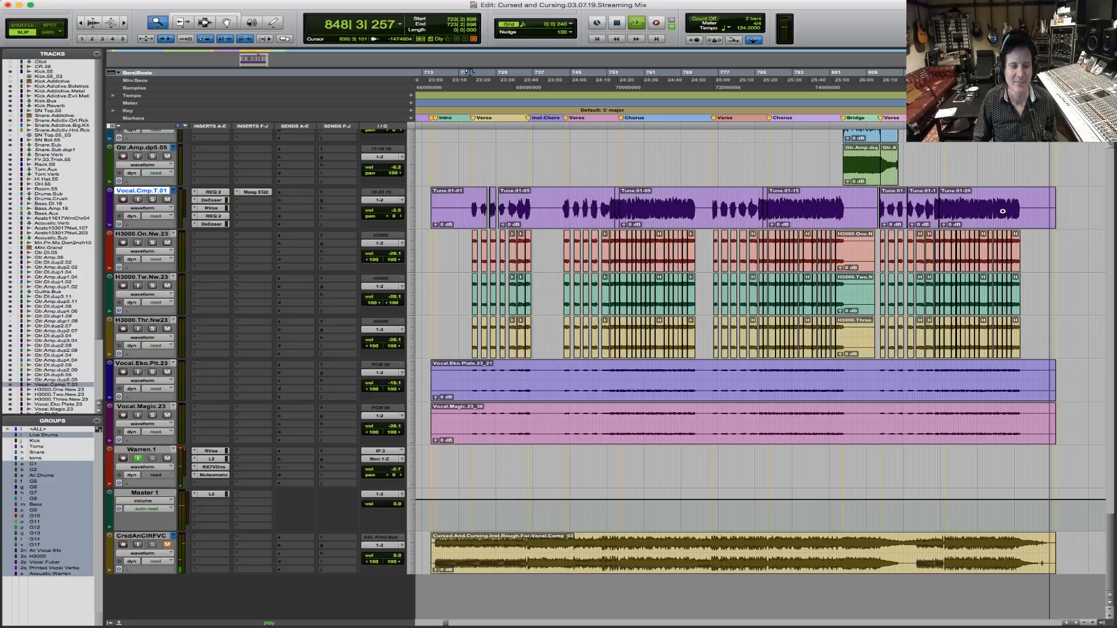
pyautogui.press('space')
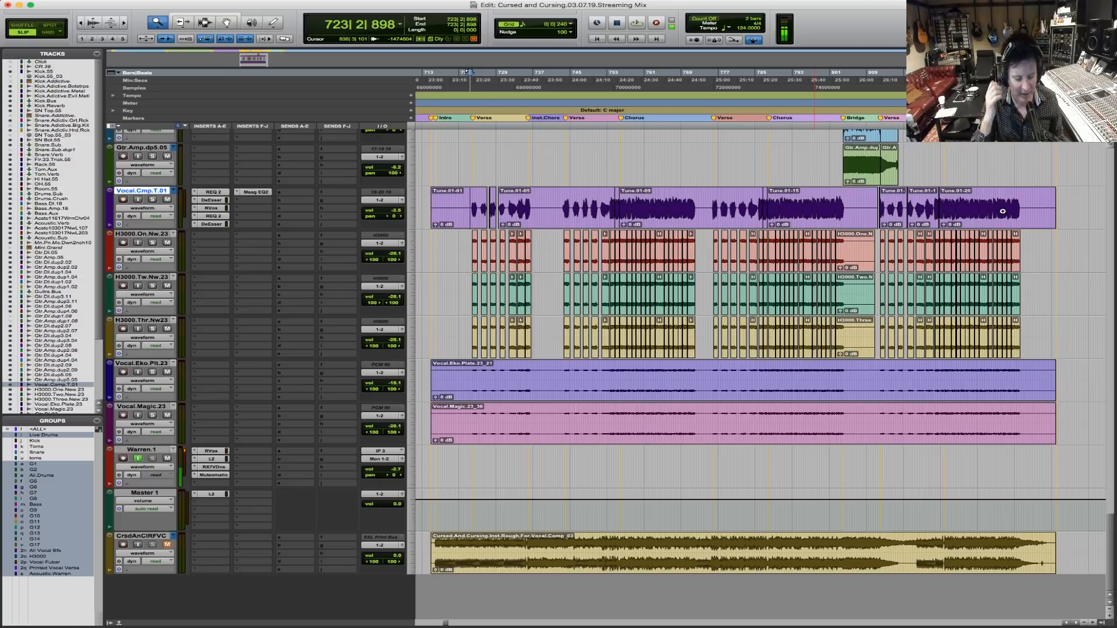
# Step: Place the edit cursor at bar 715, at the start of the lead vocal track's first clip, and frame the full song in the timeline
pyautogui.press('F8')
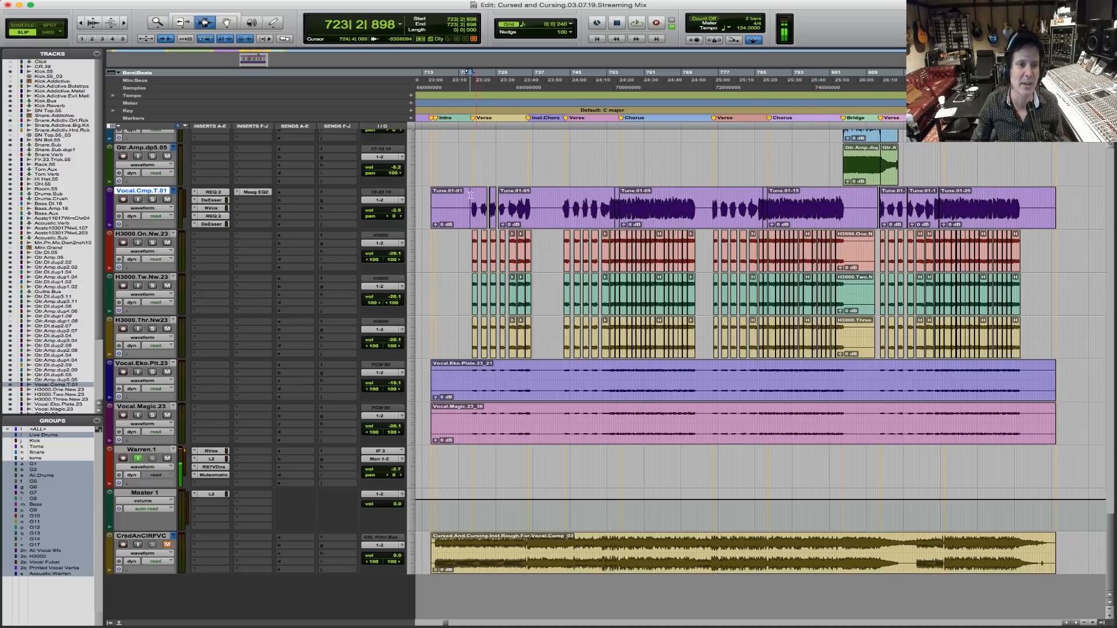
pyautogui.click(429, 200)
pyautogui.click(430, 197)
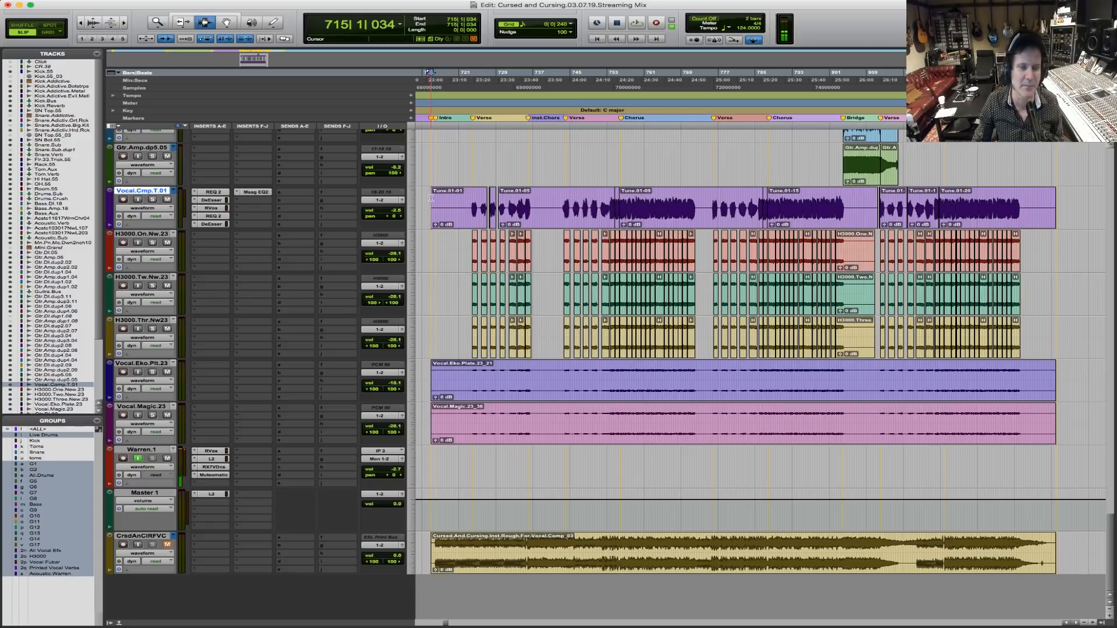
pyautogui.press('F5')
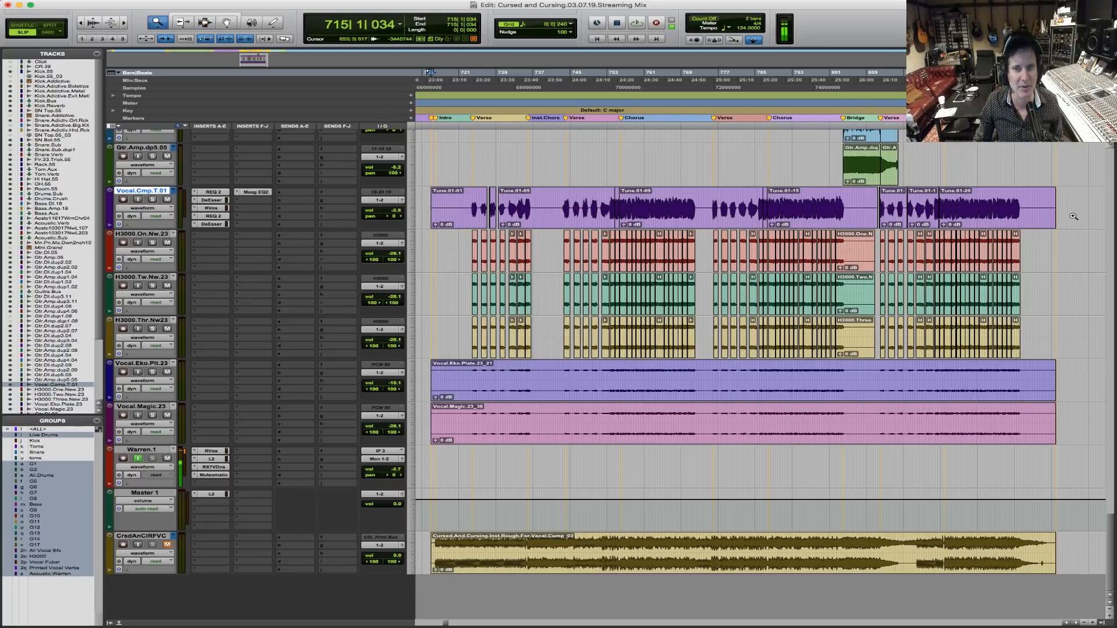
pyautogui.moveTo(1078, 216); pyautogui.dragTo(1023, 217)
pyautogui.press('r')
pyautogui.press('r')
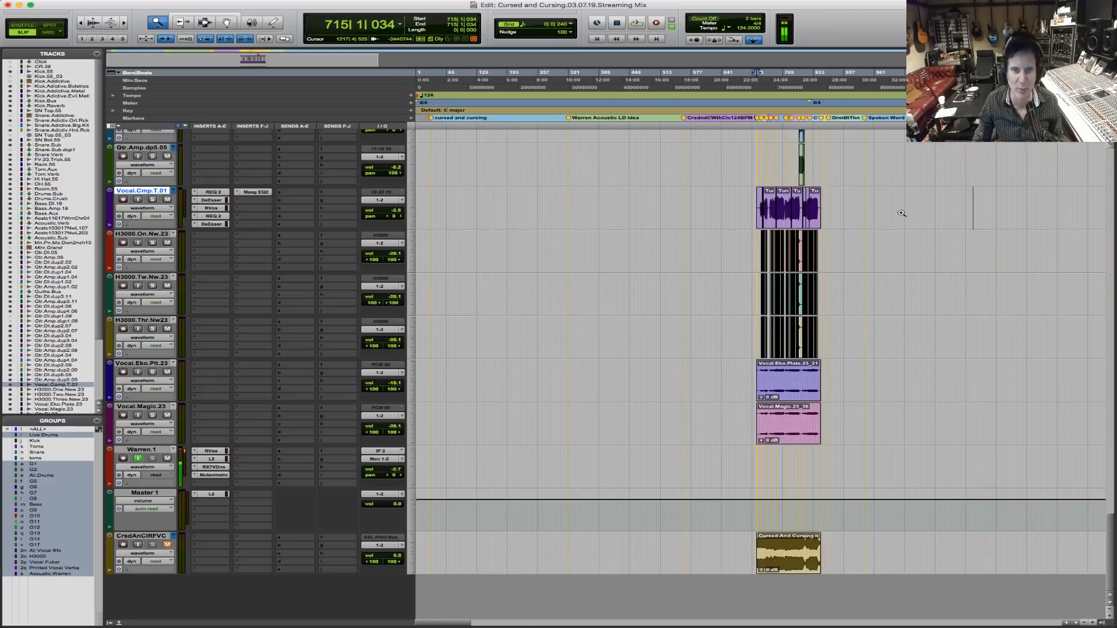
pyautogui.press('F5')
pyautogui.moveTo(577, 198); pyautogui.dragTo(679, 201)
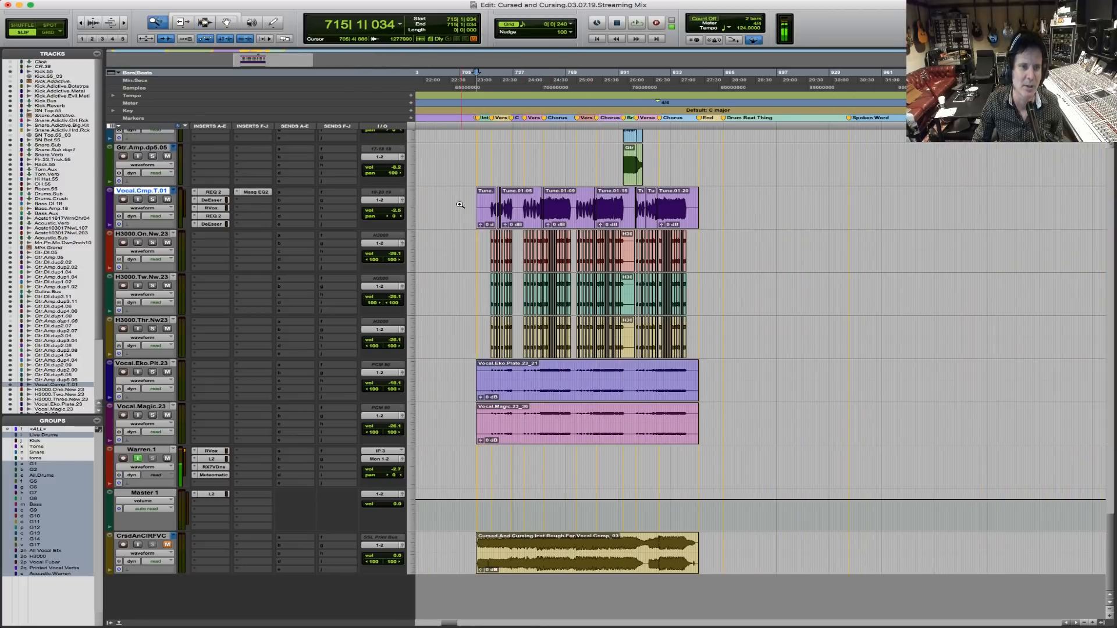
pyautogui.moveTo(461, 201); pyautogui.dragTo(766, 197)
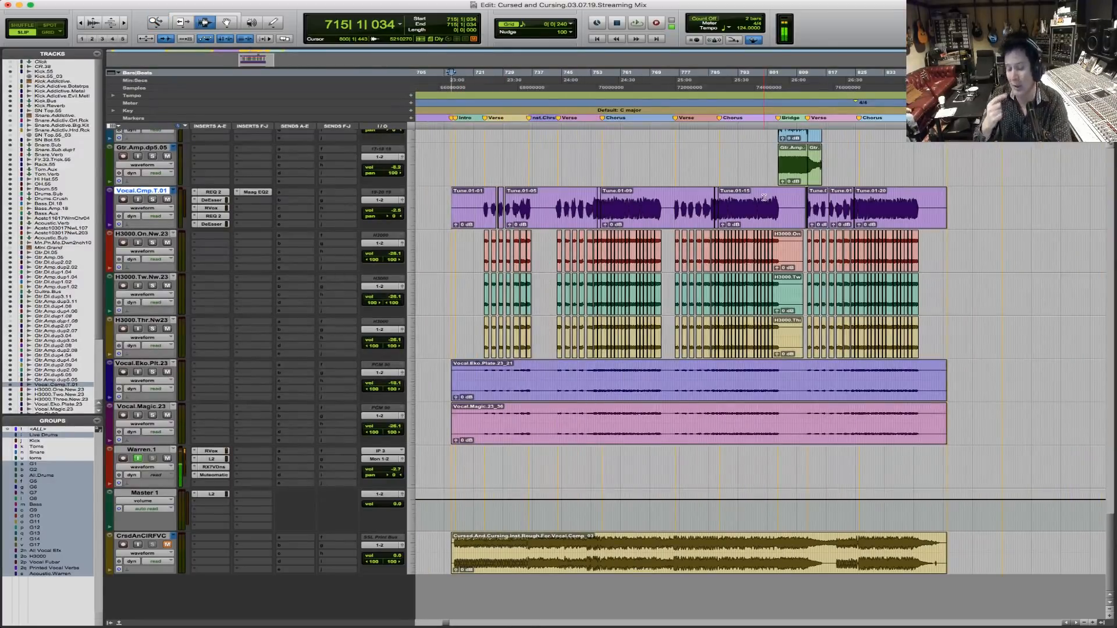